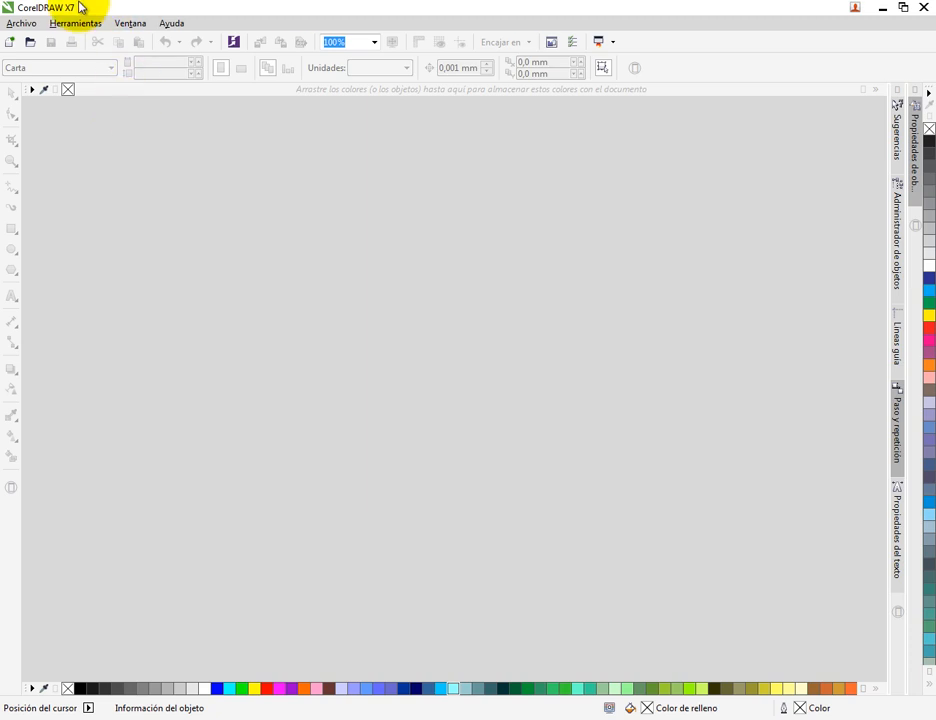
Create a new blank document and import VECTOR 1.jpg from the SESION 3 DIBUJO VECTORIAL folder at about 210 mm wide
left_click(26, 24)
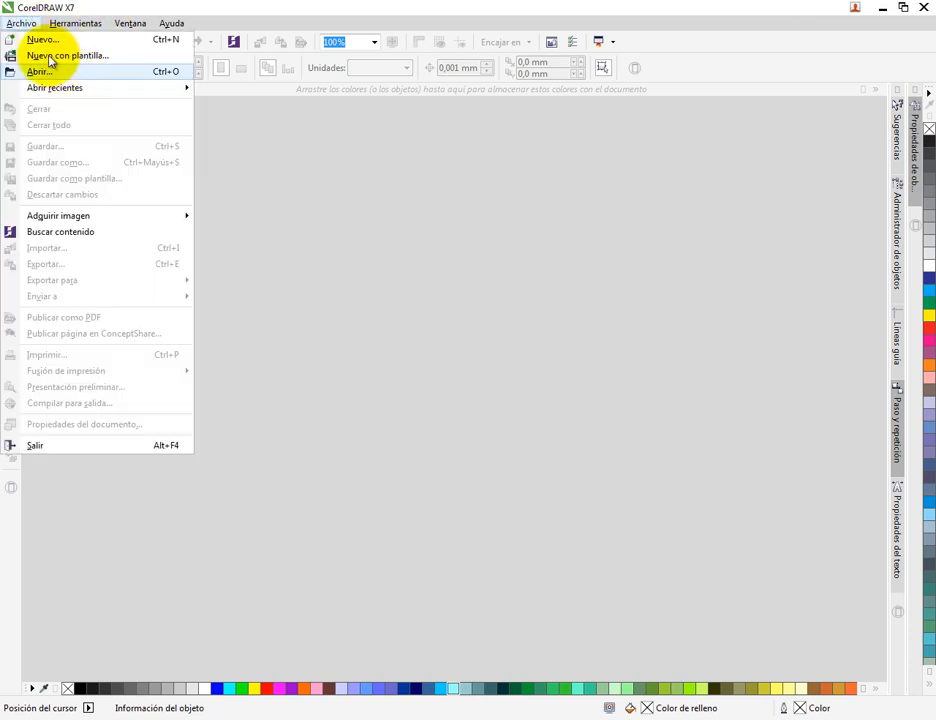
left_click(40, 38)
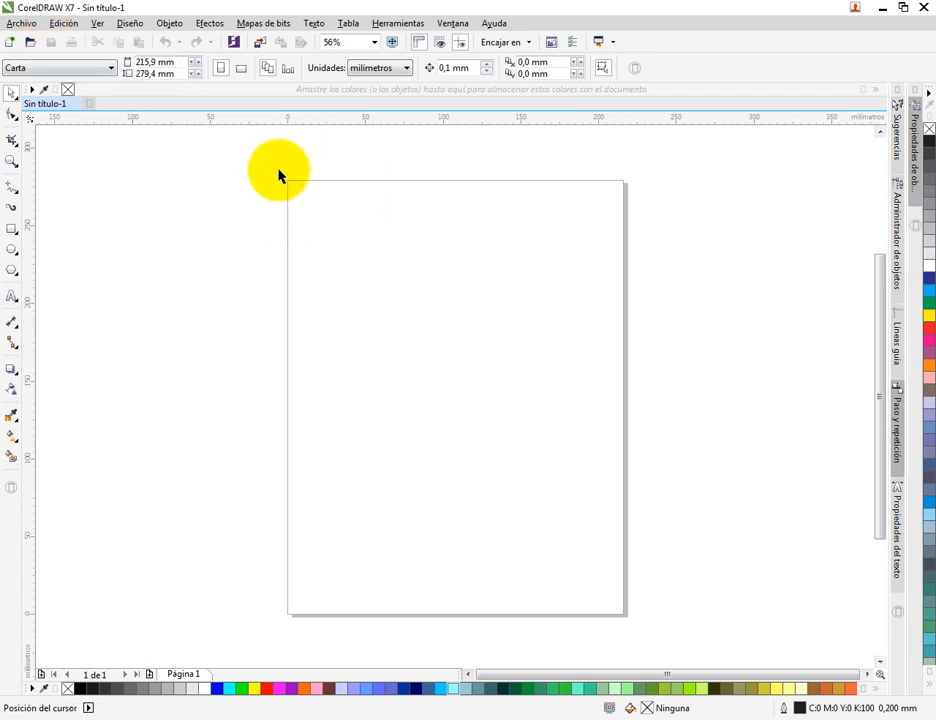
left_click(22, 23)
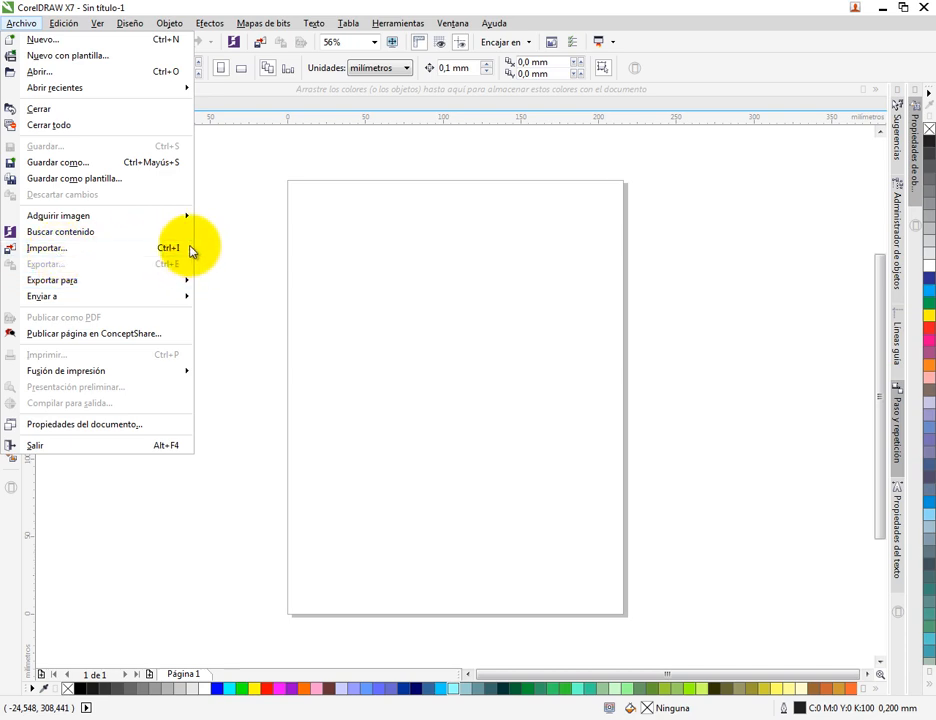
left_click(110, 248)
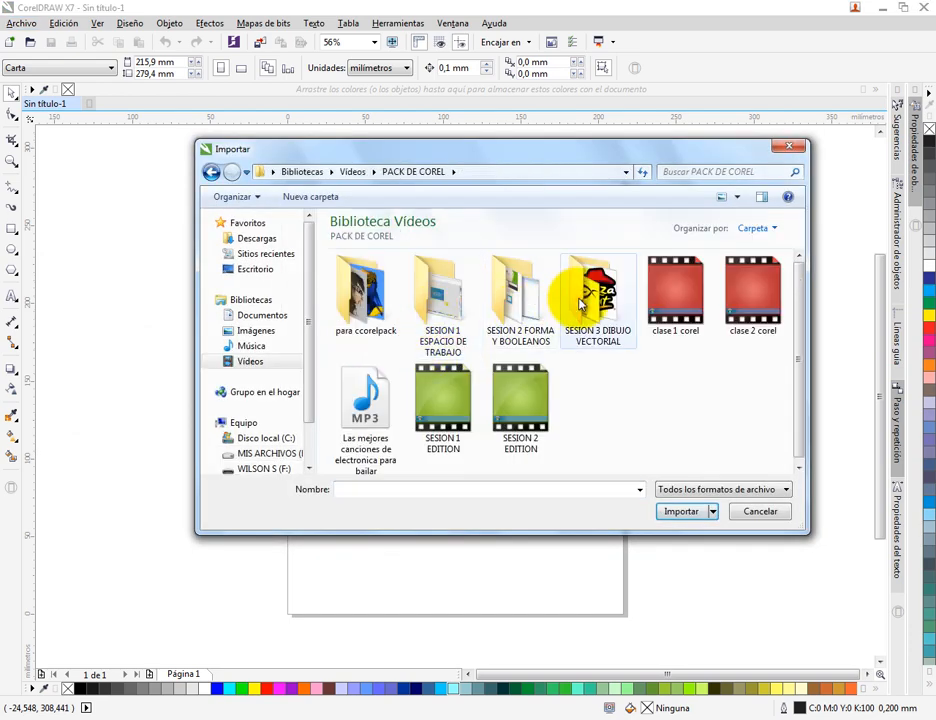
double_click(580, 305)
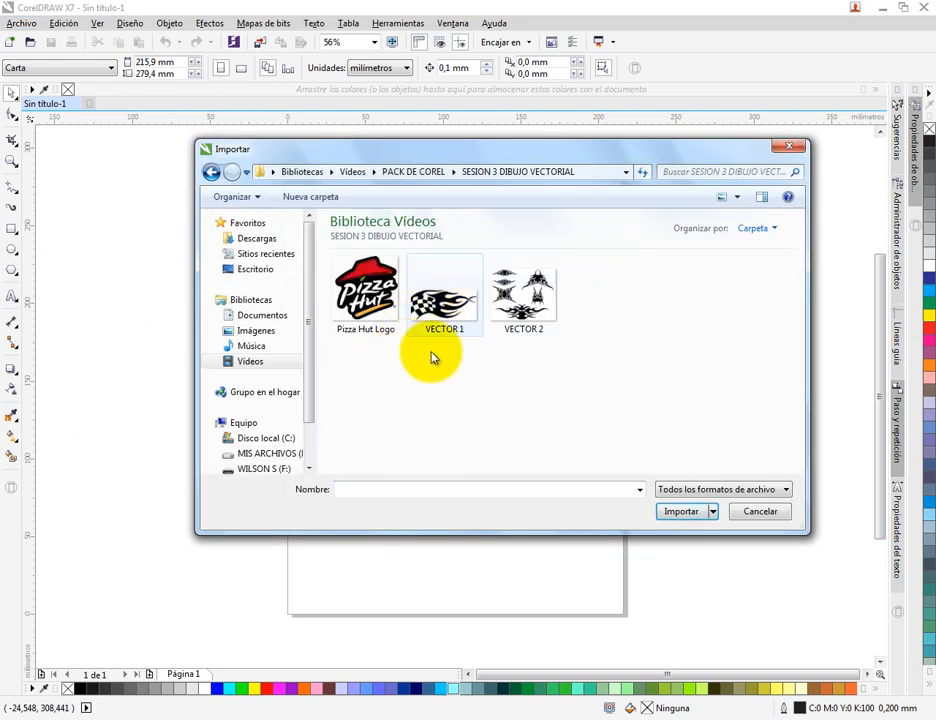
left_click(442, 320)
left_click(683, 541)
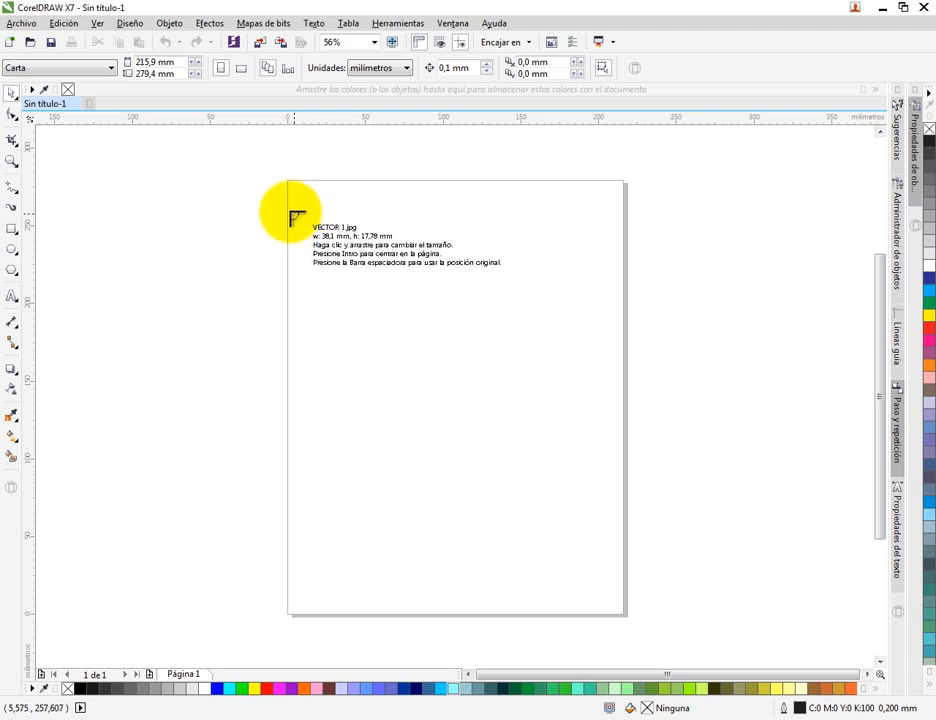
left_click_drag(289, 210, 617, 383)
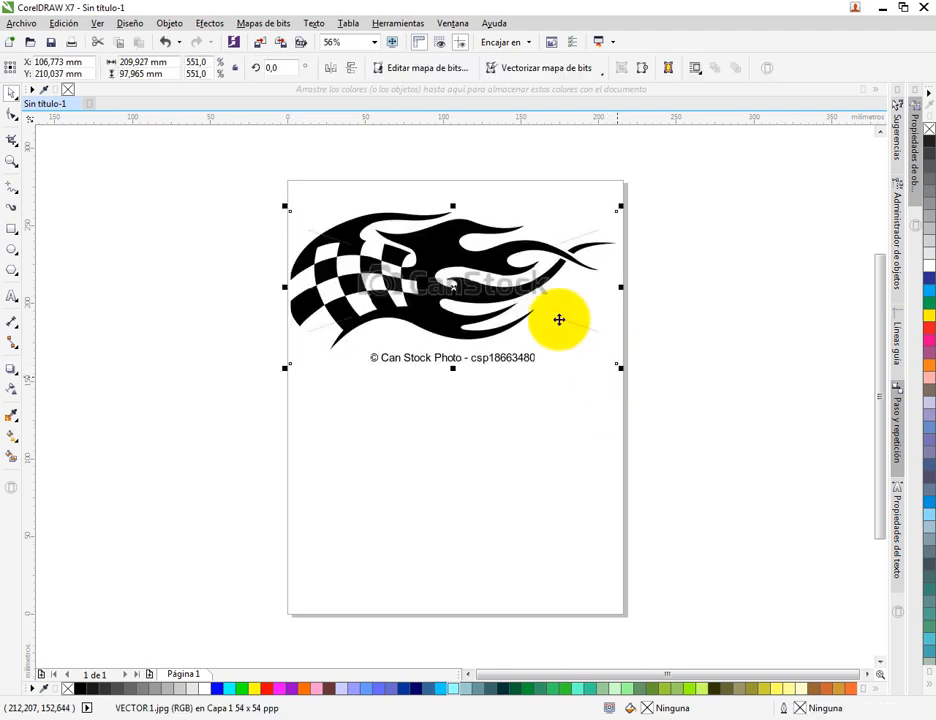
Move the imported flag bitmap to the centre of the page, at X 107.95 mm, Y 139.7 mm
scroll(385, 270, "up", 3)
scroll(385, 268, "down", 3)
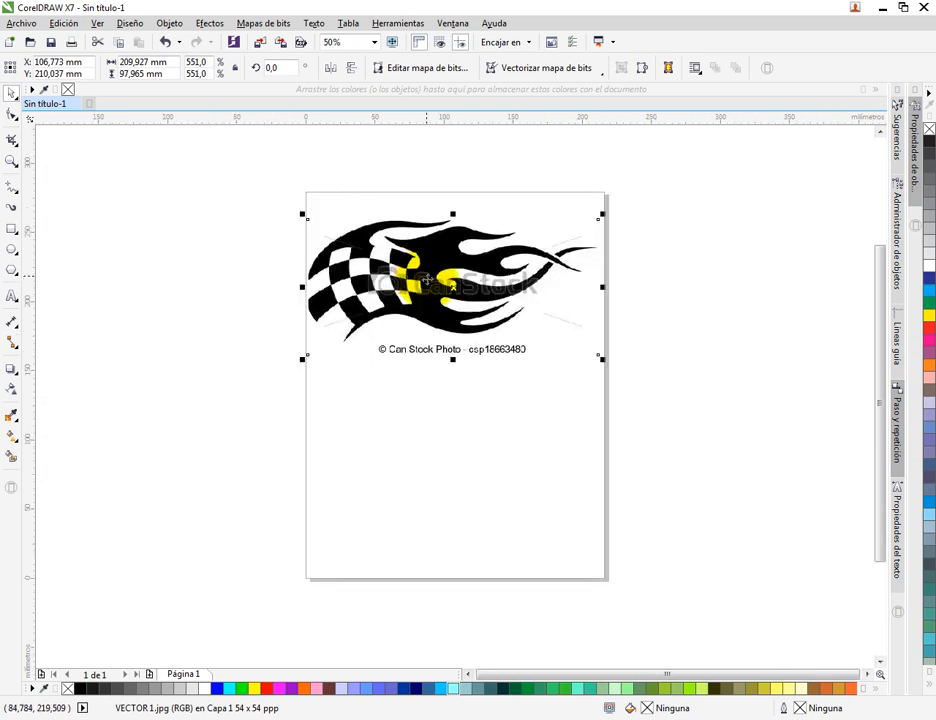
scroll(427, 281, "up", 3)
scroll(412, 261, "down", 3)
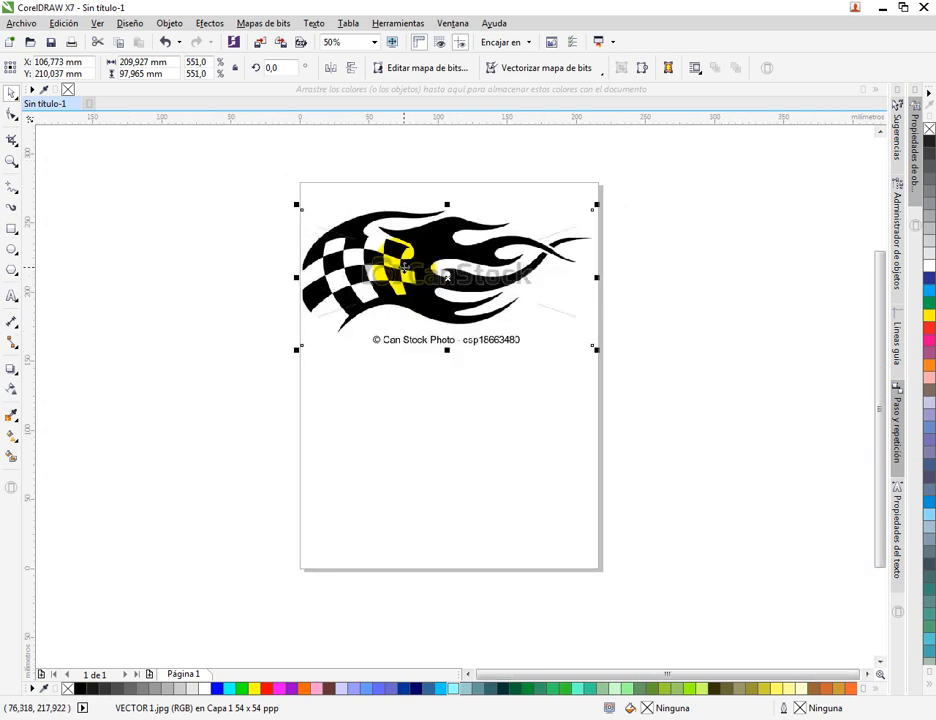
left_click_drag(404, 268, 406, 365)
Examine the edges of the flag bitmap's checkered squares and flames at several magnifications
scroll(445, 384, "up", 3)
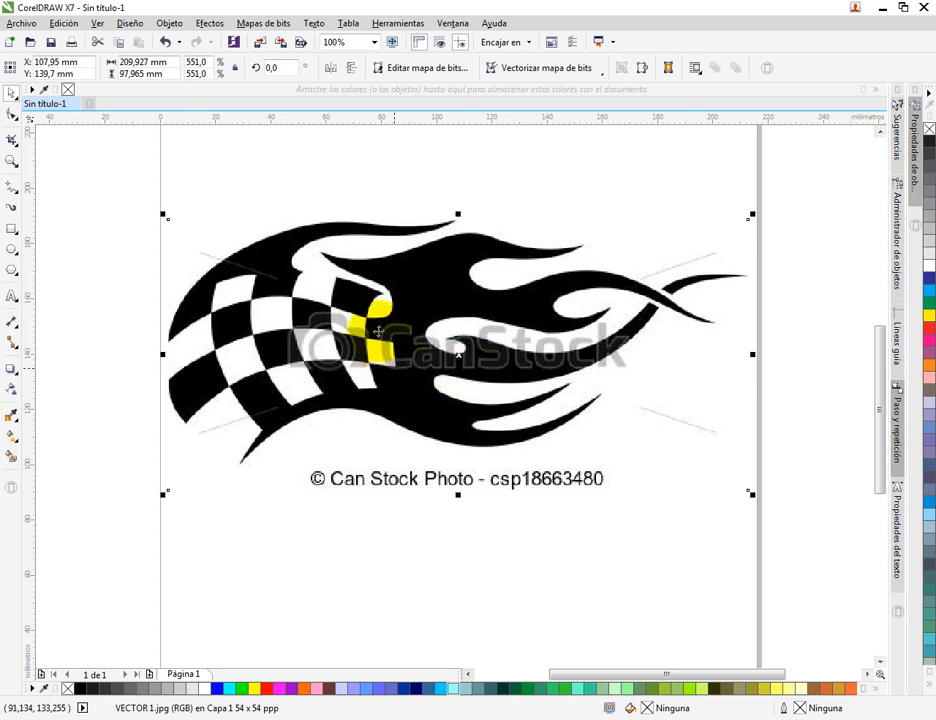
scroll(286, 254, "up", 3)
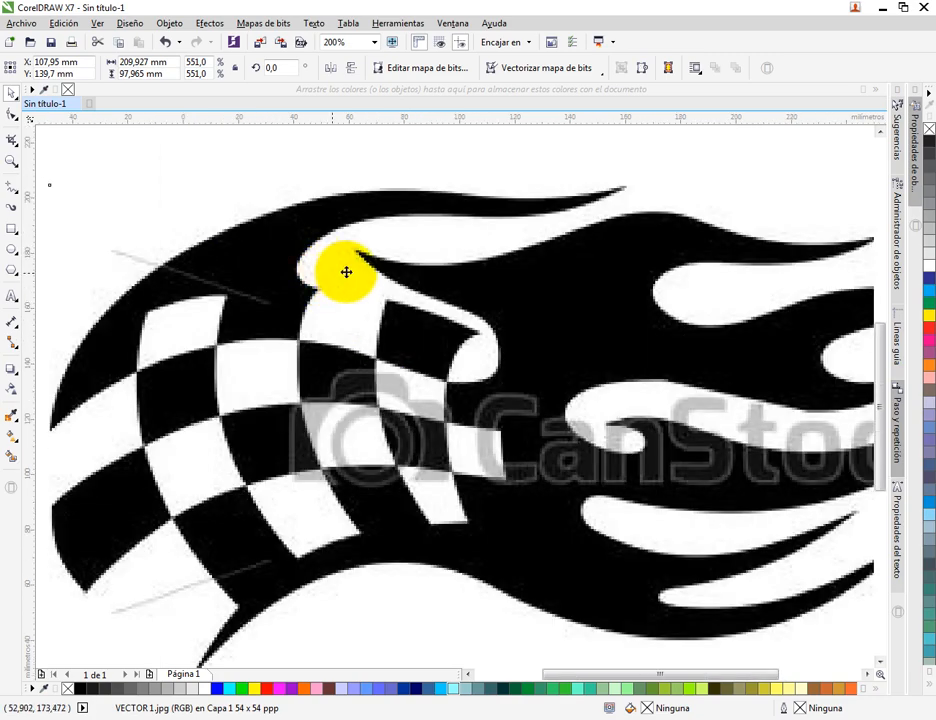
scroll(347, 272, "down", 3)
scroll(395, 361, "down", 3)
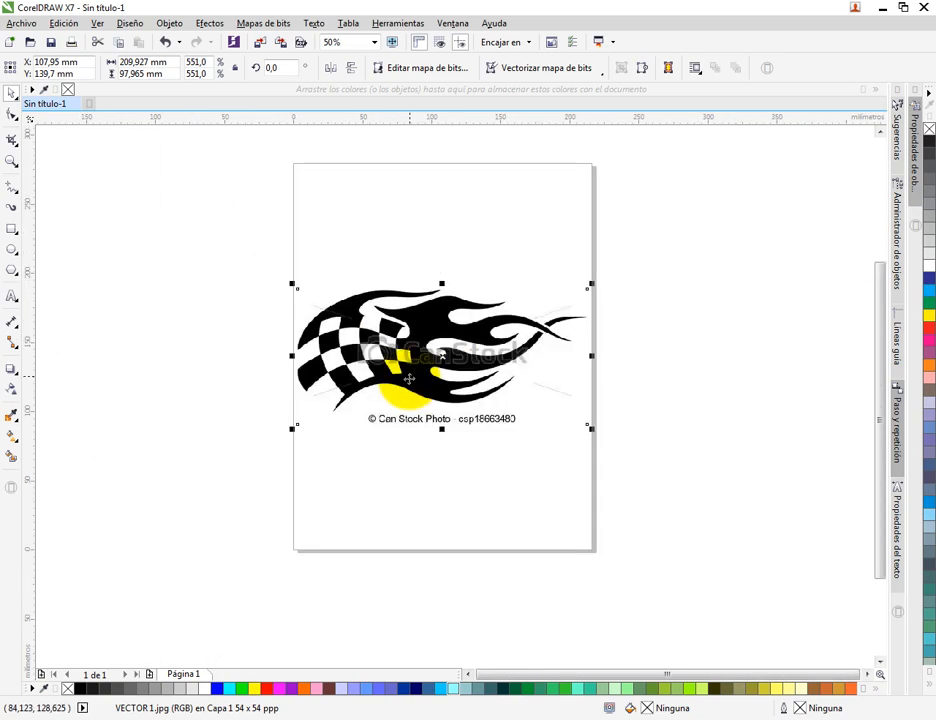
scroll(397, 372, "up", 3)
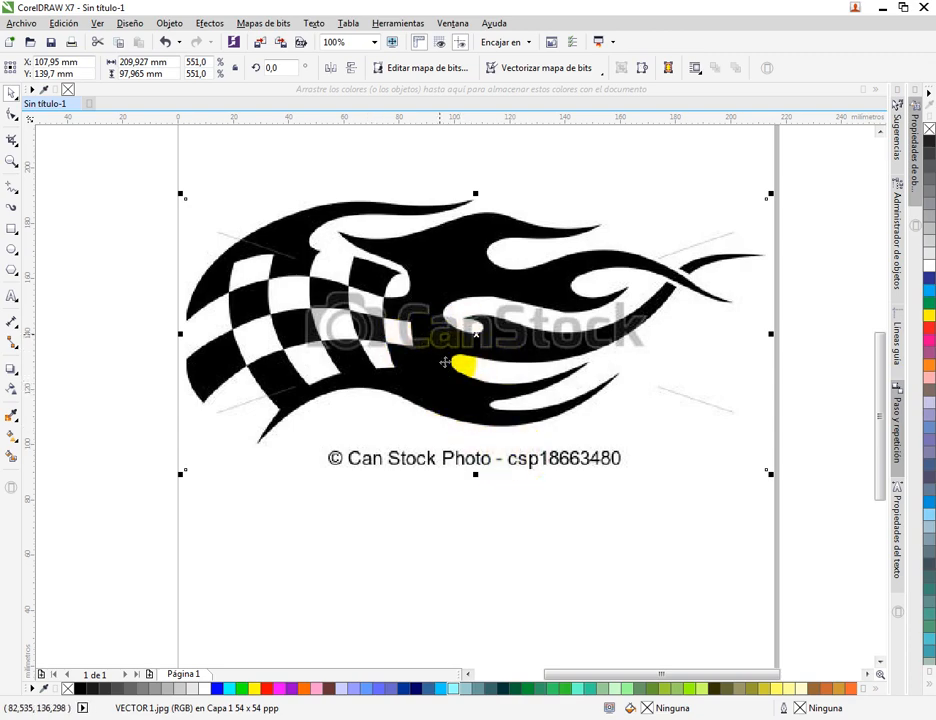
scroll(375, 317, "up", 3)
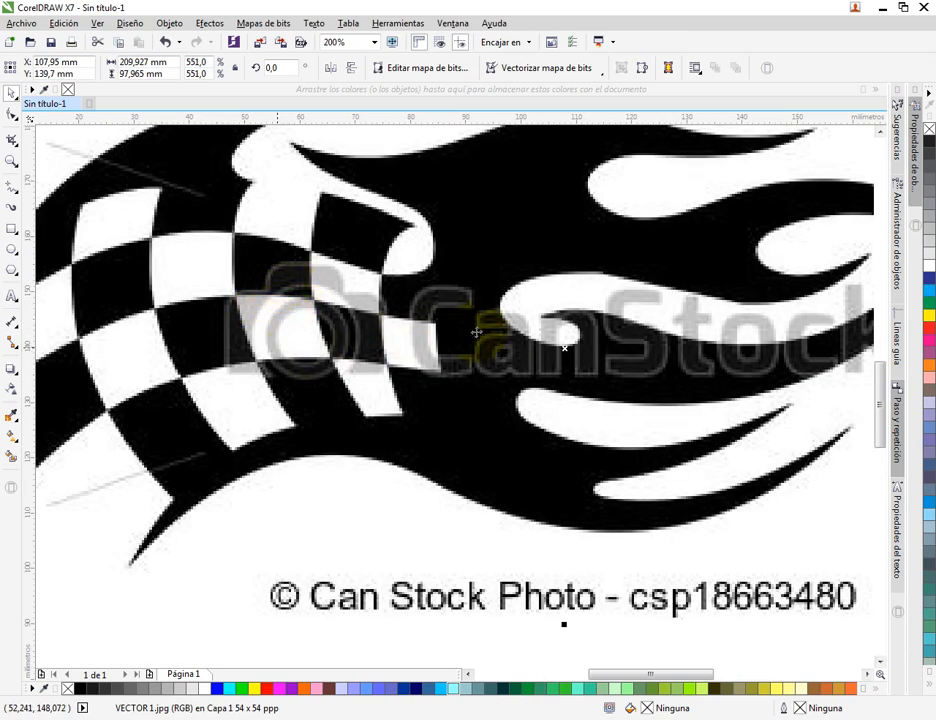
scroll(462, 483, "down", 3)
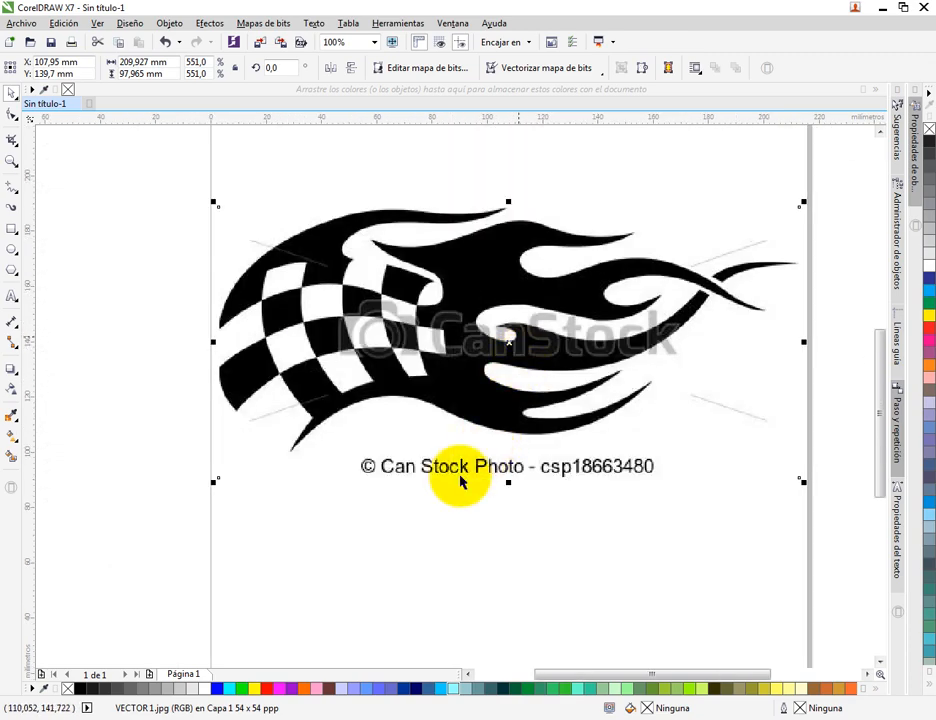
scroll(428, 449, "up", 3)
scroll(355, 340, "down", 3)
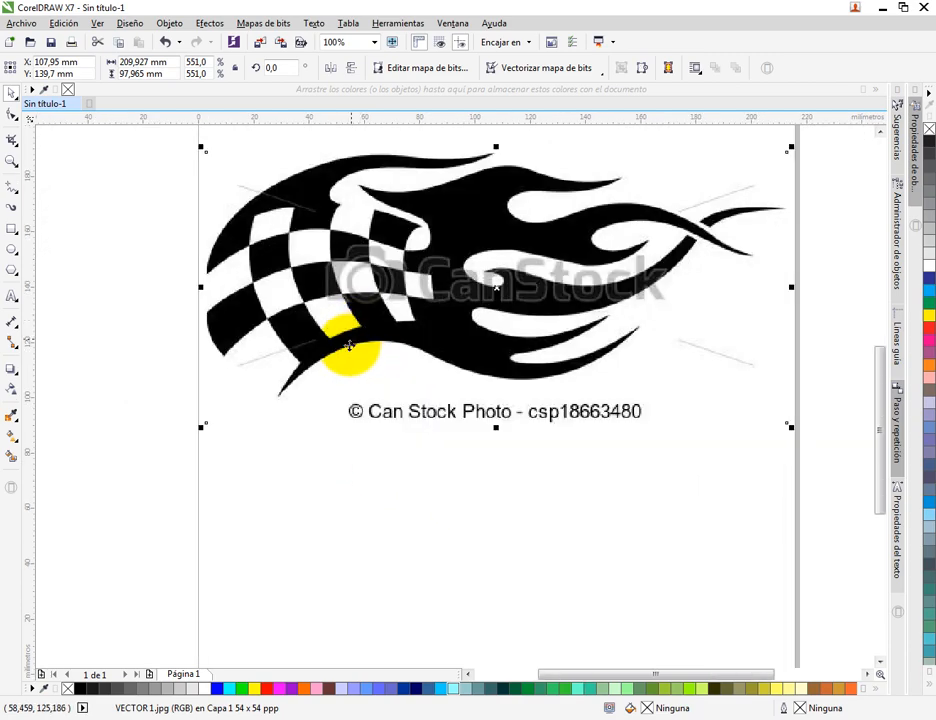
scroll(347, 348, "up", 5)
scroll(336, 348, "down", 1)
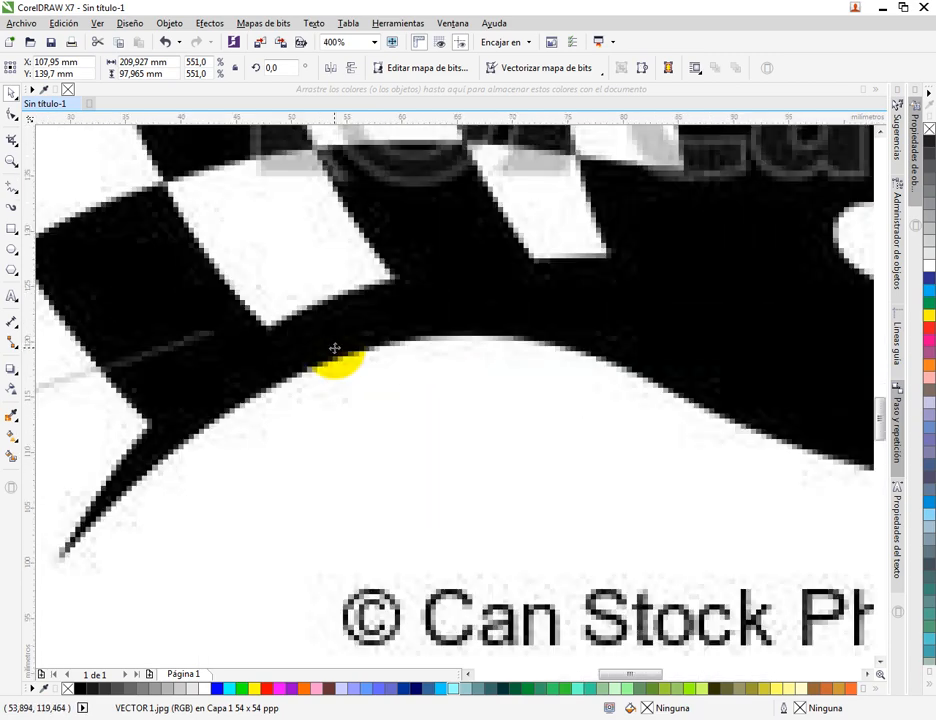
scroll(334, 347, "down", 2)
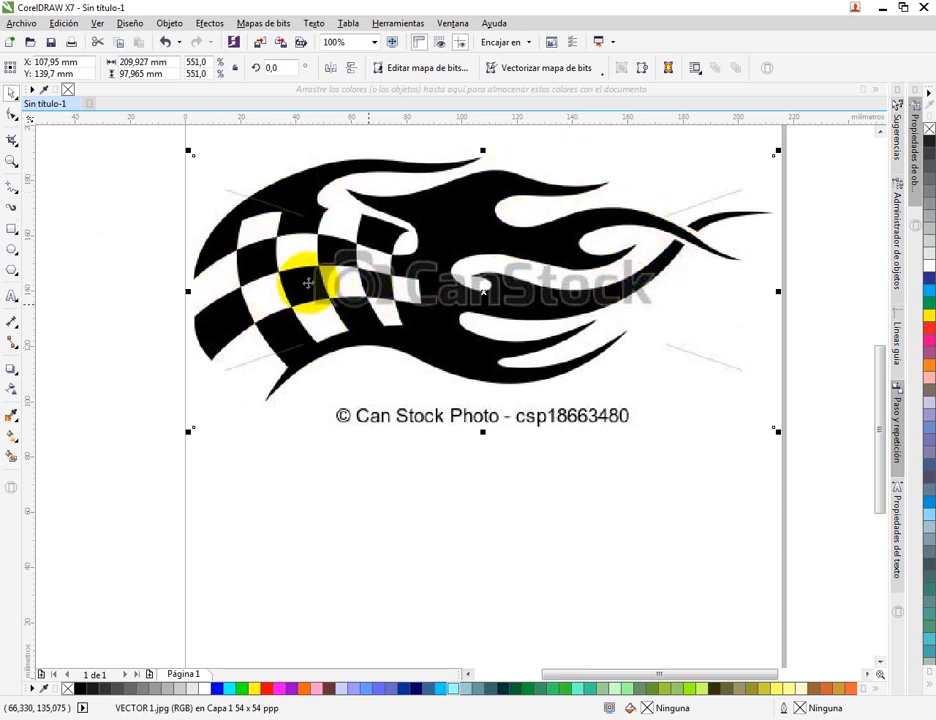
scroll(262, 252, "up", 1)
scroll(280, 264, "down", 1)
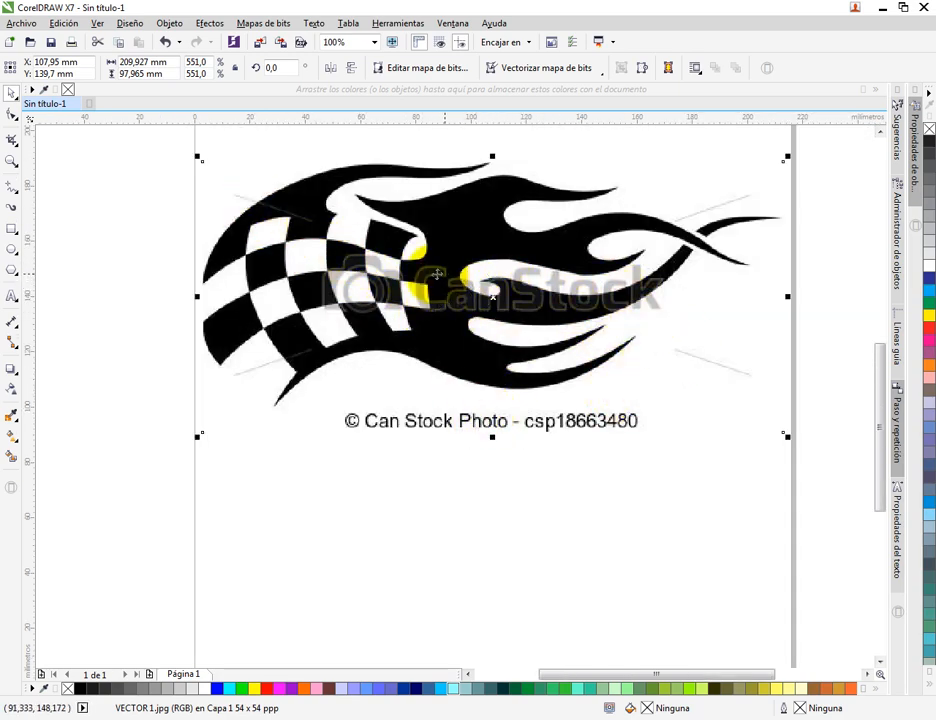
scroll(435, 274, "down", 2)
scroll(440, 264, "up", 2)
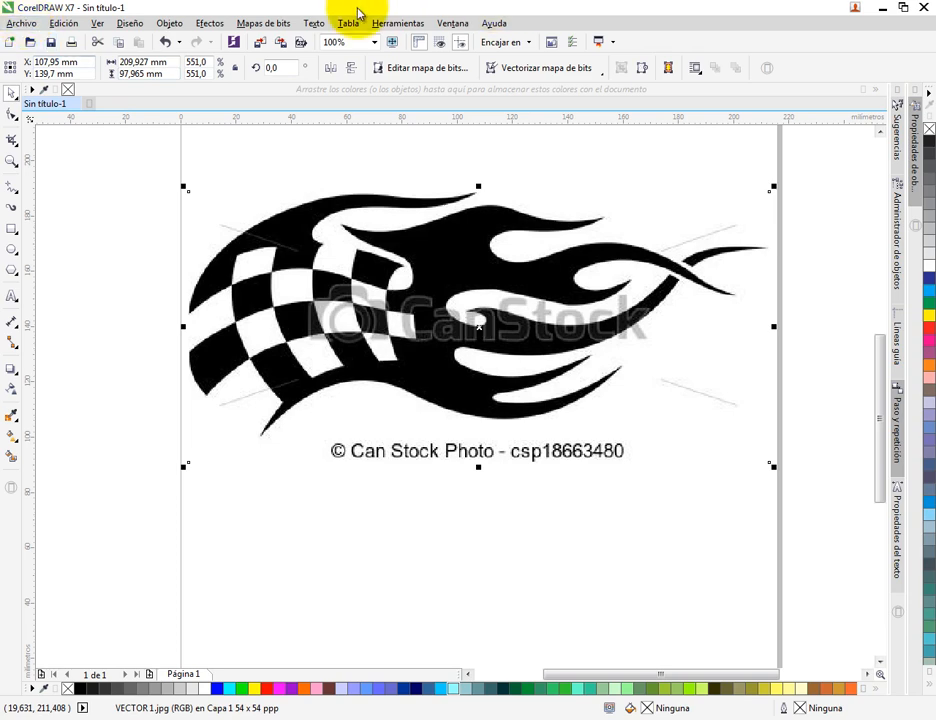
Switch the display to the Líneas de dibujo (wireframe) mode and inspect the flag bitmap in it
left_click(167, 27)
mouse_move(96, 26)
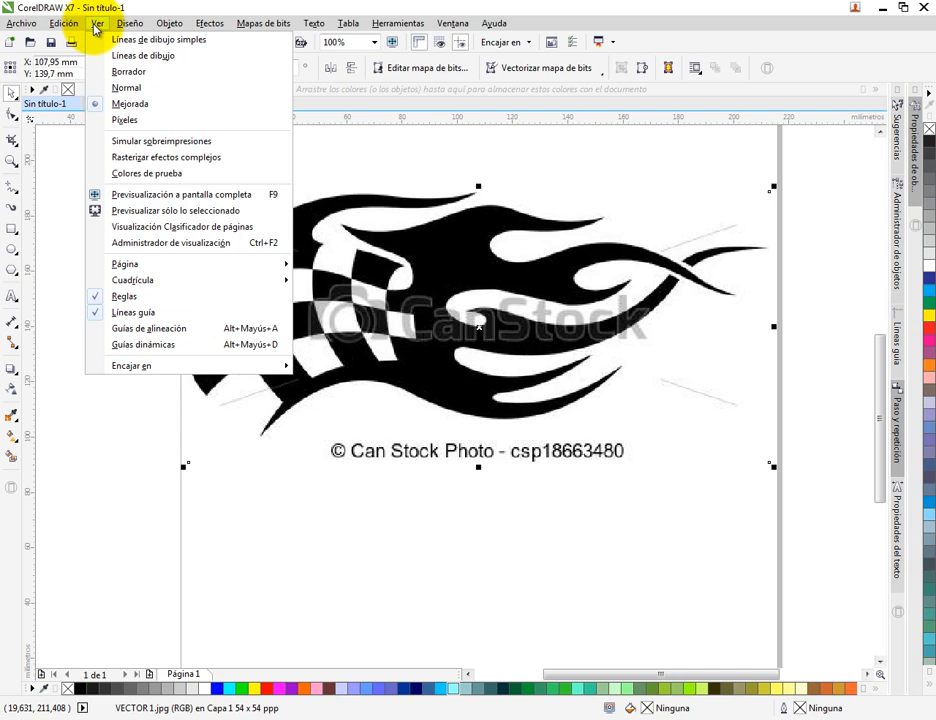
left_click(168, 56)
scroll(462, 244, "down", 2)
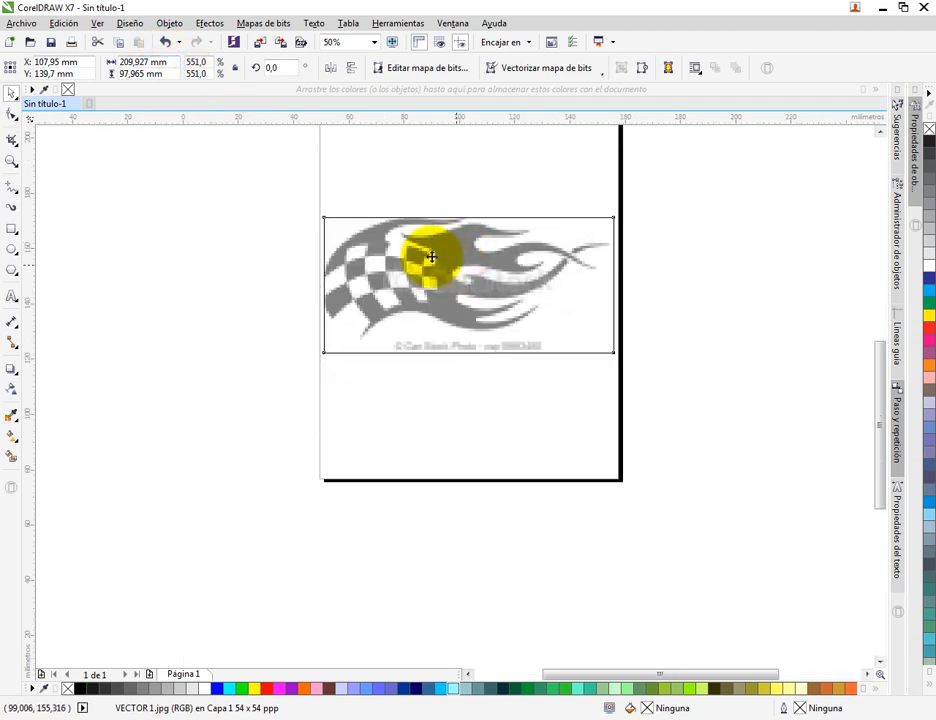
scroll(431, 257, "up", 2)
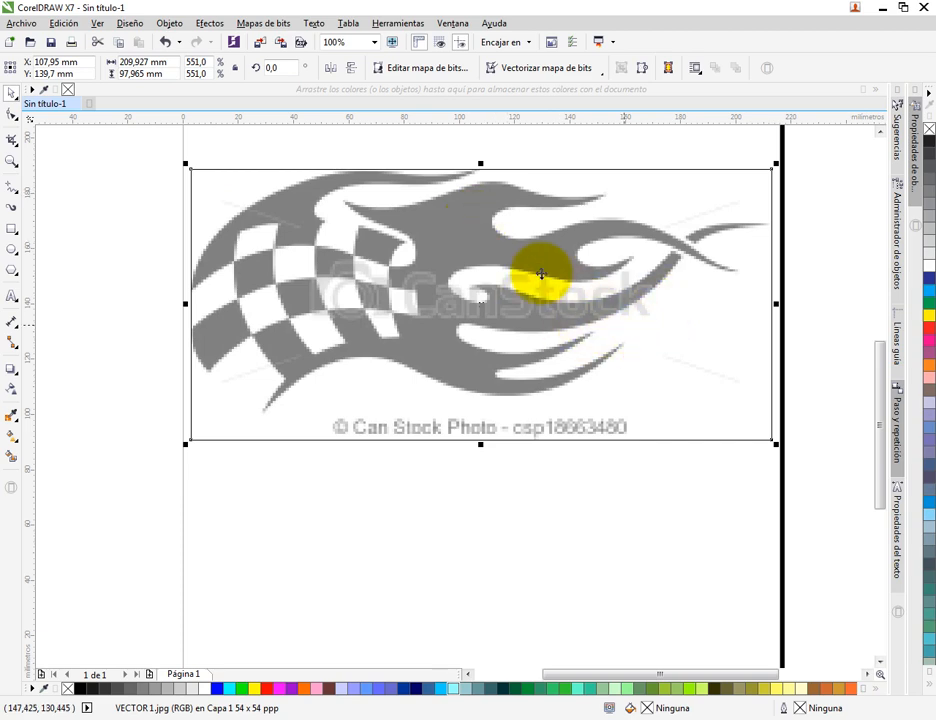
scroll(395, 238, "up", 4)
scroll(395, 234, "down", 2)
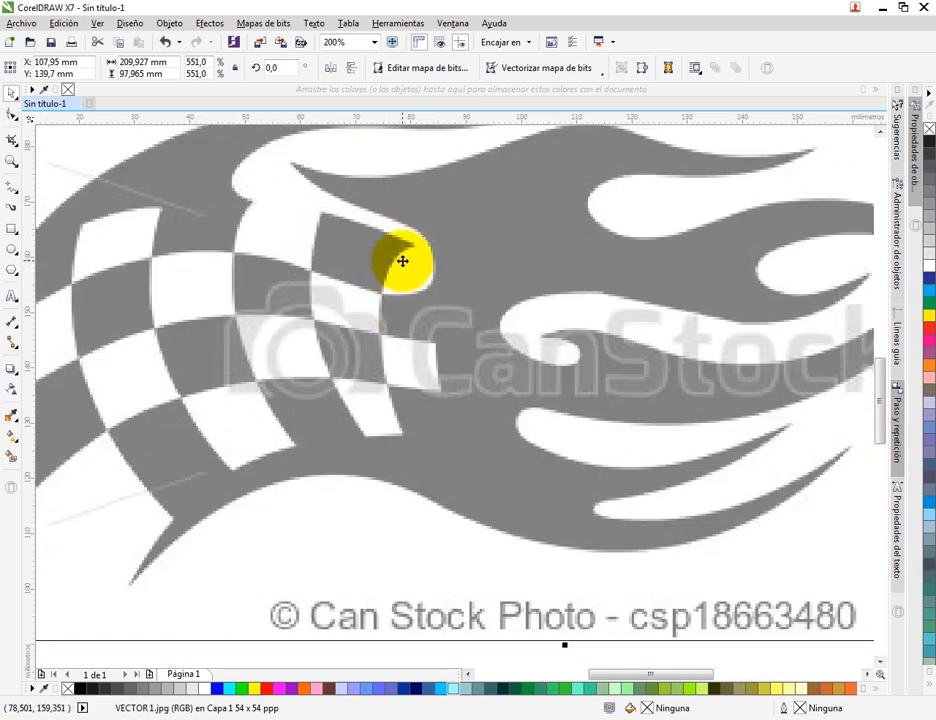
scroll(402, 261, "down", 2)
scroll(402, 261, "down", 2)
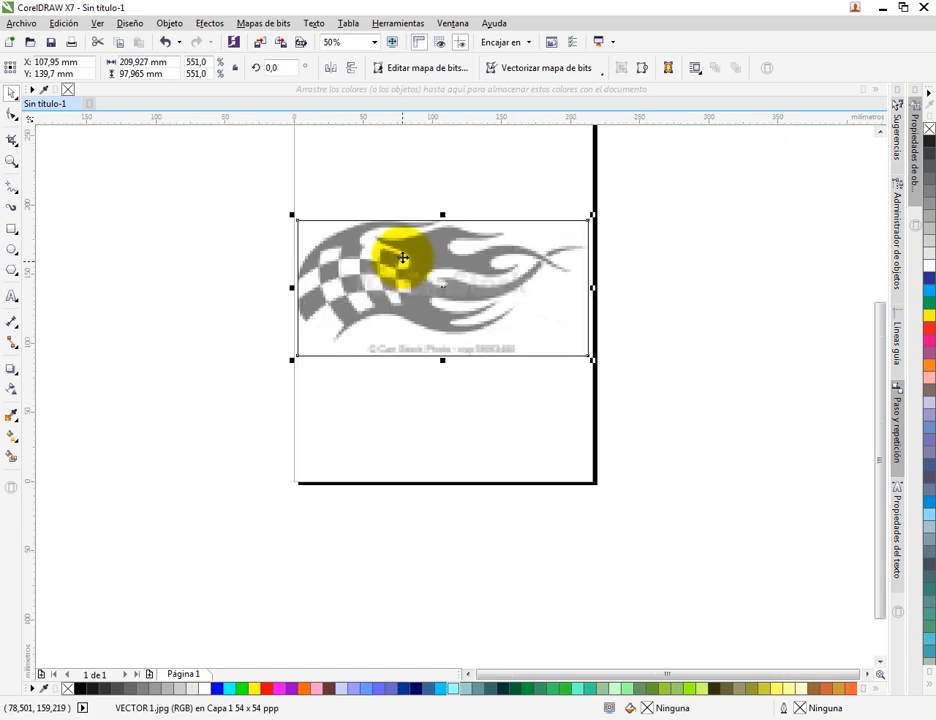
scroll(403, 258, "up", 2)
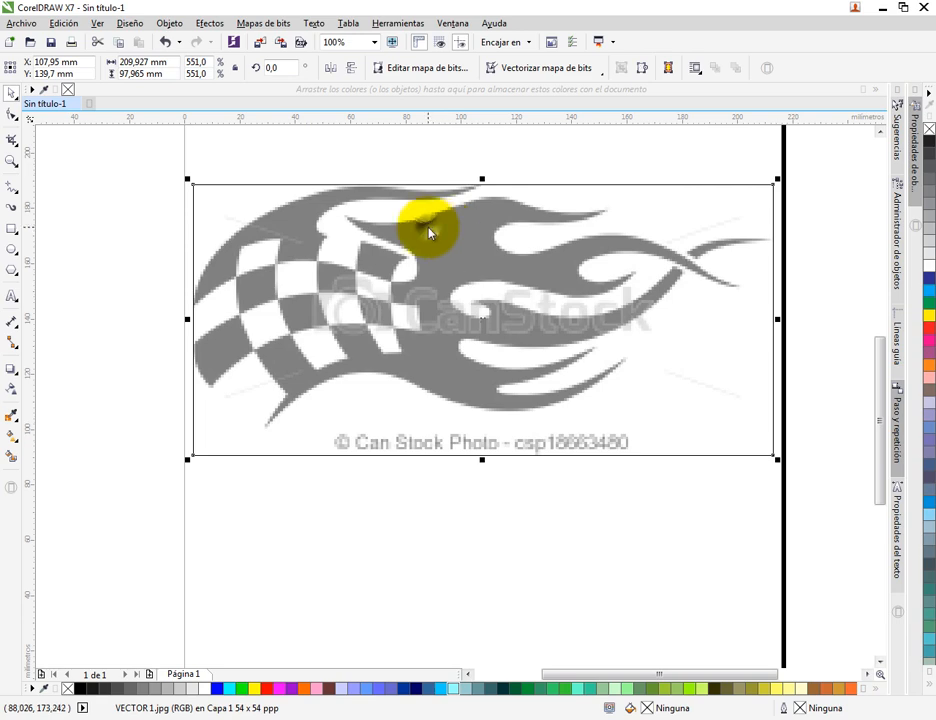
Lock the flag bitmap in place on the page and try to move it around to test the lock
right_click(430, 233)
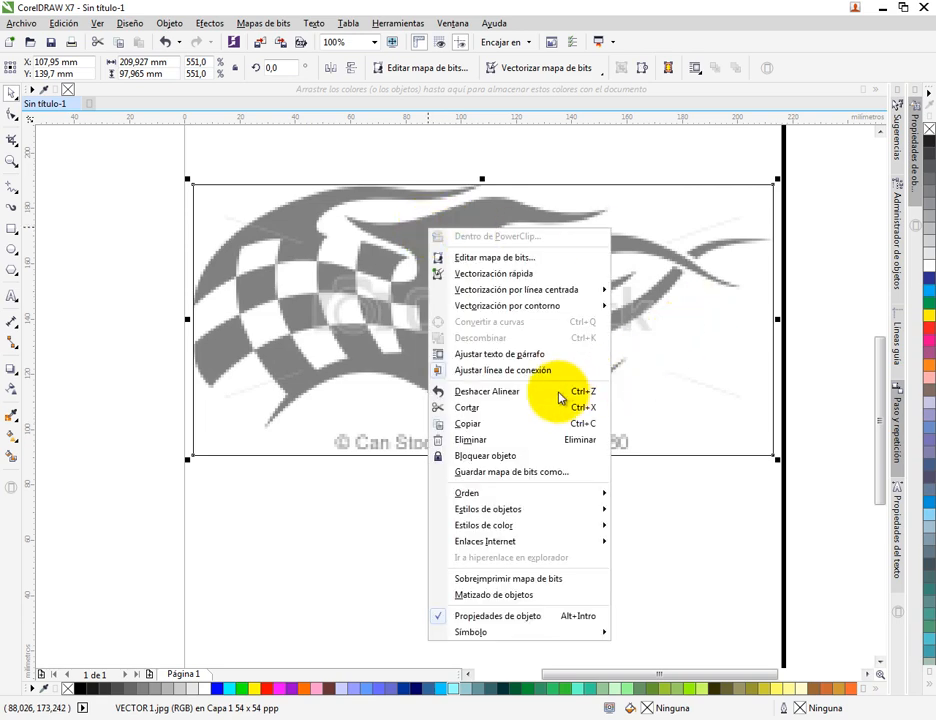
left_click(490, 455)
scroll(506, 352, "down", 2)
left_click(424, 213)
mouse_move(453, 338)
left_mouse_down()
mouse_move(430, 330)
mouse_move(343, 206)
left_mouse_up()
mouse_move(416, 326)
left_mouse_down()
mouse_move(326, 276)
mouse_move(297, 219)
mouse_move(447, 315)
mouse_move(539, 419)
left_mouse_up()
left_click_drag(474, 377, 409, 286)
left_click_drag(448, 328, 340, 278)
left_click_drag(347, 284, 381, 301)
left_click_drag(387, 284, 368, 246)
scroll(407, 328, "up", 2)
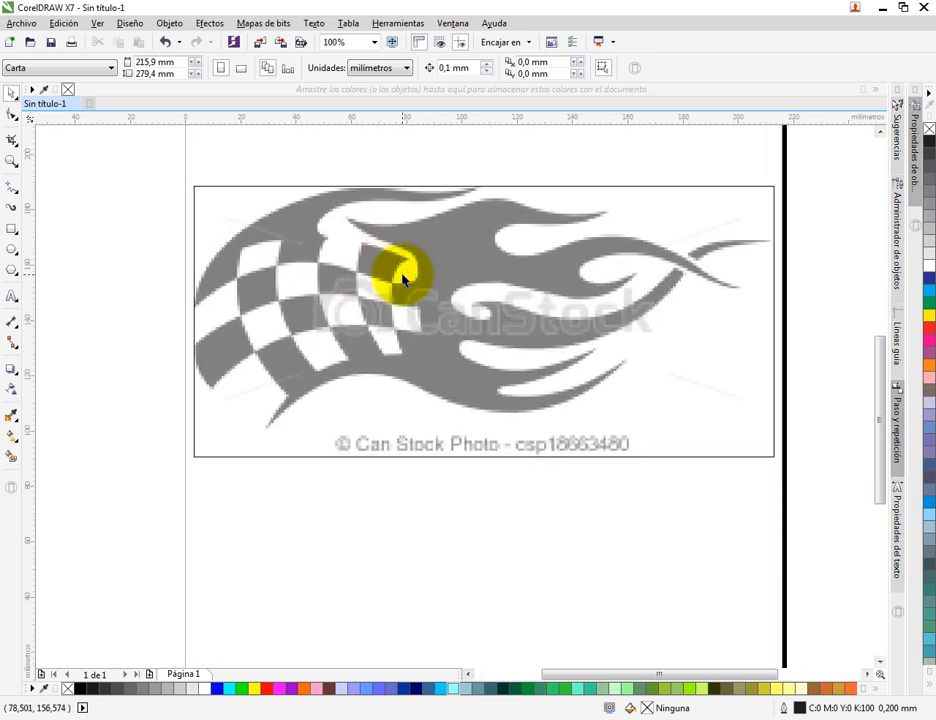
Activate the 2-Point Line tool over the flag's lower checkered corner and set the display to Mejorada (enhanced) mode
left_click(16, 195)
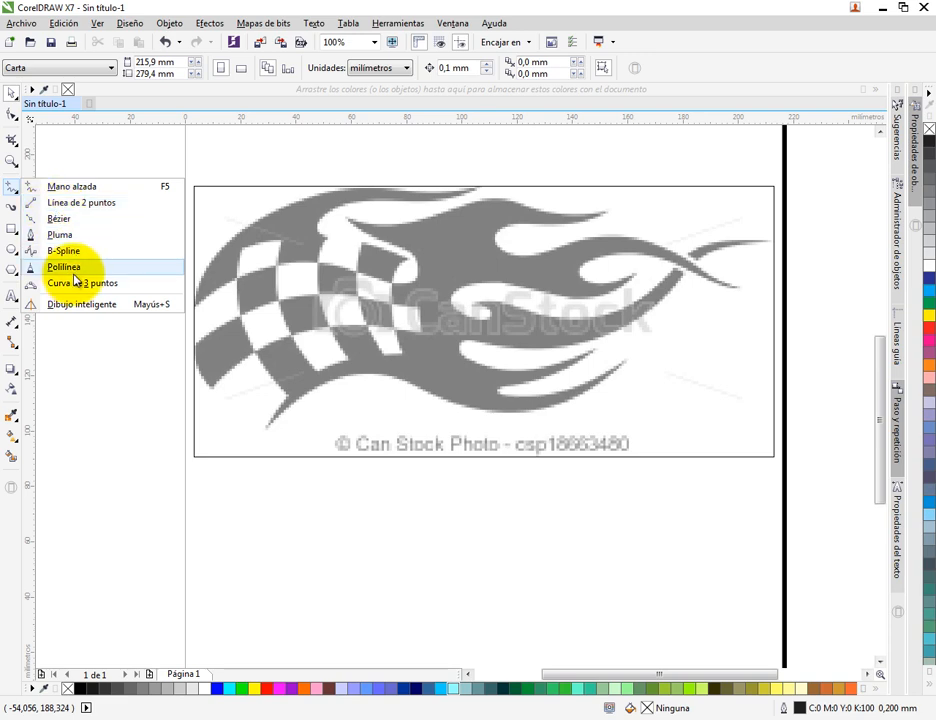
left_click(81, 204)
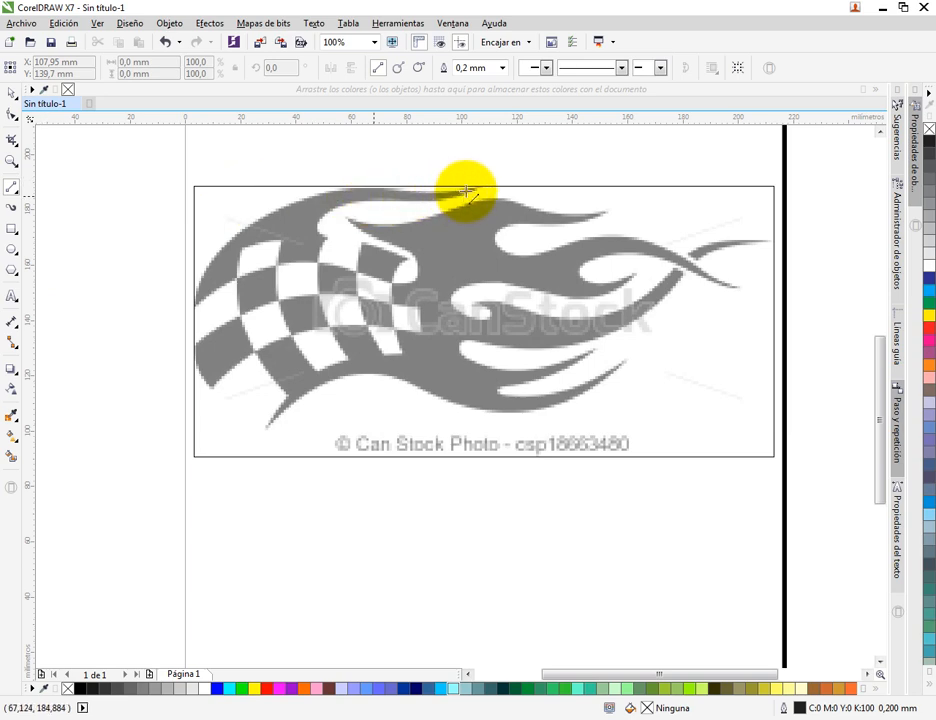
left_click_drag(245, 255, 336, 211)
scroll(306, 206, "up", 1)
scroll(345, 236, "down", 1)
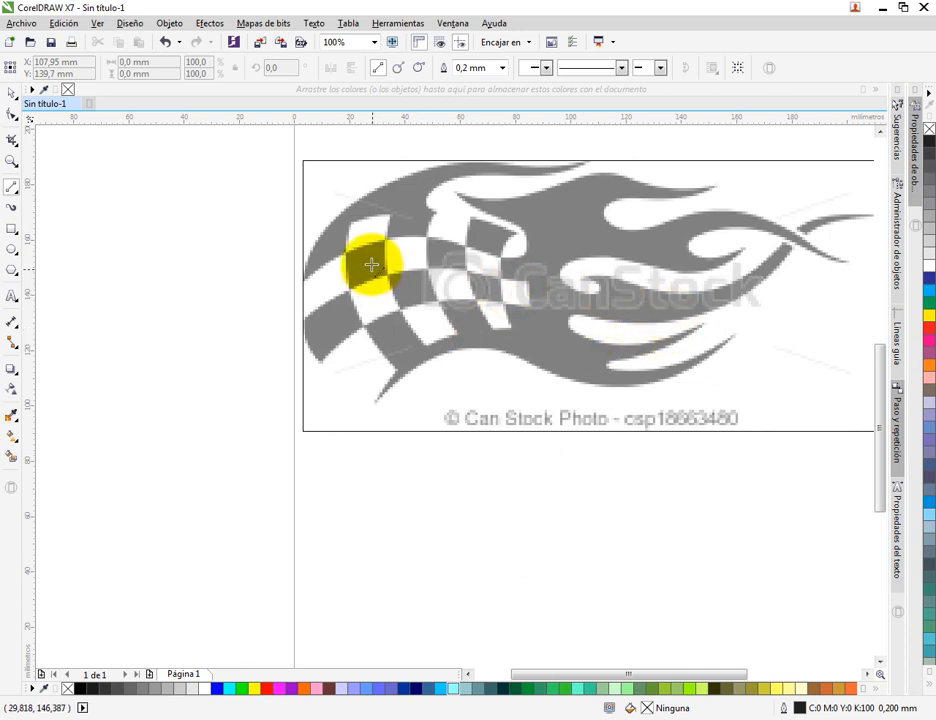
scroll(325, 263, "up", 1)
left_click_drag(343, 263, 328, 212)
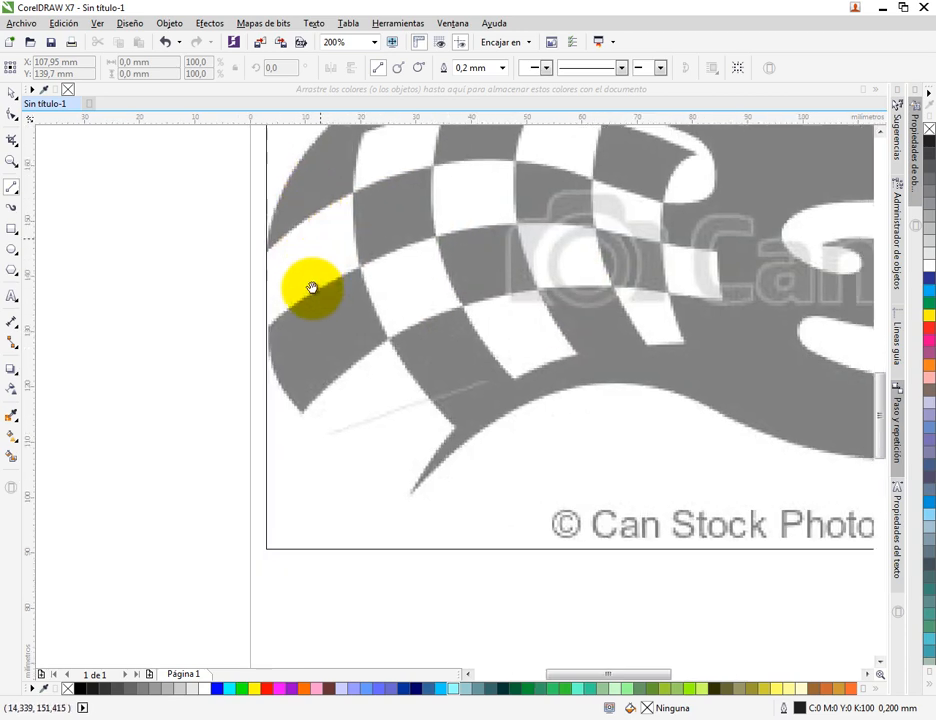
left_click_drag(313, 288, 284, 206)
scroll(280, 203, "down", 1)
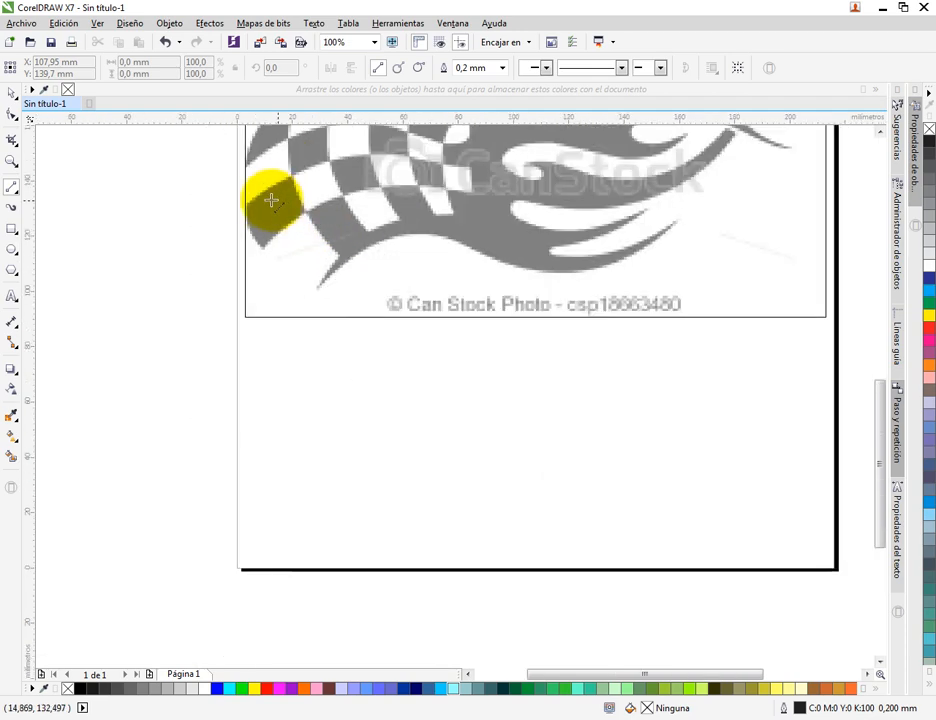
scroll(242, 199, "up", 1)
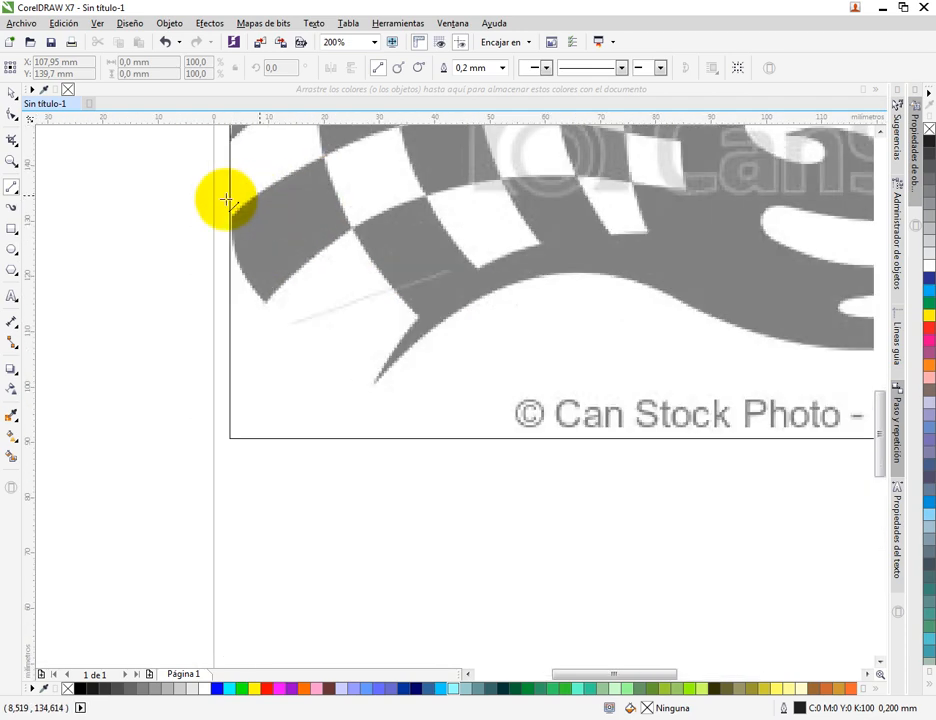
left_click(99, 23)
left_click(135, 105)
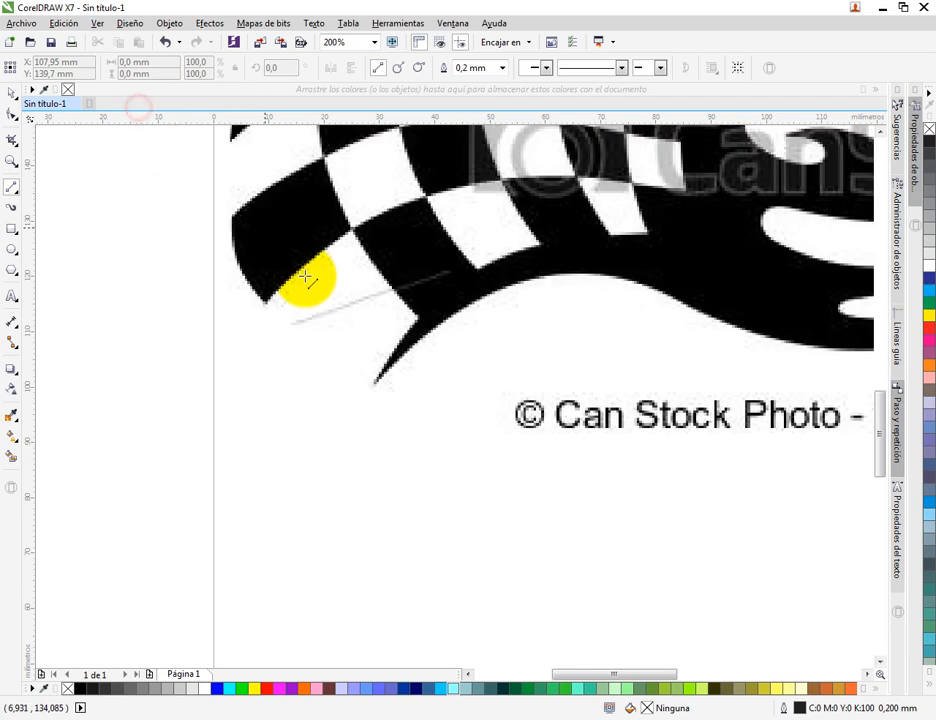
Draw a closed five-sided shape about 59 by 24 mm below the flag bitmap with connected 2-point lines and fill it yellow
scroll(308, 277, "down", 1)
left_click_drag(390, 395, 451, 383)
scroll(389, 310, "up", 1)
left_click(318, 255)
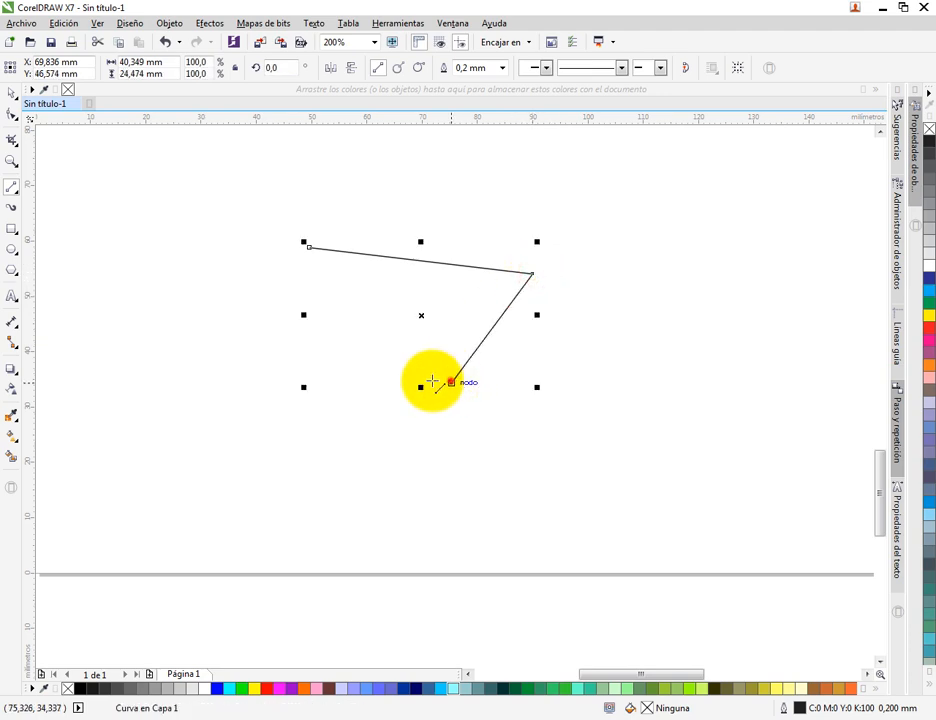
left_click(432, 381)
left_click(273, 383)
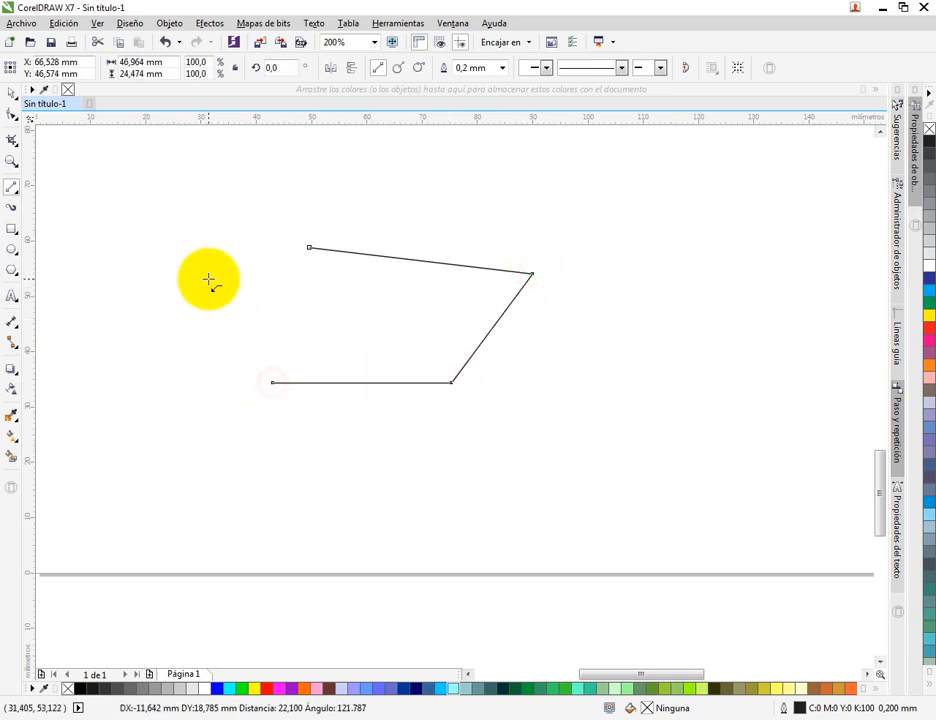
left_click(208, 278)
left_click(309, 247)
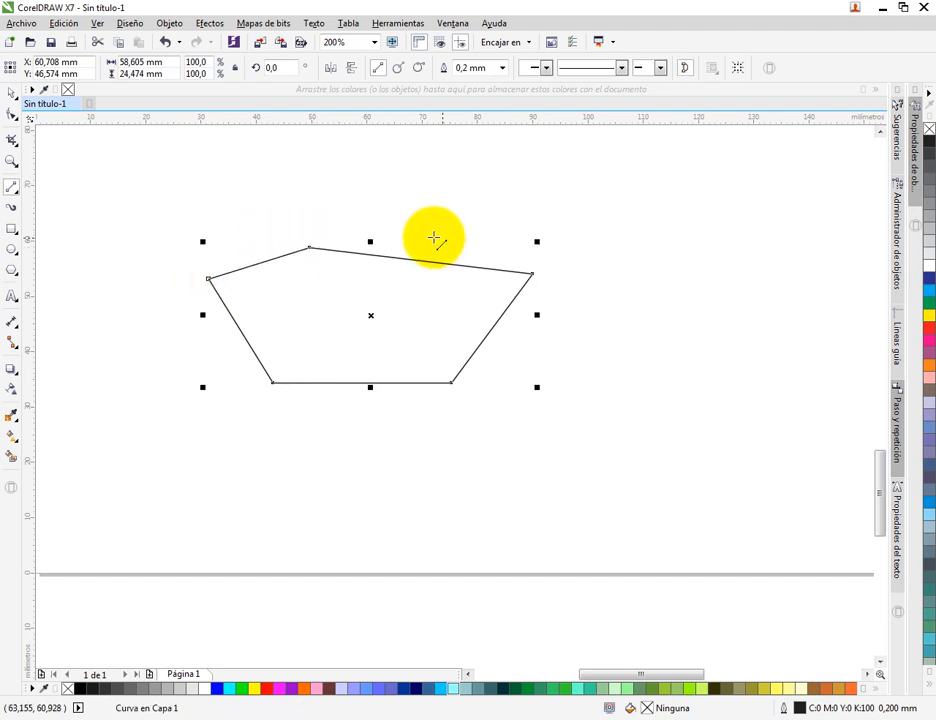
left_click_drag(928, 322, 397, 290)
scroll(385, 302, "down", 1)
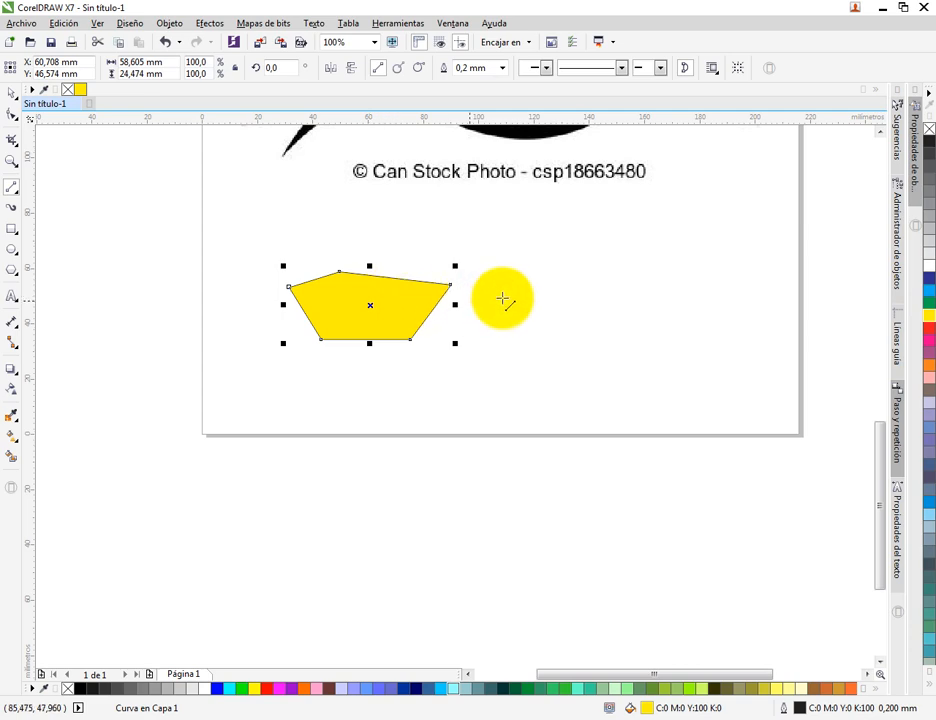
Draw an open zigzag outline of connected lines about 38 by 14 mm beside the yellow shape, leaving a gap between its ends
scroll(490, 260, "up", 2)
left_click(711, 251)
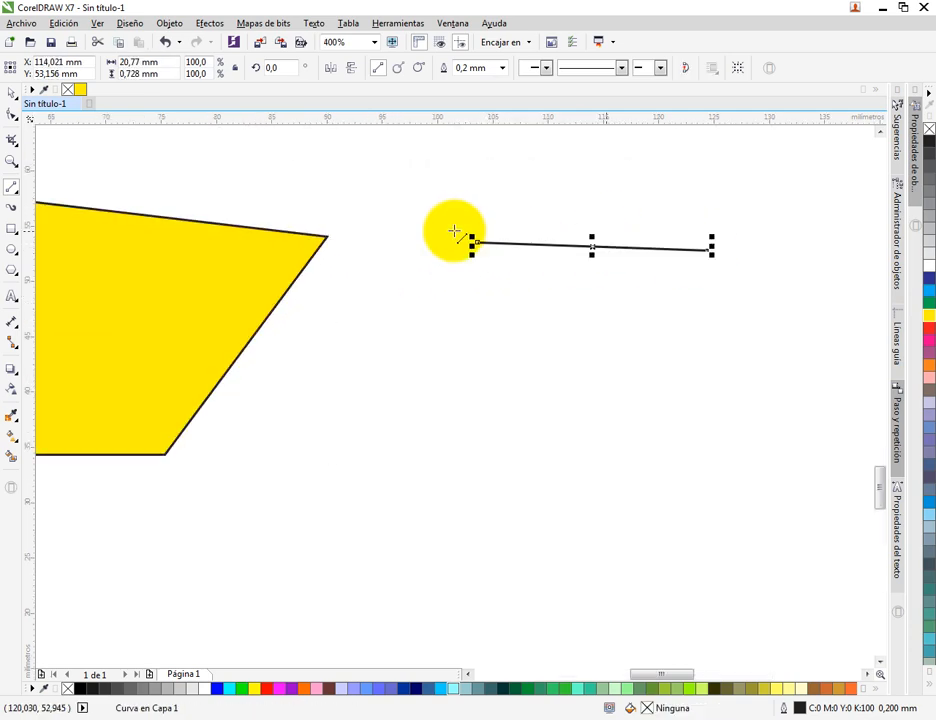
left_click_drag(711, 251, 790, 307)
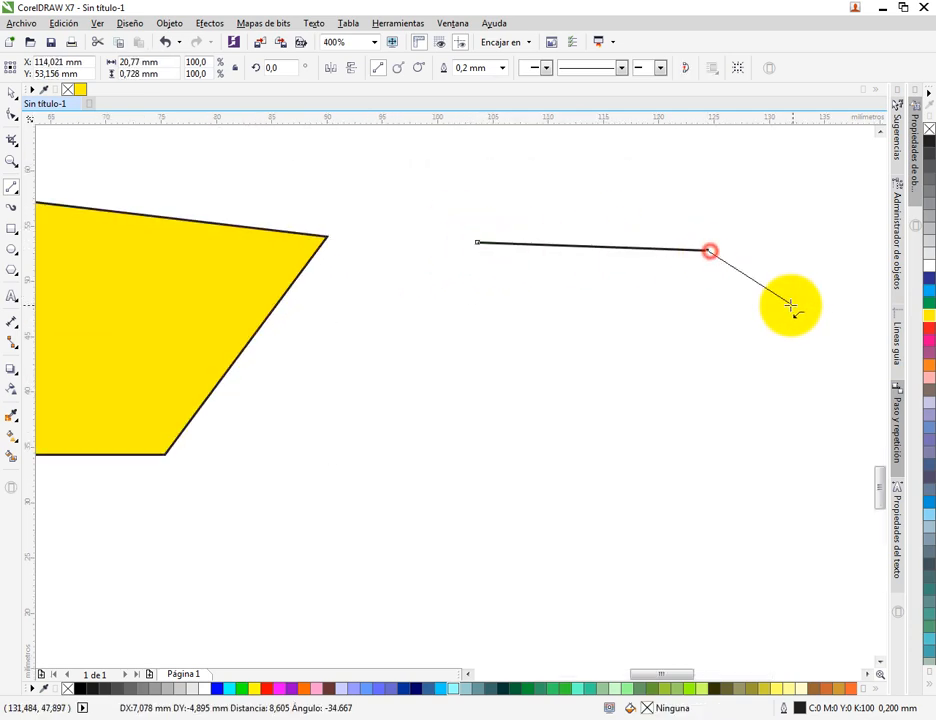
left_click(793, 307)
left_click(704, 327)
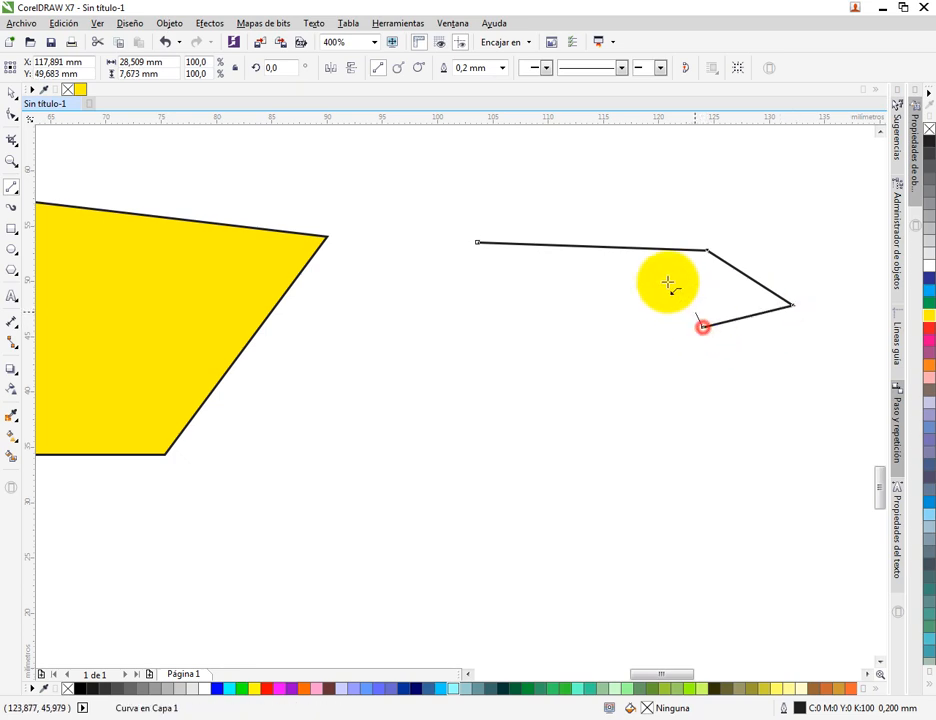
left_click(647, 356)
left_click(584, 357)
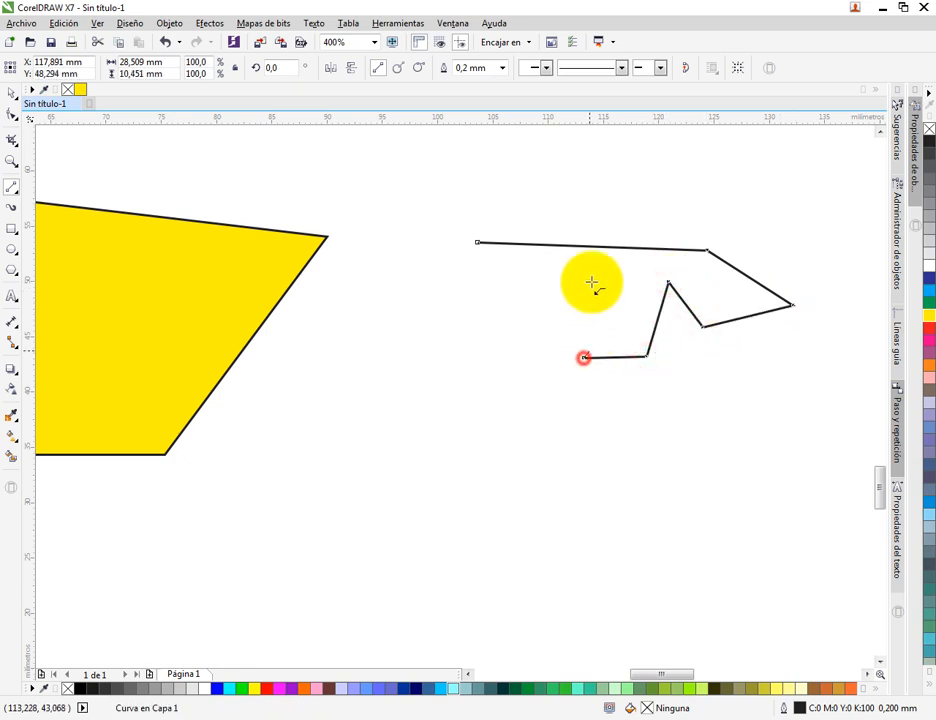
left_click(591, 282)
left_click(524, 383)
left_click(432, 355)
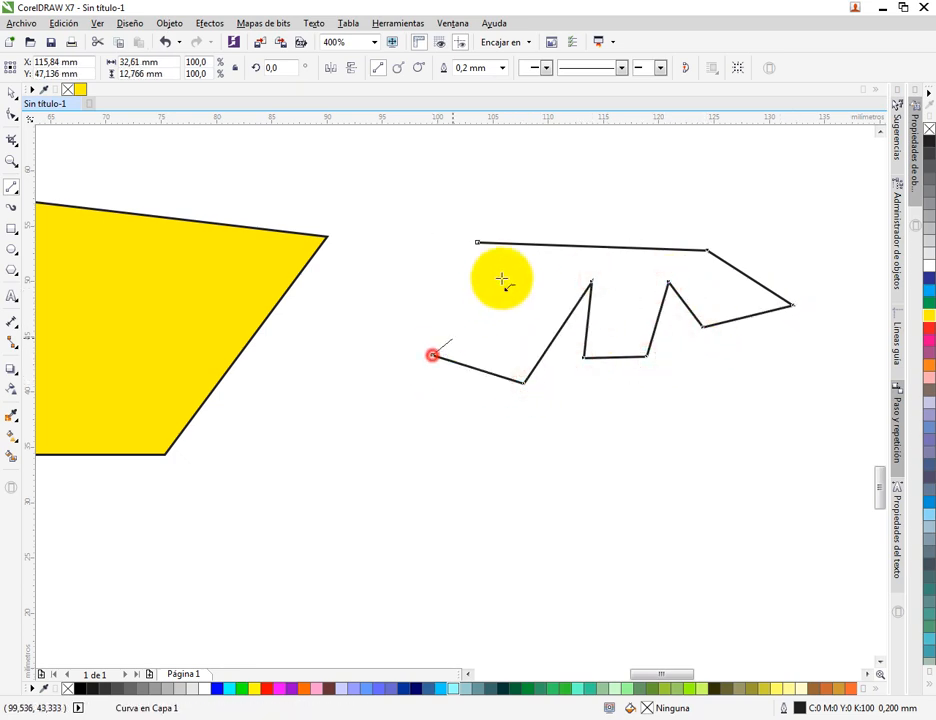
left_click(502, 278)
mouse_move(502, 278)
left_mouse_down()
mouse_move(368, 272)
mouse_move(439, 227)
left_mouse_up()
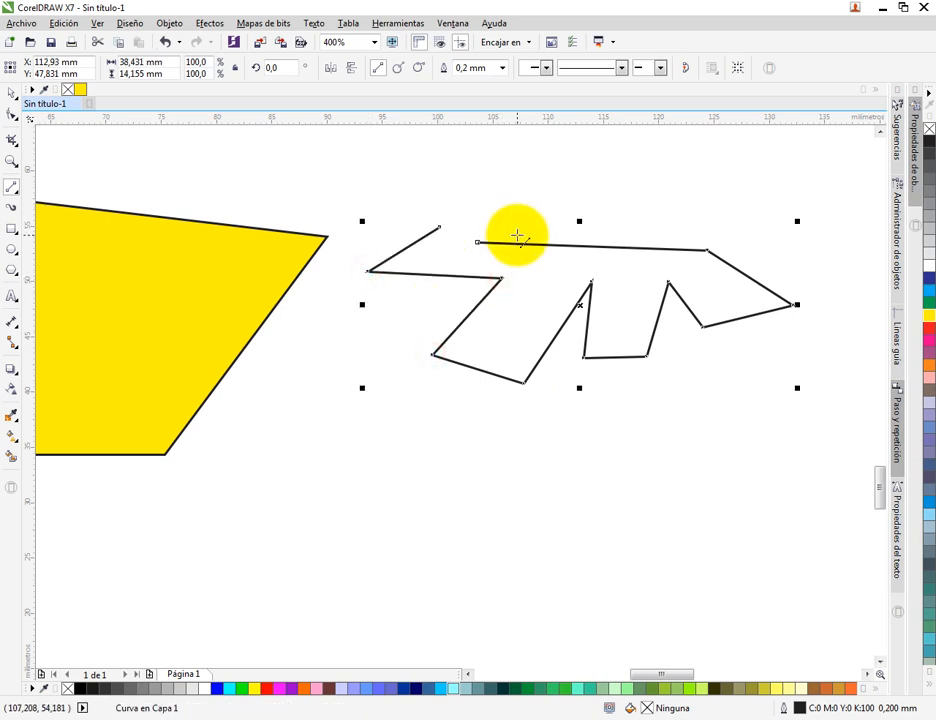
Try several fill colours on the open zigzag outline, ending with cyan (C:100), and close it with a line between its end nodes
left_click(928, 368)
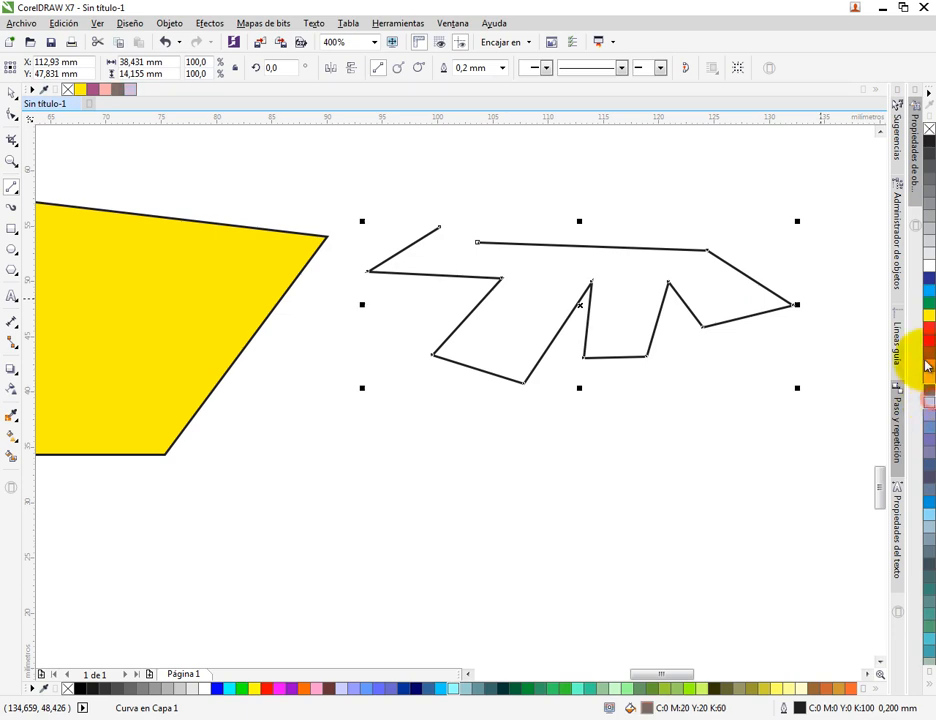
left_click(928, 312)
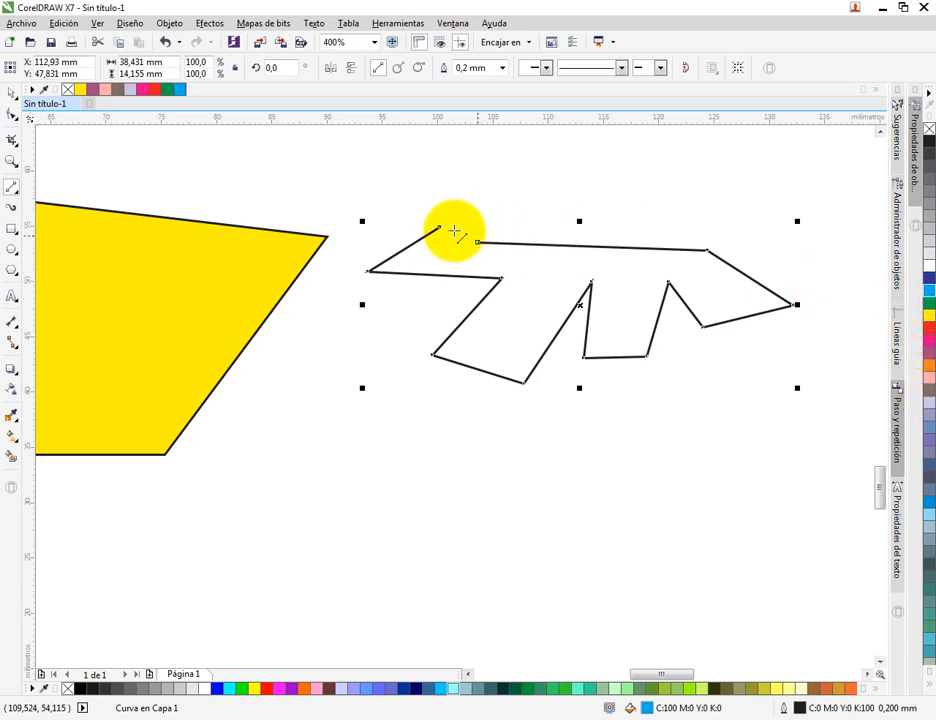
scroll(455, 240, "up", 1)
scroll(470, 250, "down", 1)
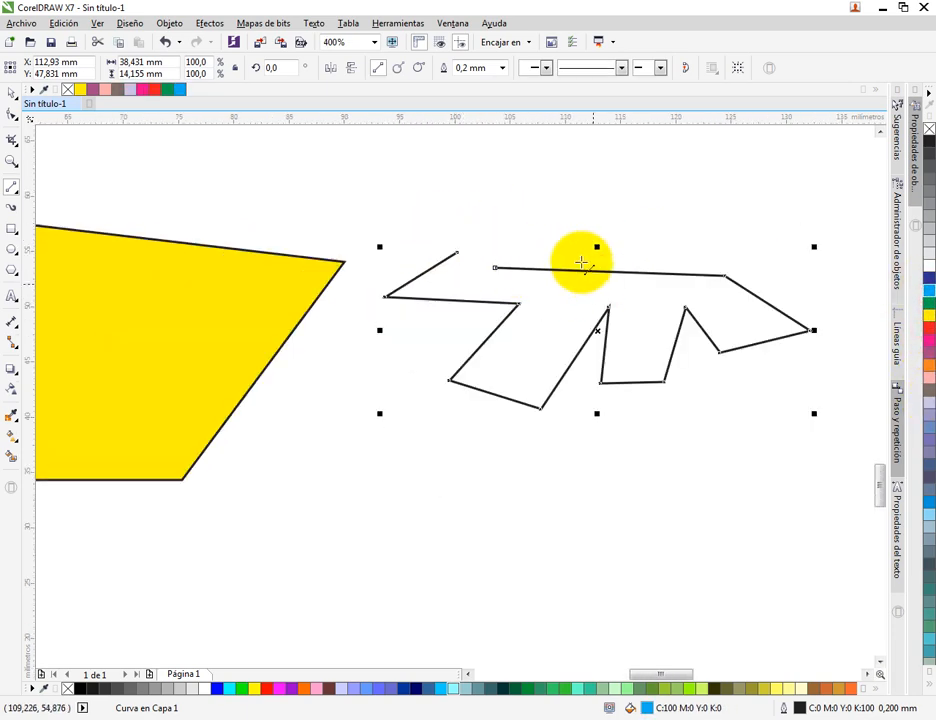
scroll(472, 253, "up", 1)
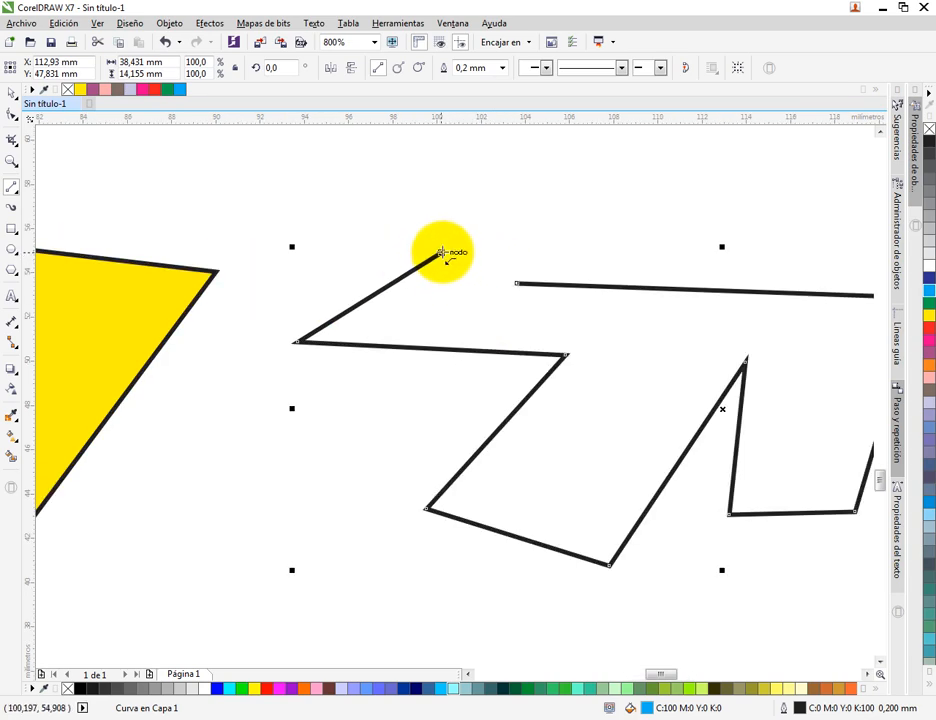
left_click_drag(441, 252, 514, 276)
scroll(512, 268, "down", 2)
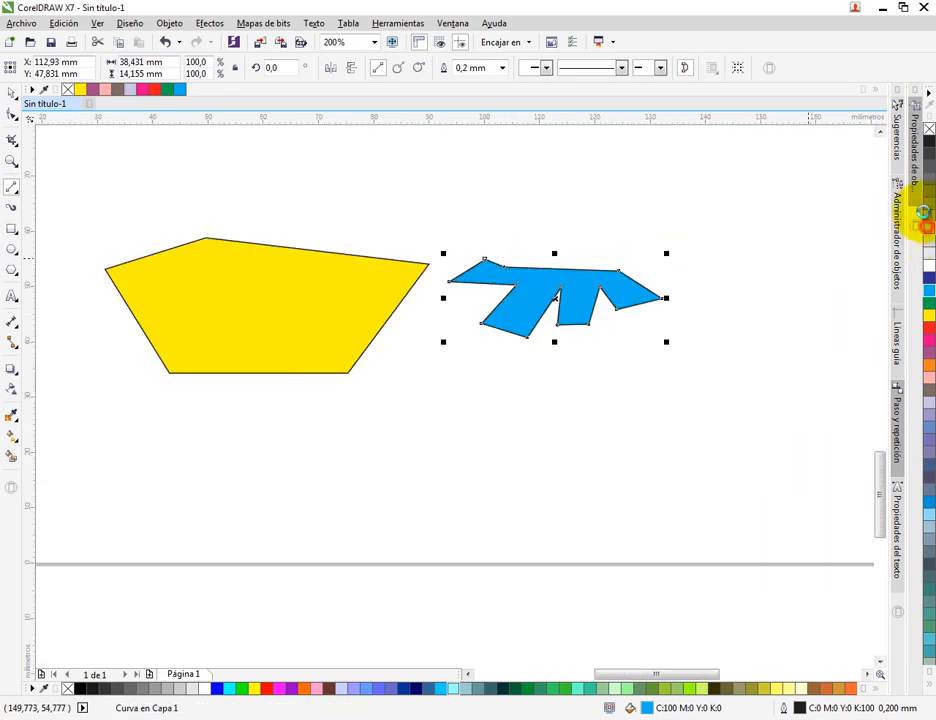
Change the closed zigzag shape's fill to 70% black
left_click(928, 227)
left_click(929, 190)
left_click(929, 179)
Draw a nearly horizontal line about 39 mm long below the grey shape and a separate two-segment polyline, about 27 by 16 mm, from its right end
scroll(508, 259, "down", 2)
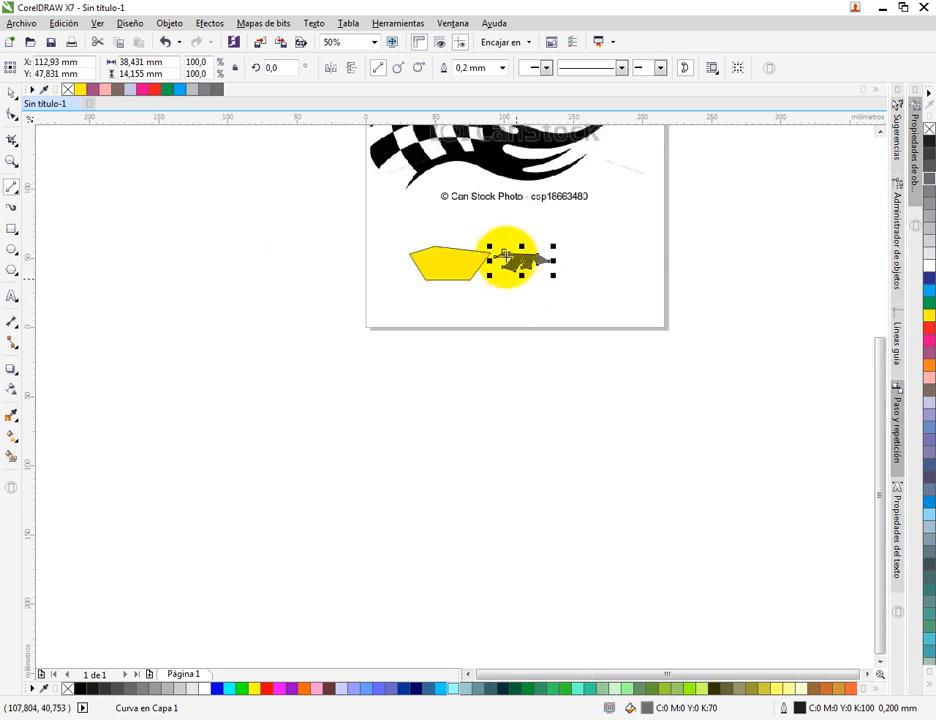
scroll(505, 256, "up", 2)
left_click_drag(657, 329, 454, 245)
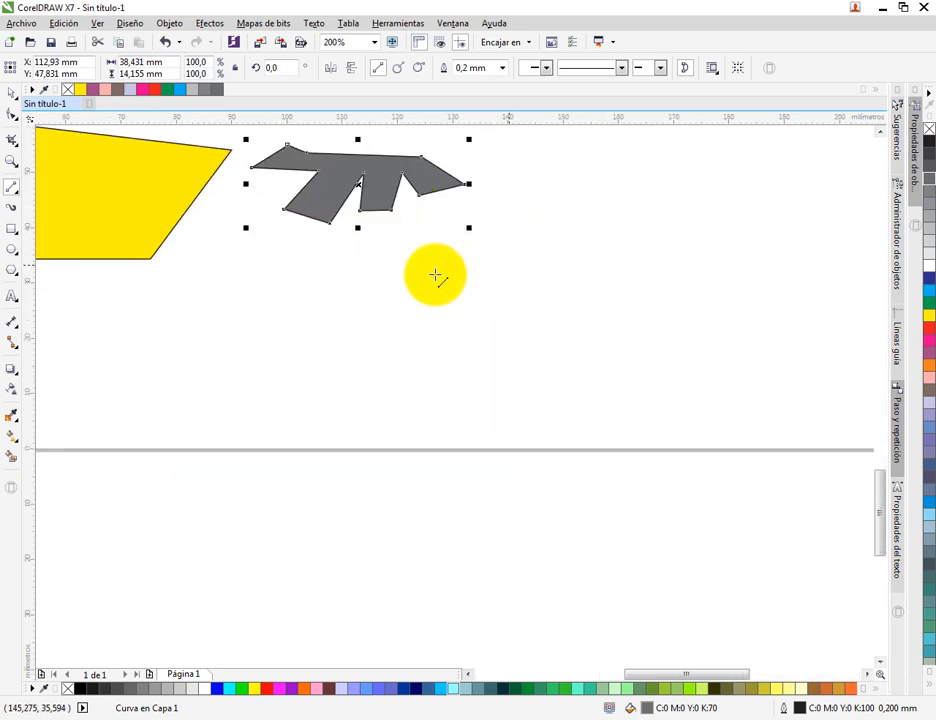
left_click(426, 280)
left_click(645, 284)
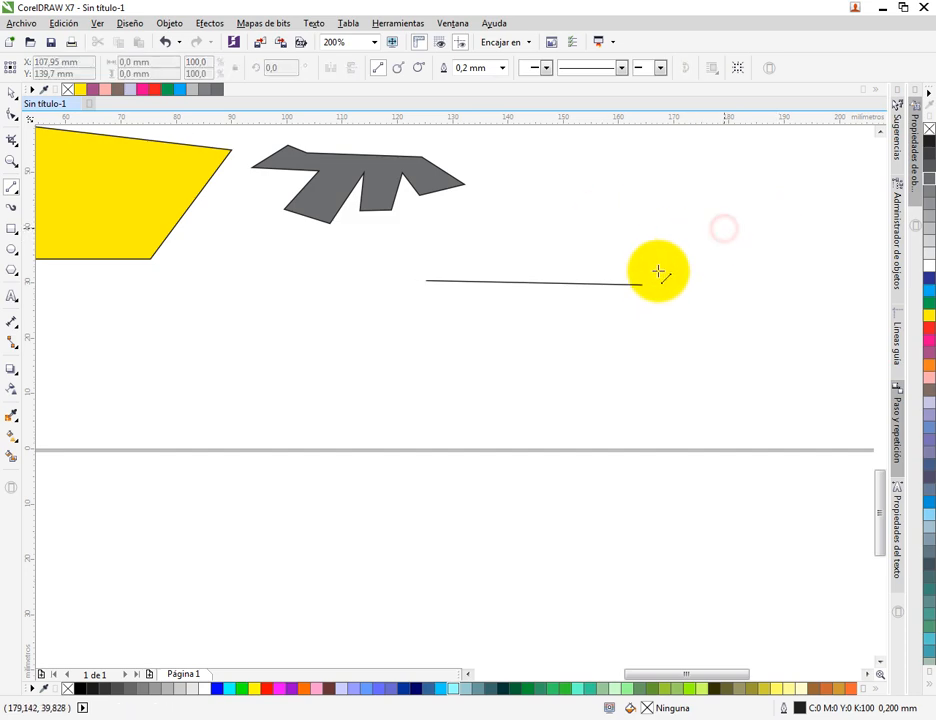
scroll(645, 288, "up", 2)
left_click_drag(681, 241, 601, 411)
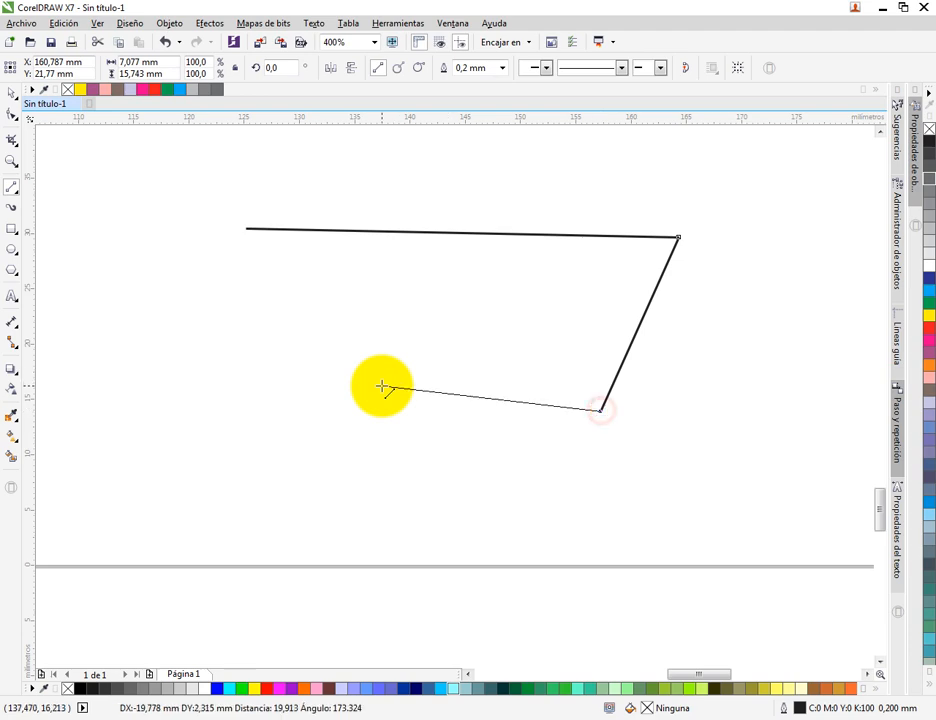
double_click(382, 386)
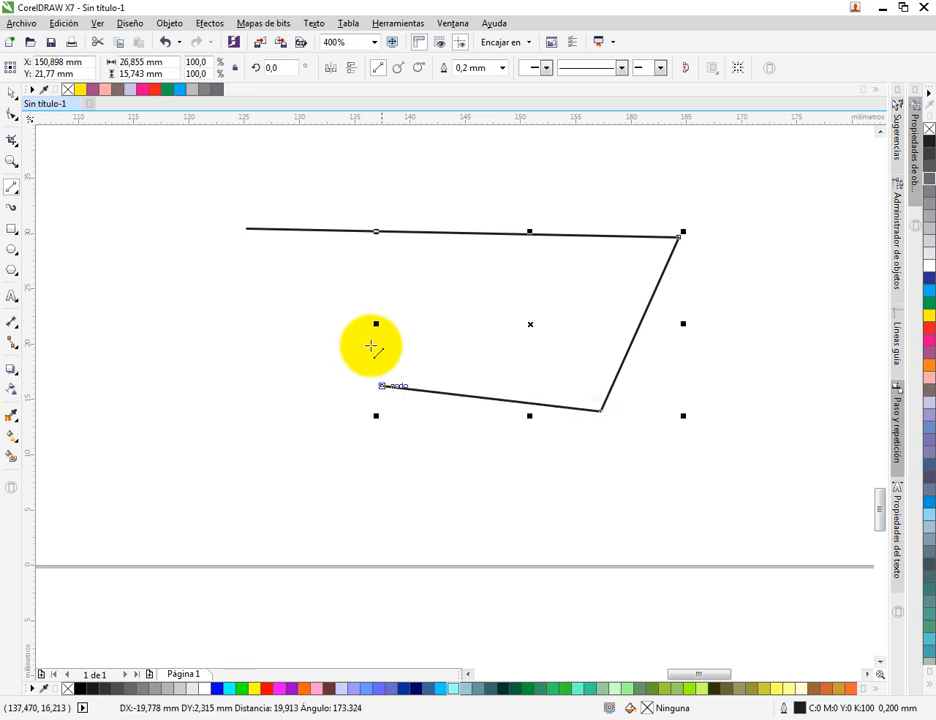
Complete the outline with a separate polyline about 20 by 14 mm between the remaining free ends, and give it an orange fill
left_click(186, 409)
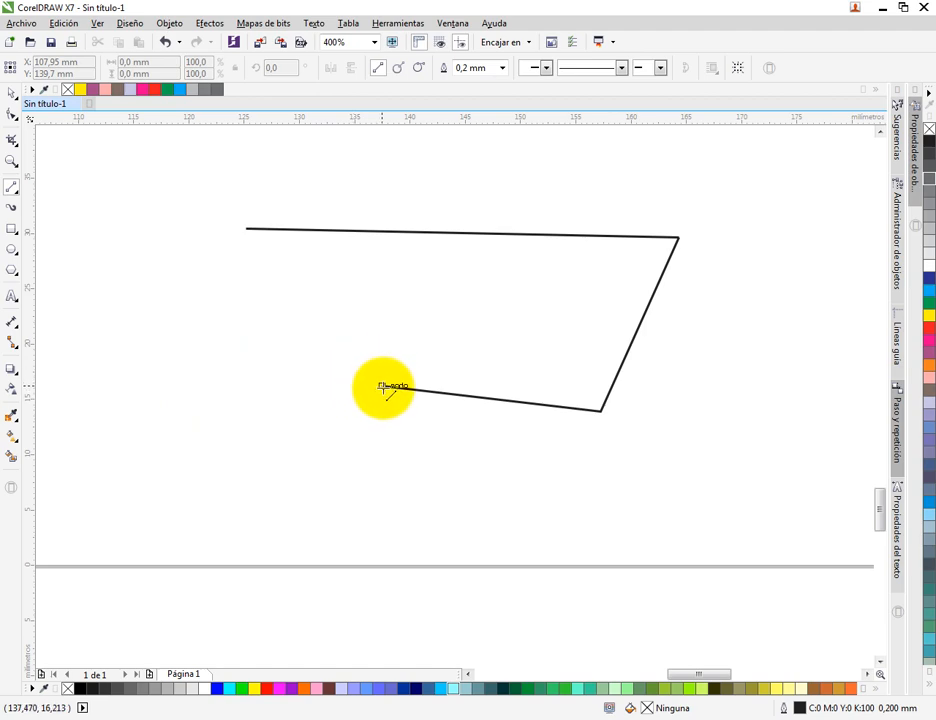
left_click_drag(382, 386, 245, 228)
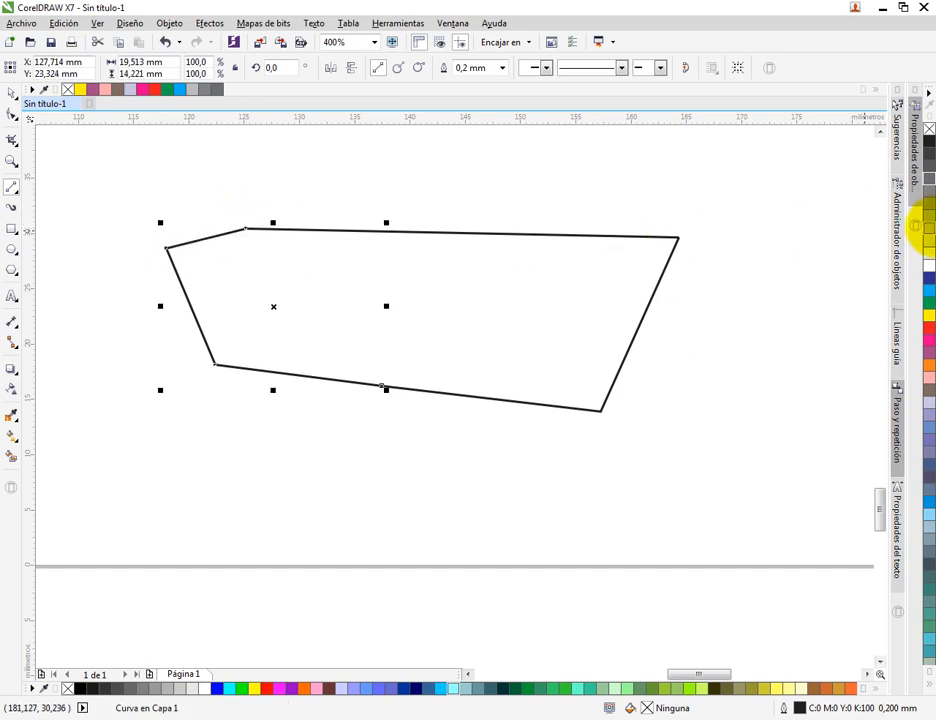
left_click(929, 204)
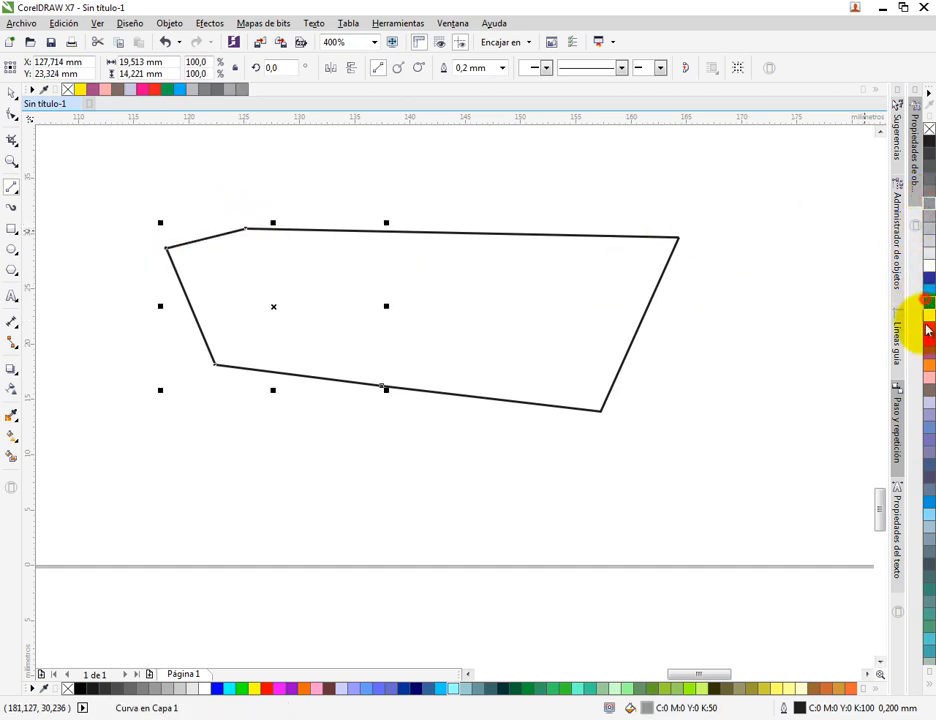
left_click(929, 366)
Move the long line, the right polyline and the left polyline apart from one another
left_click(11, 92)
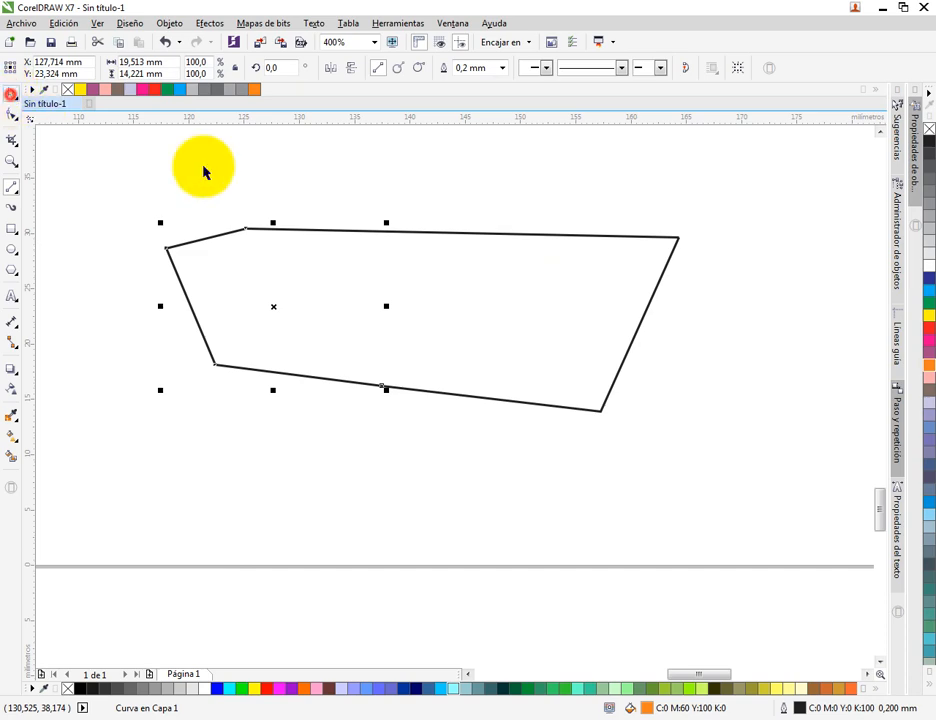
left_click(441, 211)
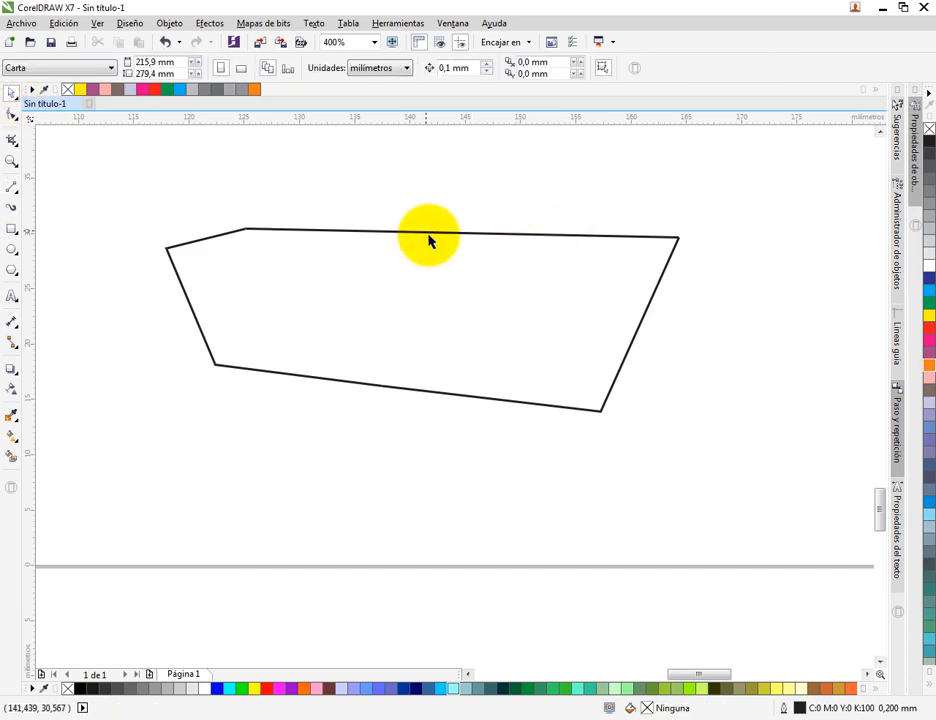
left_click_drag(430, 237, 446, 187)
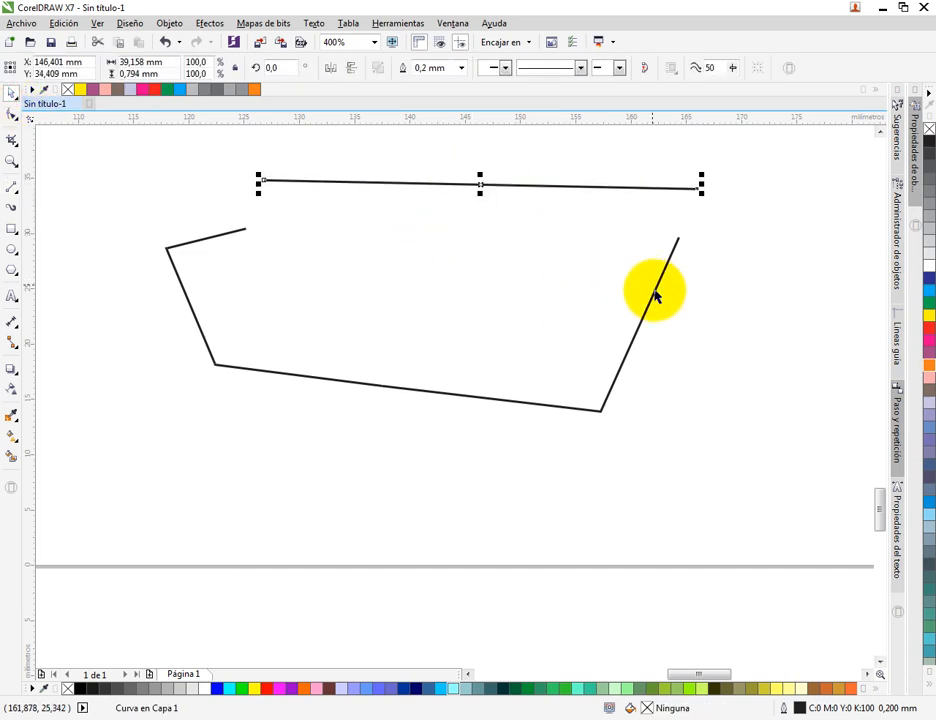
left_click_drag(656, 295, 705, 296)
left_click_drag(362, 390, 330, 405)
left_click_drag(476, 397, 490, 415)
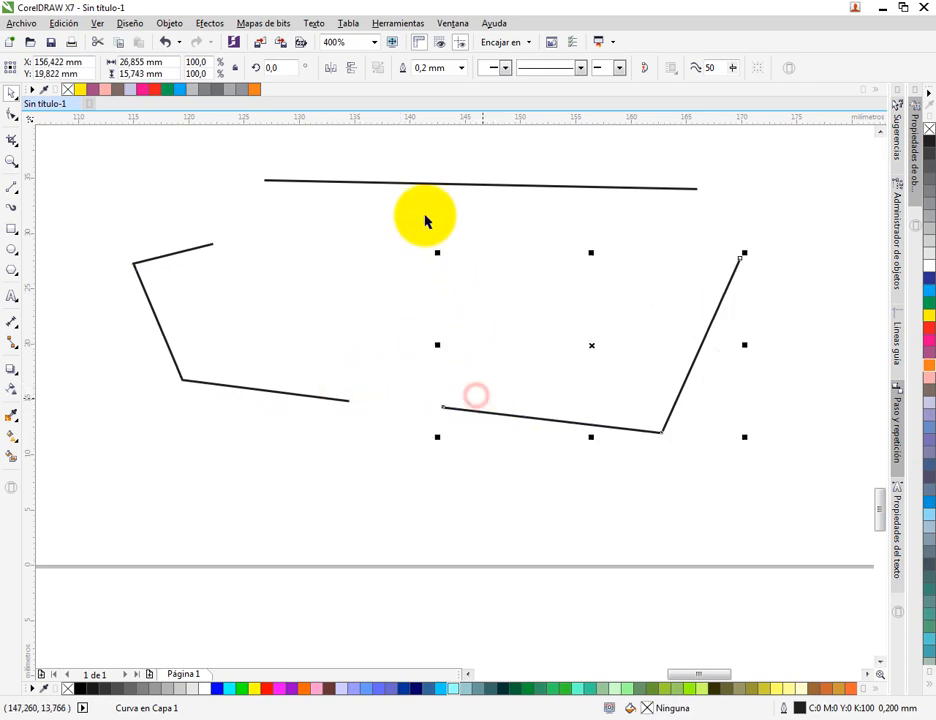
left_click_drag(421, 185, 421, 197)
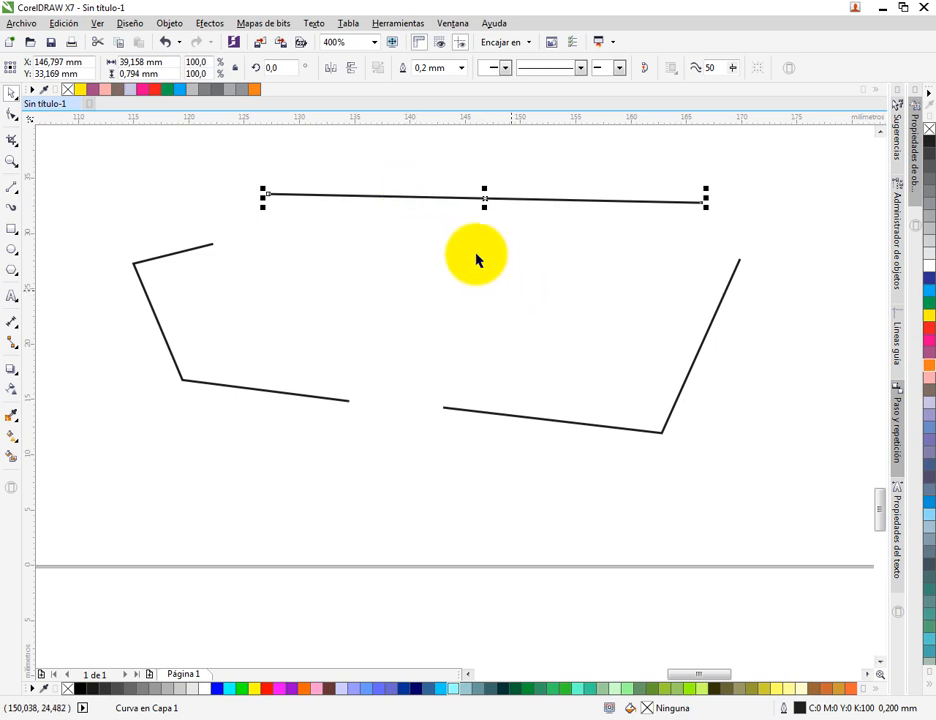
scroll(430, 247, "down", 2)
scroll(384, 232, "up", 4)
scroll(384, 232, "down", 2)
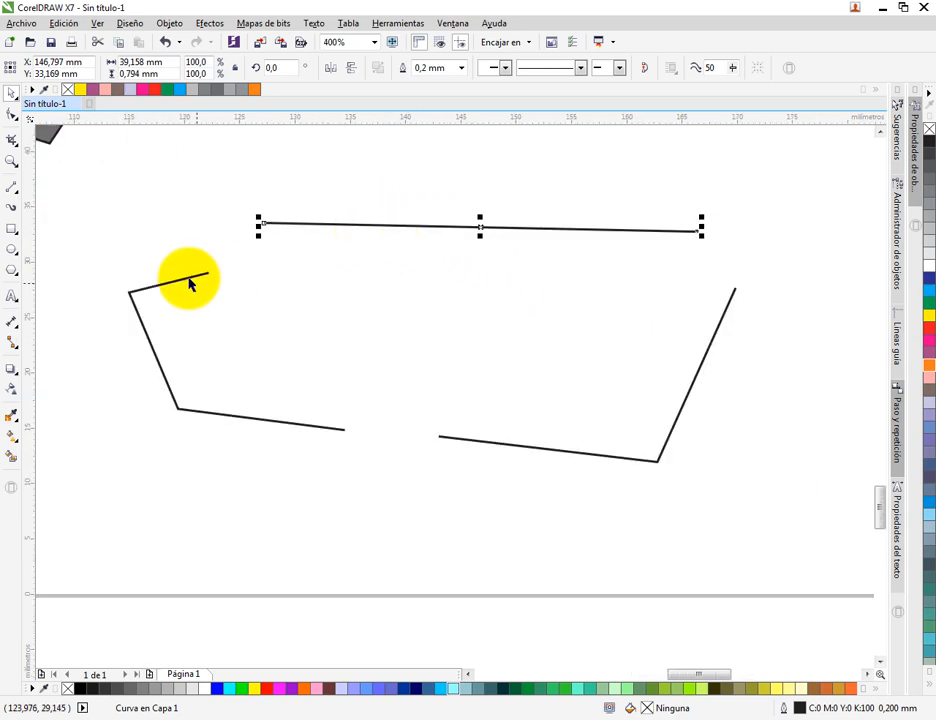
left_click_drag(191, 276, 214, 243)
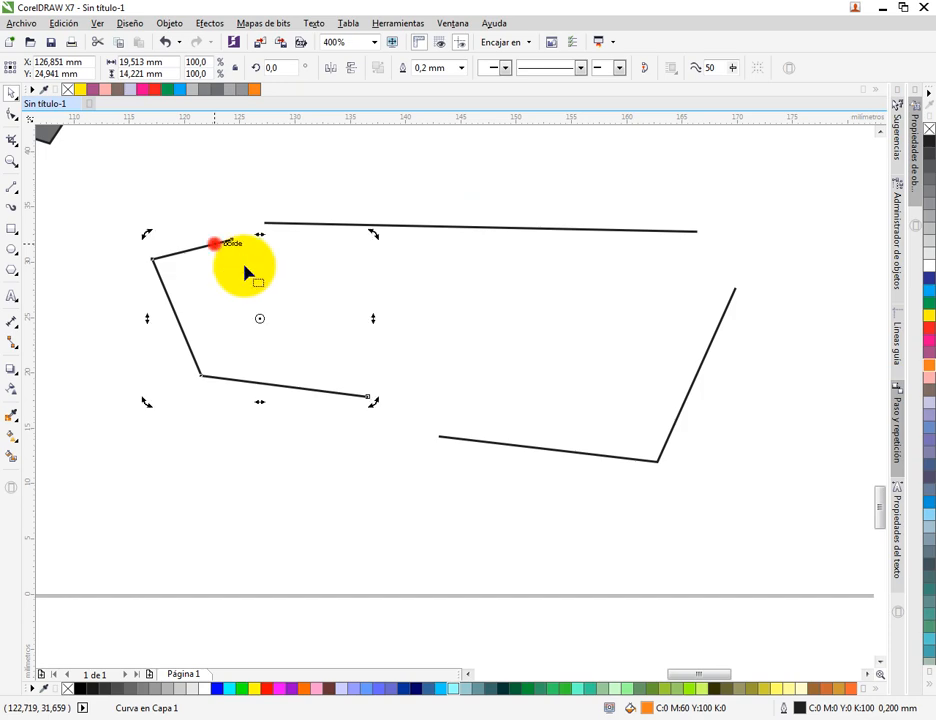
Add a node near the left polyline's lower end, try closing the polyline by joining its end nodes, and undo the closure
key("F10")
double_click(357, 397)
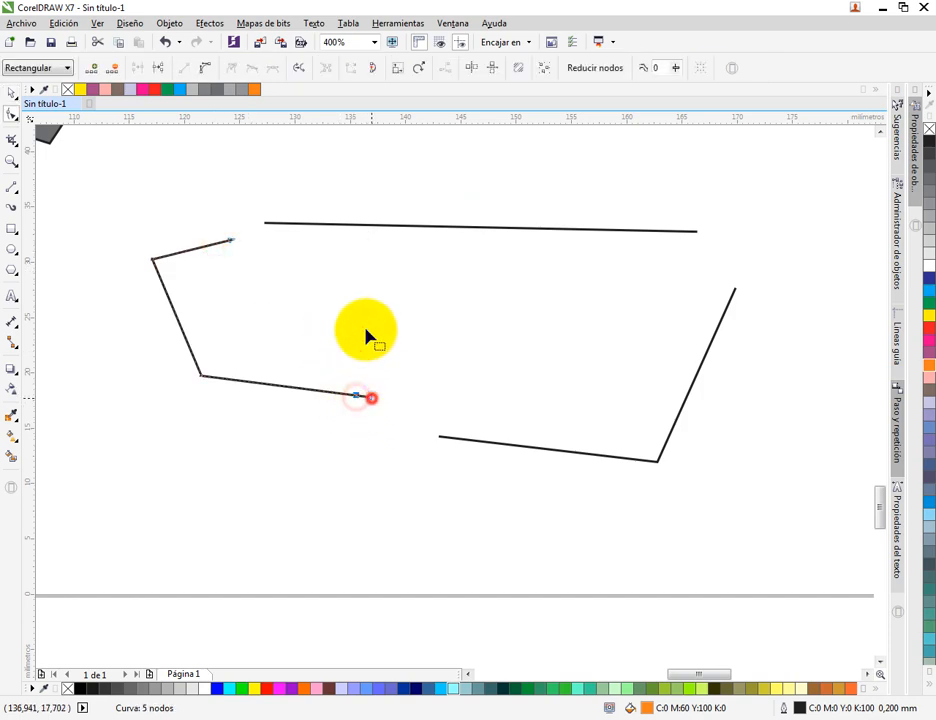
left_click_drag(370, 397, 240, 240)
left_click(366, 368)
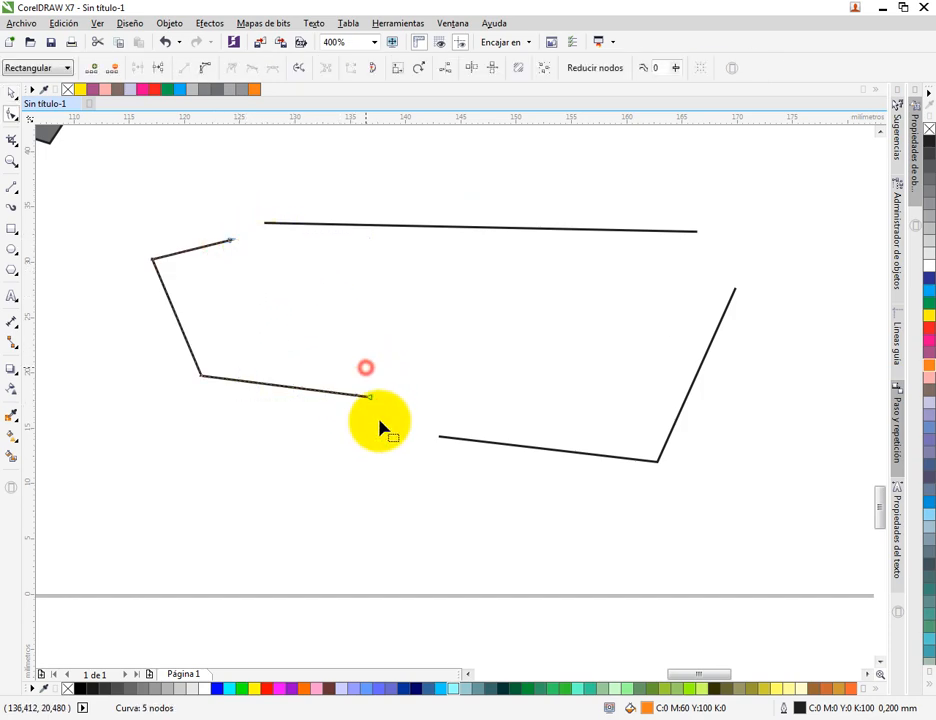
left_click_drag(370, 397, 231, 240)
left_click(252, 266)
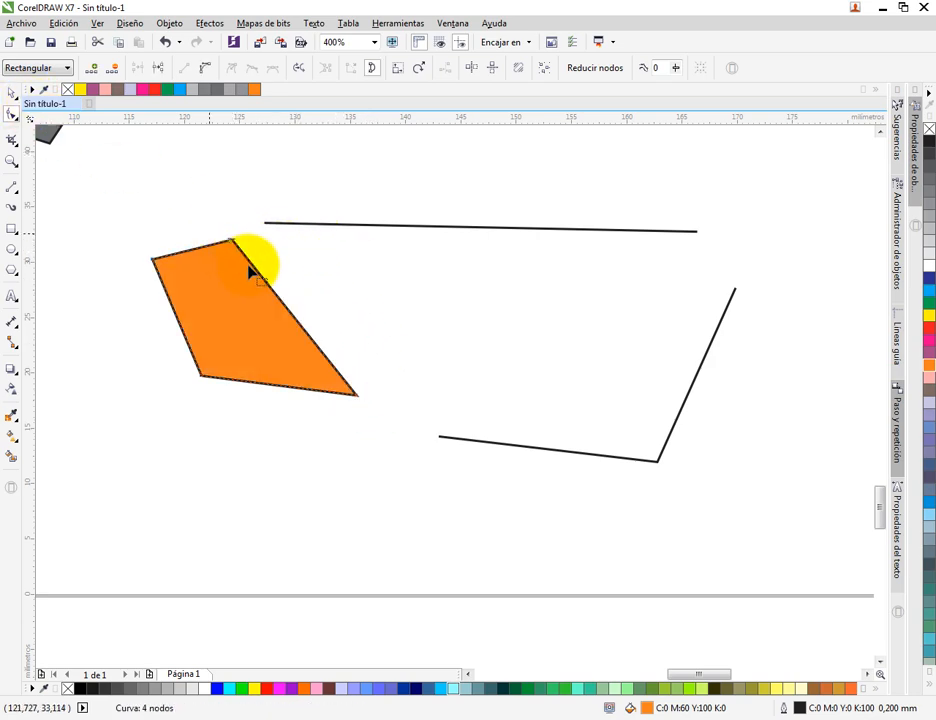
key("ctrl+z")
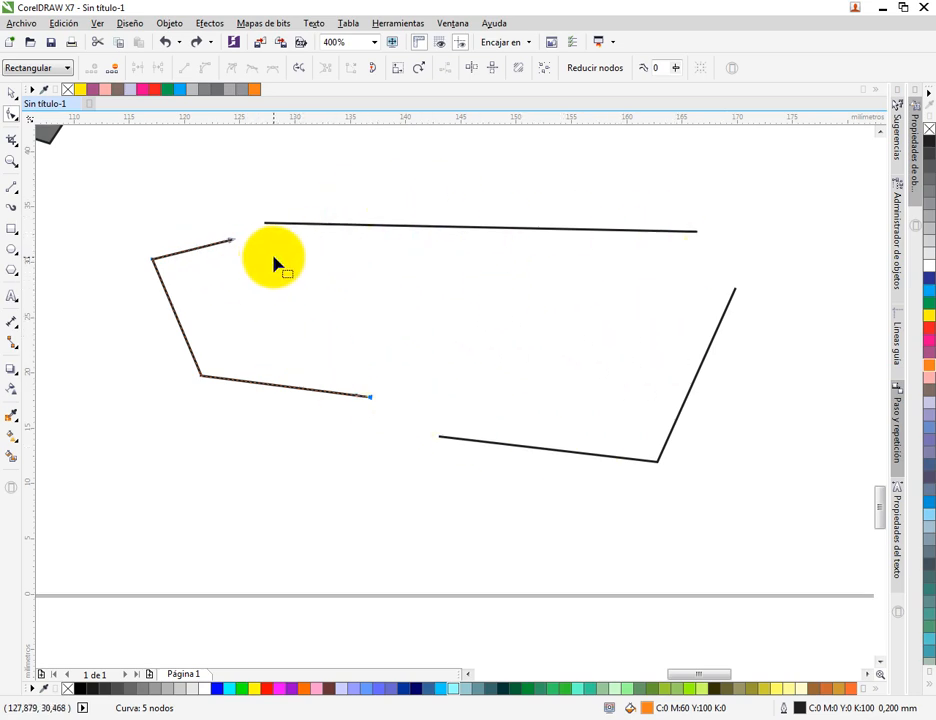
Select all three separate line pieces and delete them
left_click(11, 92)
mouse_move(115, 157)
left_mouse_down()
mouse_move(562, 428)
mouse_move(769, 508)
mouse_move(733, 497)
left_mouse_up()
key("Delete")
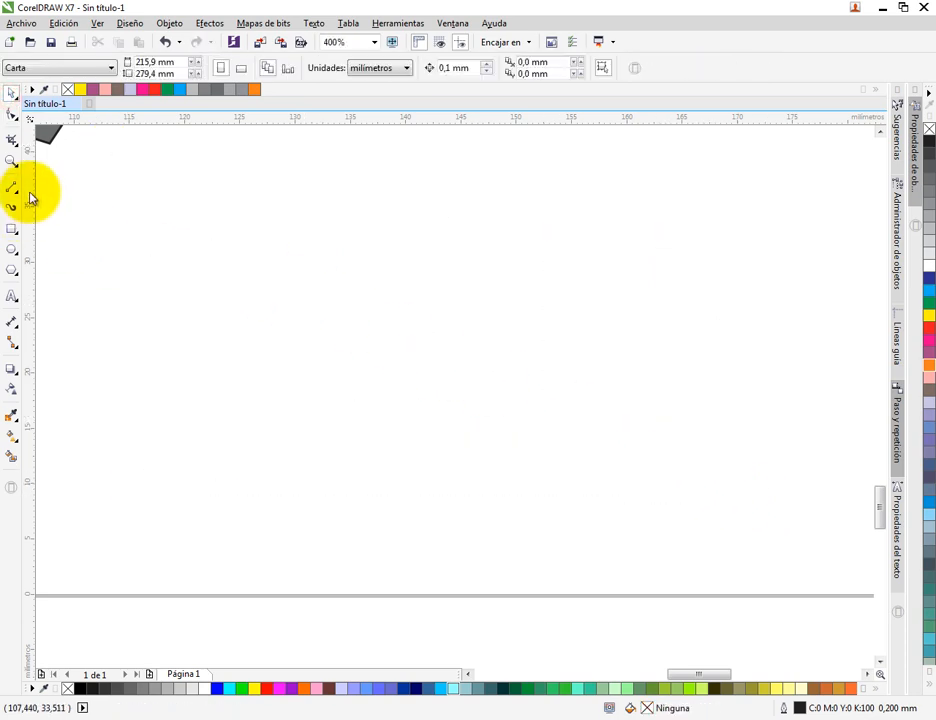
Draw an open, connected five-segment polyline about 35 by 22 mm on the blank area of the page
left_click(17, 188)
left_click(299, 255)
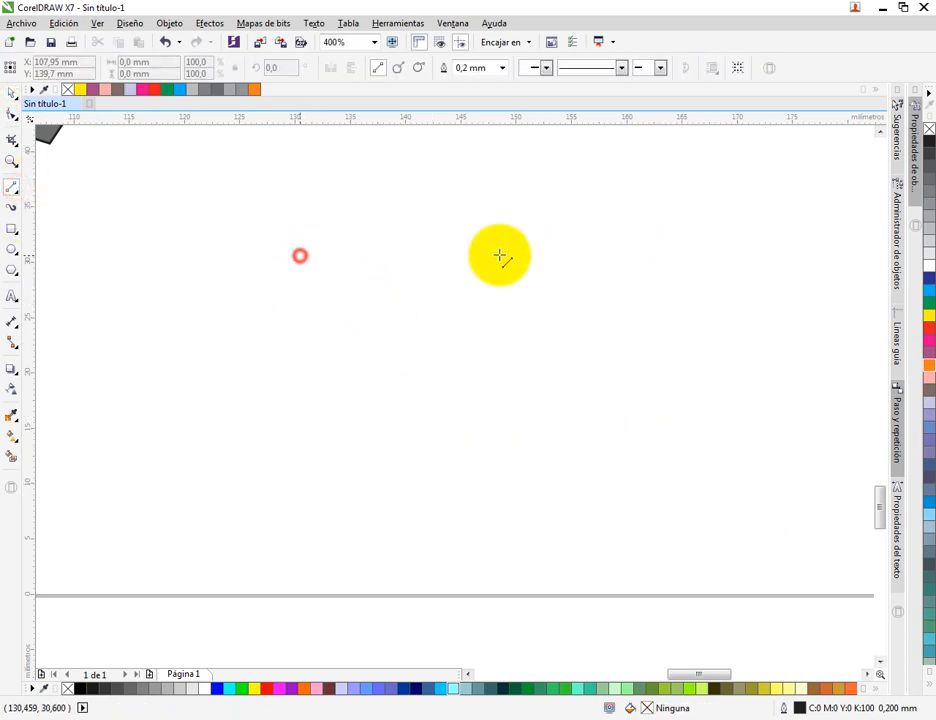
left_click(547, 277)
left_click(547, 276)
left_click(680, 360)
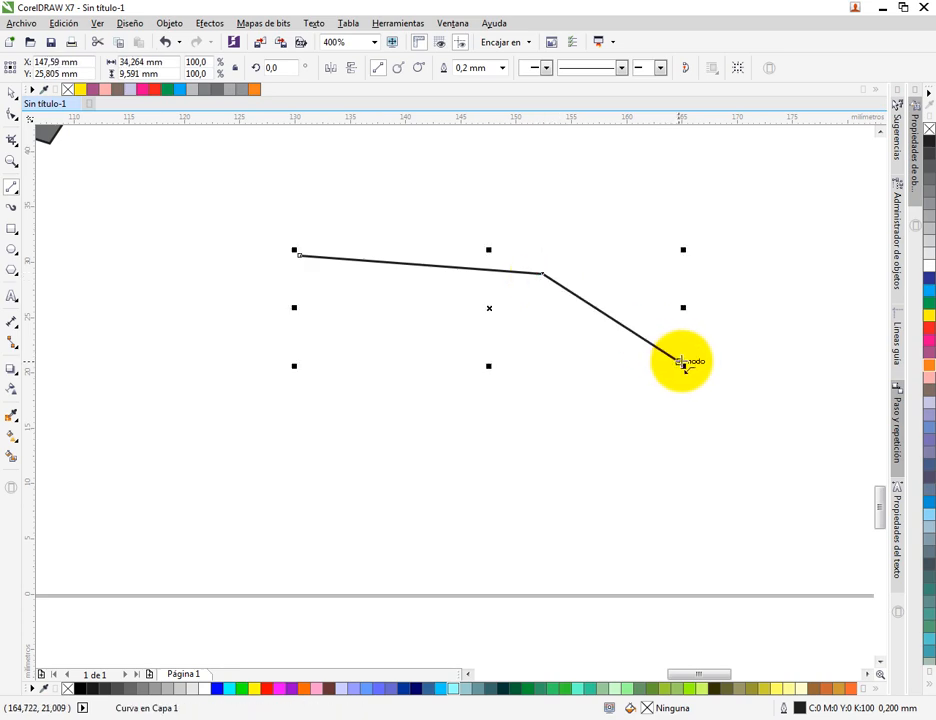
left_click(680, 360)
left_click(661, 455)
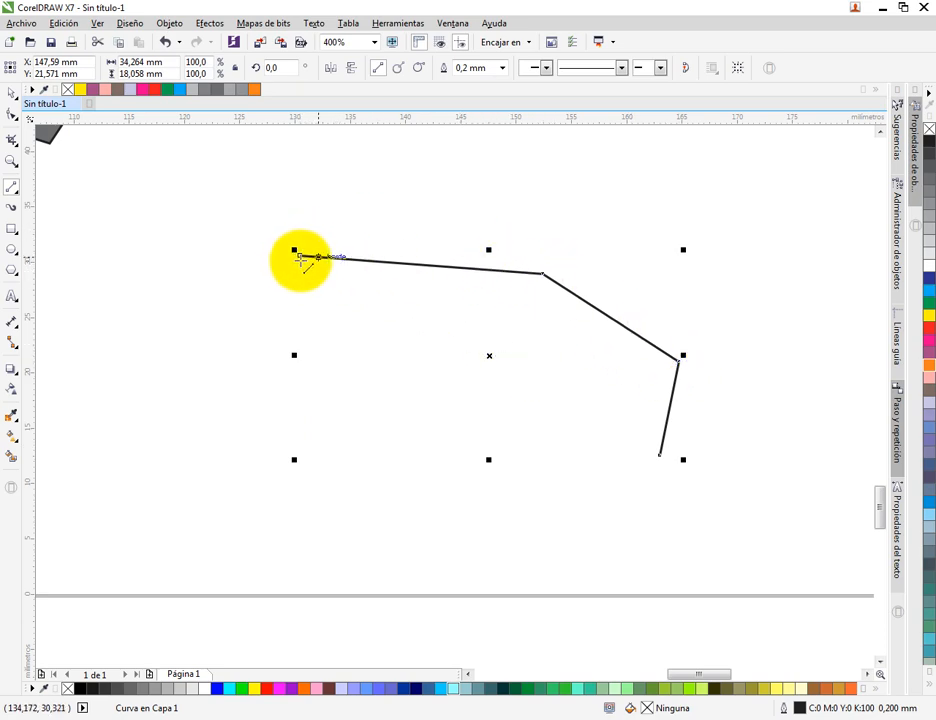
left_click(660, 456)
left_click(481, 497)
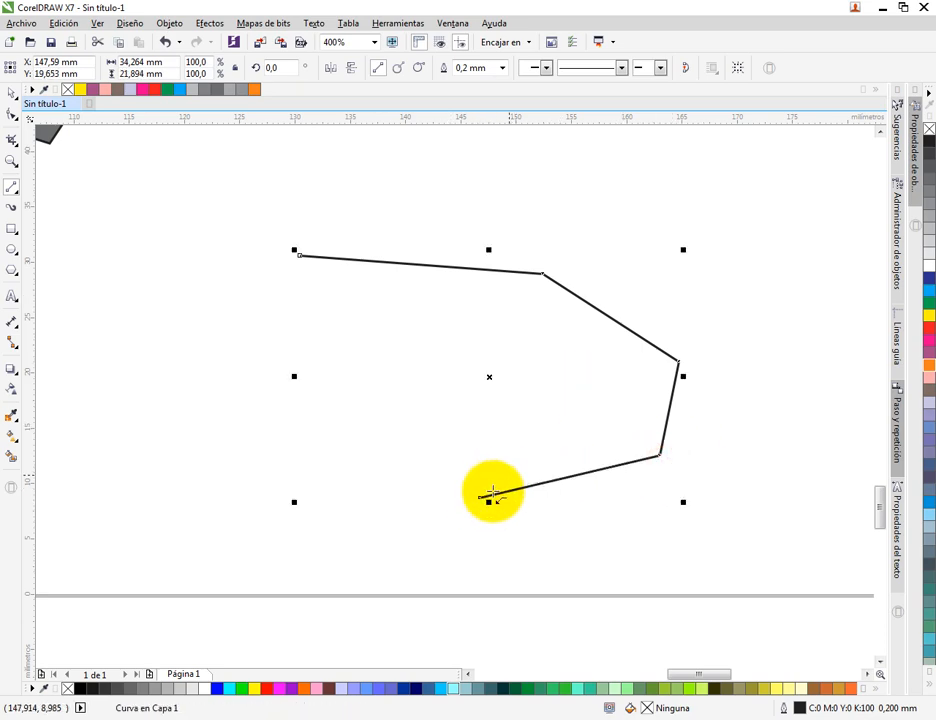
left_click(293, 492)
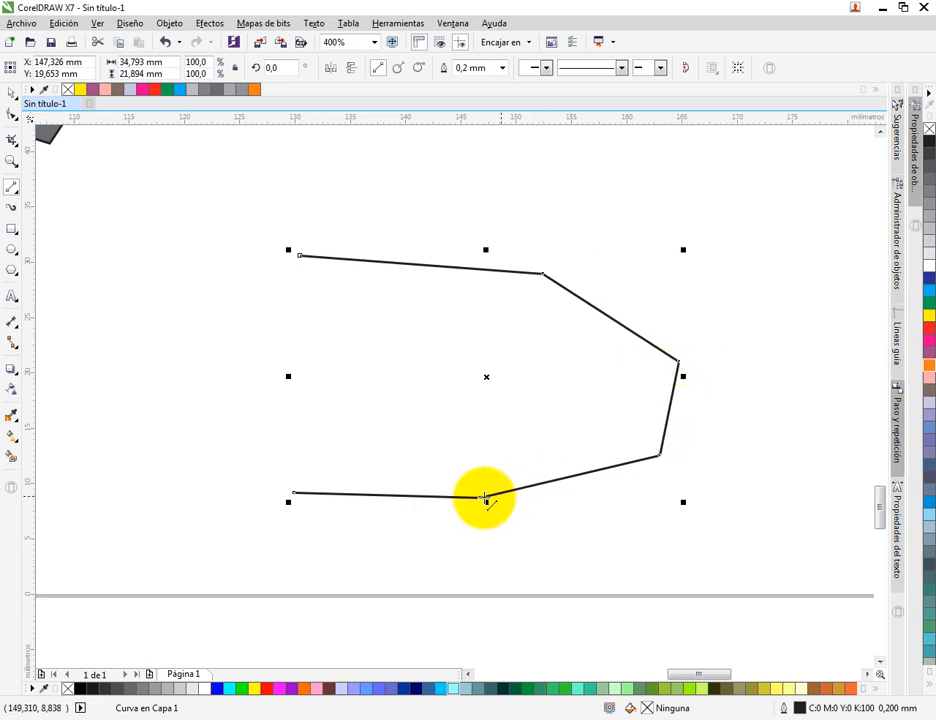
Try closing and filling the outline with a separate two-segment polyline about 5 by 21 mm between its free ends, and delete that polyline
left_click(143, 366)
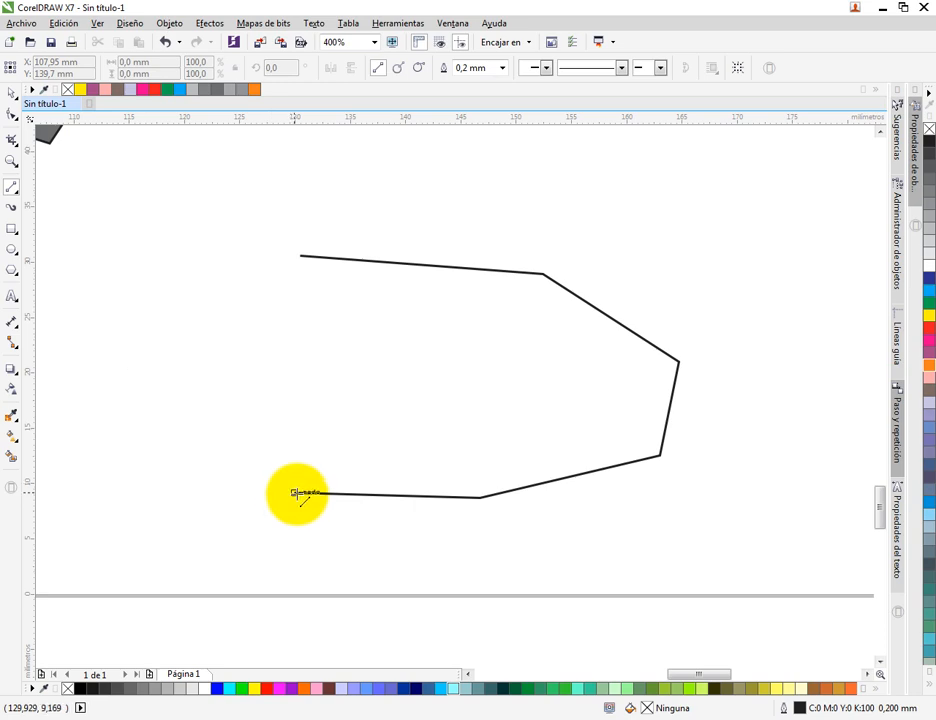
left_click_drag(297, 493, 242, 283)
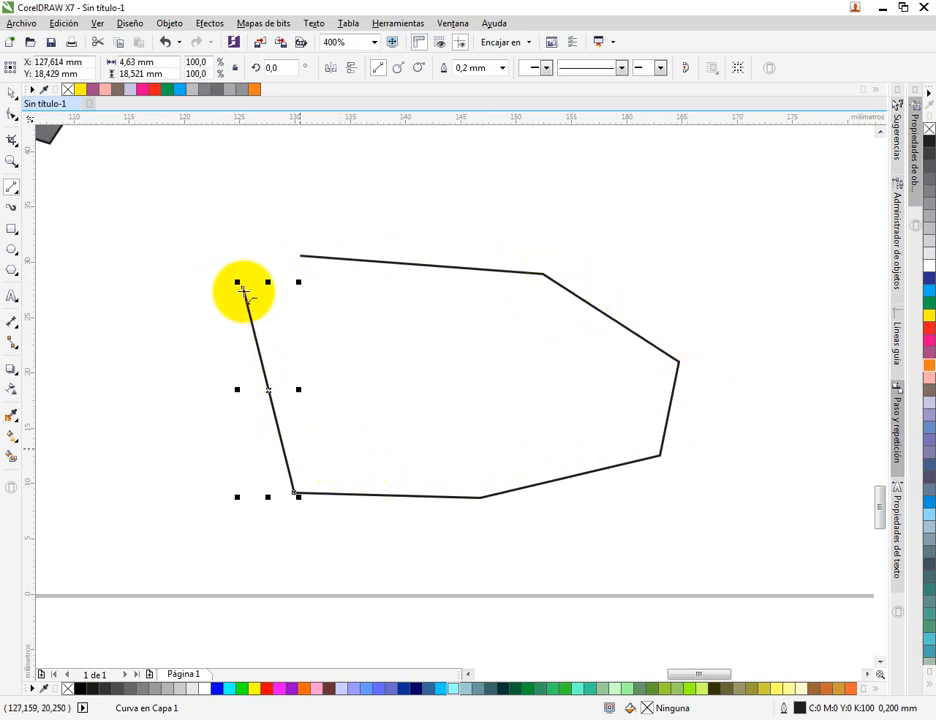
left_click_drag(243, 288, 300, 256)
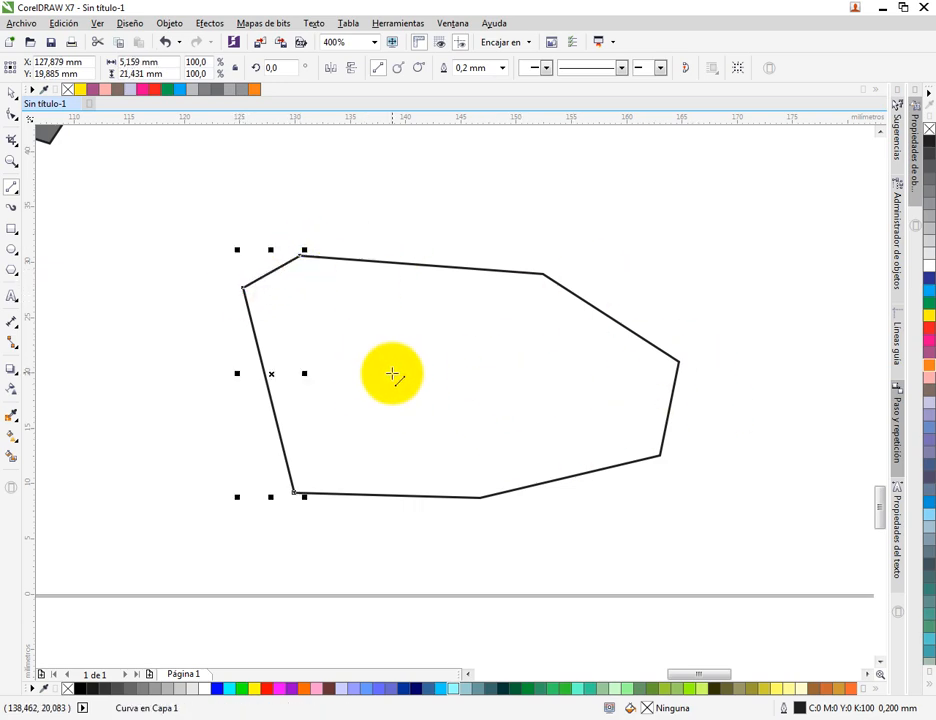
key("space")
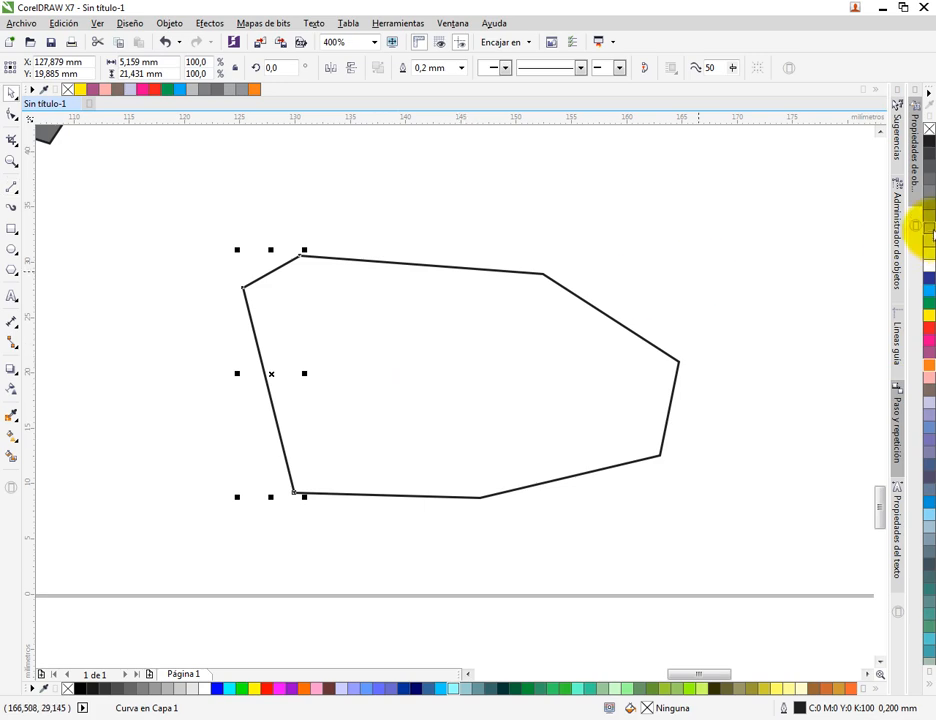
left_click(918, 230)
key("Delete")
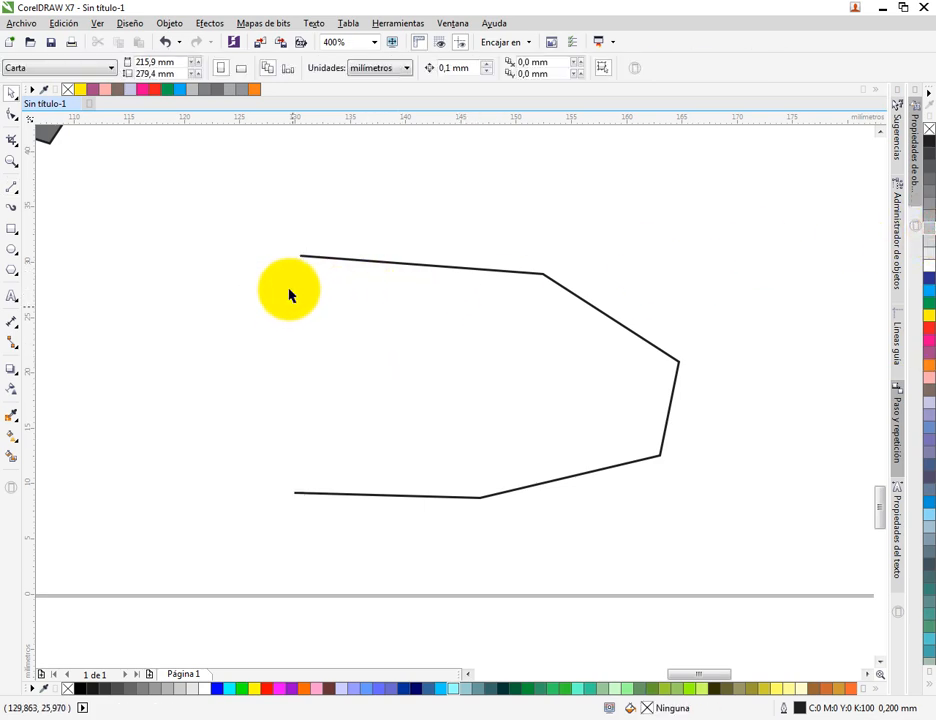
Close the open polyline by continuing it from its lower free end to its starting node, and fill it with C:100 cyan blue
left_click(13, 188)
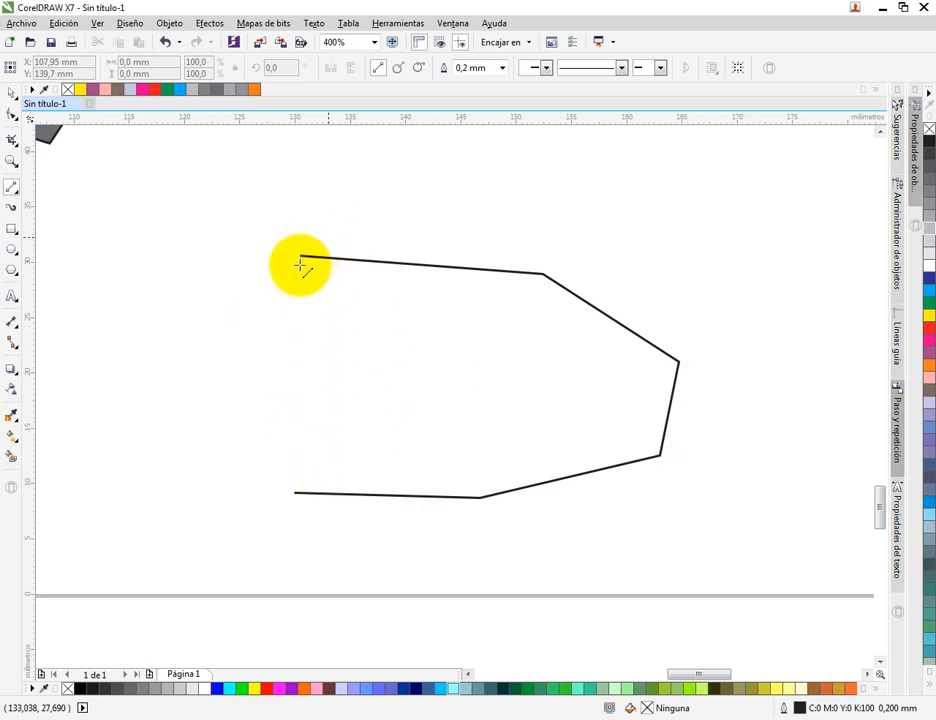
left_click(317, 493)
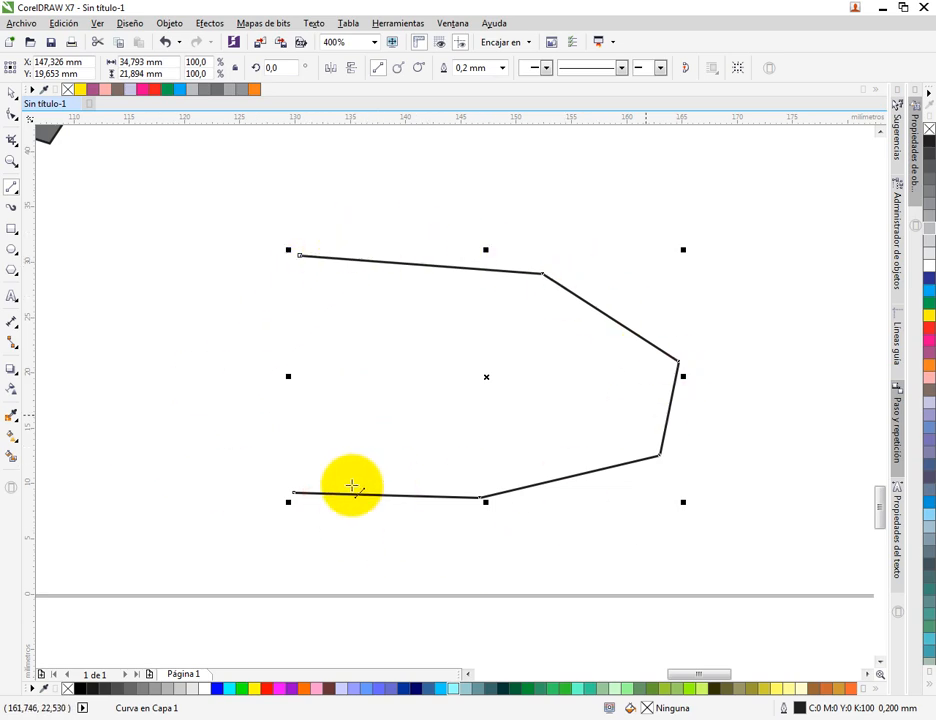
left_click(295, 493)
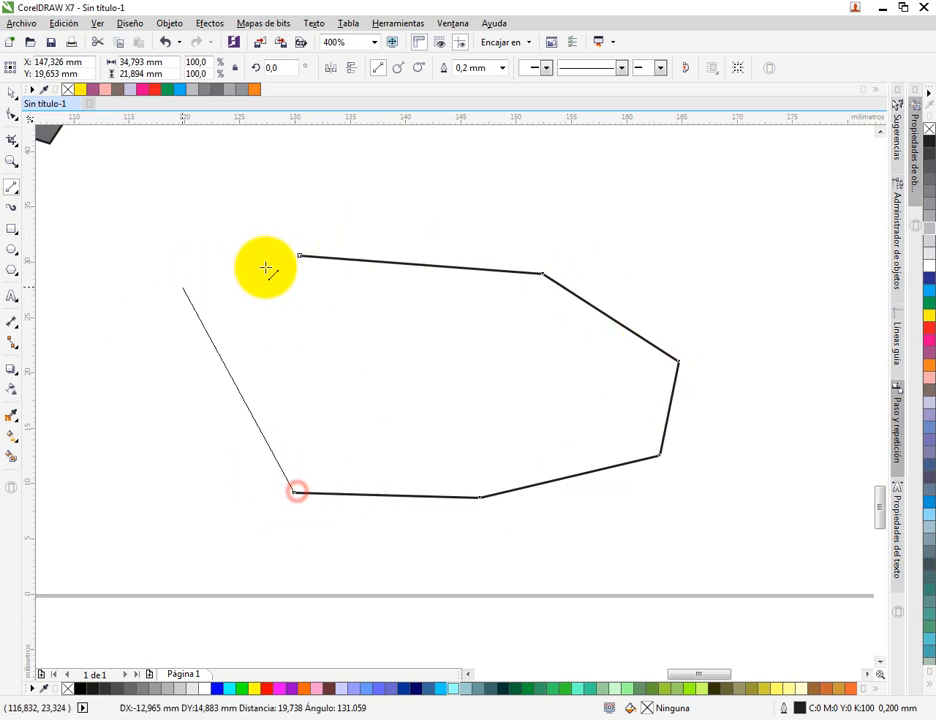
left_click(300, 256)
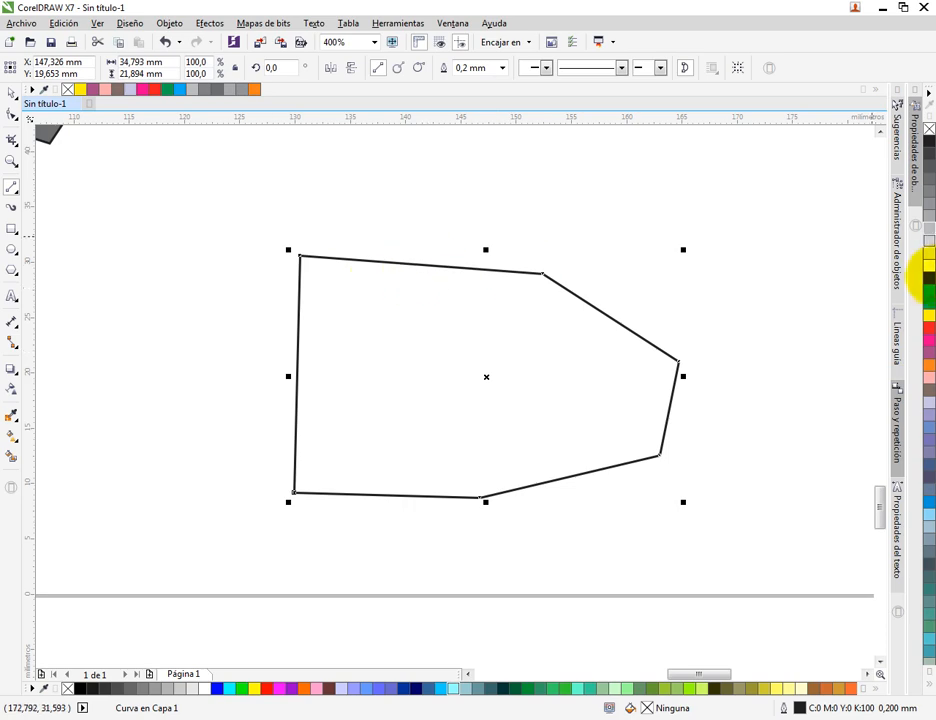
left_click(928, 291)
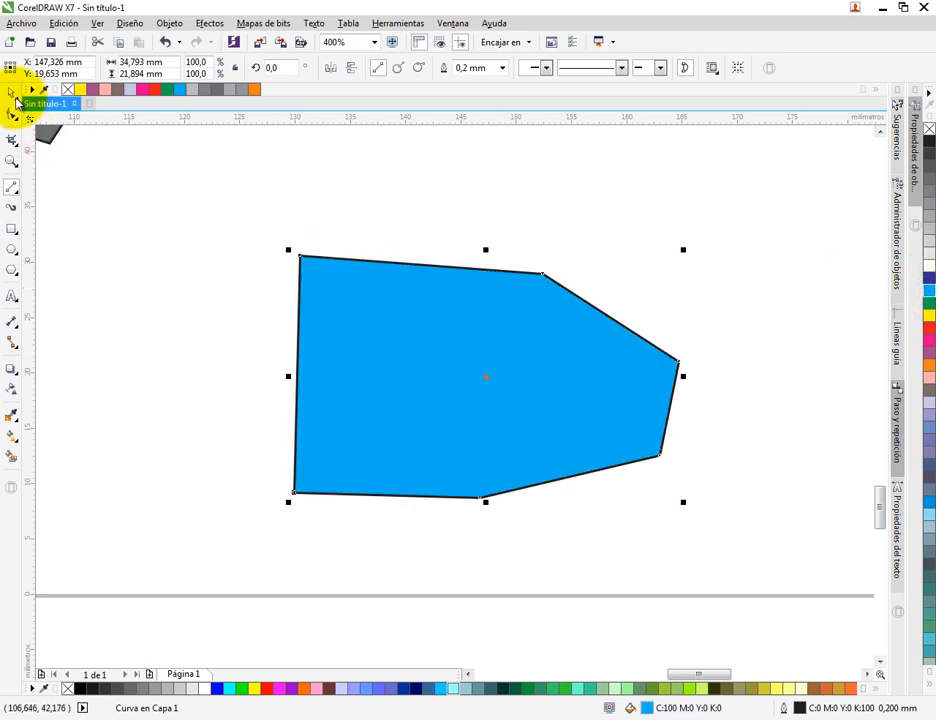
Delete the practice shapes: the blue polygon, the jagged grey shape and the yellow polygon
left_click(11, 92)
scroll(344, 282, "down", 2)
scroll(344, 282, "down", 3)
key("Delete")
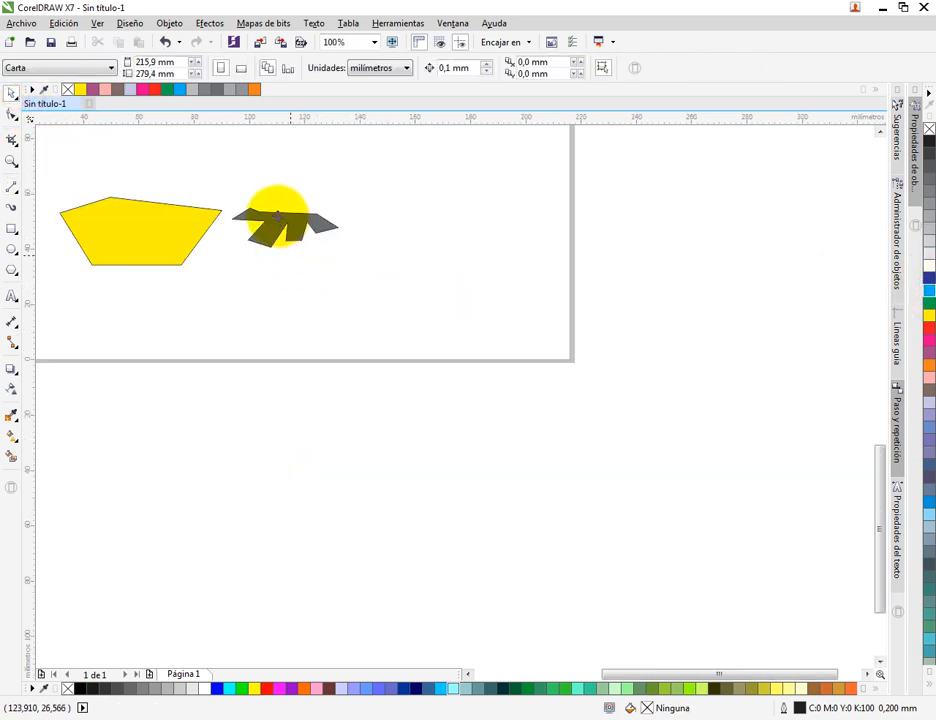
left_click(274, 211)
key("Delete")
left_click(194, 220)
left_click_drag(412, 374, 414, 382)
key("Delete")
Start tracing the flag with a straight line about 16 by 11 mm from its left tip to the first checker corner
left_click_drag(271, 253, 345, 350)
scroll(280, 203, "up", 1)
left_click_drag(262, 194, 368, 341)
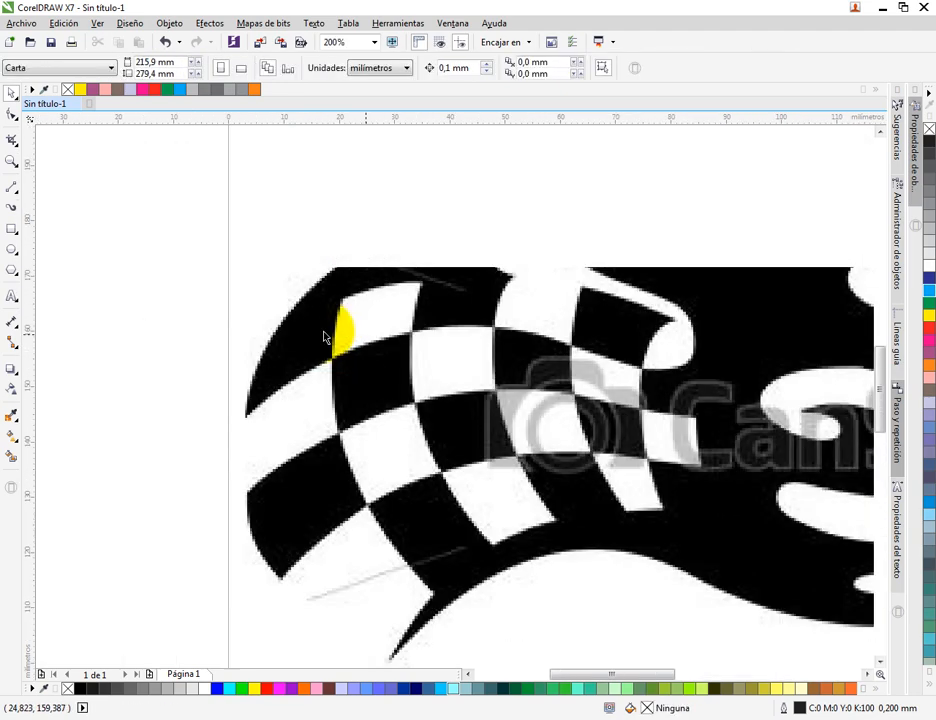
left_click(14, 187)
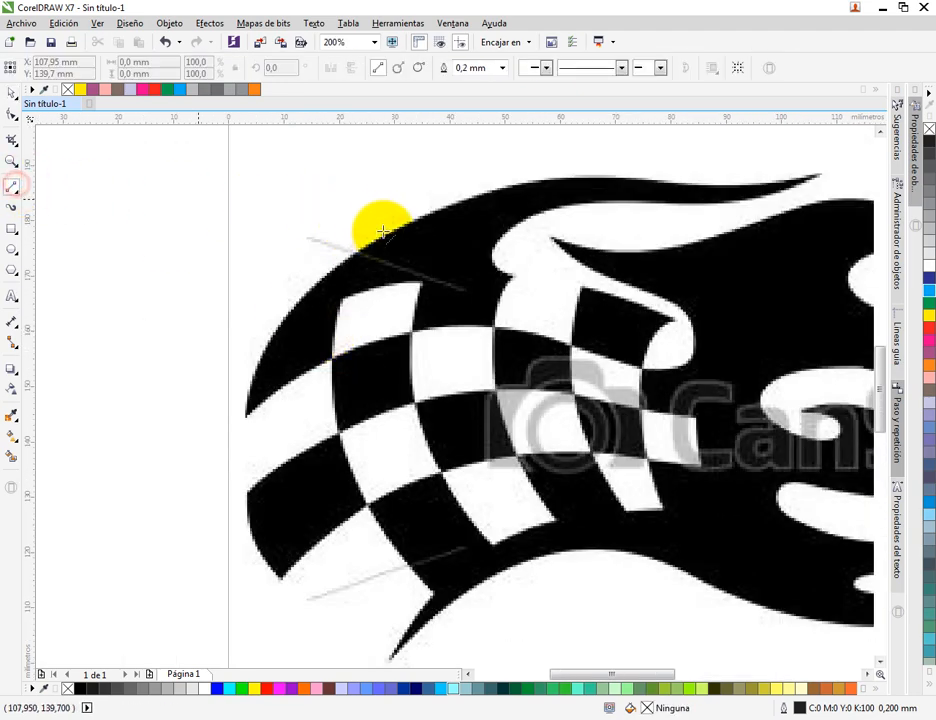
left_click_drag(376, 186, 293, 244)
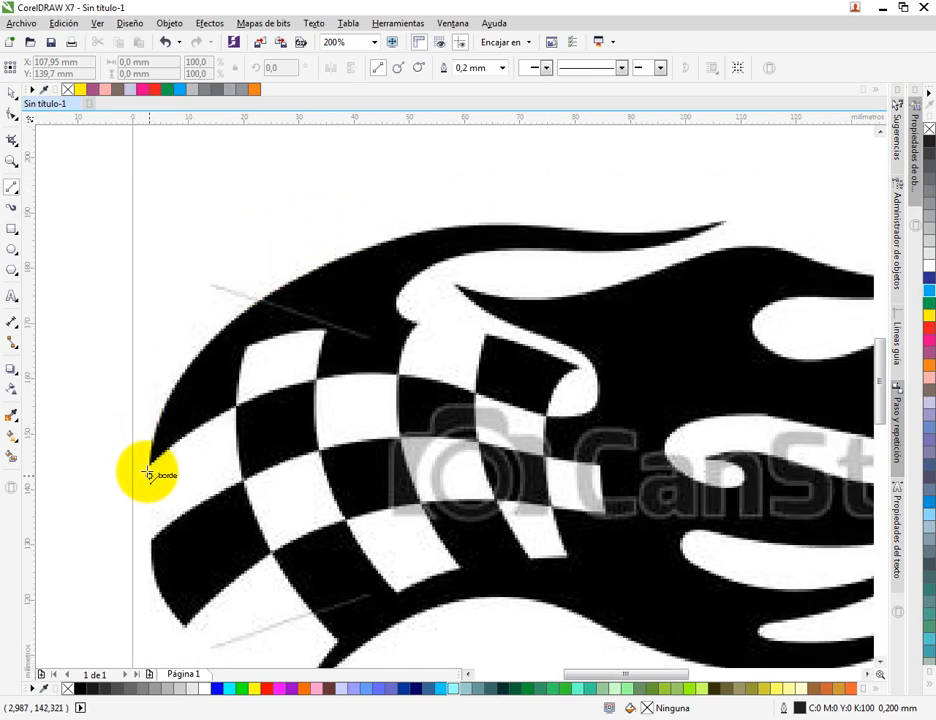
scroll(147, 465, "up", 2)
mouse_move(160, 462)
left_mouse_down()
mouse_move(189, 422)
mouse_move(330, 341)
mouse_move(216, 444)
mouse_move(290, 365)
left_mouse_up()
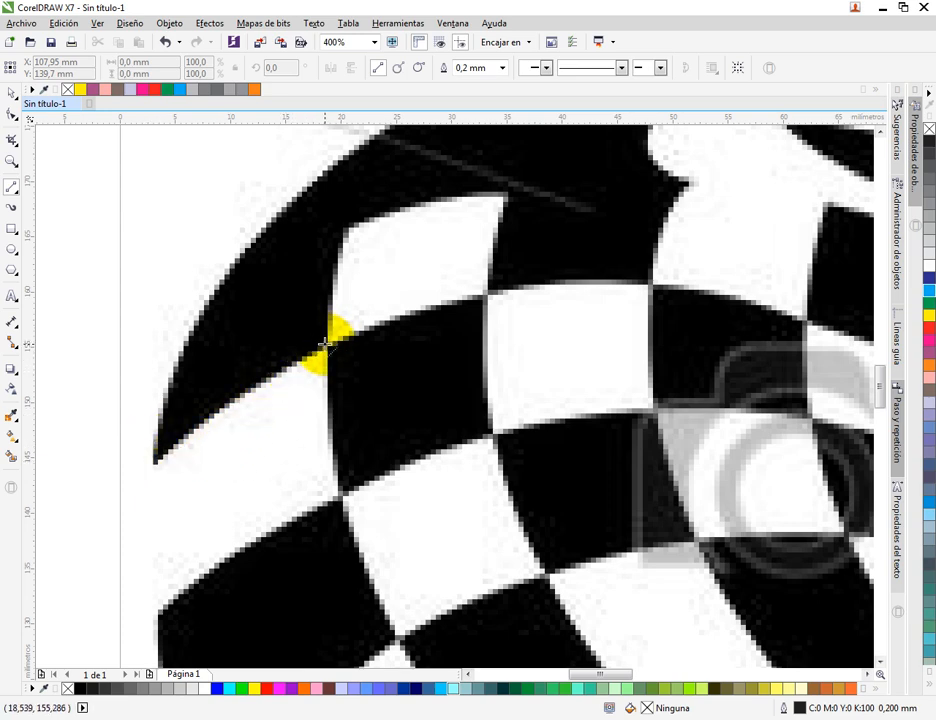
mouse_move(327, 343)
left_mouse_down()
mouse_move(156, 463)
mouse_move(340, 340)
left_mouse_up()
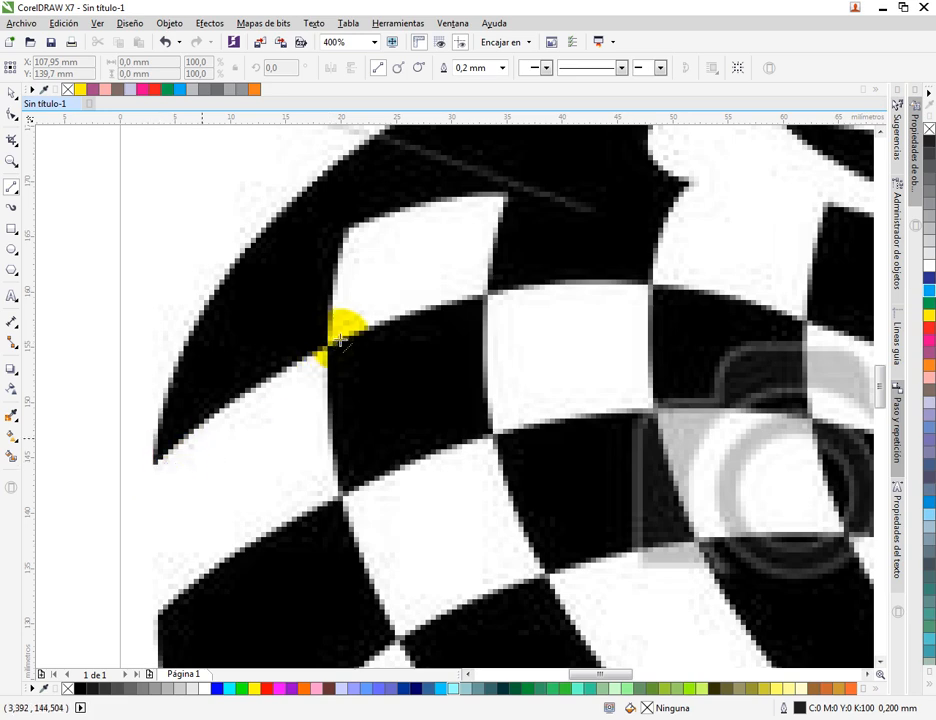
mouse_move(348, 236)
left_mouse_down()
mouse_move(480, 209)
mouse_move(539, 297)
mouse_move(676, 204)
left_mouse_up()
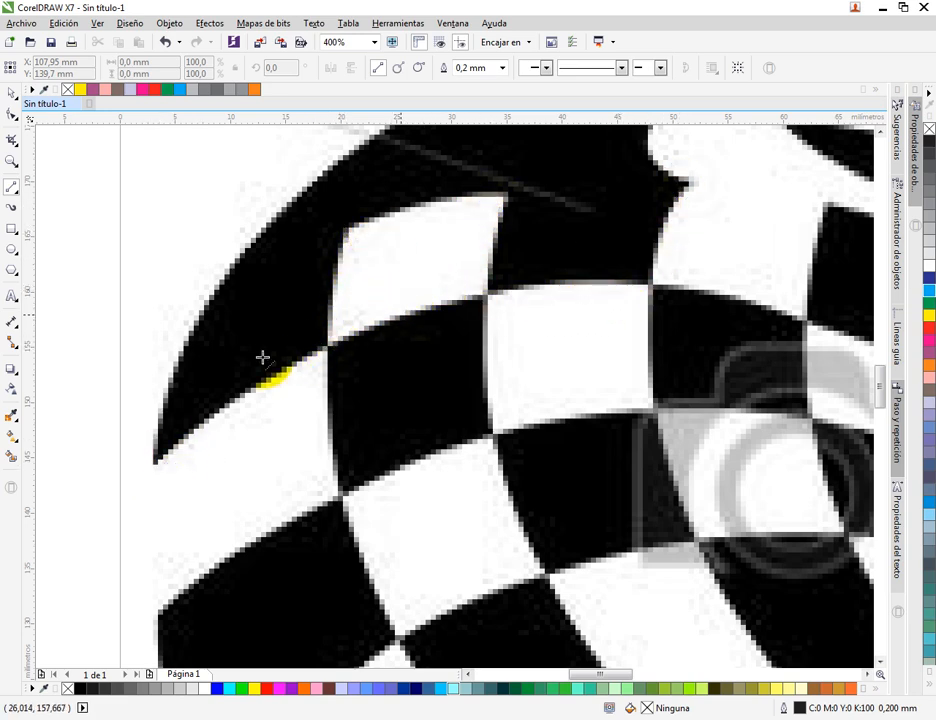
left_click_drag(262, 357, 165, 455)
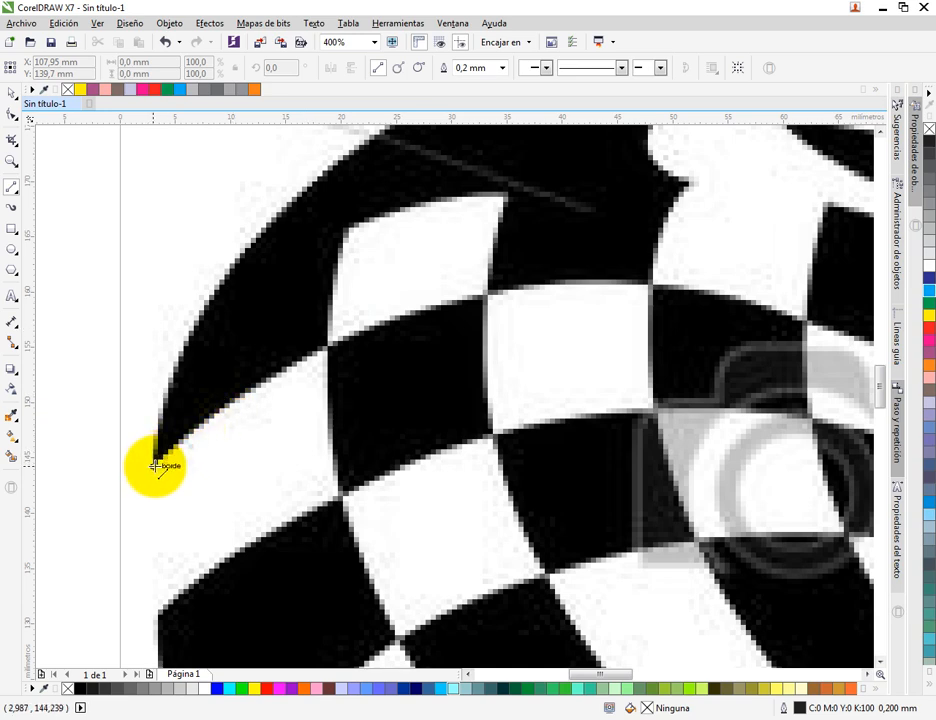
left_click(155, 466)
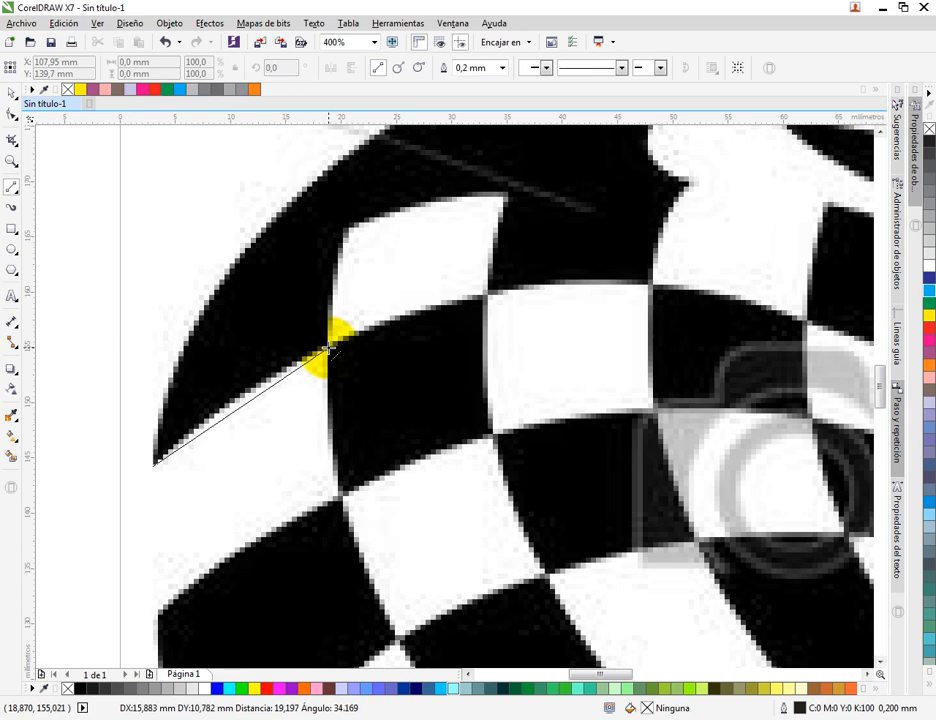
left_click(330, 348)
Continue the traced line from the first checker corner up to the upper-left corner of the top white square
scroll(232, 414, "up", 1)
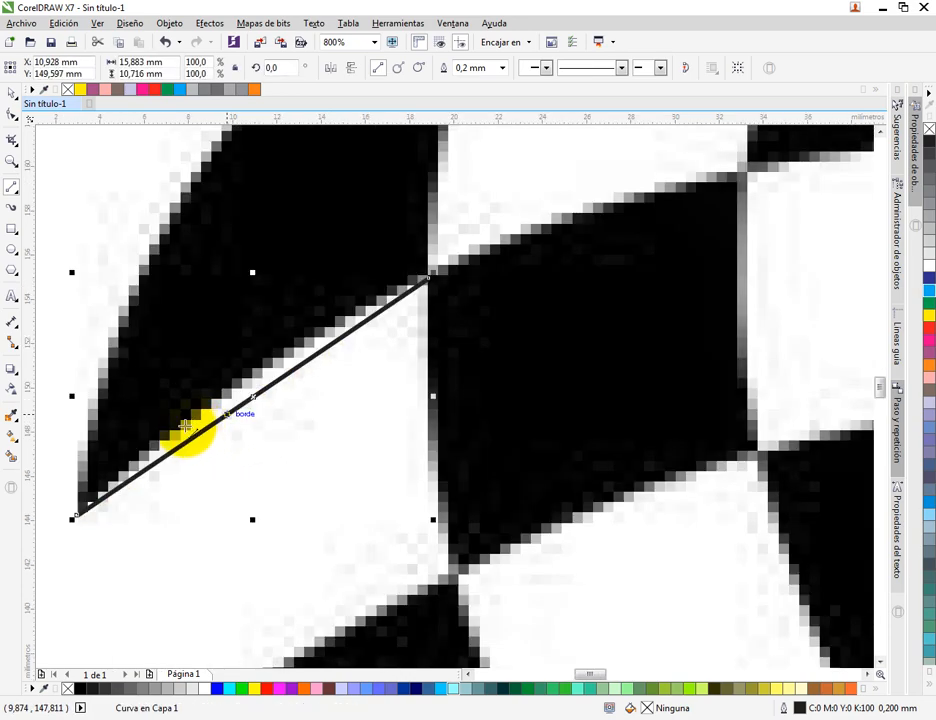
scroll(253, 426, "down", 1)
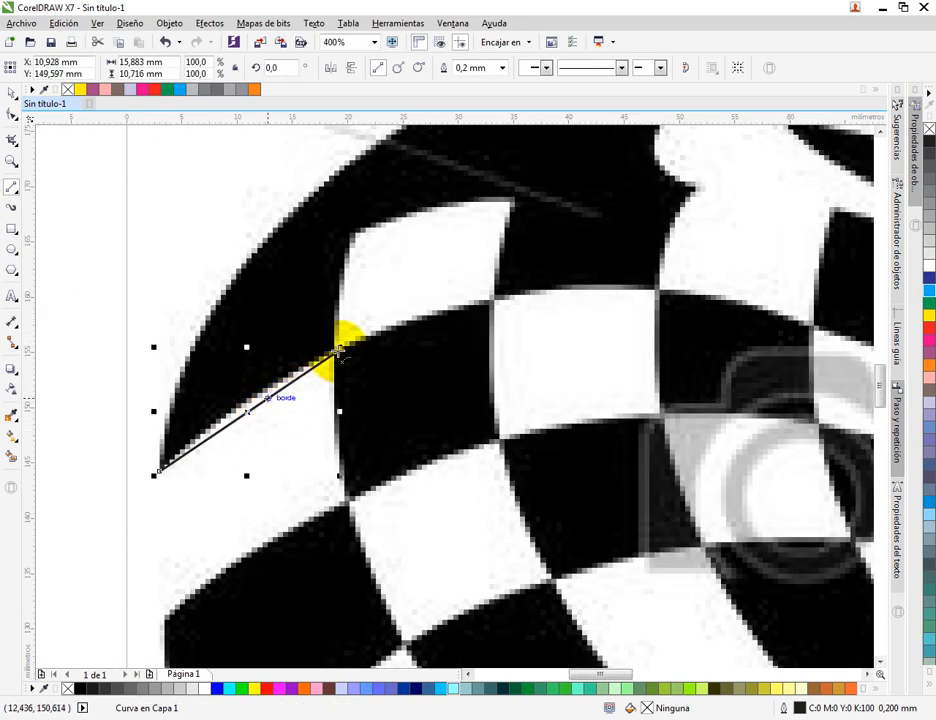
scroll(336, 358, "up", 1)
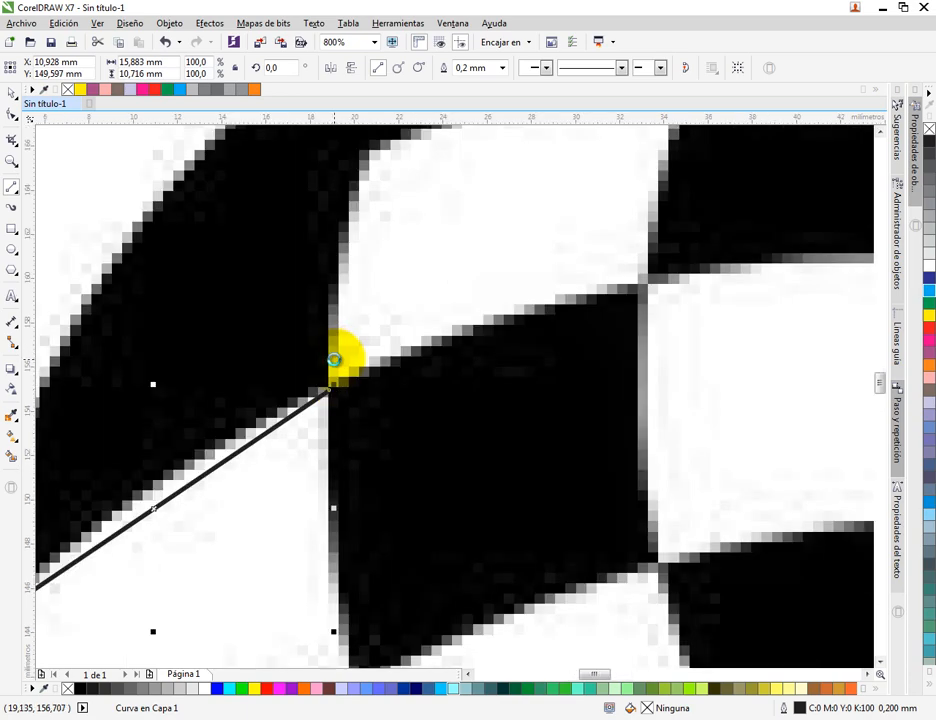
scroll(336, 358, "down", 1)
scroll(319, 484, "up", 1)
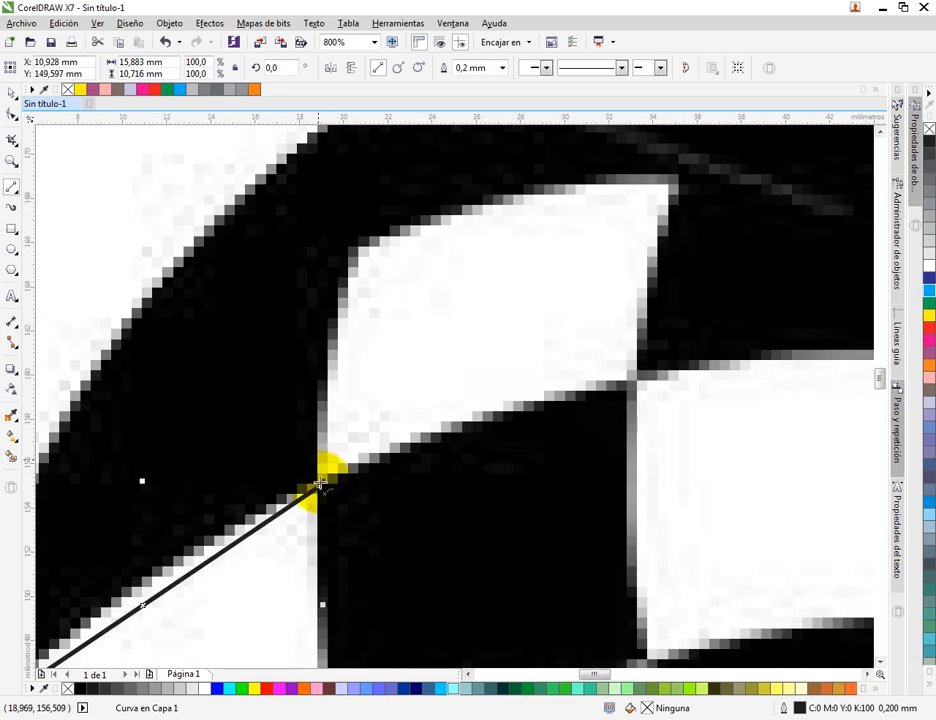
left_click_drag(319, 486, 232, 427)
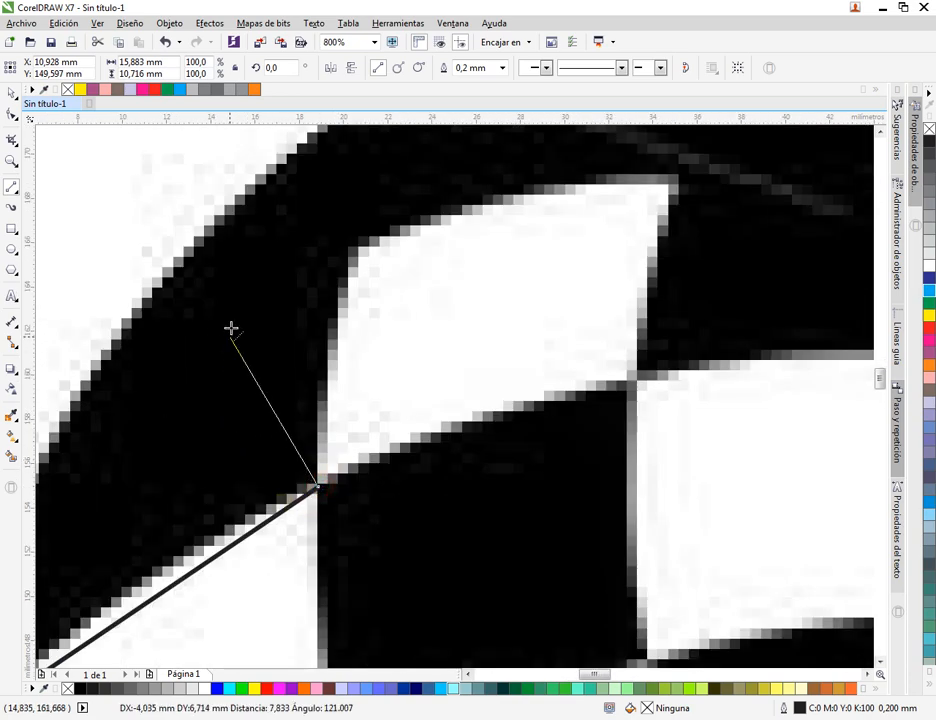
left_click_drag(291, 268, 351, 258)
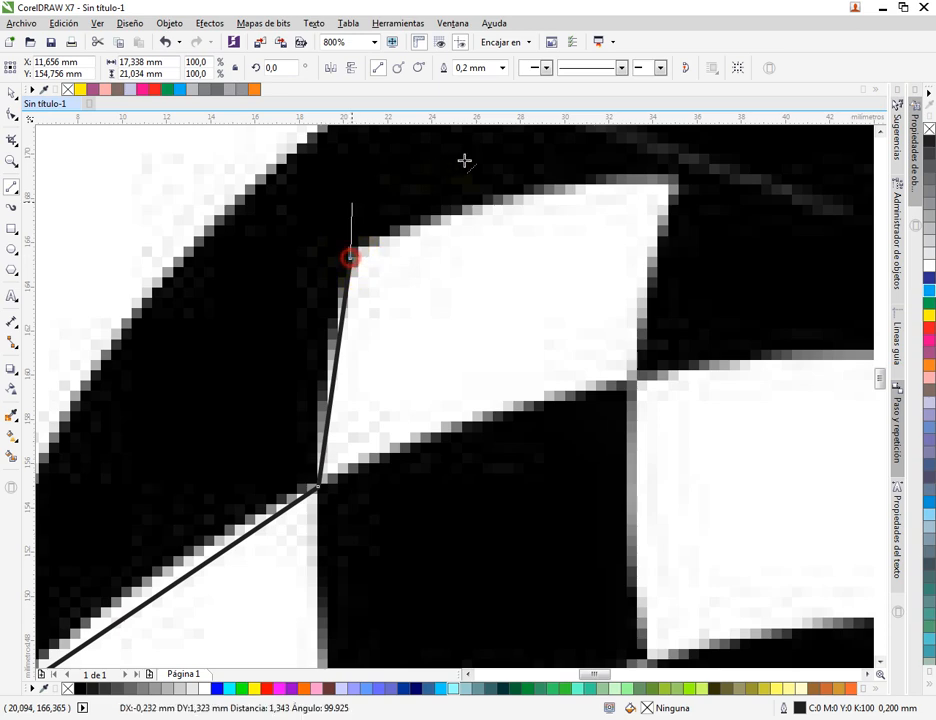
Extend the trace around the white square's upper-right and lower-right corners and on to the next checker corner, reaching about 45 by 25 mm overall
left_click_drag(464, 160, 633, 376)
scroll(477, 340, "down", 1)
left_click_drag(579, 339, 362, 368)
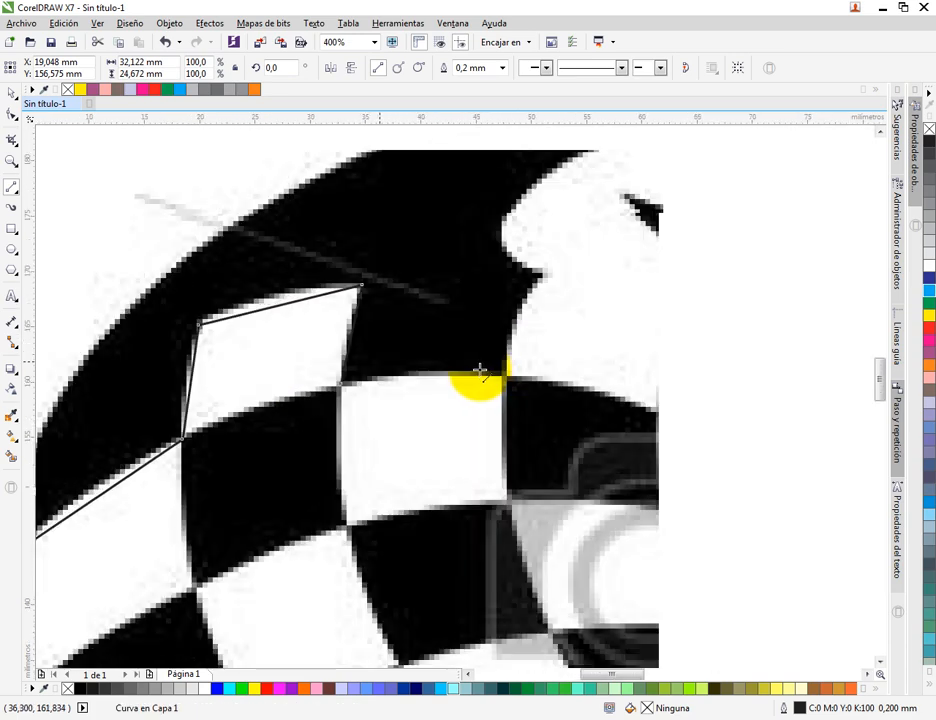
scroll(381, 383, "up", 1)
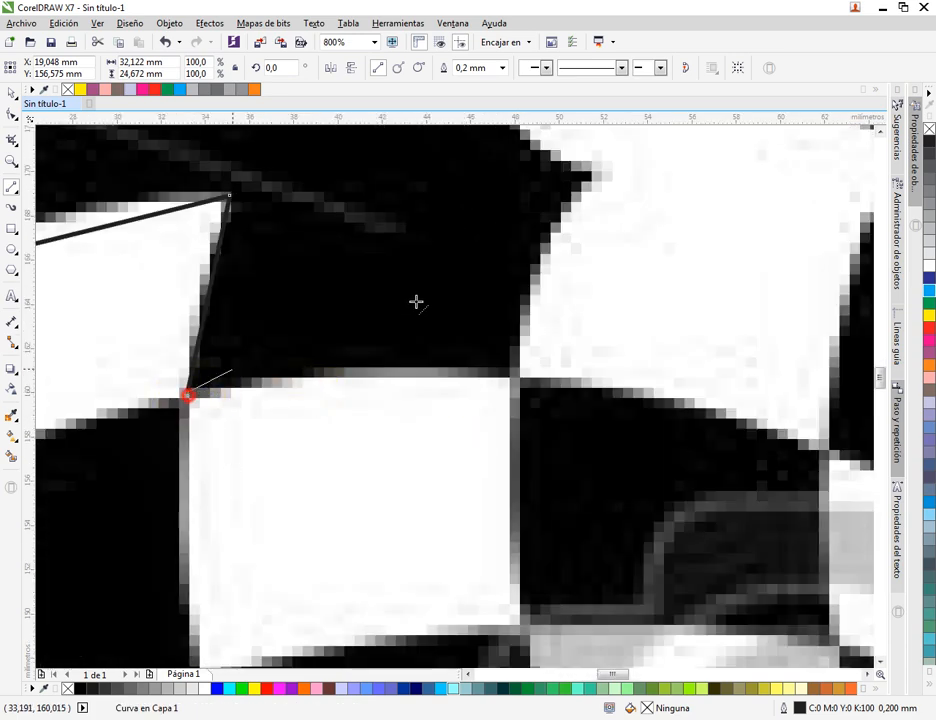
left_click_drag(187, 393, 514, 375)
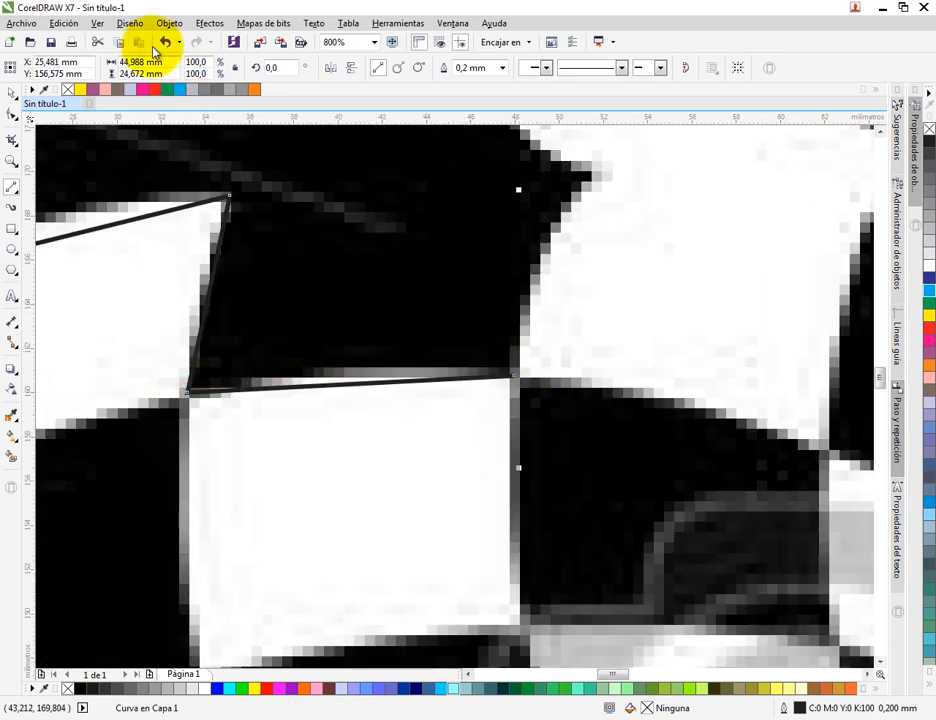
Switch the display mode to Líneas de dibujo so the traced line stands out from the bitmap
left_click(98, 23)
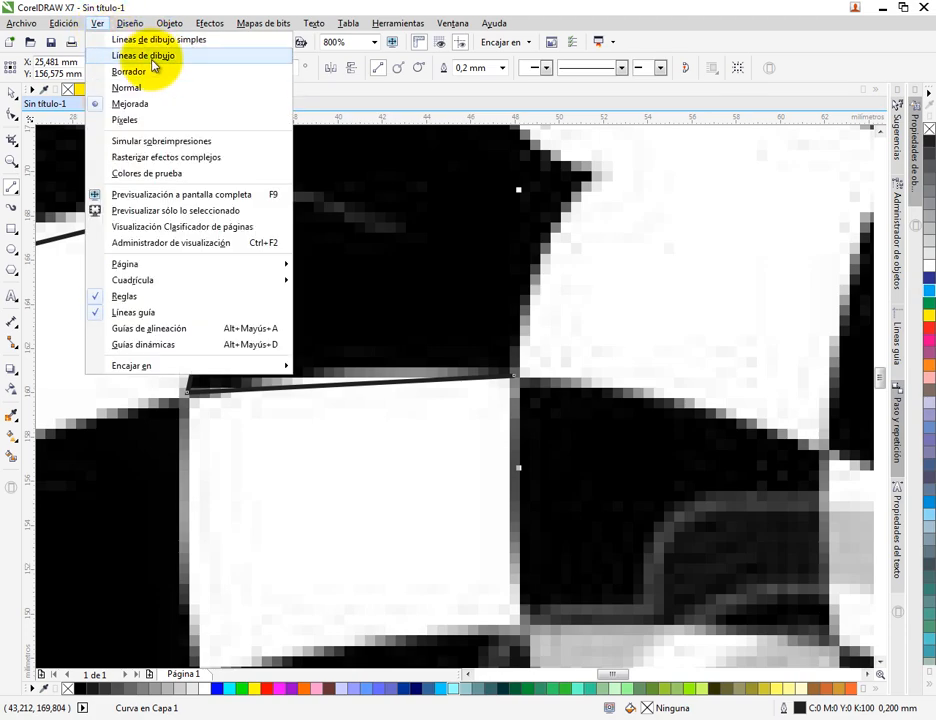
left_click(155, 63)
scroll(470, 290, "down", 3)
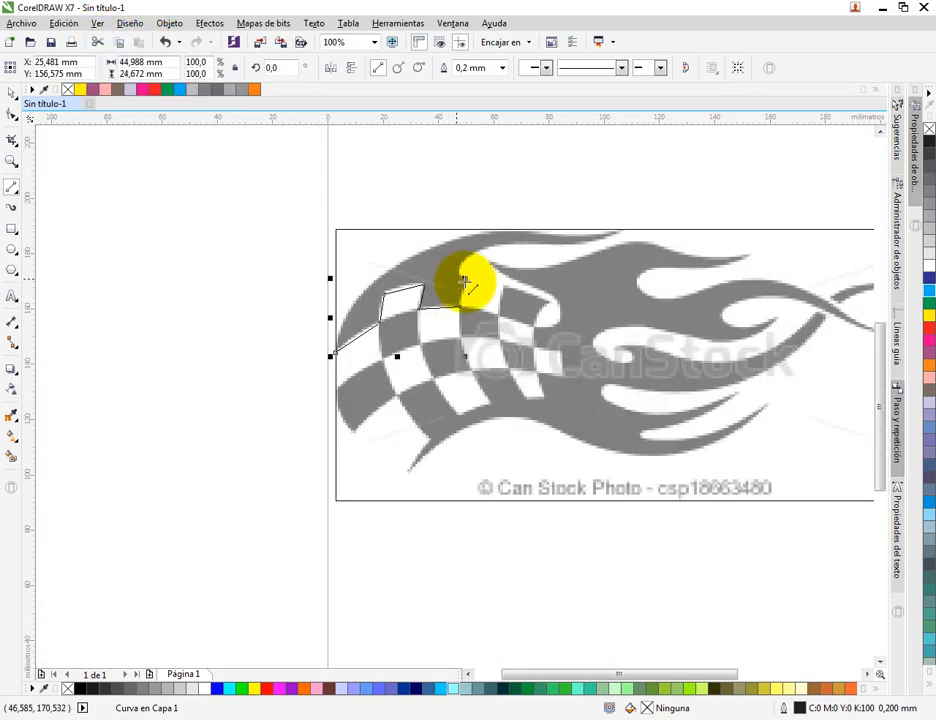
Extend the trace about 10.7 mm from its last checker corner up to the pointed notch below the white curl
scroll(468, 311, "up", 1)
scroll(468, 311, "up", 1)
scroll(470, 268, "down", 1)
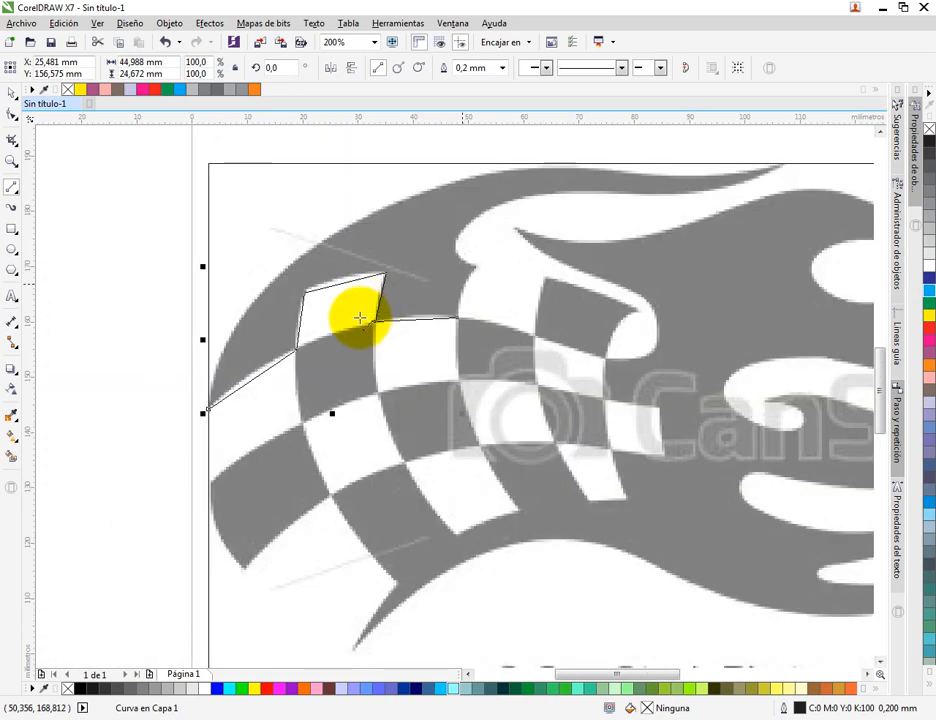
scroll(340, 325, "up", 1)
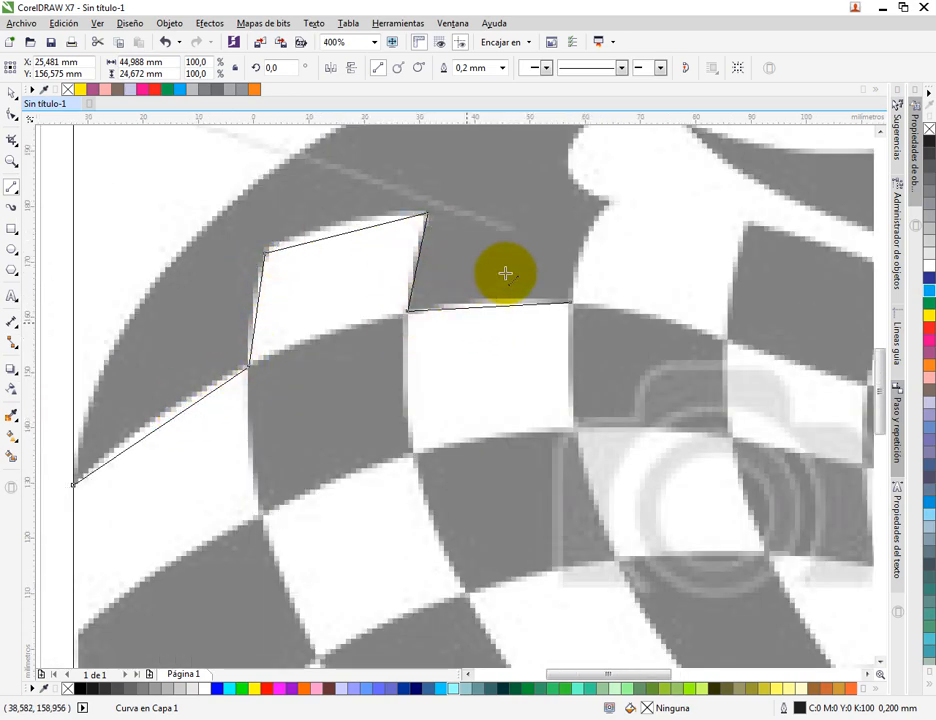
scroll(520, 276, "down", 1)
scroll(535, 278, "up", 1)
scroll(515, 350, "up", 1)
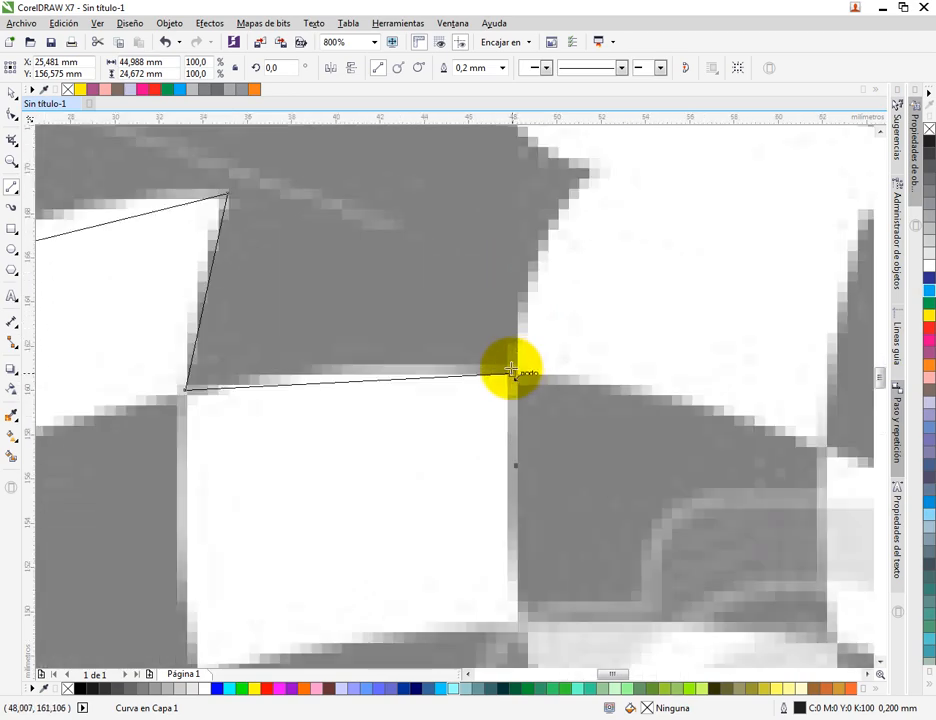
scroll(512, 371, "down", 1)
left_click(512, 371)
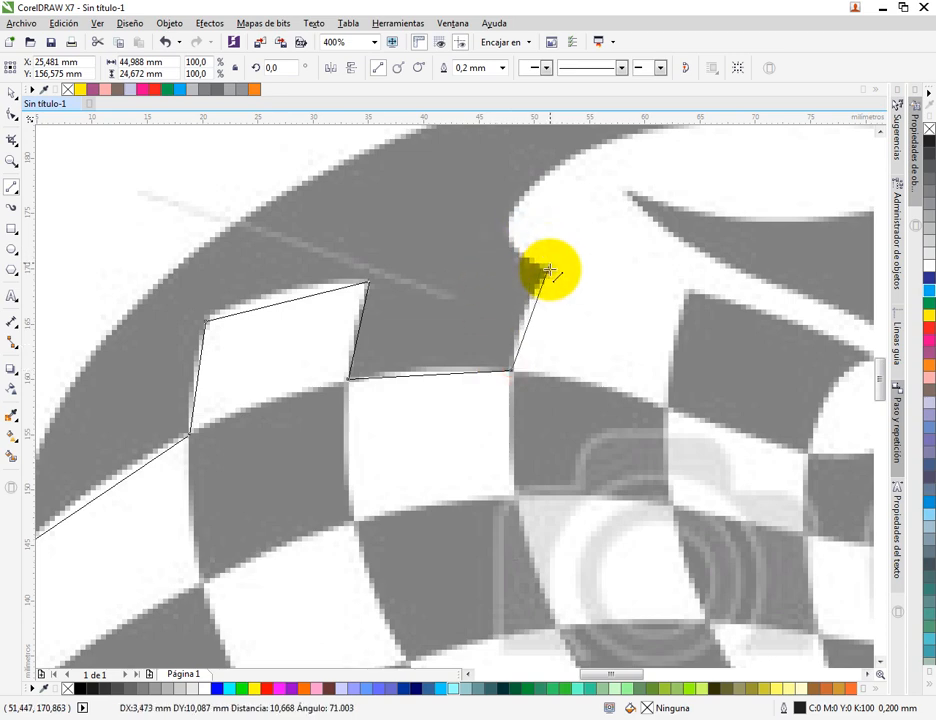
double_click(550, 269)
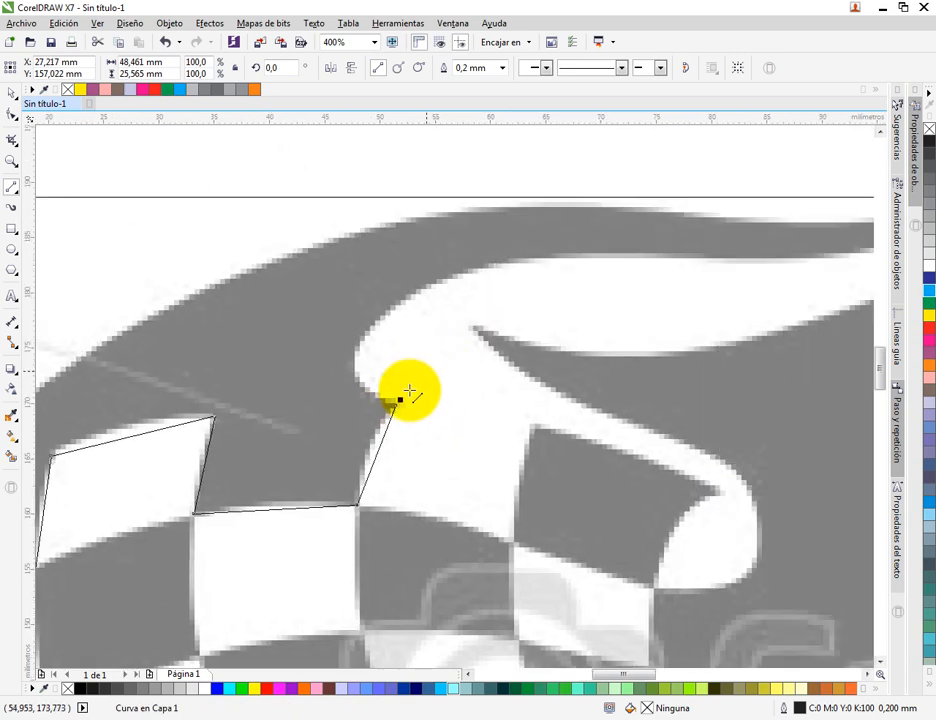
Continue the trace from the notch to the flame's lower edge and on to its right tip, reaching about 104 by 44 mm overall
left_click(396, 404)
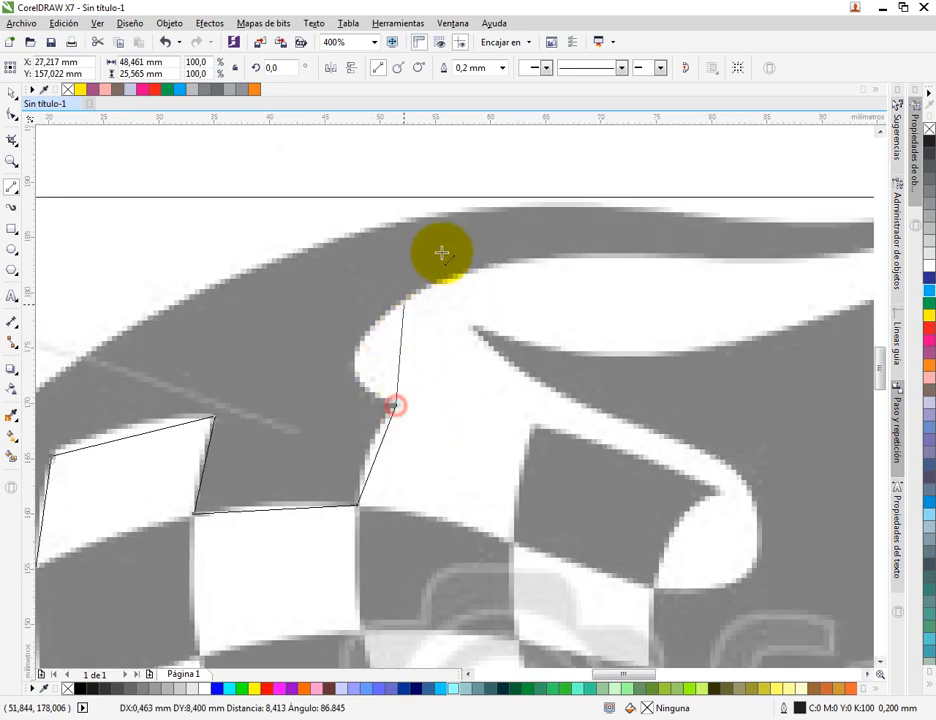
double_click(510, 262)
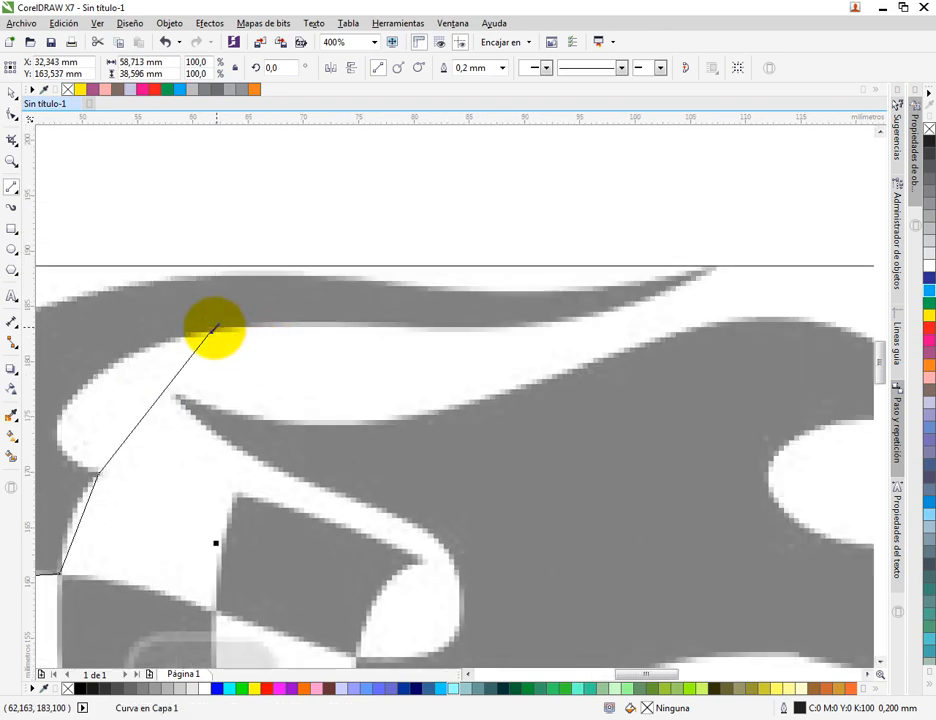
left_click(211, 330)
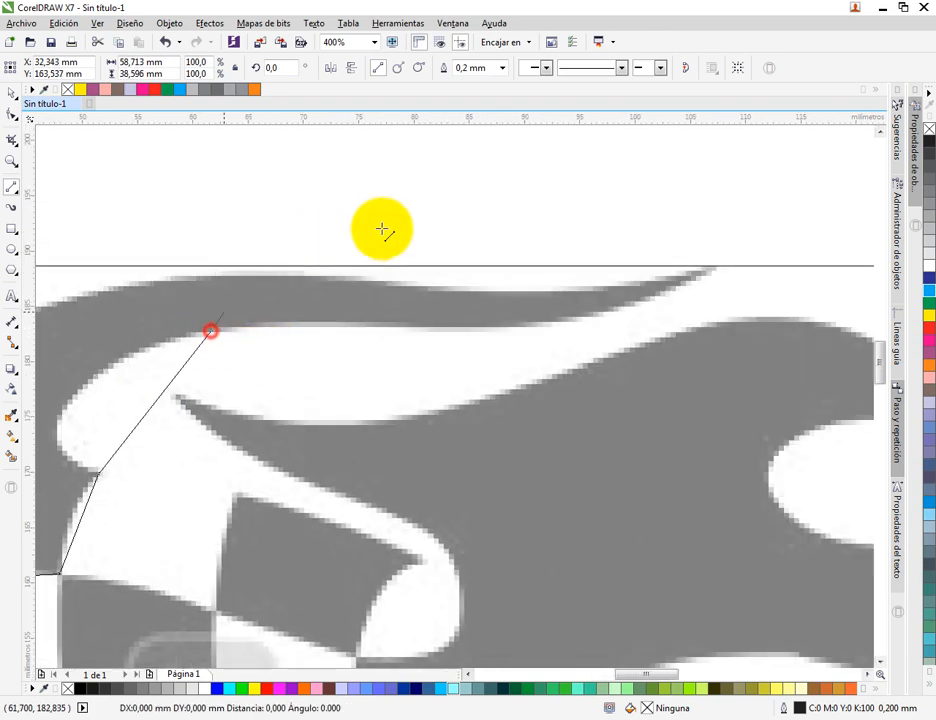
left_click(718, 270)
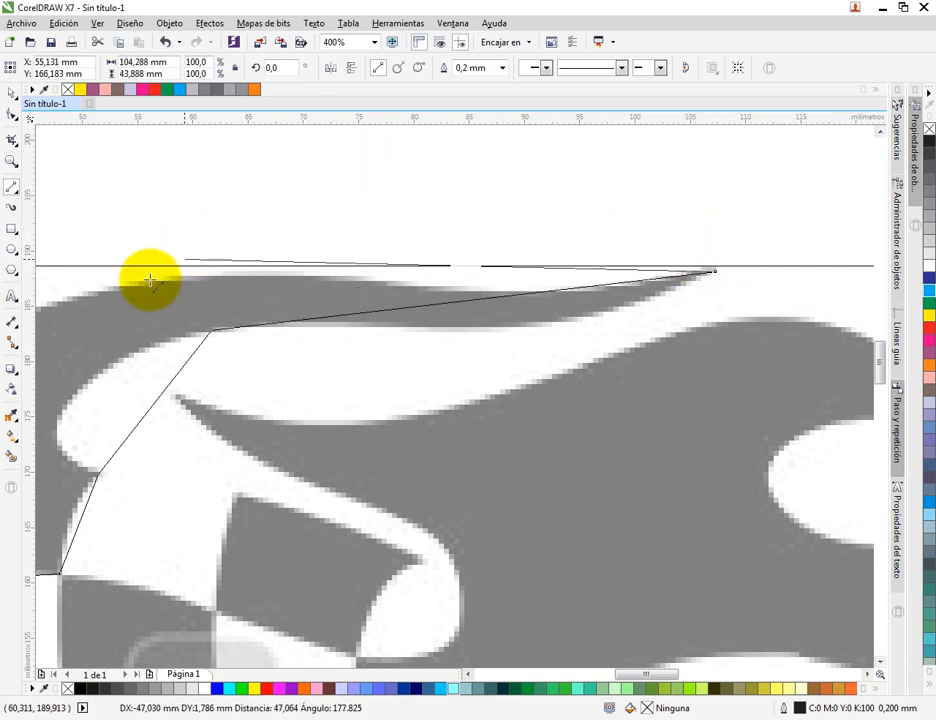
Bring the trace back along the flame's upper outer edge through two intermediate points and close it at the flag's left tip
left_click(136, 284)
left_click_drag(266, 266, 699, 197)
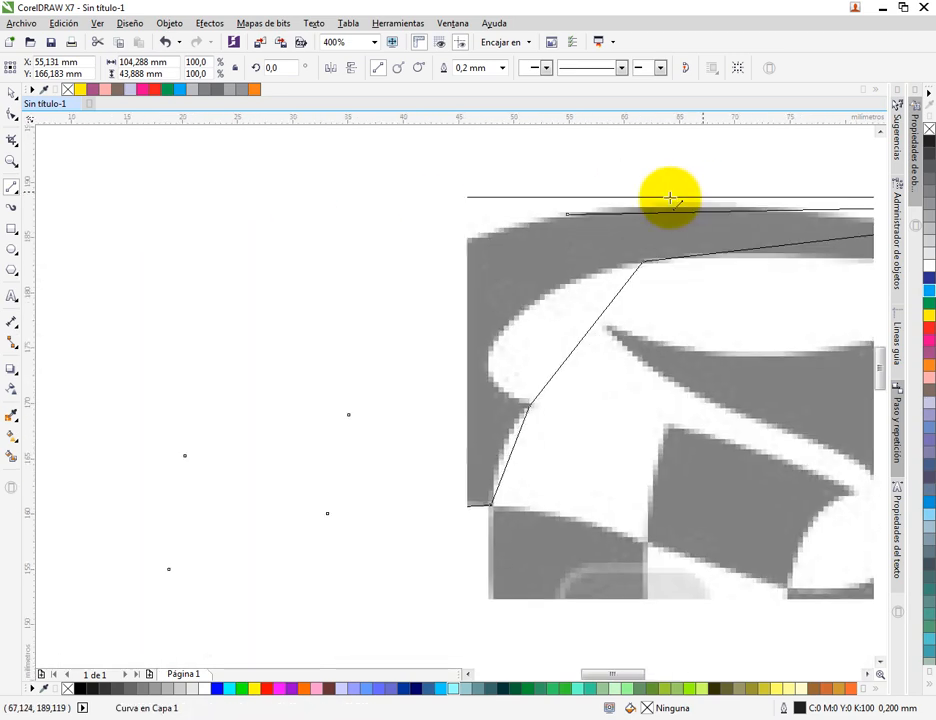
left_click(568, 214)
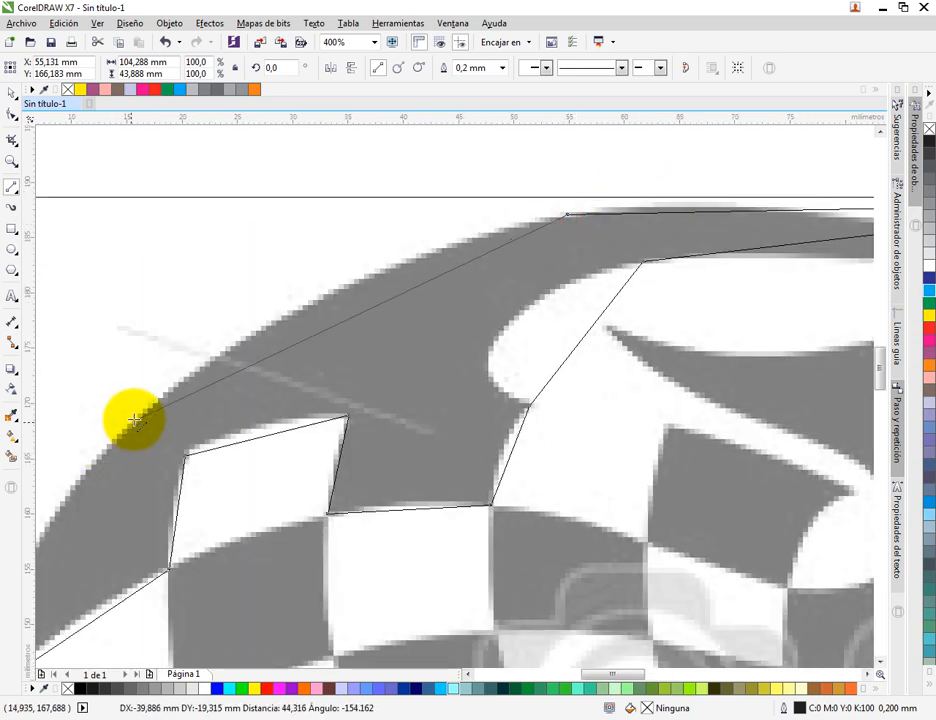
left_click(139, 420)
left_click_drag(186, 391, 567, 159)
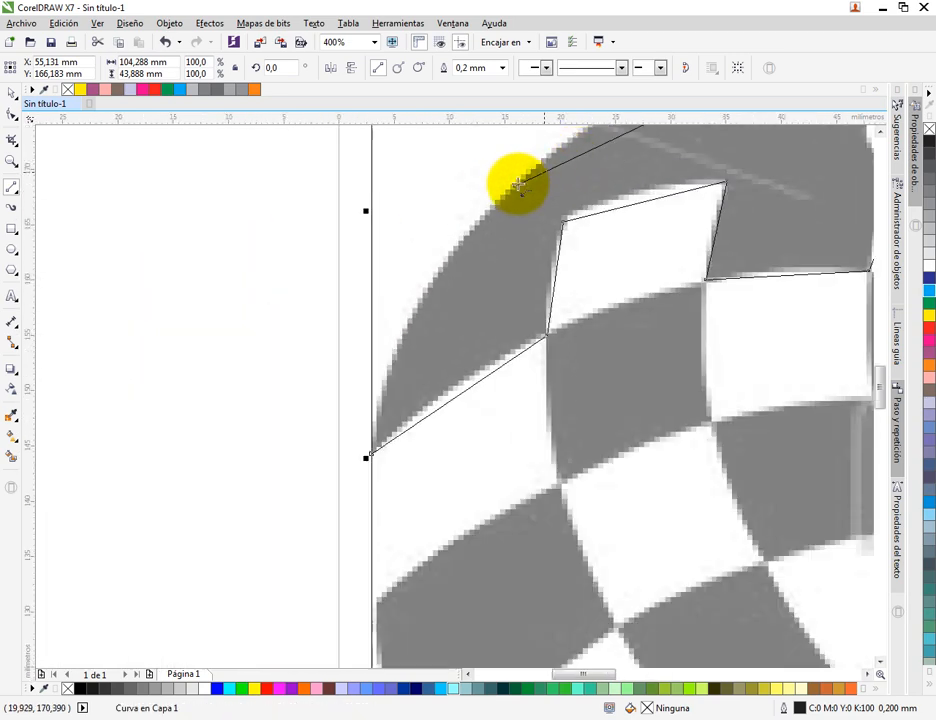
left_click(515, 186)
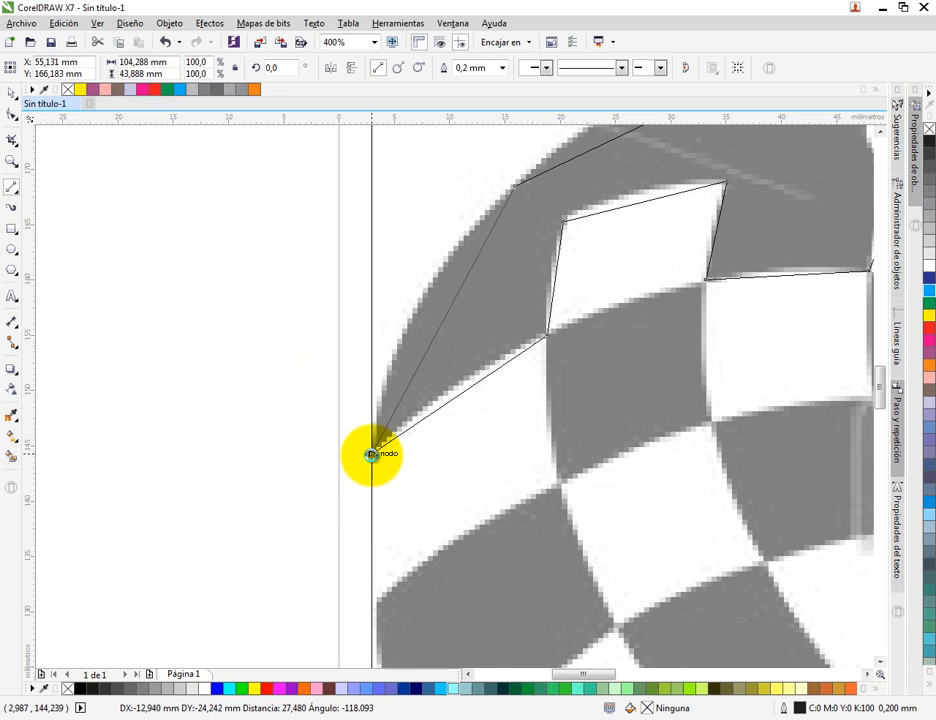
left_click(372, 454)
With the Shape tool, convert the outline's far-left outer segment to a curve and bend it onto the flag's outer edge
scroll(303, 425, "down", 1)
left_click_drag(554, 296, 419, 355)
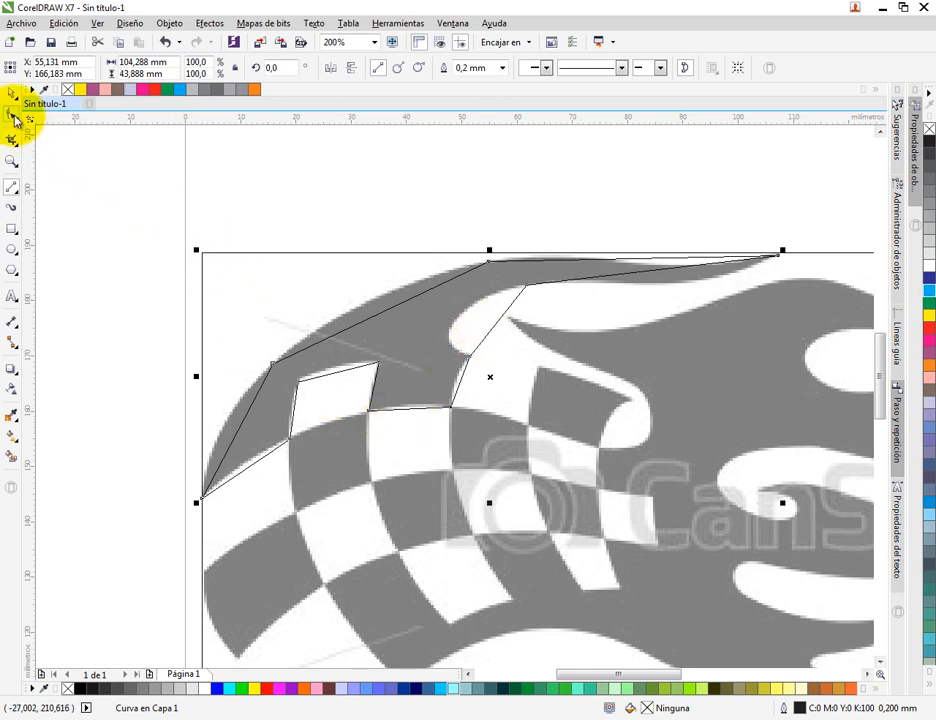
left_click(13, 116)
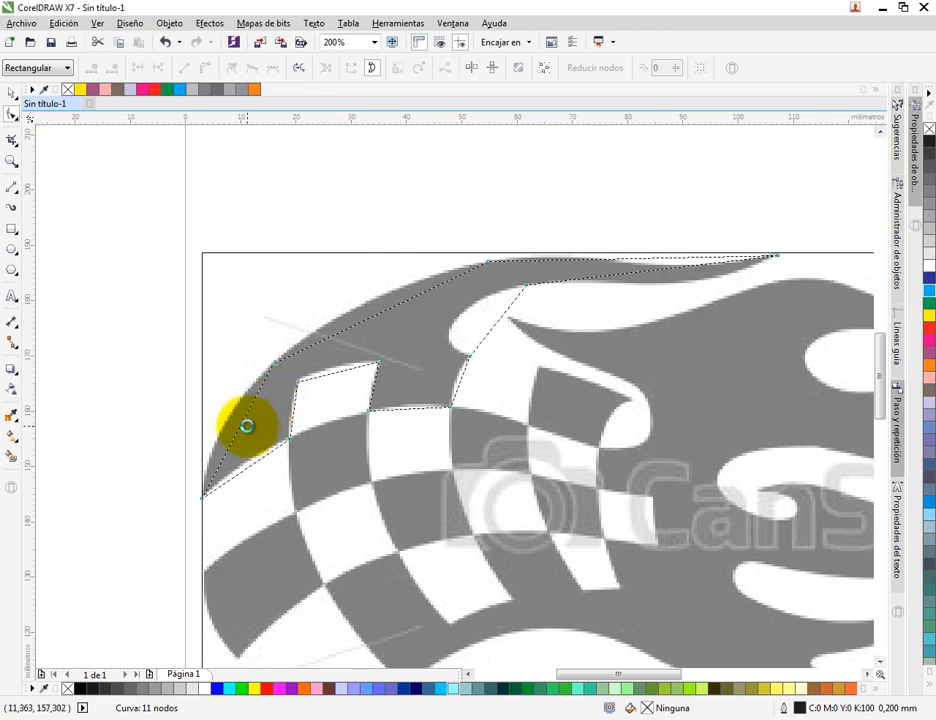
scroll(246, 426, "up", 2)
right_click(378, 323)
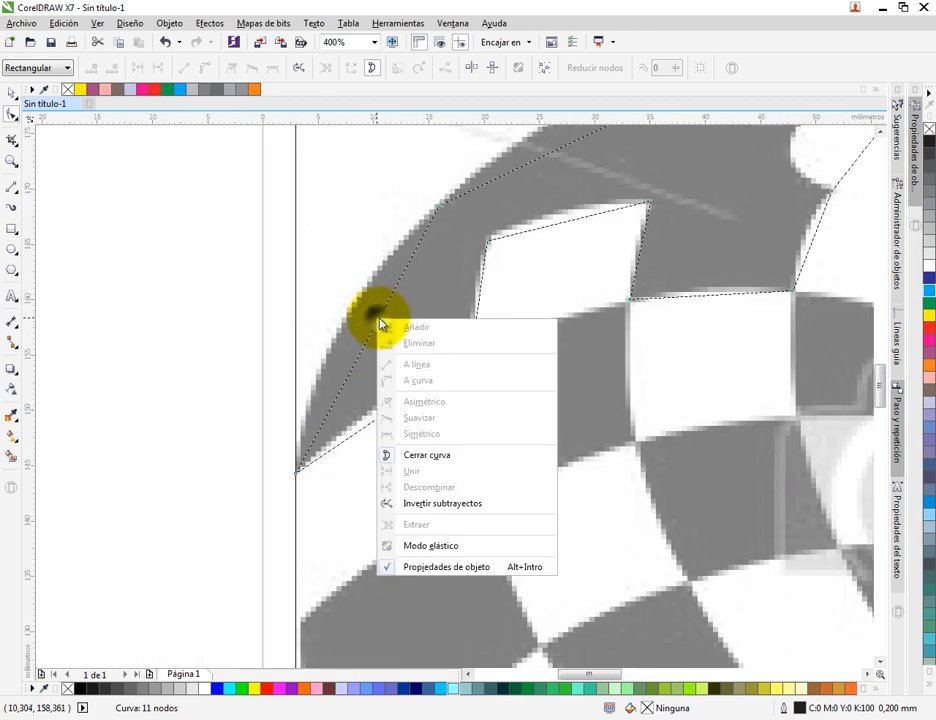
left_click(383, 318)
right_click(381, 318)
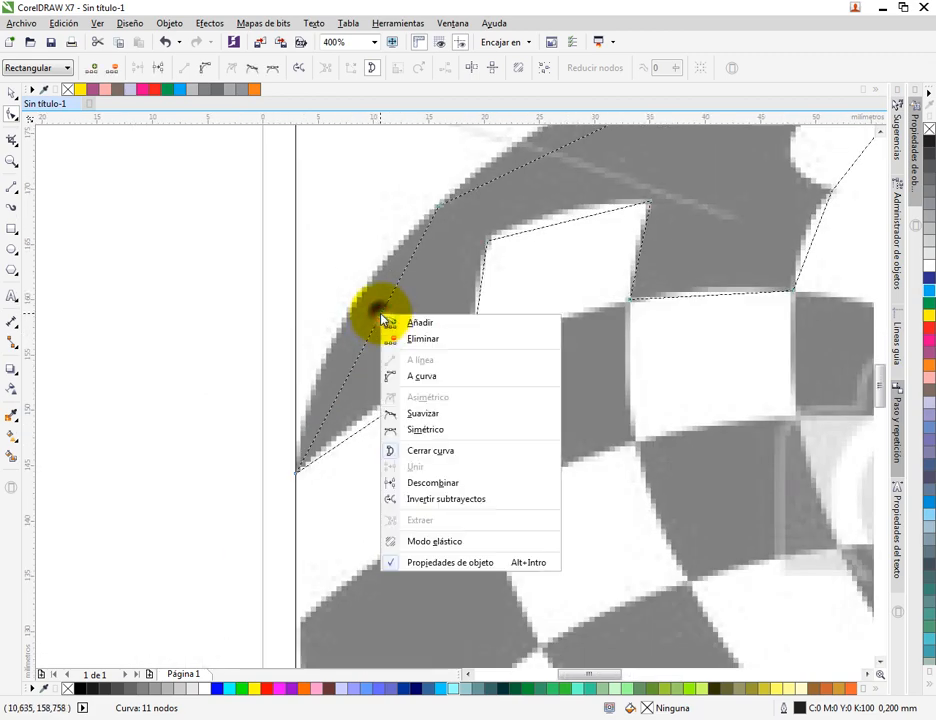
left_click(451, 374)
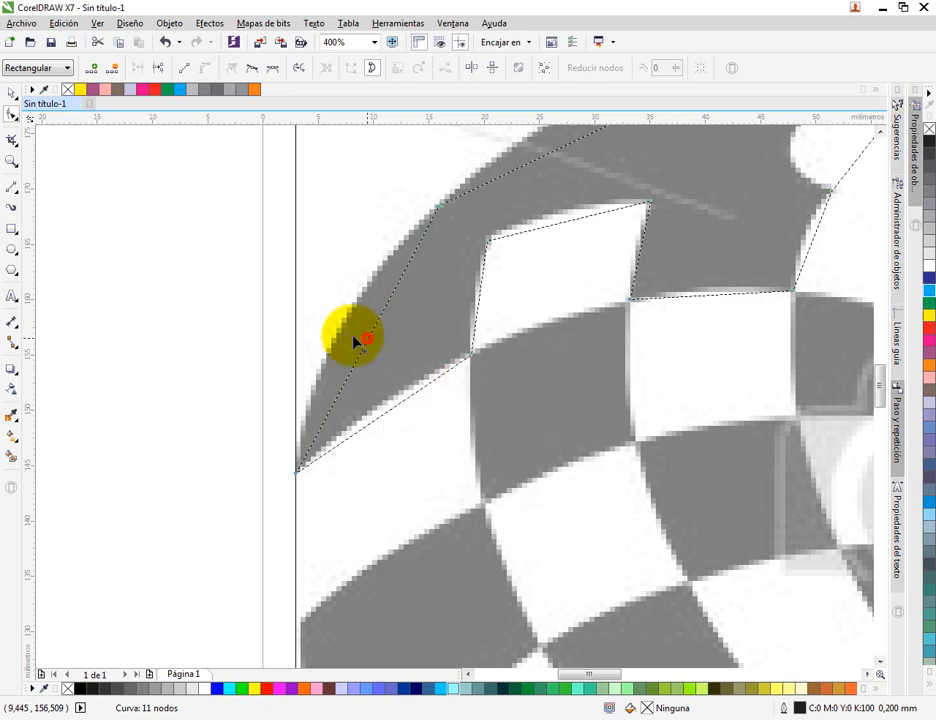
left_click_drag(357, 341, 340, 338)
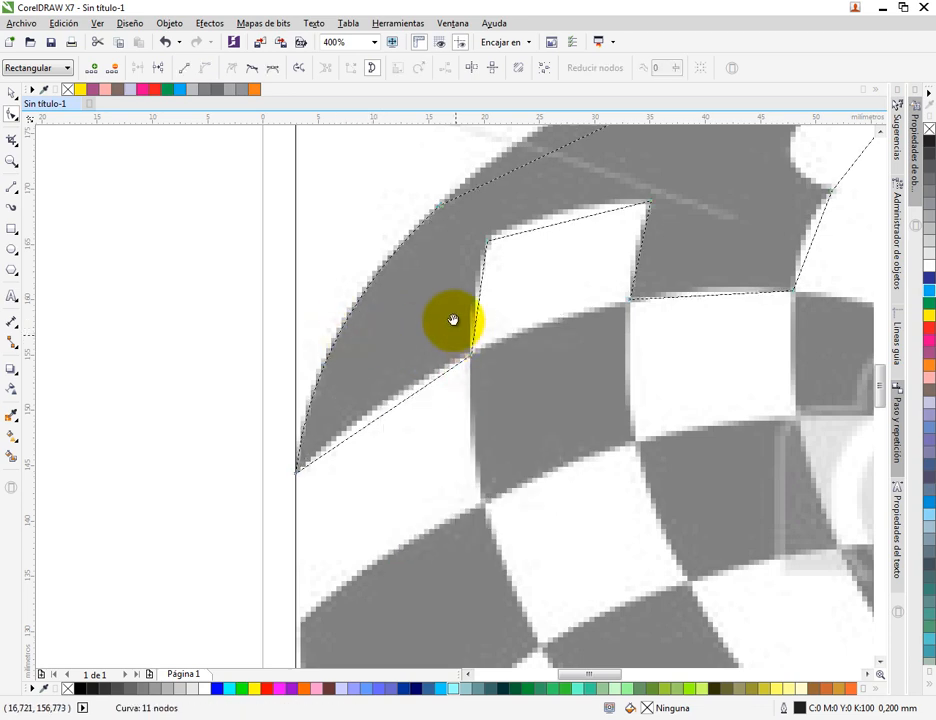
Convert the segment from the left tip to the first checker corner to a curve and bend it onto the gray edge
scroll(416, 351, "up", 2)
right_click(393, 375)
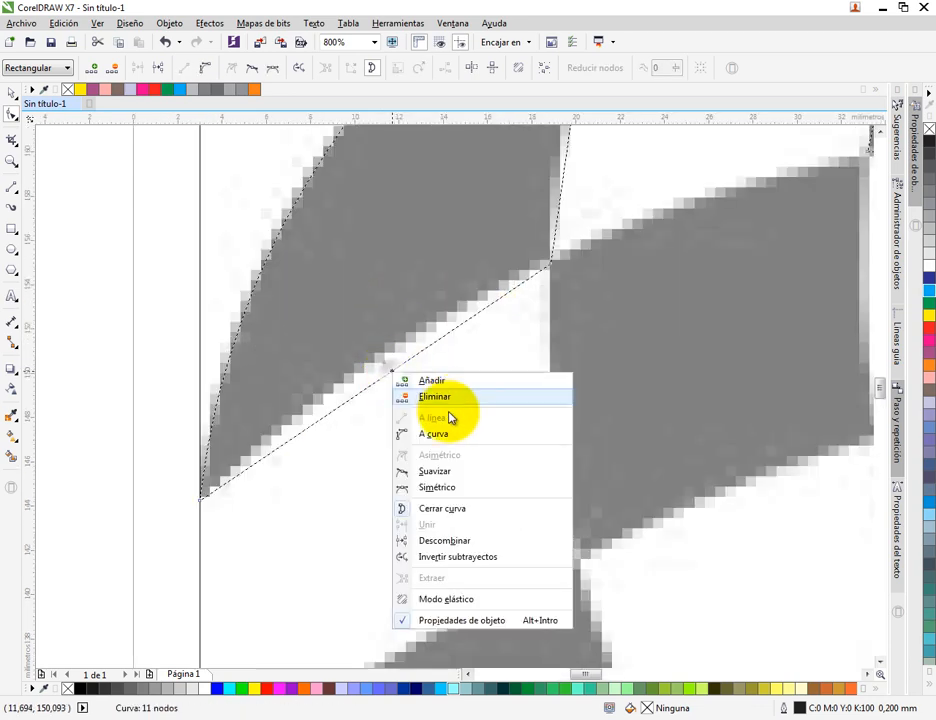
left_click(445, 433)
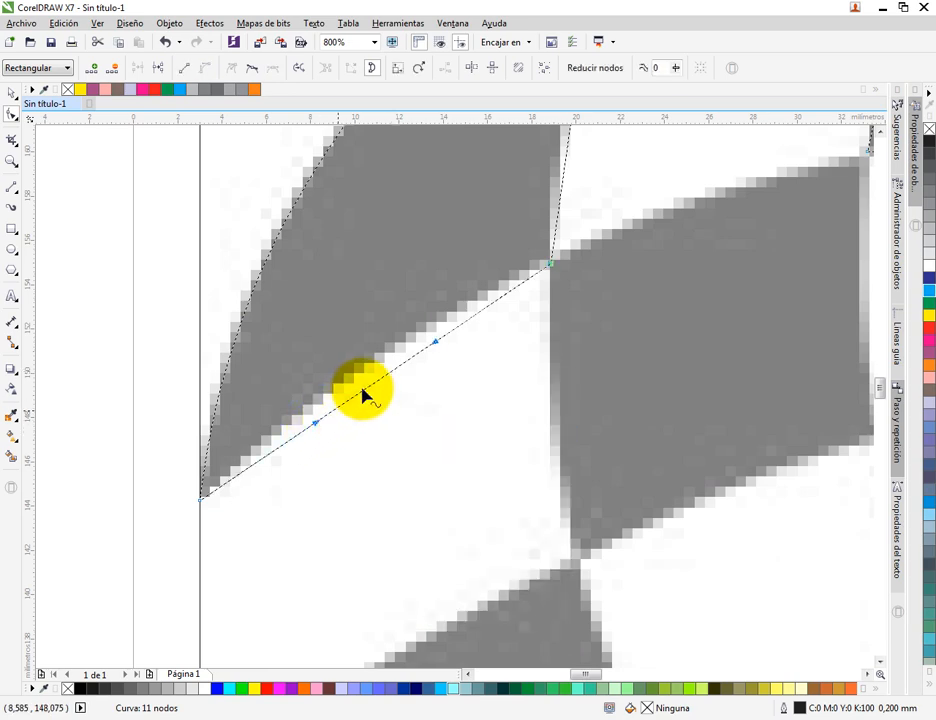
left_click_drag(365, 388, 357, 370)
Convert the left and upper sides of the top white square to curves and fit them to the bitmap edges
left_click_drag(581, 217, 300, 492)
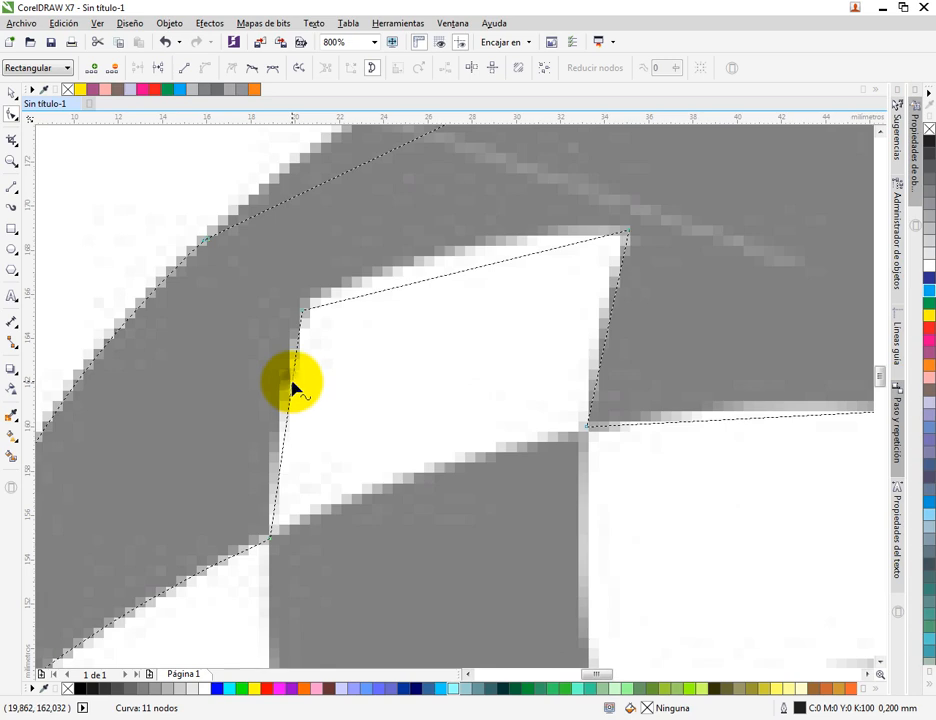
right_click(293, 384)
left_click(340, 439)
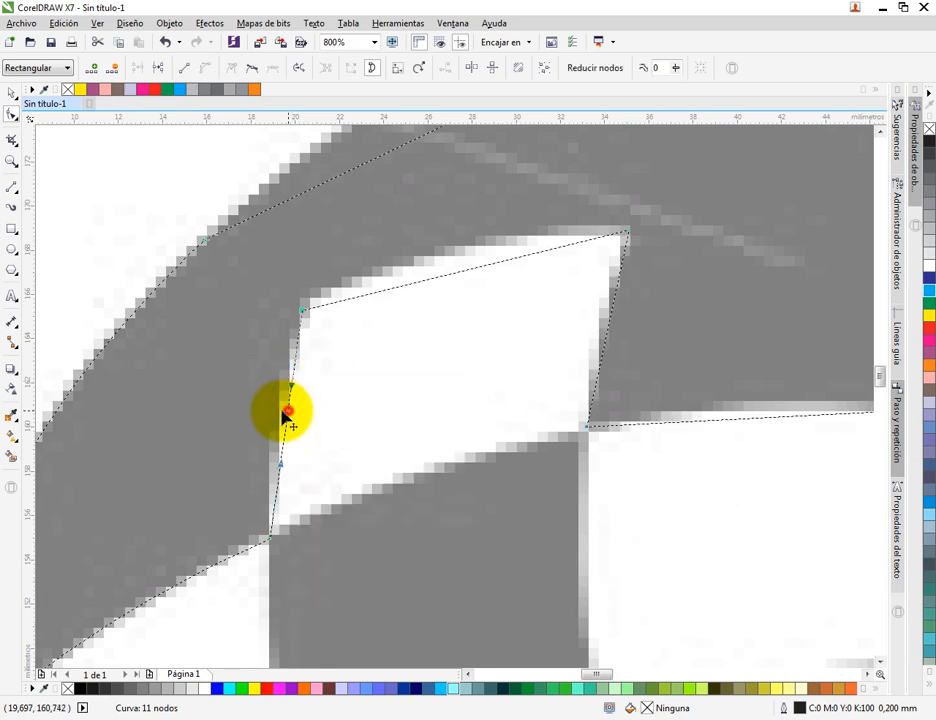
right_click(466, 268)
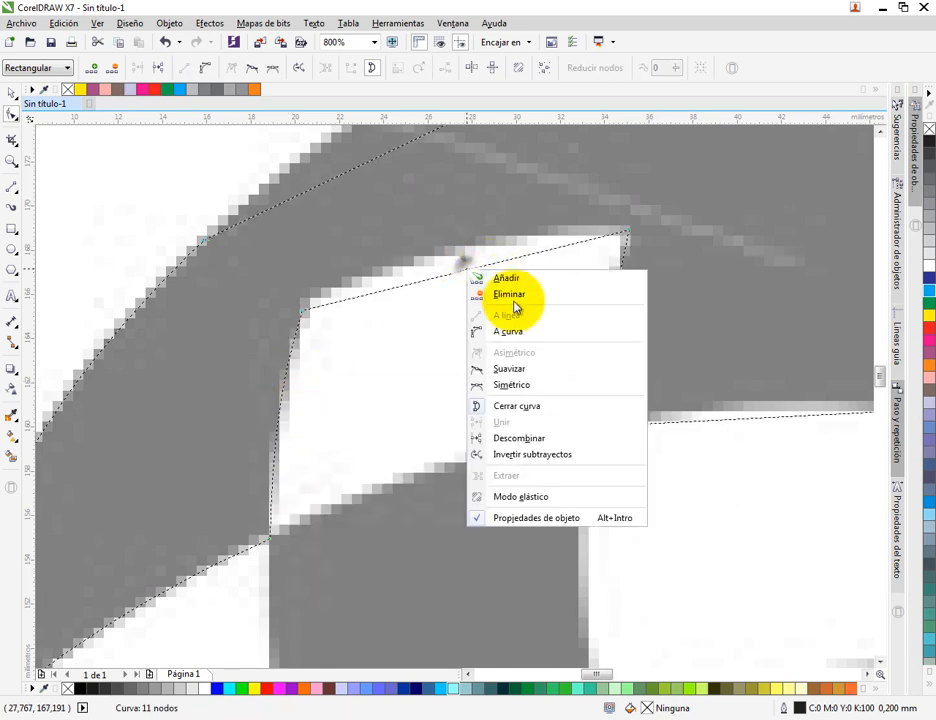
left_click(509, 330)
left_click_drag(455, 280, 457, 249)
Convert the segment along the upper side of the second white square to a curve and bow it slightly upward onto the edge
left_click_drag(615, 283, 285, 276)
left_click_drag(495, 313, 475, 298)
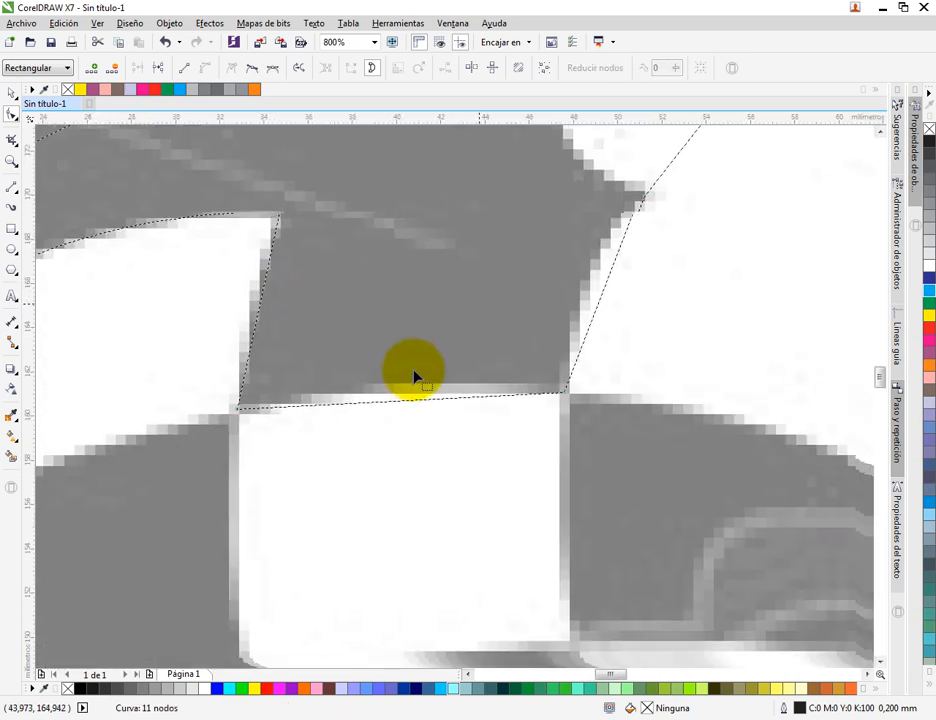
right_click(407, 401)
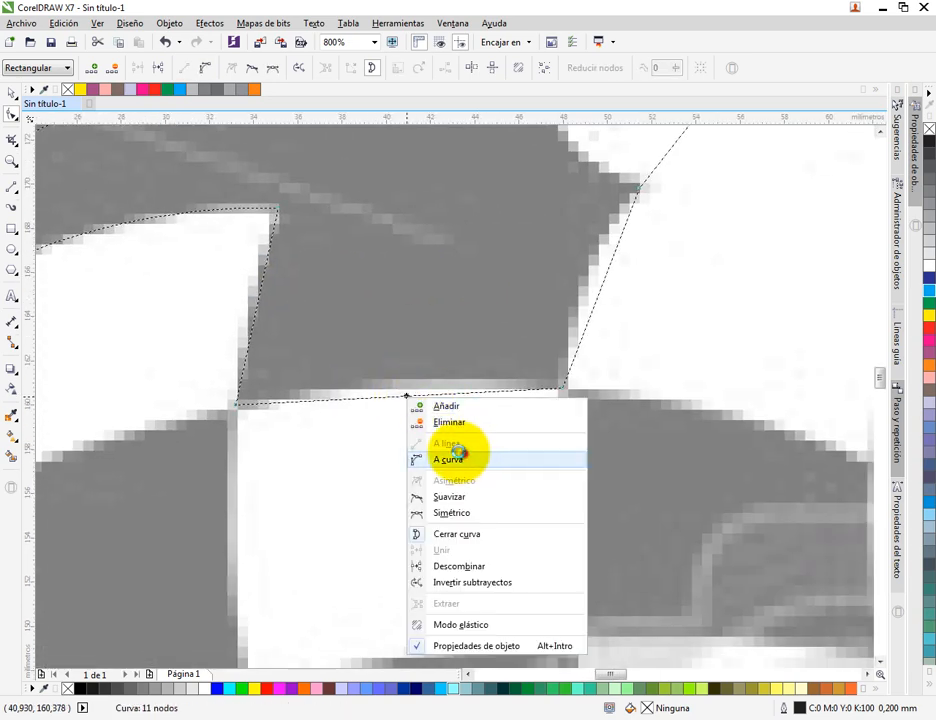
left_click(464, 454)
left_click_drag(405, 394, 408, 385)
Convert the segment rising from the checker corner to the pointed notch to a curve and fit it to the gray edge
left_click_drag(549, 339, 324, 381)
right_click(374, 334)
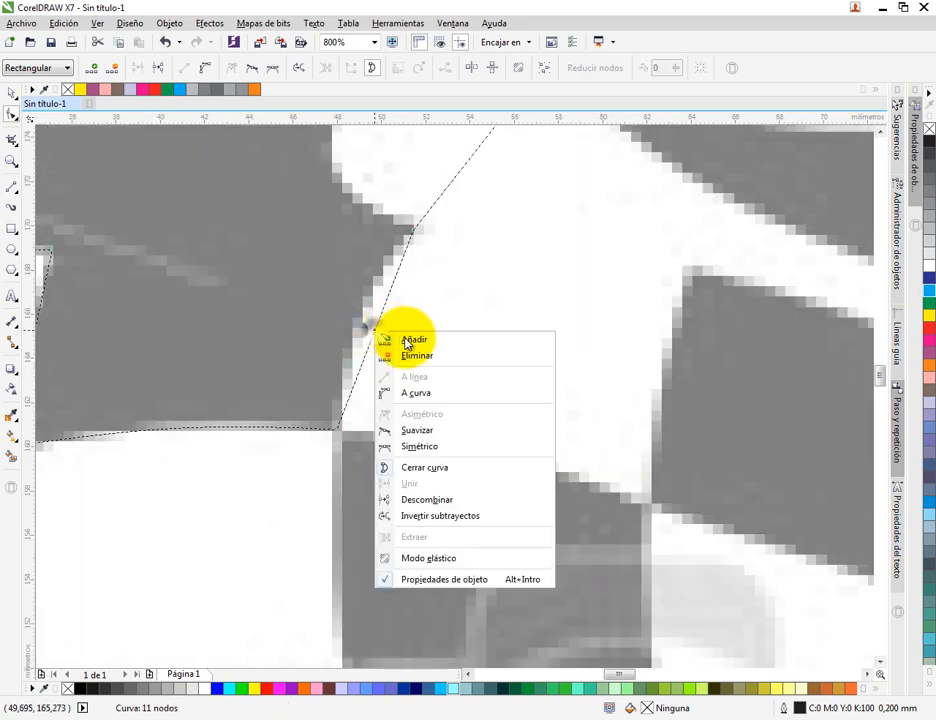
left_click(385, 359)
left_click_drag(375, 337, 395, 322)
Convert the diagonal segment between the pointed notch and the flame's lower edge to a curve
scroll(420, 290, "down", 2)
scroll(437, 357, "up", 3)
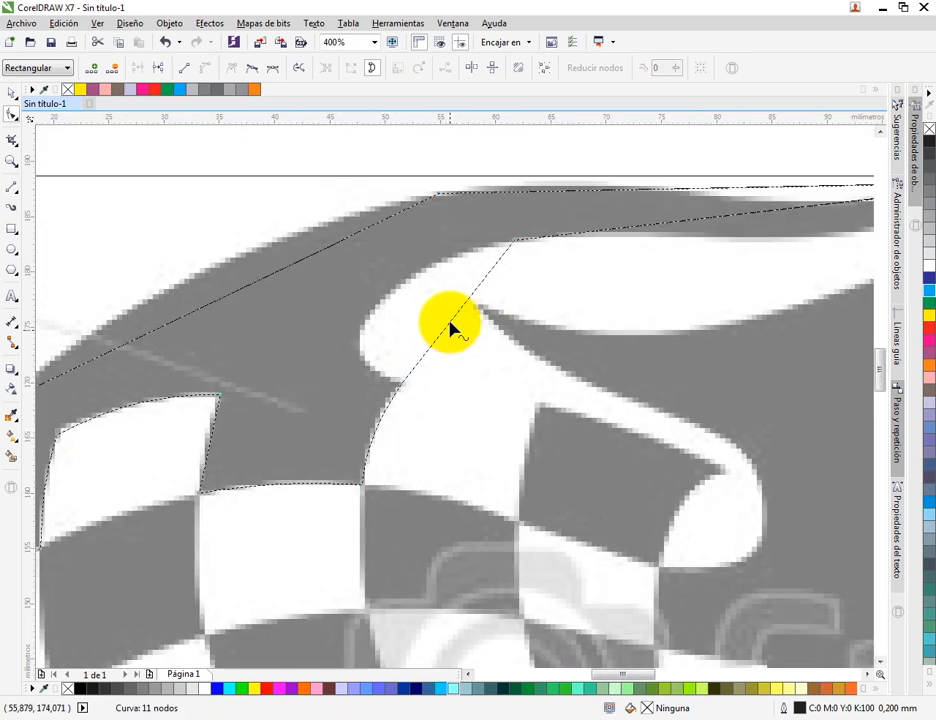
right_click(450, 327)
left_click(495, 387)
Adjust both control handles of the diagonal segment above the notch so it follows the rounded white curl
scroll(450, 317, "down", 3)
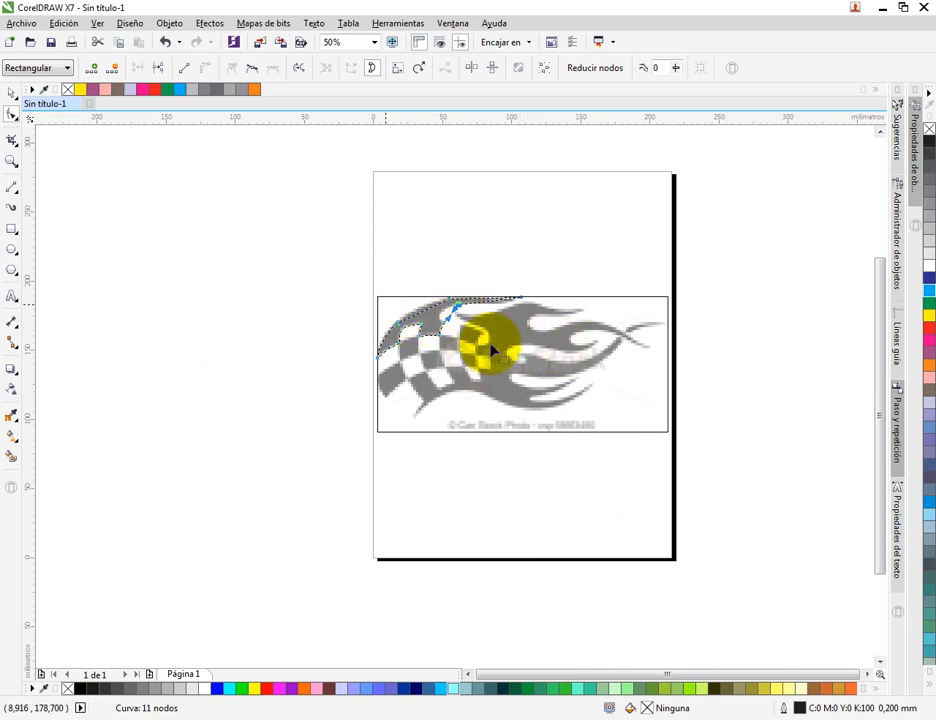
scroll(445, 320, "up", 1)
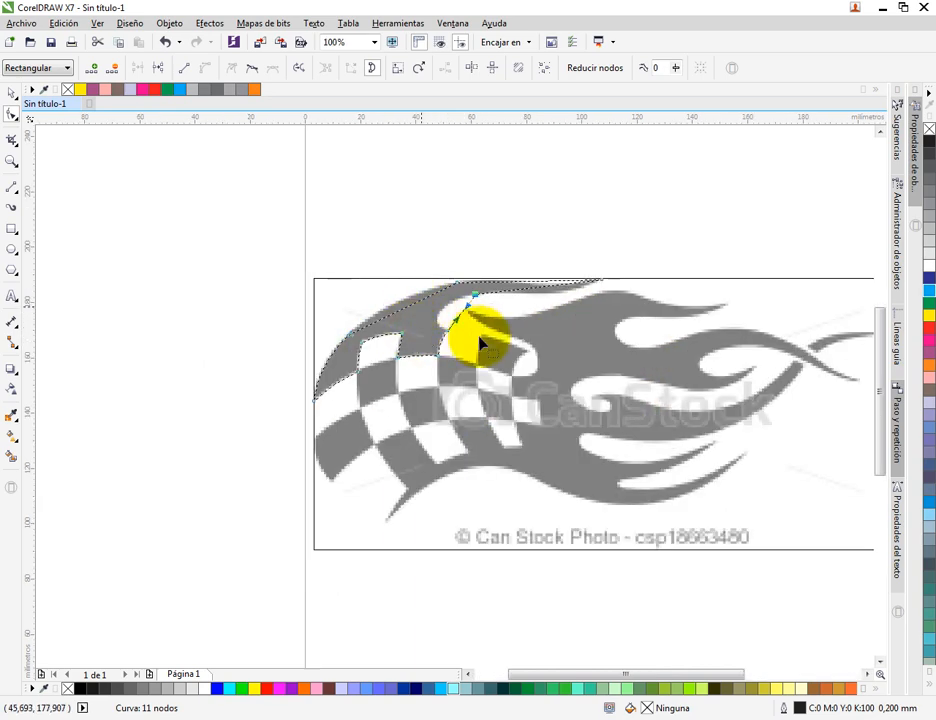
scroll(458, 320, "up", 1)
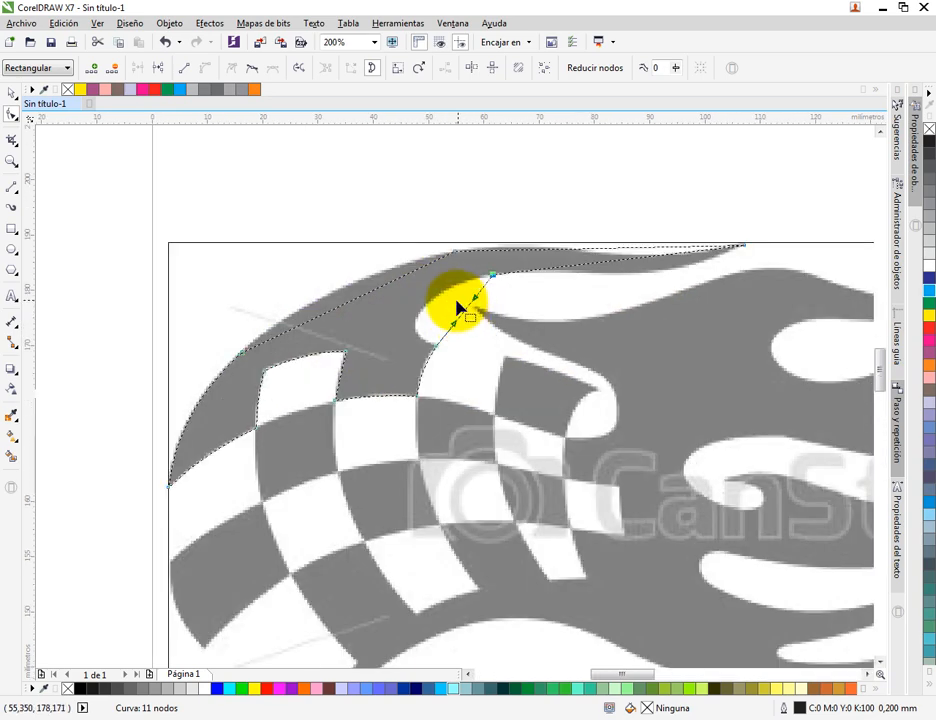
scroll(457, 302, "up", 1)
scroll(452, 300, "up", 1)
scroll(443, 298, "down", 1)
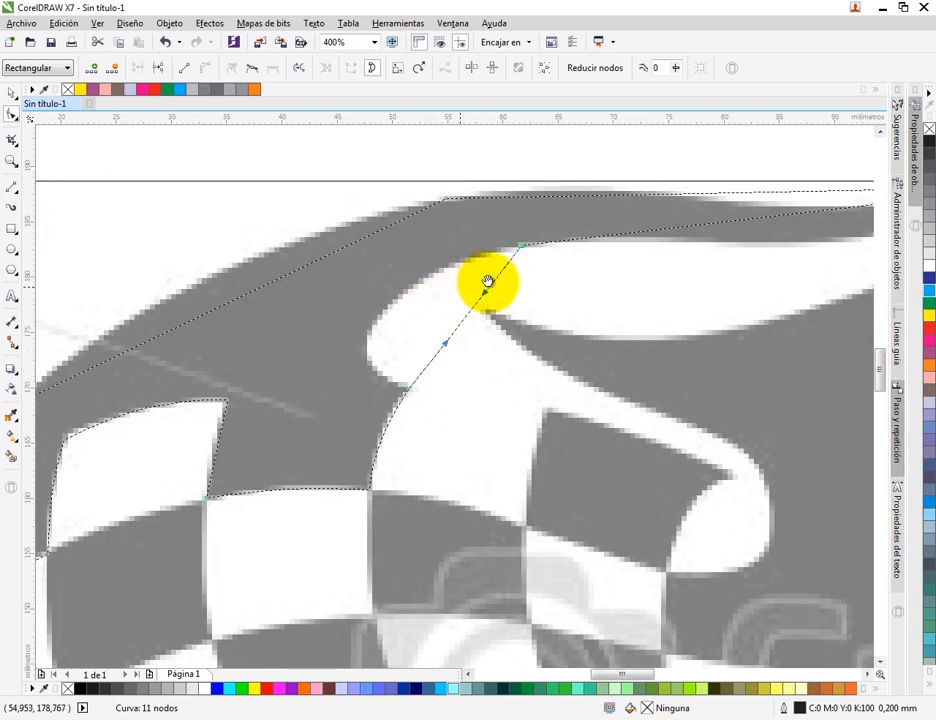
left_click_drag(487, 281, 428, 282)
left_click(375, 350)
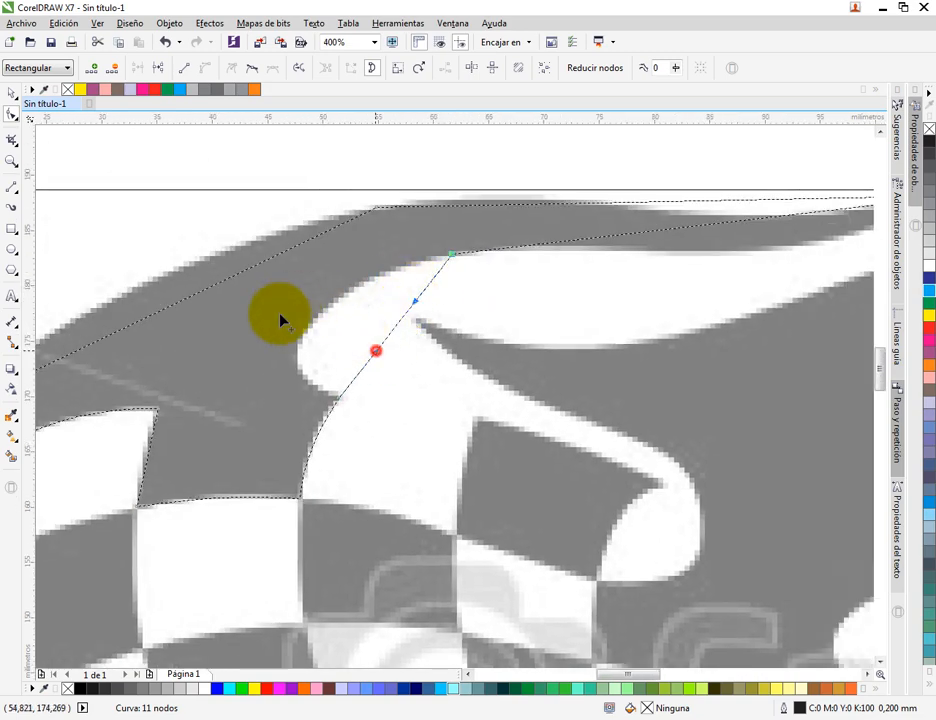
left_click_drag(375, 350, 243, 346)
left_click_drag(413, 299, 350, 291)
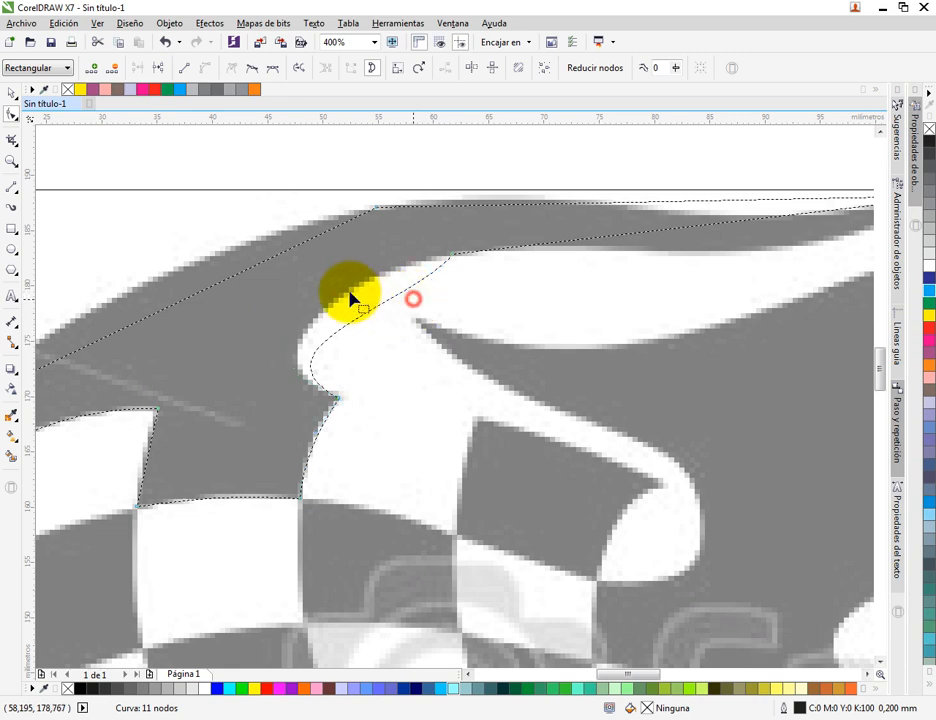
left_click(452, 254)
mouse_move(415, 302)
left_mouse_down()
mouse_move(355, 292)
mouse_move(348, 282)
left_mouse_up()
left_click_drag(245, 345, 236, 348)
left_click_drag(572, 306, 289, 345)
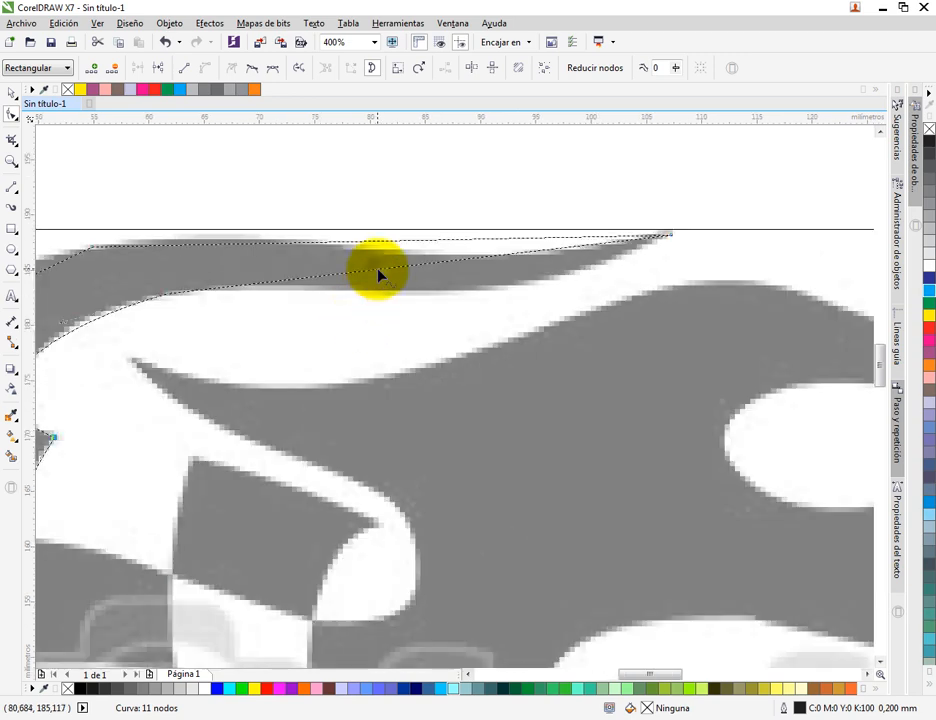
Convert the lower edge segment of the upper flame tongue to a curve and adjust its handles to follow the gray edge to the tip
right_click(378, 276)
left_click(432, 328)
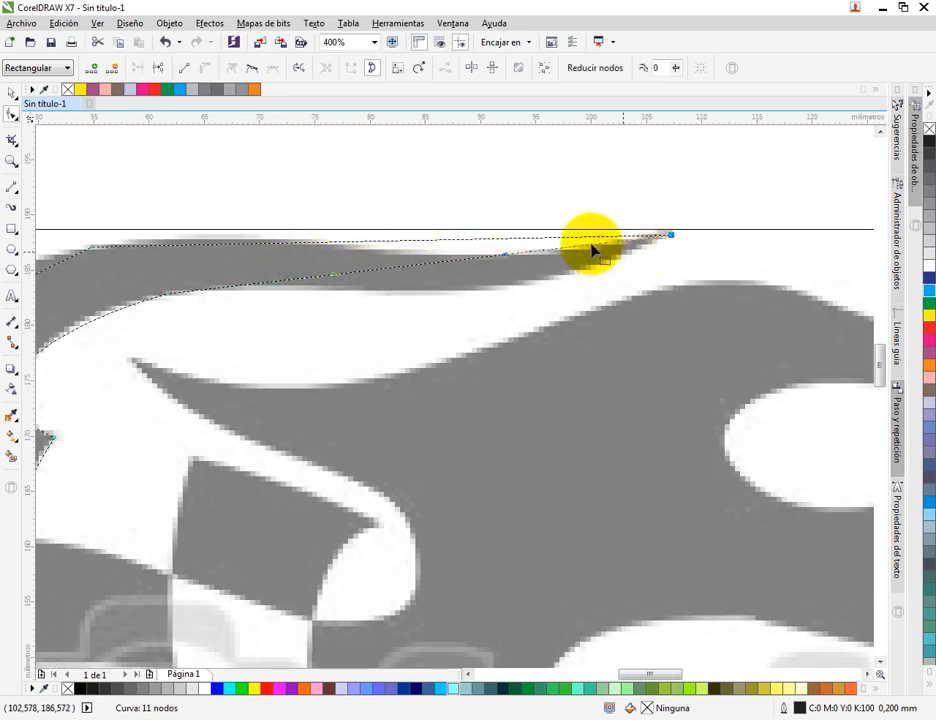
left_click_drag(508, 264, 490, 319)
mouse_move(332, 278)
left_mouse_down()
mouse_move(278, 265)
mouse_move(287, 263)
left_mouse_up()
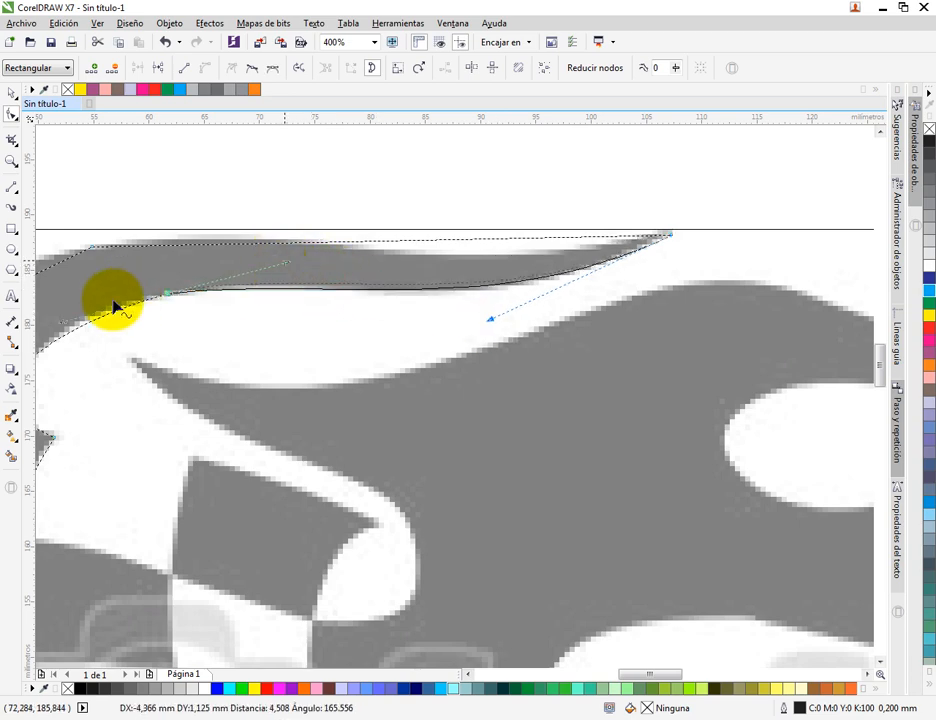
left_click_drag(56, 316, 54, 318)
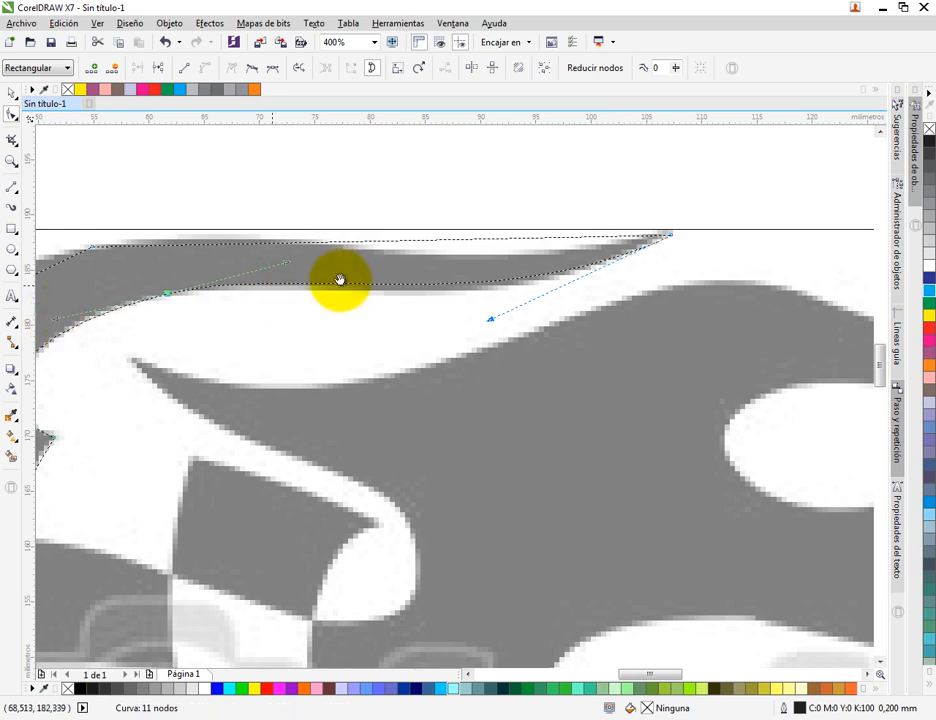
left_click_drag(341, 279, 327, 293)
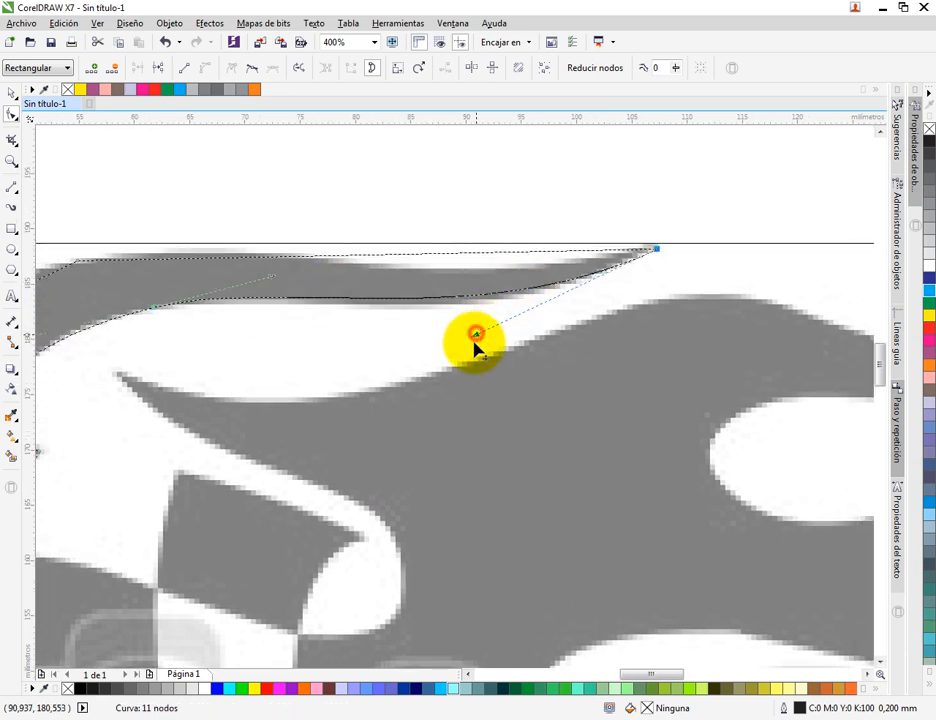
left_click_drag(476, 334, 474, 343)
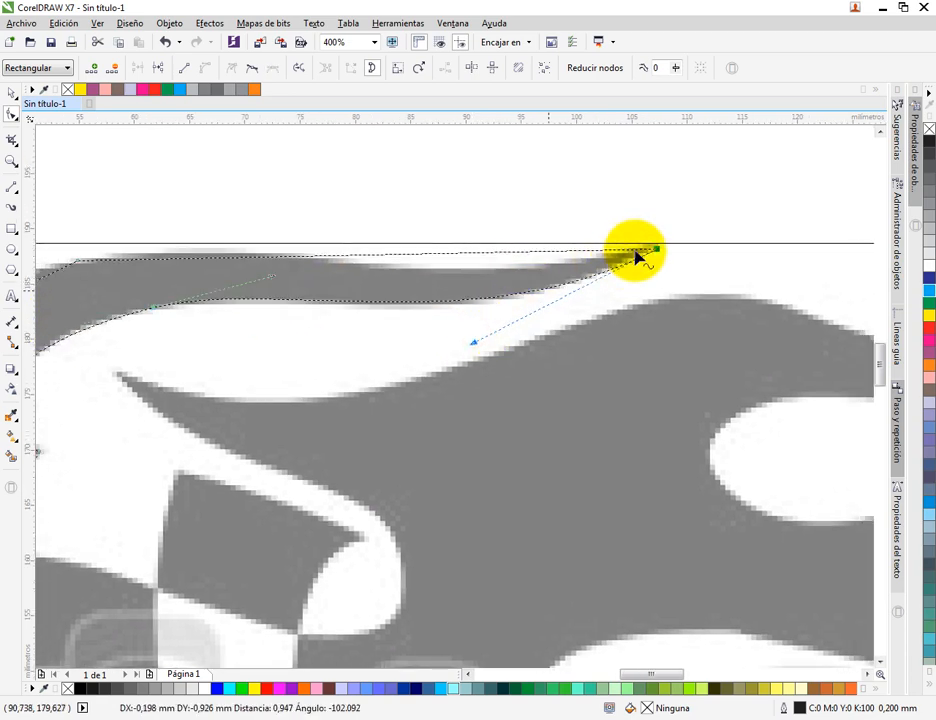
Convert the upper edge segment of the flame tongue to a curve and fit its handles to the wavy gray edge
right_click(564, 255)
left_click(610, 313)
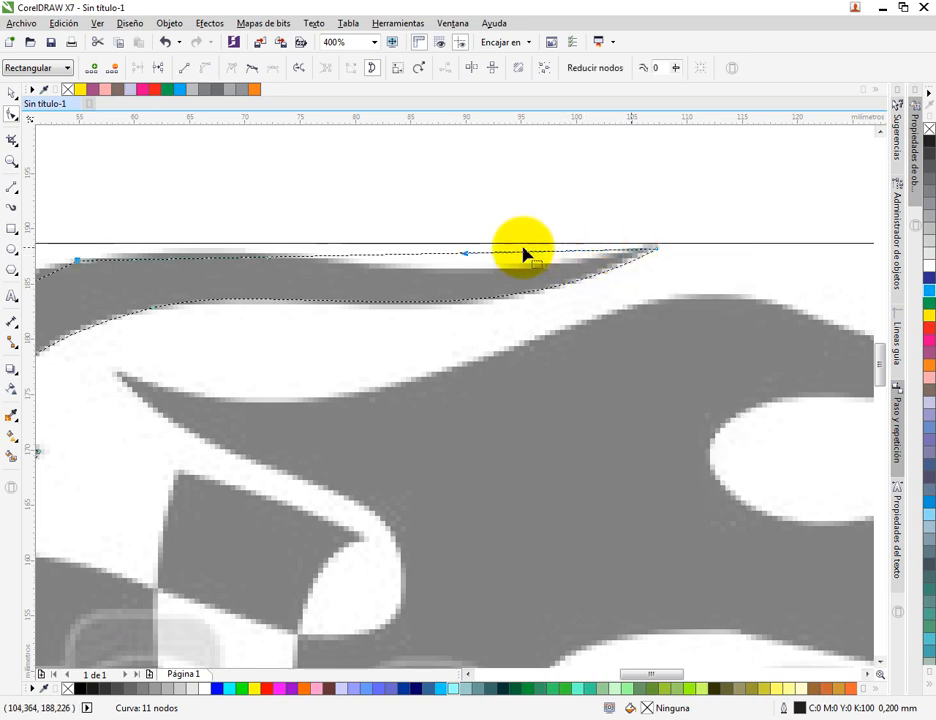
left_click_drag(464, 253, 473, 343)
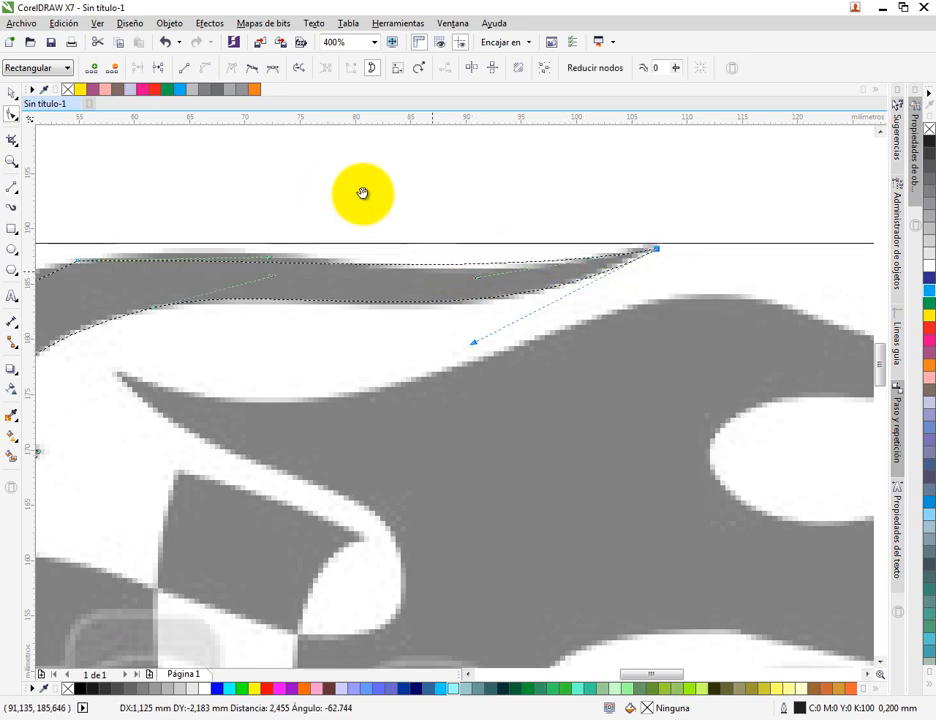
left_click_drag(362, 193, 487, 234)
left_click_drag(689, 275, 683, 288)
Convert the long straight segment along the flag's outer upper-left edge to a curve
left_click_drag(370, 268, 568, 198)
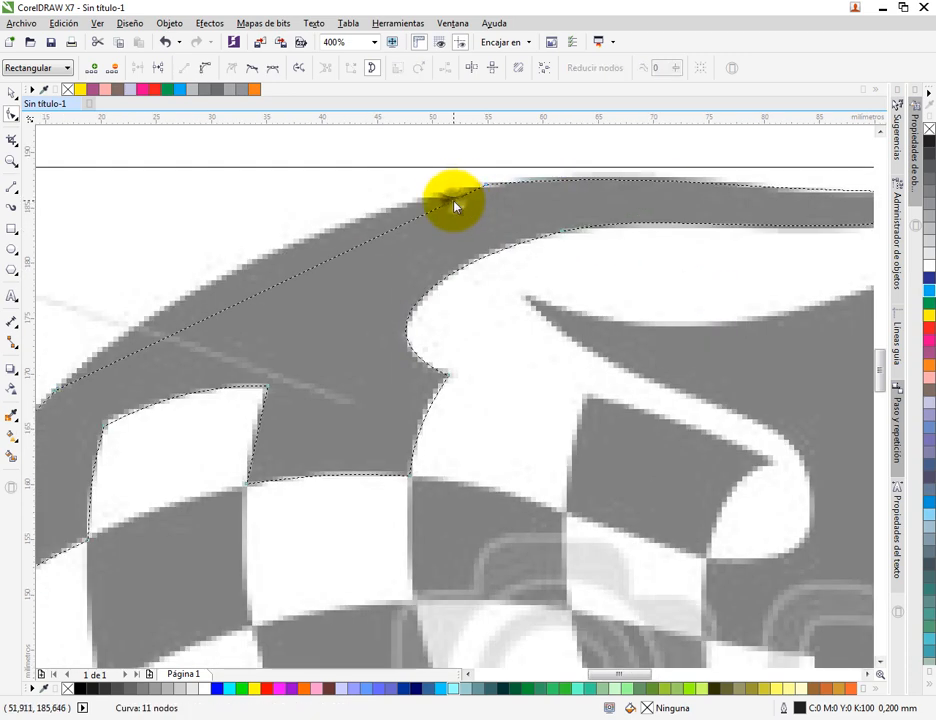
right_click(453, 205)
left_click(447, 203)
right_click(448, 208)
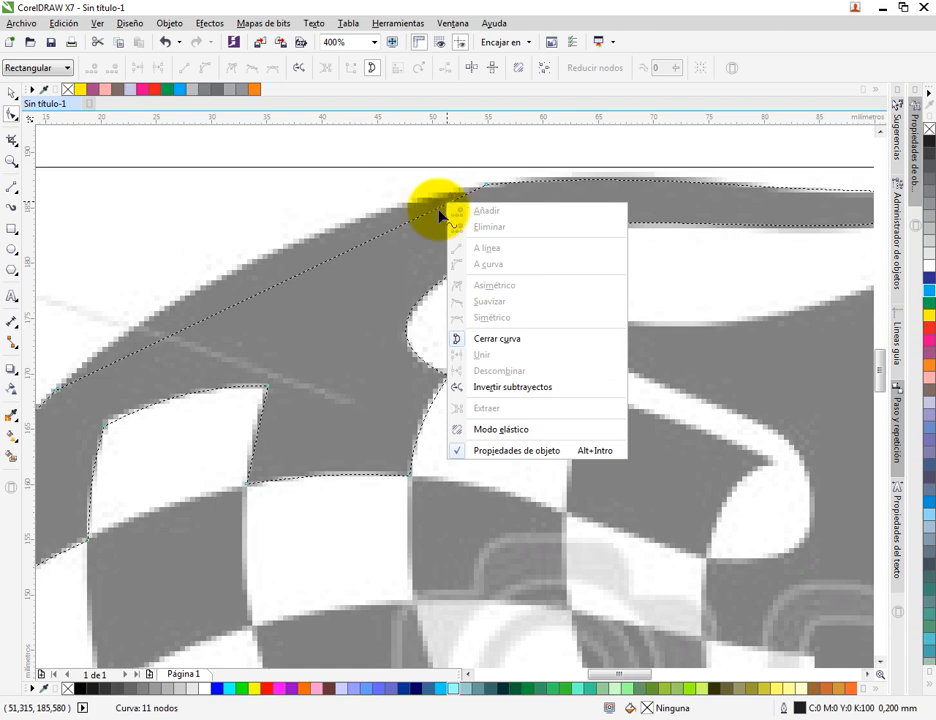
left_click(438, 211)
right_click(436, 210)
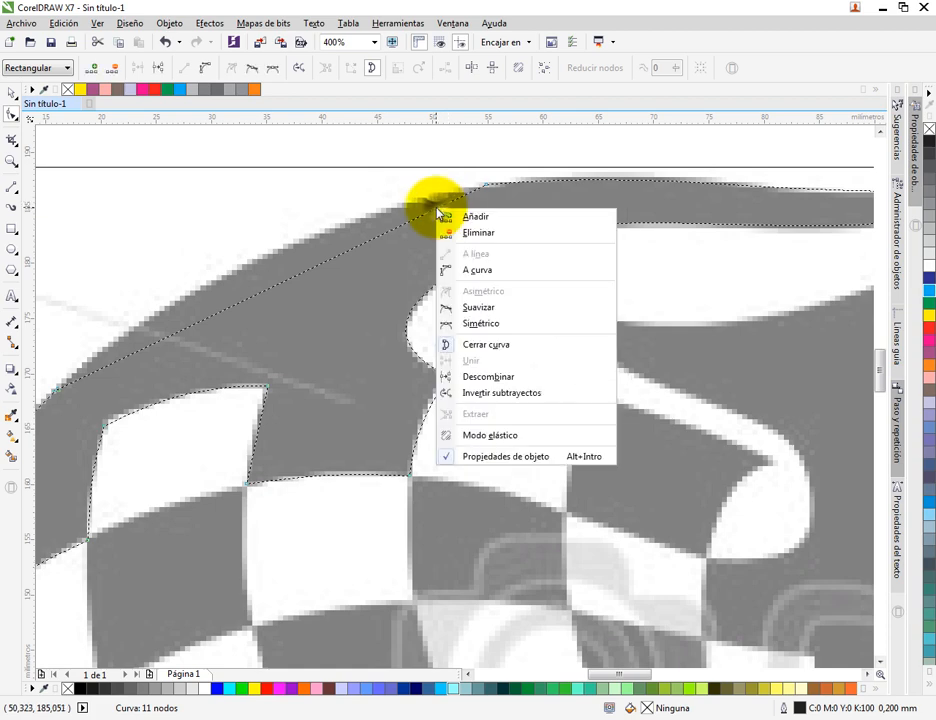
left_click(490, 269)
Adjust both control handles of the flag's long outer segment so it bows outward onto the gray bitmap edge
left_click(483, 185)
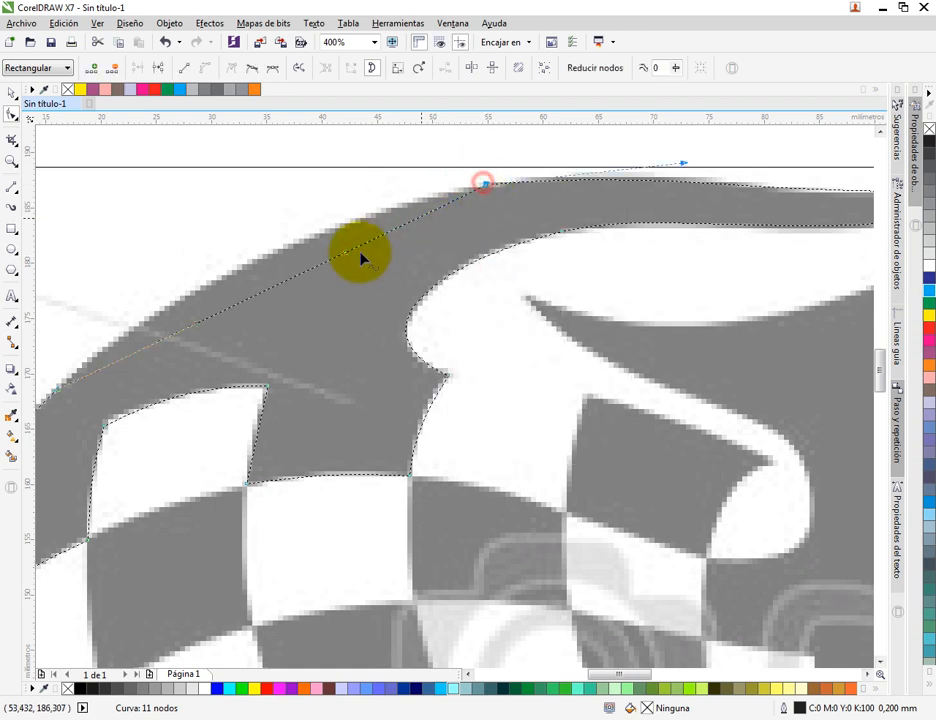
left_click(485, 185)
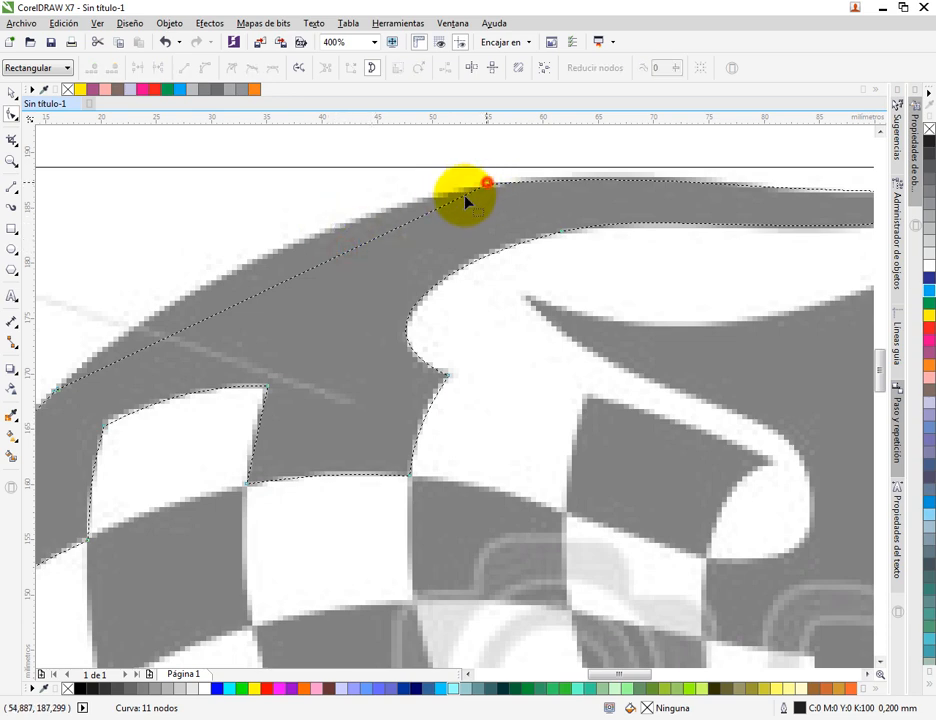
left_click_drag(343, 253, 318, 221)
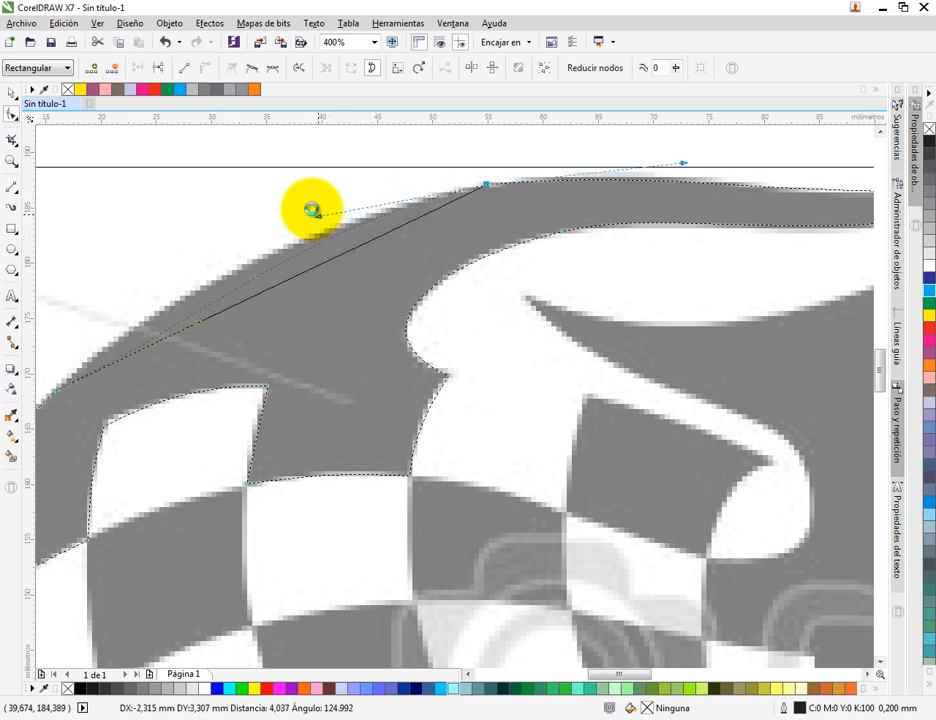
left_click_drag(265, 257, 583, 231)
left_click_drag(516, 293, 490, 268)
scroll(480, 300, "down", 4)
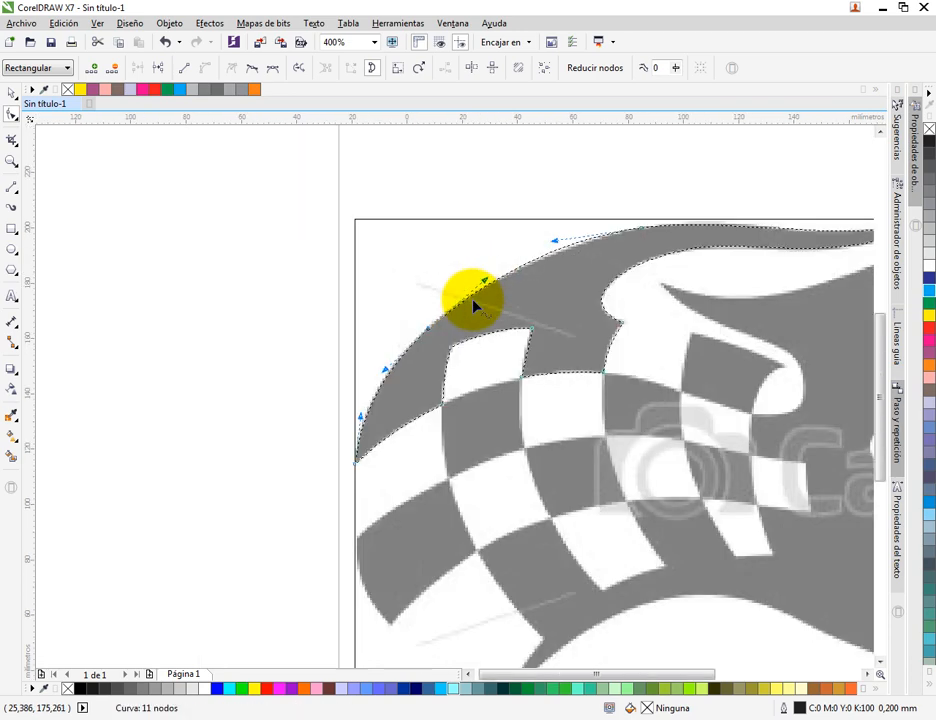
Trace the leftmost gray checker square as a closed four-sided outline about 21.7 × 26.3 mm with straight line segments
scroll(622, 270, "up", 1)
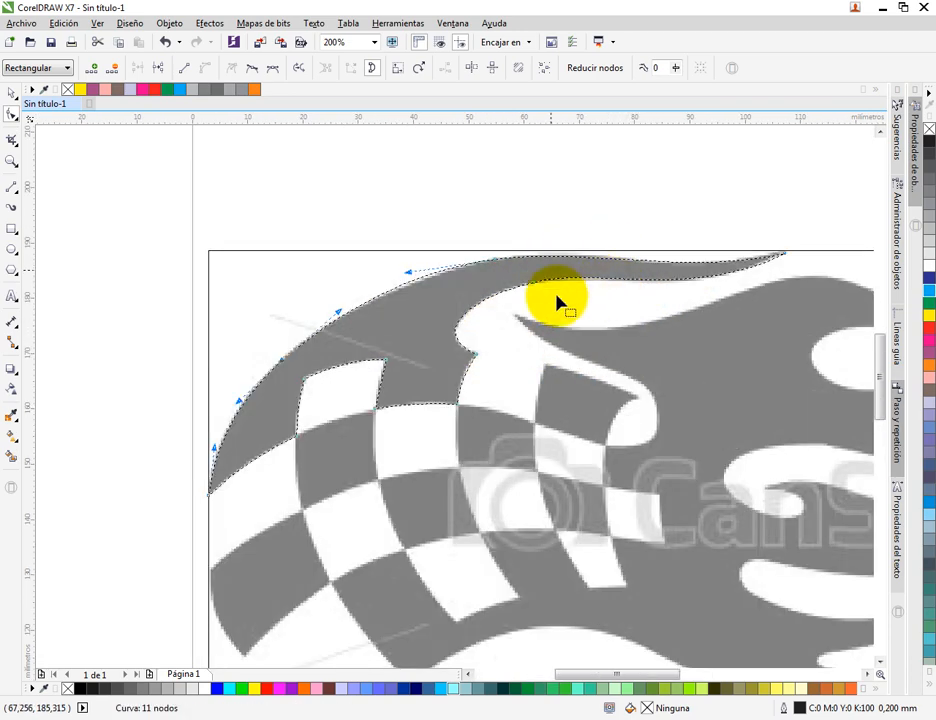
left_click_drag(516, 323, 358, 230)
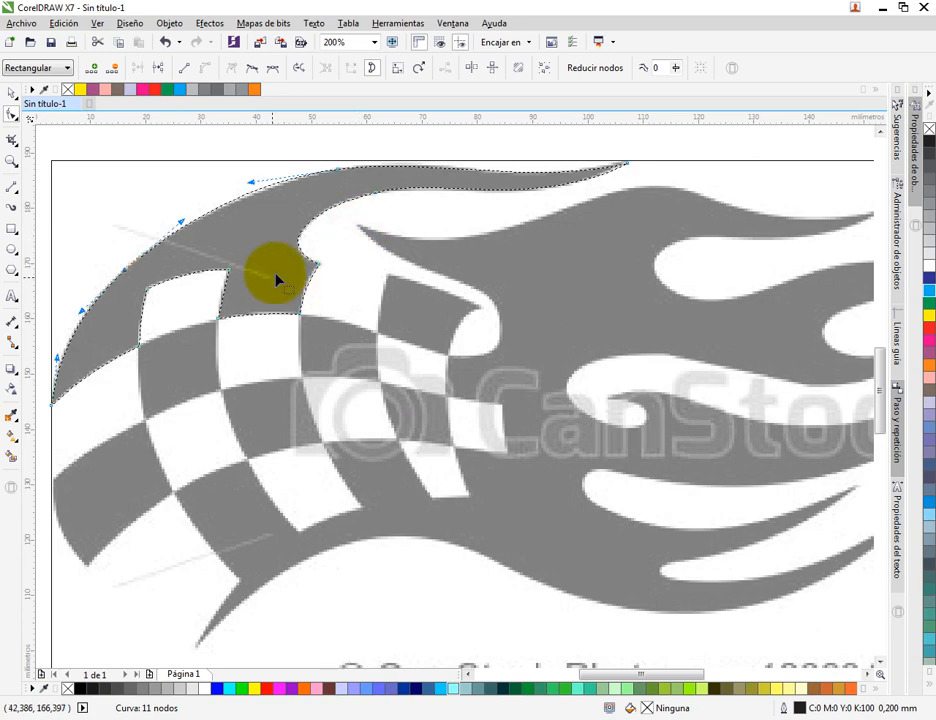
scroll(238, 211, "down", 1)
left_click(11, 187)
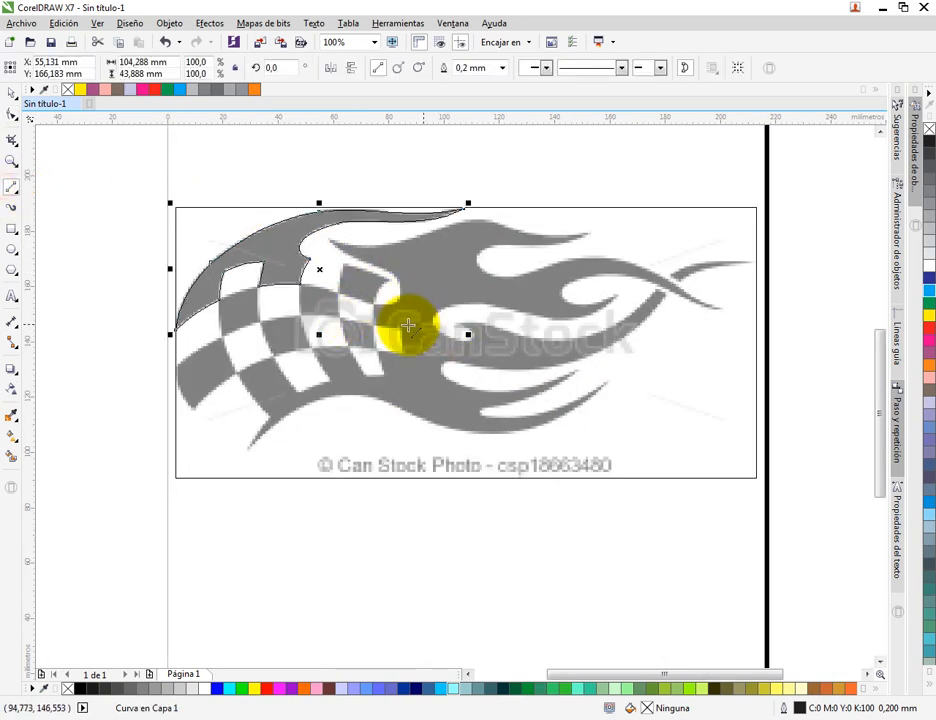
scroll(200, 344, "up", 1)
left_click_drag(231, 341, 409, 301)
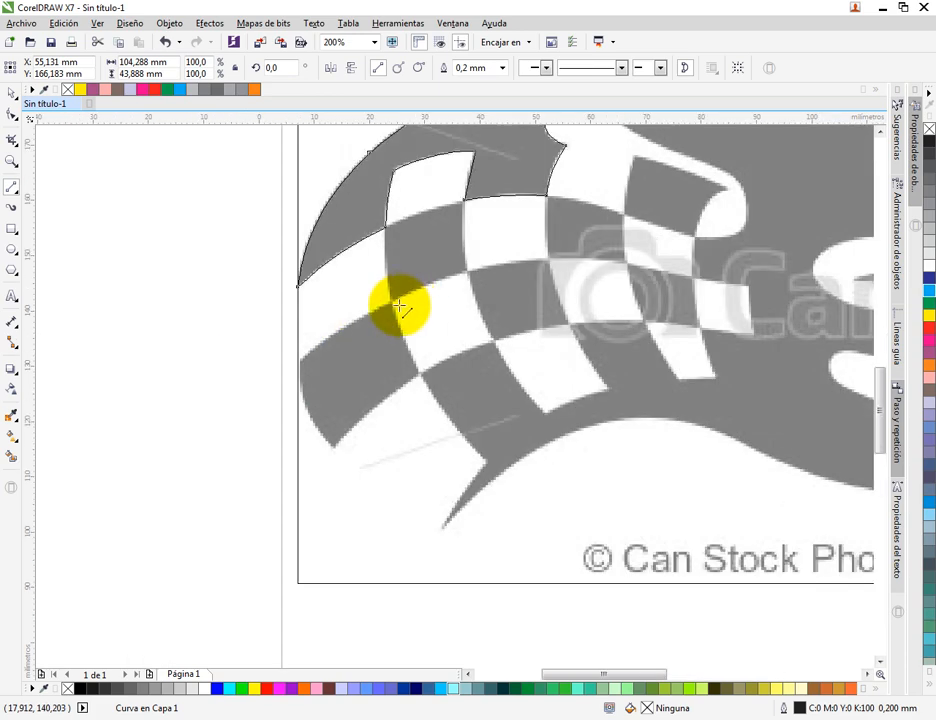
scroll(350, 333, "up", 1)
left_click(304, 373)
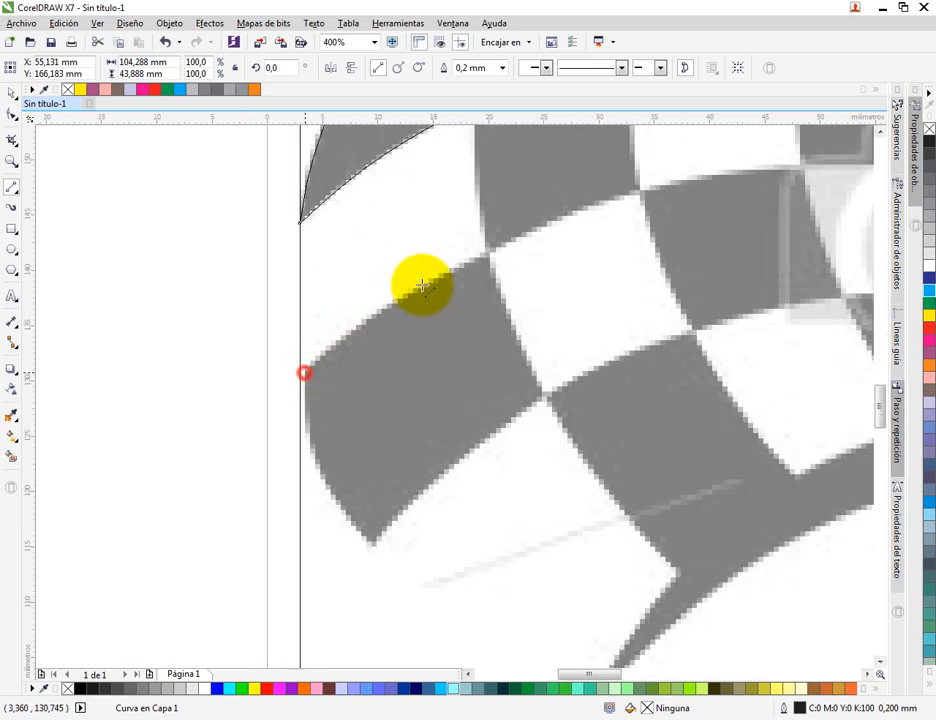
left_click(486, 256)
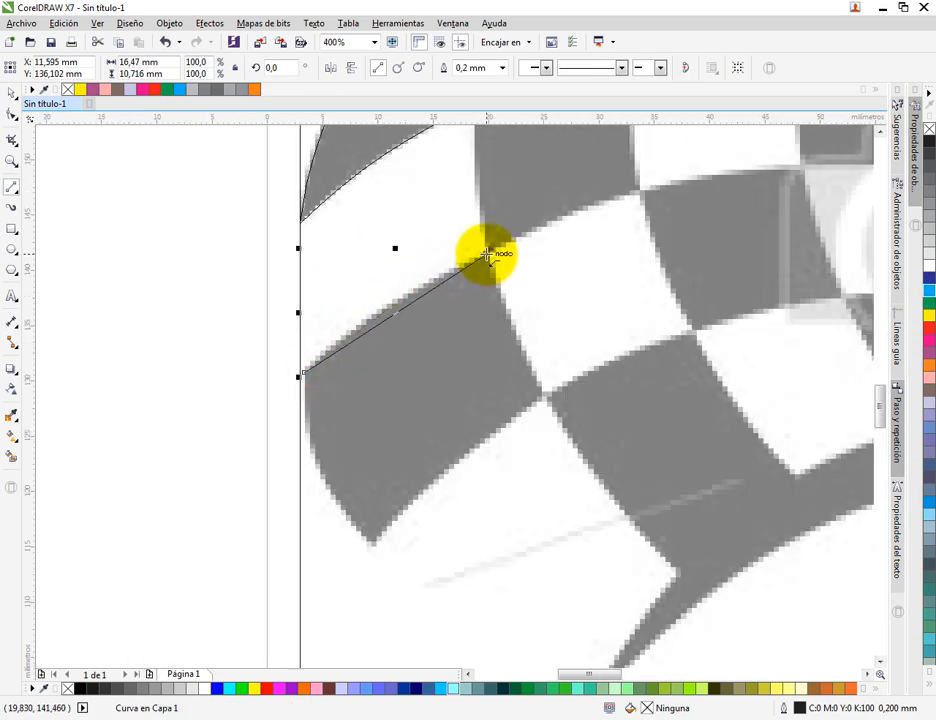
left_click(541, 394)
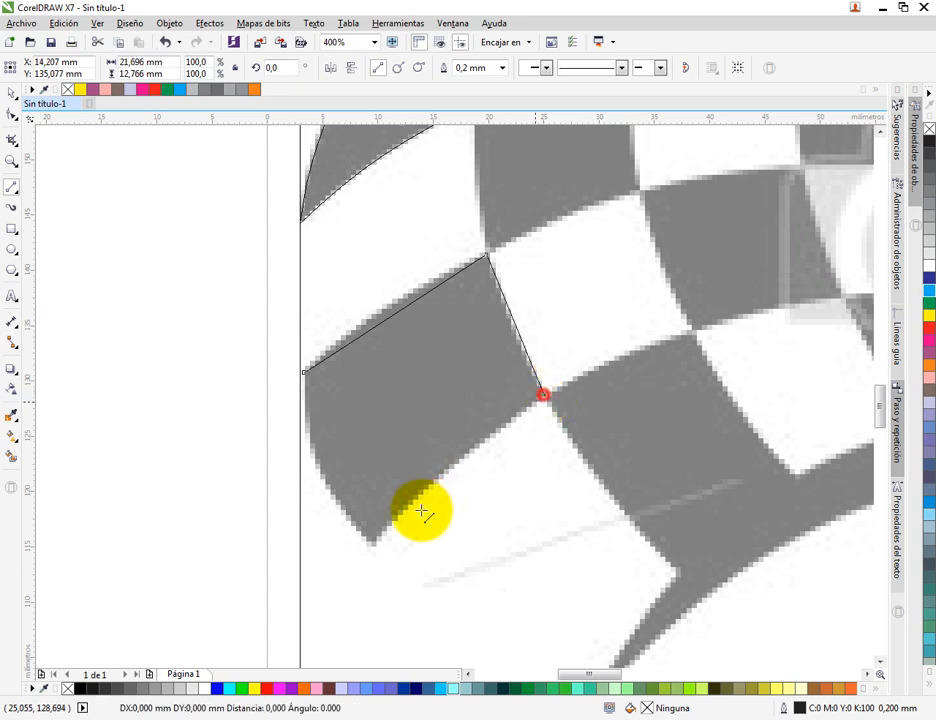
left_click(374, 545)
left_click(303, 373)
Outline the gray square under the first white square as a closed shape about 14.9 × 18.6 mm, sharing the neighbouring corners
left_click_drag(555, 312, 401, 451)
left_click(322, 245)
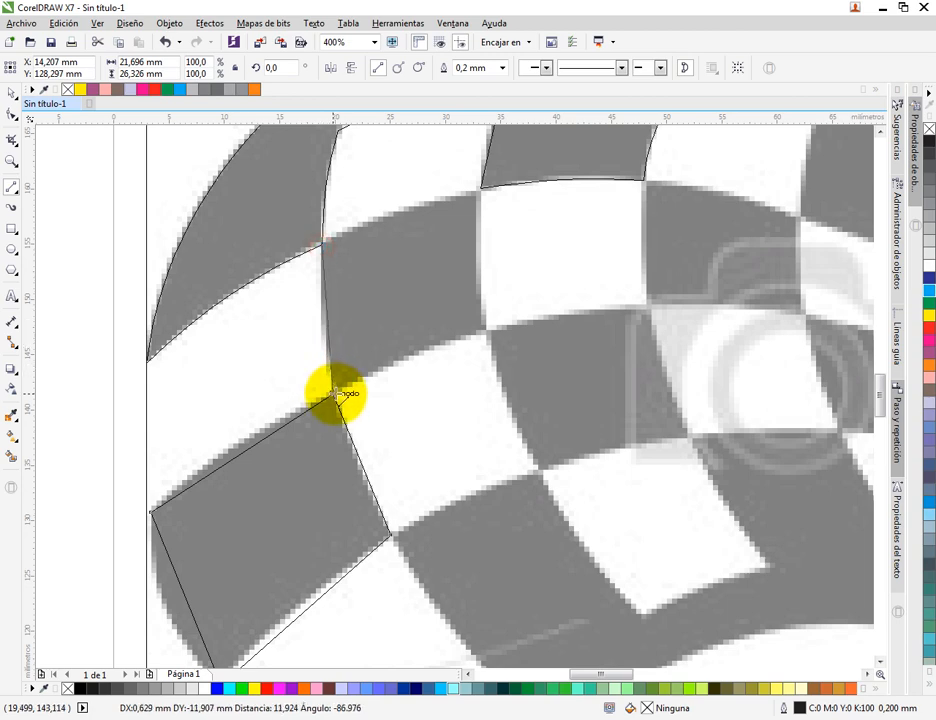
left_click(335, 394)
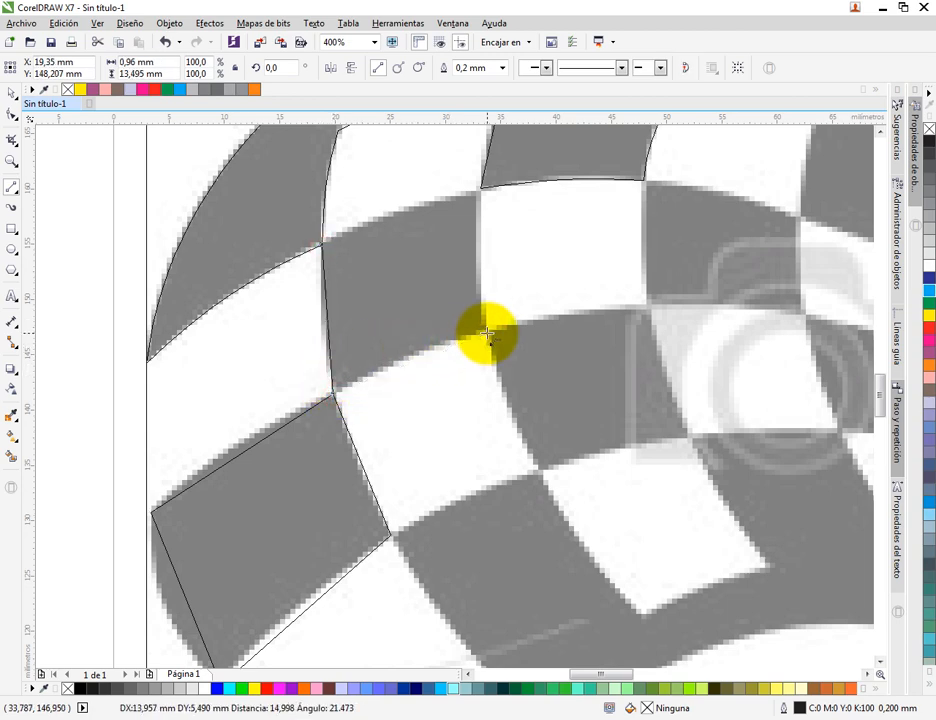
left_click(487, 333)
left_click(480, 190)
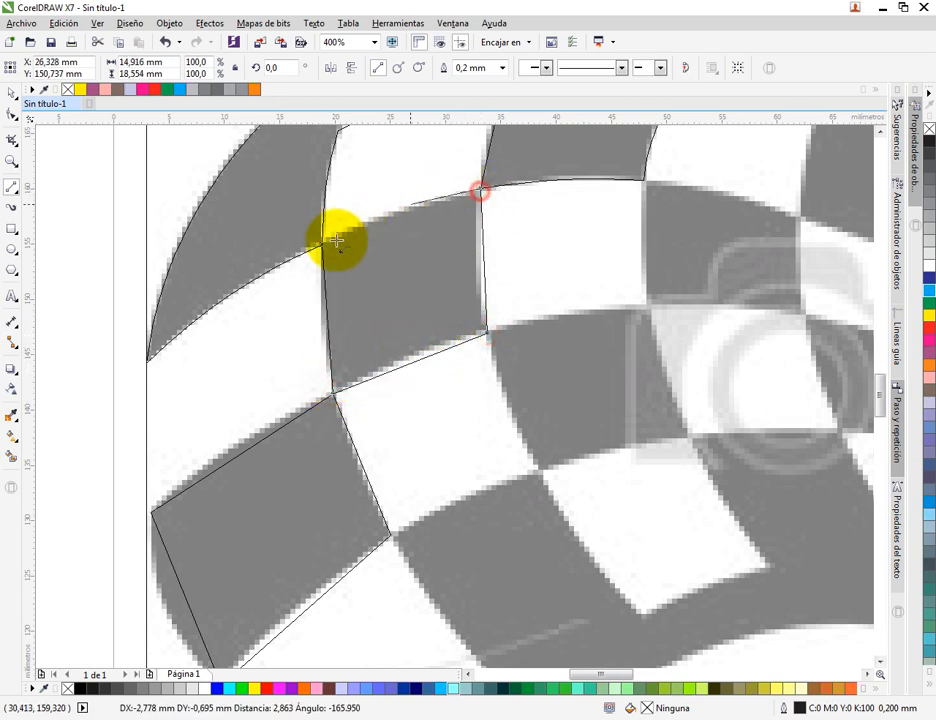
left_click(322, 245)
Outline the next two gray squares diagonally to the right, about 18.4 × 15.1 mm and 14.1 × 11.8 mm, with straight segments
left_click(487, 333)
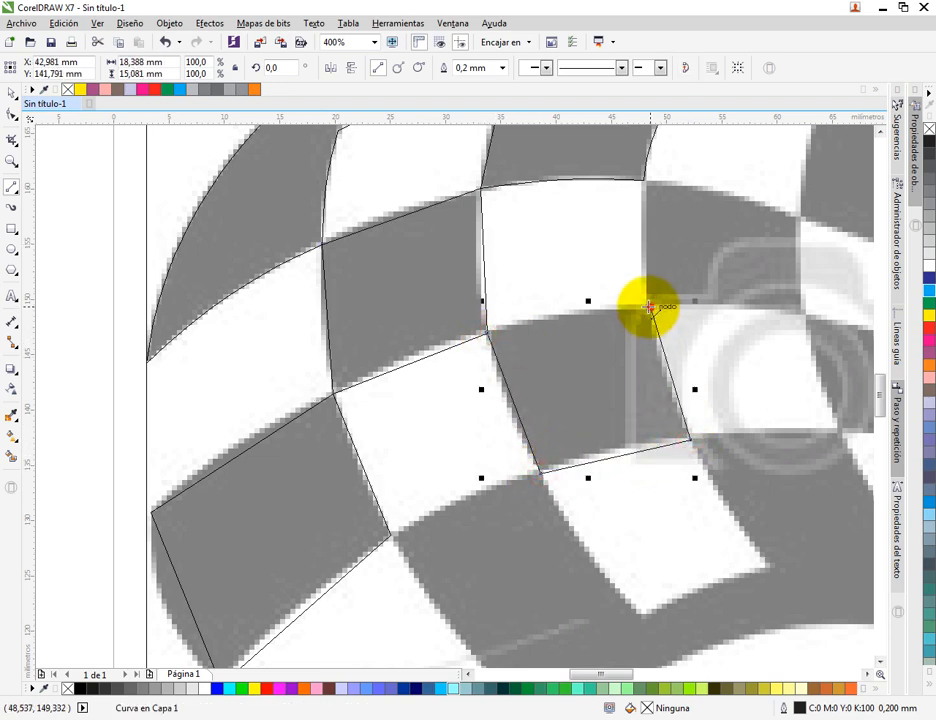
left_click_drag(650, 307, 488, 332)
left_click_drag(705, 287, 410, 360)
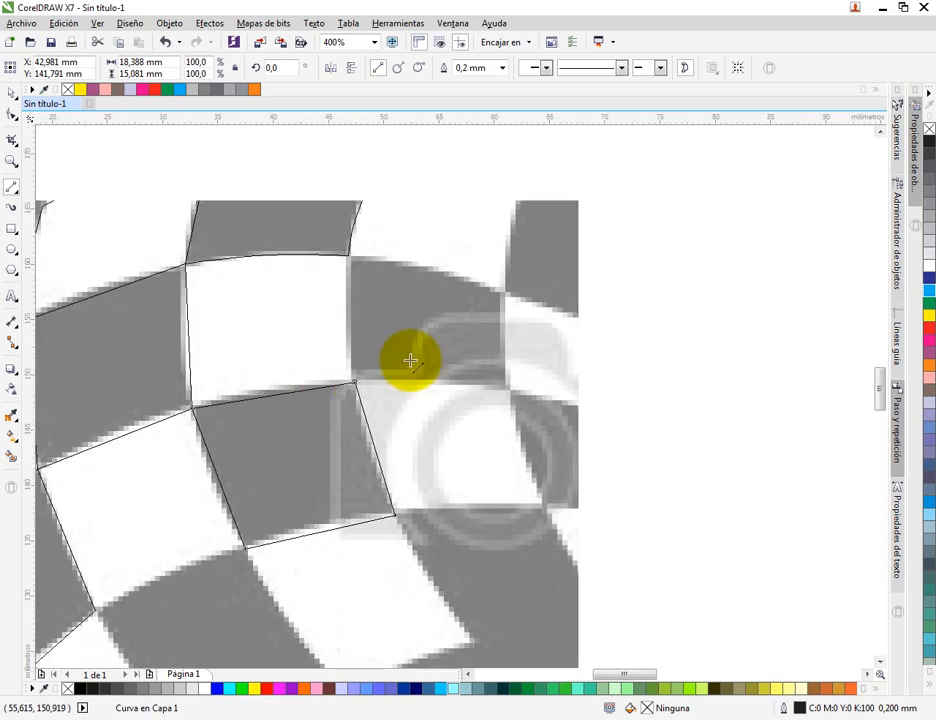
mouse_move(352, 371)
left_mouse_down()
mouse_move(345, 262)
mouse_move(497, 292)
left_mouse_up()
mouse_move(497, 292)
left_mouse_down()
mouse_move(497, 385)
mouse_move(397, 372)
mouse_move(348, 382)
left_mouse_up()
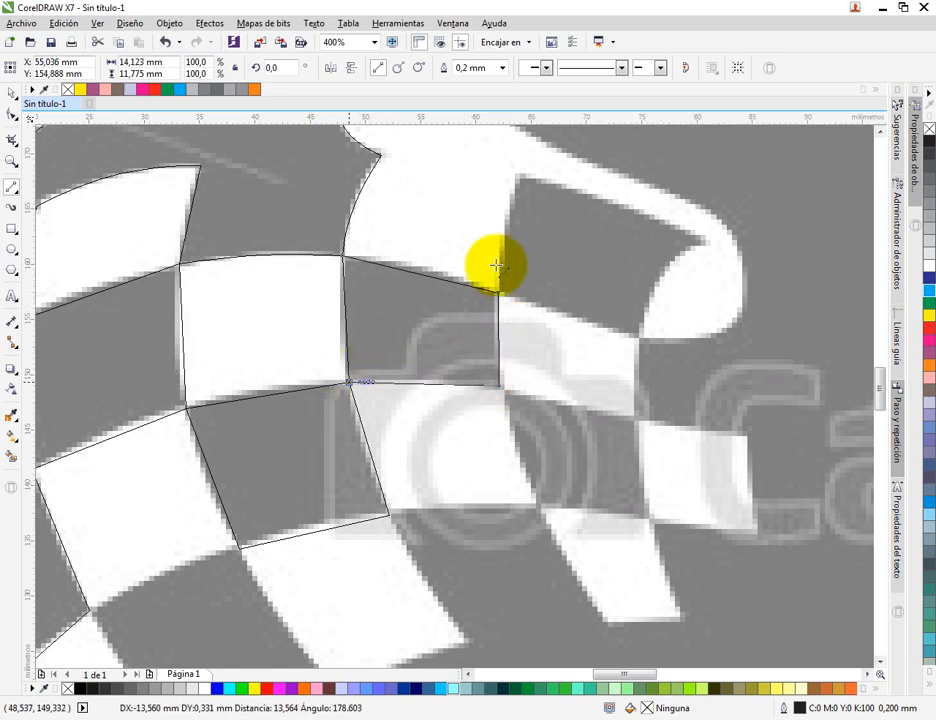
Outline the gray square beside the white curl, about 18.5 × 14.8 mm, and the one below it, about 13.7 × 11.9 mm
left_click_drag(499, 291, 637, 339)
left_click_drag(637, 339, 499, 293)
scroll(545, 260, "down", 1)
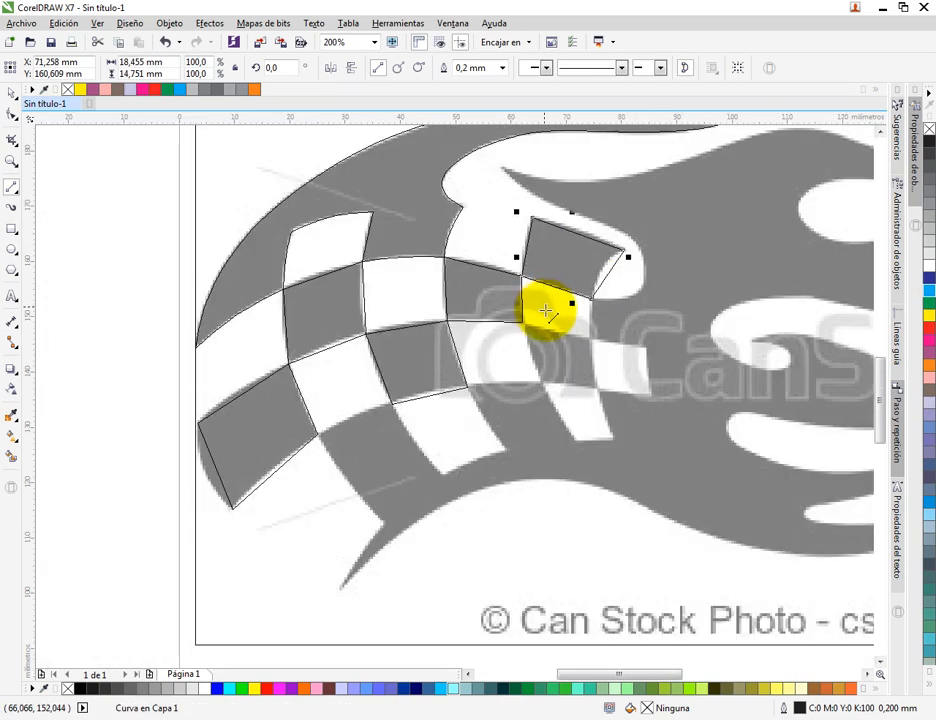
scroll(546, 308, "up", 1)
left_click_drag(549, 315, 528, 382)
left_click_drag(528, 382, 490, 260)
Convert the upper side of the leftmost gray square's outline to a curve and bow it slightly outward onto the edge
left_click_drag(445, 364, 578, 260)
left_click_drag(325, 319, 503, 338)
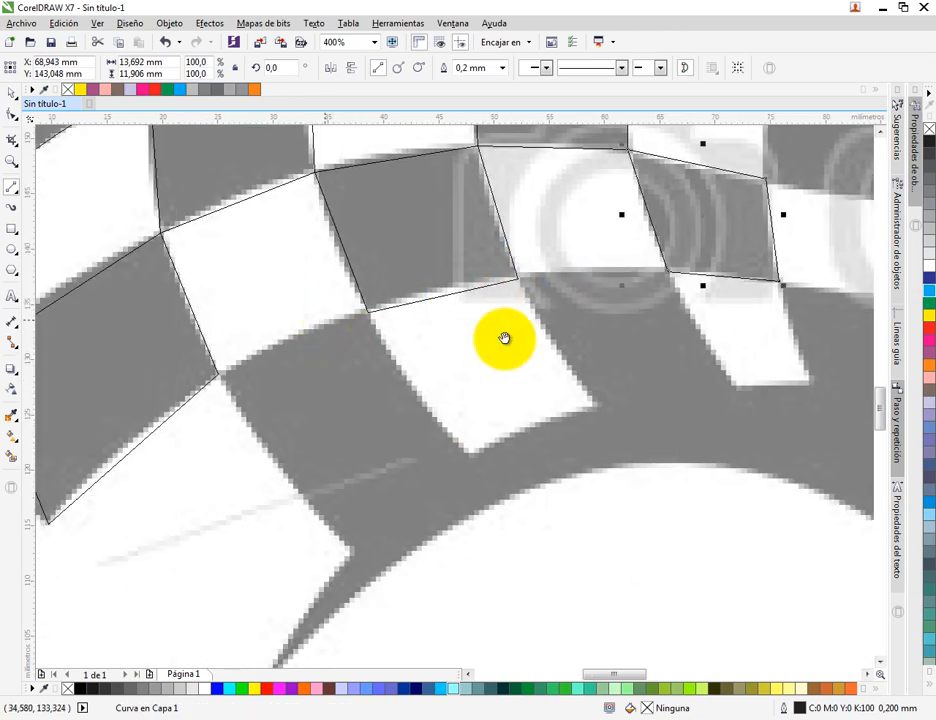
scroll(434, 315, "down", 1)
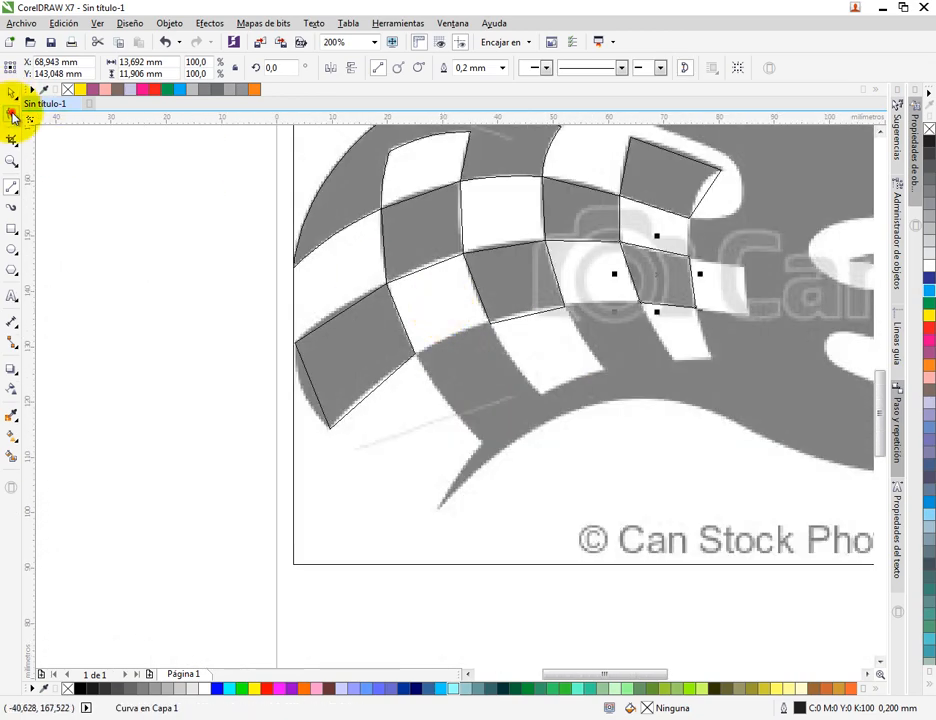
left_click(12, 115)
scroll(334, 330, "up", 1)
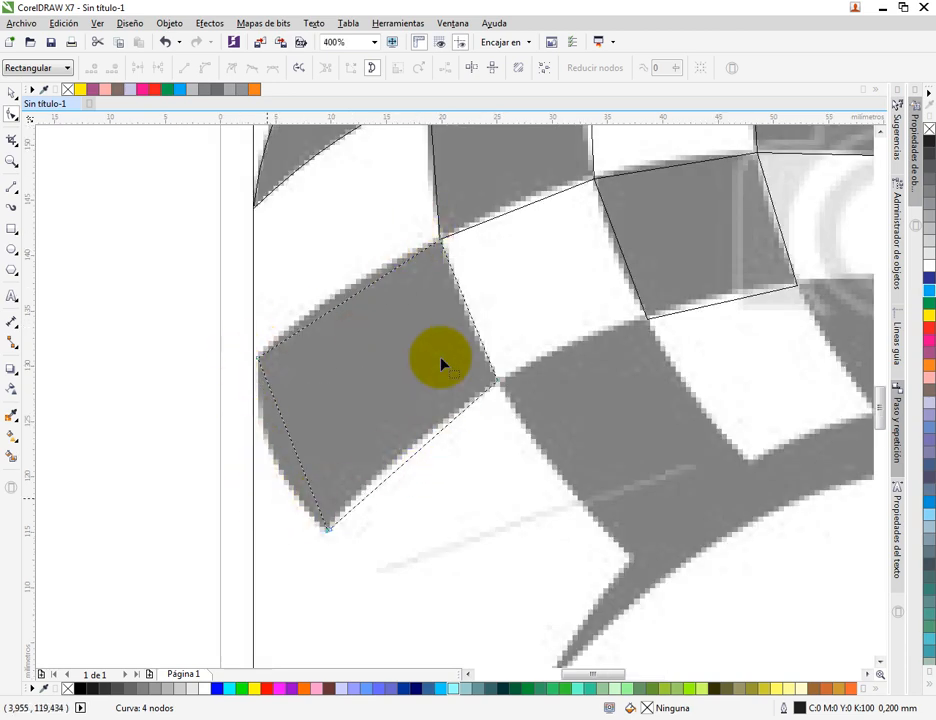
right_click(355, 298)
left_click(347, 307)
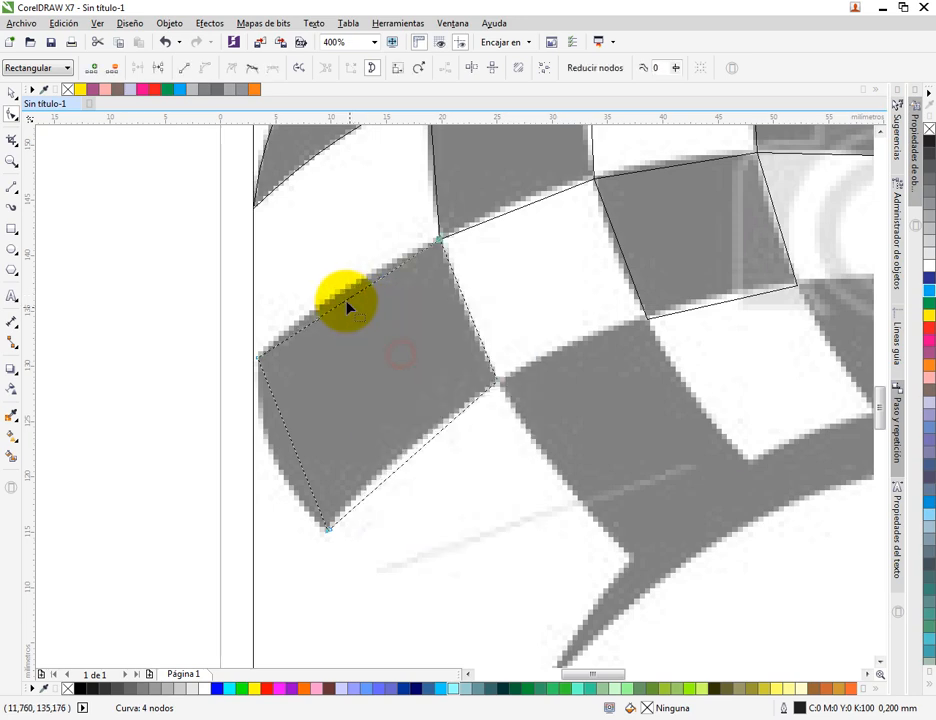
scroll(350, 300, "up", 1)
left_click_drag(345, 288, 397, 278)
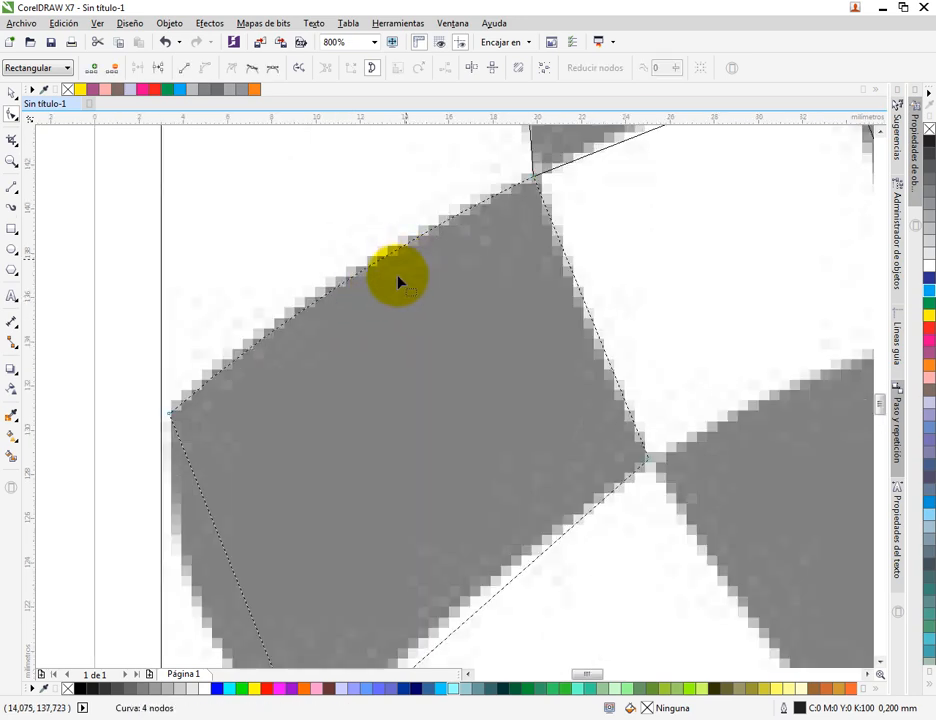
Convert the left and lower sides of the leftmost gray square to curves, bowing the left one outward and the lower one inward onto the edges
scroll(397, 278, "down", 1)
right_click(316, 413)
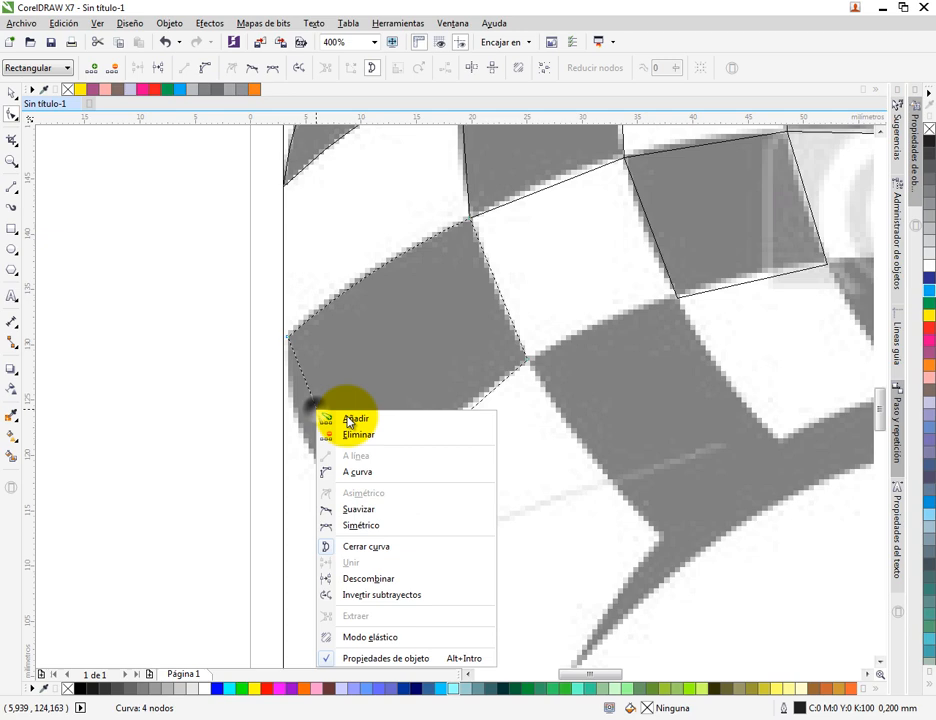
left_click(358, 471)
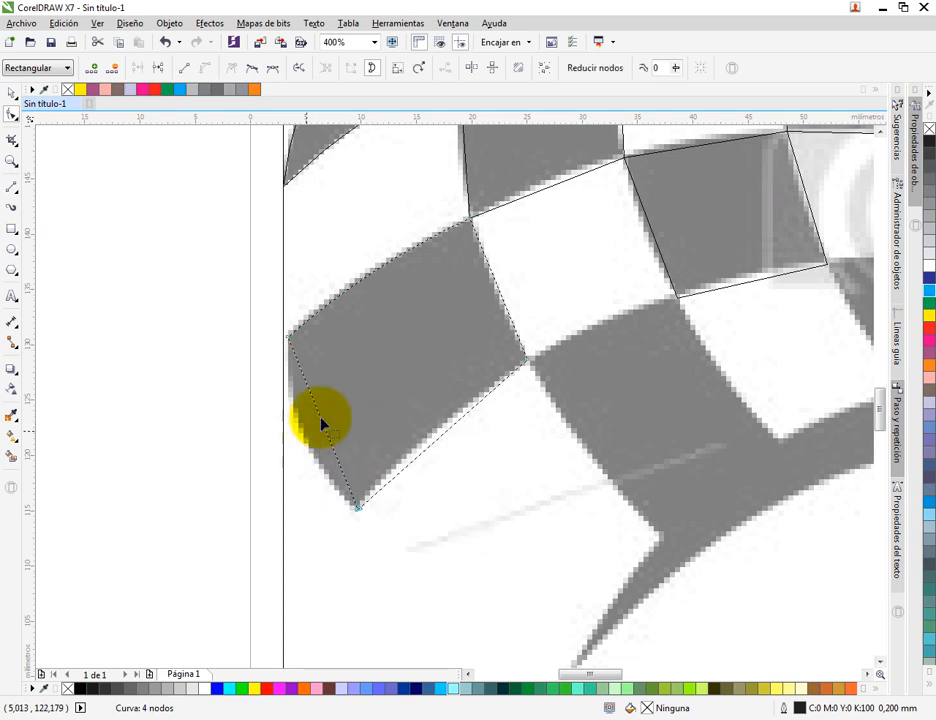
left_click_drag(322, 424, 307, 438)
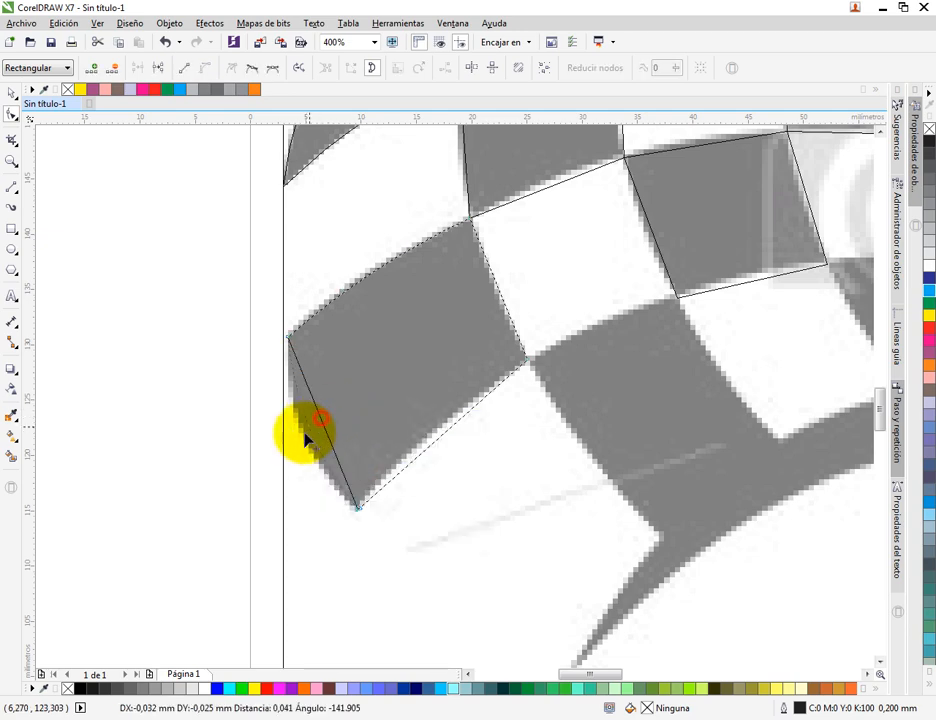
right_click(437, 447)
left_click(476, 501)
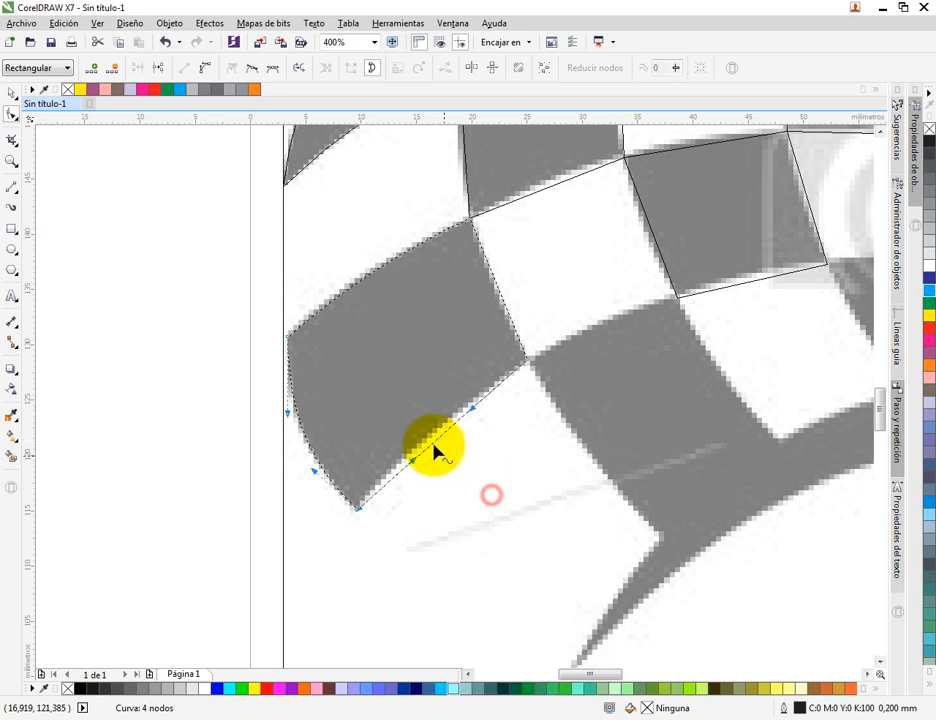
left_click_drag(433, 440, 426, 433)
Convert all four sides of the outline around the gray square under the first white square from lines to curves
left_click_drag(555, 235, 452, 448)
left_click(437, 318)
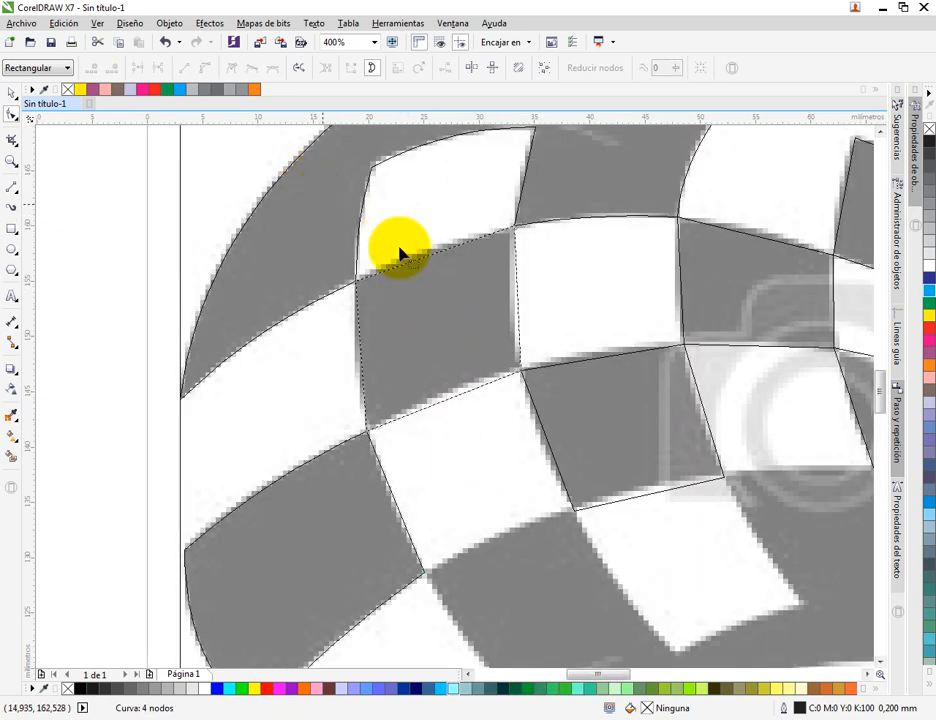
left_click_drag(302, 171, 383, 236)
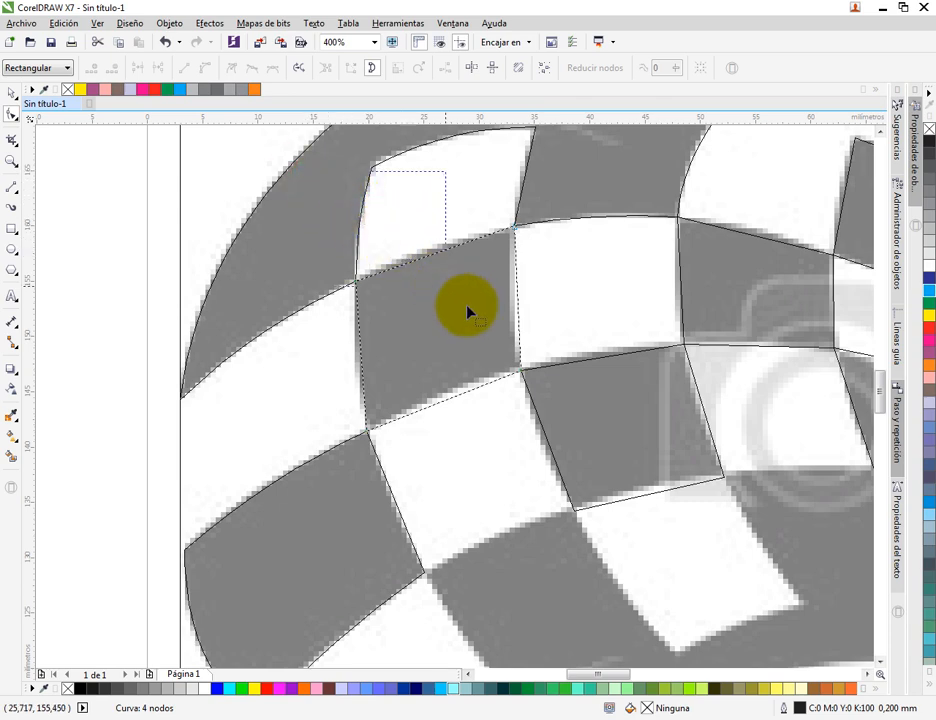
left_click_drag(466, 311, 582, 463)
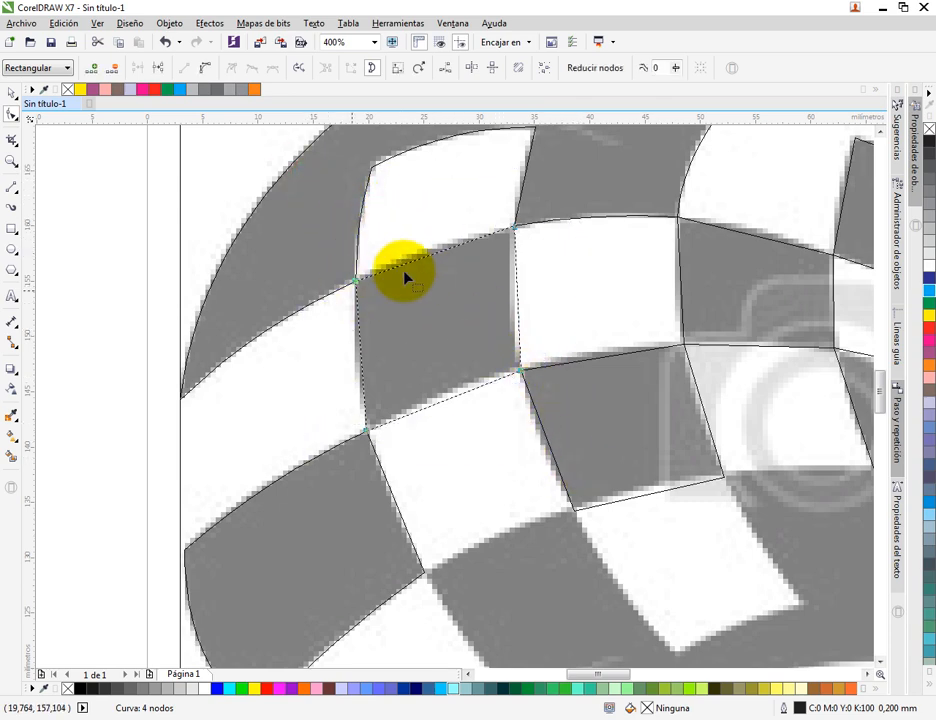
scroll(366, 283, "up", 1)
right_click(352, 291)
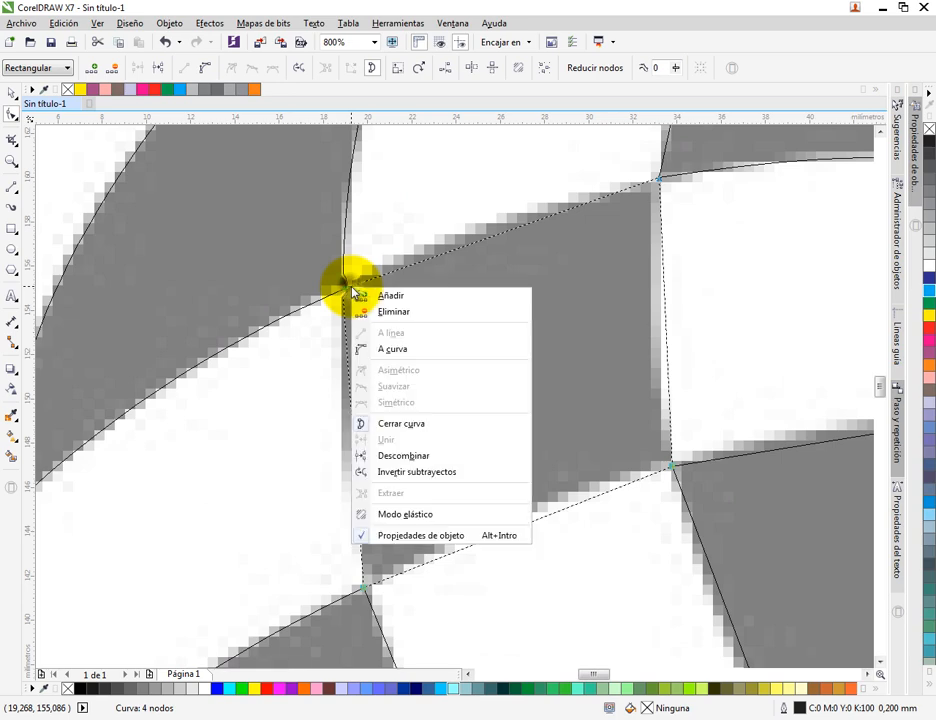
left_click(409, 347)
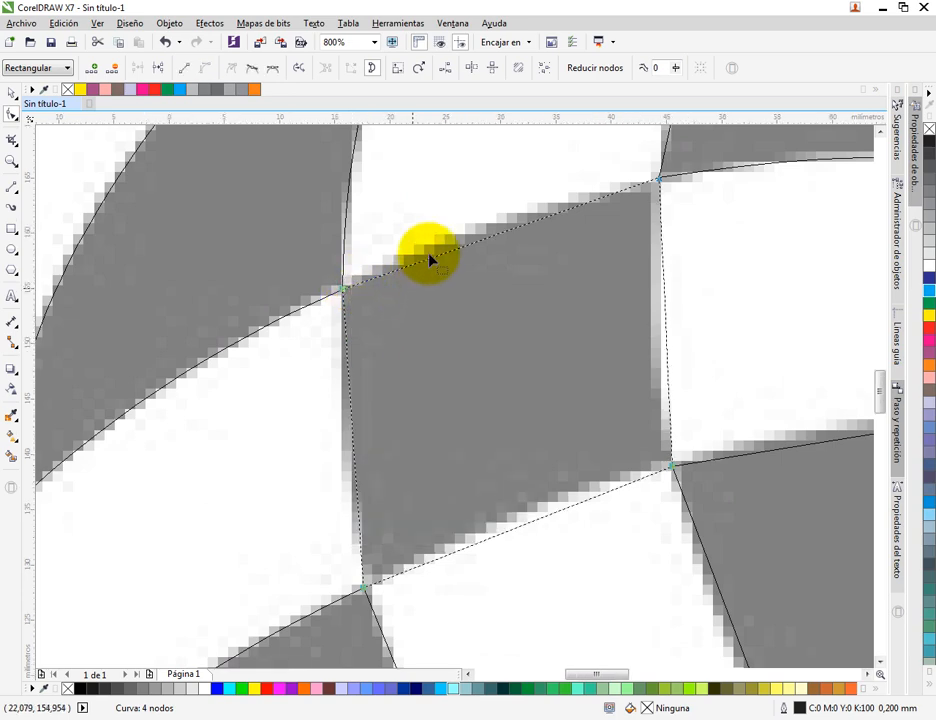
scroll(428, 256, "down", 1)
left_click(428, 254)
scroll(440, 258, "up", 1)
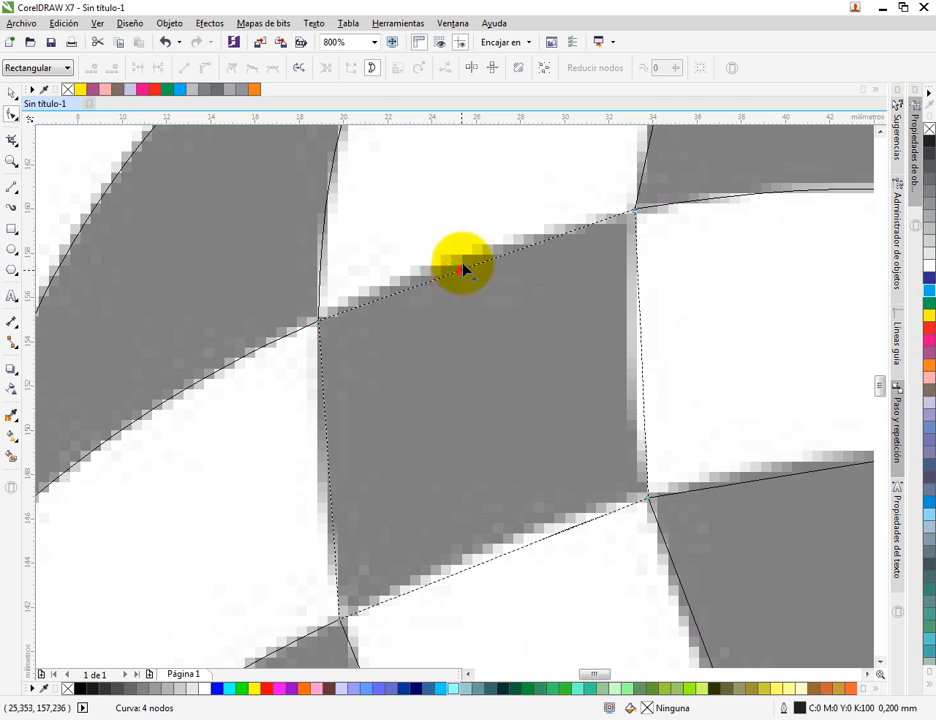
Bow the upper and left sides of that gray square outward and its right and lower sides inward to match the bitmap edges
left_click_drag(463, 270, 462, 254)
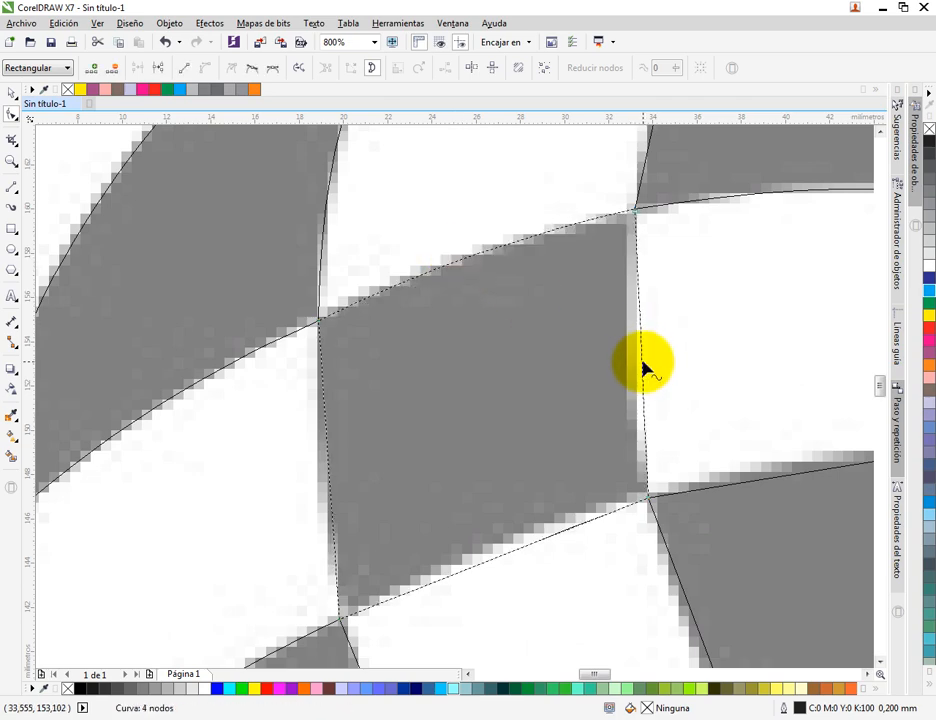
left_click_drag(643, 368, 634, 368)
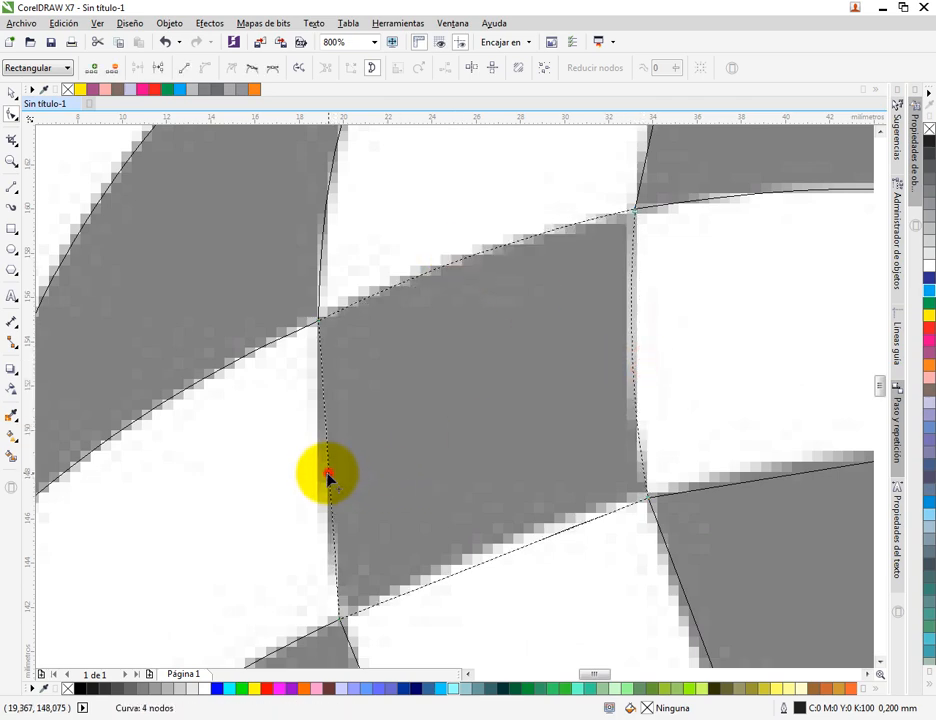
left_click_drag(328, 476, 319, 480)
left_click_drag(493, 566, 493, 552)
scroll(428, 453, "down", 2)
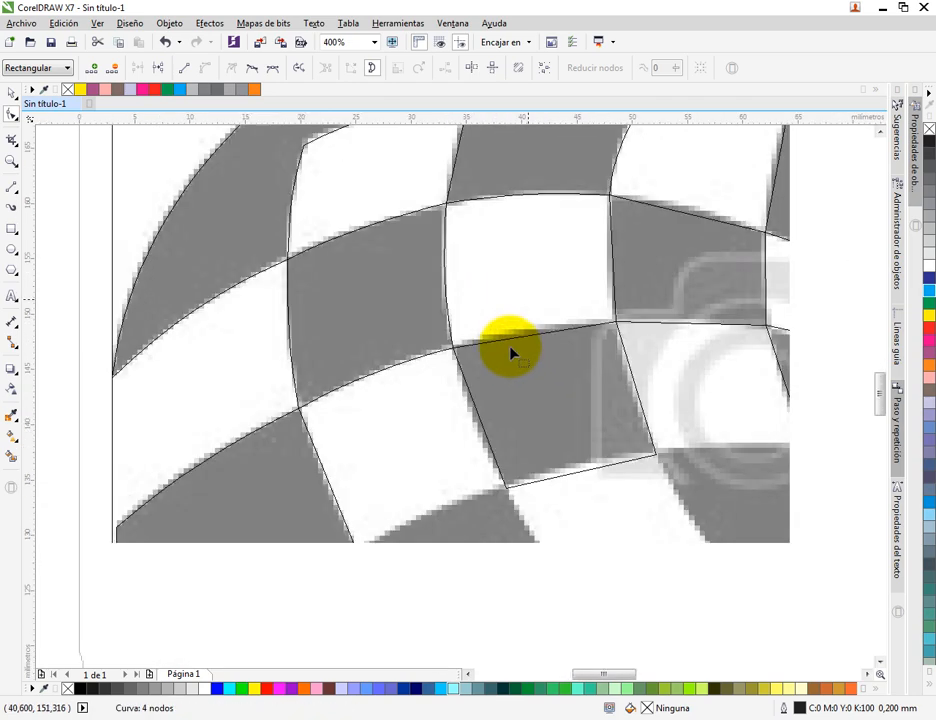
Convert all four sides of the next gray square diagonally down to the right, partly under the camera watermark, to curves
scroll(449, 305, "up", 2)
left_click(427, 319)
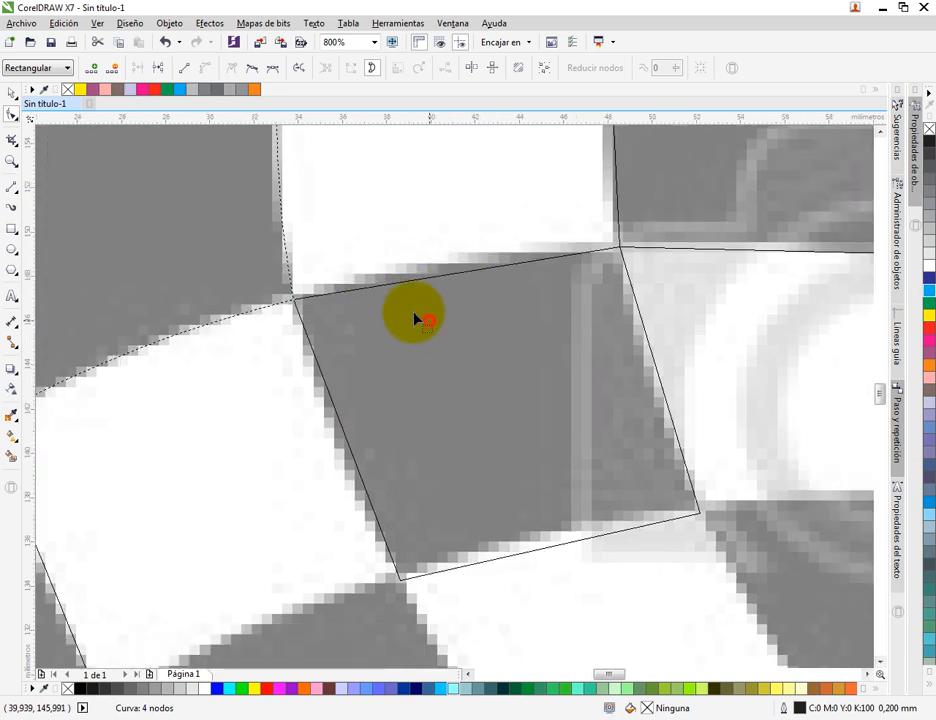
left_click_drag(241, 195, 662, 479)
left_click_drag(593, 483, 588, 468)
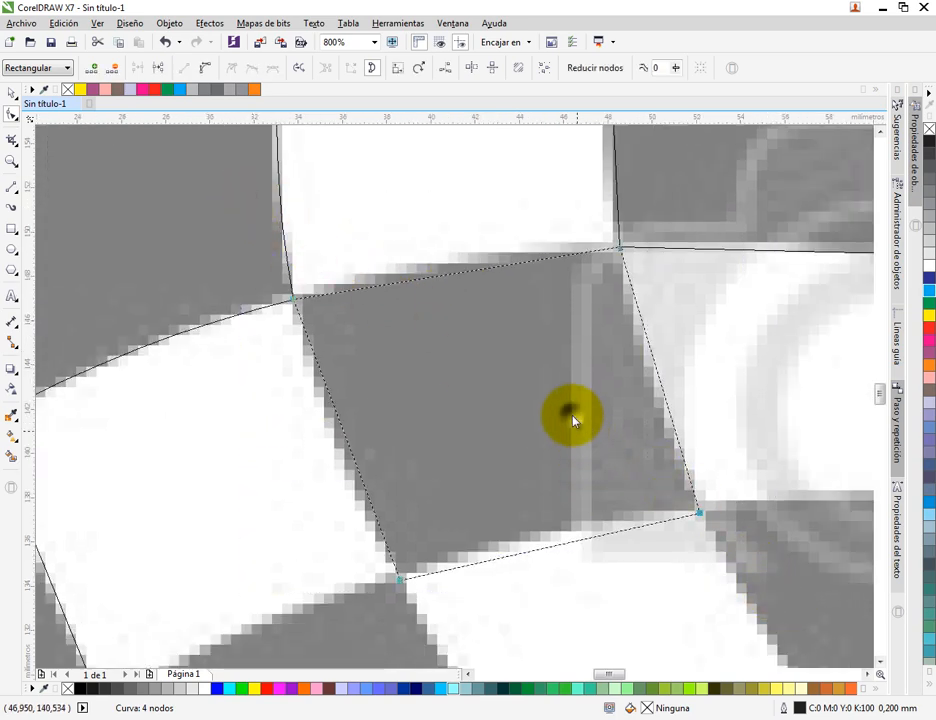
right_click(569, 413)
left_click(638, 477)
left_click(529, 332)
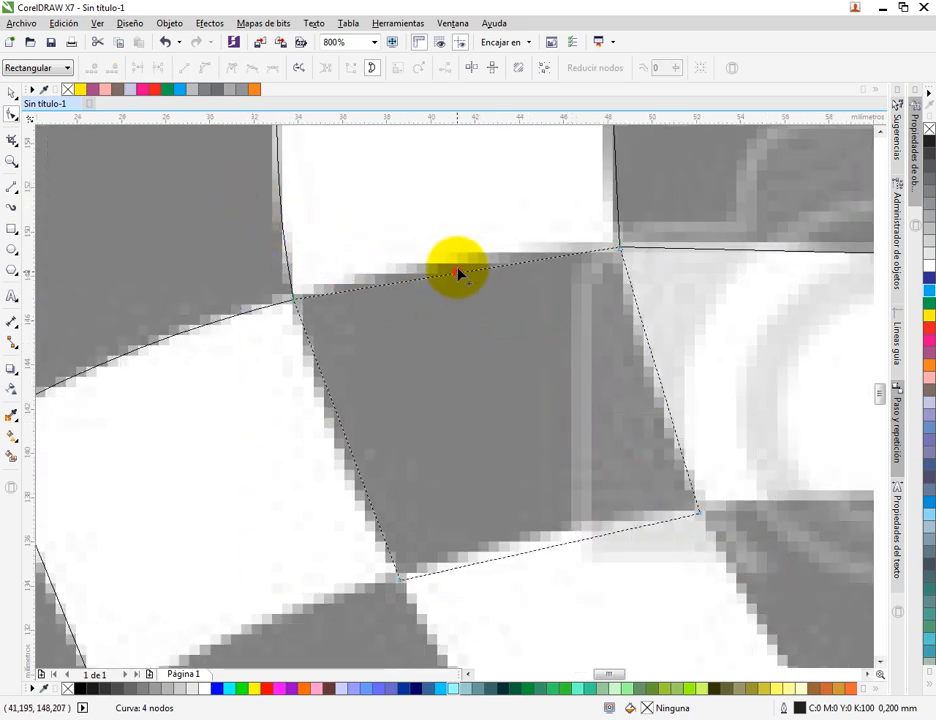
Bend that square's upper and left sides outward and its right and lower sides inward until they follow the gray edges
left_click_drag(457, 273, 440, 258)
left_click_drag(661, 383, 650, 386)
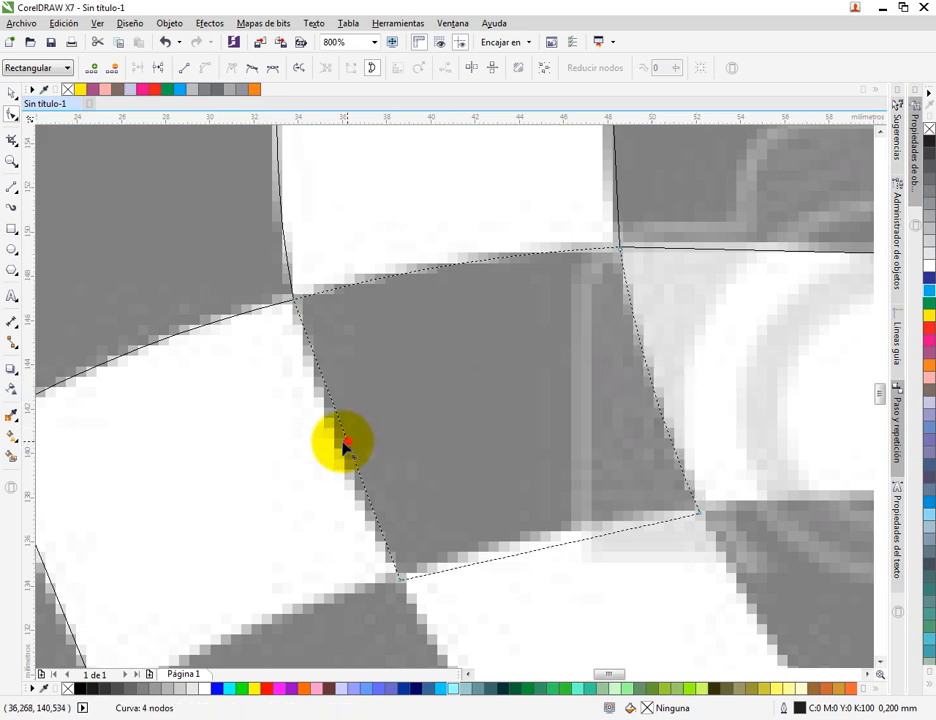
left_click_drag(346, 448, 333, 445)
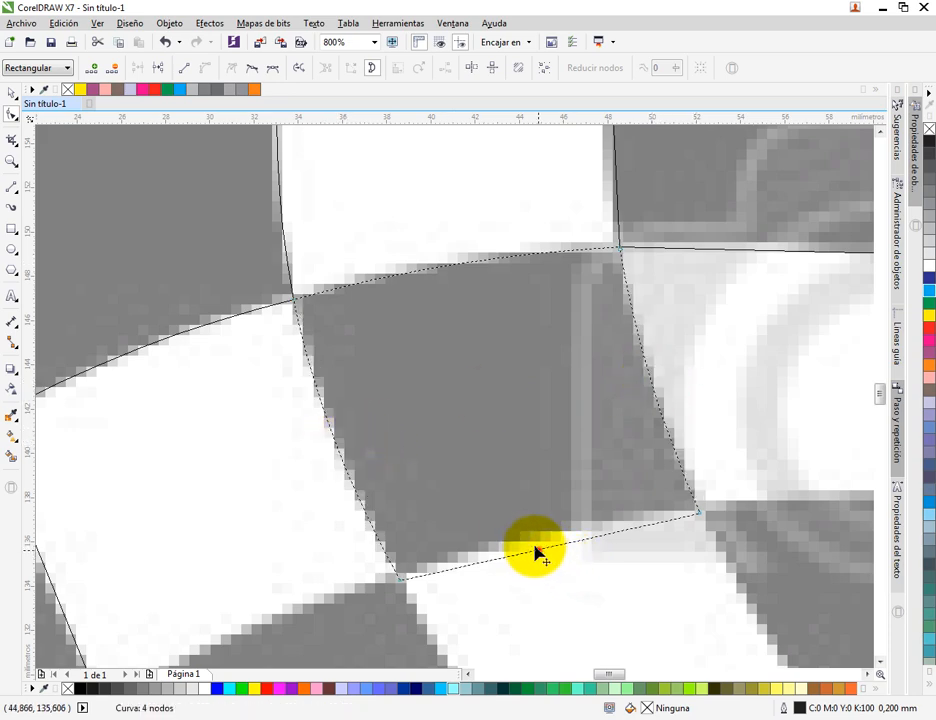
left_click_drag(536, 553, 527, 540)
scroll(464, 445, "down", 1)
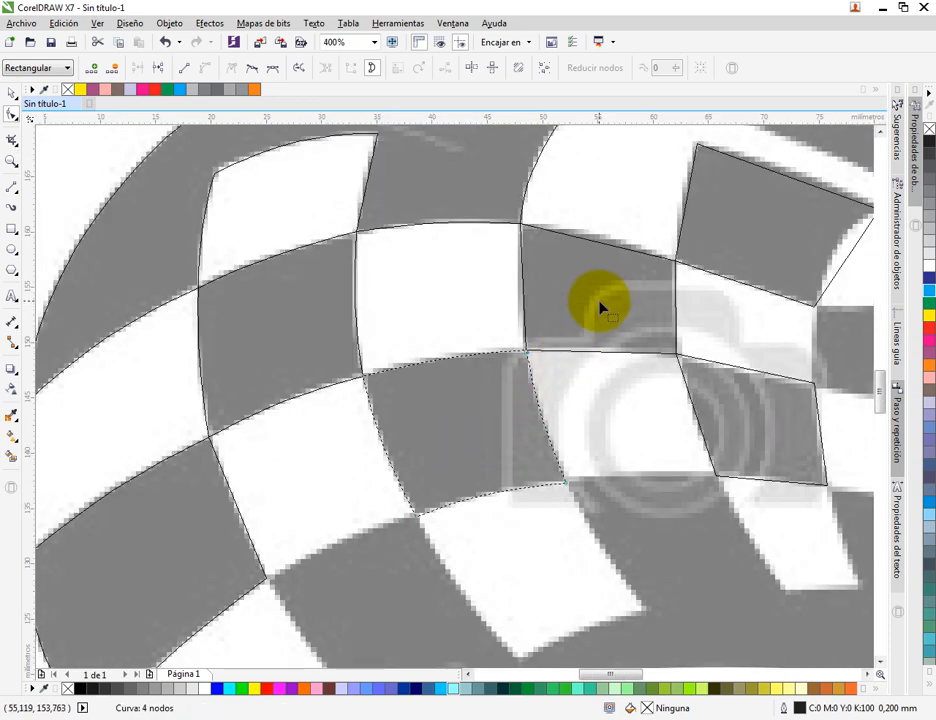
Convert the sides of the gray square diagonally up to the right to curves and bow its left, upper and lower sides onto the edges
left_click(547, 266)
left_click_drag(487, 178, 741, 390)
scroll(656, 283, "up", 1)
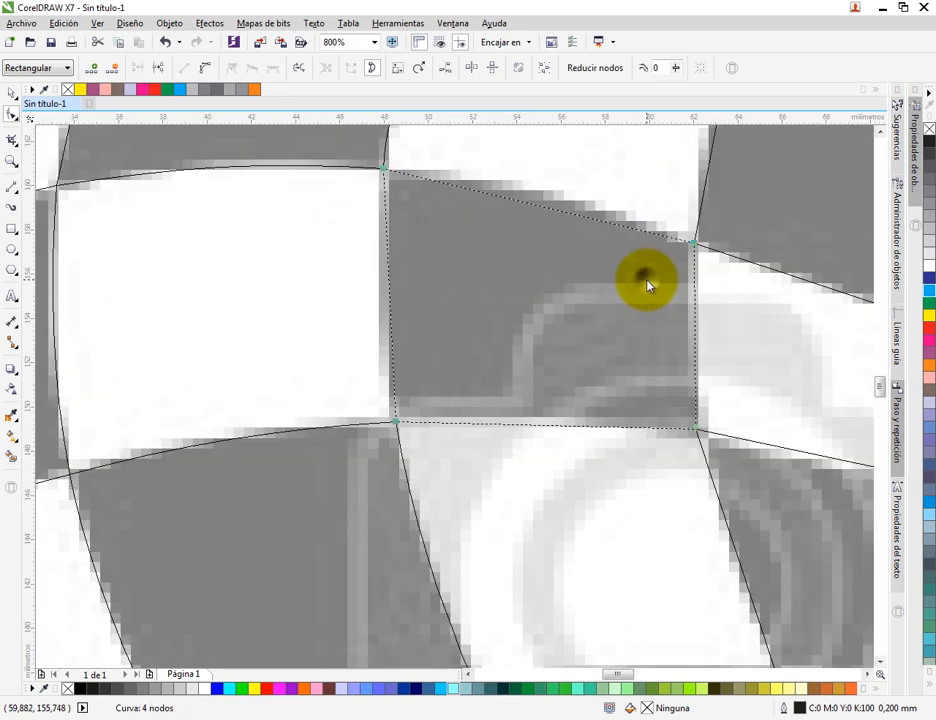
right_click(647, 286)
left_click(704, 344)
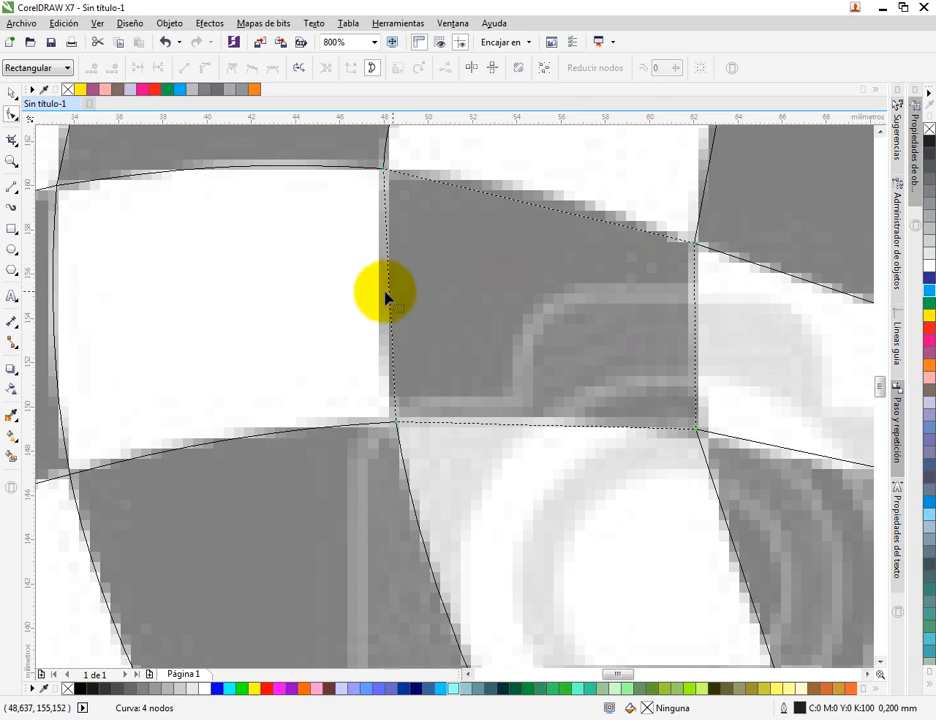
left_click_drag(388, 292, 380, 289)
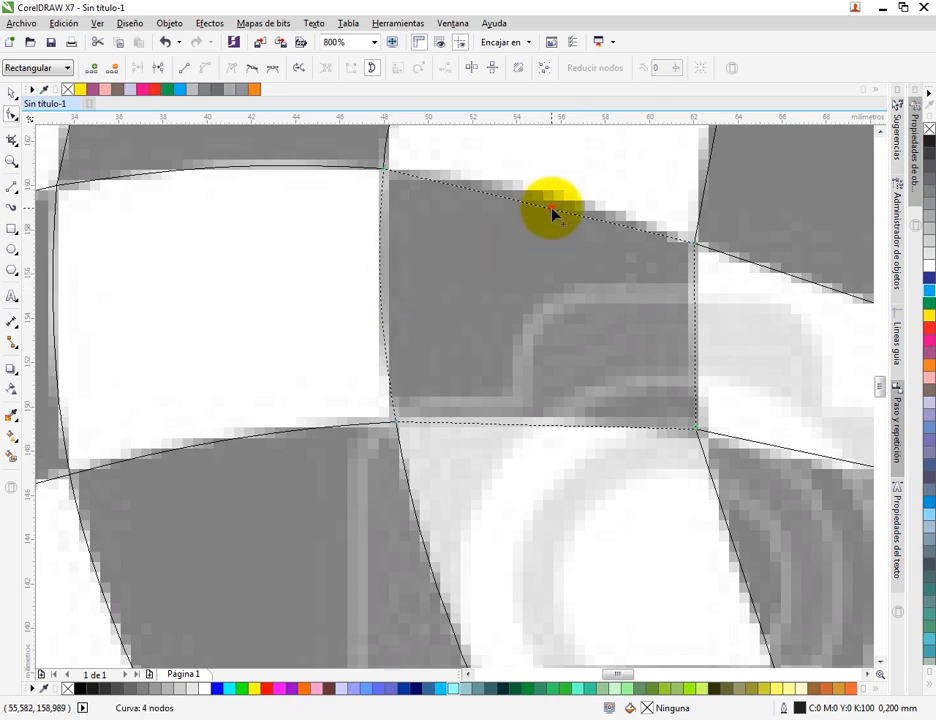
left_click_drag(551, 212, 547, 201)
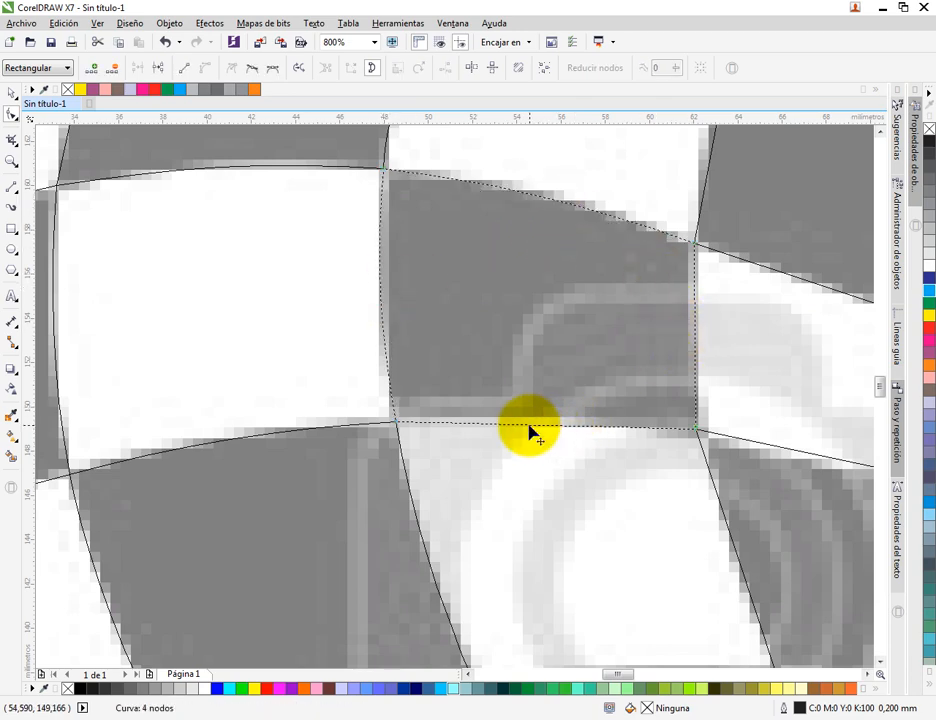
left_click_drag(529, 425, 521, 419)
Convert all four sides of the outline around the gray square beside the white curl from lines to curves
left_click_drag(643, 361, 413, 383)
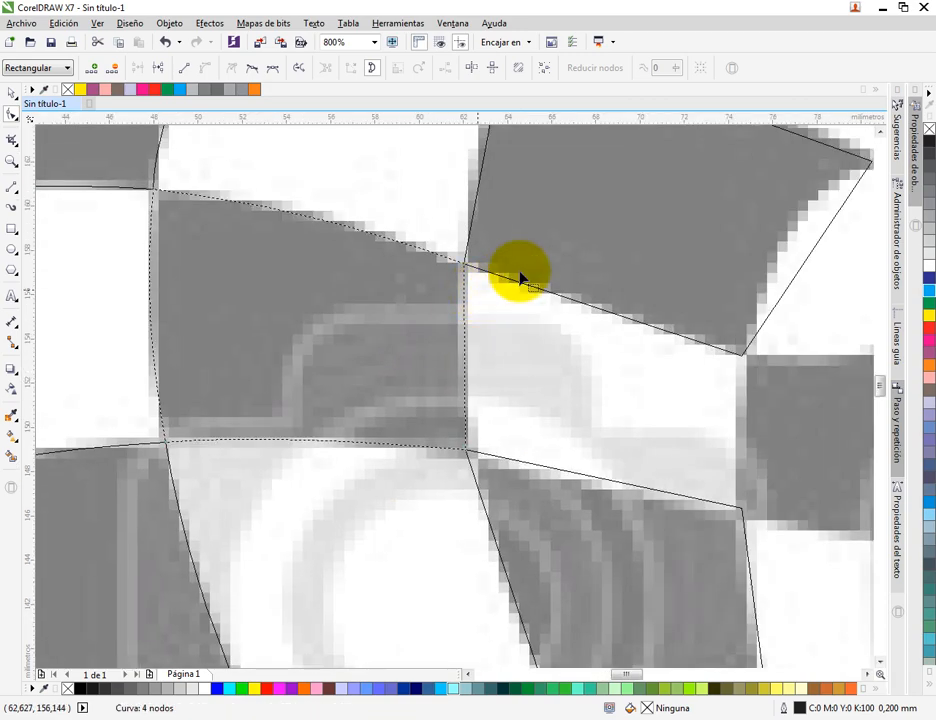
scroll(520, 271, "down", 1)
left_click_drag(522, 264, 474, 345)
left_click(505, 299)
left_click_drag(391, 200, 677, 424)
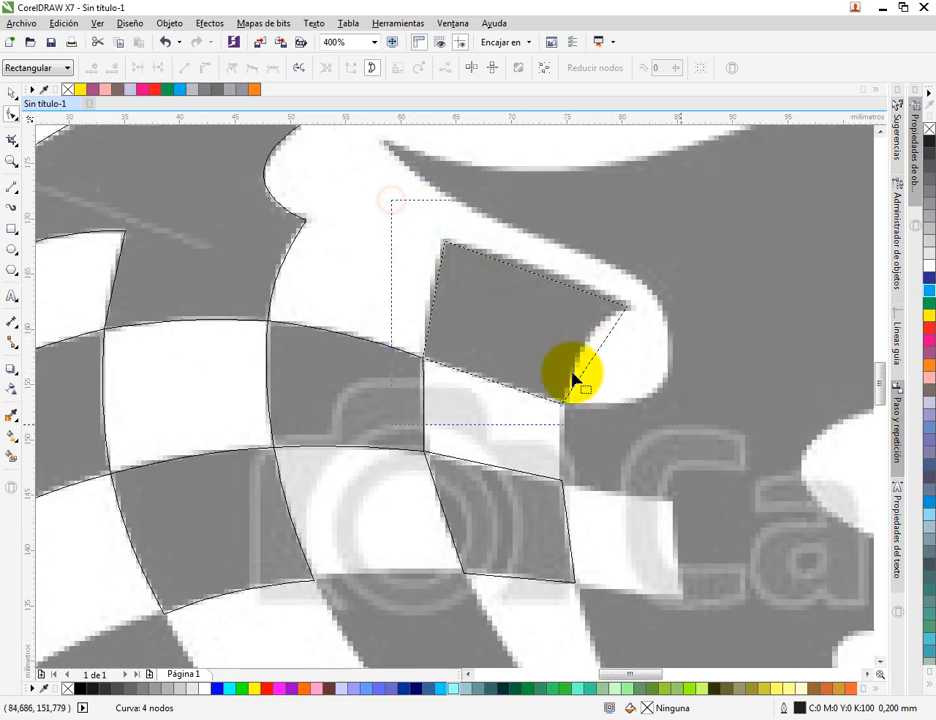
left_click_drag(573, 378, 547, 338)
scroll(547, 338, "up", 1)
right_click(547, 334)
left_click(607, 395)
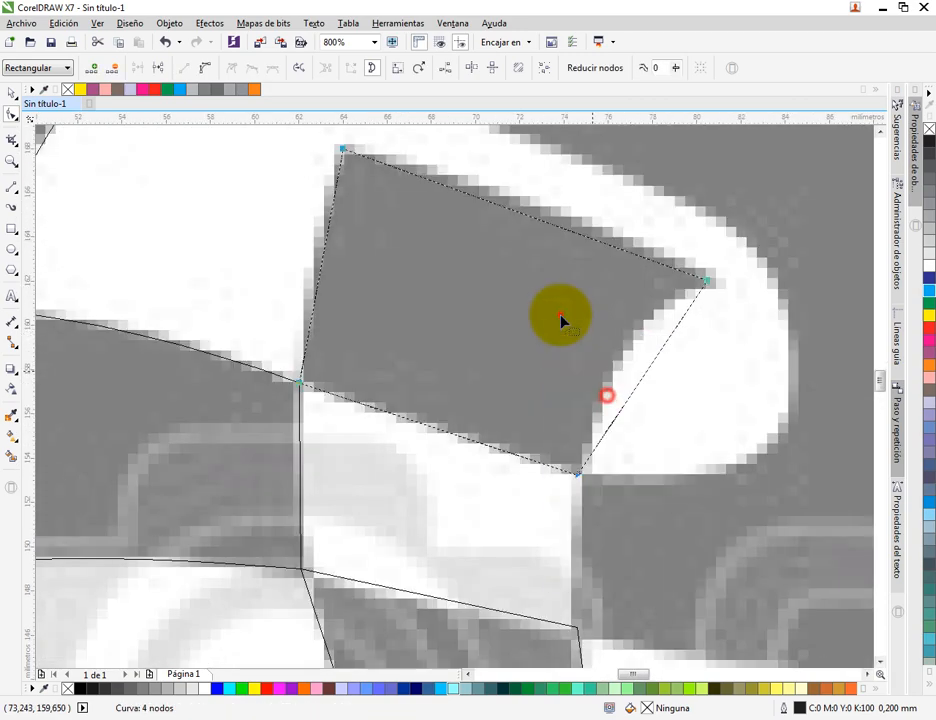
left_click(560, 318)
Curve the side facing the white curl inward, and bow the upper, left and lower sides slightly onto the gray square's edges
left_click_drag(651, 371, 628, 352)
left_click_drag(534, 216, 534, 205)
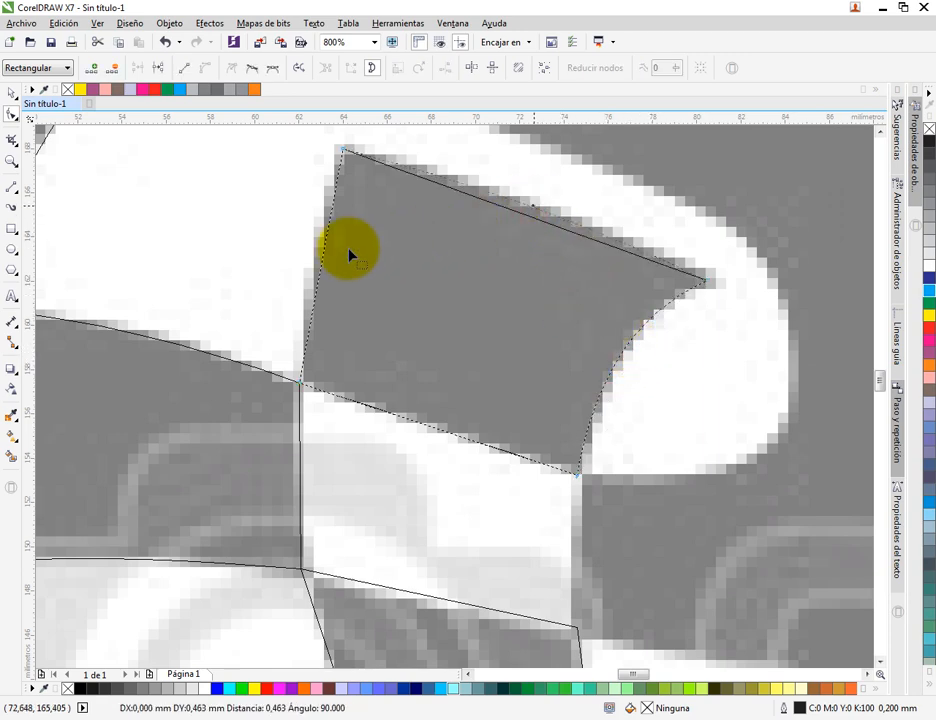
left_click_drag(323, 258, 318, 255)
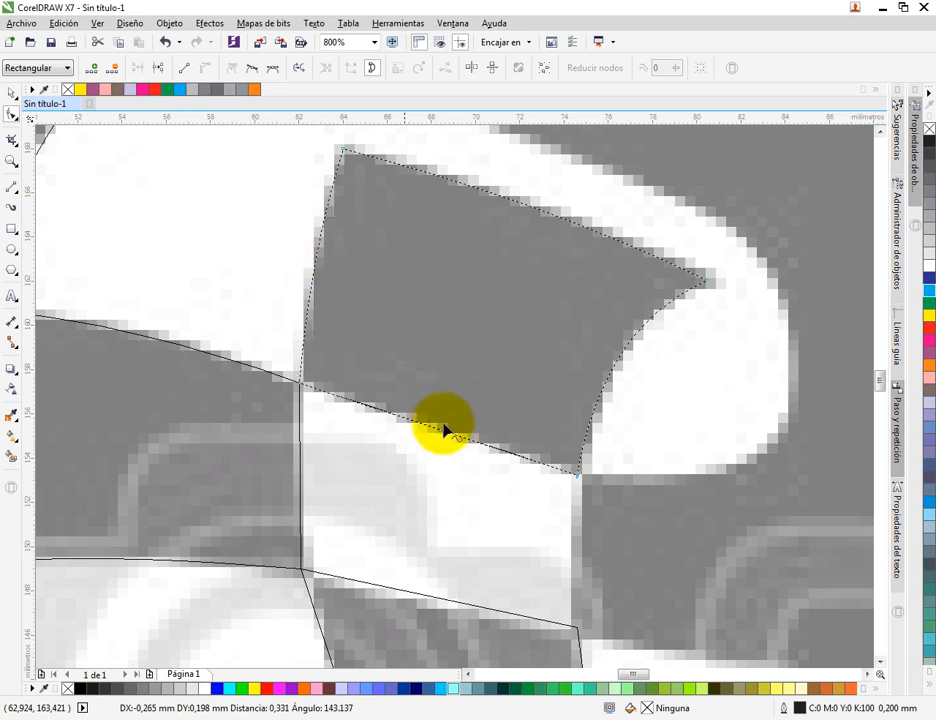
left_click_drag(437, 432, 432, 428)
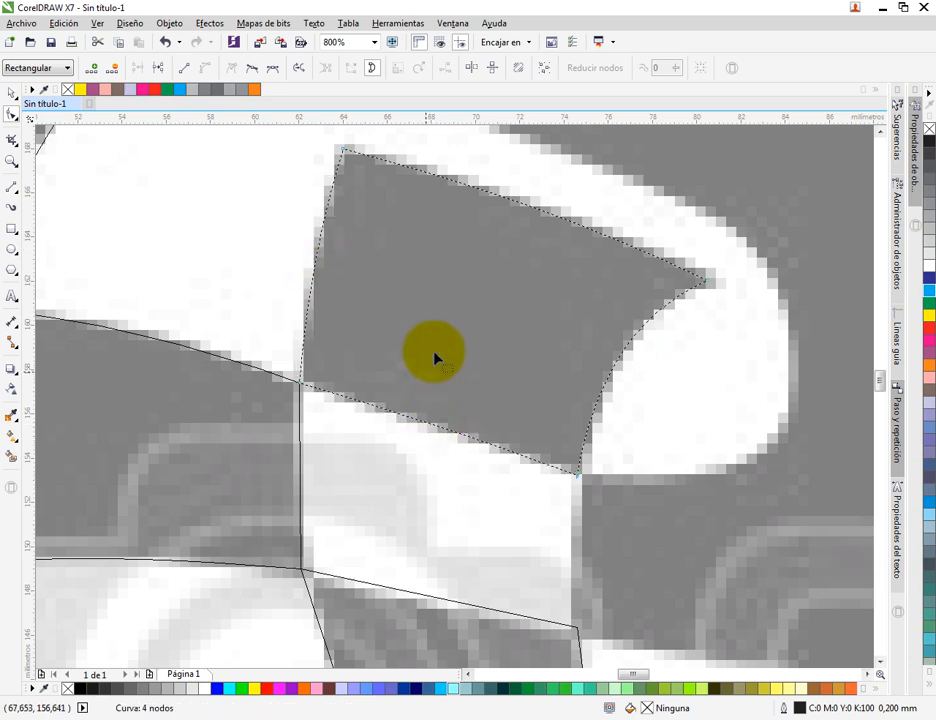
Convert all four sides of the outline around the gray square below the one at the white curl to curves
scroll(510, 334, "down", 2)
left_click(488, 392)
left_click_drag(389, 328, 621, 518)
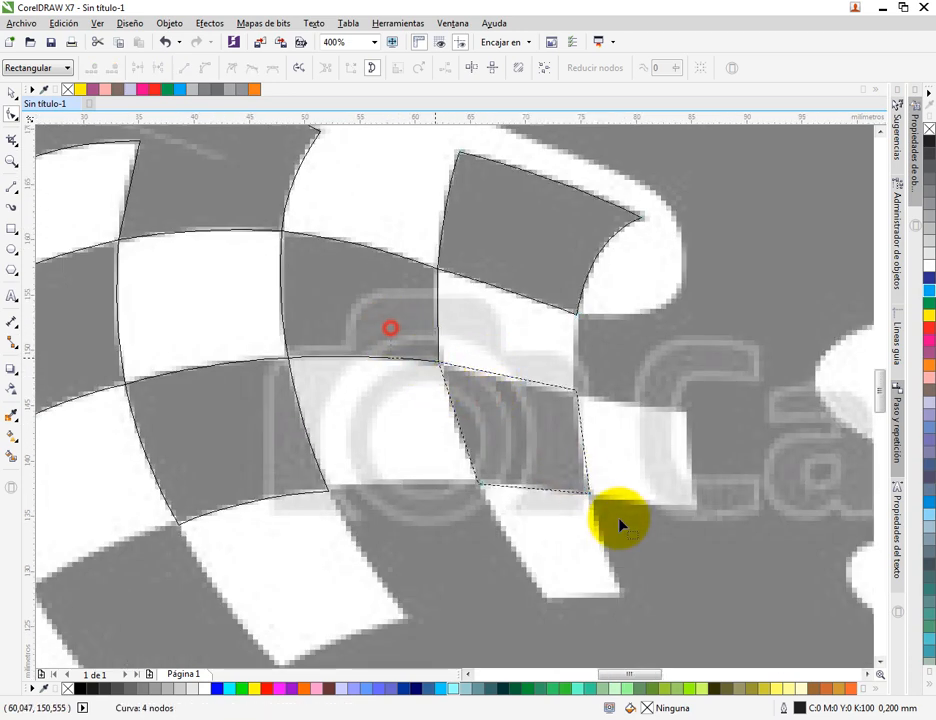
right_click(543, 410)
left_click(572, 486)
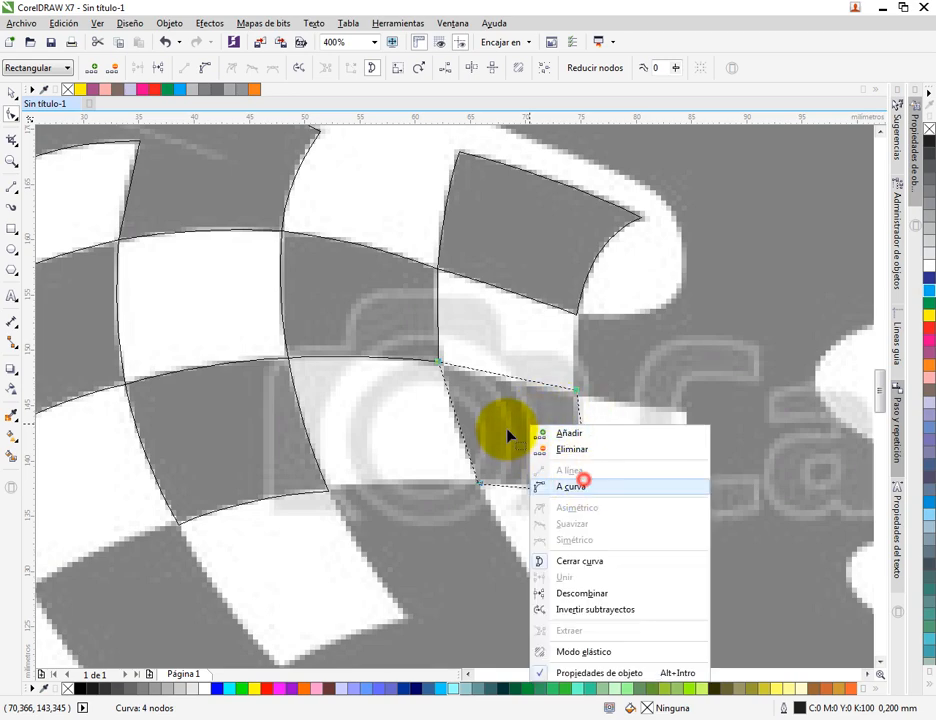
scroll(545, 415, "up", 2)
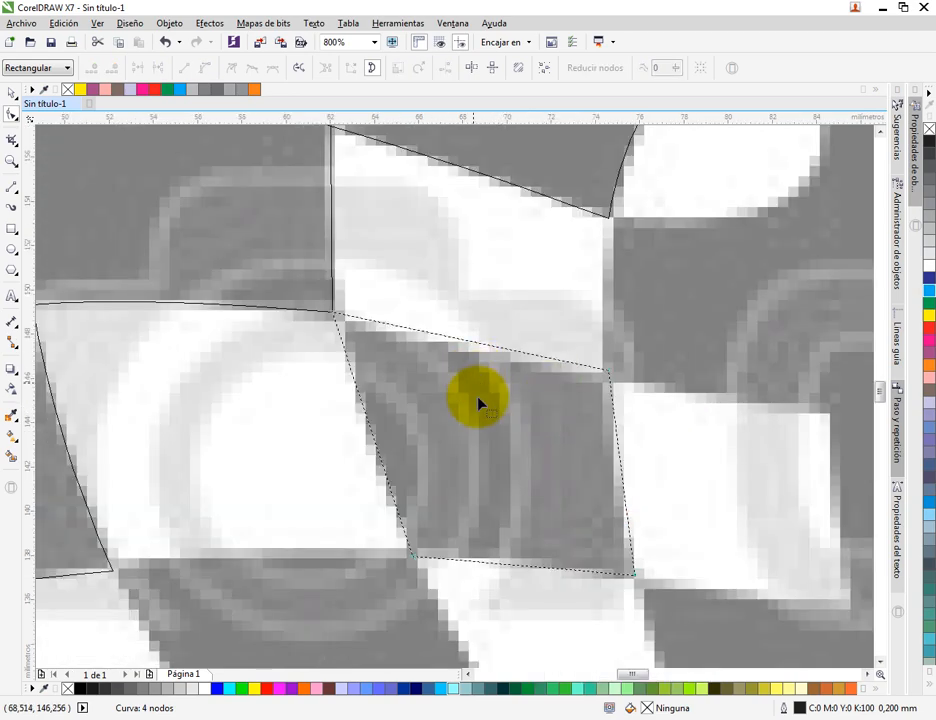
Examine the traced gray squares and the untraced parts of the flame at several magnifications
scroll(481, 382, "down", 2)
scroll(512, 369, "down", 1)
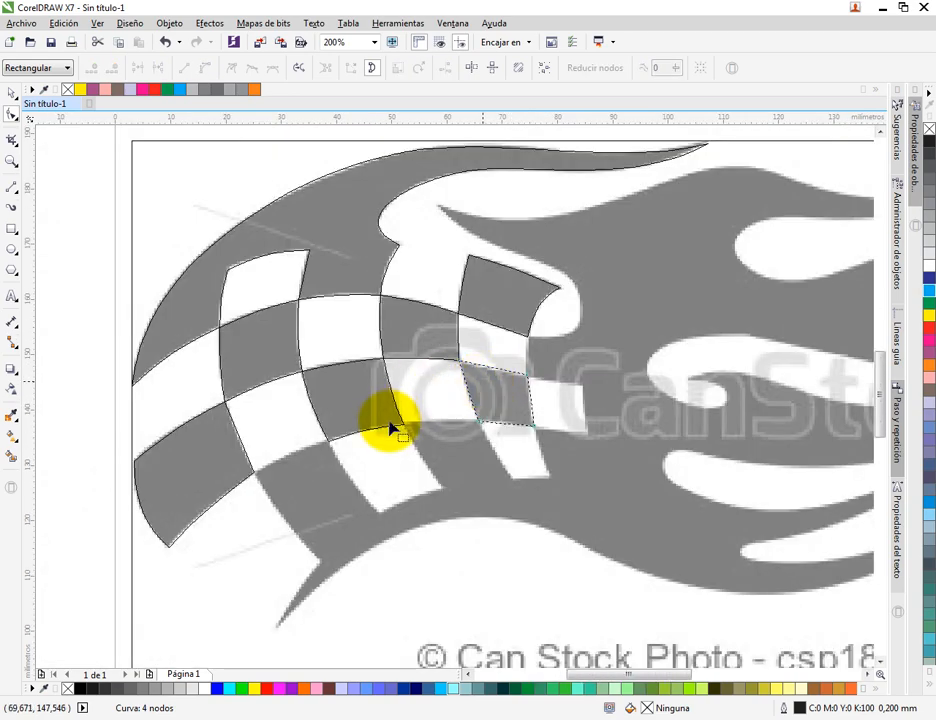
left_click(11, 187)
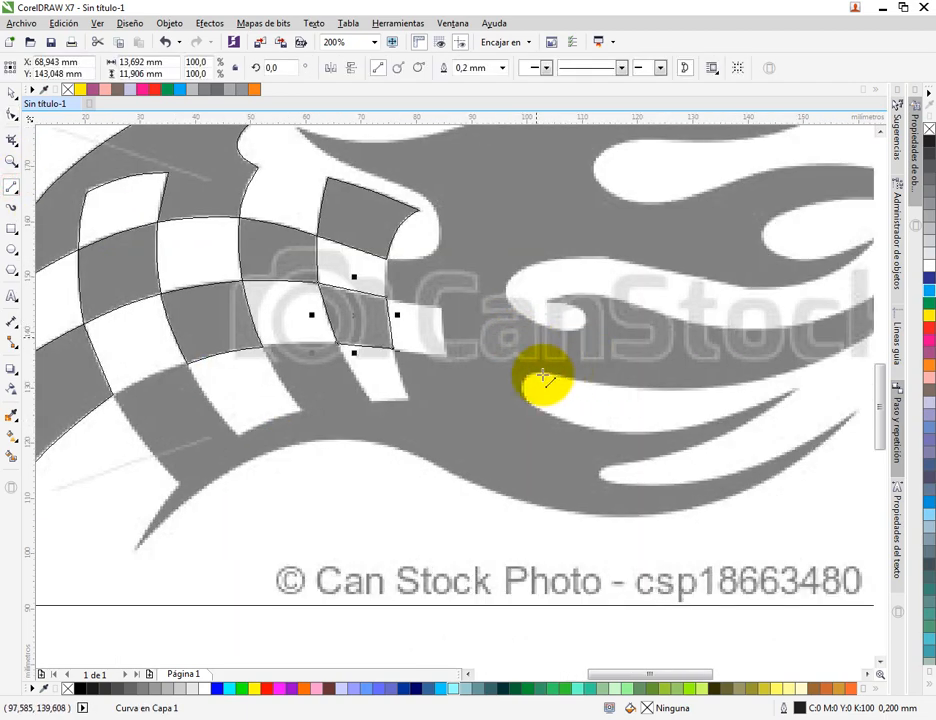
scroll(620, 300, "down", 1)
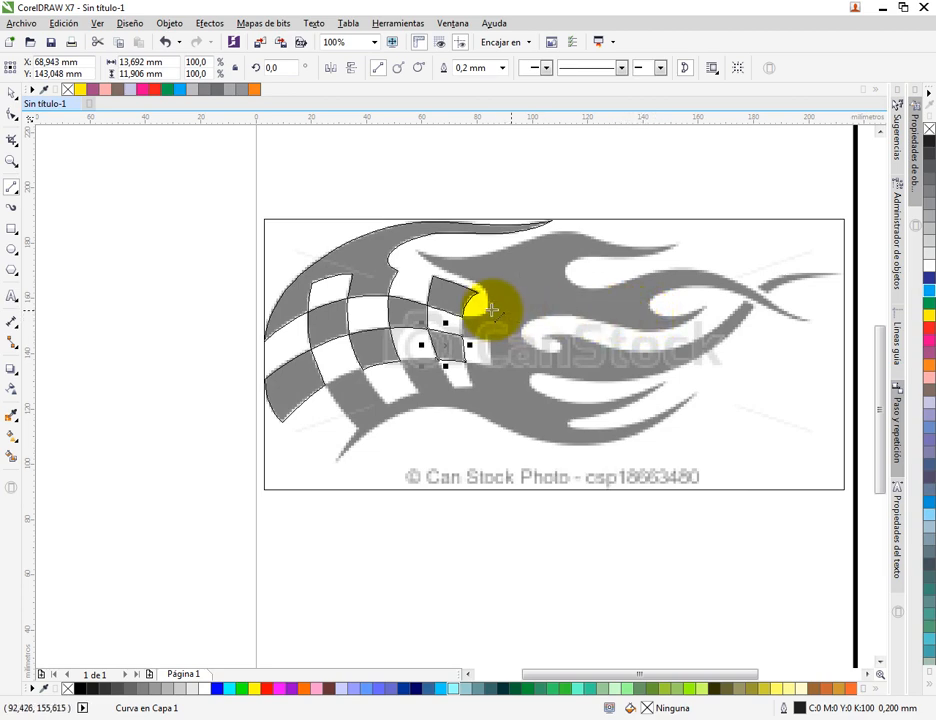
scroll(395, 290, "up", 1)
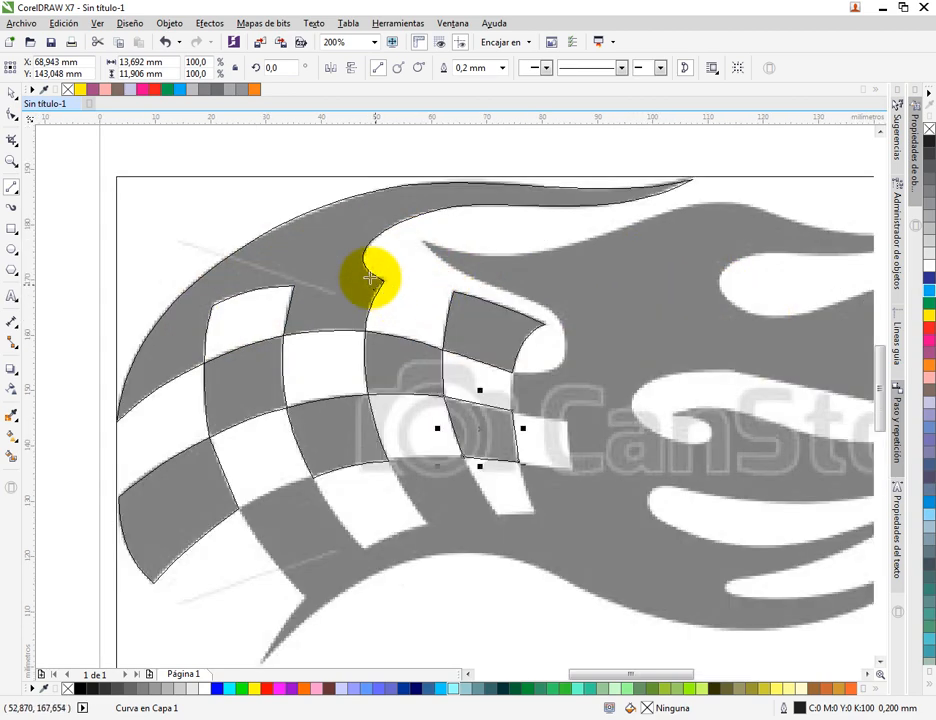
left_click_drag(352, 263, 446, 281)
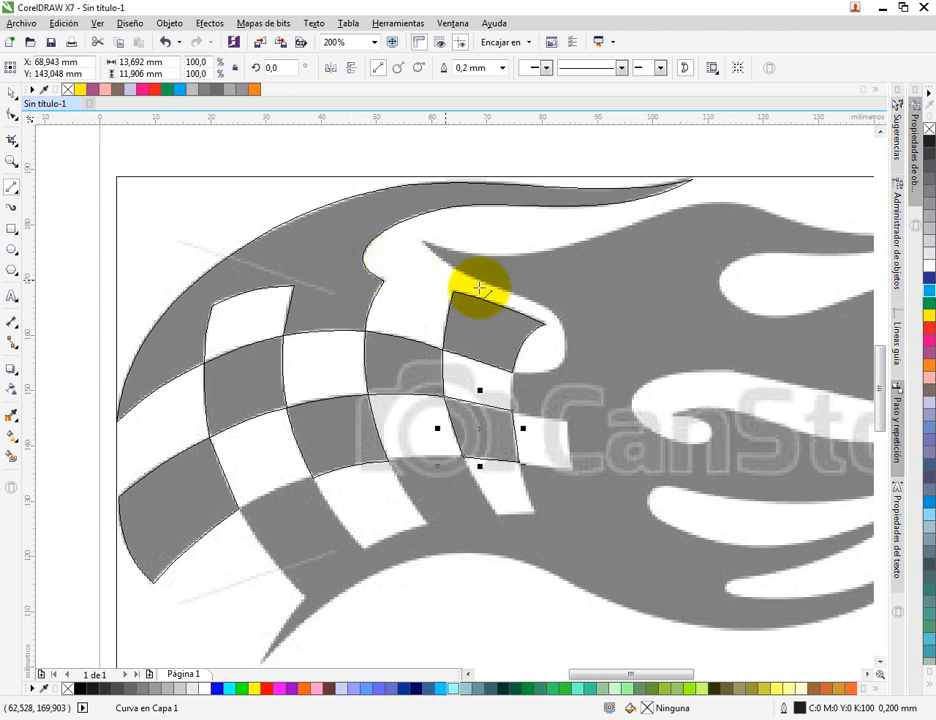
left_click_drag(391, 435, 461, 385)
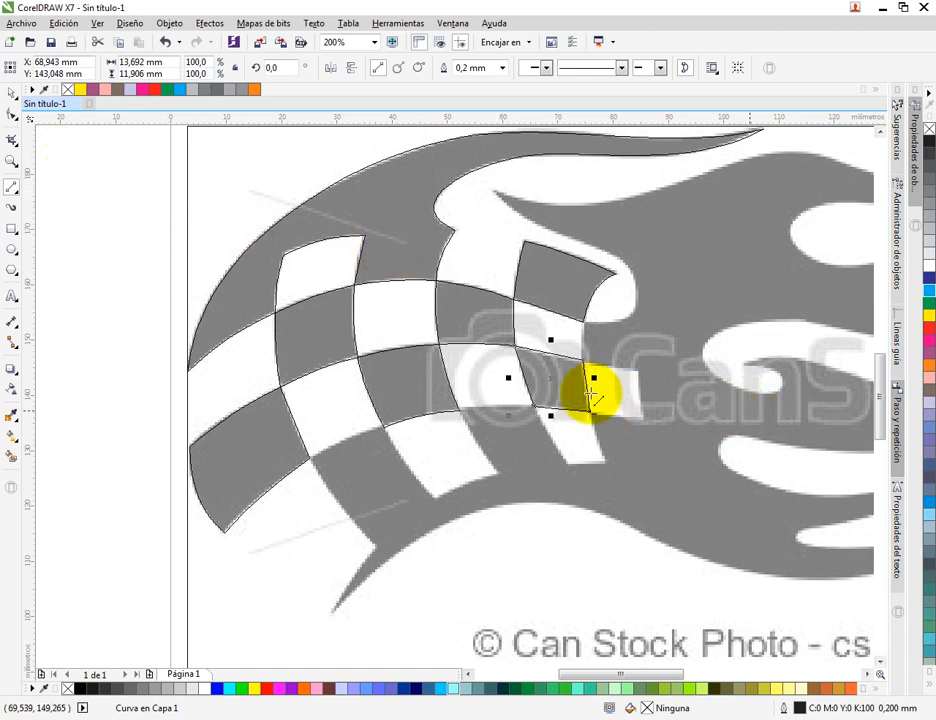
scroll(573, 392, "down", 2)
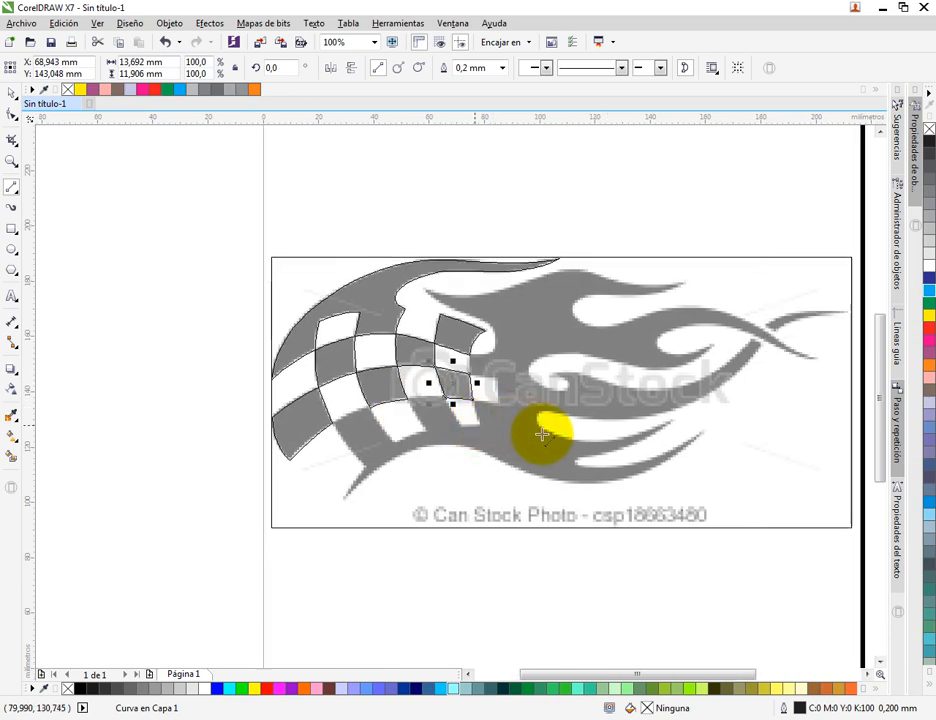
With the 3-Point Curve tool, draw a curve about 14 mm long from the flame's lower-left tip up to the notch, fitted to the edge
left_click(14, 189)
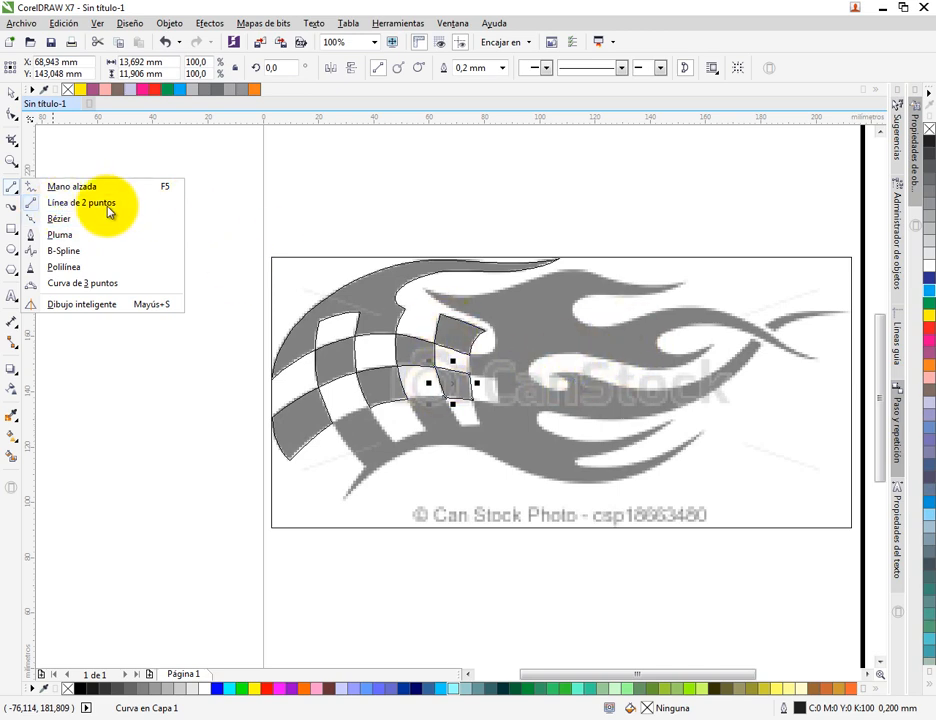
left_click(79, 285)
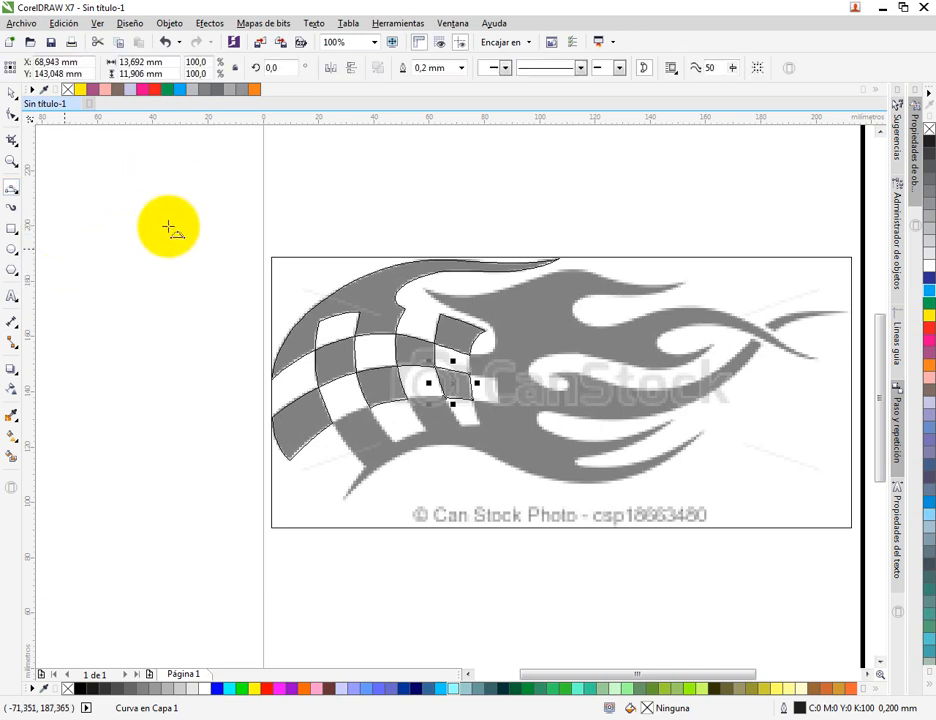
scroll(350, 420, "up", 1)
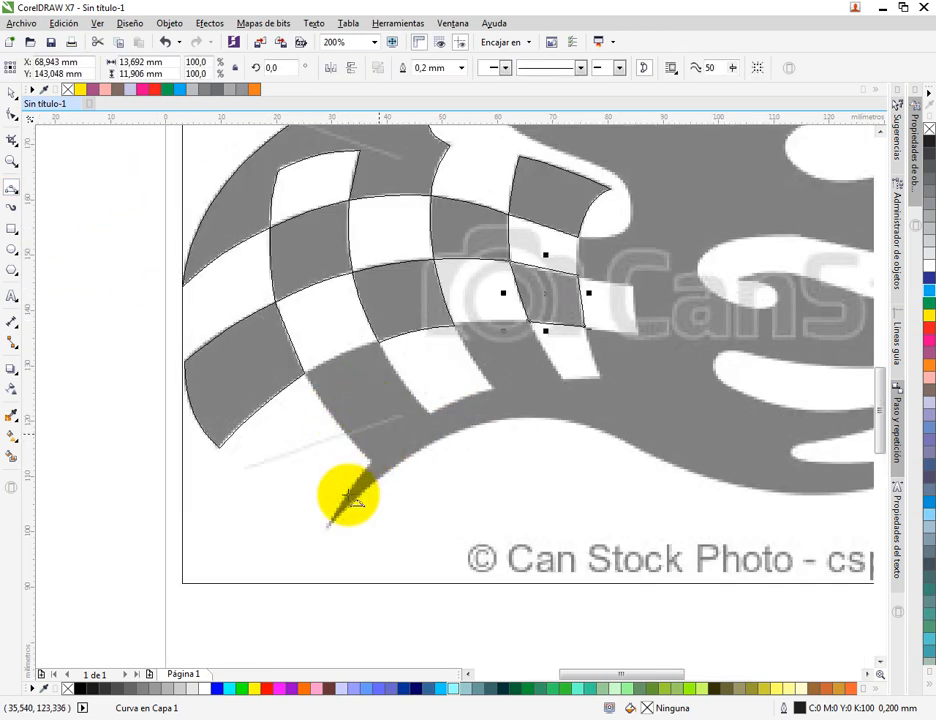
scroll(340, 512, "up", 1)
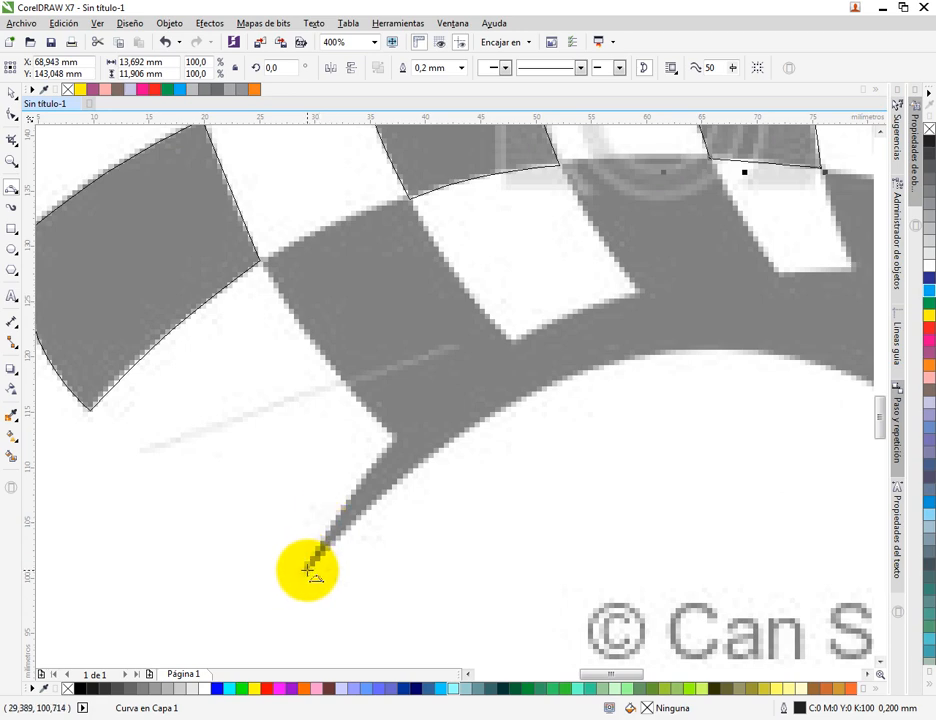
left_click_drag(307, 570, 395, 438)
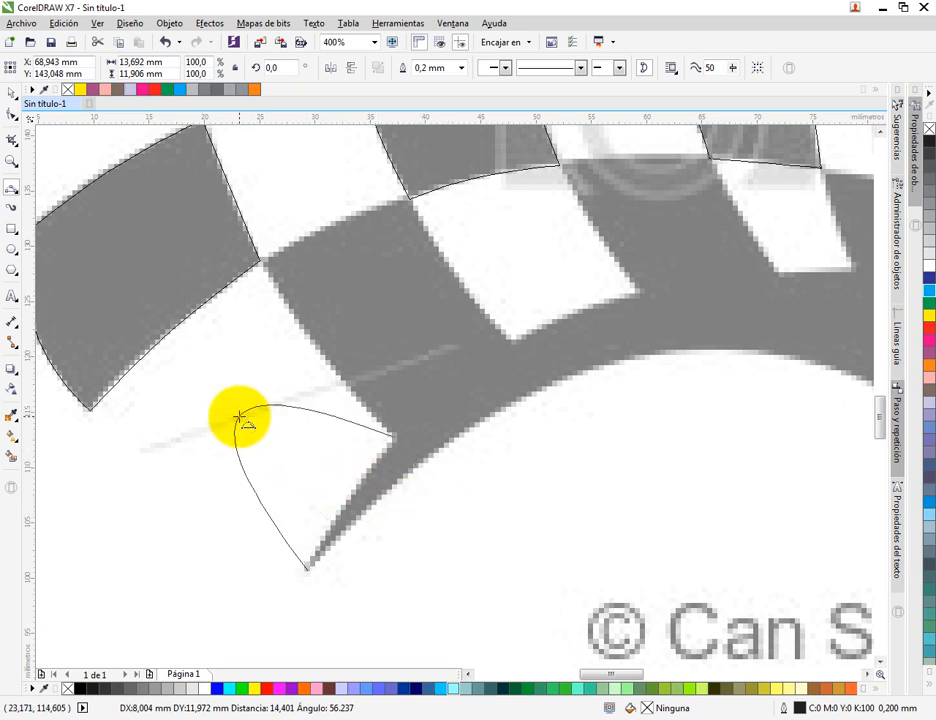
left_click(295, 495)
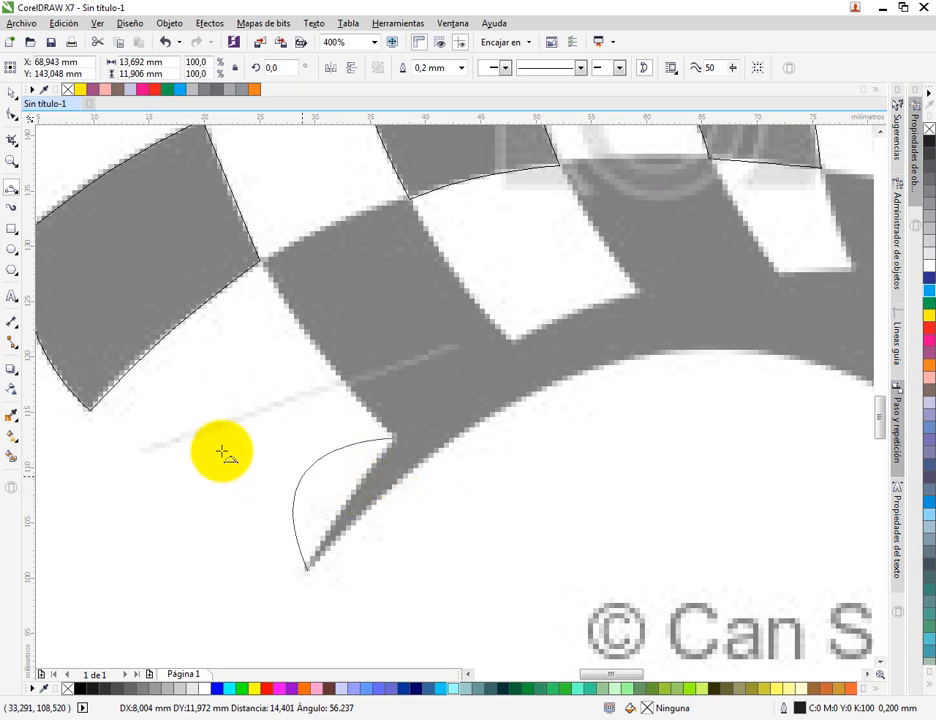
left_click(316, 462)
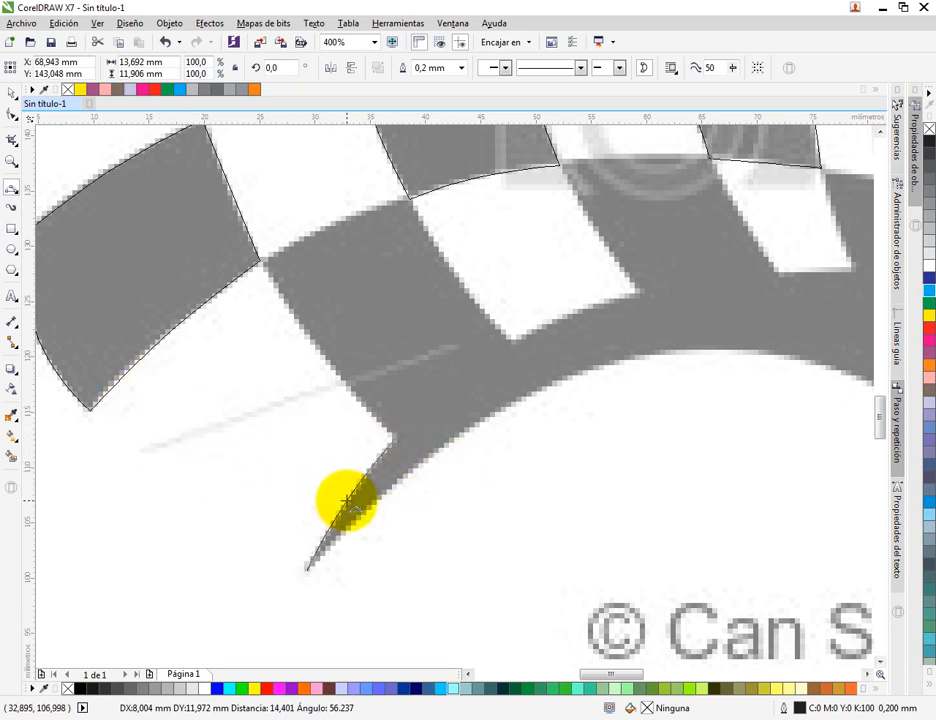
left_click(347, 501)
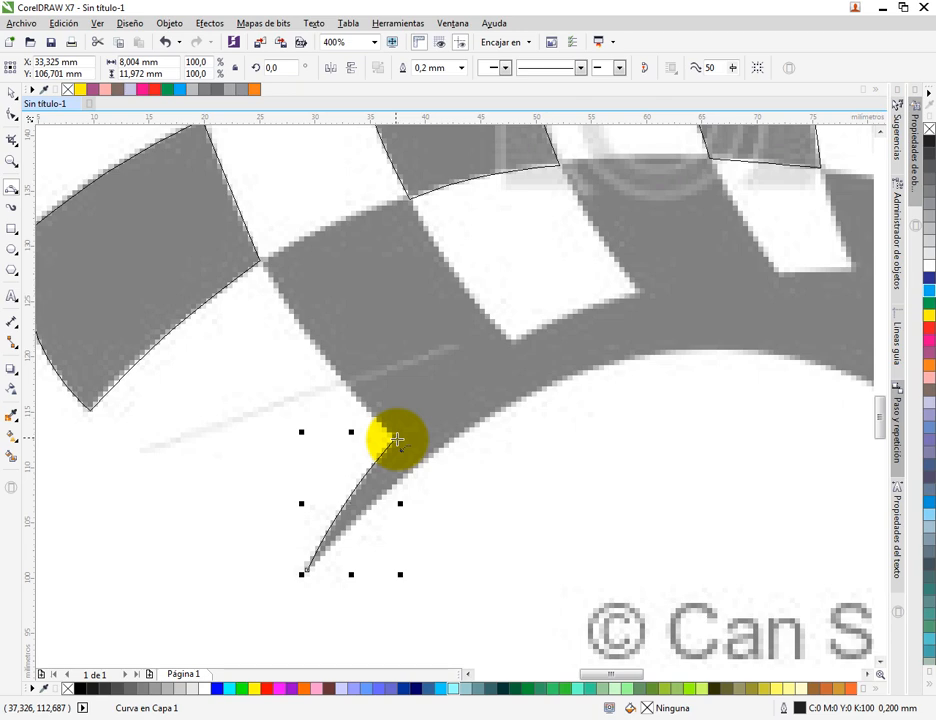
Continue the outline from the notch with 3-point curves along the left and upper sides of the lowest gray square
left_click_drag(397, 440, 260, 265)
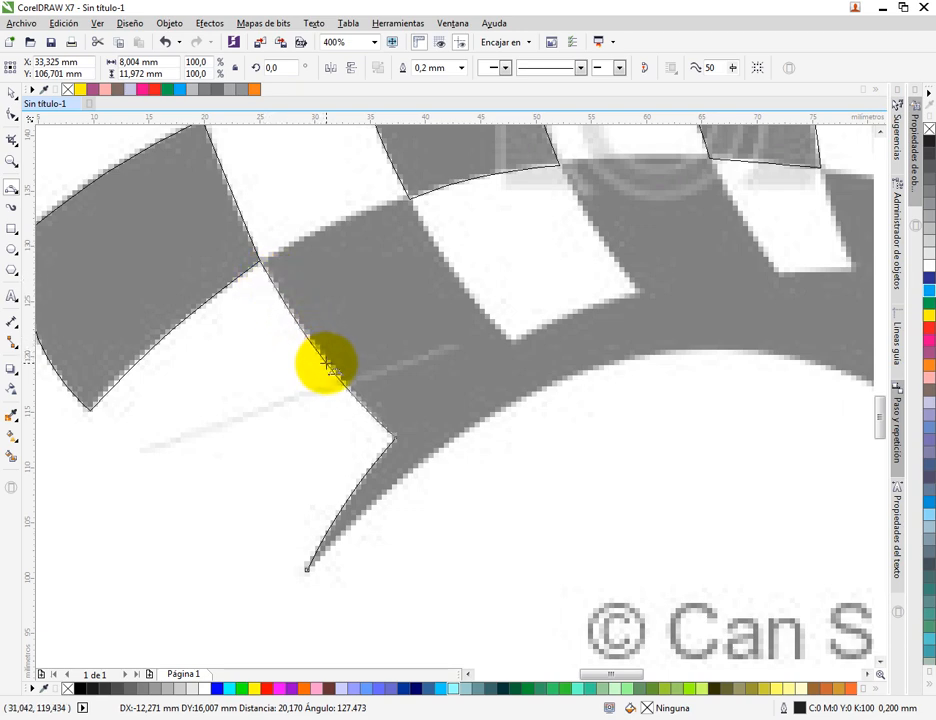
left_click(326, 362)
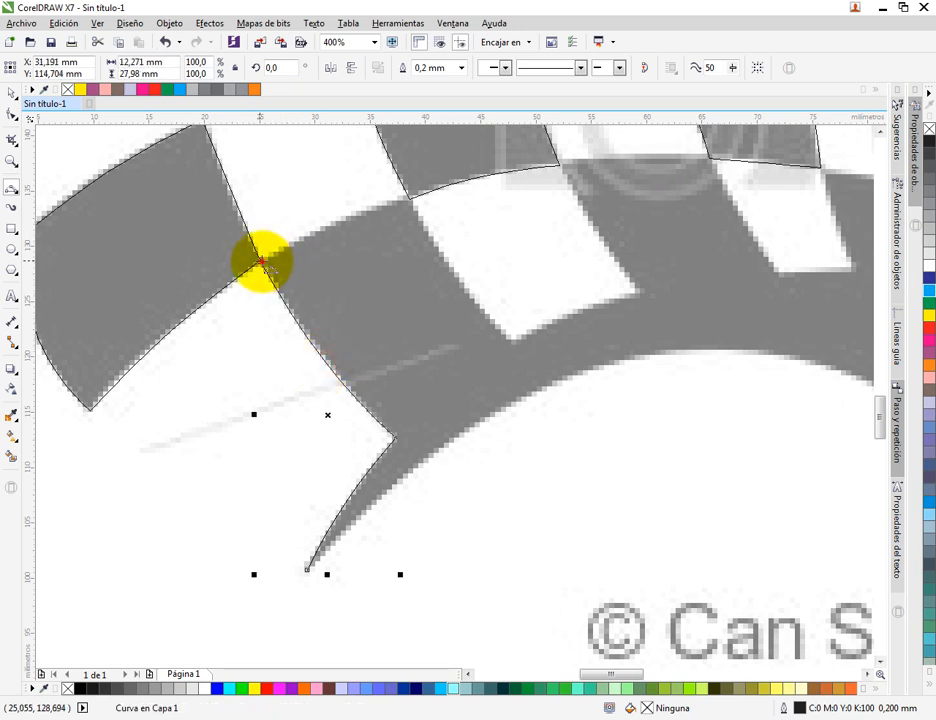
left_click(262, 262)
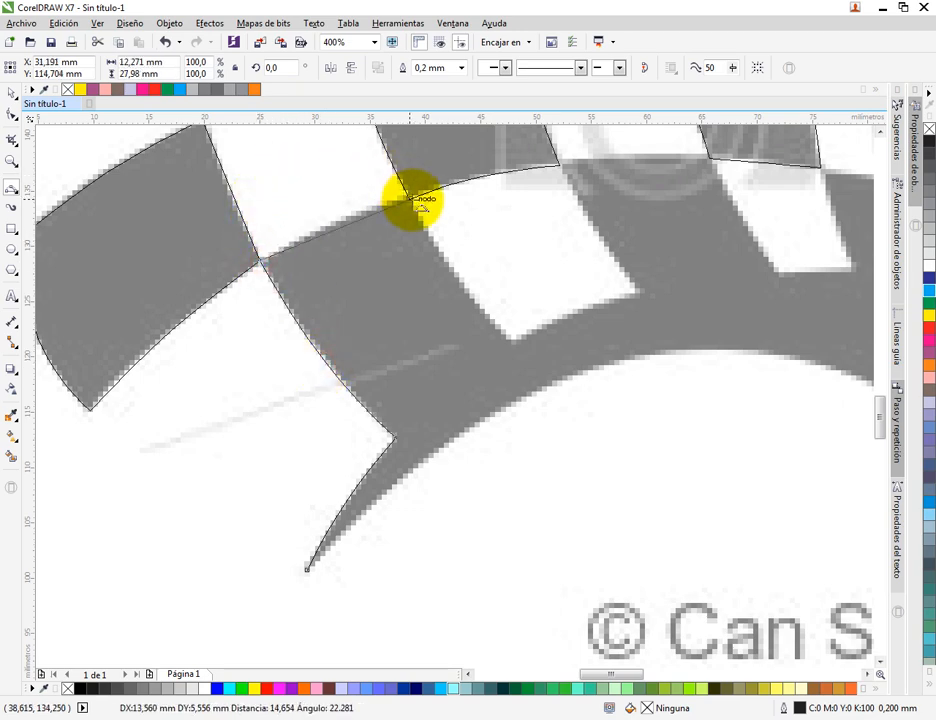
left_click_drag(409, 198, 338, 217)
left_click(409, 198)
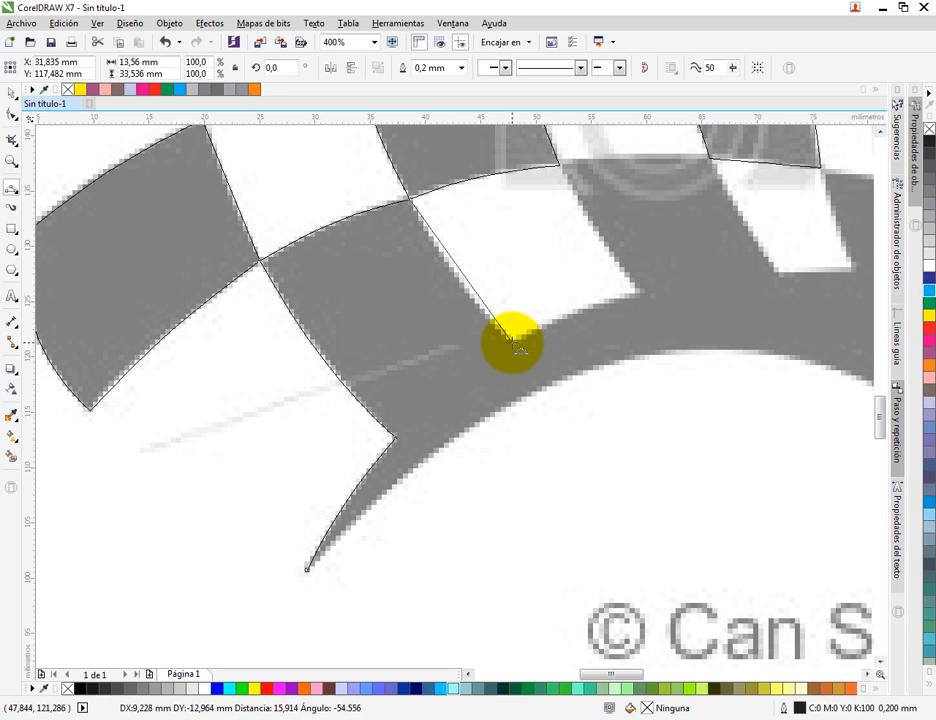
Continue the outline with 3-point curves down, under and back up the white square beside the lowest gray square
left_click(512, 342)
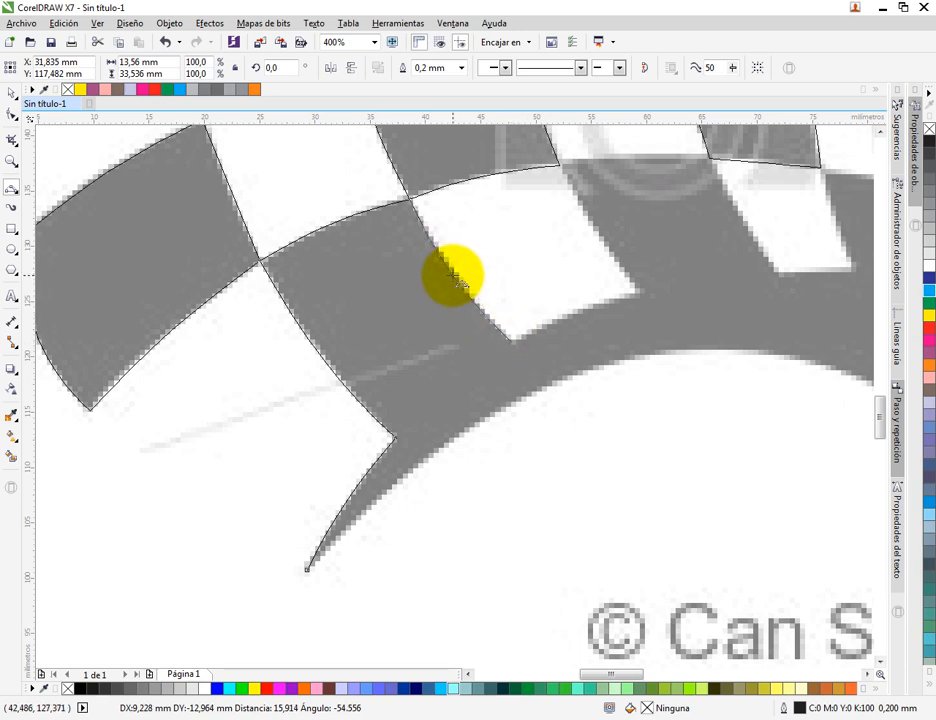
double_click(453, 273)
left_click(509, 342)
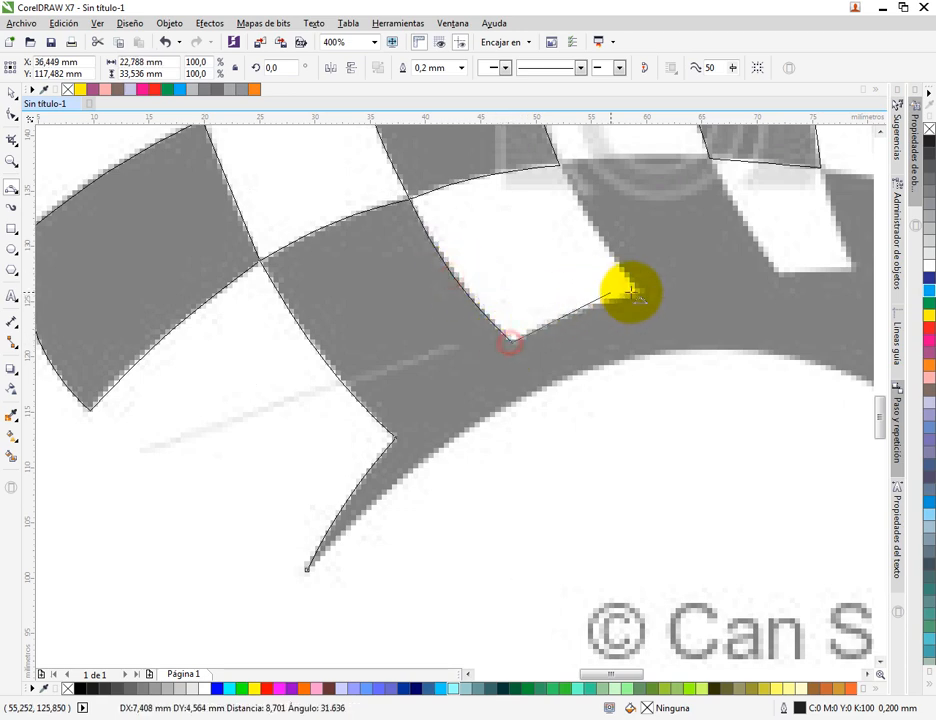
left_click_drag(636, 292, 580, 308)
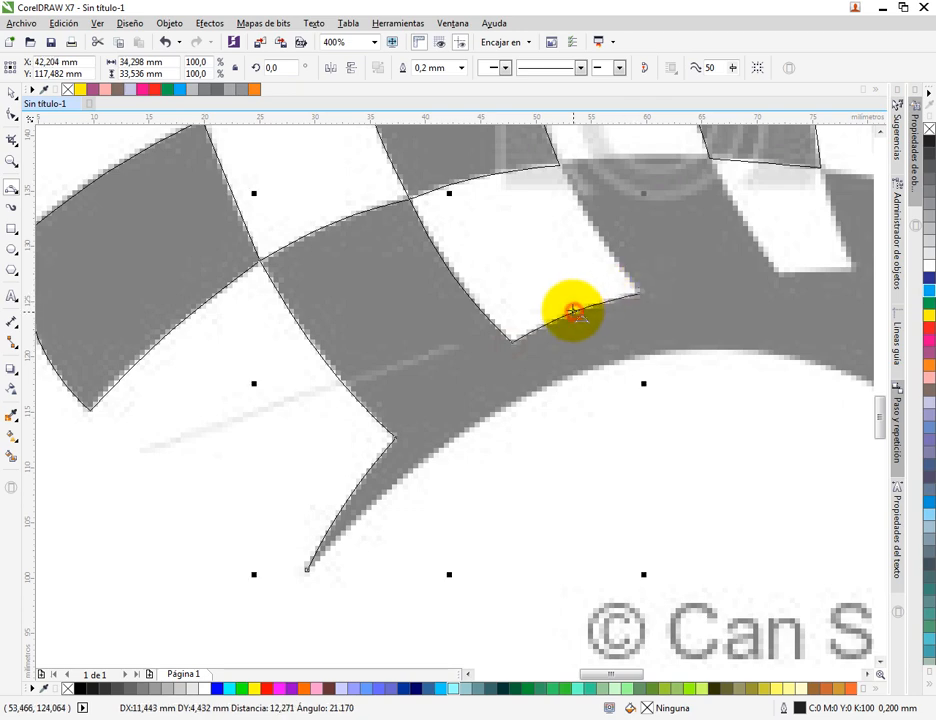
scroll(480, 340, "down", 1)
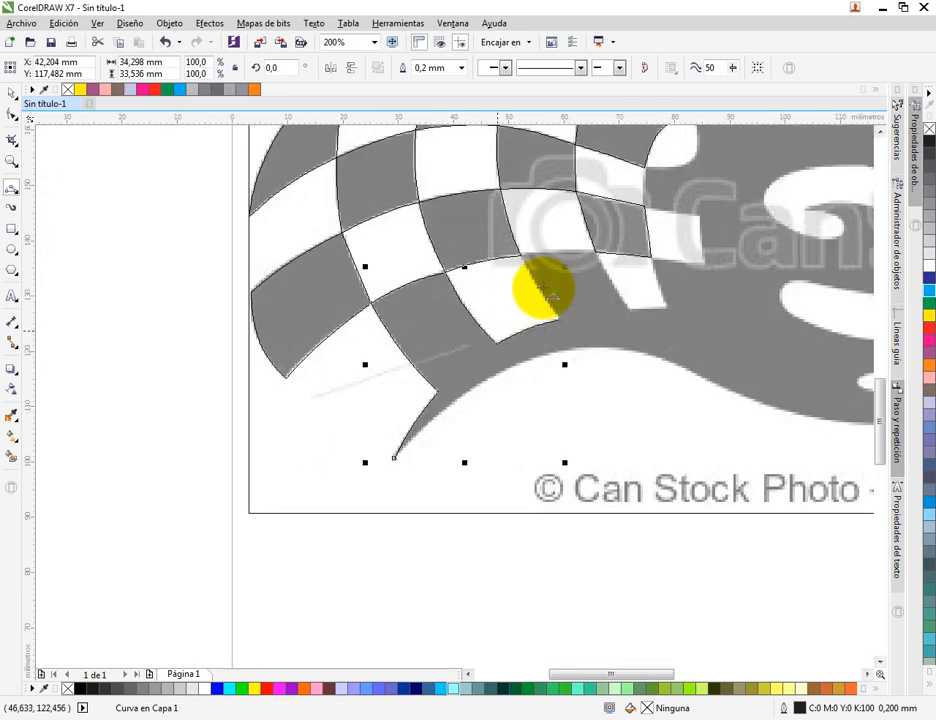
scroll(540, 303, "up", 1)
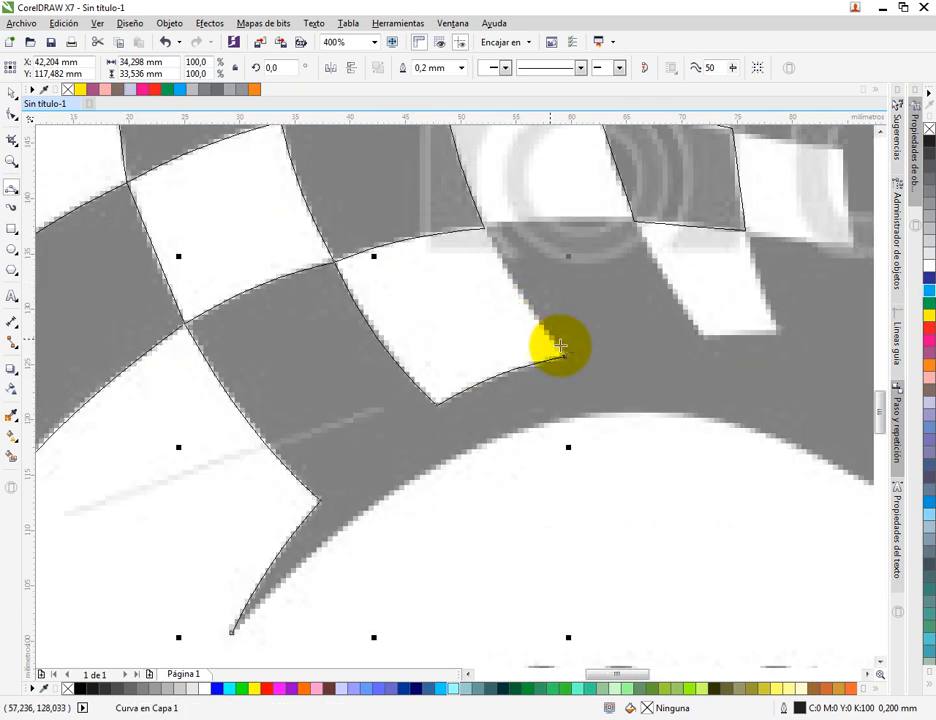
left_click(485, 228)
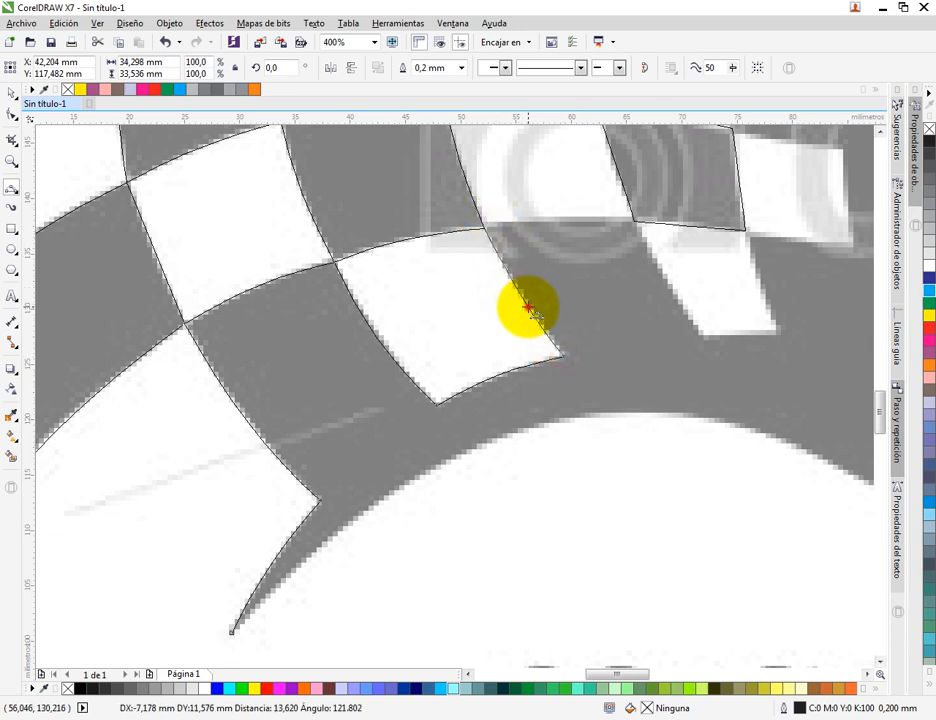
left_click(528, 307)
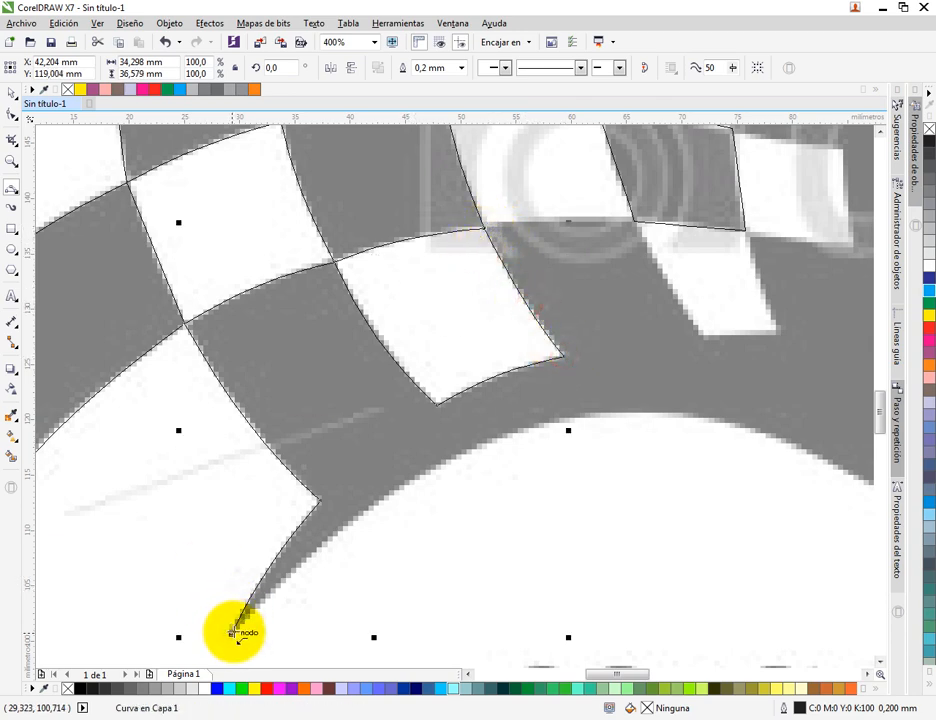
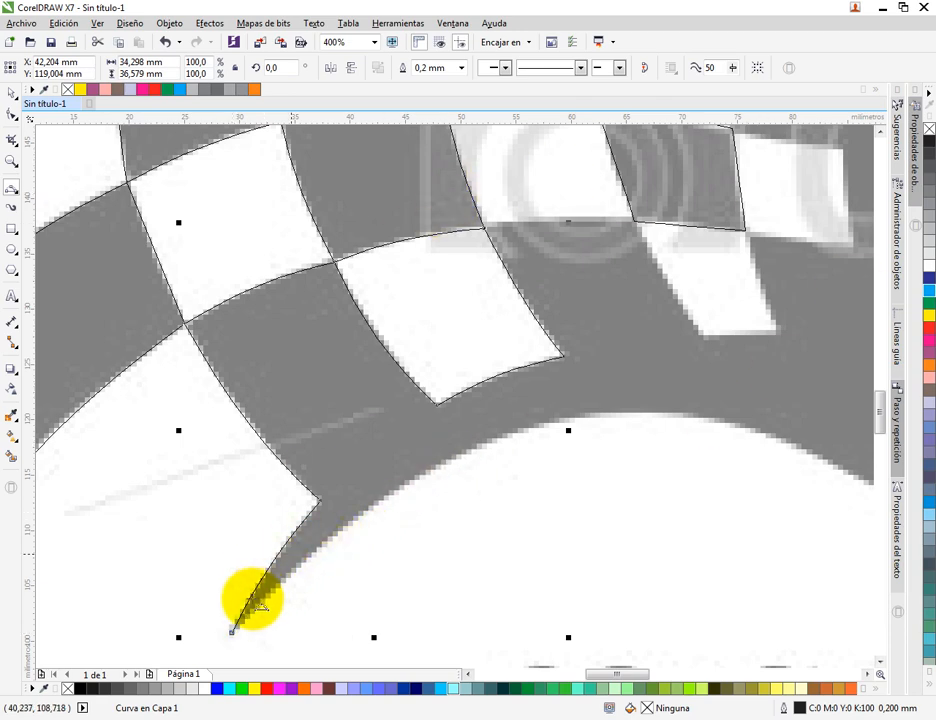
Continue the outline along the next gray square's upper edge and around the left, lower and right sides of the narrow white square
left_click(632, 219)
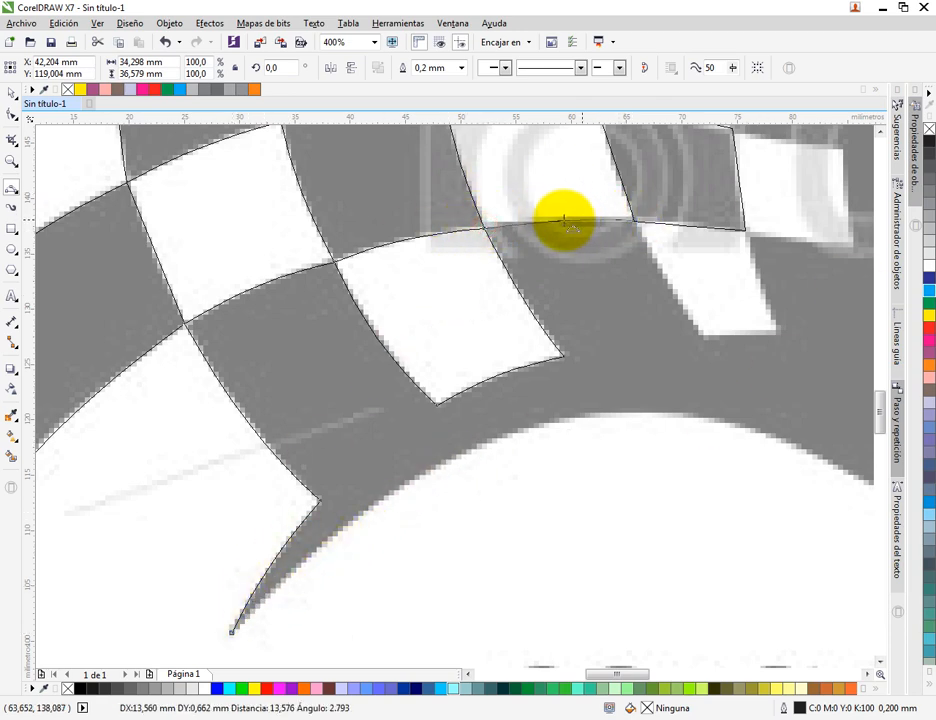
left_click(633, 221)
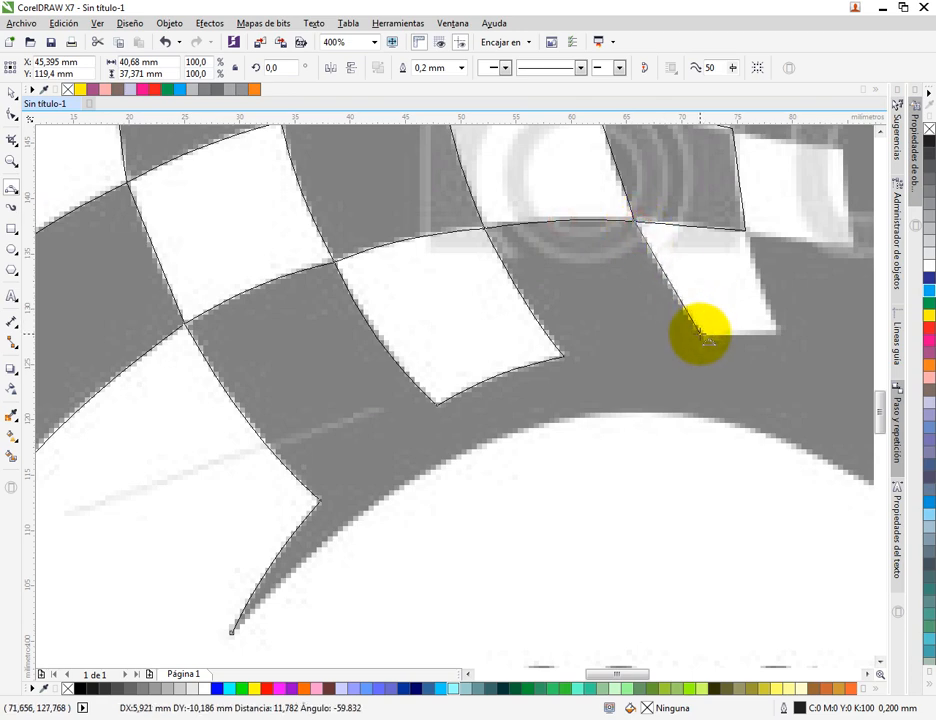
left_click(700, 335)
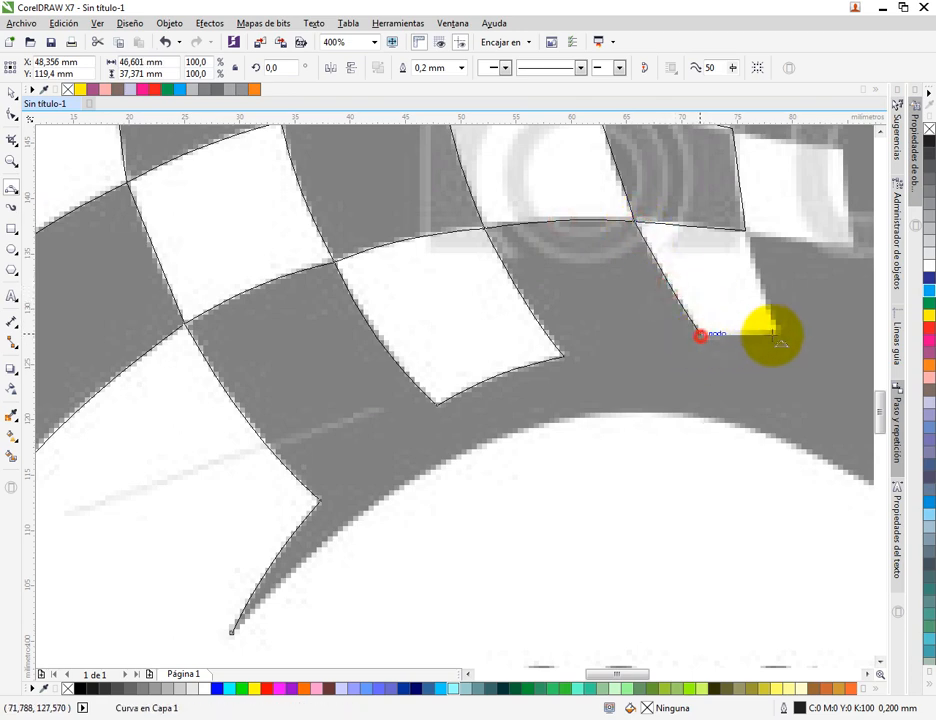
double_click(741, 335)
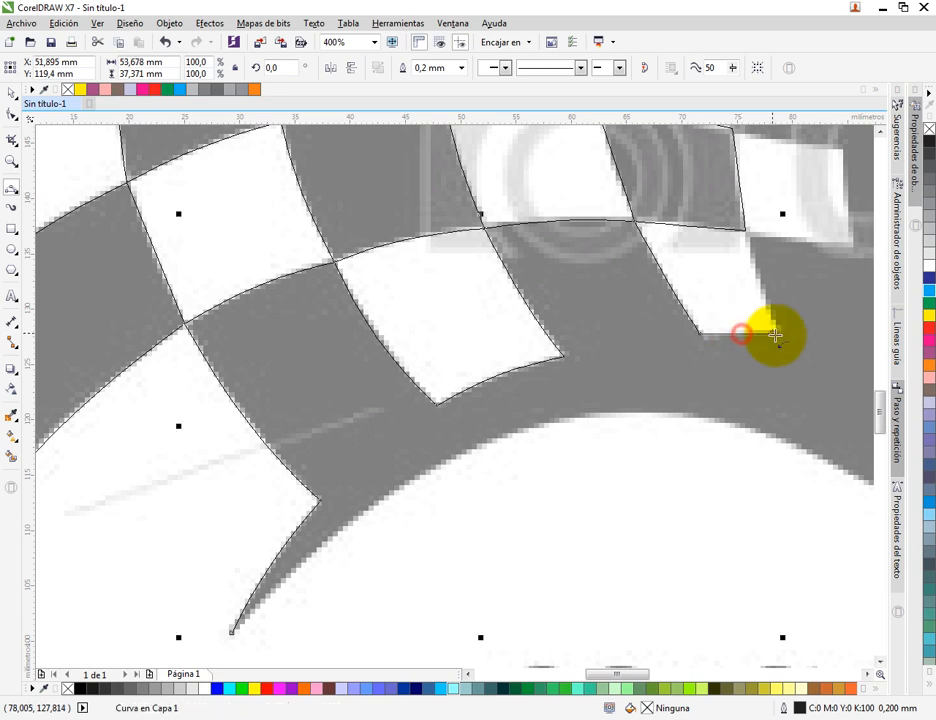
left_click_drag(777, 335, 745, 233)
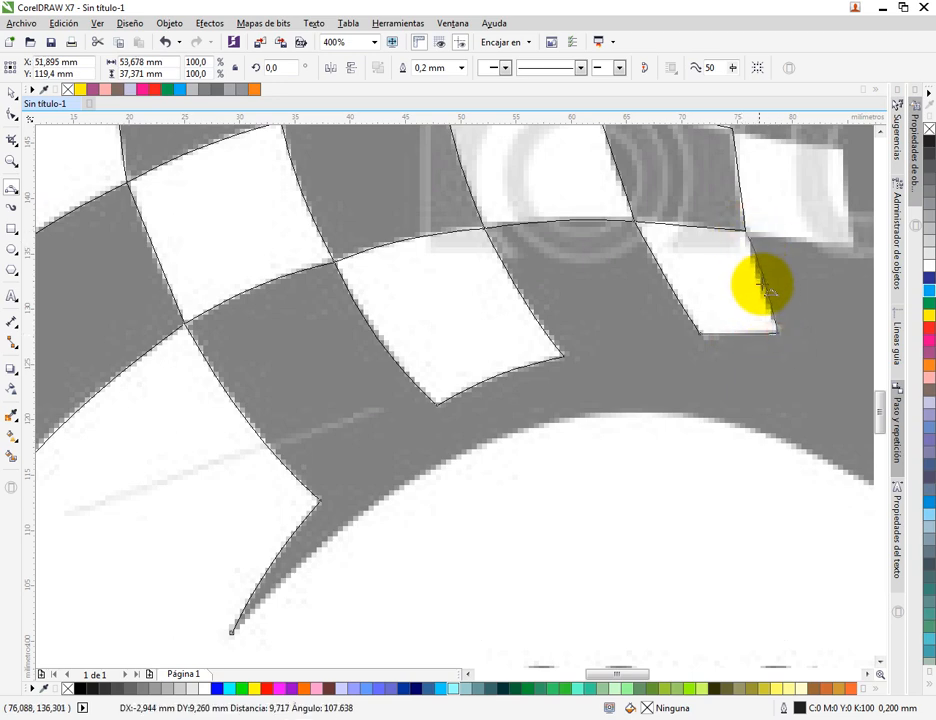
left_click(762, 286)
Extend the outline with 3-point curves along the lower, outer and upper sides of the rightmost white square
left_click_drag(689, 254, 378, 356)
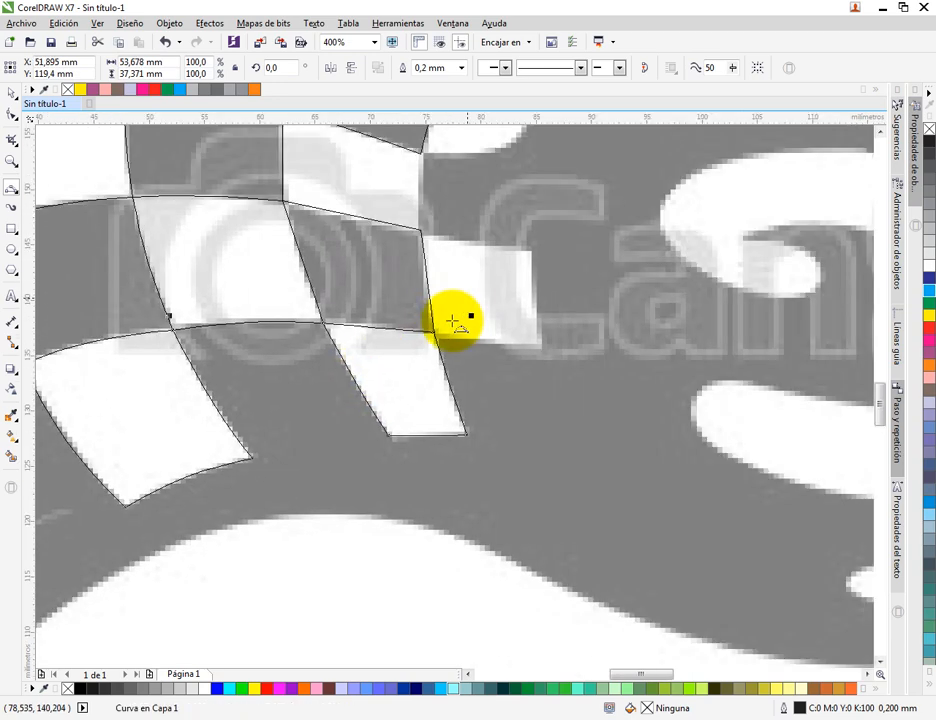
left_click_drag(436, 332, 430, 228)
left_click(491, 341)
left_click(539, 319)
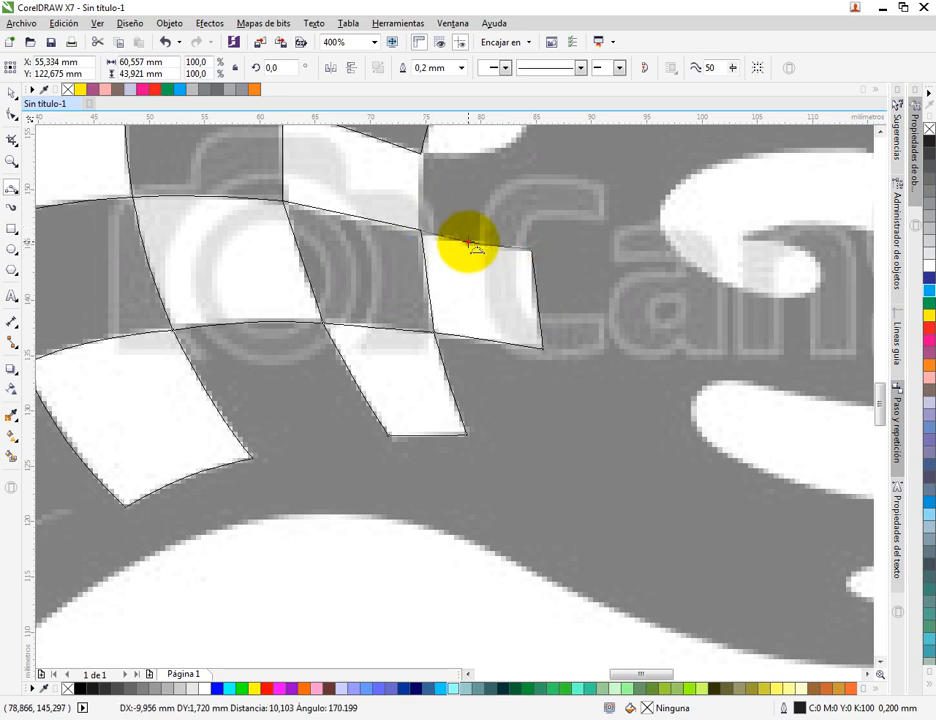
left_click(468, 242)
Extend the outline with a 3-point curve from the rightmost white square's upper inner corner up to the gray square's corner at the white curl
left_click_drag(421, 228, 418, 190)
left_click(418, 190)
scroll(272, 323, "up", 3)
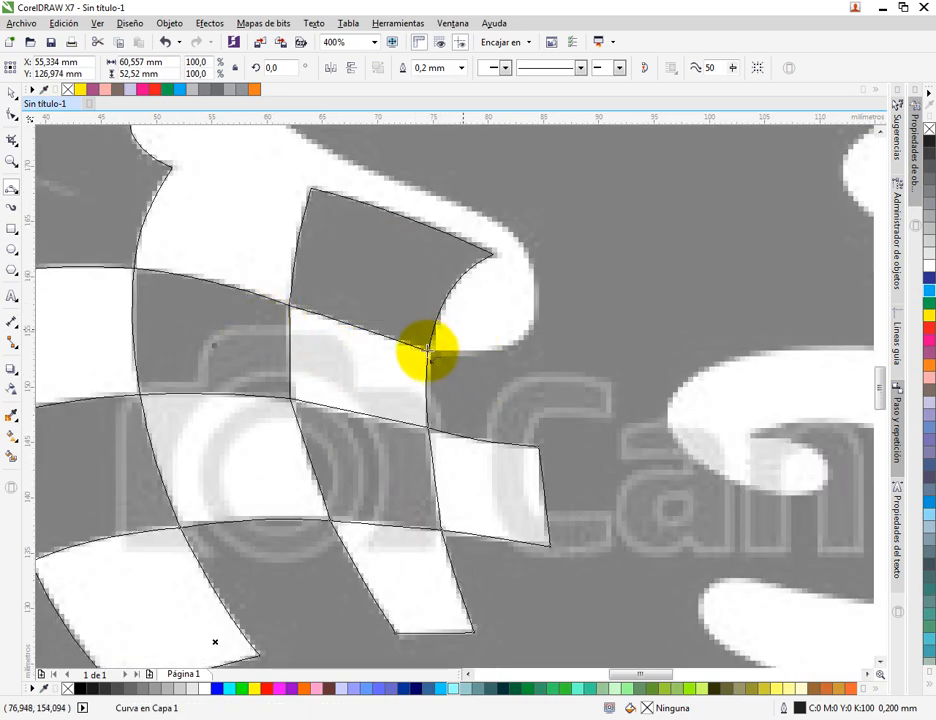
Continue the outline with 3-point curves around the lower, outer and upper sides of the white curl beside the uppermost gray square
left_click_drag(428, 352, 527, 322)
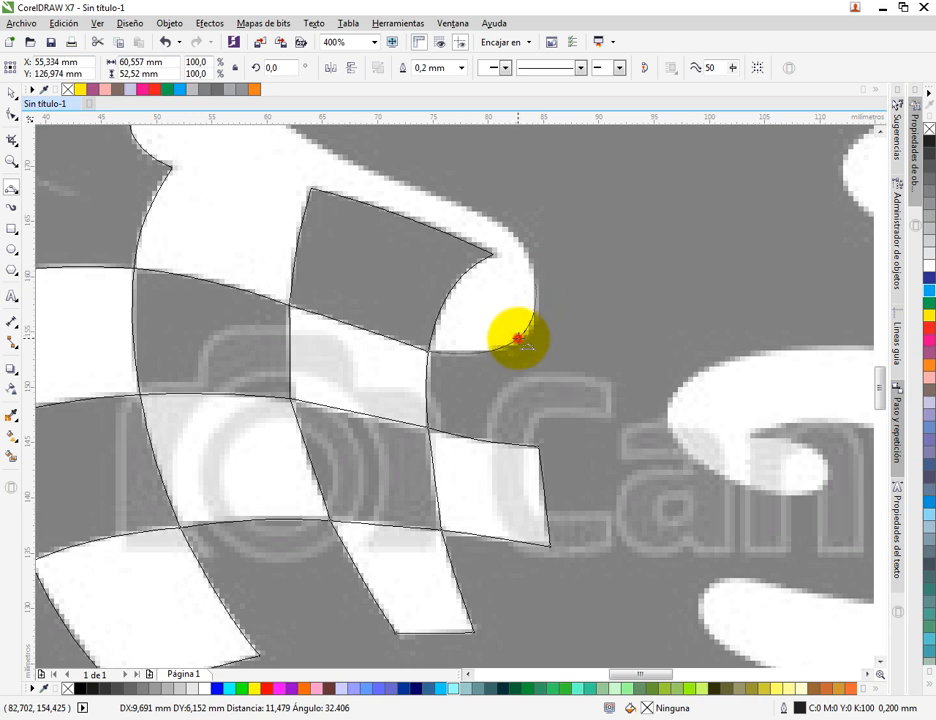
left_click_drag(517, 338, 517, 338)
left_click(535, 284)
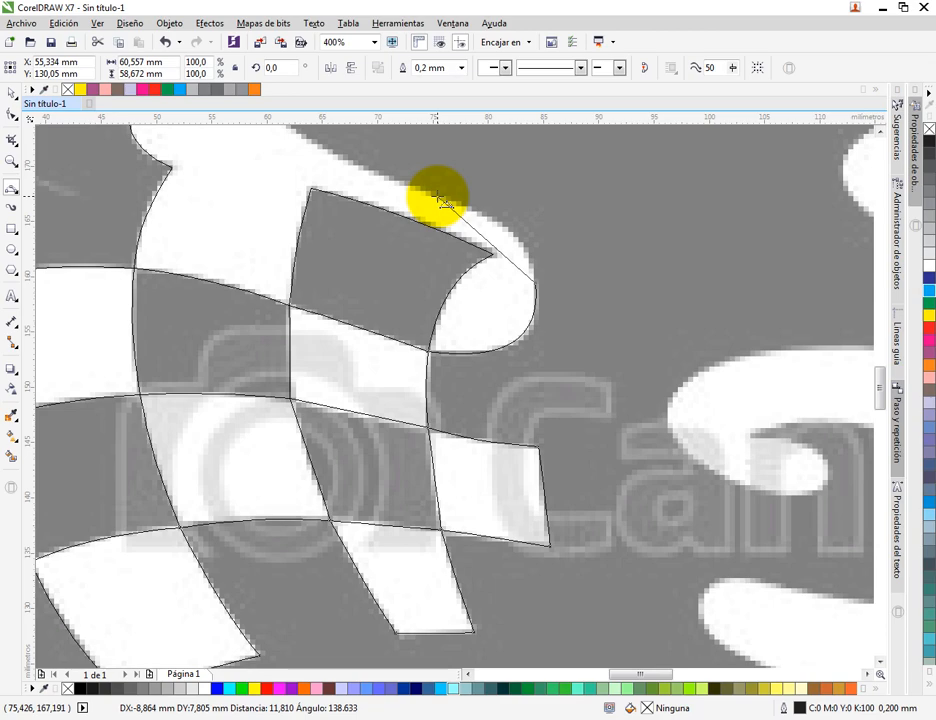
left_click_drag(438, 197, 513, 247)
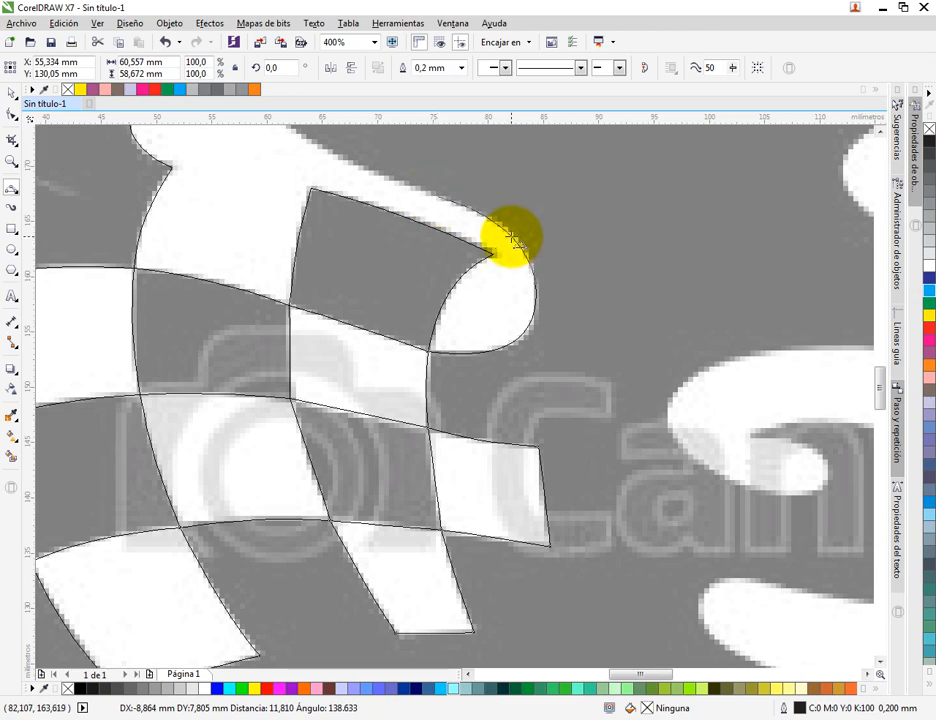
left_click(511, 237)
Extend the outline with a 3-point curve from above the white curl to the flame body's pointed inner tip
left_click_drag(489, 199, 602, 335)
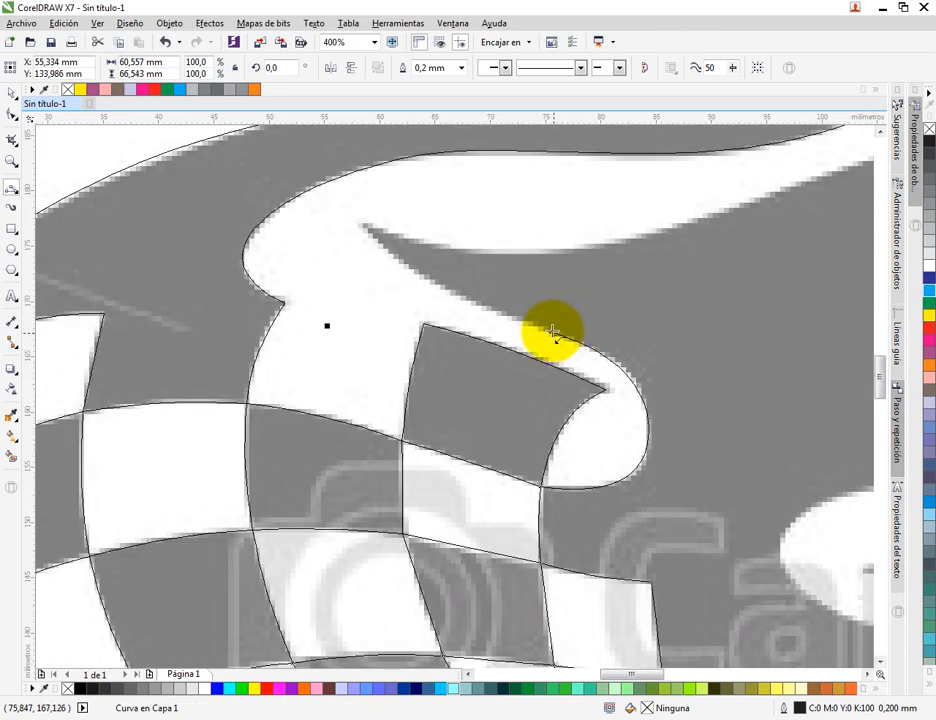
left_click(551, 331)
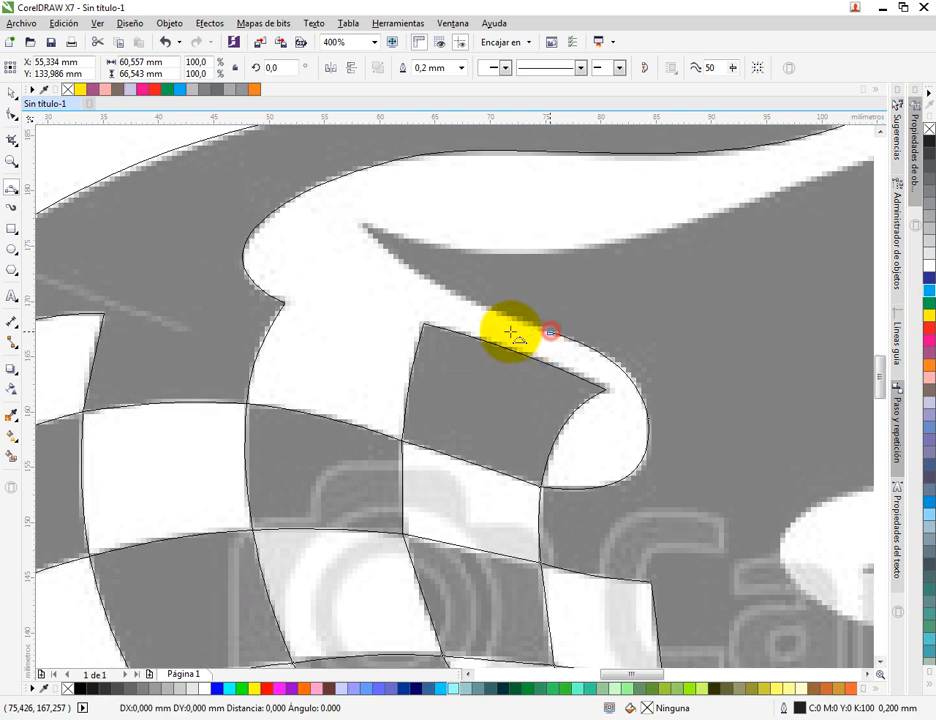
left_click(363, 224)
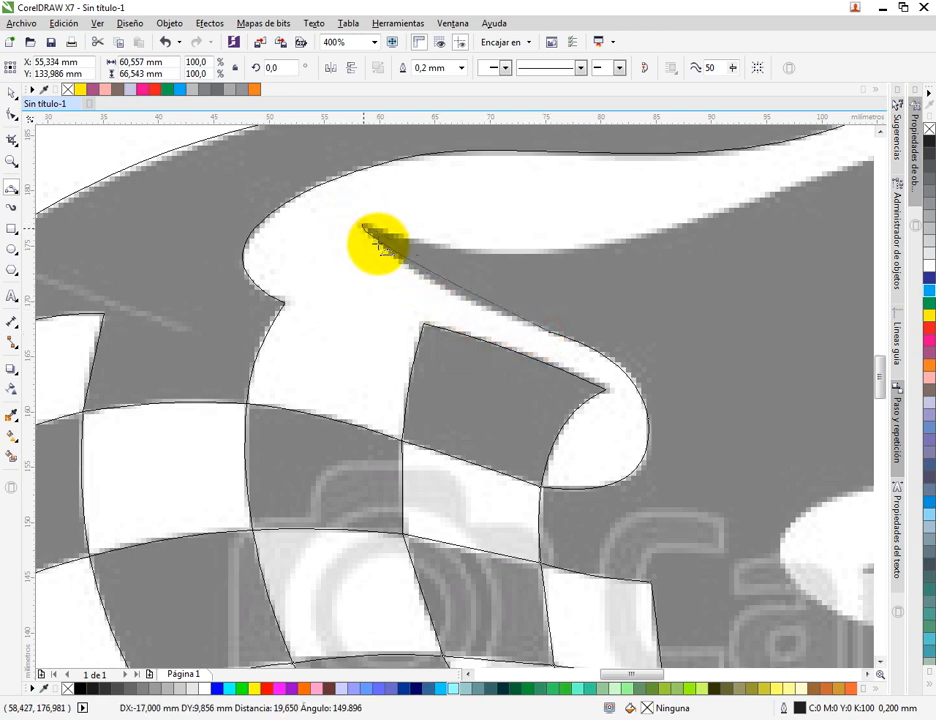
left_click(420, 273)
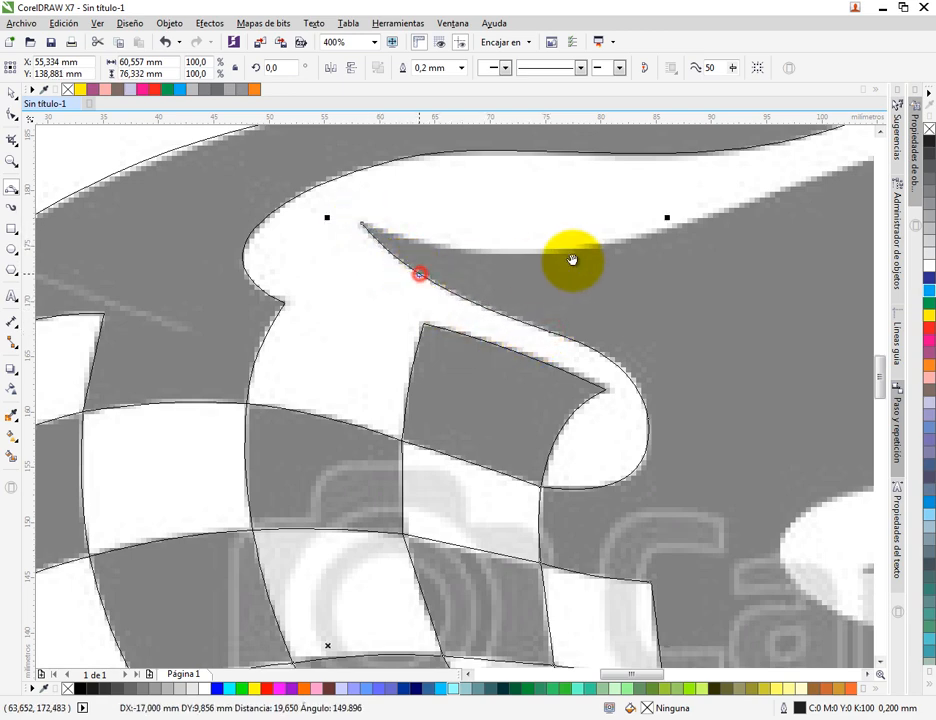
Extend the outline from the pointed inner tip along the flame body's upper edge, through the dip and over the hump
left_click_drag(574, 261, 365, 313)
left_click(153, 274)
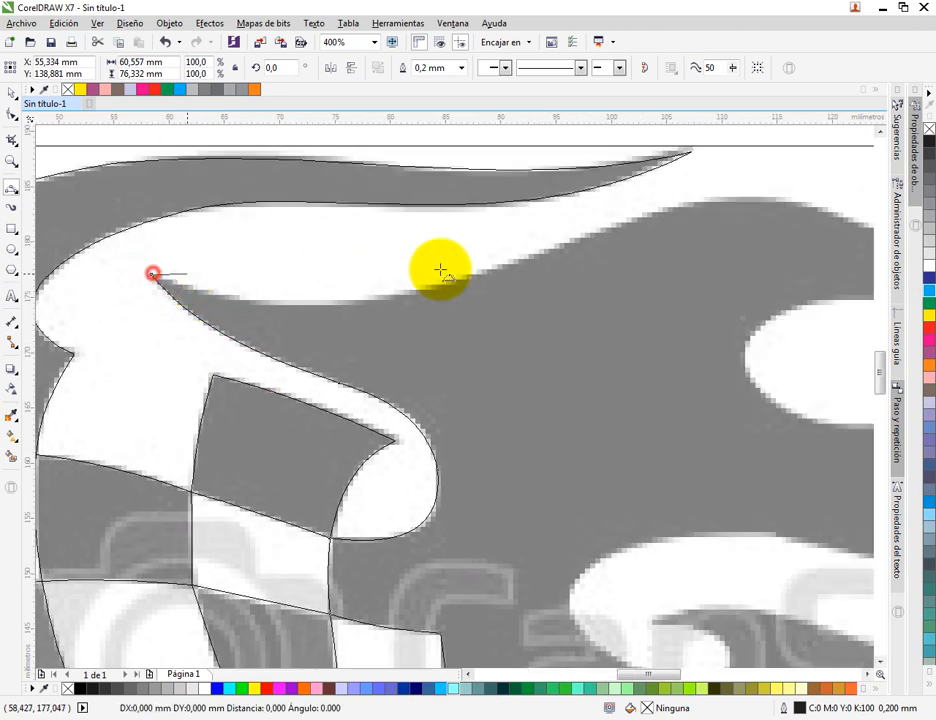
left_click_drag(510, 262, 513, 261)
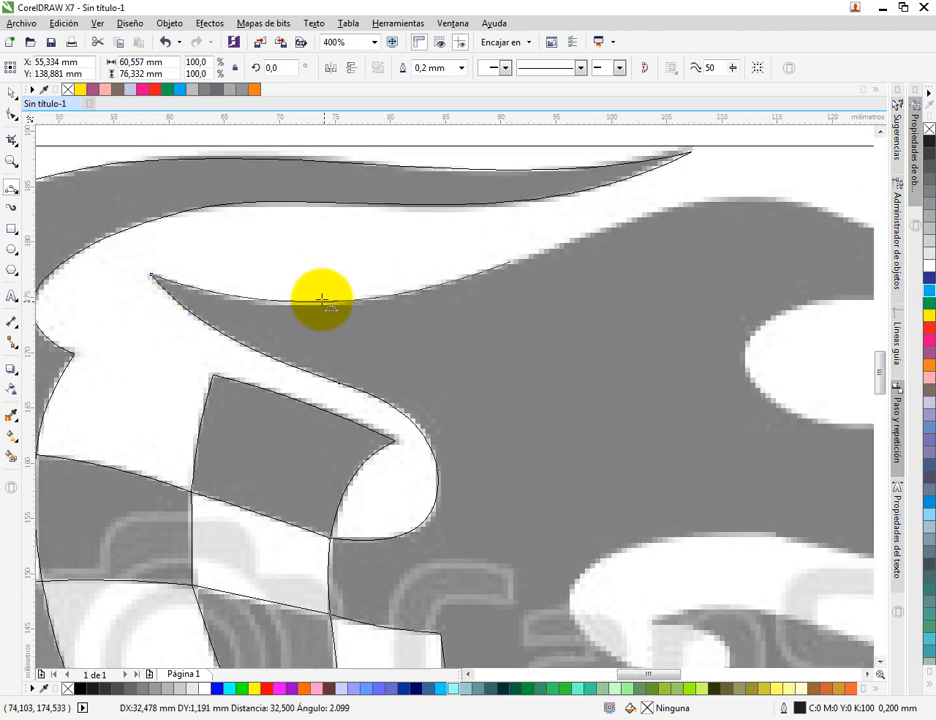
left_click(316, 300)
left_click_drag(610, 280, 330, 308)
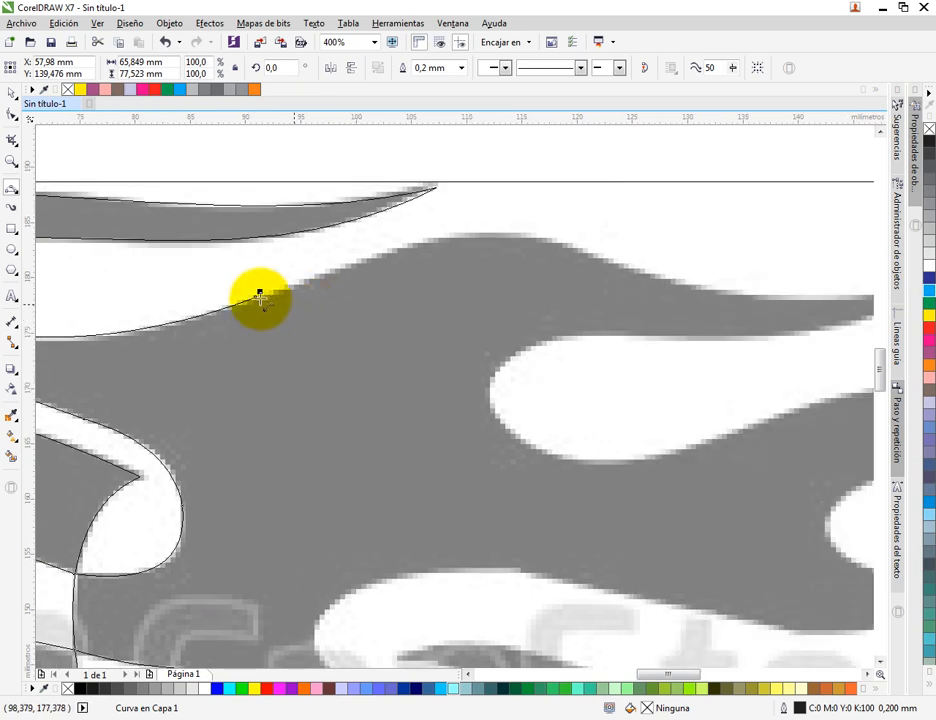
left_click_drag(258, 295, 574, 246)
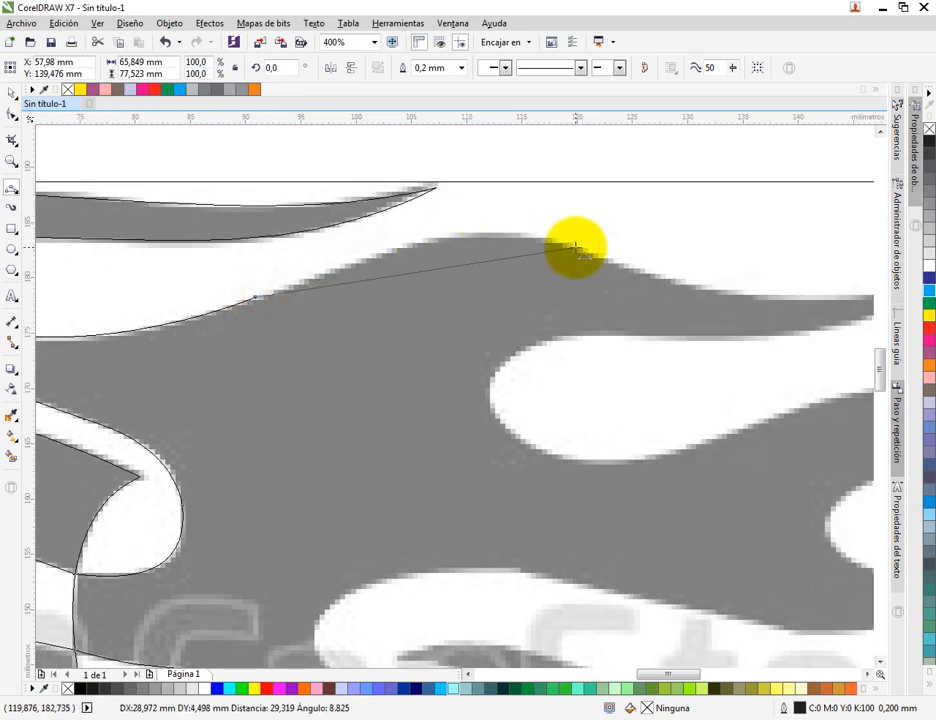
left_click(450, 240)
Continue the outline around the uppermost flame tongue's tip and around the rounded white notch beneath it
left_click_drag(518, 259, 597, 331)
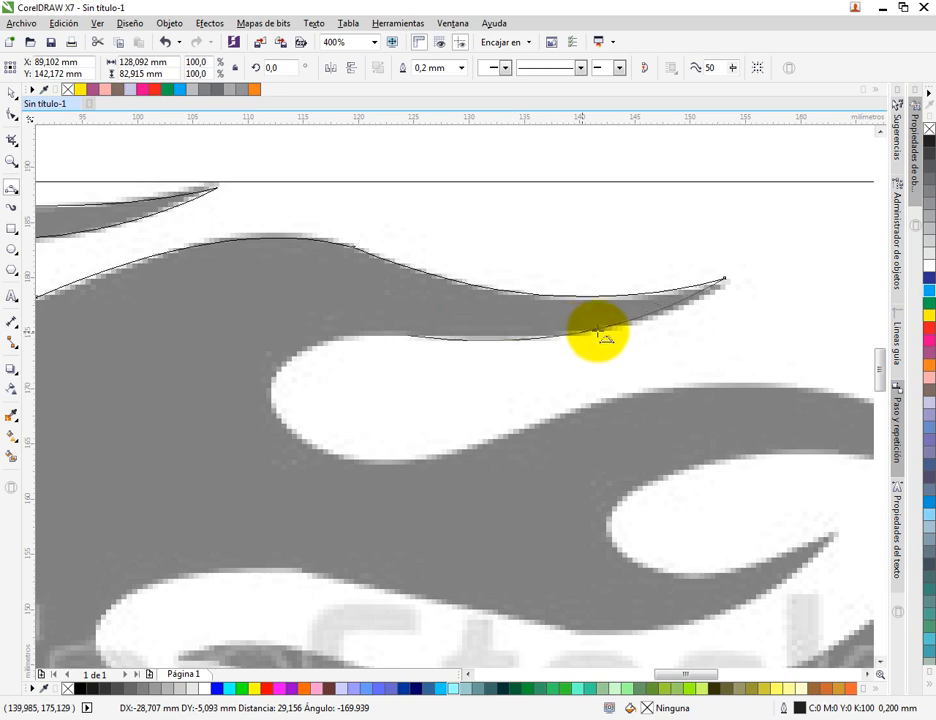
left_click(405, 336)
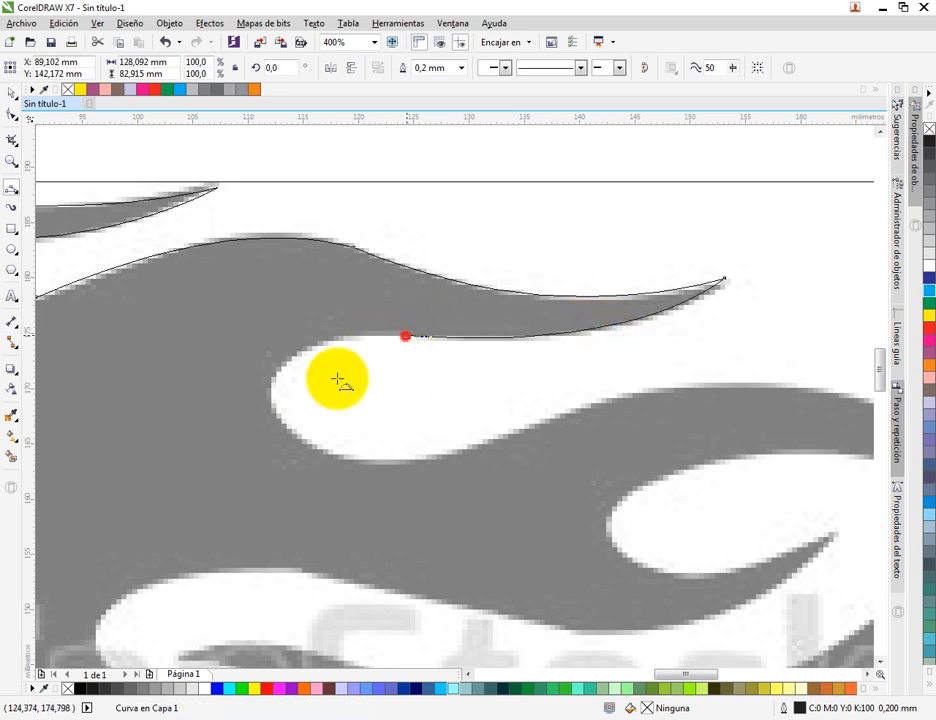
mouse_move(276, 412)
left_mouse_down()
mouse_move(272, 372)
mouse_move(280, 419)
left_mouse_up()
left_click(280, 414)
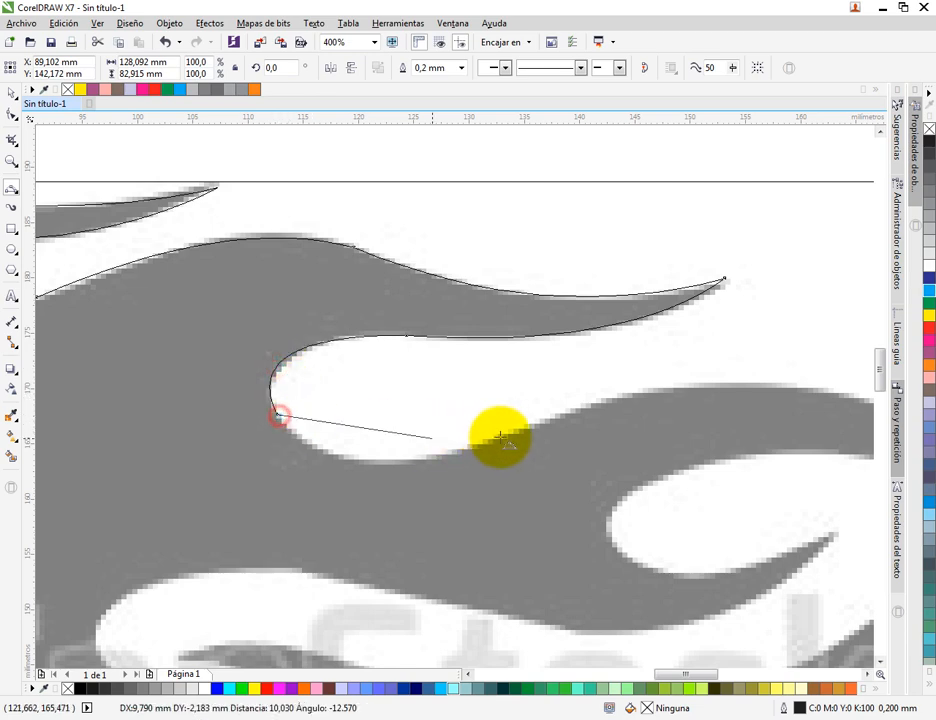
left_click_drag(501, 435, 342, 455)
Extend the outline with a 3-point curve from the rounded notch over the crest of the long middle flame tongue
left_click_drag(610, 424, 430, 375)
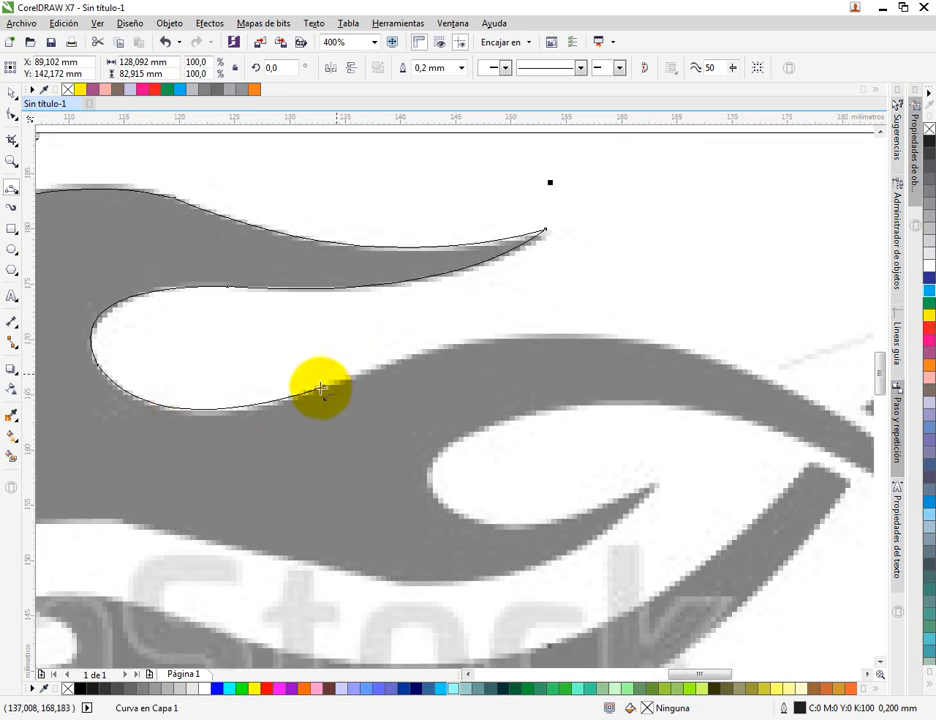
left_click(324, 388)
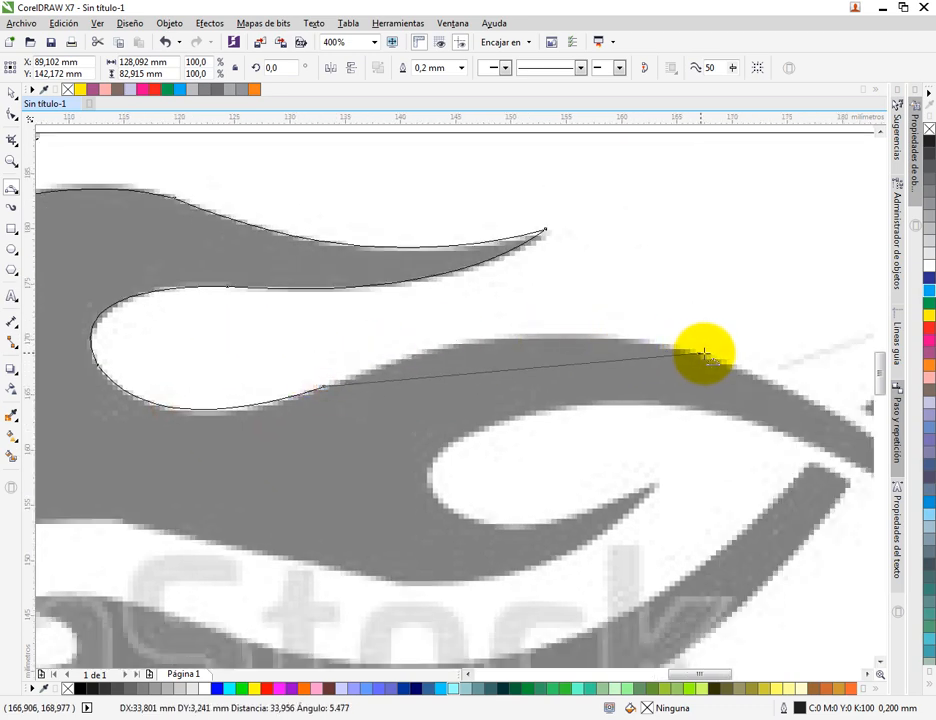
left_click_drag(705, 355, 522, 336)
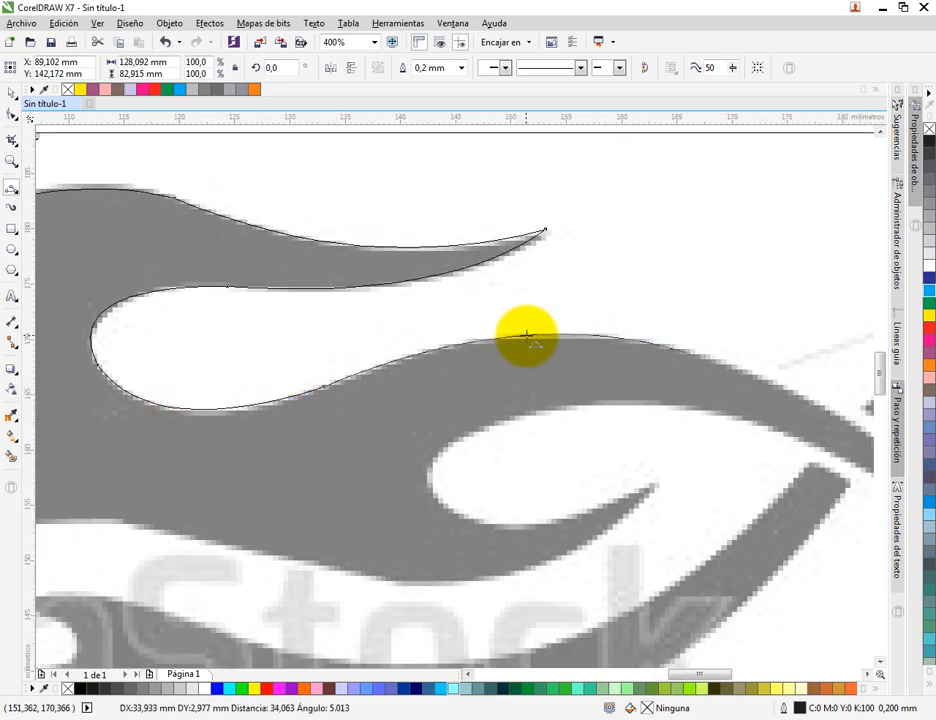
left_click(527, 336)
Continue the outline with two 3-point curves down the long middle tongue's upper edge to its pointed end
left_click_drag(567, 309, 371, 246)
left_click_drag(522, 298, 416, 268)
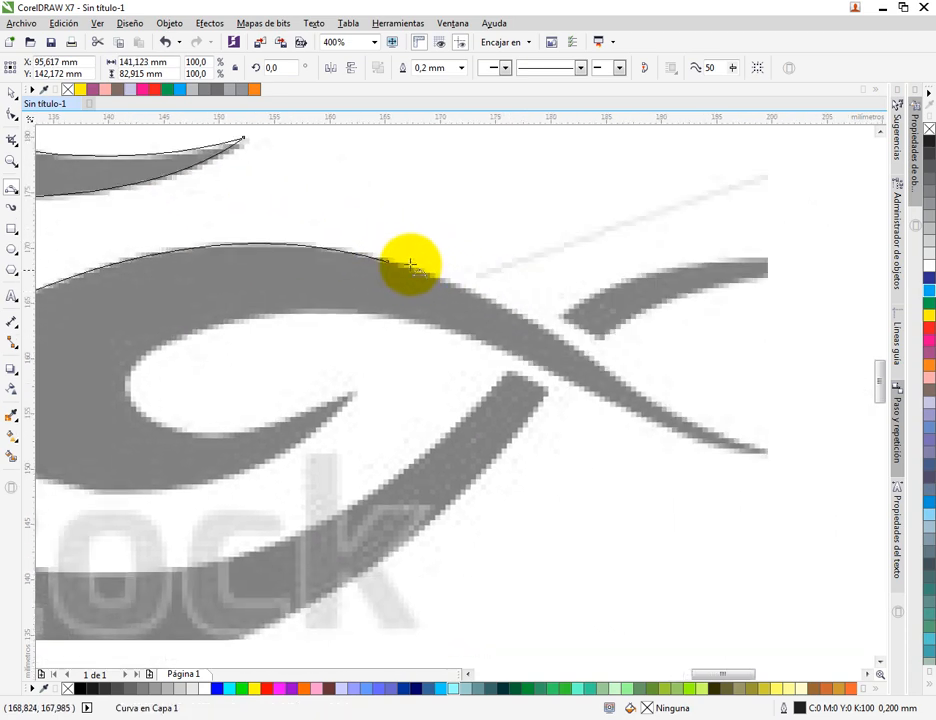
left_click(385, 258)
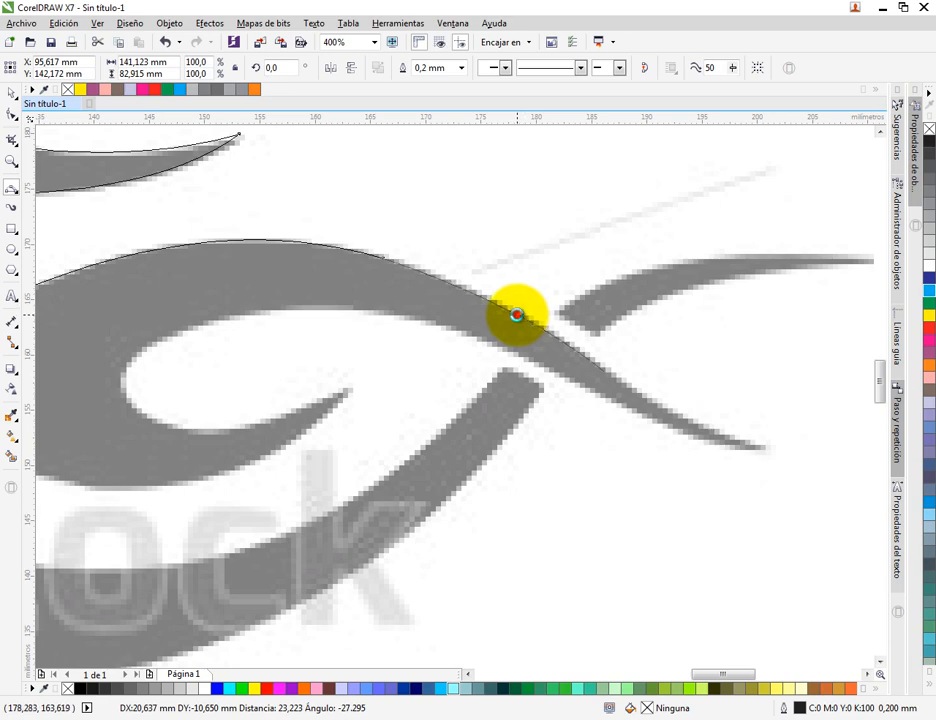
left_click(516, 314)
left_click_drag(605, 374, 759, 446)
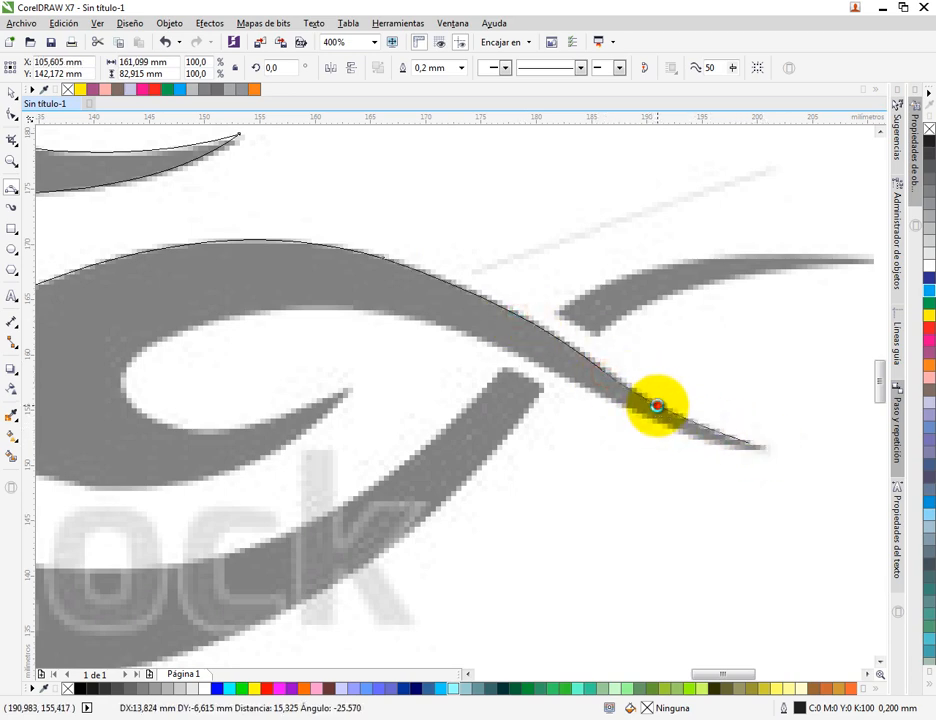
left_click(657, 405)
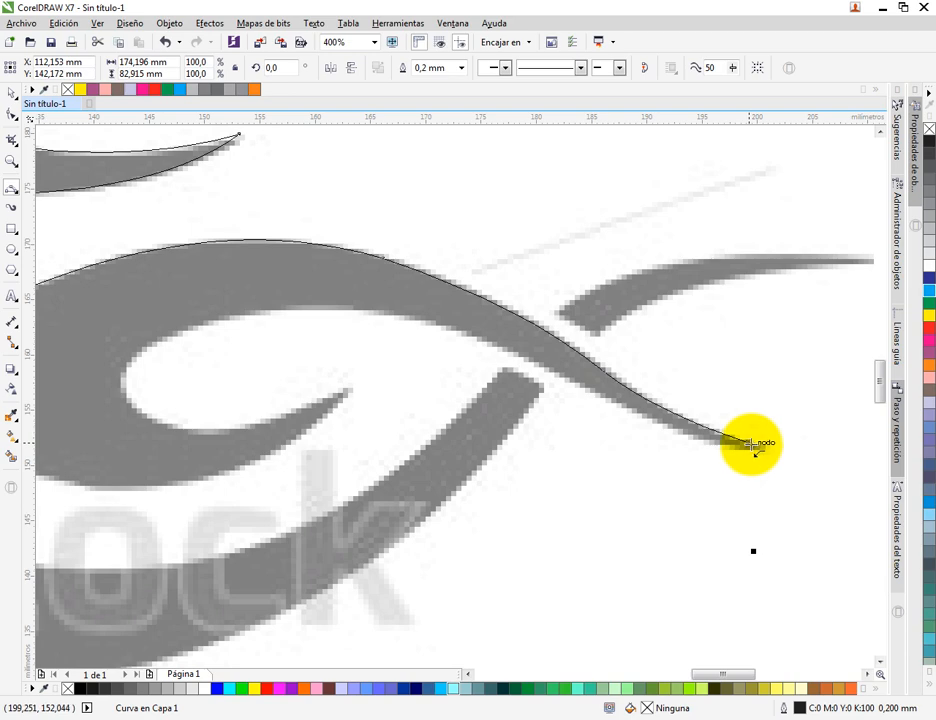
Trace back from the long tongue's tip along its underside and the upper edge of the white notch below it
left_click(752, 443)
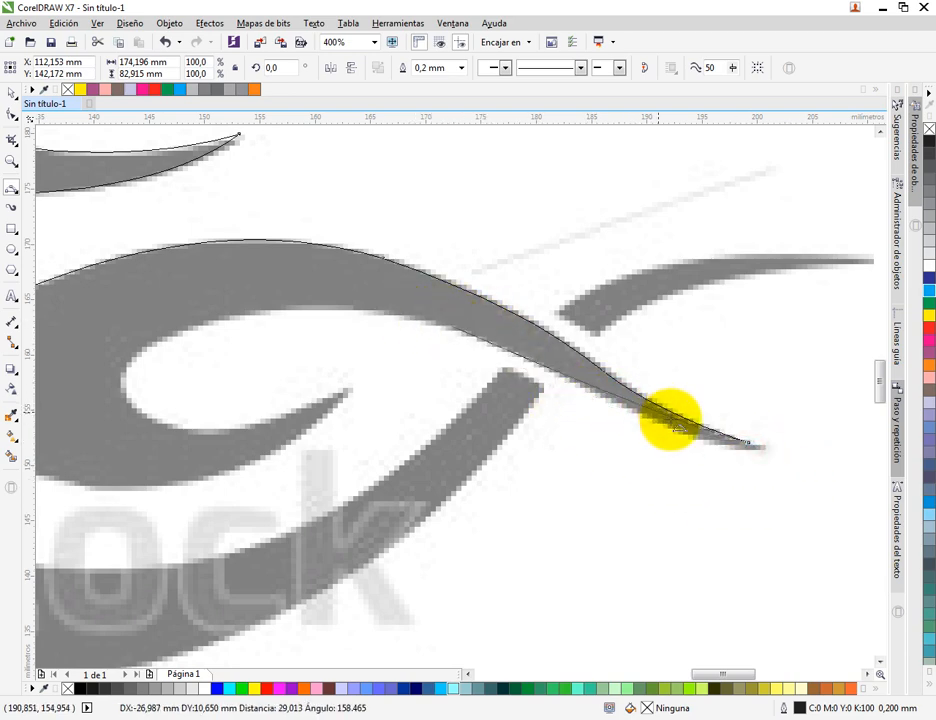
left_click(680, 429)
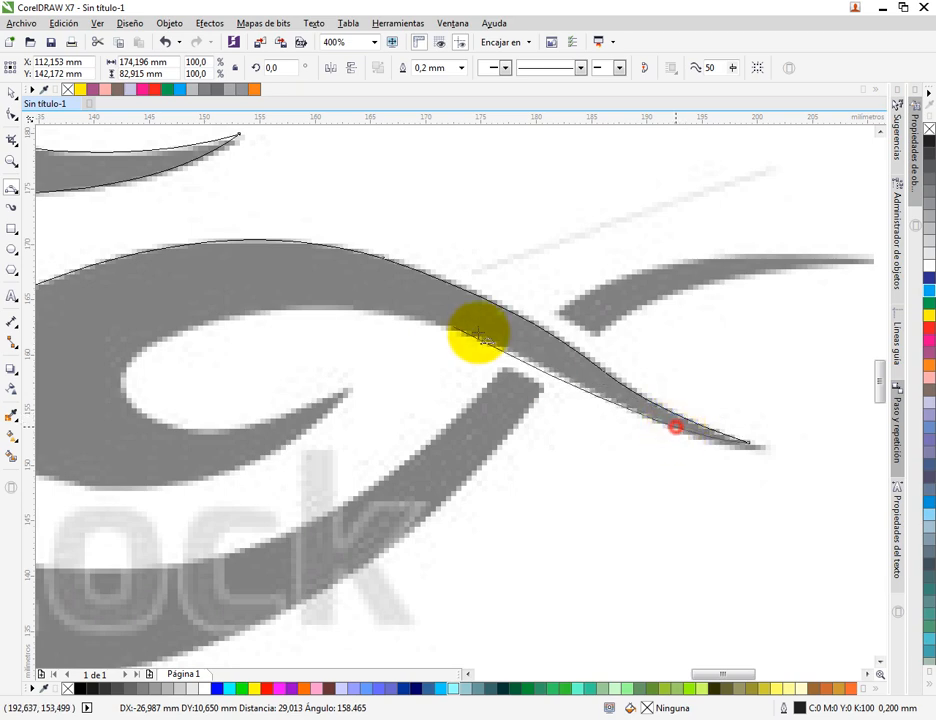
left_click(455, 325)
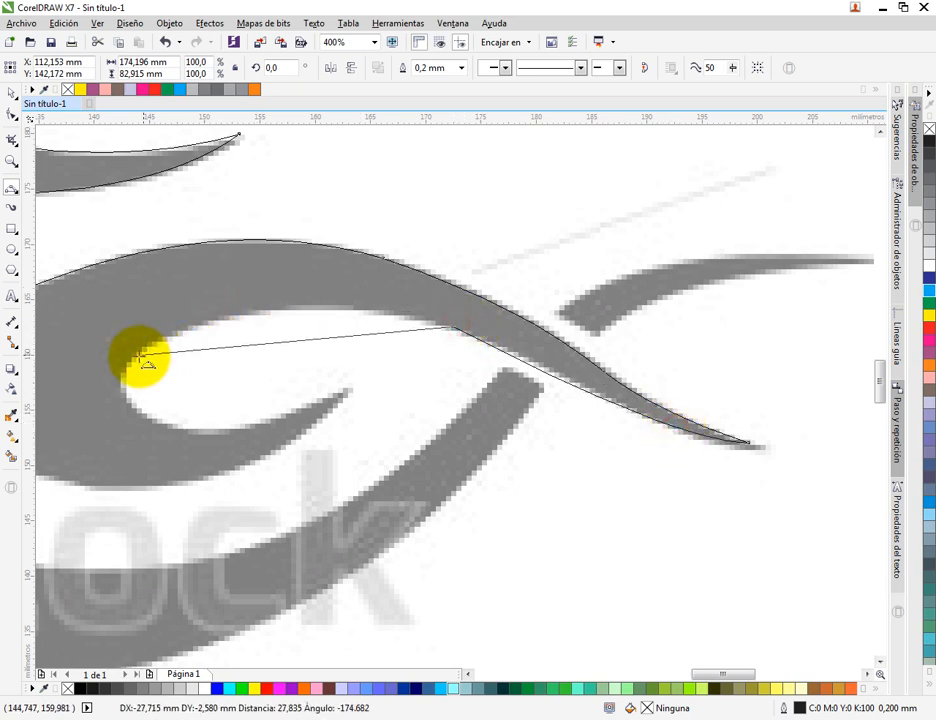
left_click(268, 313)
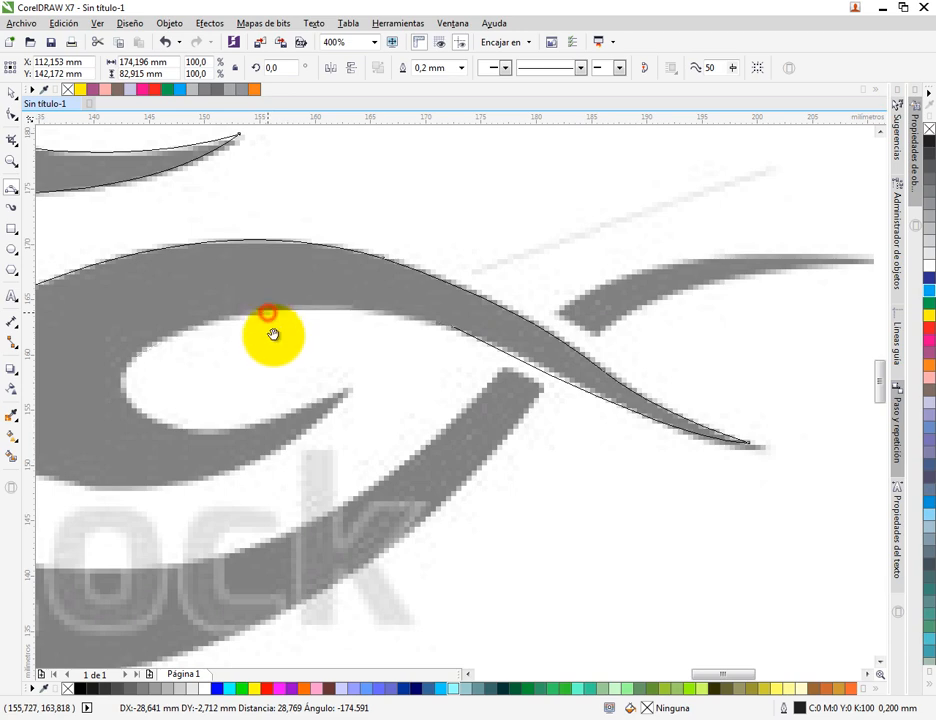
Continue the outline around the notch's rounded inner end and along the upper side of the short hooked tongue to its tip
left_click_drag(274, 334, 497, 225)
left_click_drag(357, 248, 387, 318)
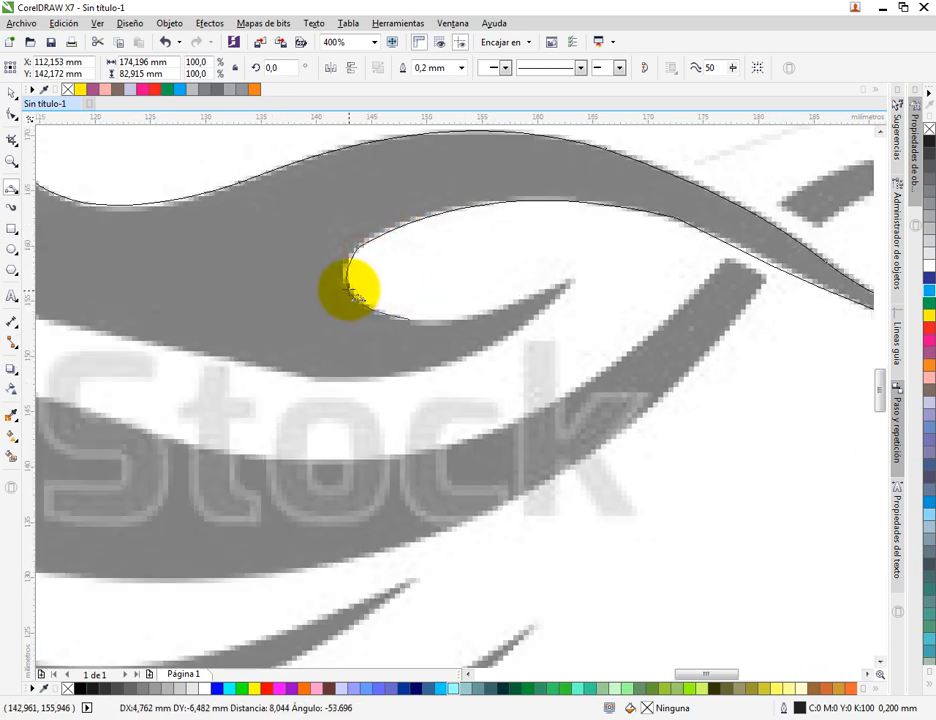
left_click(348, 289)
left_click(410, 320)
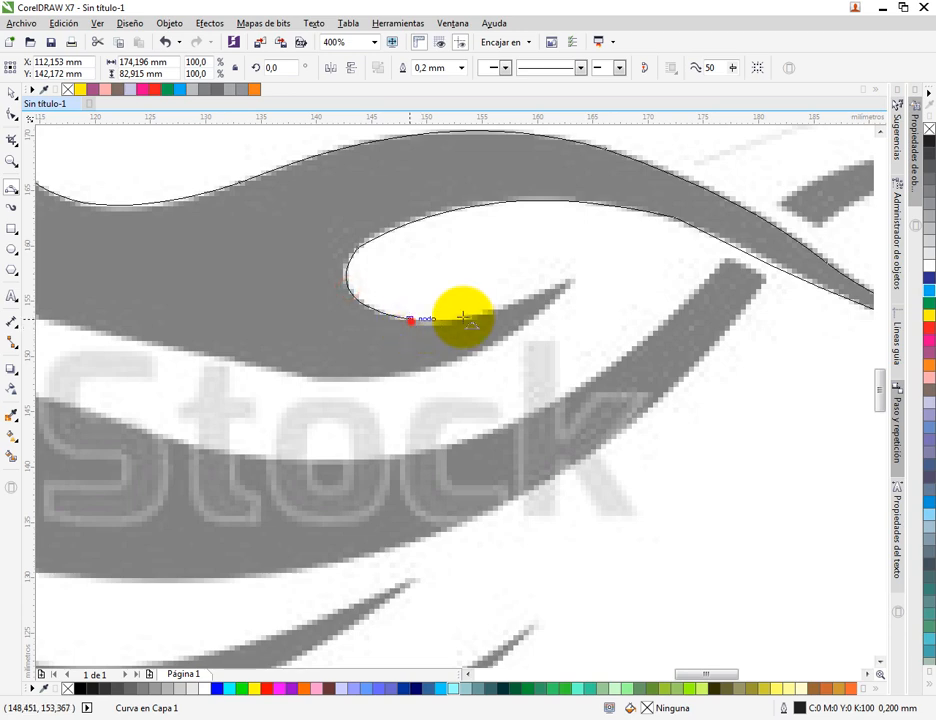
left_click(571, 279)
left_click(470, 316)
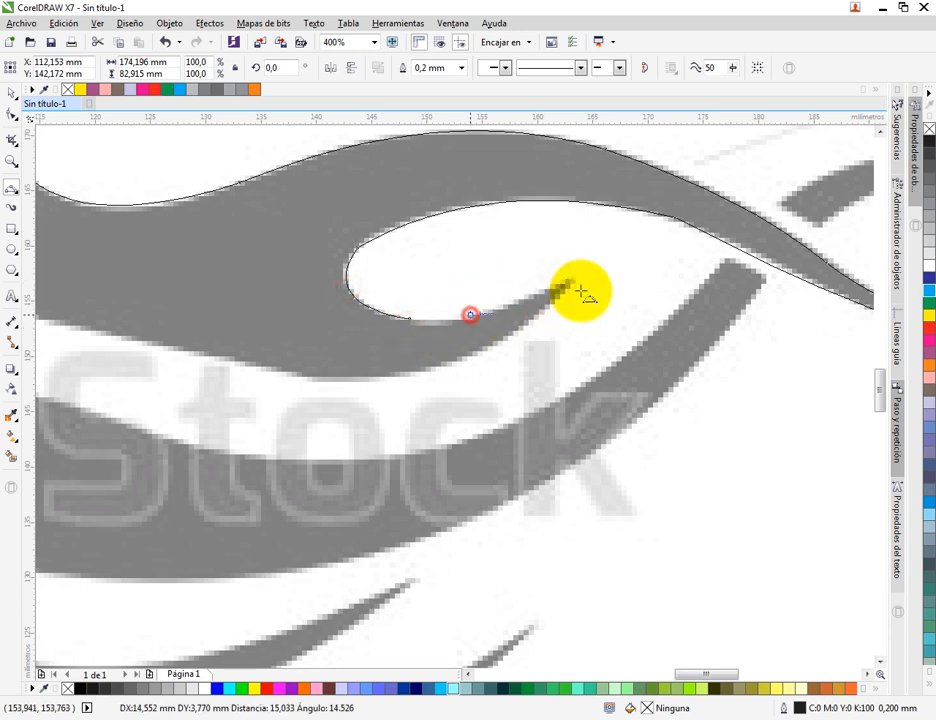
left_click(571, 279)
Extend the outline from the short tongue's tip along its underside and the upper edge of the long white gap
left_click_drag(278, 370, 474, 358)
left_click(475, 353)
left_click_drag(318, 340, 562, 313)
Continue the outline with 3-point curves around the long white gap's rounded end and under its small curl
left_click_drag(457, 302, 327, 336)
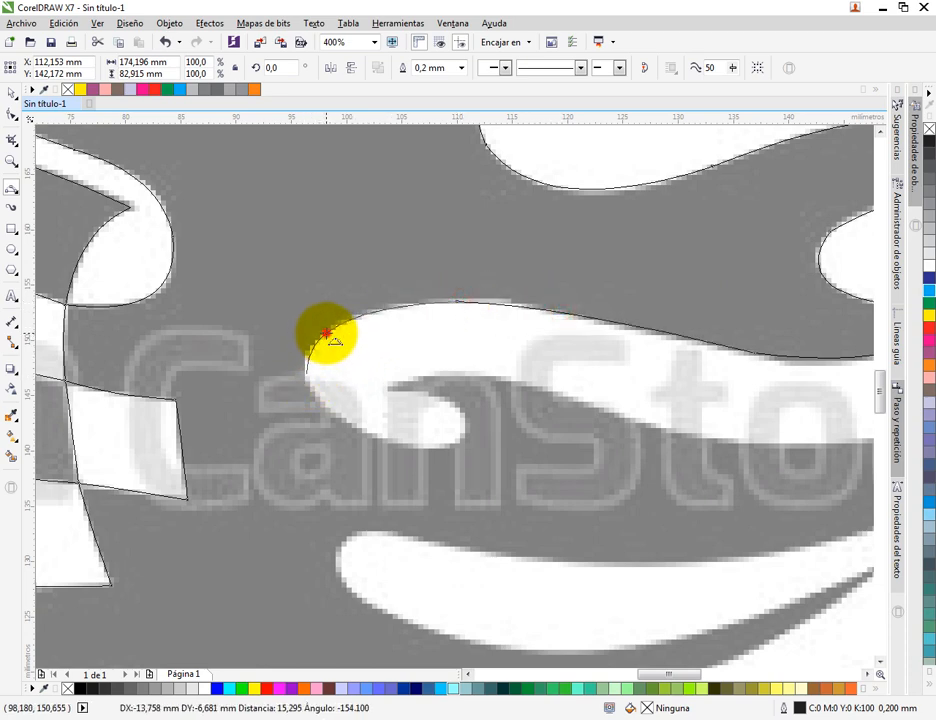
left_click(307, 372)
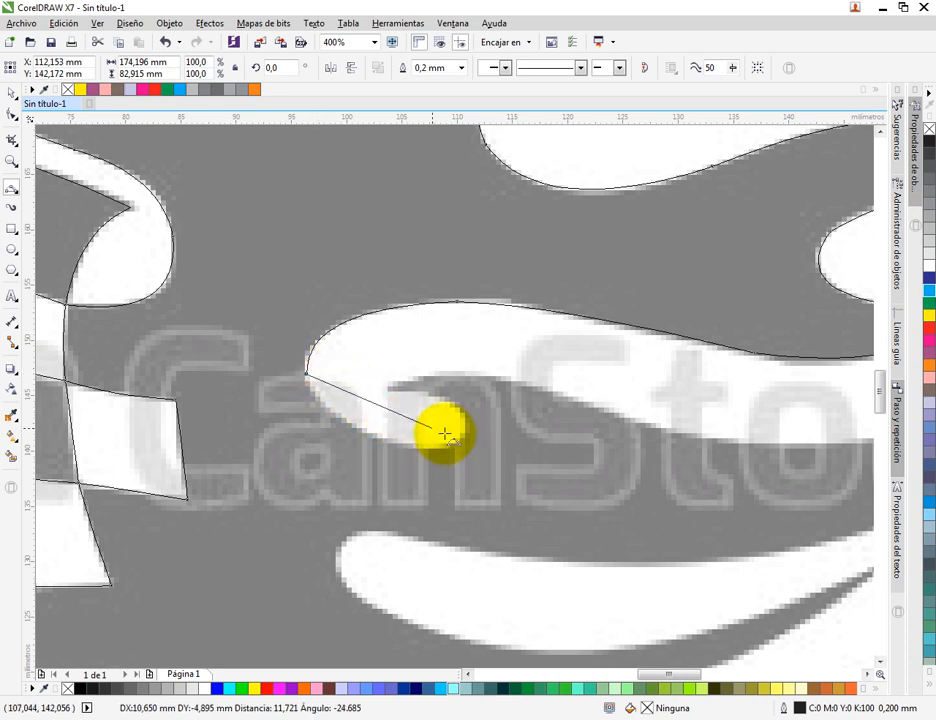
left_click_drag(452, 453, 360, 432)
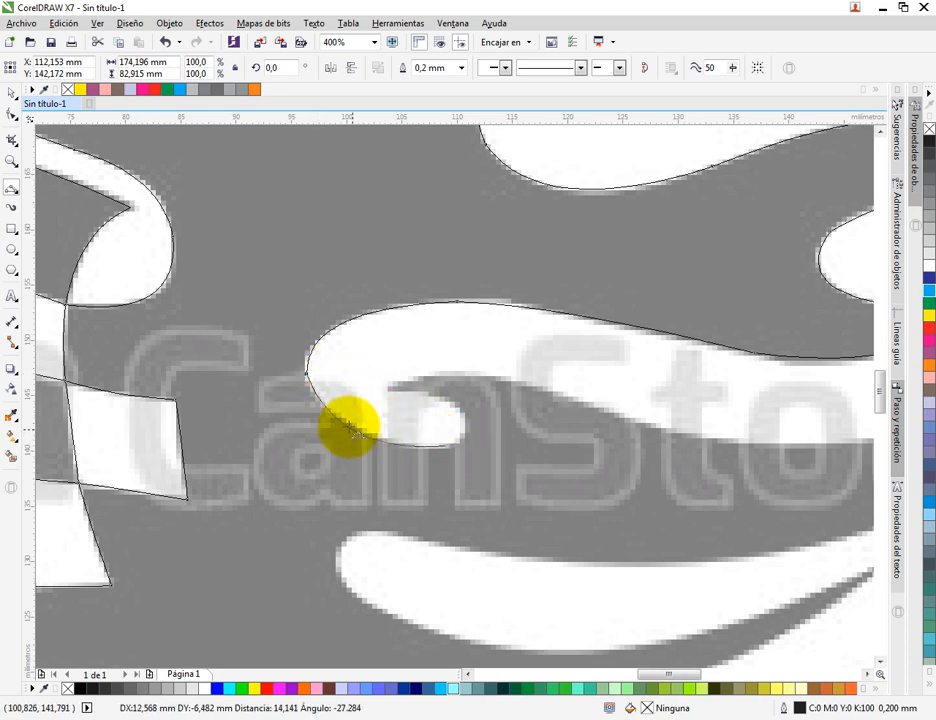
left_click(340, 423)
scroll(428, 388, "down", 1)
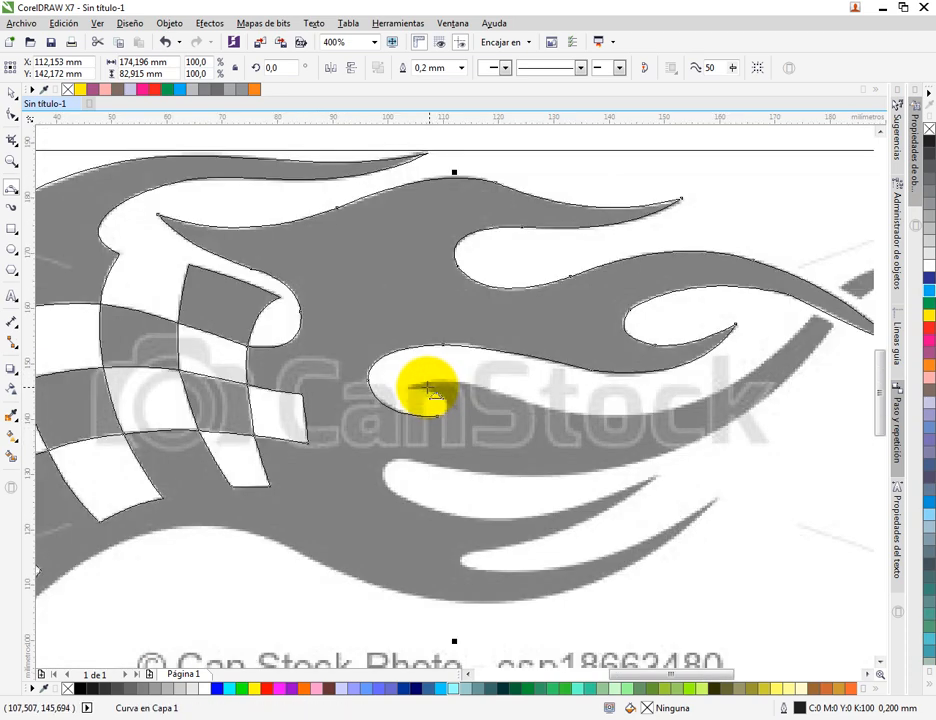
left_click_drag(414, 366, 496, 312)
scroll(496, 312, "down", 1)
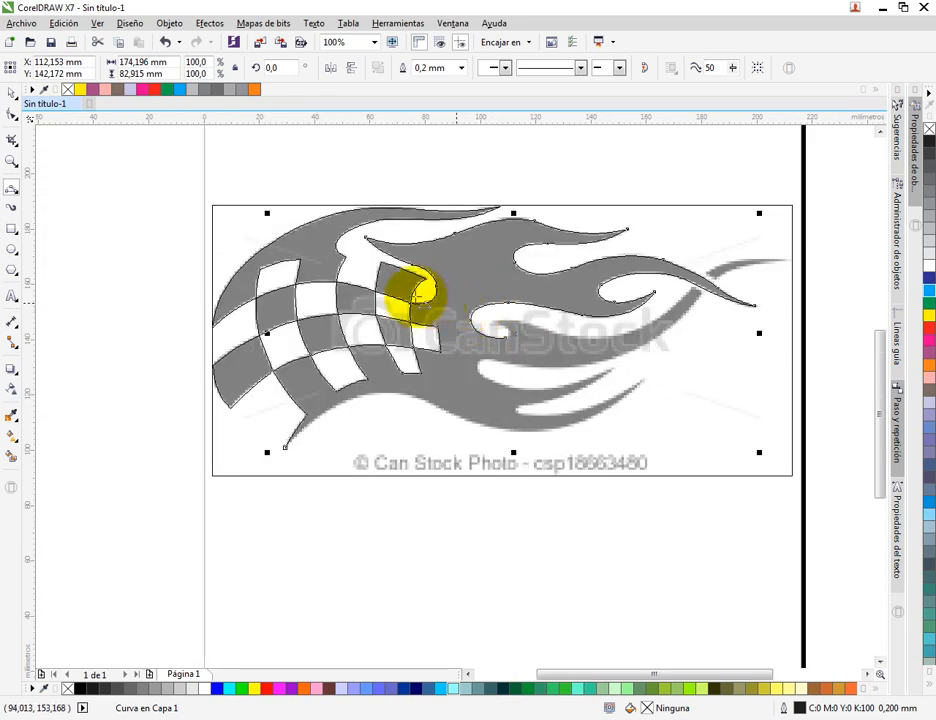
scroll(290, 438, "up", 2)
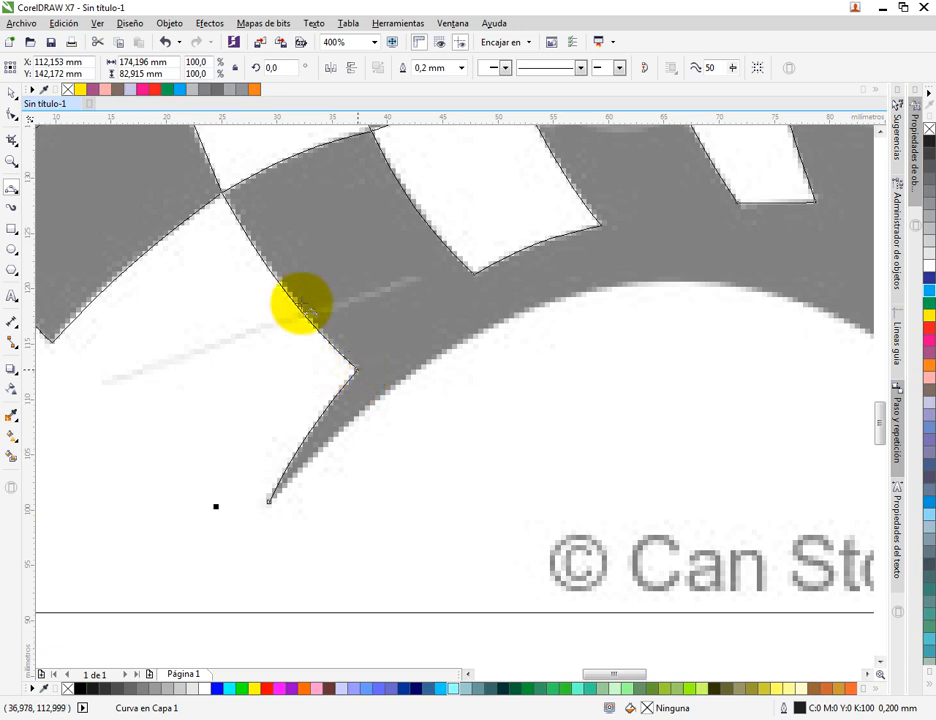
left_click_drag(242, 198, 182, 298)
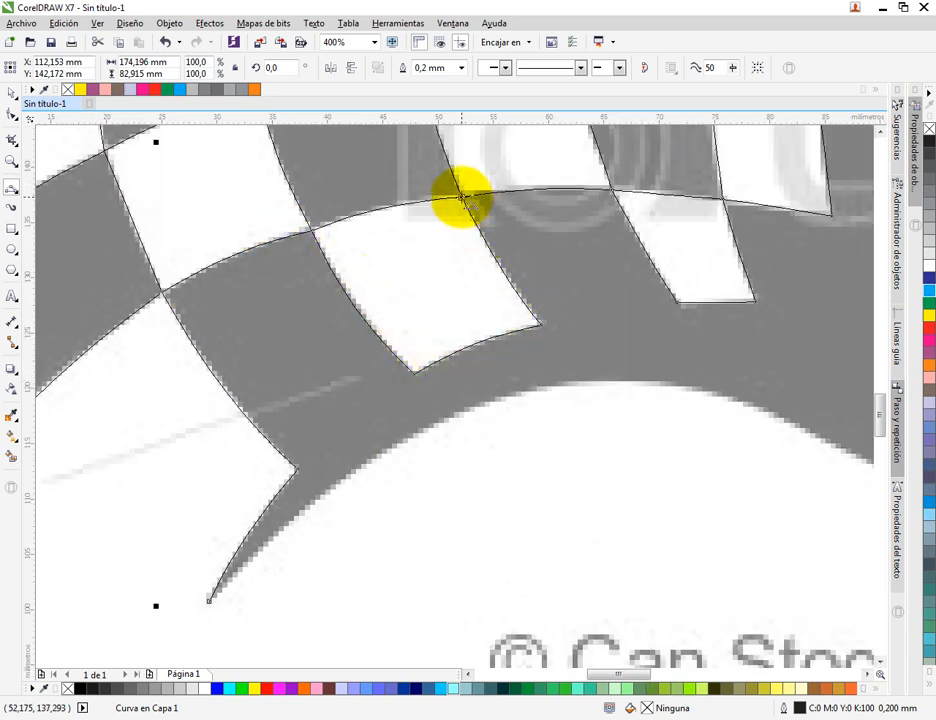
Continue the outline with 3-point curves around the small curl's rounded end to its inner point and onto the dark band's upper edge
scroll(727, 297, "down", 5)
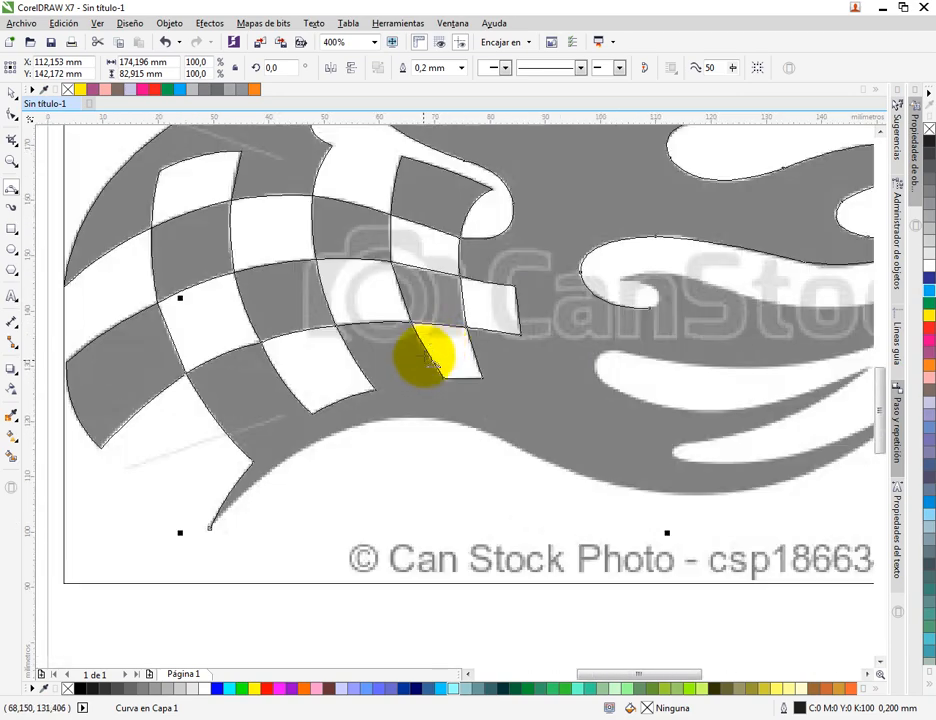
scroll(490, 318, "up", 5)
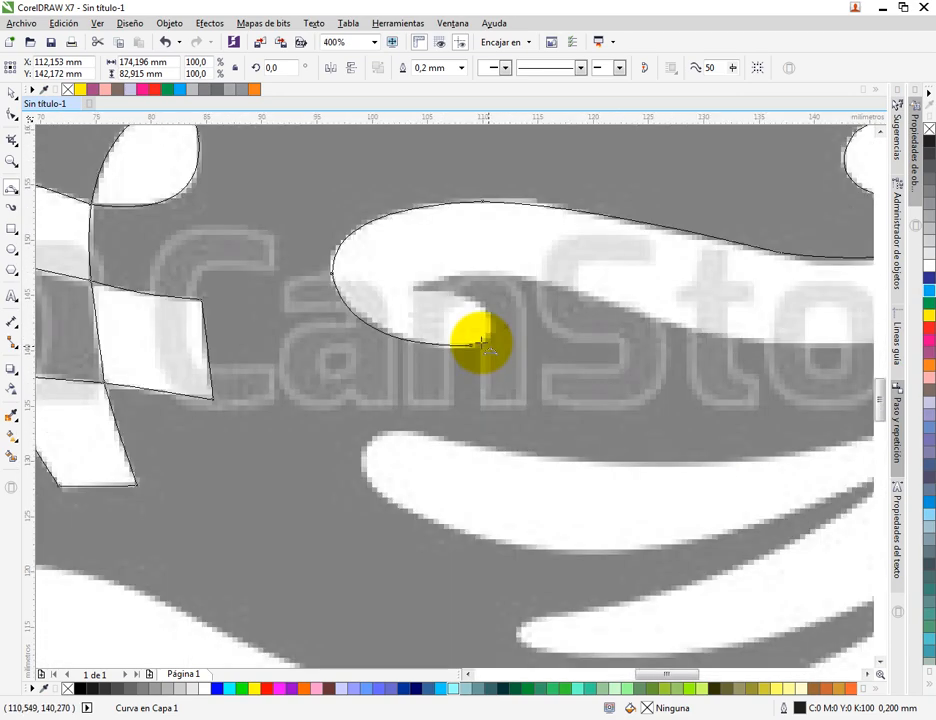
scroll(483, 345, "up", 1)
left_click(459, 351)
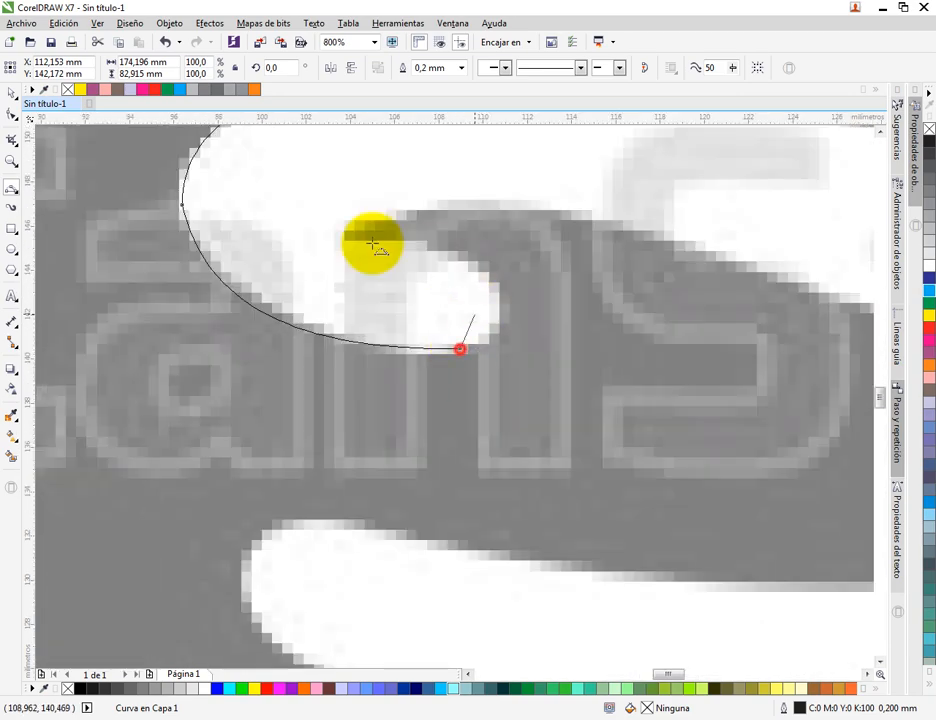
scroll(418, 341, "down", 2)
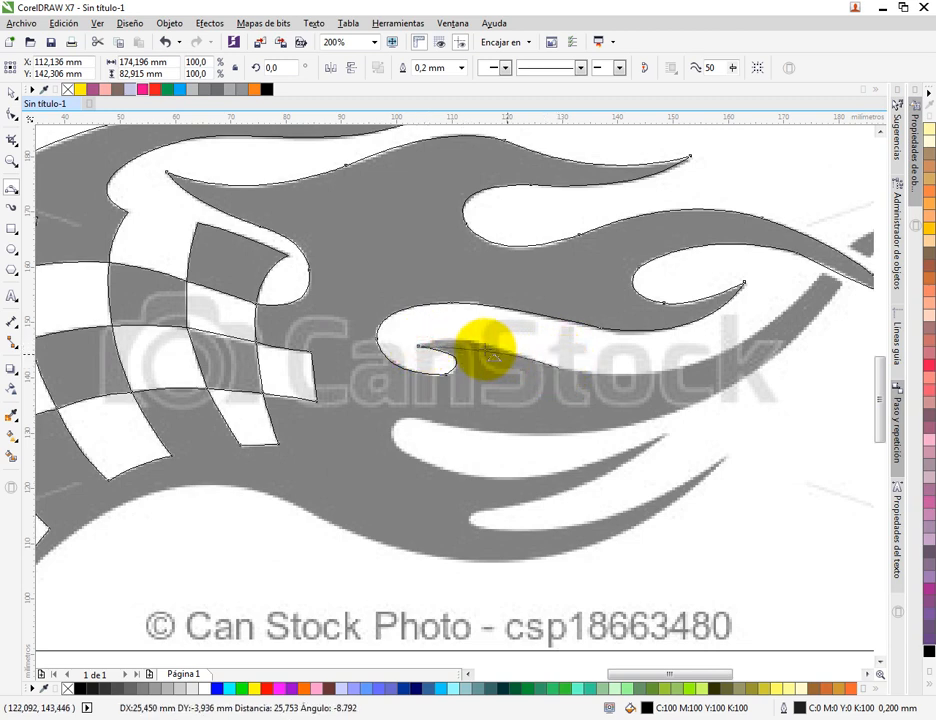
left_click(461, 343)
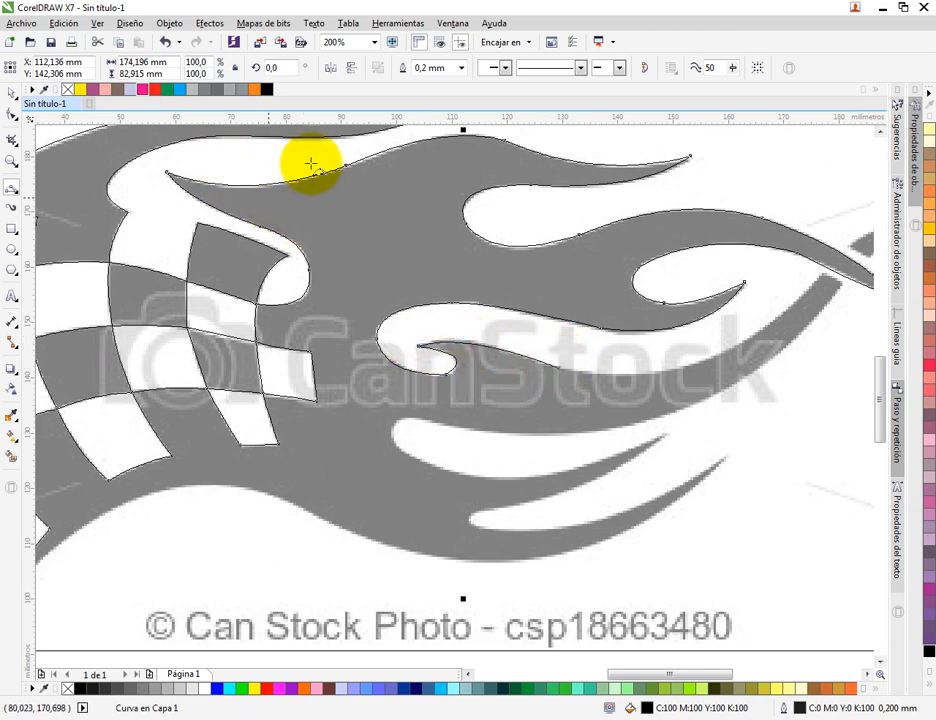
left_click_drag(629, 351, 479, 357)
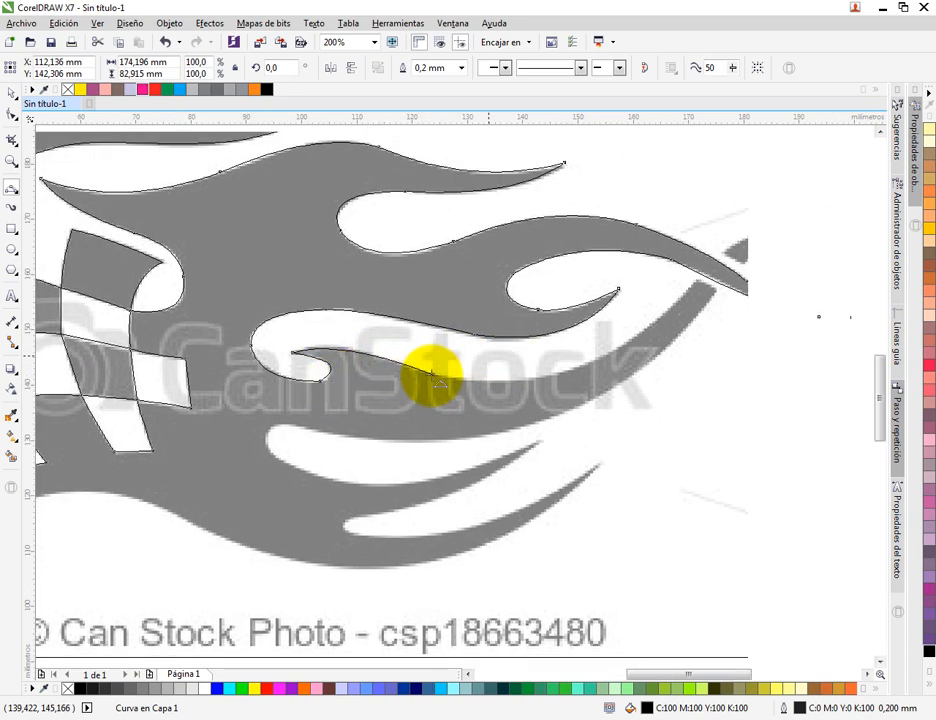
Trace the dark band's upper edge up to its blunt end and draw the short curve across that end
left_click(413, 374)
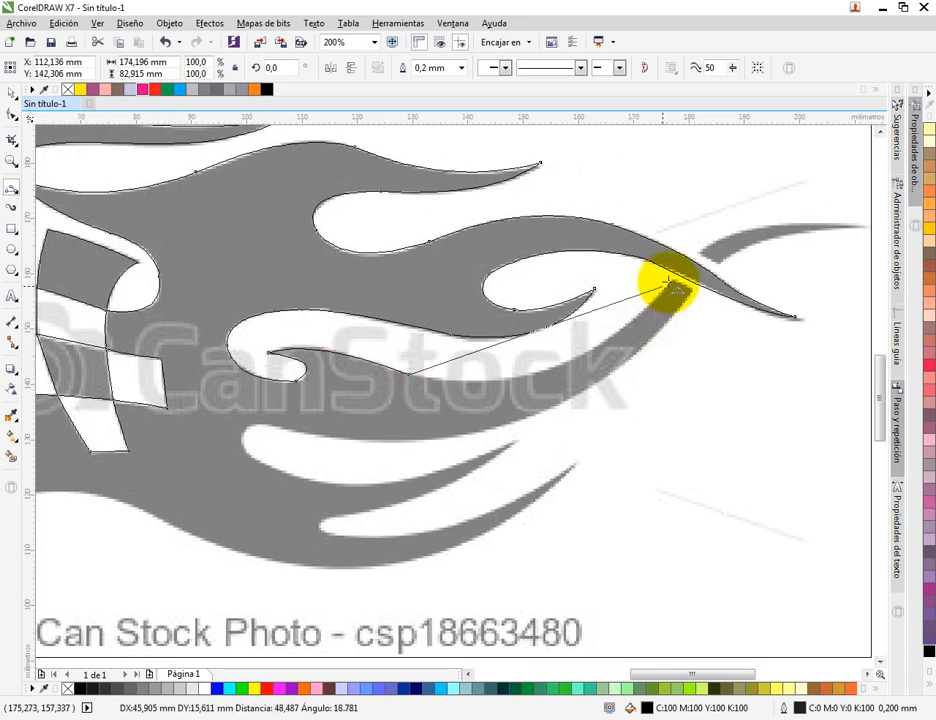
left_click(548, 370)
left_click(673, 282)
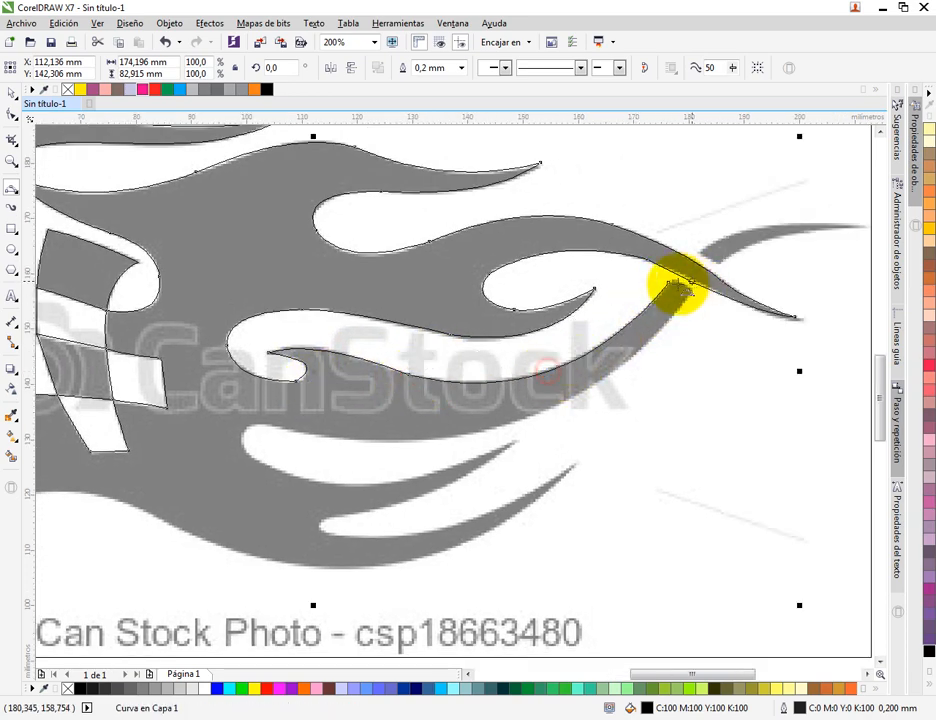
scroll(665, 285, "up", 1)
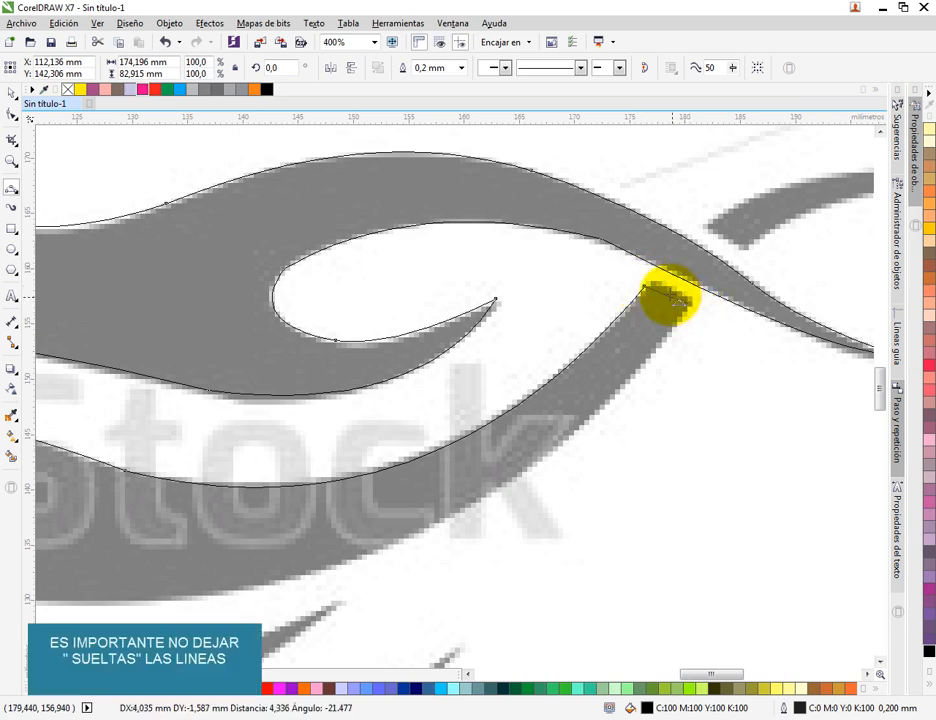
left_click(690, 306)
scroll(695, 305, "down", 1)
left_click(690, 302)
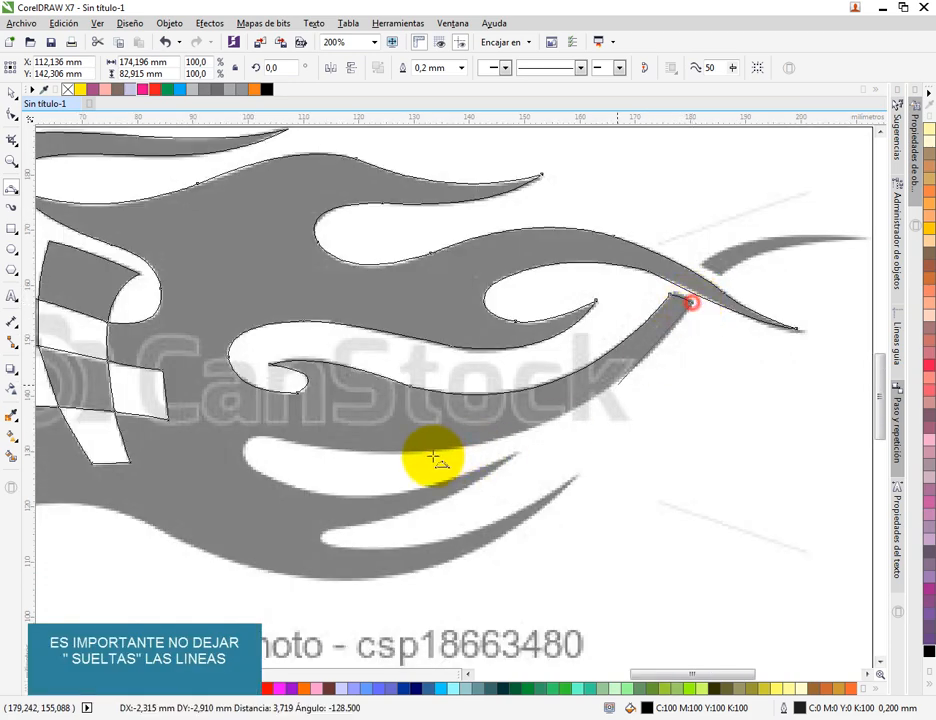
Trace the band's underside back from its blunt end and along the upper edge of the white gap below it
left_click_drag(428, 455, 573, 402)
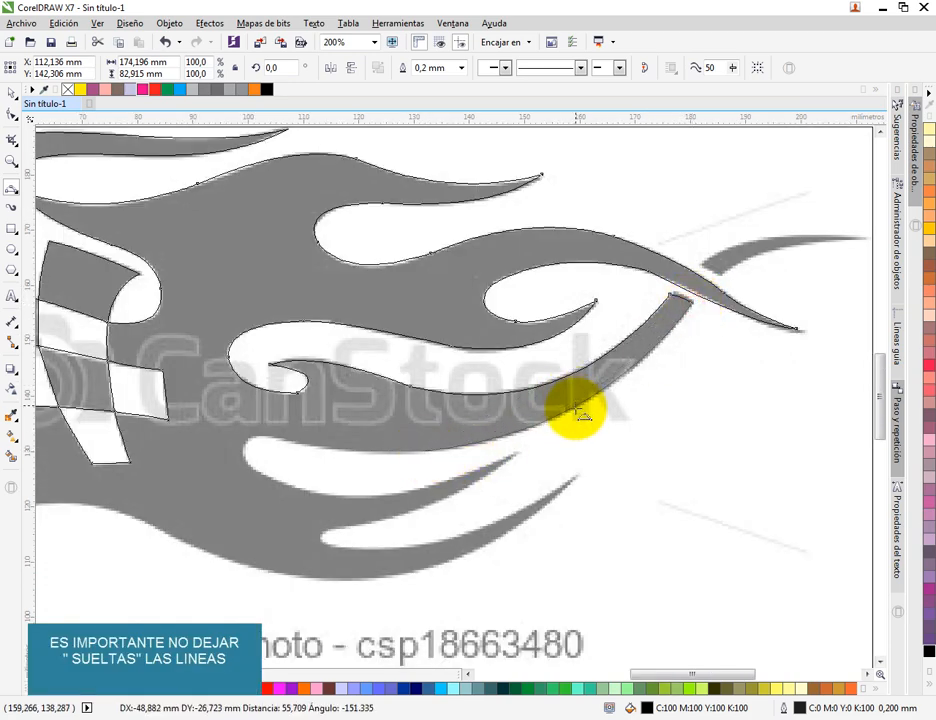
left_click(575, 409)
left_click_drag(428, 424, 612, 340)
scroll(641, 338, "up", 1)
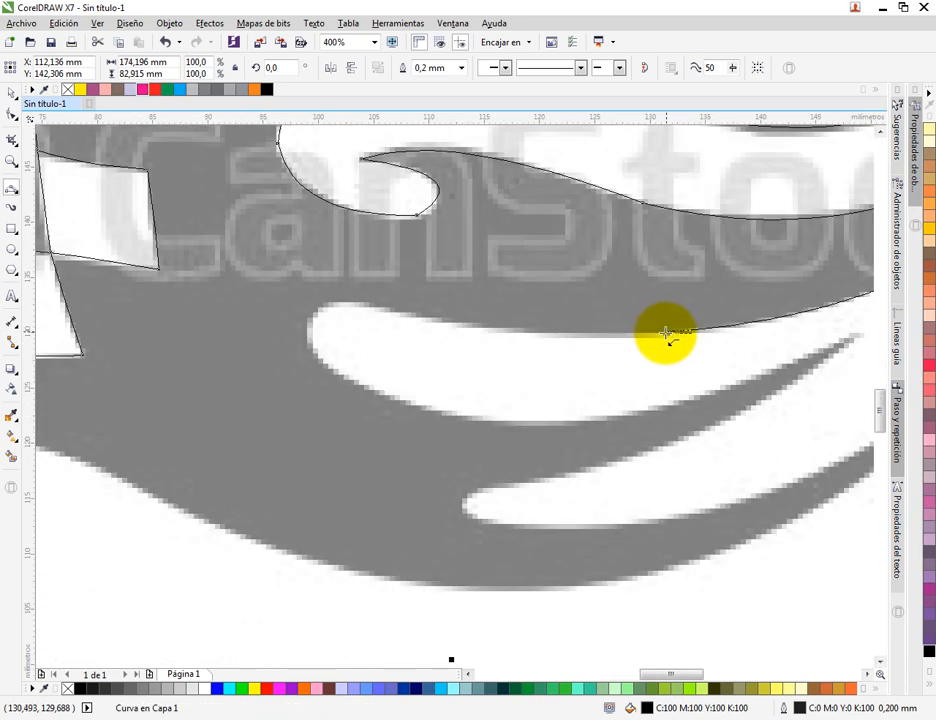
left_click(667, 333)
left_click_drag(384, 313, 539, 332)
left_click(382, 311)
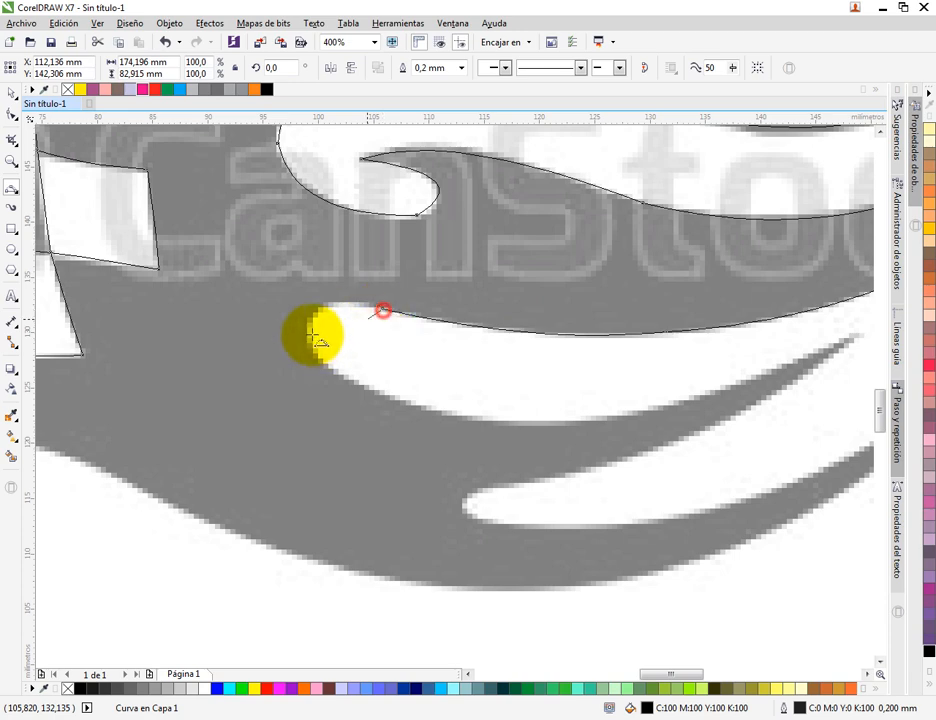
Continue the outline around that white gap's rounded inner end and along its lower edge to the thin tongue's tip
left_click_drag(310, 330, 324, 305)
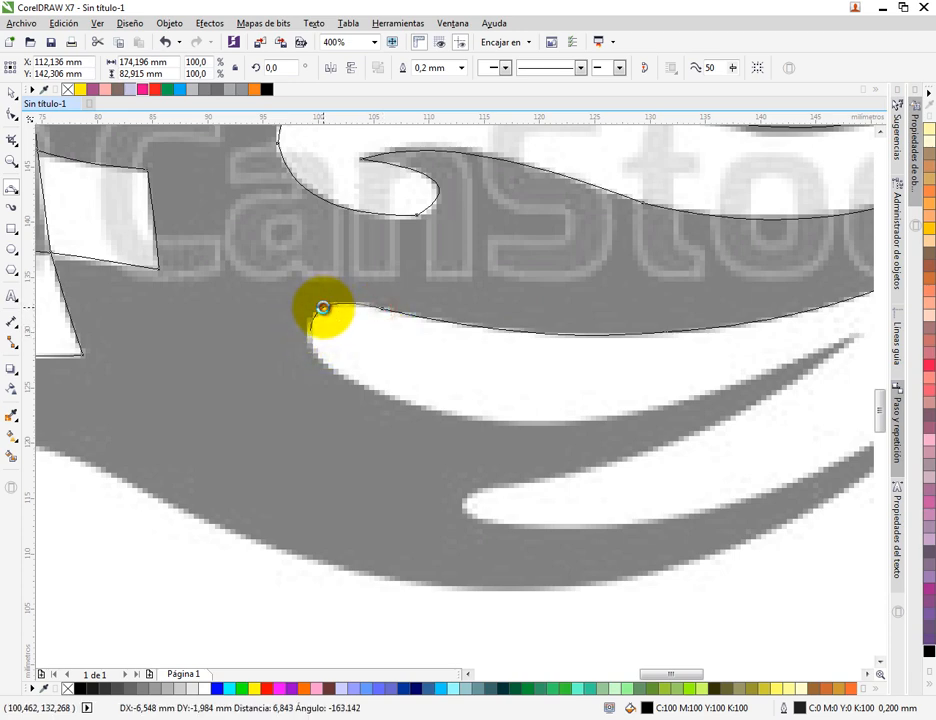
left_click(310, 330)
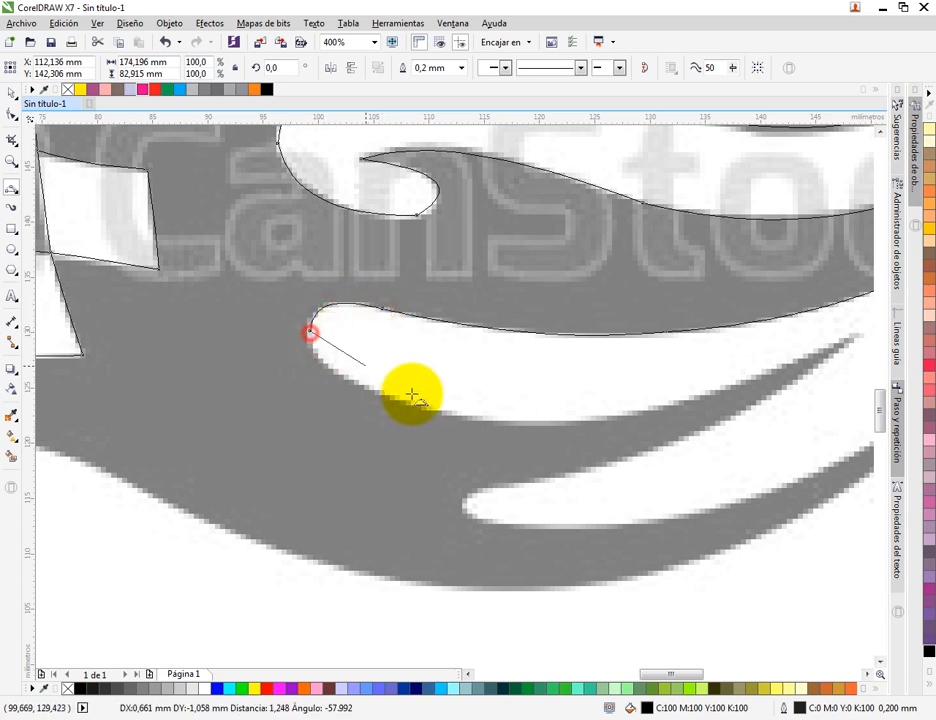
left_click(328, 367)
left_click(410, 407)
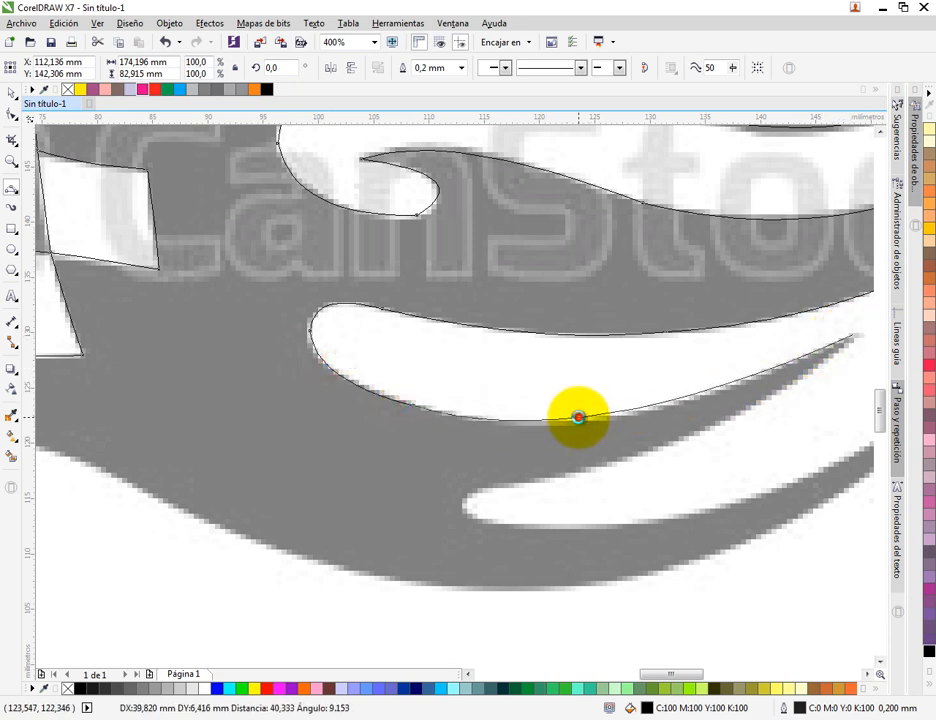
left_click(852, 334)
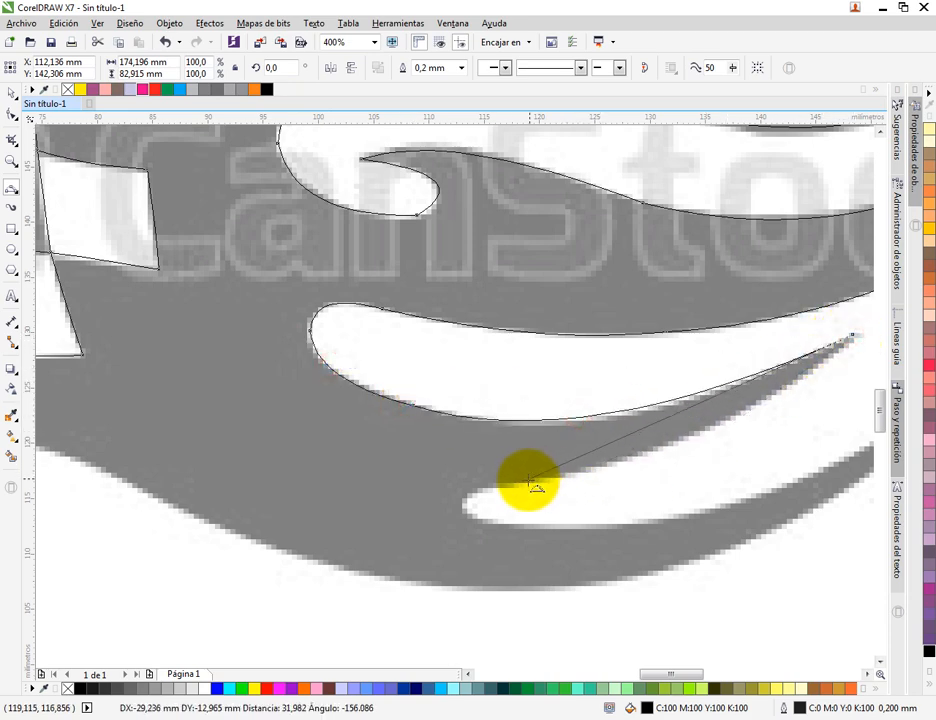
Trace the thin tongue's underside, around the lowest white gap's inner end, and along its lower edge to the last tongue's tip
left_click_drag(533, 483, 710, 428)
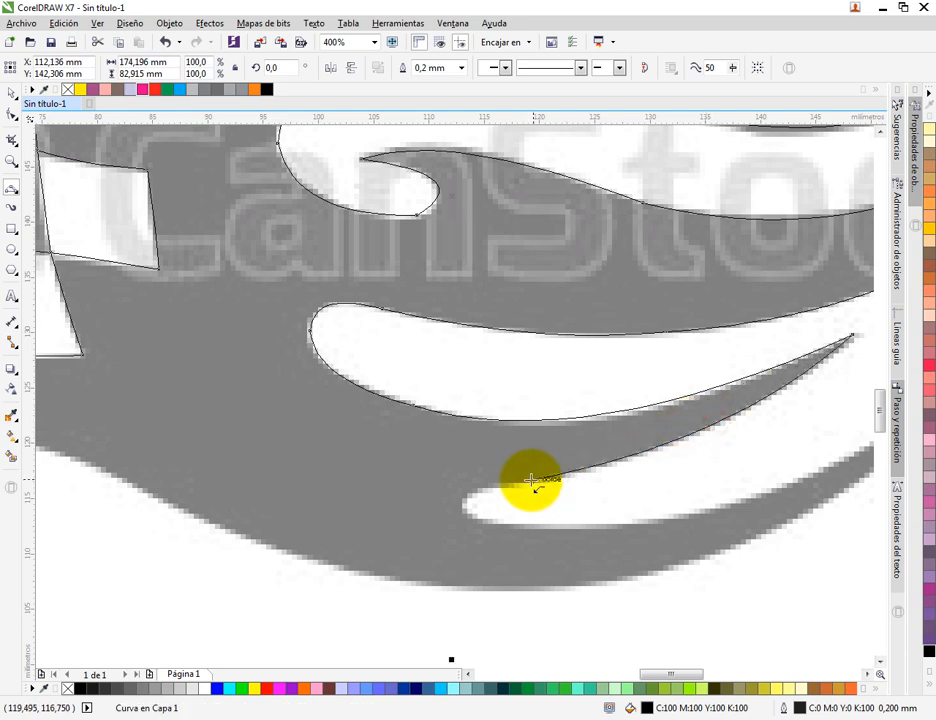
left_click(458, 504)
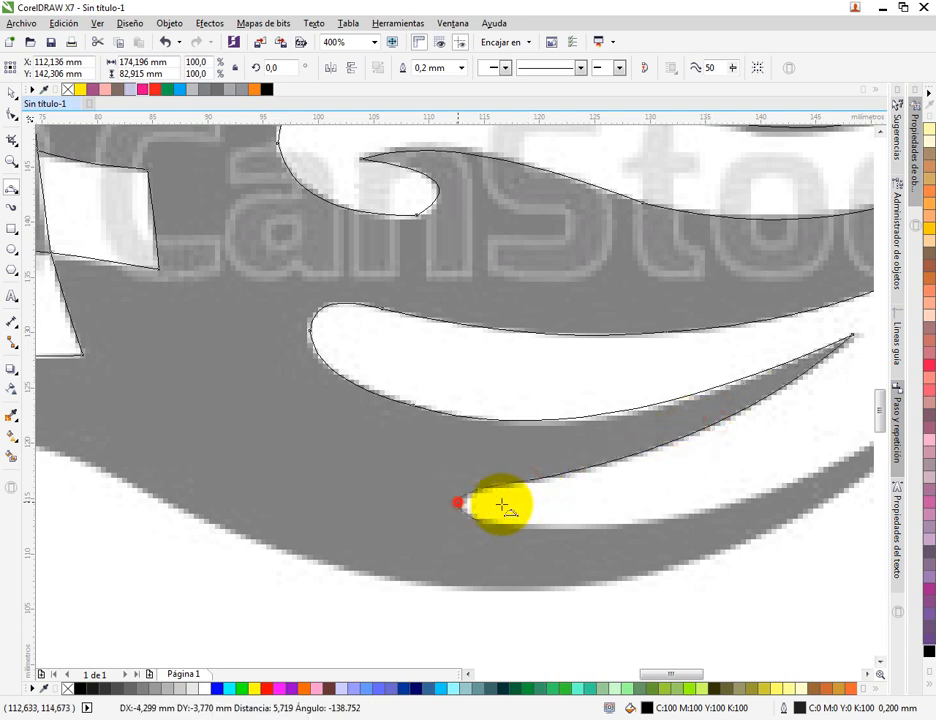
left_click_drag(575, 481, 451, 450)
mouse_move(355, 492)
left_mouse_down()
mouse_move(845, 395)
mouse_move(837, 368)
mouse_move(849, 352)
left_mouse_up()
left_click(563, 483)
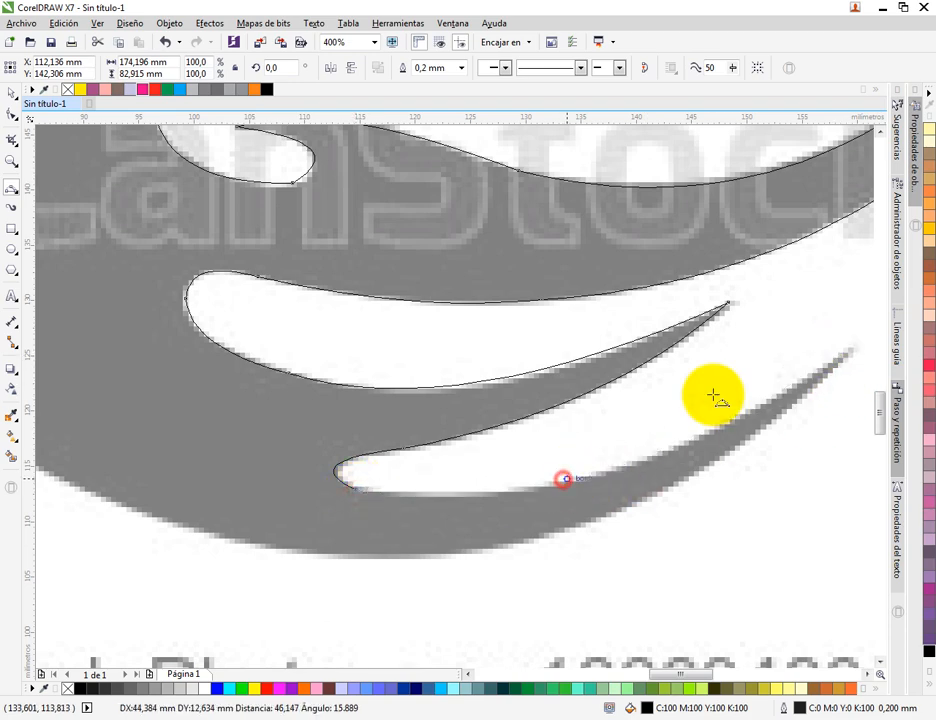
Trace the flame's bottom edge from the last tongue's tip over the white arch to the outline's starting point, closing the shape
scroll(711, 393, "down", 1)
mouse_move(779, 372)
left_mouse_down()
mouse_move(475, 435)
mouse_move(438, 461)
mouse_move(617, 468)
left_mouse_up()
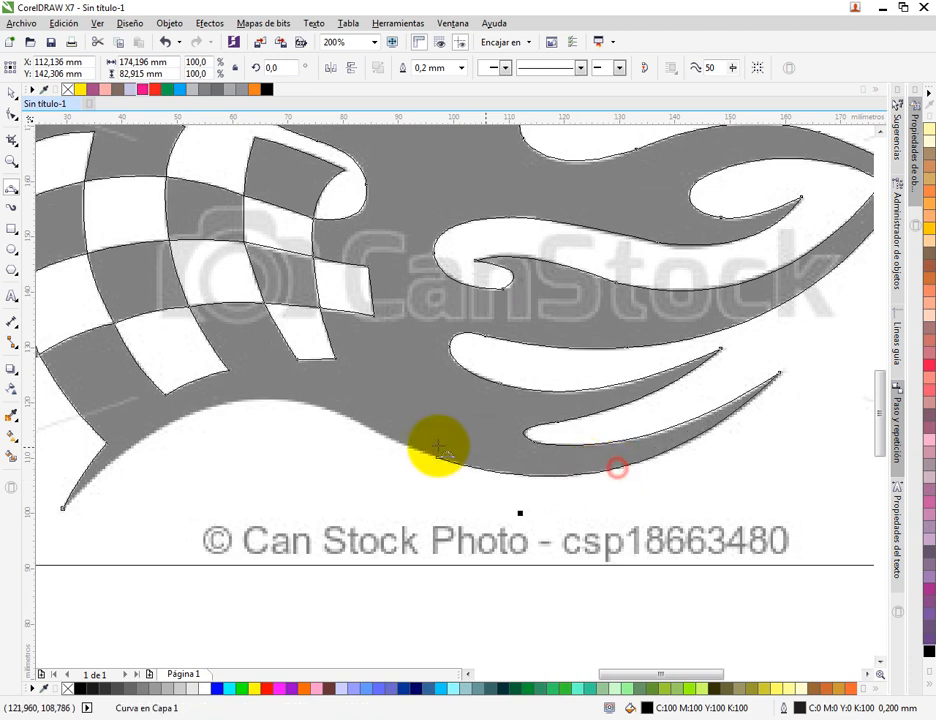
left_click(64, 507)
left_click_drag(168, 414, 250, 400)
left_click(247, 401)
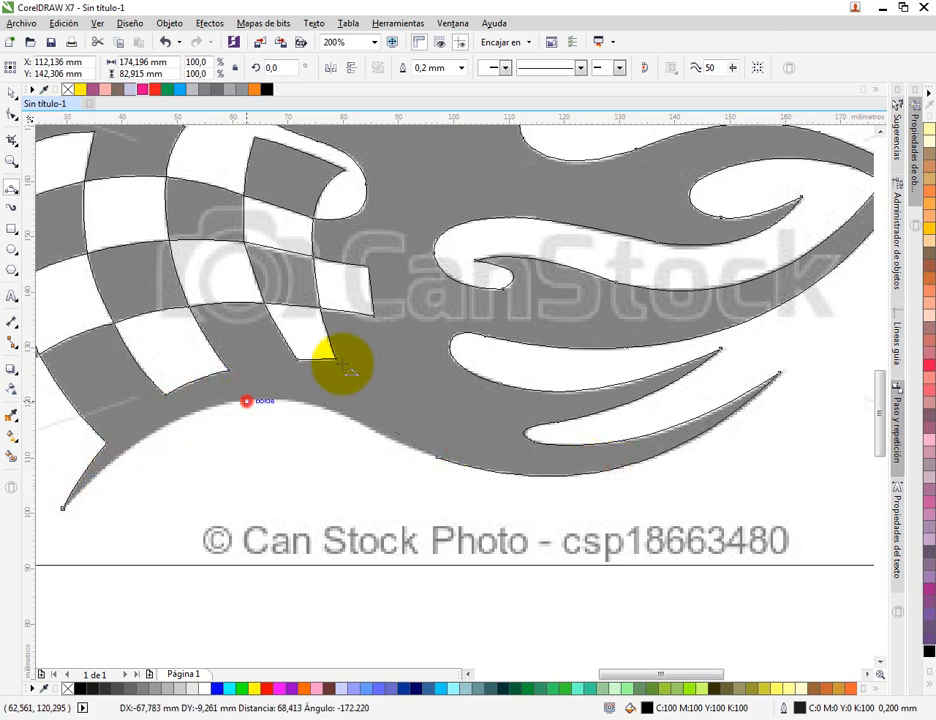
Switch the display from wireframe to a full-colour view of the whole drawing
scroll(344, 365, "down", 1)
left_click(14, 101)
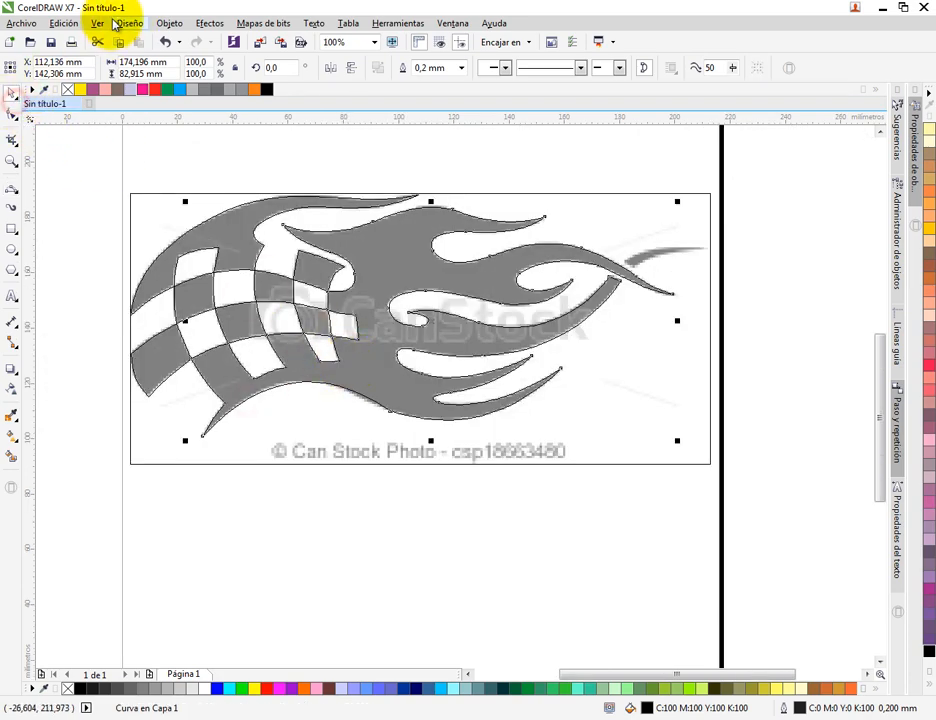
left_click(97, 23)
left_click(140, 100)
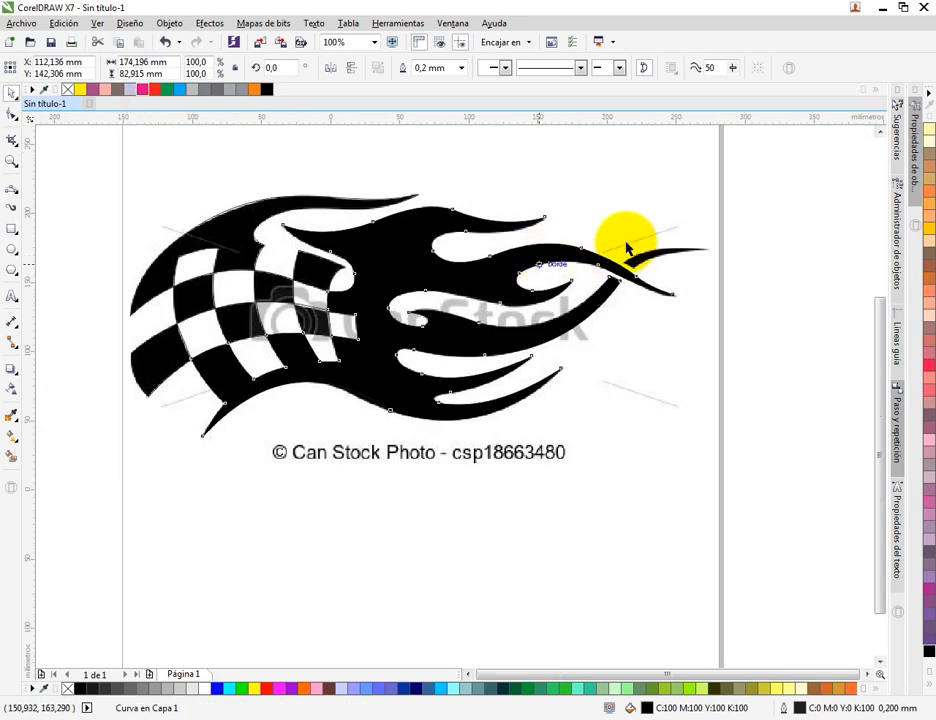
Select all the traced flame and checker objects together and move them off the page, beside the bitmap
scroll(540, 262, "down", 1)
mouse_move(230, 167)
left_mouse_down()
mouse_move(662, 401)
mouse_move(640, 385)
left_mouse_up()
left_click_drag(464, 324, 606, 327)
left_click_drag(597, 306, 257, 308)
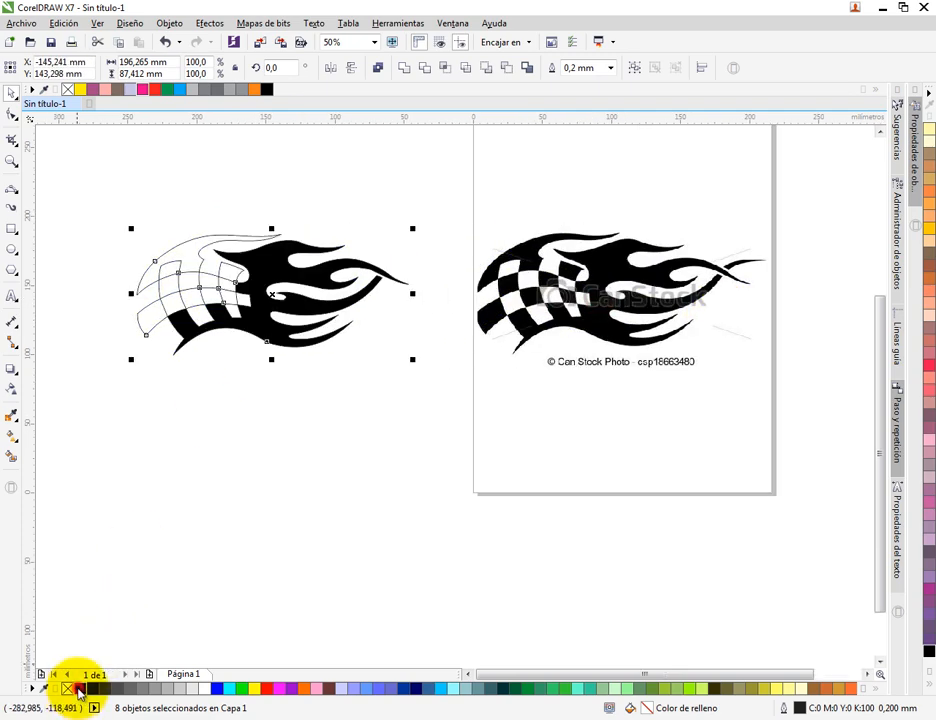
Fill the selected traced objects with black and remove their outline
left_click(78, 690)
scroll(230, 286, "up", 1)
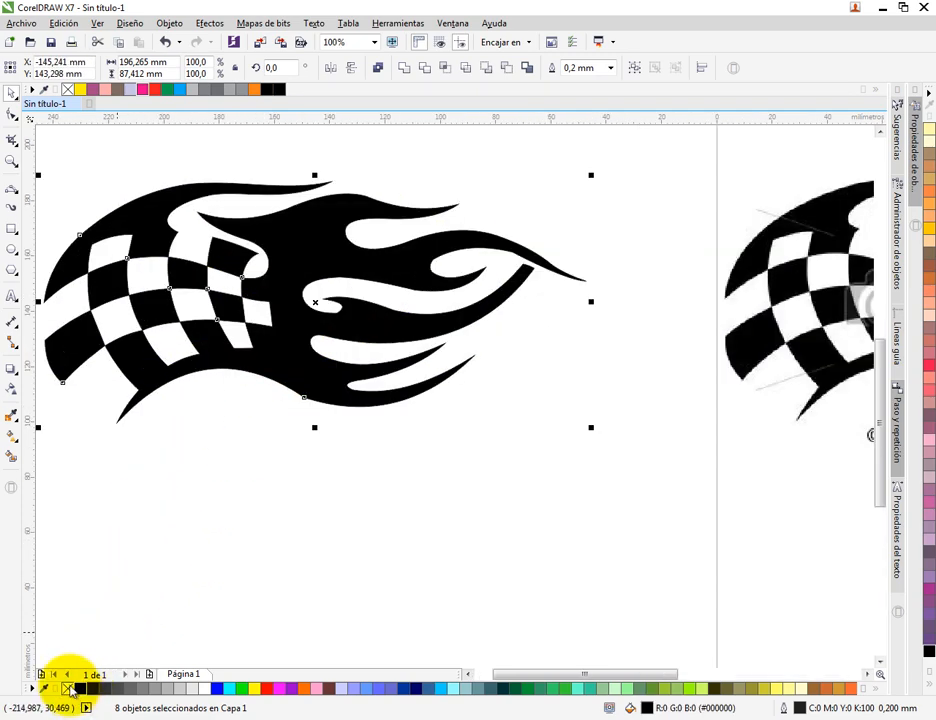
right_click(68, 689)
Move the black traced artwork onto the page, above the original bitmap
scroll(361, 364, "down", 1)
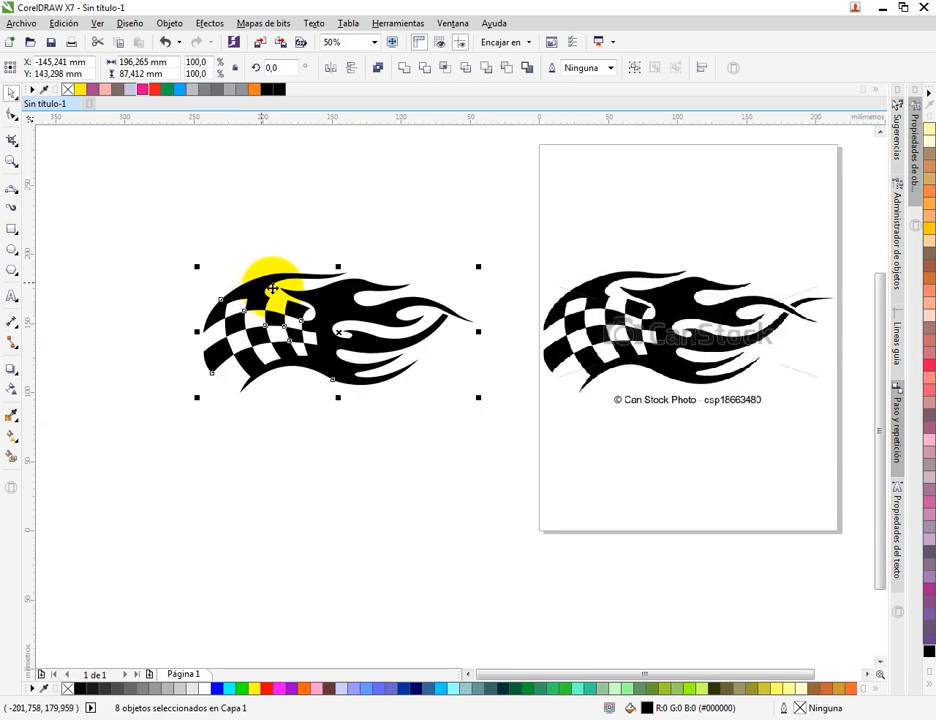
left_click_drag(259, 288, 322, 265)
left_click_drag(458, 292, 557, 310)
Trace the bitmap's detached tail stroke as a closed shape about 31 × 7 mm with 3-point curves
scroll(681, 387, "up", 2)
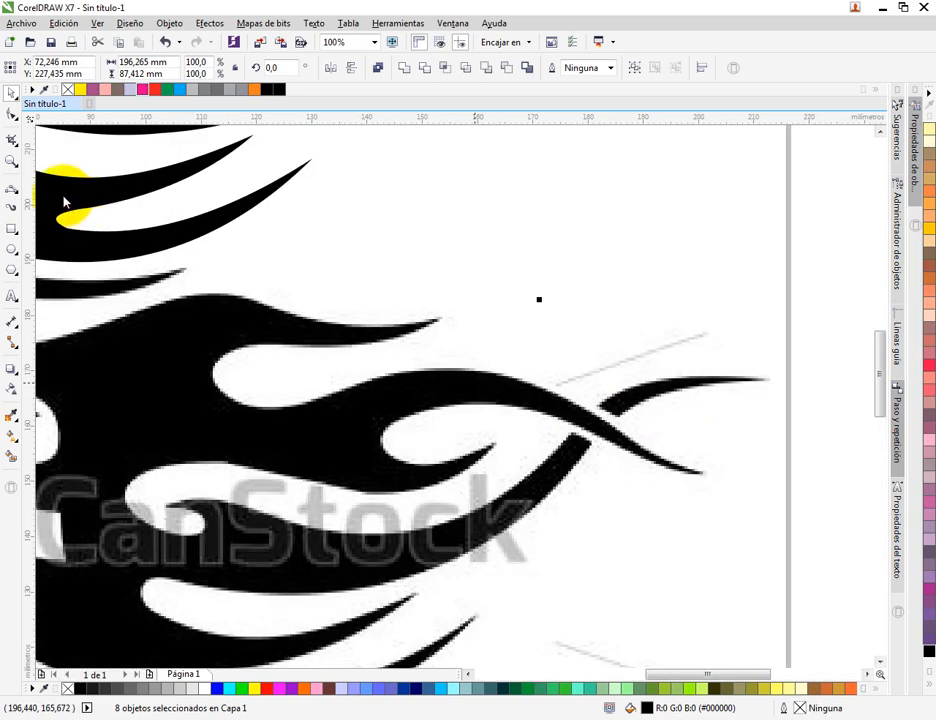
left_click(12, 192)
scroll(505, 418, "up", 1)
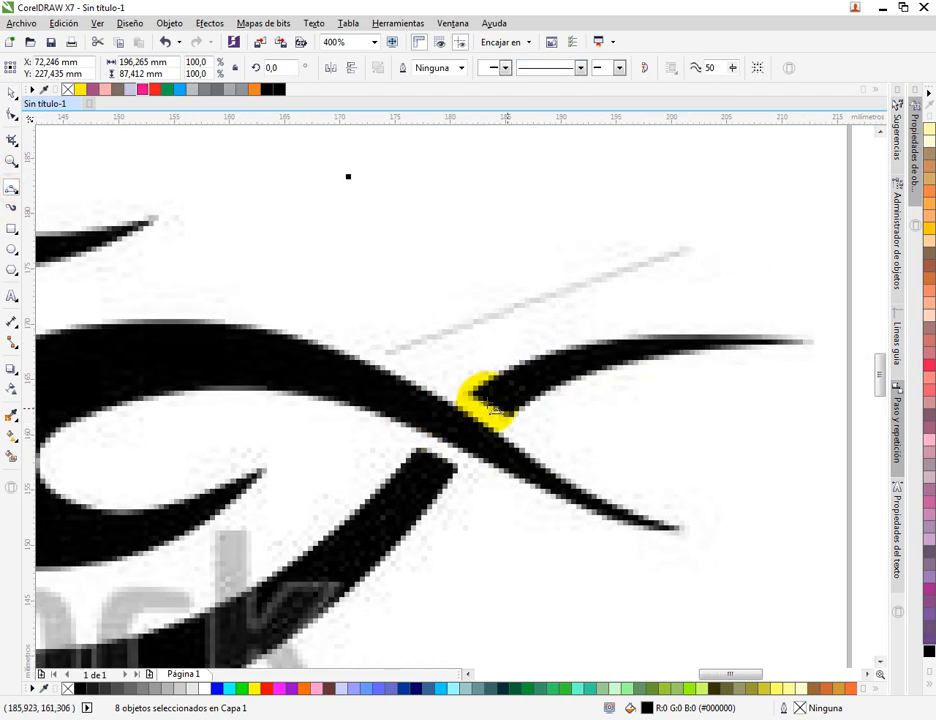
left_click_drag(472, 396, 521, 427)
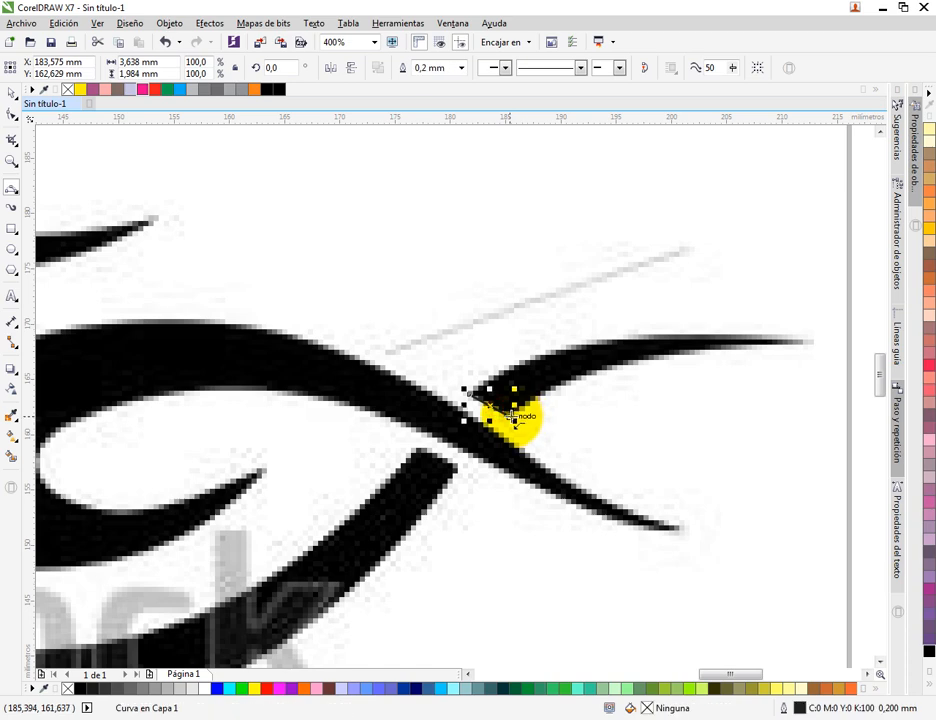
left_click_drag(510, 415, 465, 395)
left_click(808, 346)
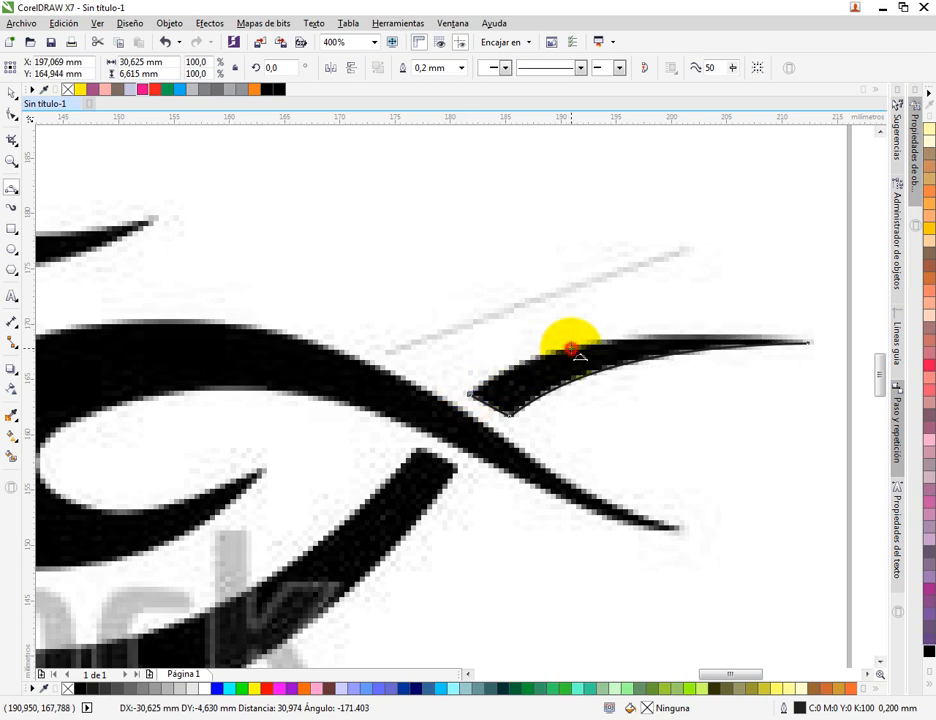
left_click(571, 349)
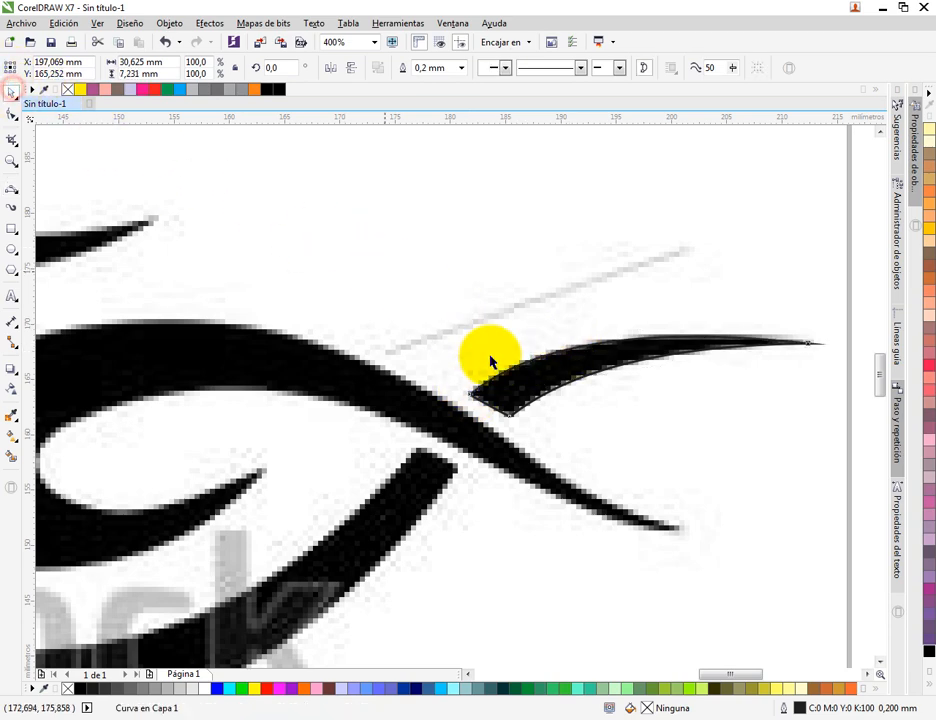
Move the traced tail stroke next to the black artwork's crossing tongue and give it a black fill with no outline
scroll(491, 358, "down", 2)
right_click(67, 690)
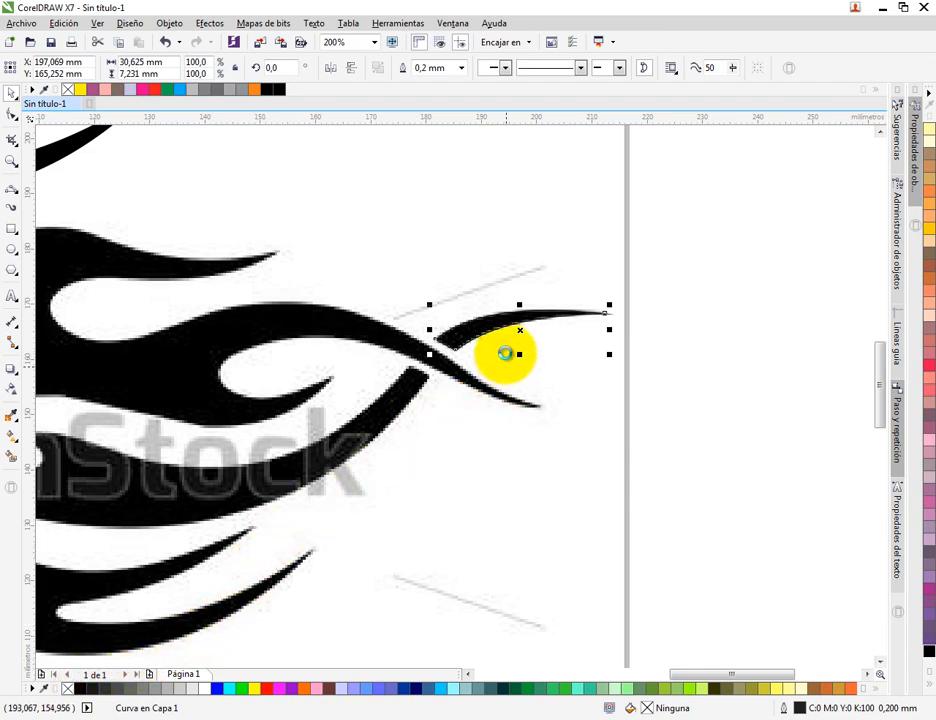
scroll(508, 354, "down", 1)
scroll(508, 354, "down", 1)
left_click_drag(501, 342, 460, 229)
scroll(460, 229, "up", 2)
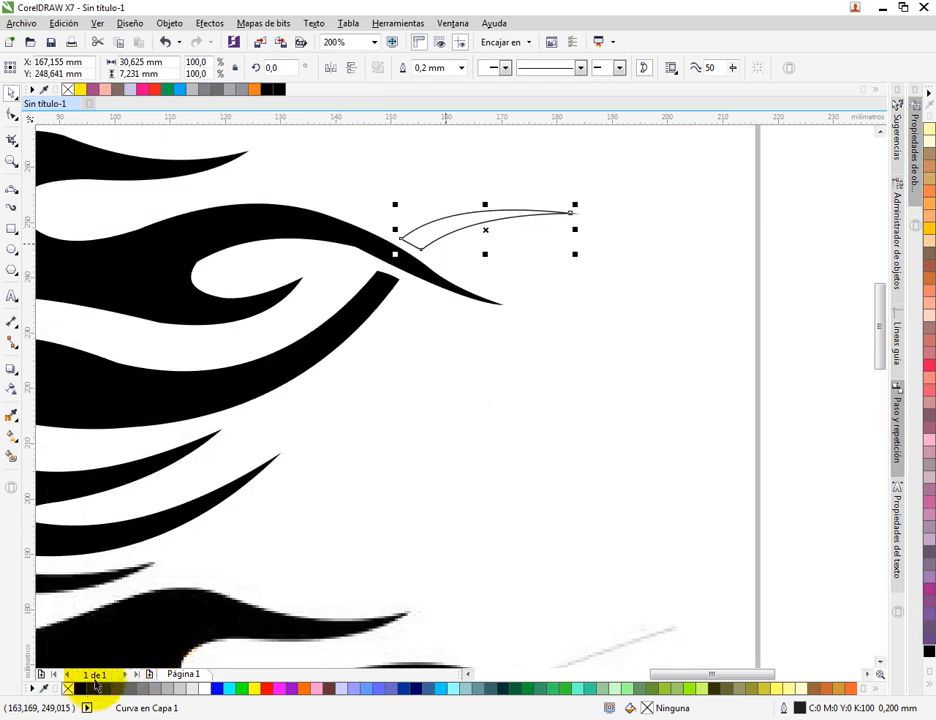
left_click_drag(67, 689, 428, 247)
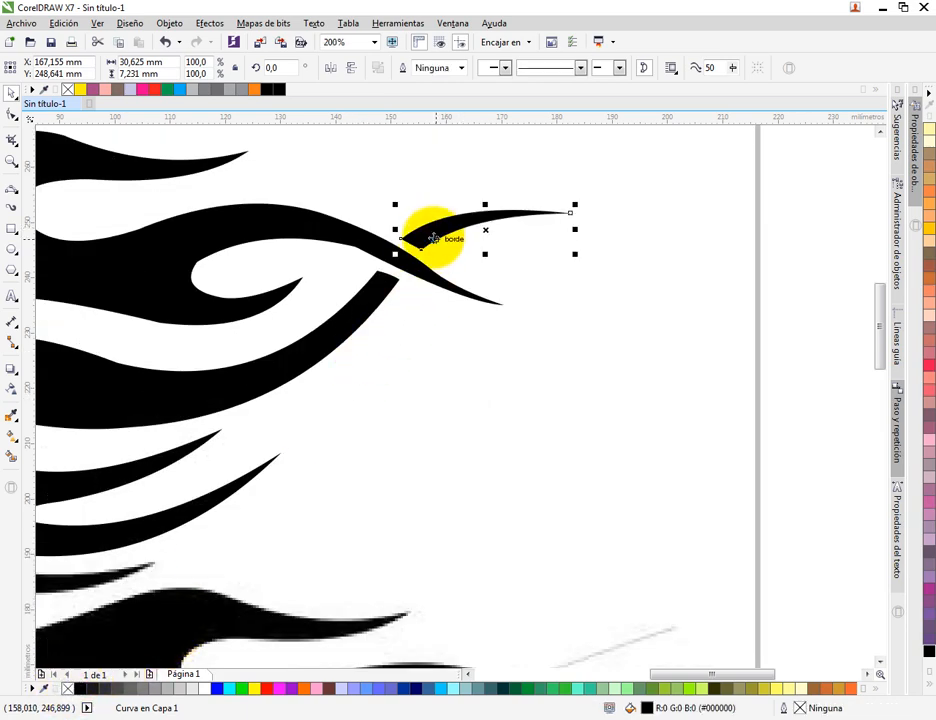
Move the nine traced flag shapes off the page, beside the reference image
scroll(428, 240, "up", 2)
scroll(445, 241, "down", 4)
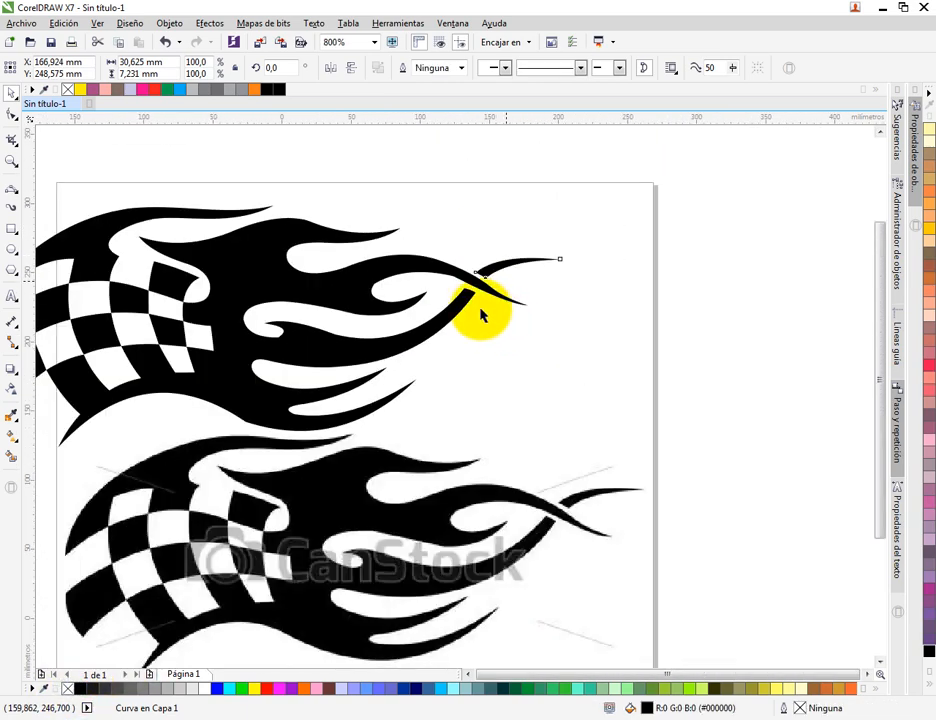
left_click_drag(170, 193, 609, 418)
left_click_drag(459, 349, 552, 347)
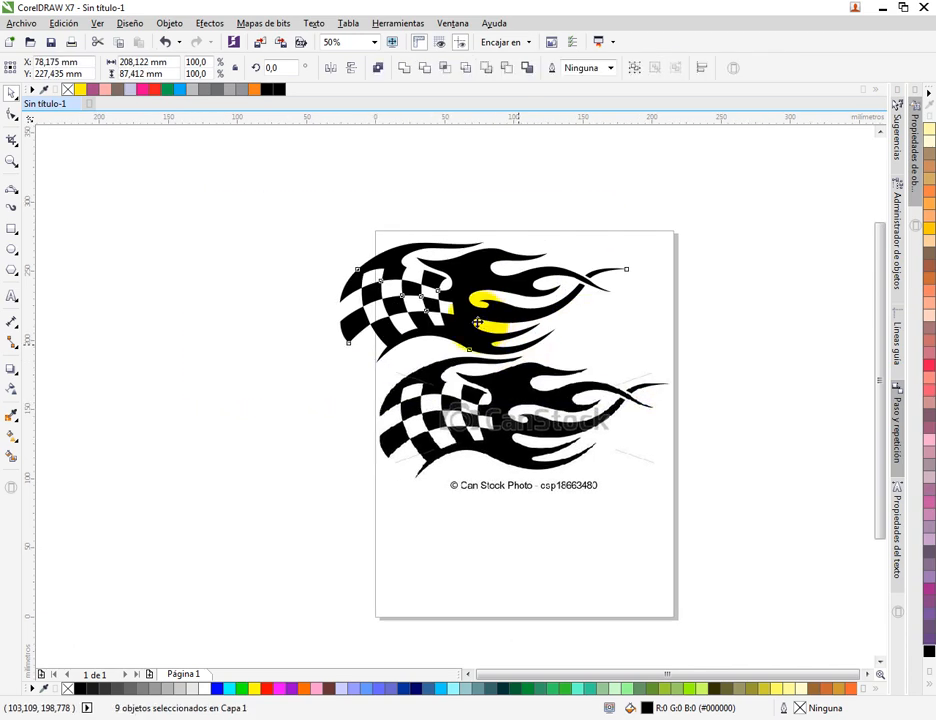
left_click_drag(447, 314, 198, 420)
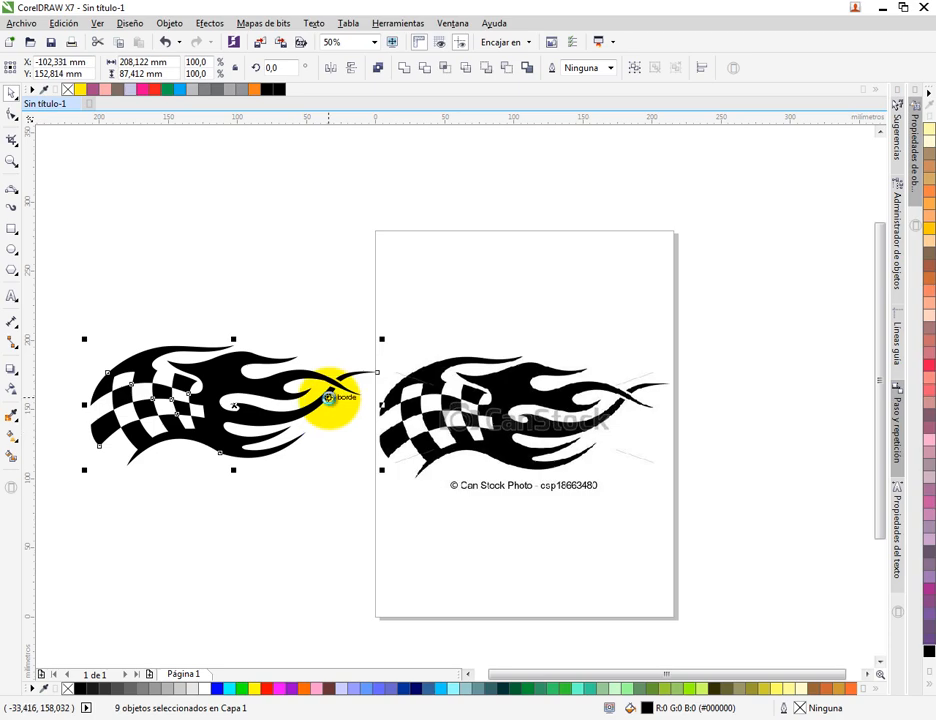
scroll(328, 398, "up", 1)
left_click_drag(315, 402, 333, 425)
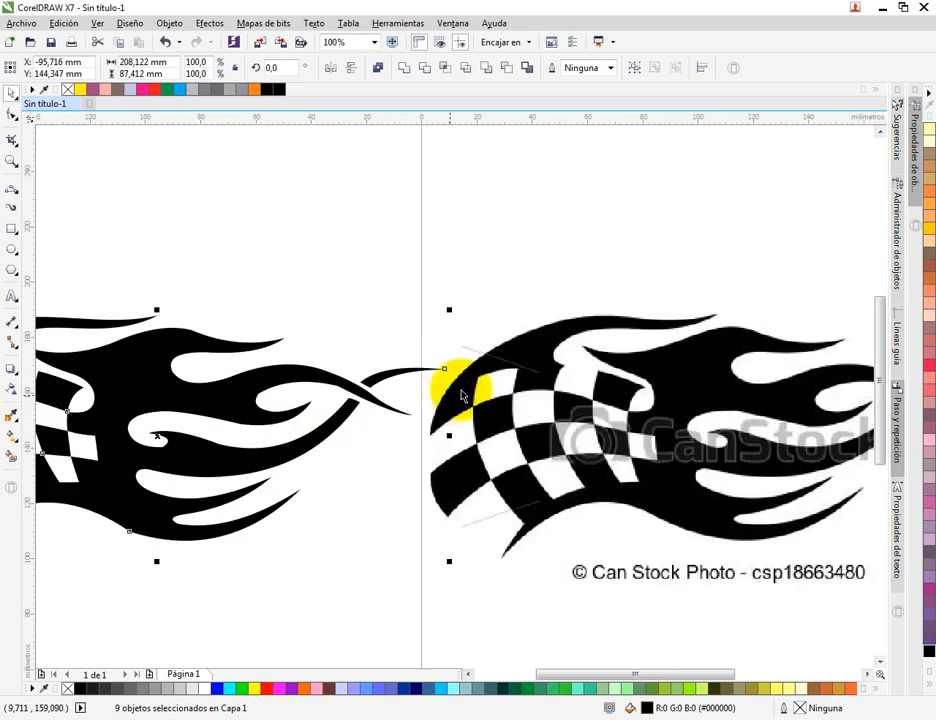
scroll(410, 410, "up", 1)
scroll(372, 407, "down", 1)
Move the nine traced flag shapes back onto the page, just above the reference image
left_click_drag(297, 428, 746, 234)
left_click_drag(547, 265, 667, 240)
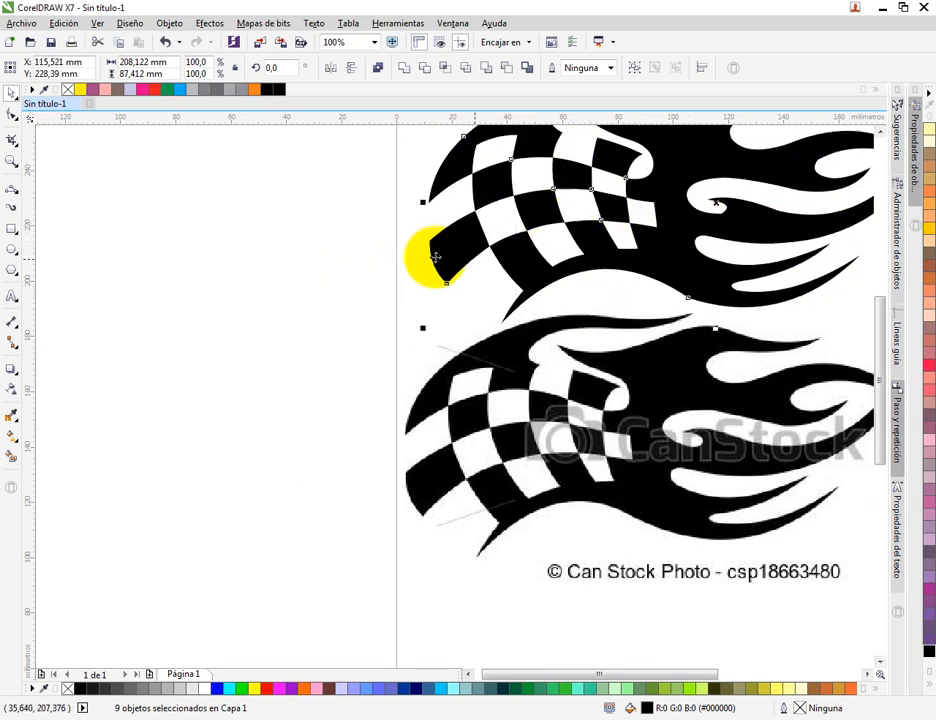
left_click(405, 267)
left_click_drag(612, 261, 485, 292)
scroll(484, 290, "down", 1)
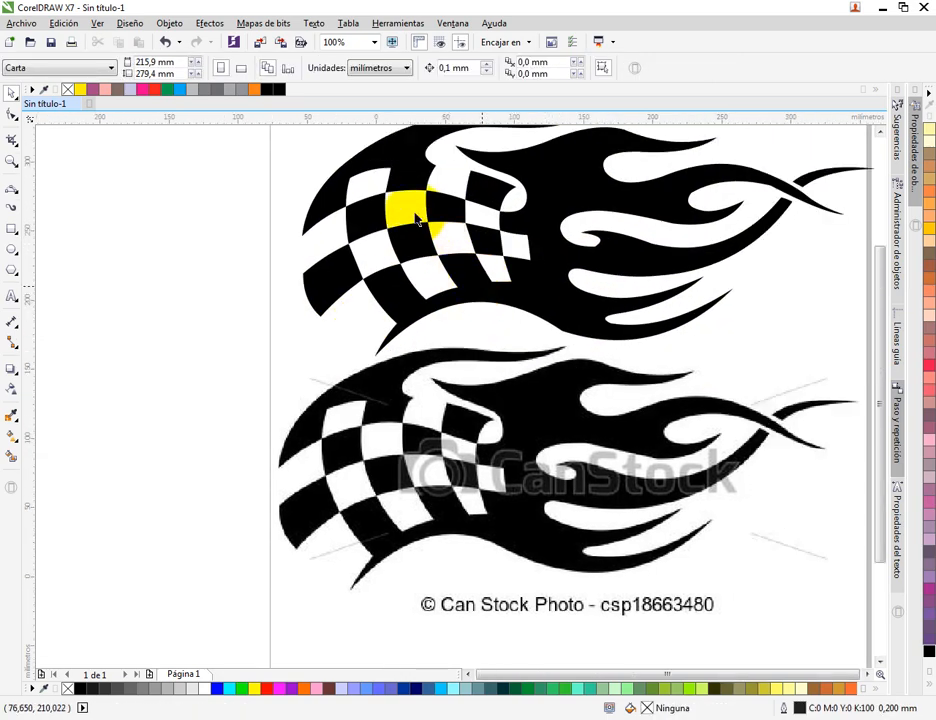
left_click_drag(359, 168, 701, 354)
left_click_drag(516, 269, 506, 261)
left_click(616, 300)
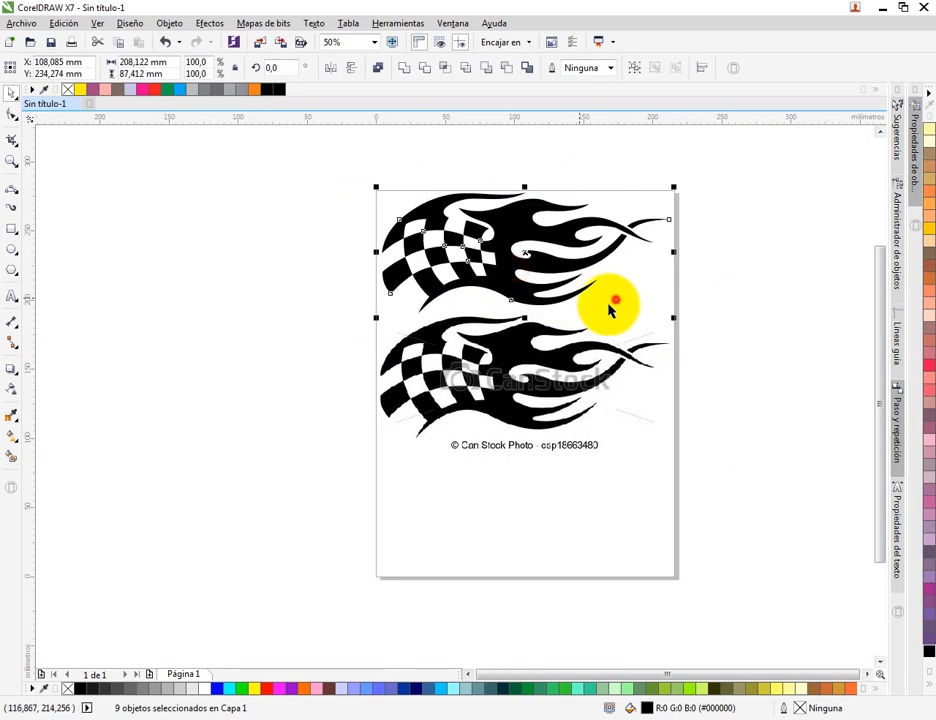
Examine the traced checkered flag's edges closely against the pixelated reference image below it
scroll(505, 360, "up", 1)
scroll(397, 255, "up", 2)
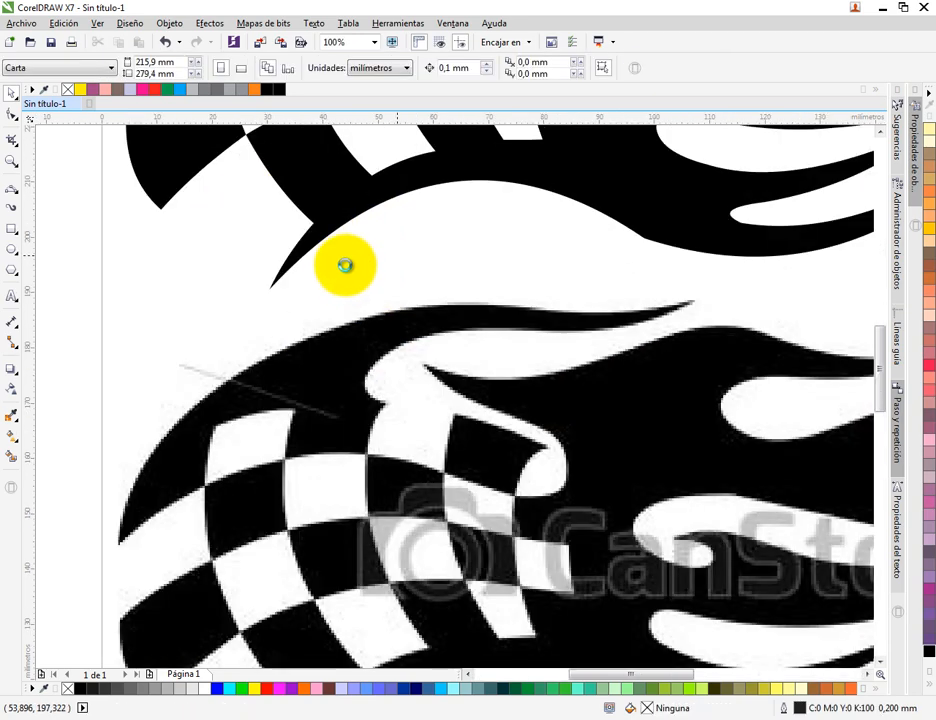
left_click_drag(415, 330, 267, 490)
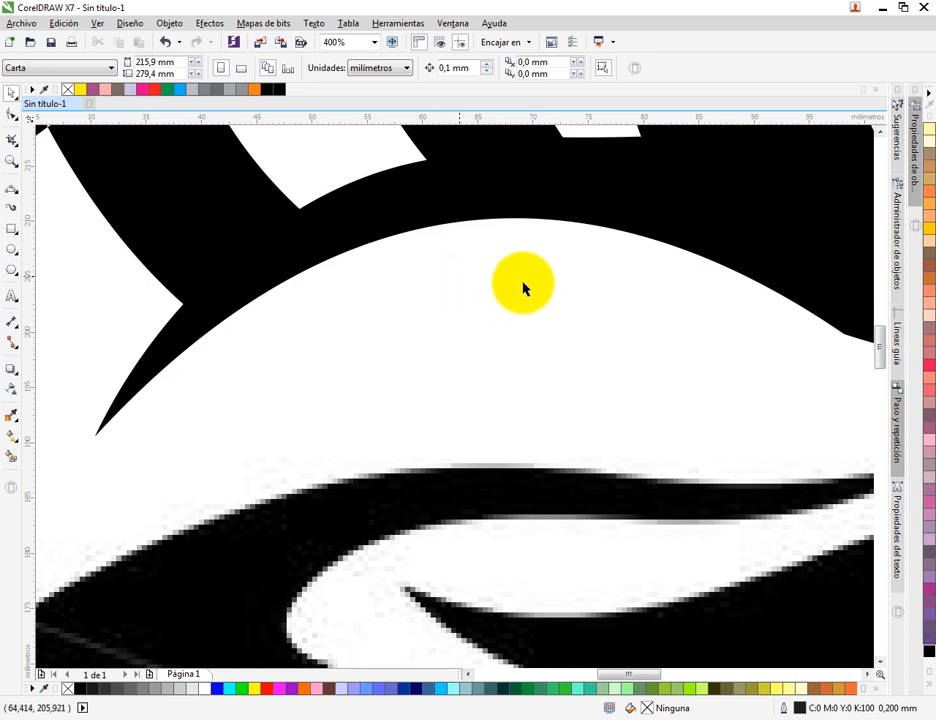
scroll(505, 272, "down", 1)
scroll(466, 310, "down", 1)
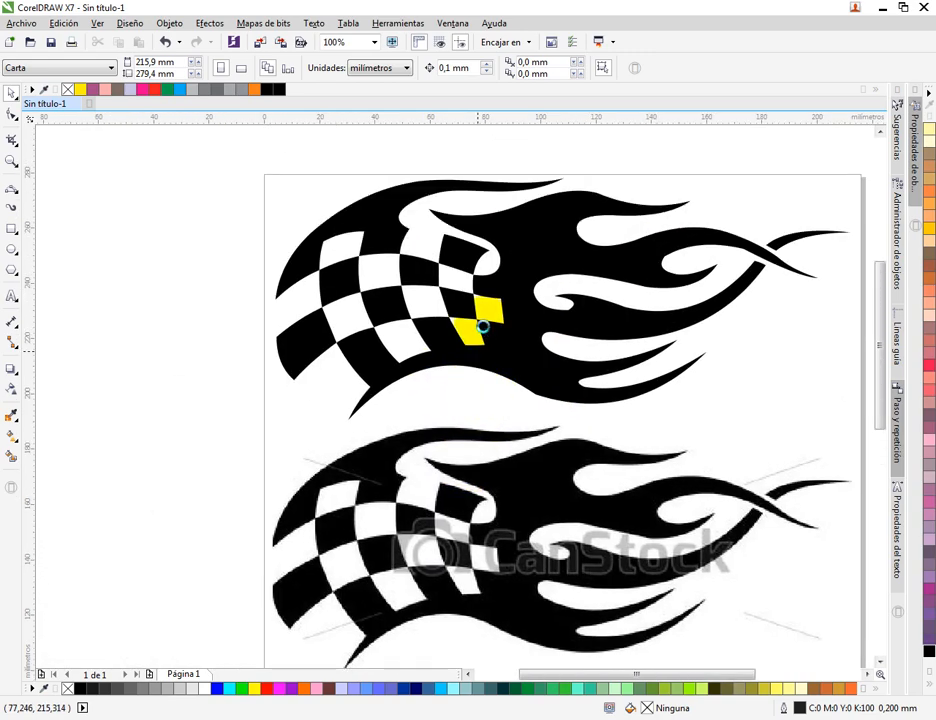
scroll(483, 326, "down", 1)
scroll(493, 313, "up", 1)
scroll(488, 367, "down", 1)
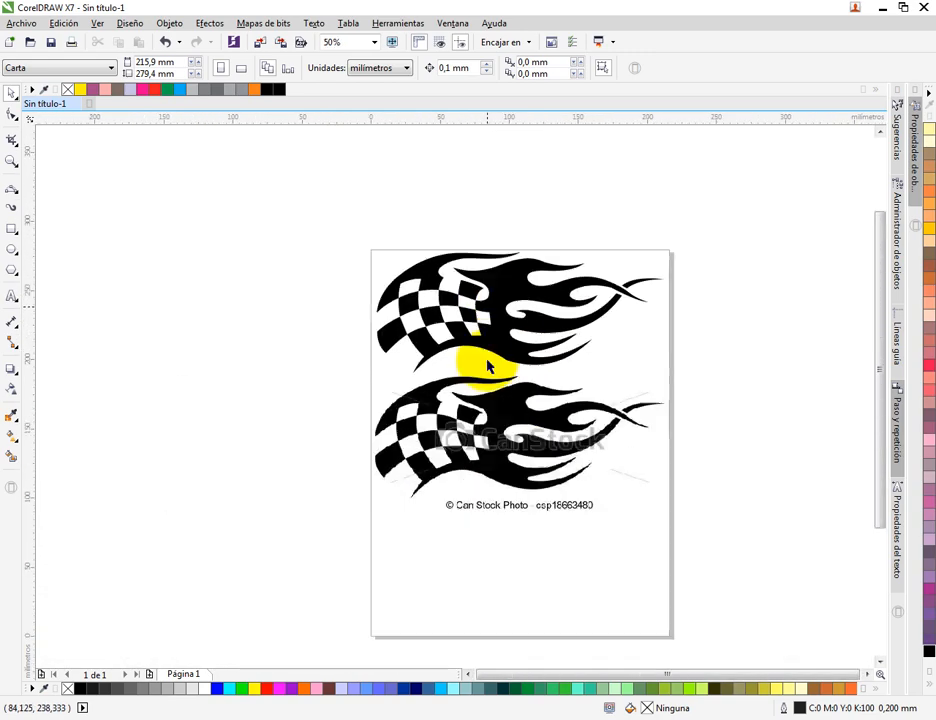
Unlock the reference bitmap VECTOR 1.jpg and delete it from the page
right_click(488, 423)
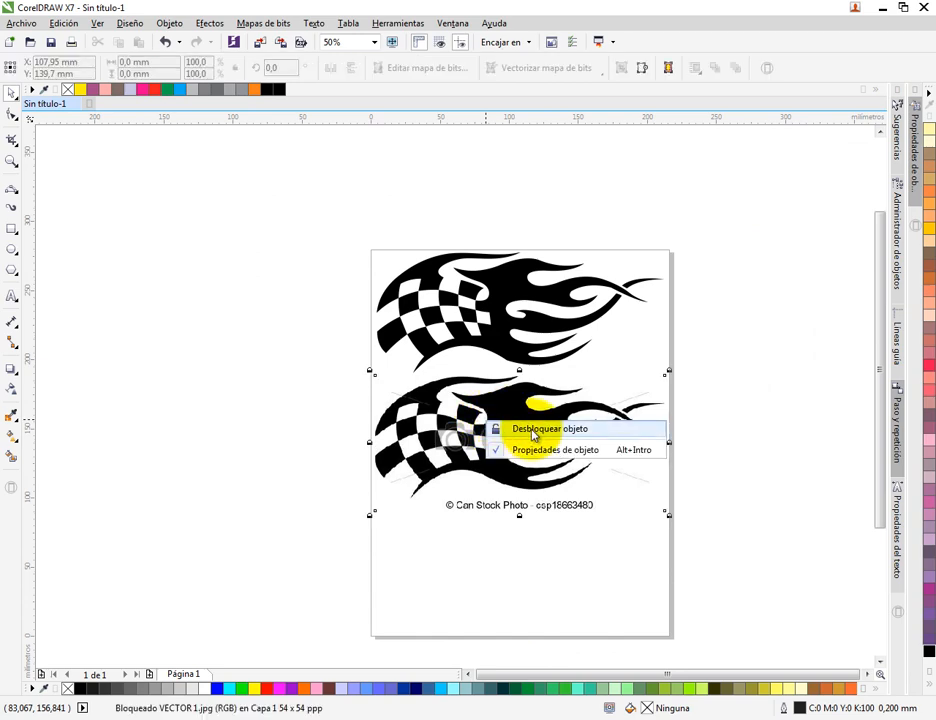
left_click(533, 430)
key("Delete")
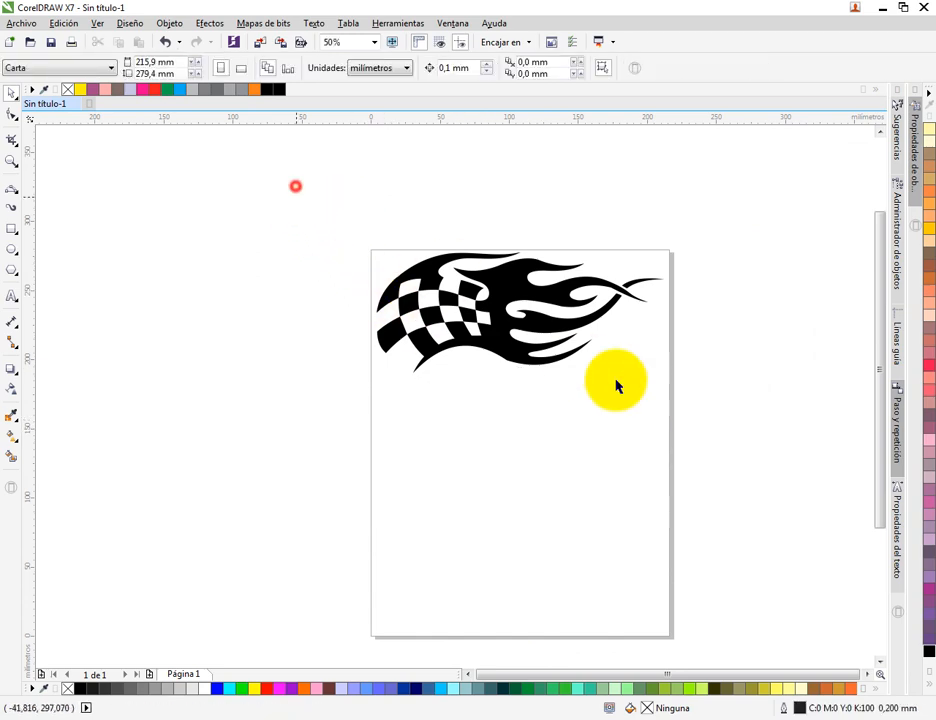
Group the nine traced flag shapes, scale the group to about 183 × 77 mm and place it in the page's upper part
left_click_drag(295, 186, 733, 403)
left_click_drag(513, 329, 527, 376)
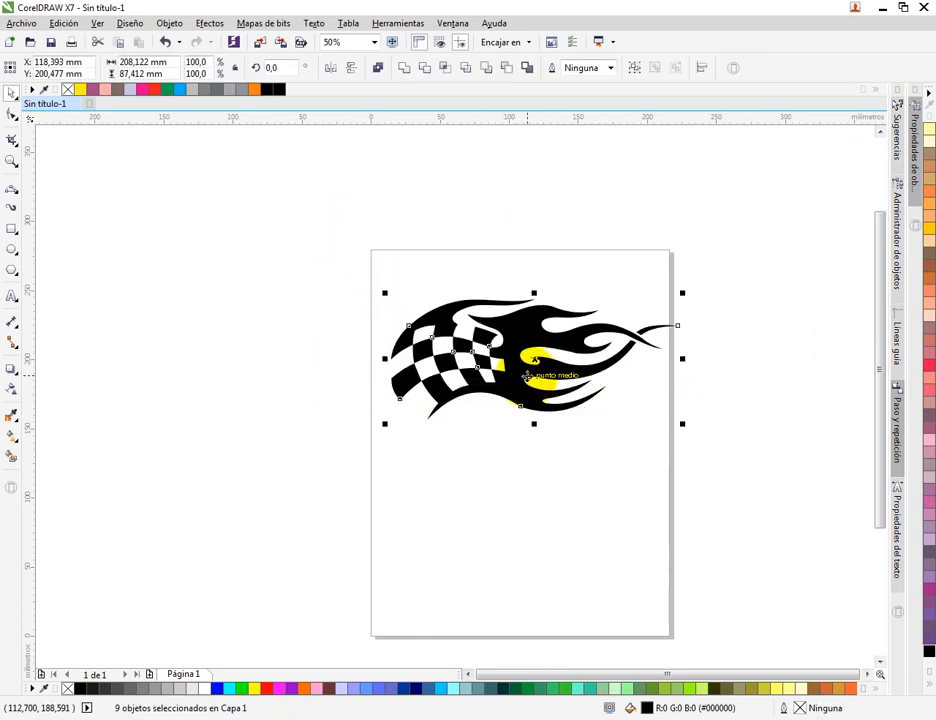
key("ctrl+g")
left_click_drag(684, 296, 667, 303)
left_click_drag(515, 351, 501, 330)
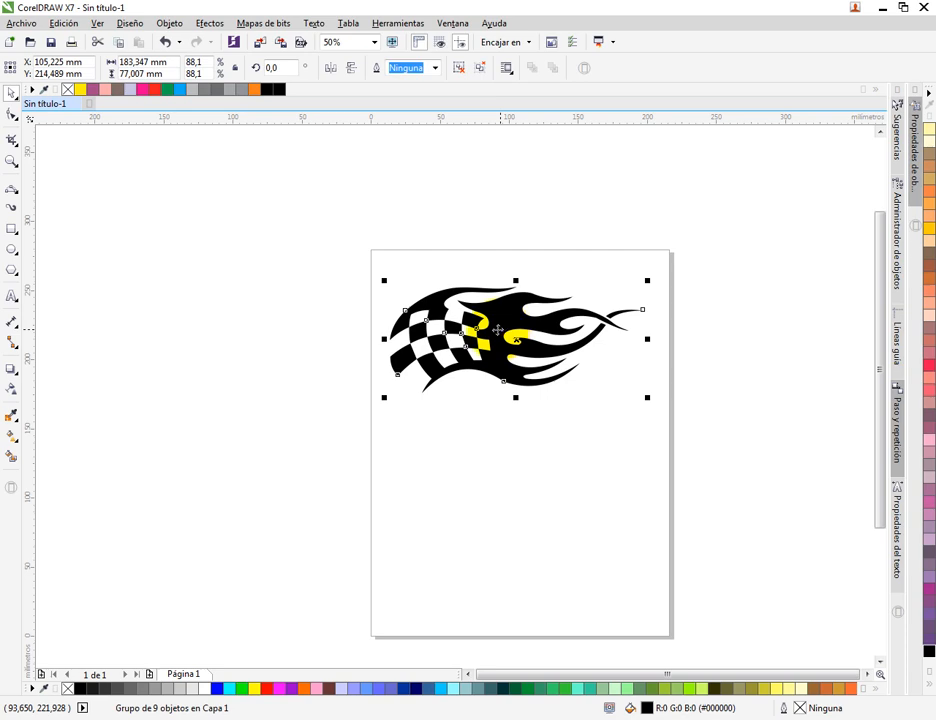
left_click_drag(498, 330, 541, 297)
left_click(537, 268)
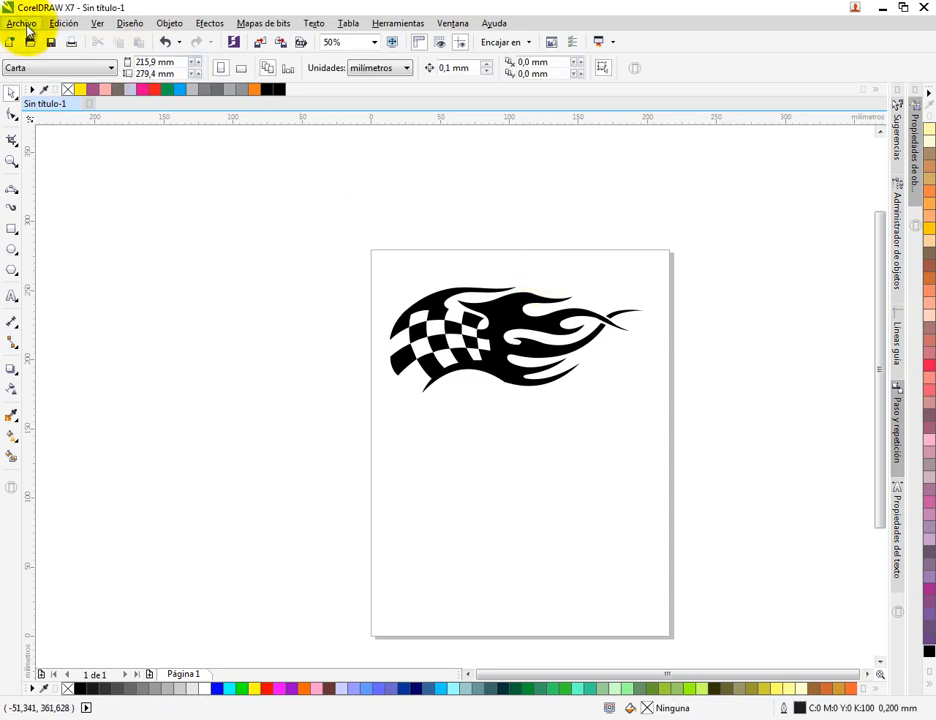
left_click(31, 27)
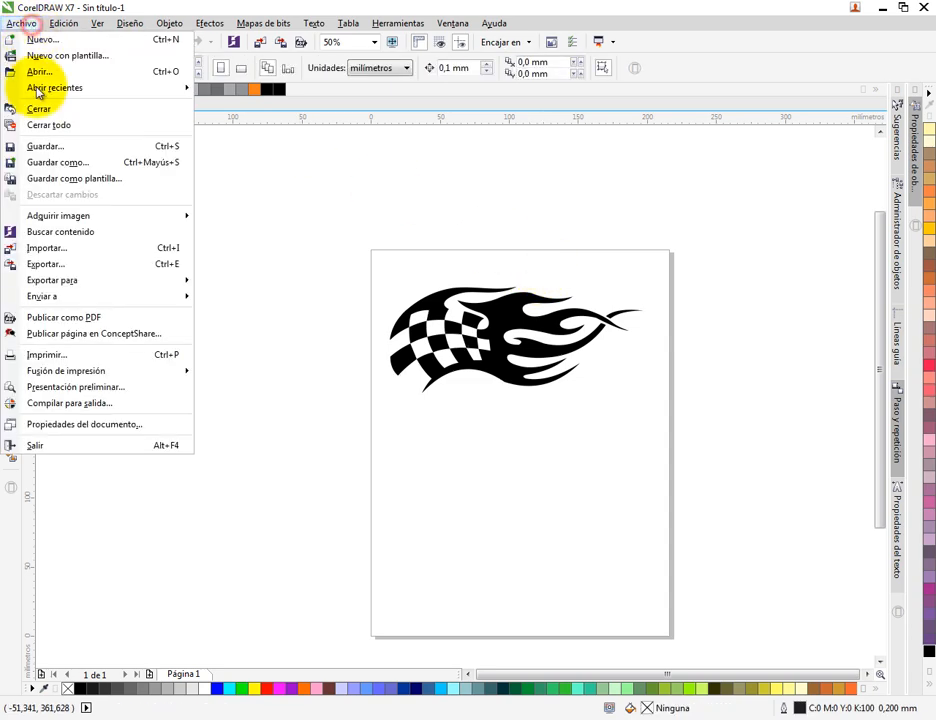
left_click(64, 265)
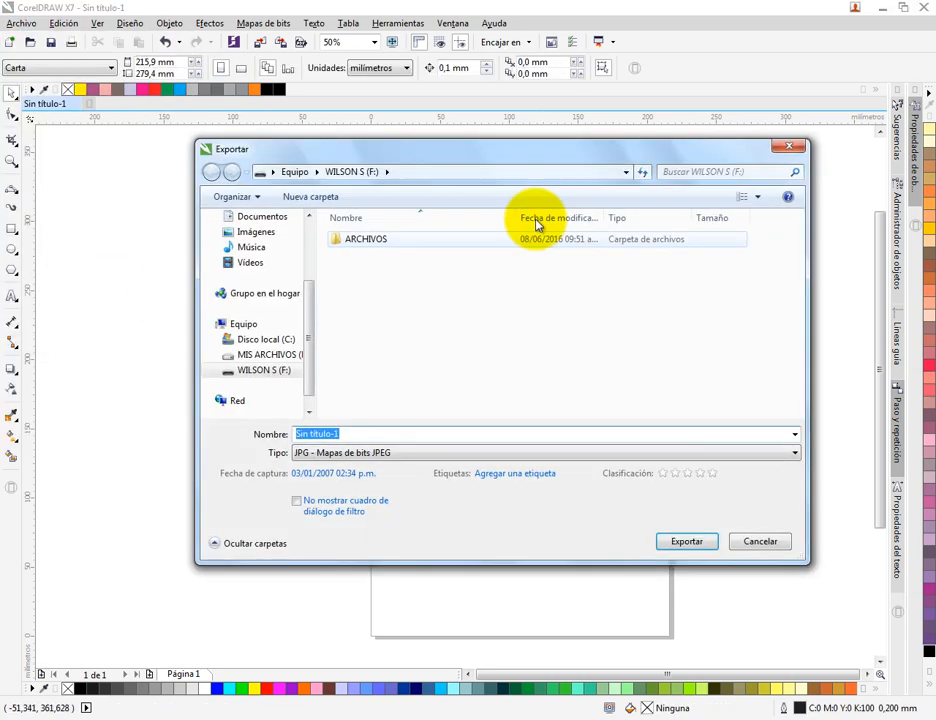
left_click(786, 148)
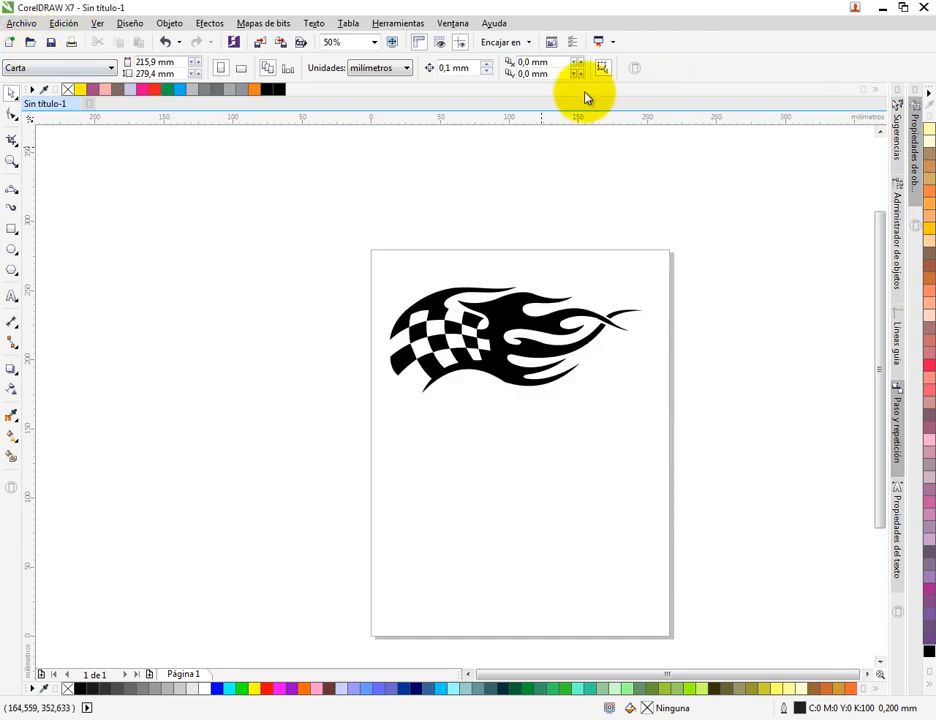
Import the VECTOR 2 image below the flag and enlarge it to about 197 × 156 mm
left_click(22, 24)
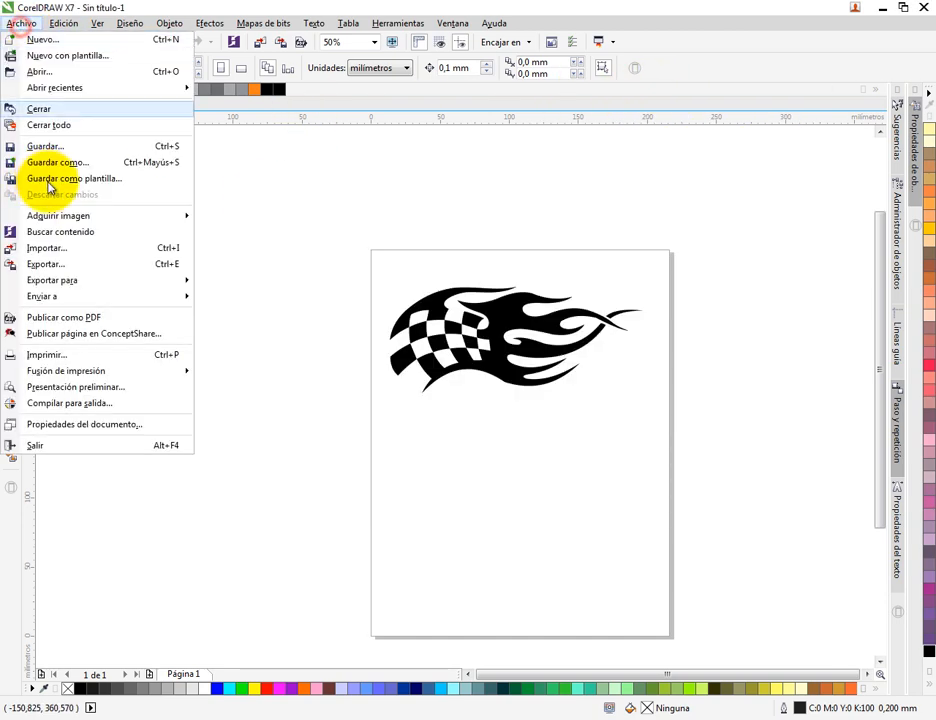
left_click(40, 251)
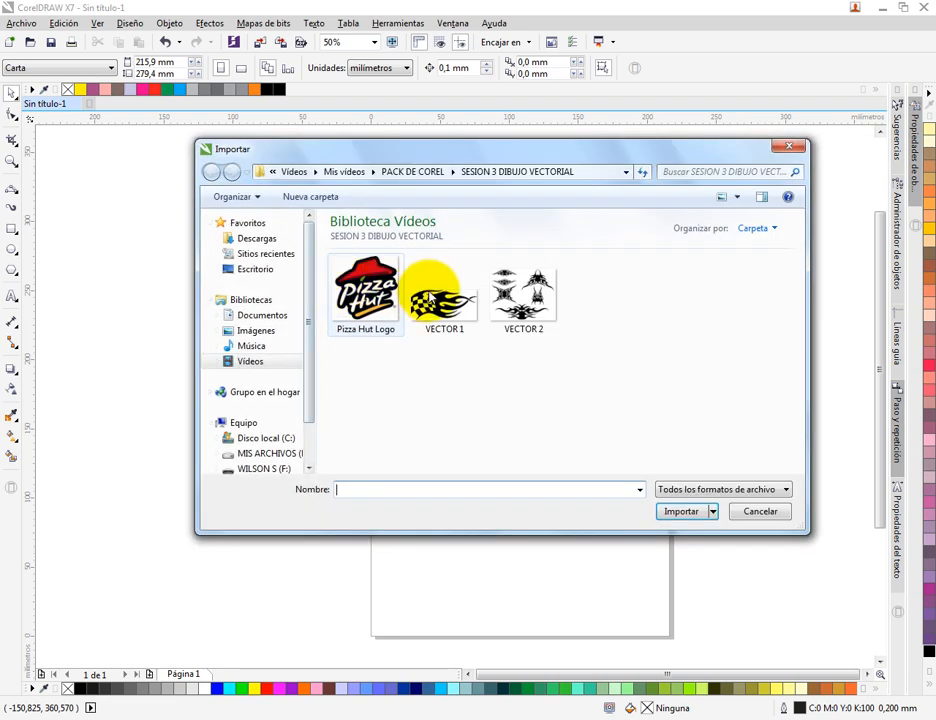
left_click(521, 295)
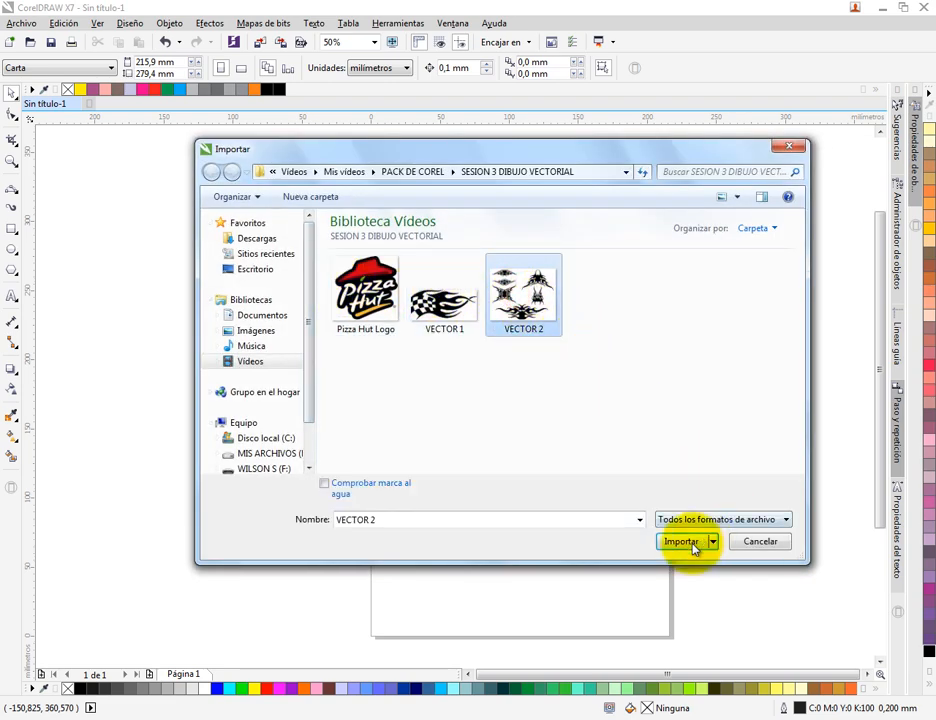
left_click(693, 548)
left_click(386, 422)
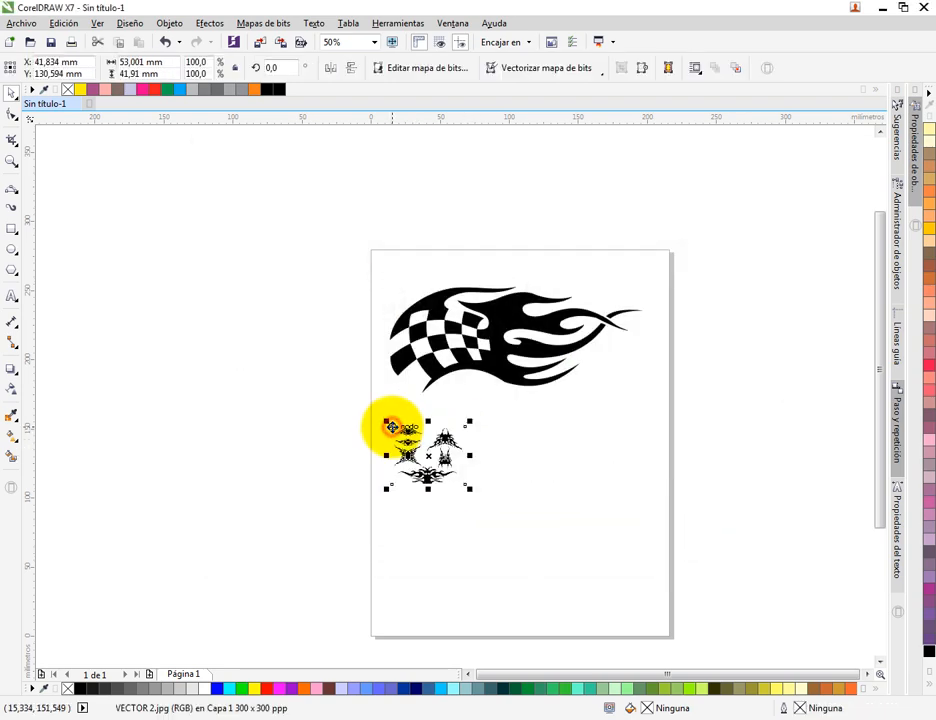
left_click_drag(469, 490, 622, 499)
left_click_drag(638, 421, 662, 393)
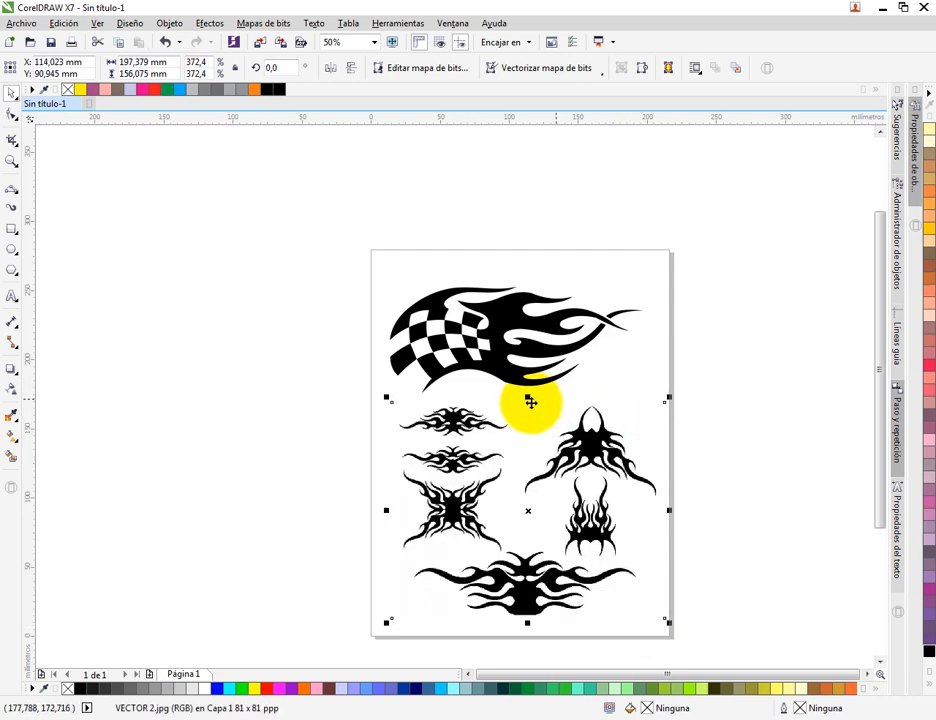
Move the VECTOR 2 image off the page to its right and enlarge it to about 331 × 261 mm
scroll(530, 403, "down", 1)
left_click_drag(558, 403, 605, 406)
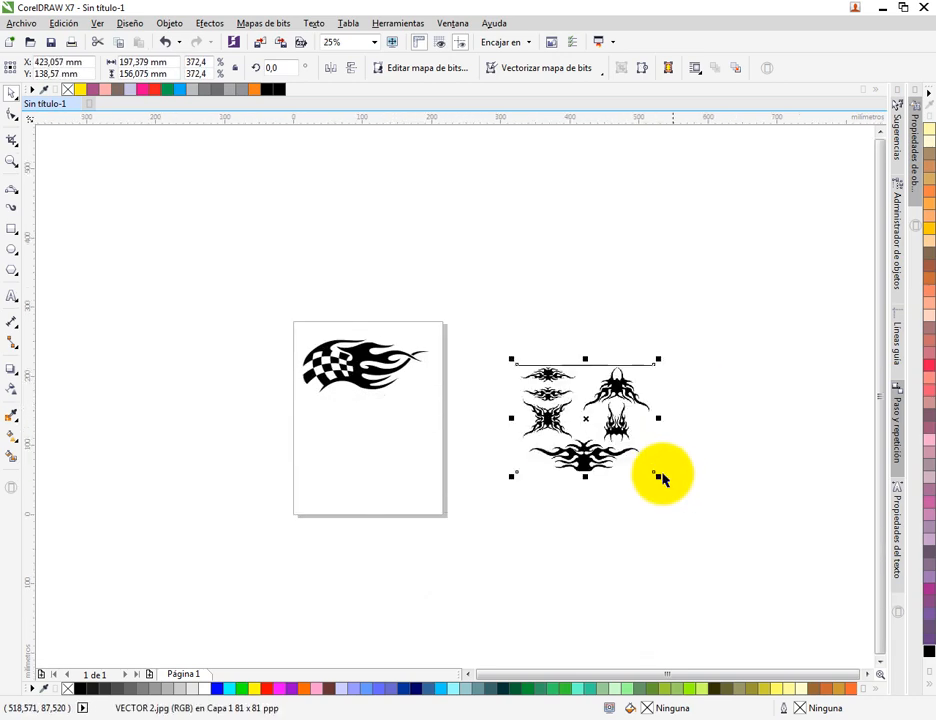
left_click_drag(657, 475, 746, 547)
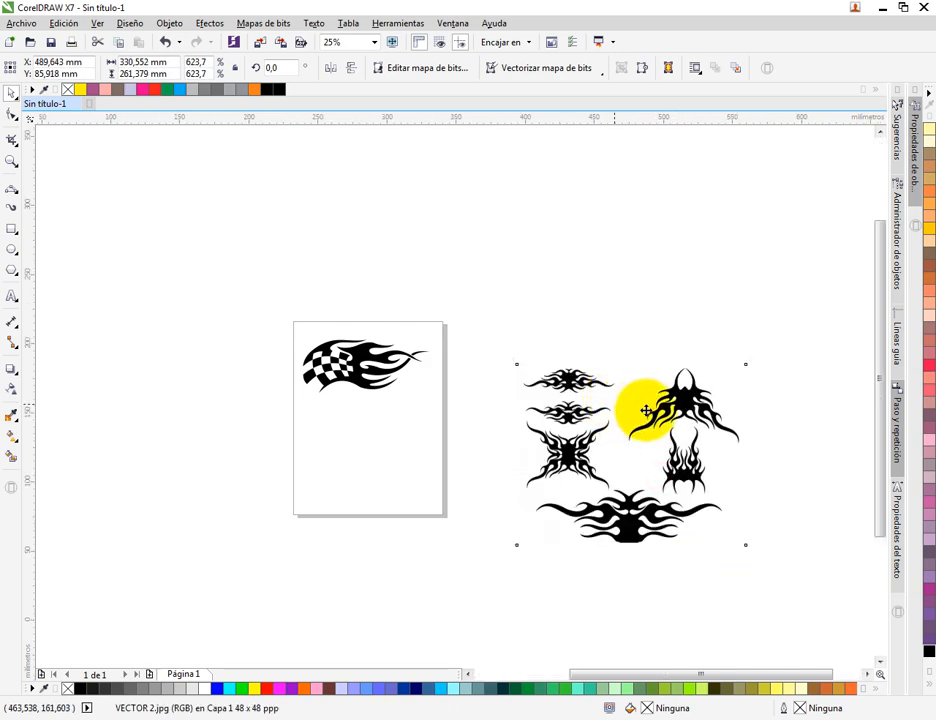
Switch the view mode to Líneas de dibujo and lock the VECTOR 2 image in place
scroll(476, 368, "up", 1)
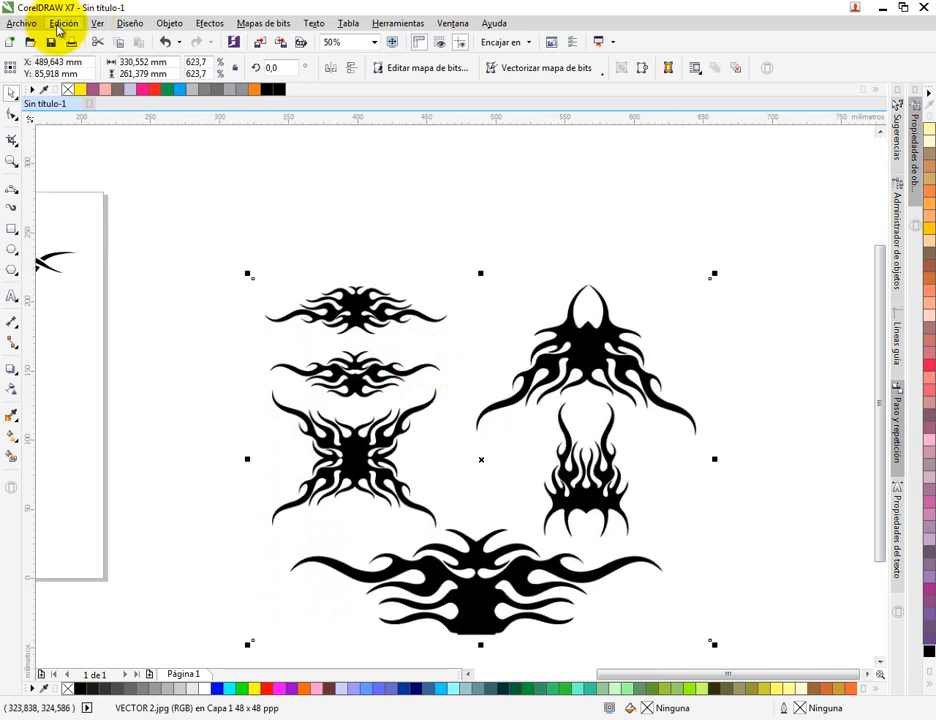
left_click(97, 26)
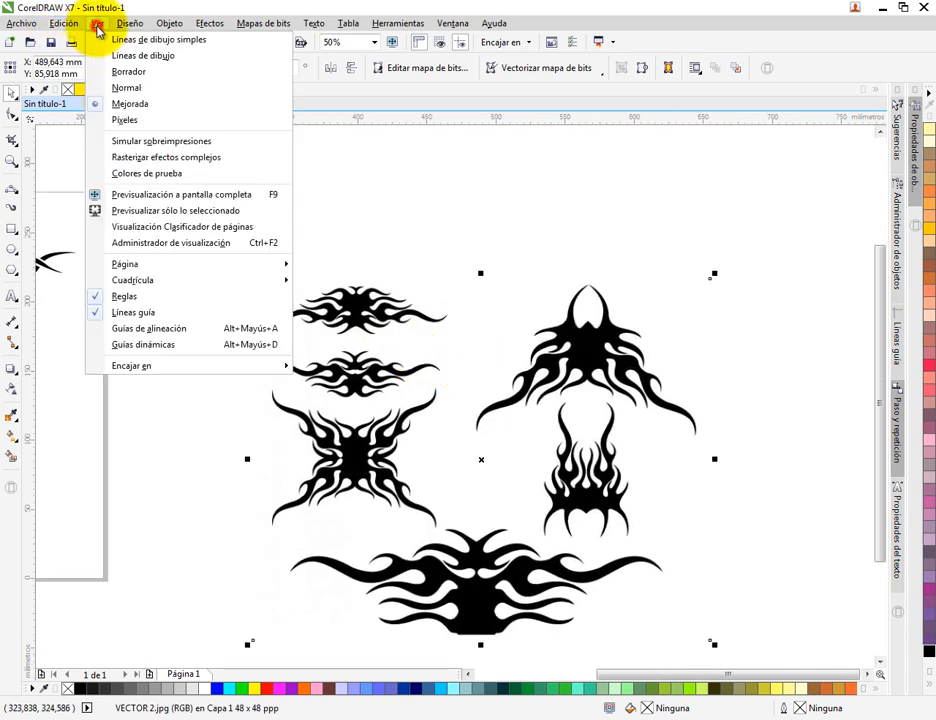
left_click(145, 57)
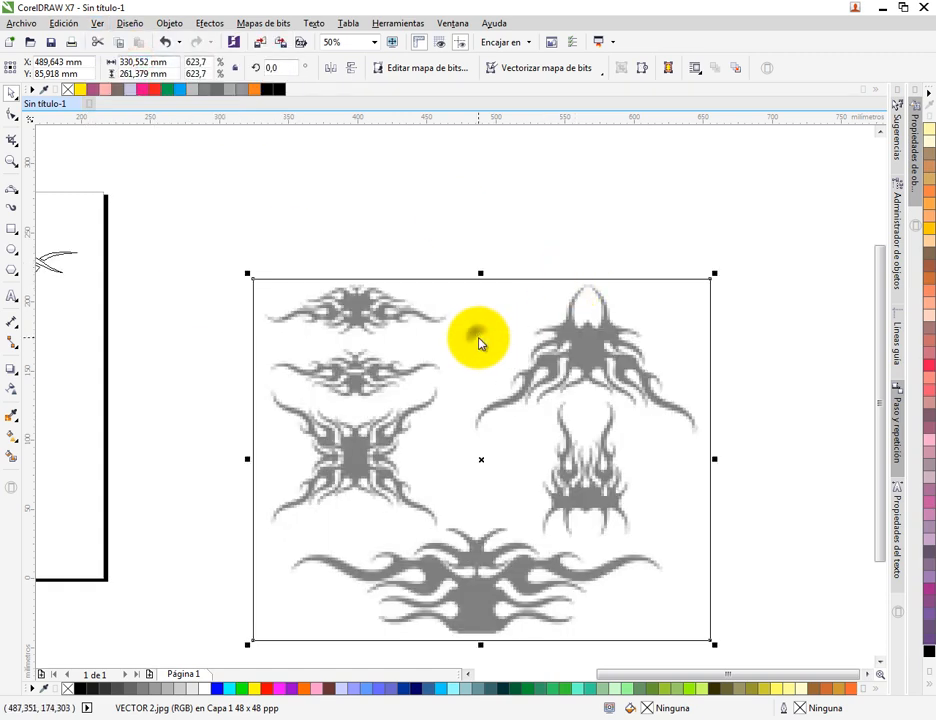
right_click(478, 339)
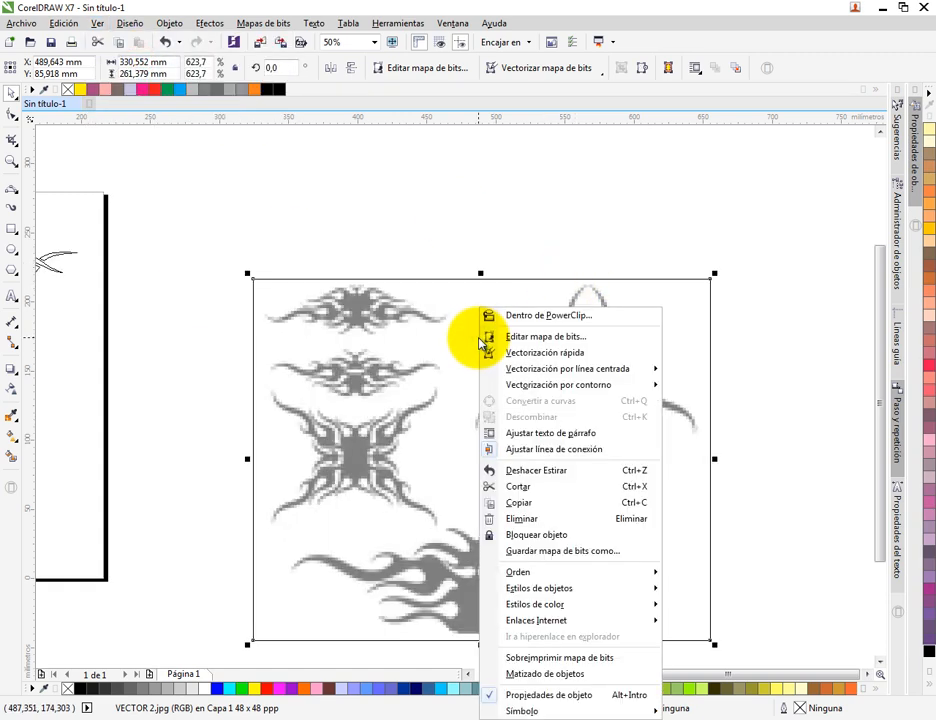
left_click(573, 541)
left_click(483, 203)
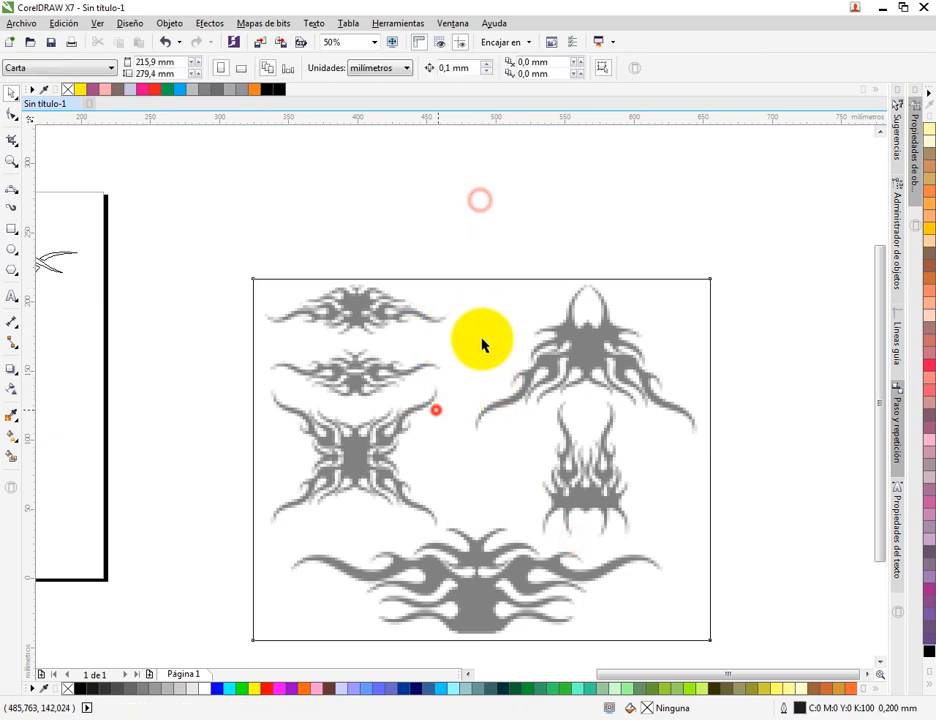
Activate the Pluma tool for tracing the pointed tribal design in the VECTOR 2 image's upper-right area
scroll(575, 360, "up", 1)
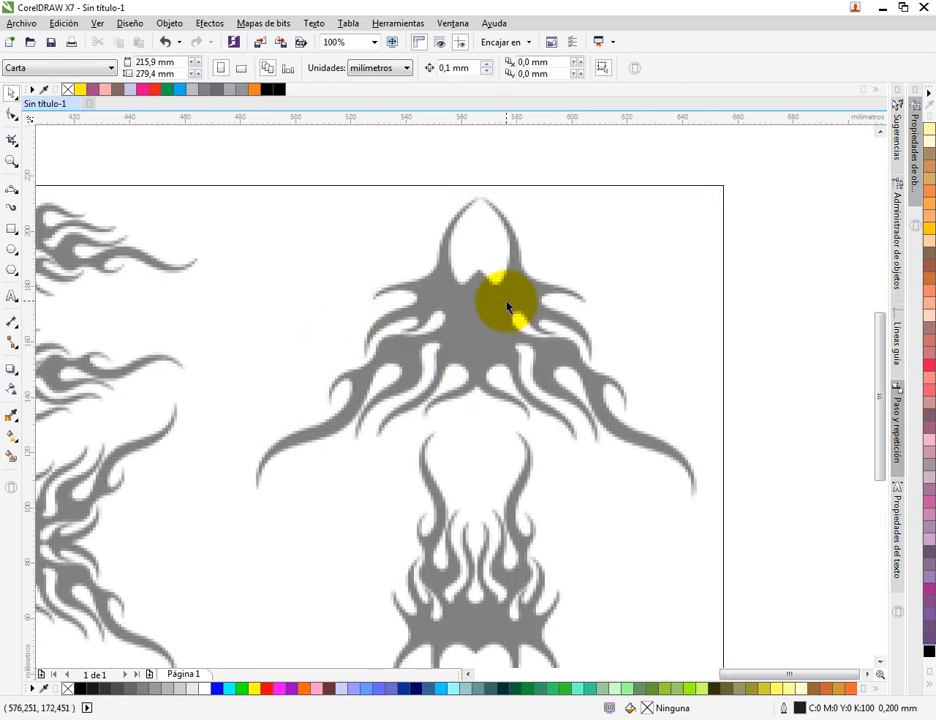
scroll(469, 287, "up", 1)
left_click_drag(504, 273, 437, 341)
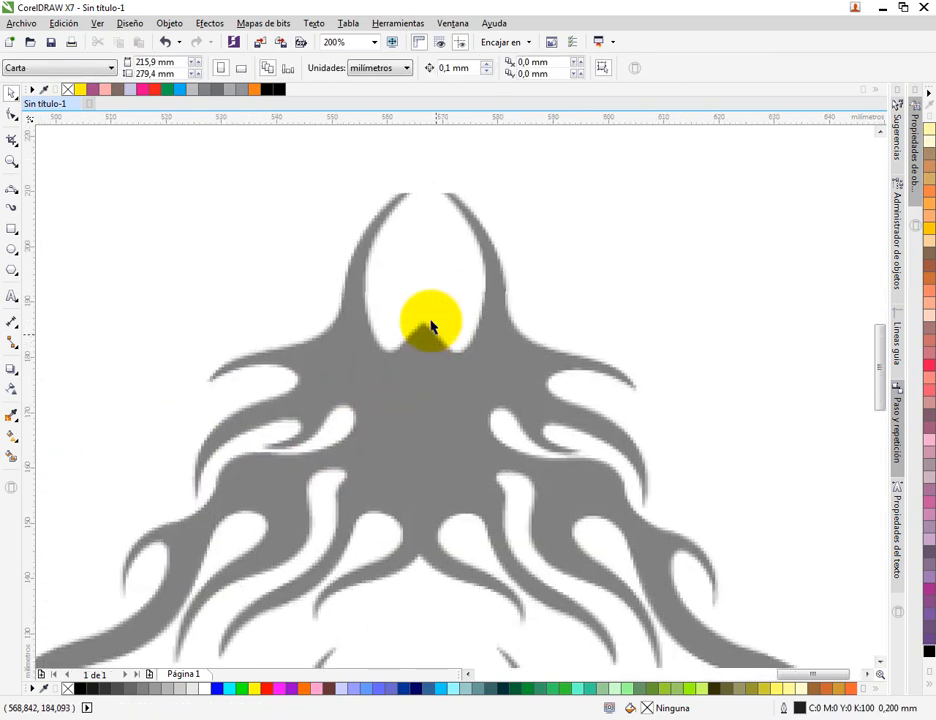
scroll(429, 324, "down", 1)
scroll(432, 328, "up", 1)
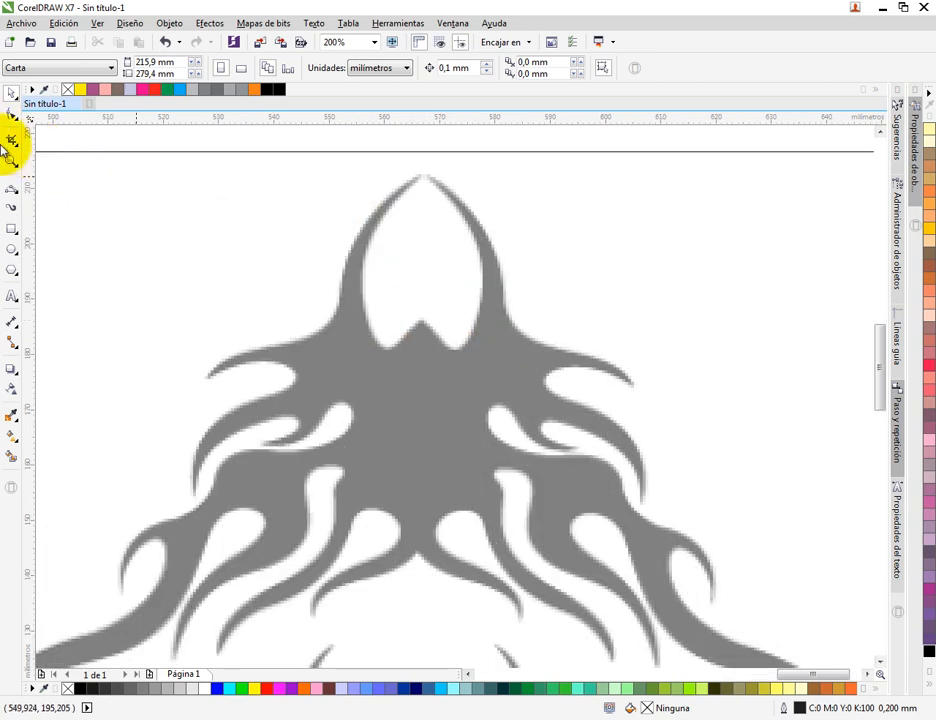
left_click(14, 192)
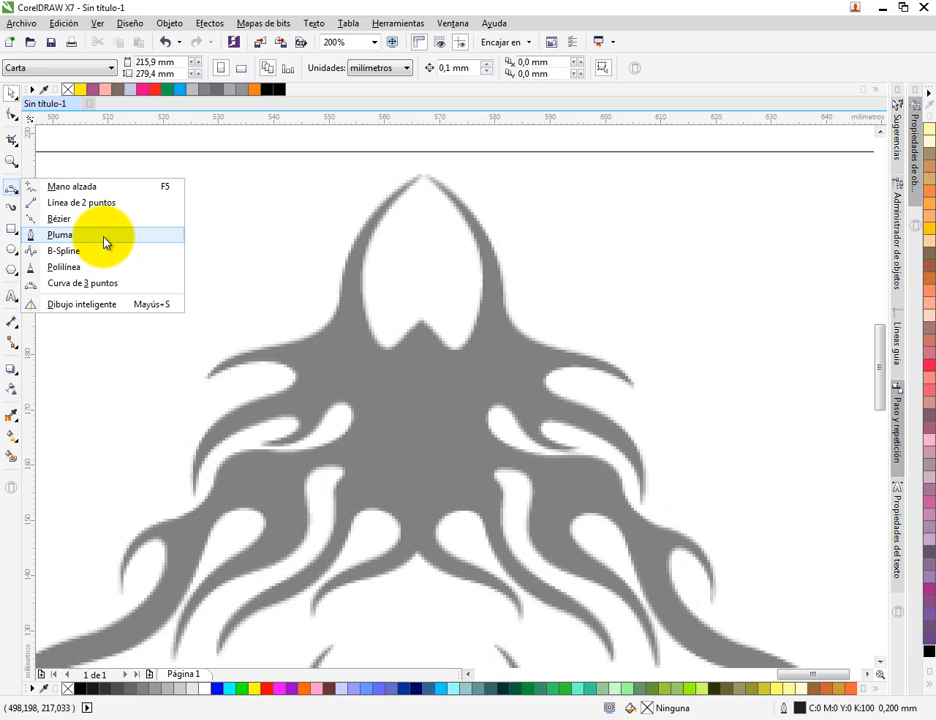
left_click(104, 241)
left_click(13, 199)
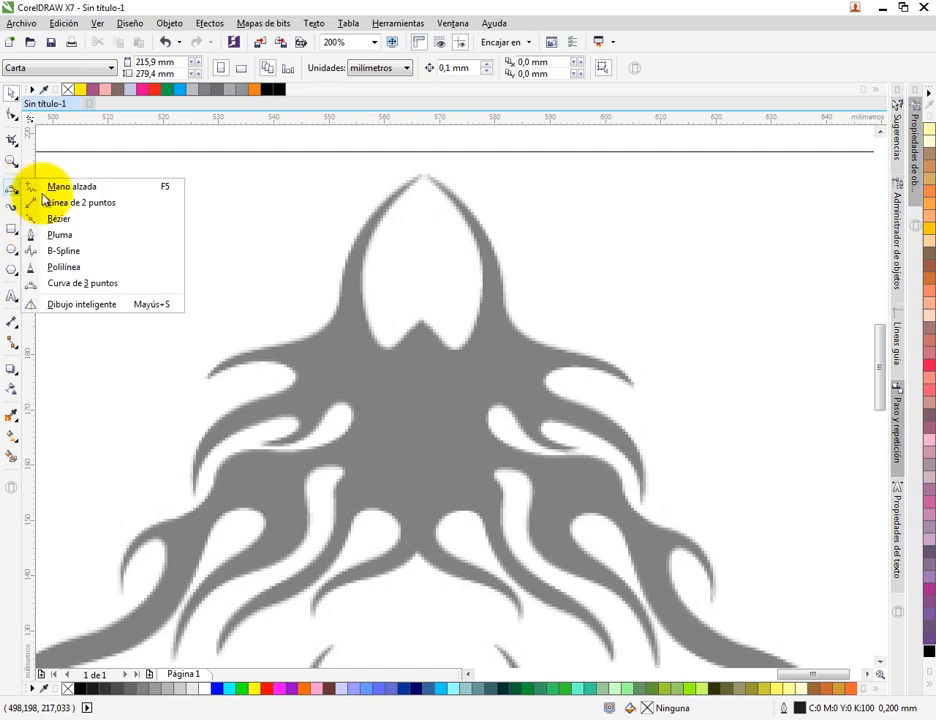
left_click(58, 236)
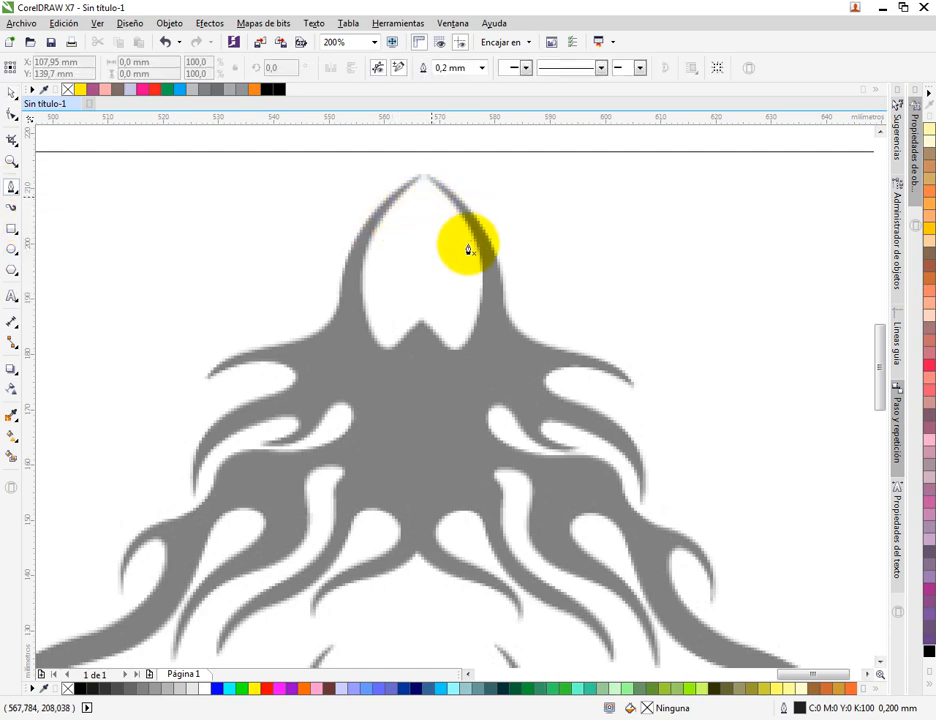
Trace the right horn's outer edge from its tip with one curve about 14 × 21 mm and remove the end node's outgoing handle
scroll(415, 311, "up", 1)
scroll(415, 311, "down", 2)
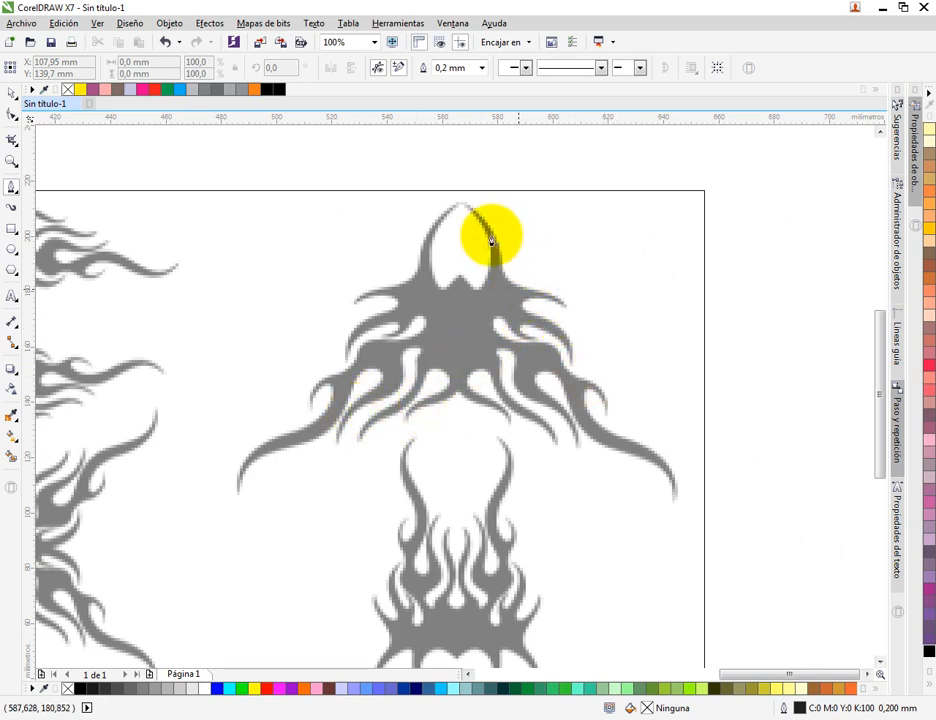
scroll(464, 211, "up", 1)
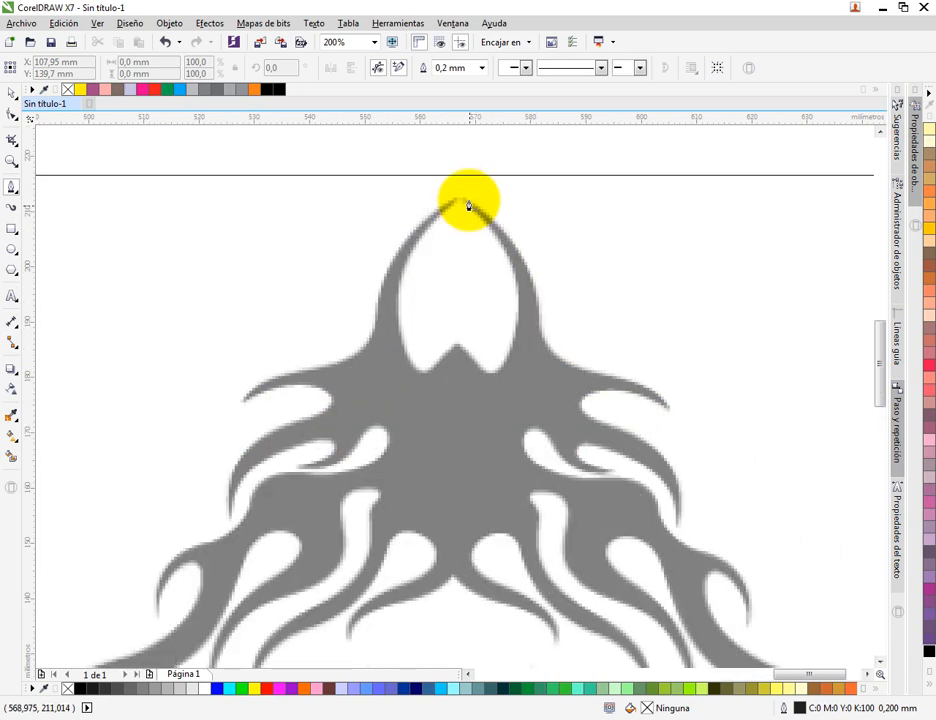
scroll(469, 210, "down", 1)
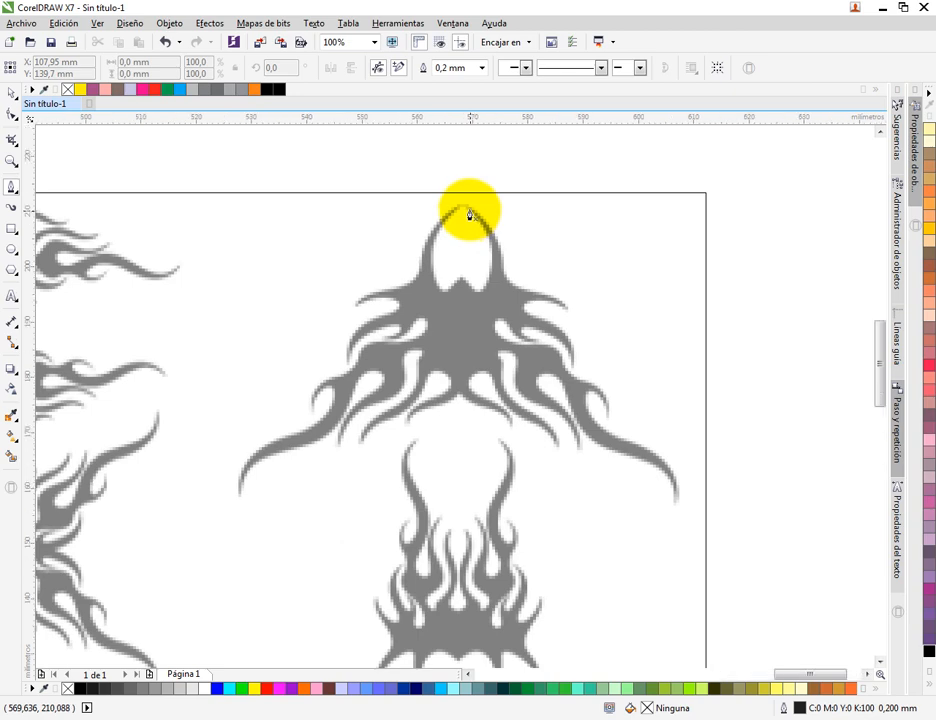
scroll(469, 213, "up", 1)
scroll(469, 213, "up", 1)
left_click(454, 191)
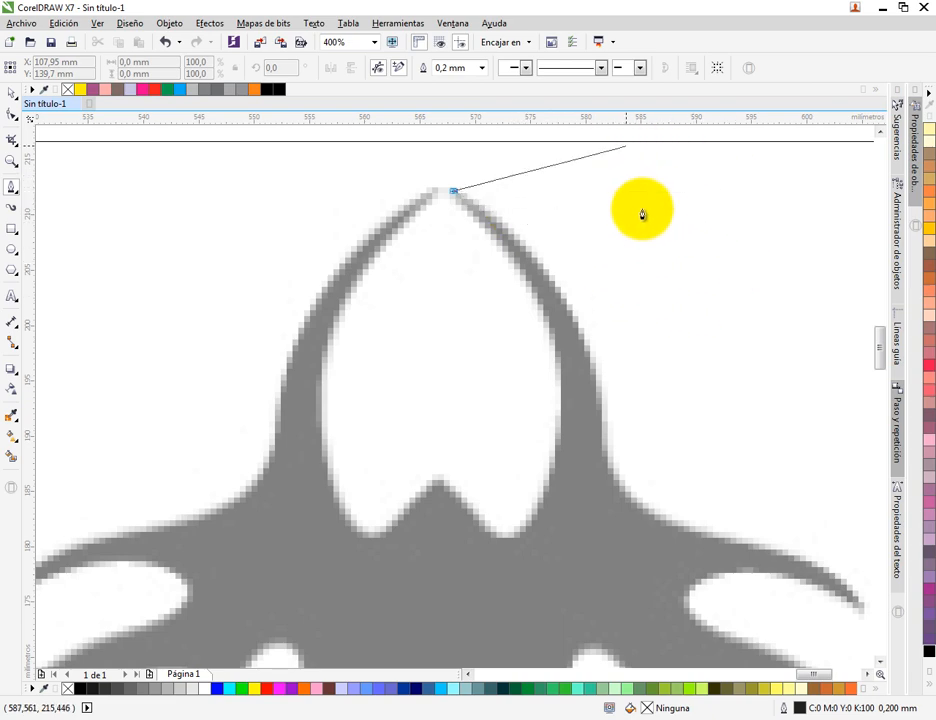
left_click(605, 426)
left_click_drag(618, 531, 620, 565)
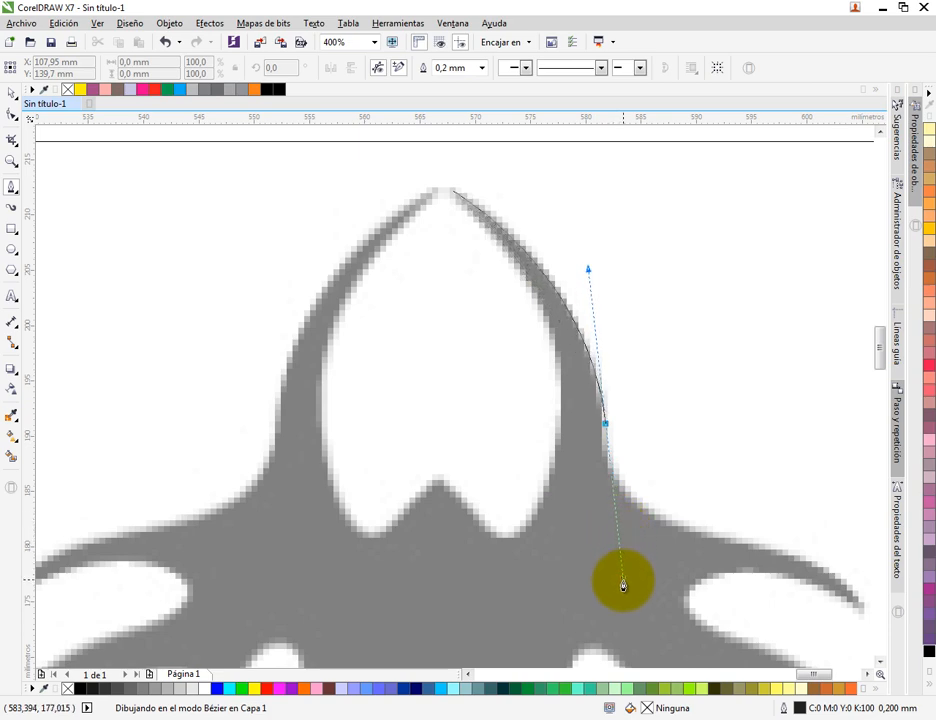
left_click_drag(622, 585, 622, 583)
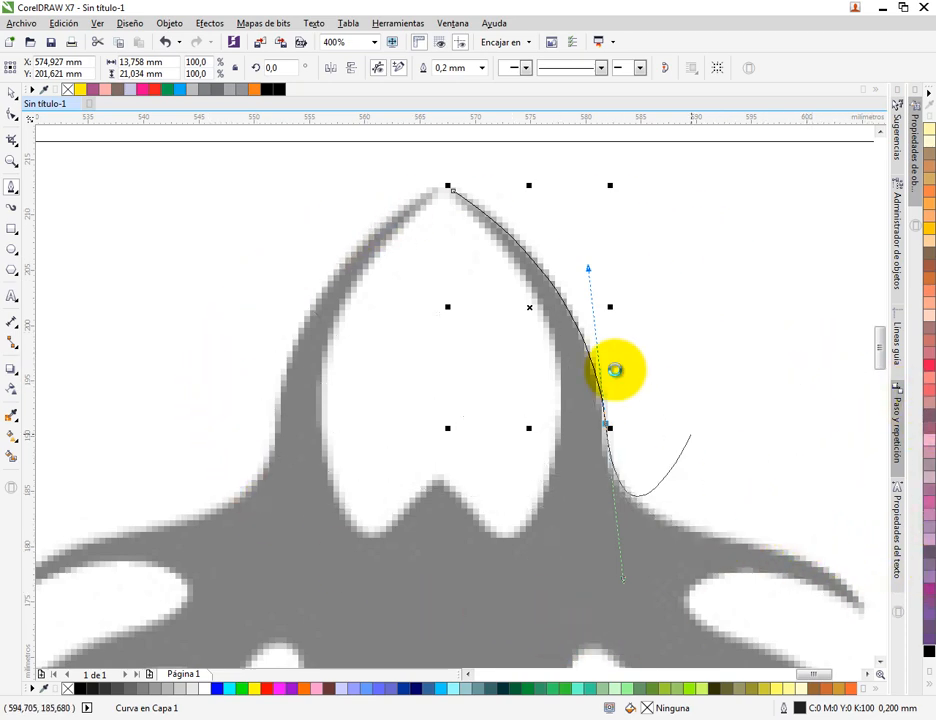
scroll(640, 380, "down", 3)
scroll(665, 405, "up", 2)
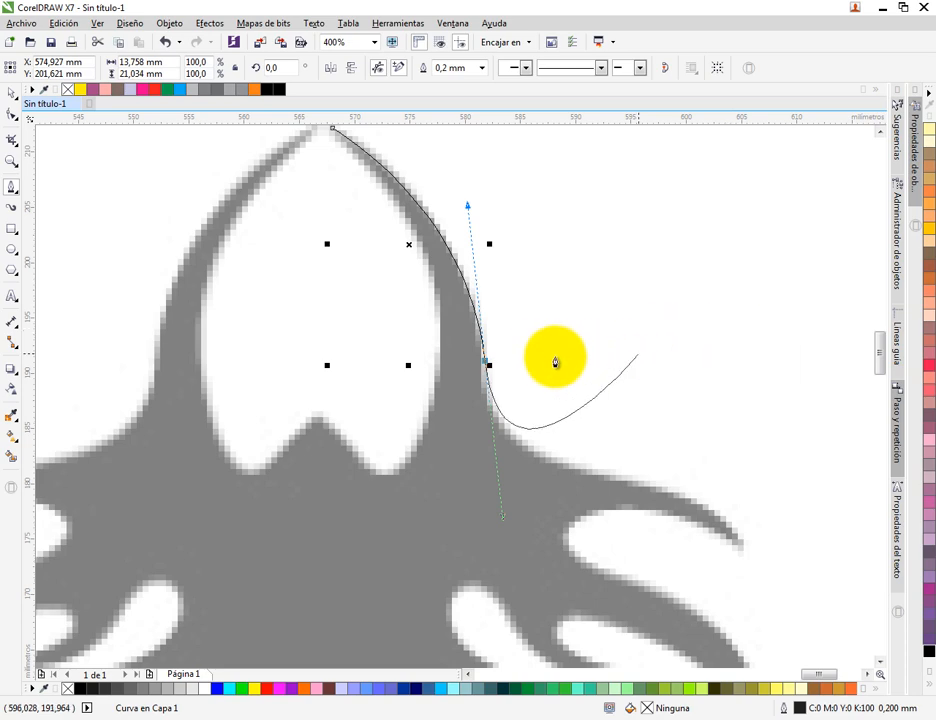
left_click(487, 362)
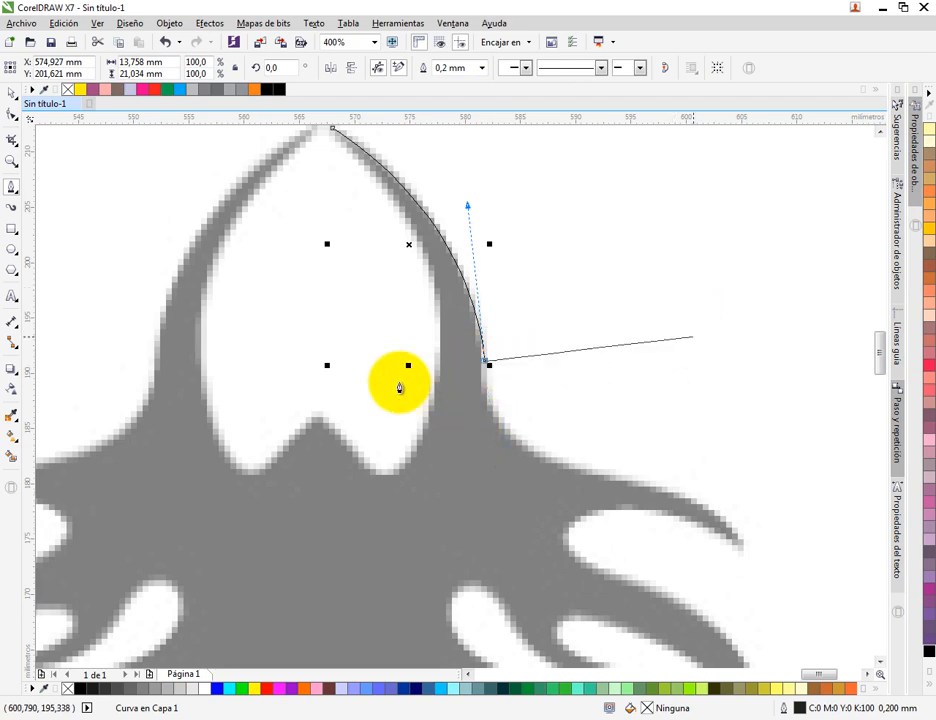
Continue the curve along the right shoulder to the uppermost flame's pointed tip, removing each node's outgoing handle
scroll(639, 347, "down", 2)
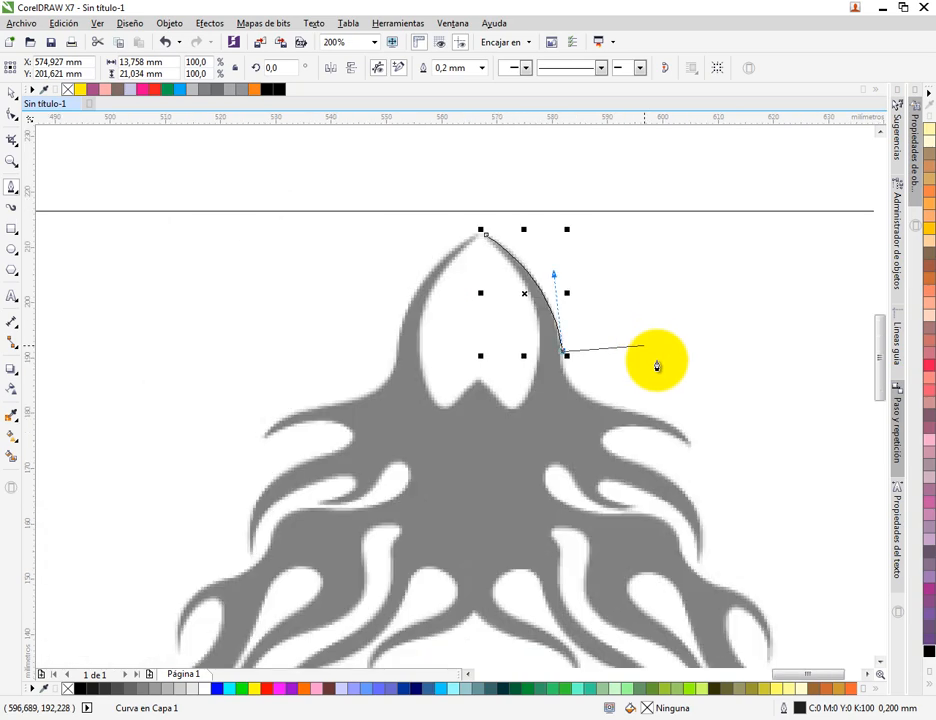
scroll(656, 368, "up", 2)
left_click_drag(668, 363, 550, 309)
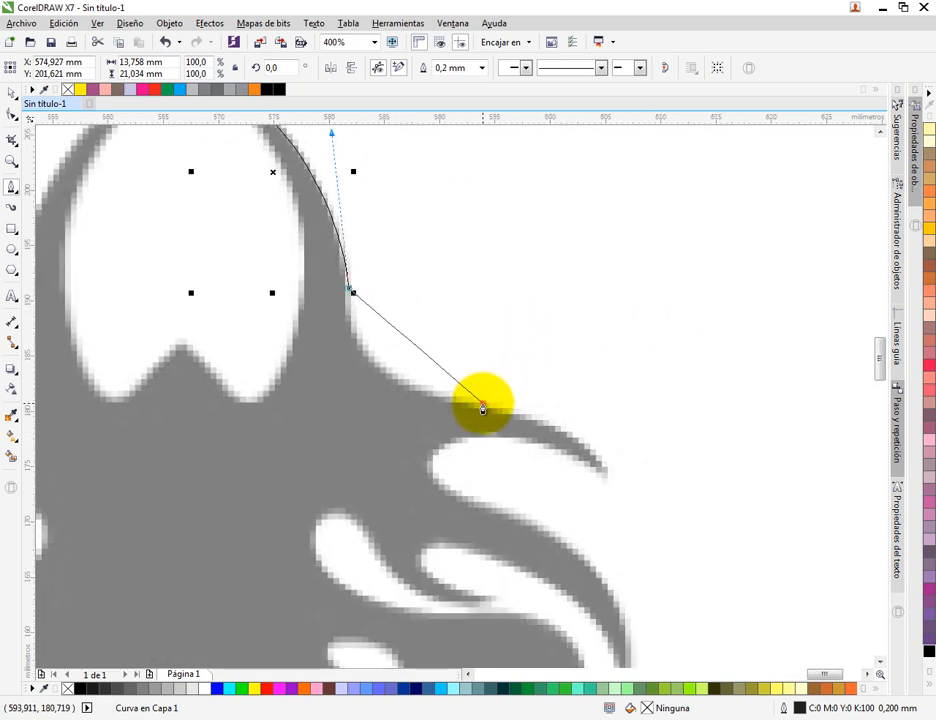
left_click_drag(482, 405, 613, 410)
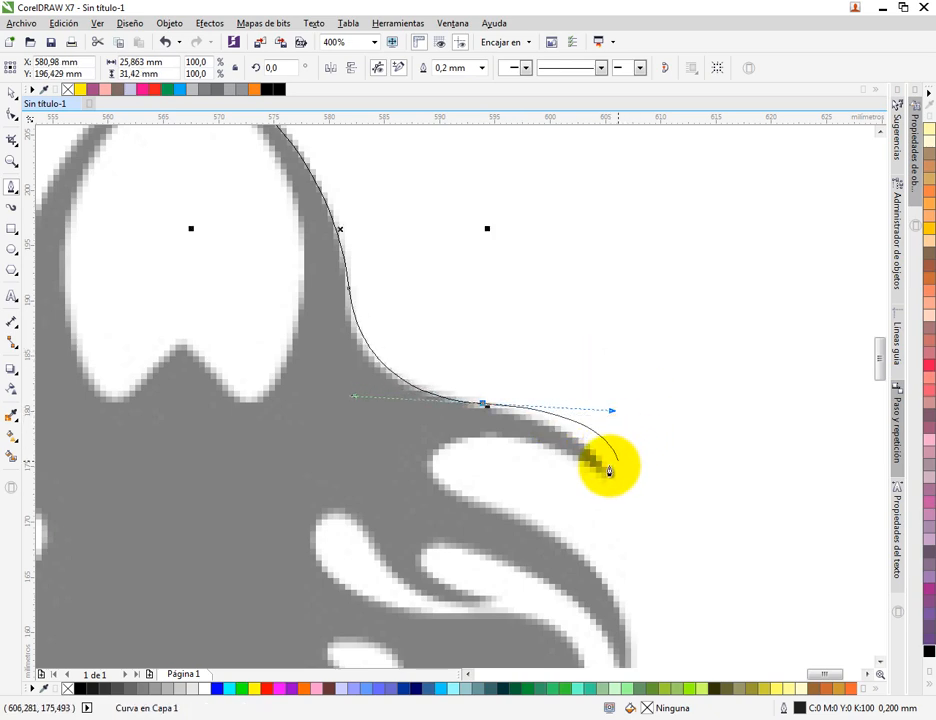
left_click(485, 405)
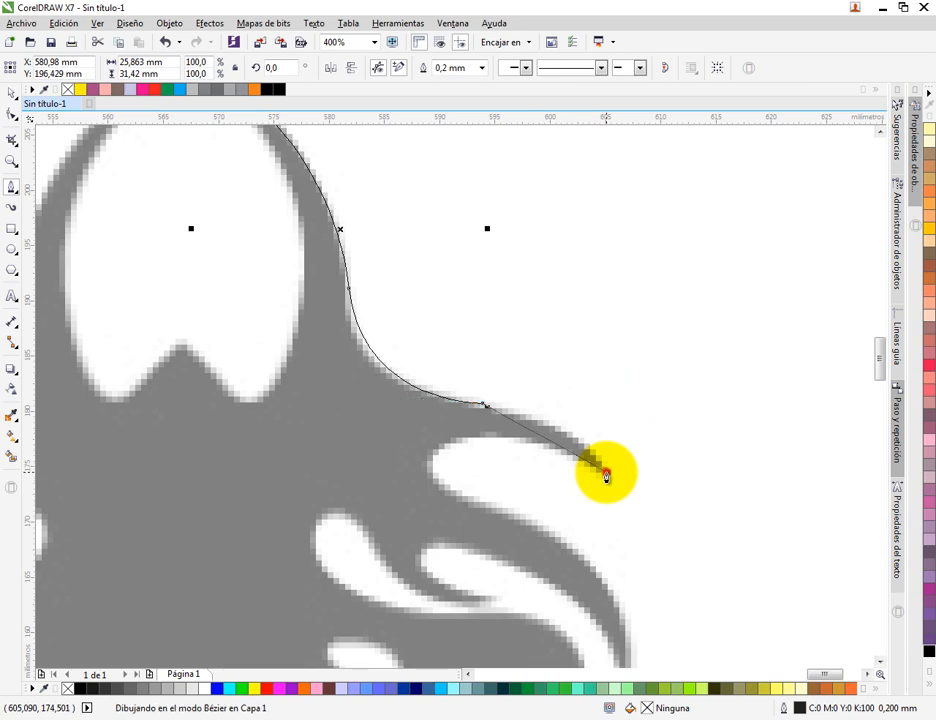
left_click_drag(605, 472, 631, 536)
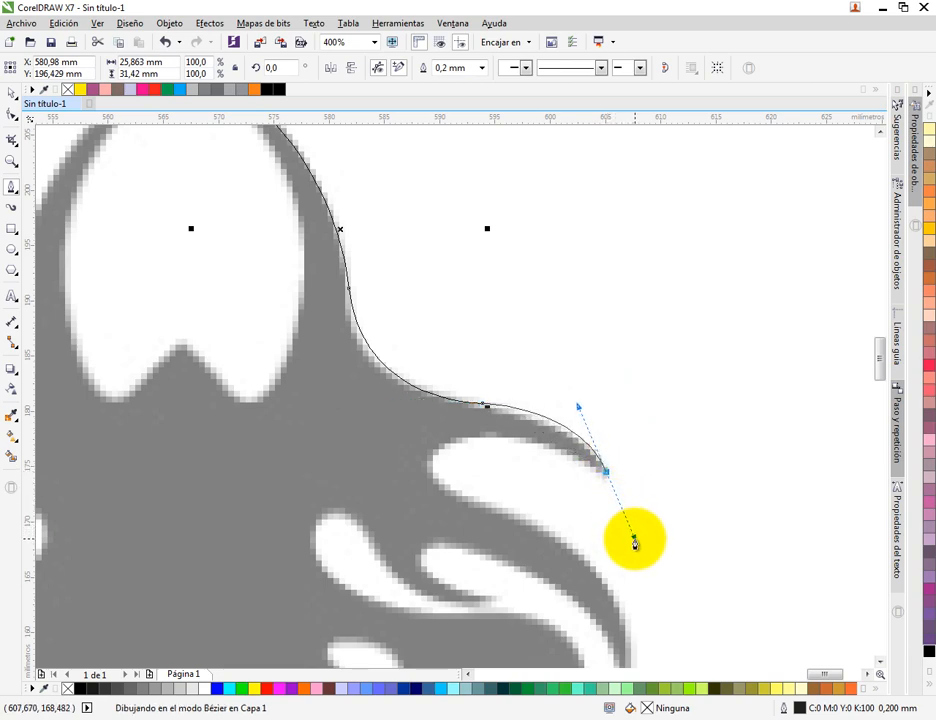
left_click_drag(634, 541, 634, 540)
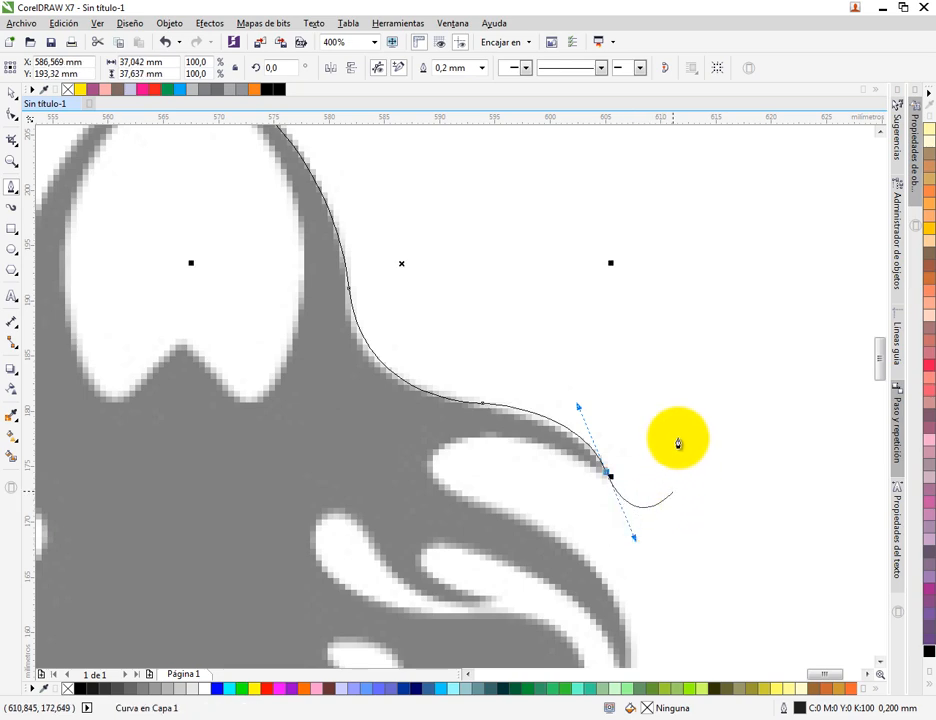
left_click(607, 476)
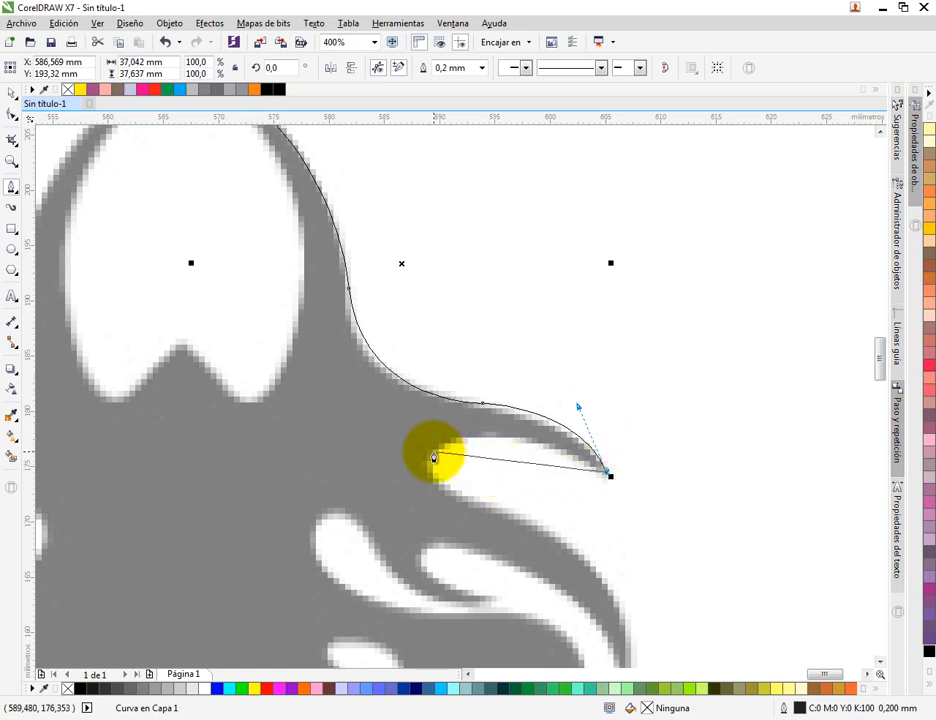
Trace the uppermost right flame's underside, around the rounded gap, and along the second flame's outer edge to its tip
left_click_drag(434, 457, 362, 477)
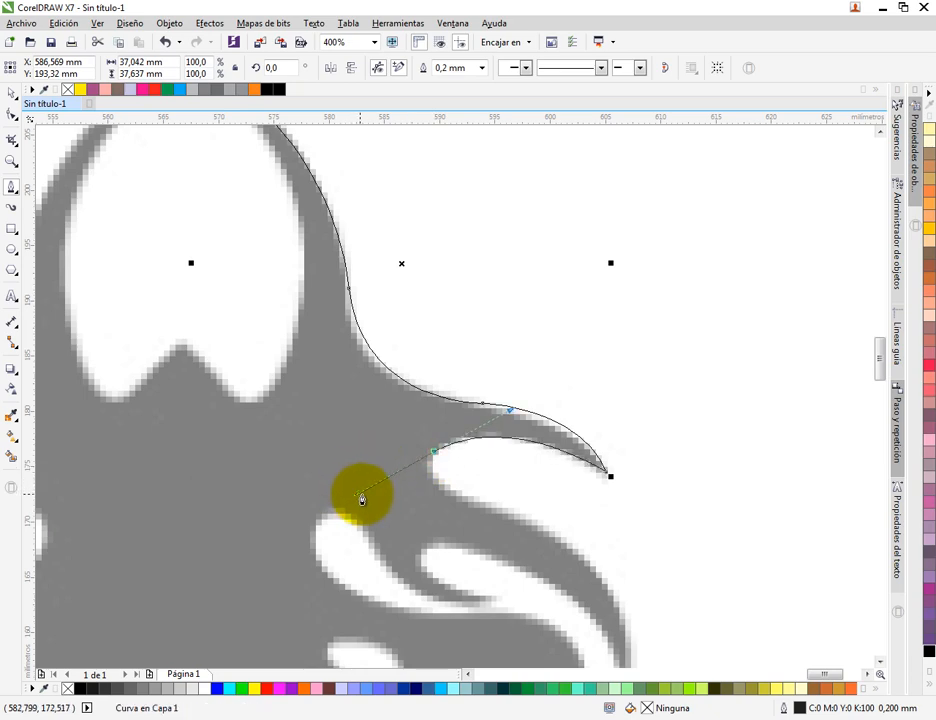
left_click(434, 455)
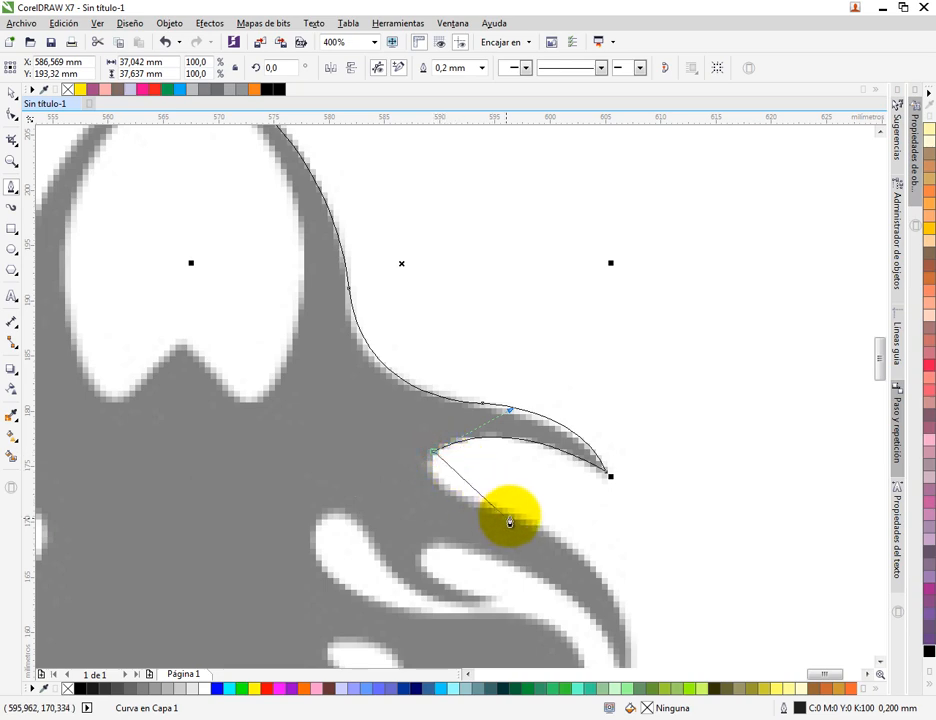
left_click_drag(509, 516, 595, 309)
left_click(510, 518)
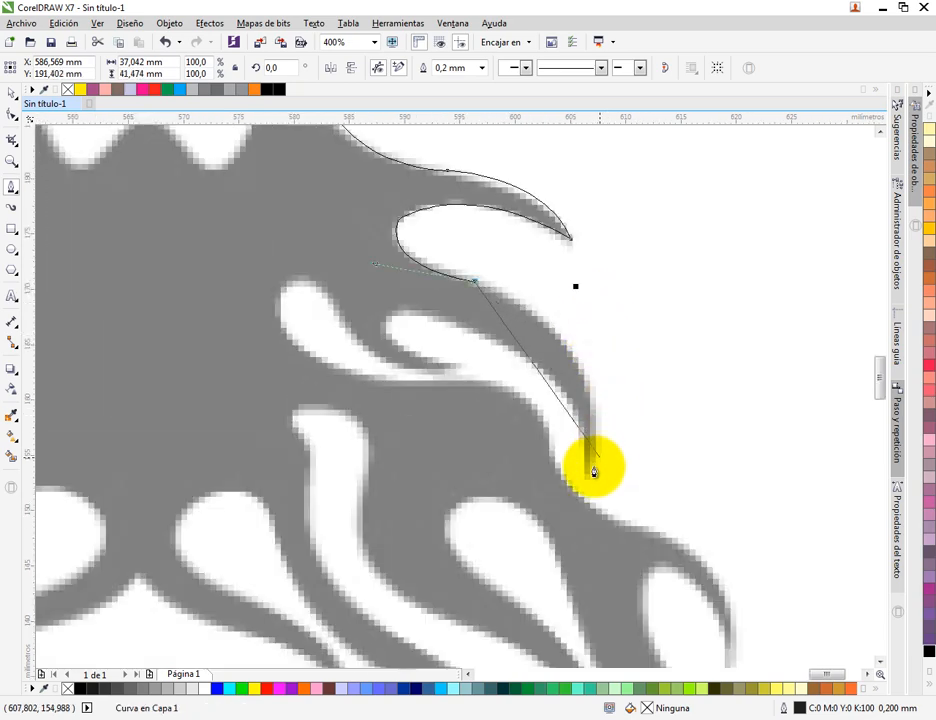
left_click_drag(590, 471, 564, 613)
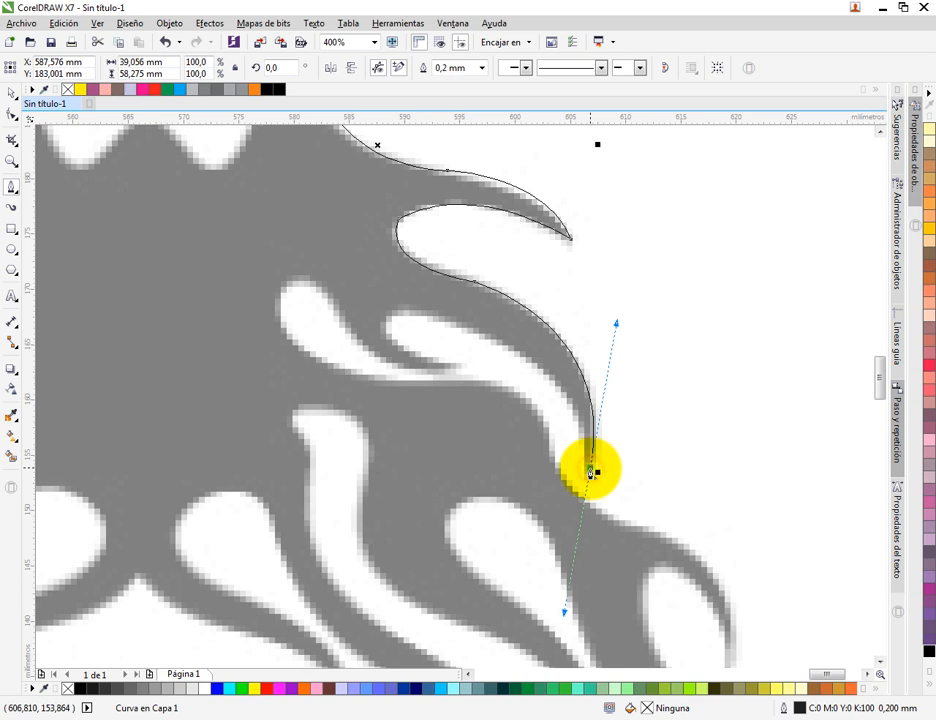
left_click(590, 471)
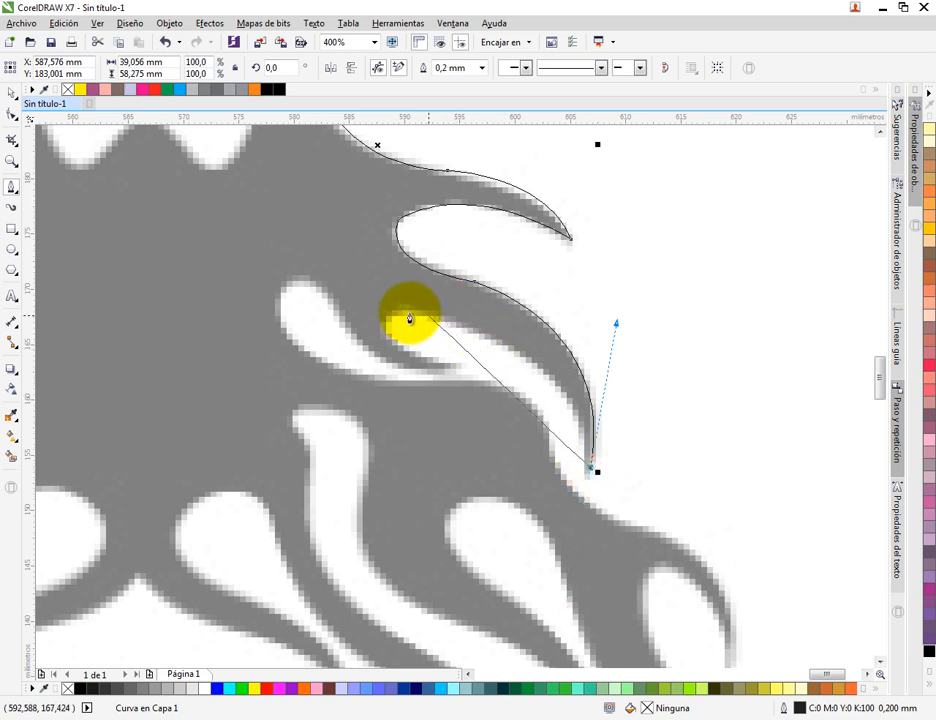
Trace the second right flame's inner edge back around the rounded notch to the small inner barb's tip, ending in a sharp node
left_click_drag(435, 315, 298, 292)
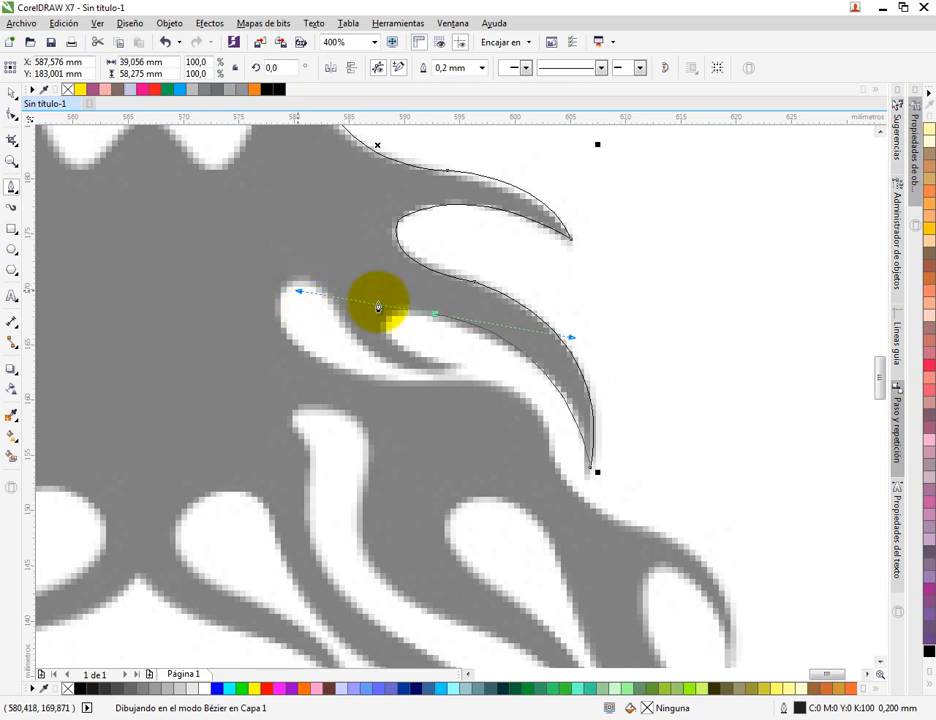
left_click(436, 318)
mouse_move(400, 347)
left_mouse_down()
mouse_move(417, 388)
mouse_move(412, 341)
left_mouse_up()
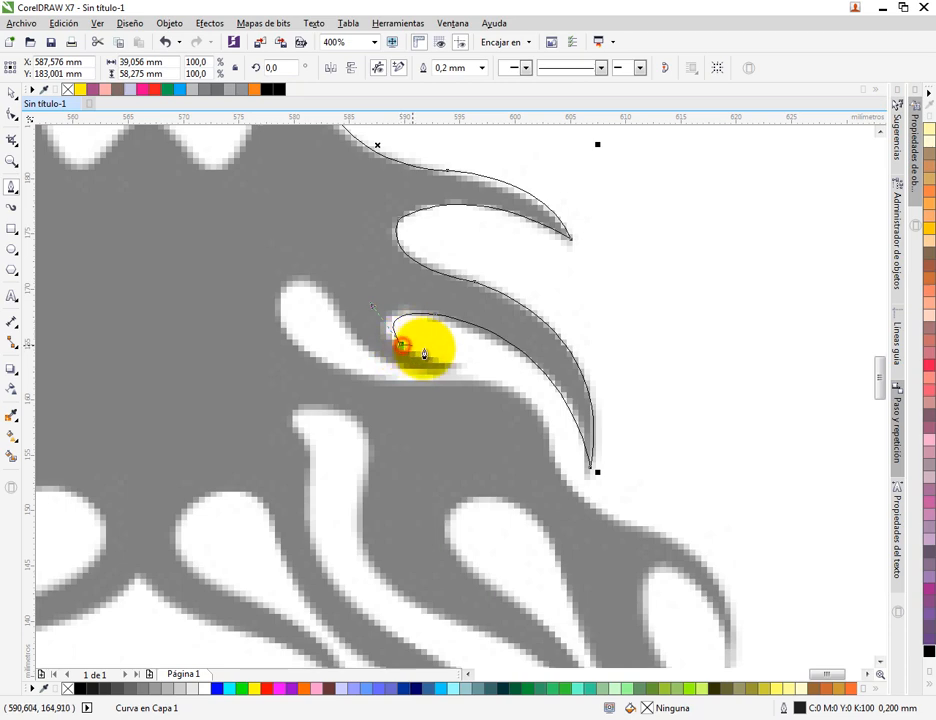
scroll(416, 352, "up", 1)
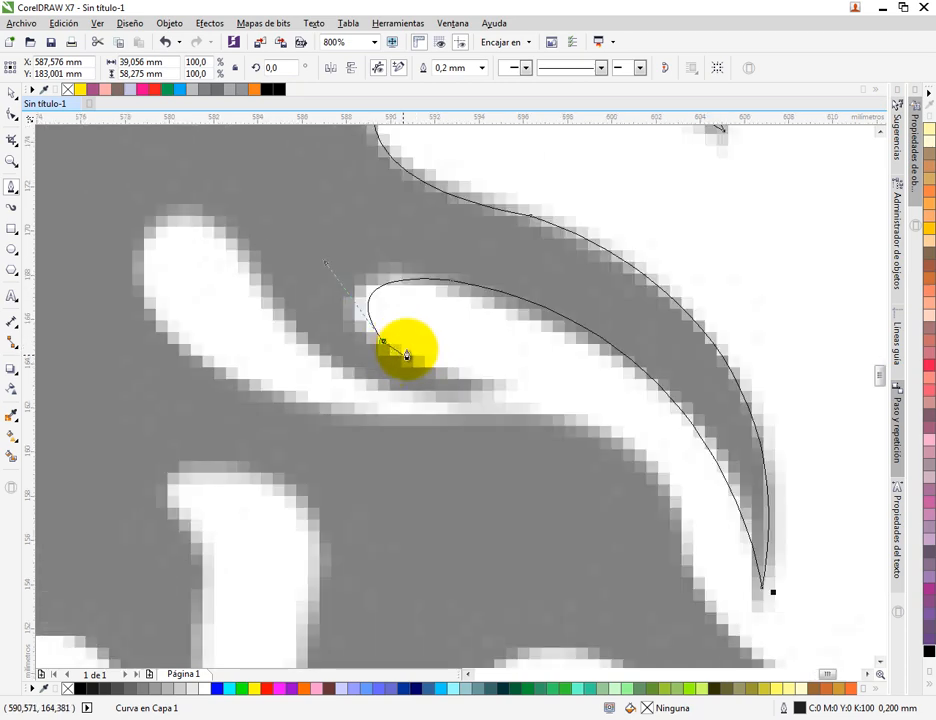
left_click_drag(485, 382, 554, 387)
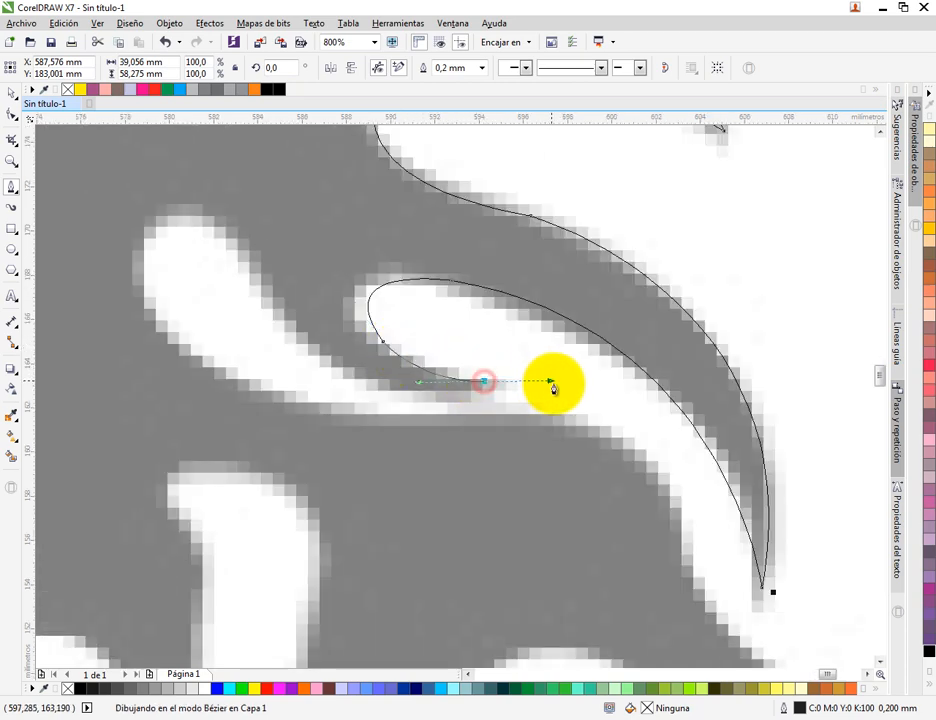
left_click(484, 385)
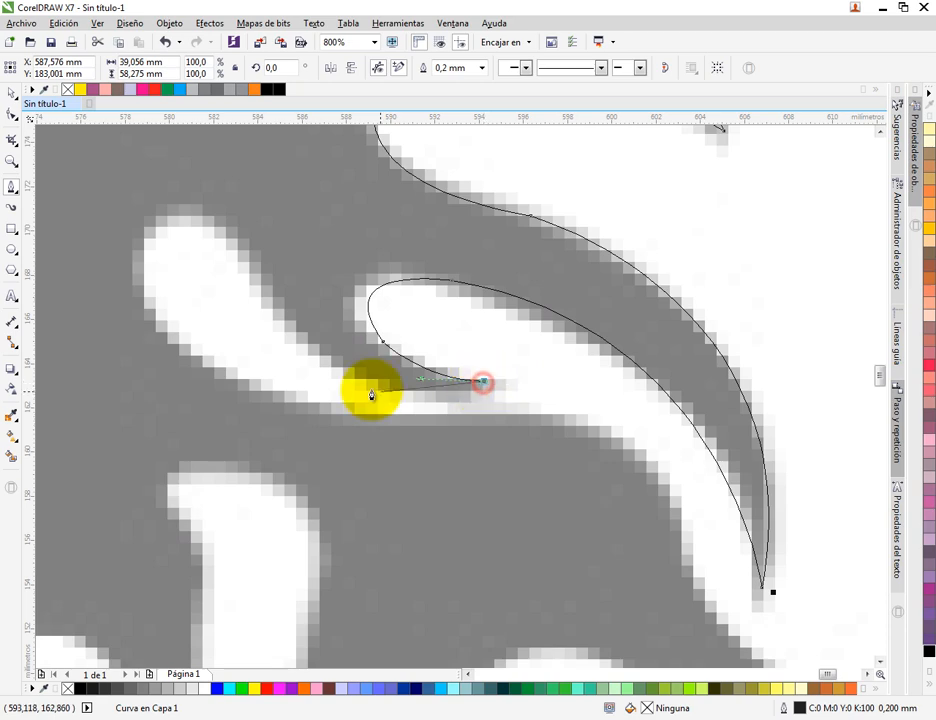
Trace the small barb's lower edge up to the top of the teardrop-shaped gap, removing the outgoing handle at both nodes
left_click_drag(301, 338, 204, 258)
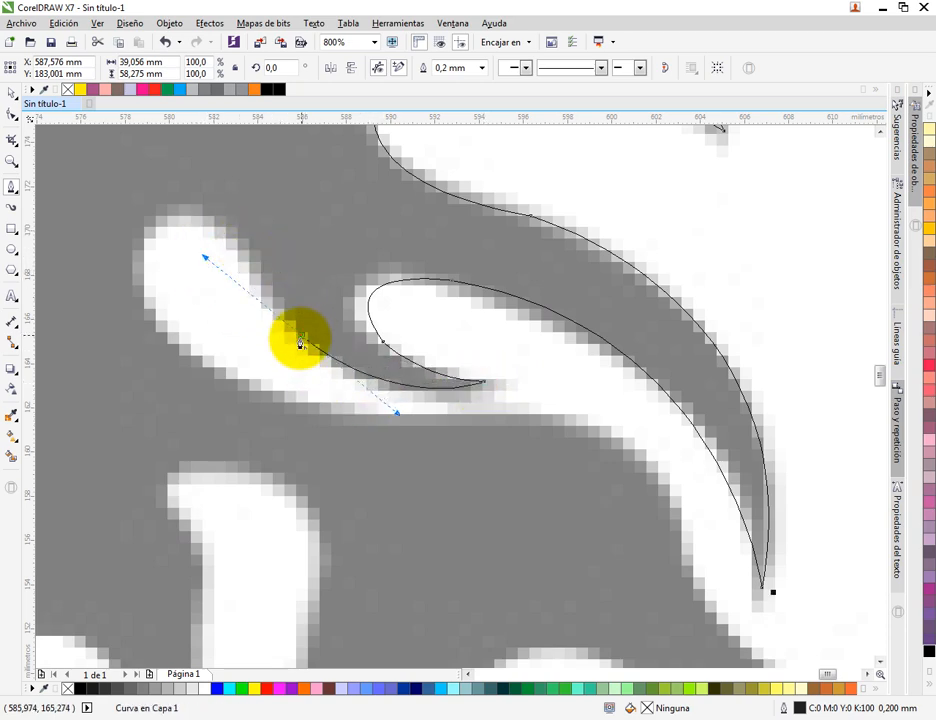
left_click(303, 343)
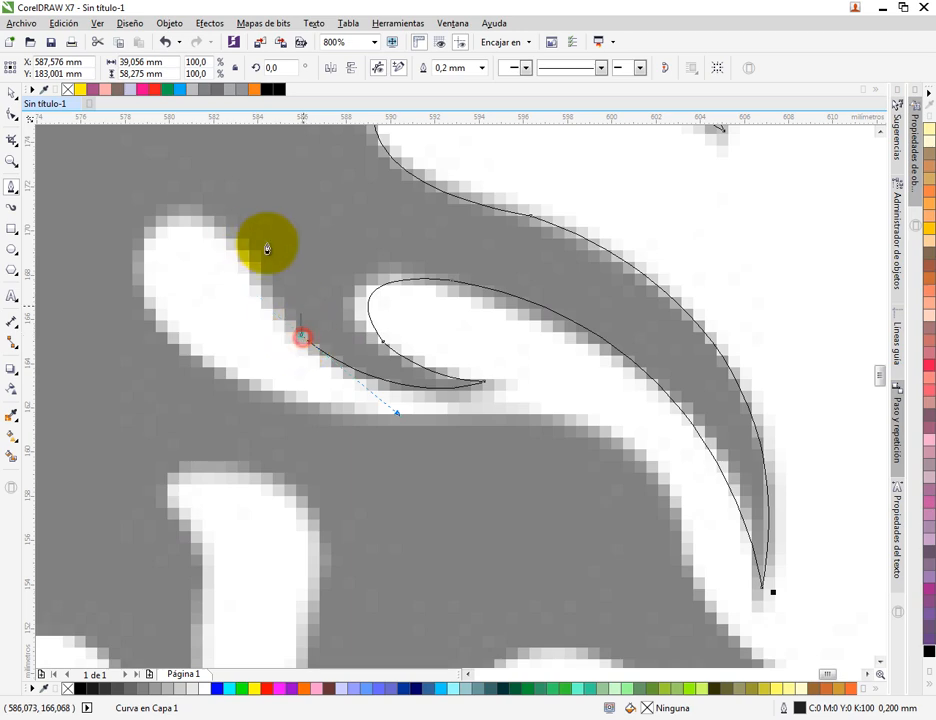
left_click(166, 216)
left_click_drag(106, 224, 94, 226)
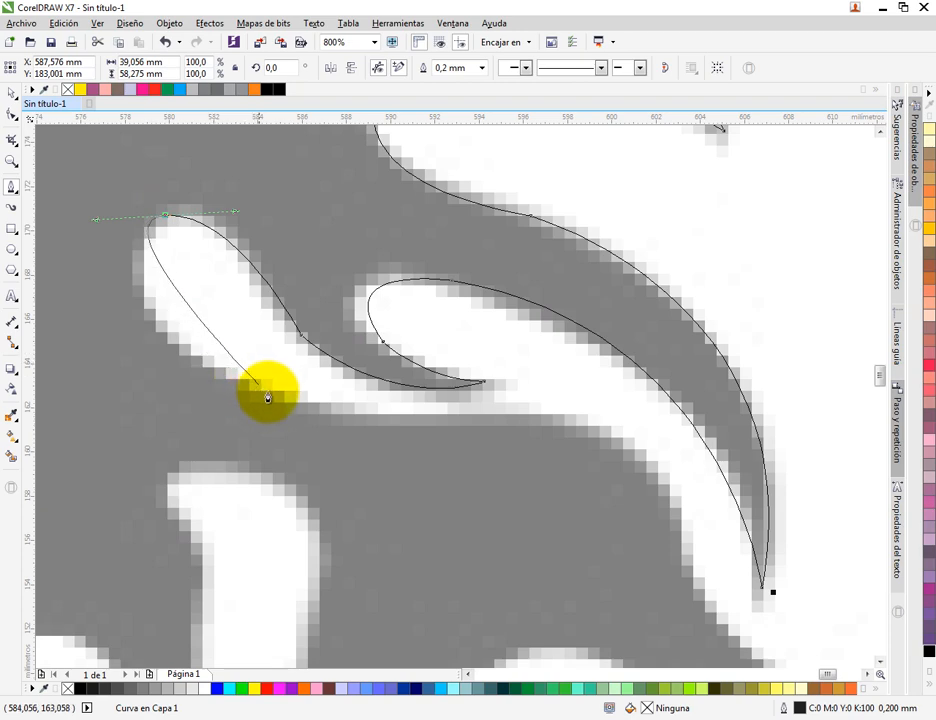
left_click(166, 216)
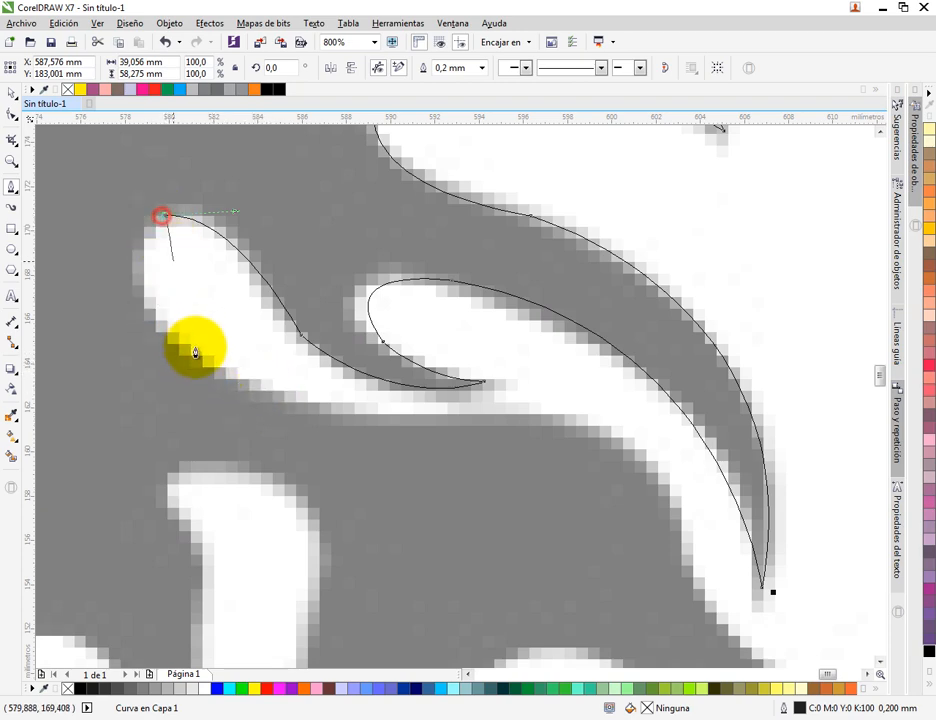
Trace the teardrop gap's lower edge and continue along the body's upper edge to where it turns downward below the second right flame
left_click_drag(201, 358, 322, 461)
left_click_drag(541, 410, 613, 421)
left_click_drag(682, 446, 508, 309)
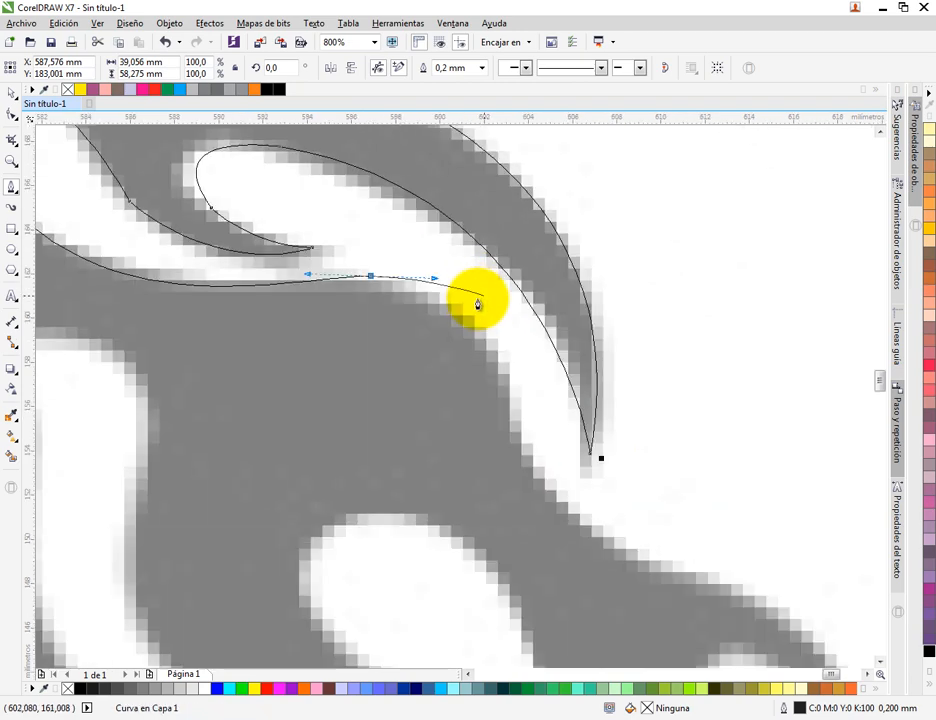
scroll(478, 303, "down", 1)
scroll(480, 333, "up", 1)
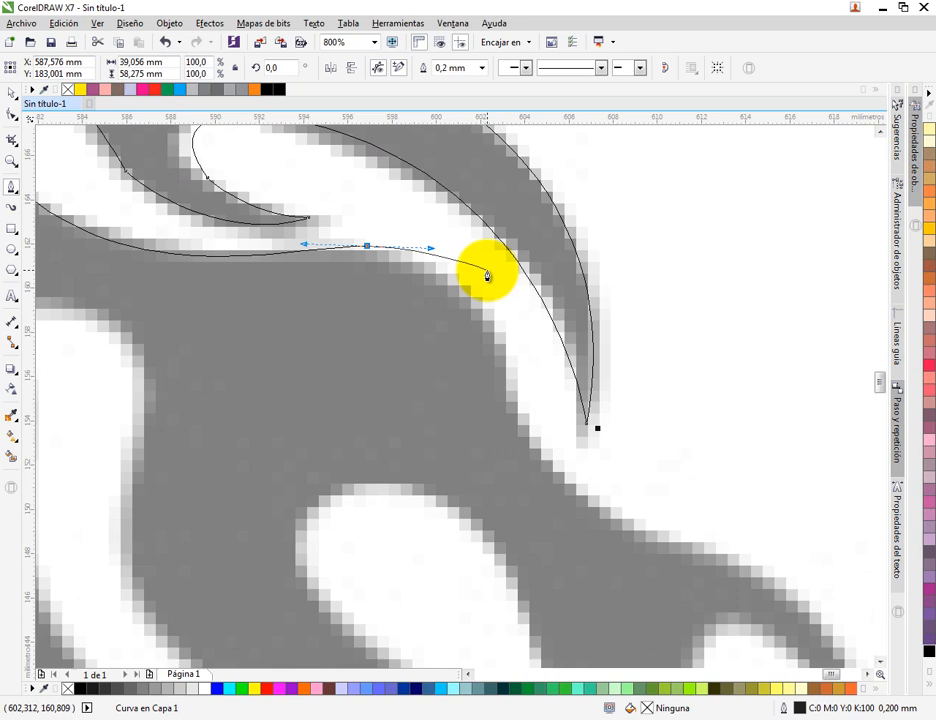
scroll(490, 303, "down", 1)
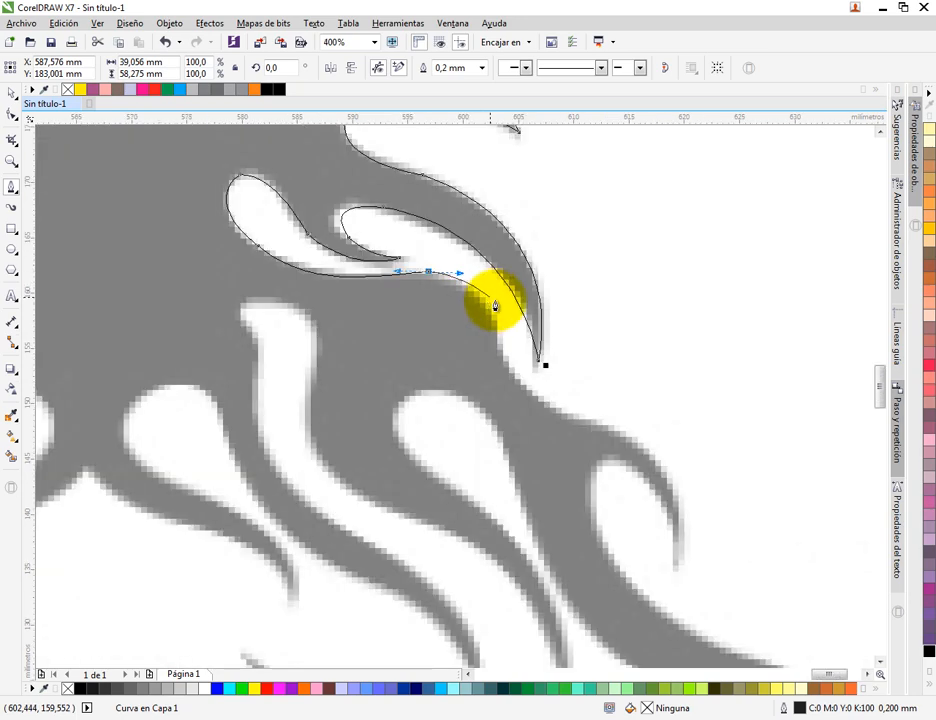
scroll(494, 305, "up", 1)
scroll(497, 288, "down", 1)
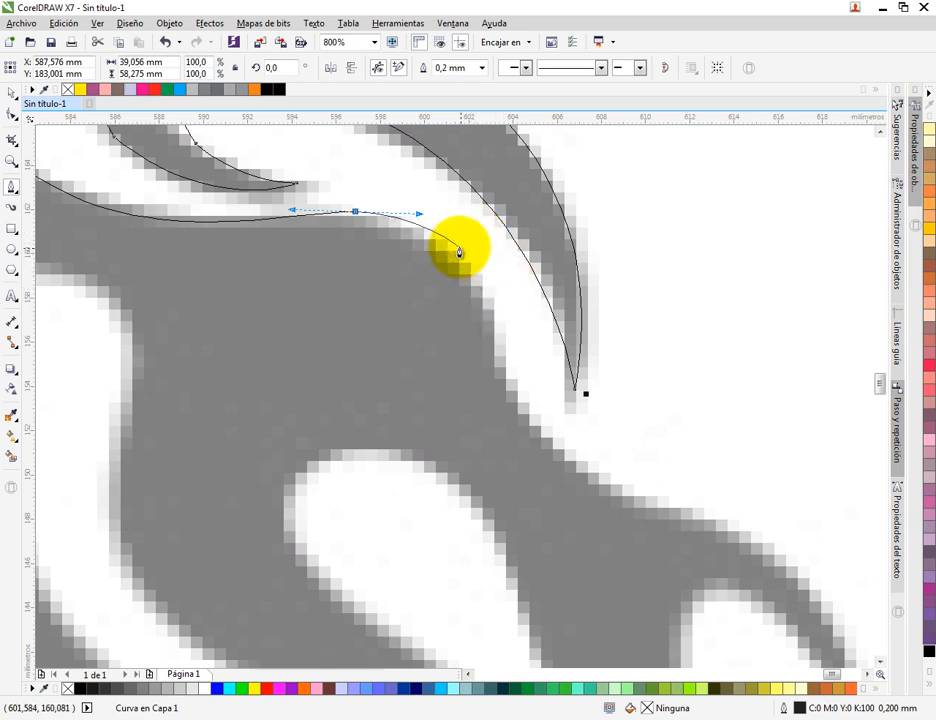
left_click_drag(499, 331, 529, 433)
Trace the third right flame's outer edge to its hooked tip and back around the rounded gap beneath it
left_click_drag(652, 449, 532, 336)
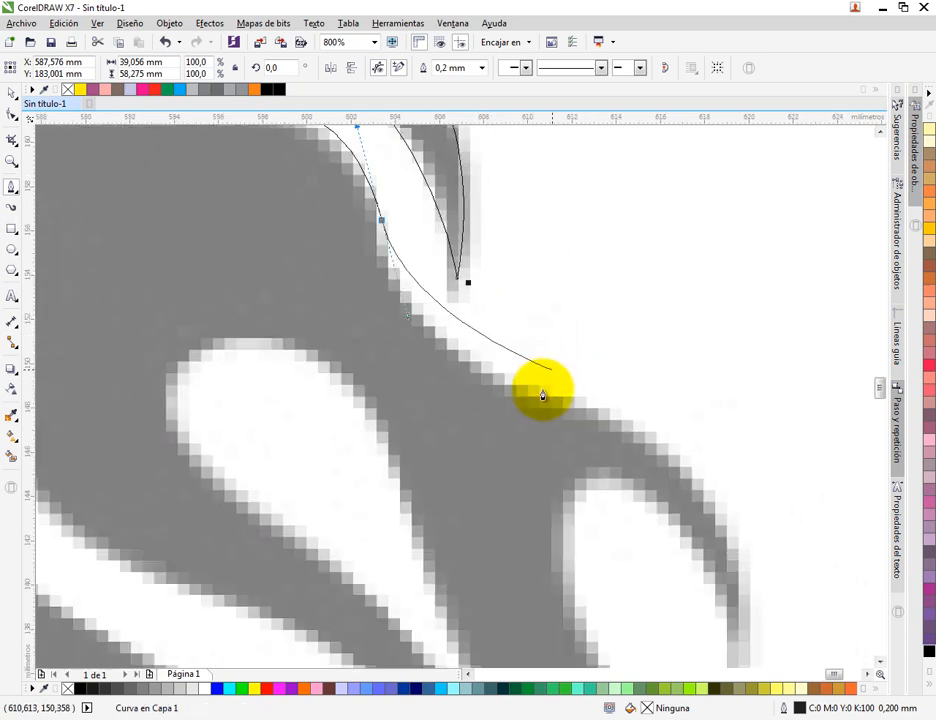
left_click_drag(549, 391, 651, 416)
left_click_drag(721, 491, 673, 460)
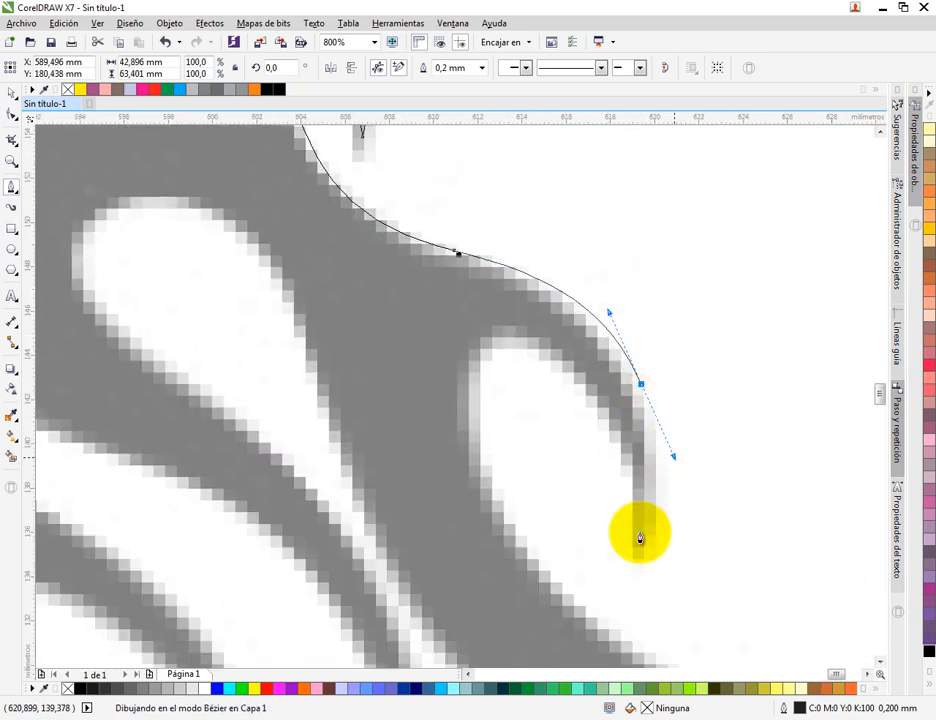
left_click_drag(639, 539, 460, 326)
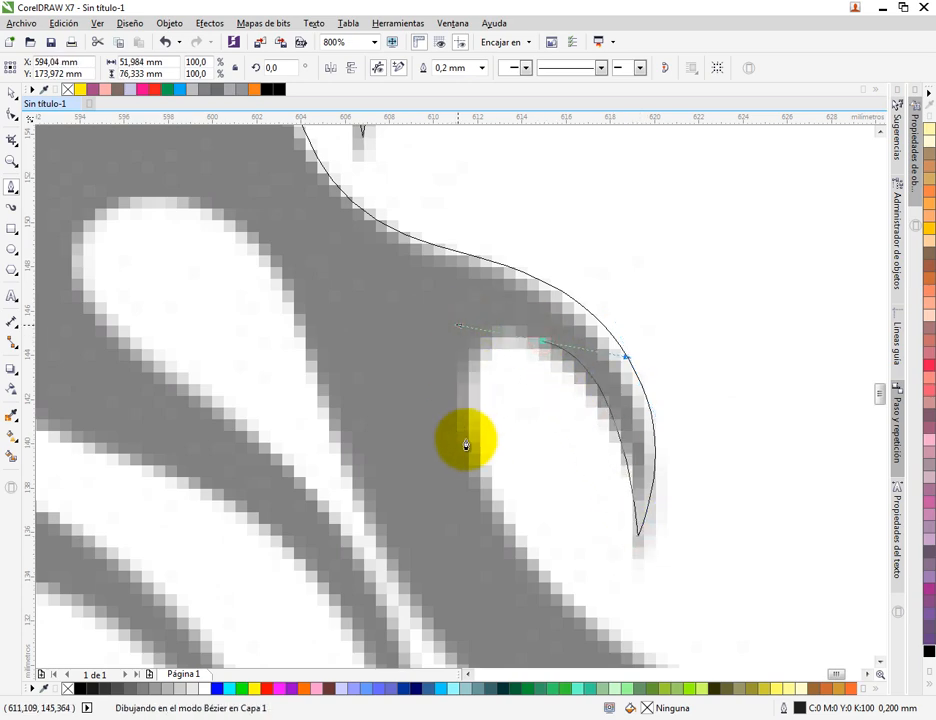
left_click_drag(467, 443, 432, 322)
left_click_drag(469, 398, 518, 470)
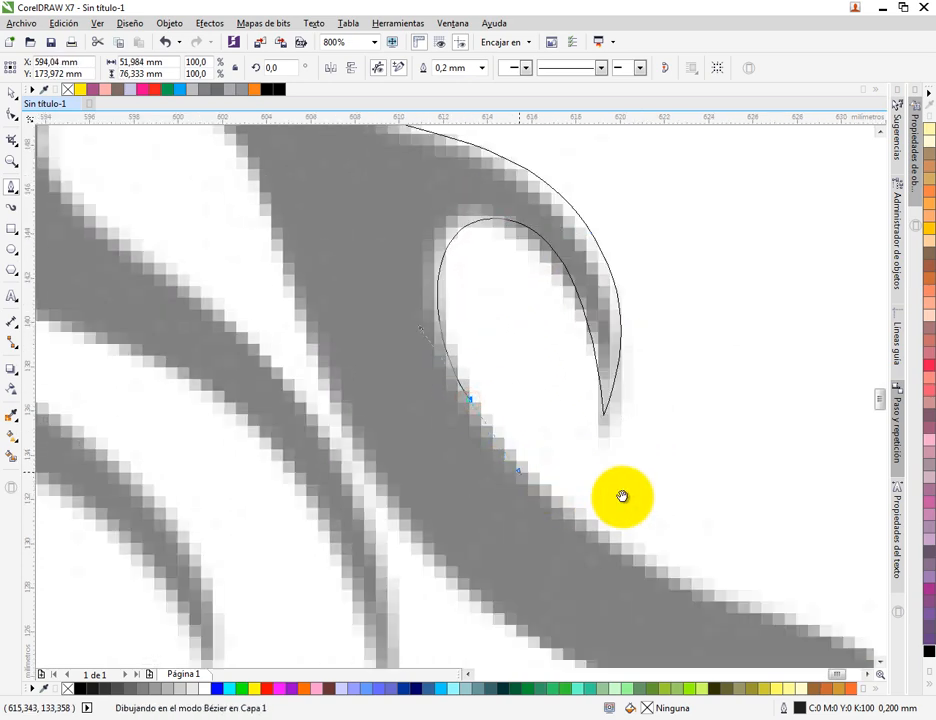
Trace the upper edge of the long outermost flame to its tip, ending in a sharp node
left_click_drag(622, 497, 467, 328)
left_click_drag(593, 430, 720, 467)
scroll(580, 366, "down", 1)
left_click_drag(645, 388, 537, 276)
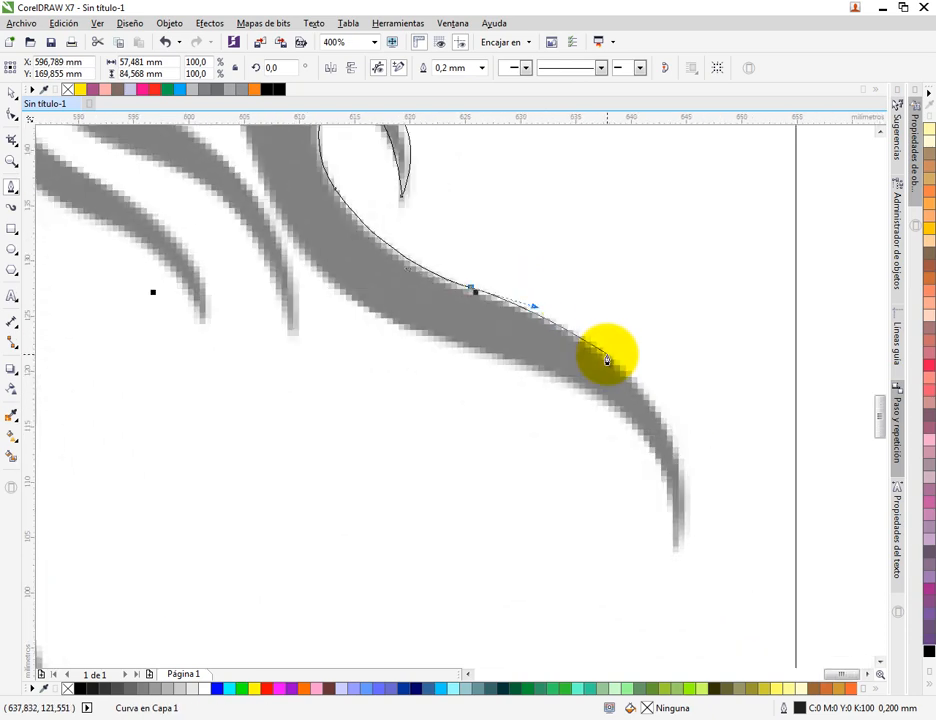
left_click_drag(651, 398, 687, 456)
left_click(679, 537)
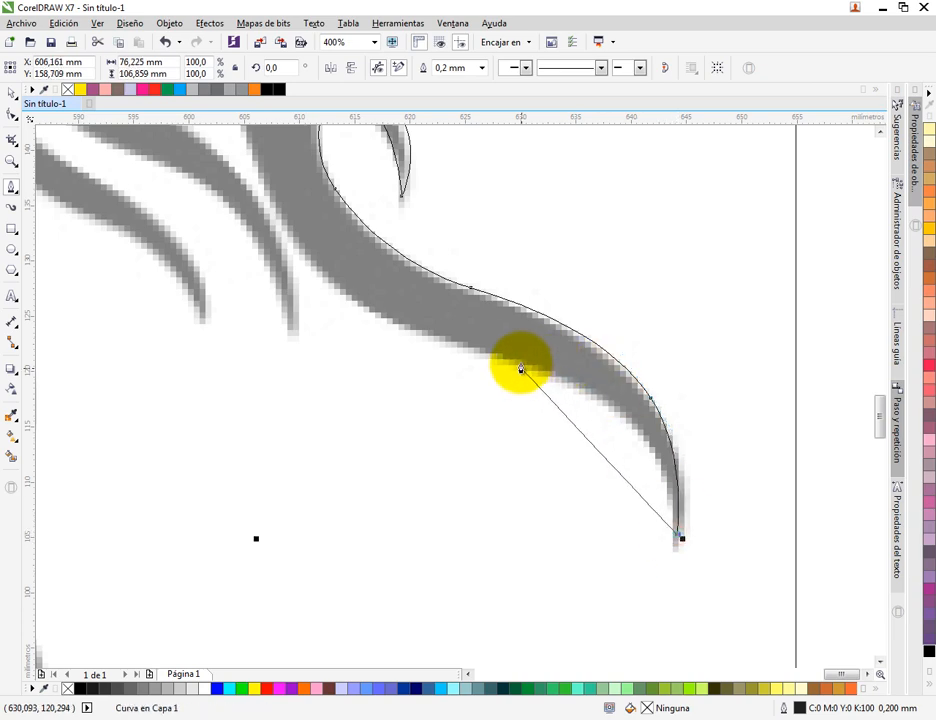
Trace the long flame's underside, around the adjoining teardrop gap, and down to the next inner flame's tip
left_click_drag(514, 357, 355, 330)
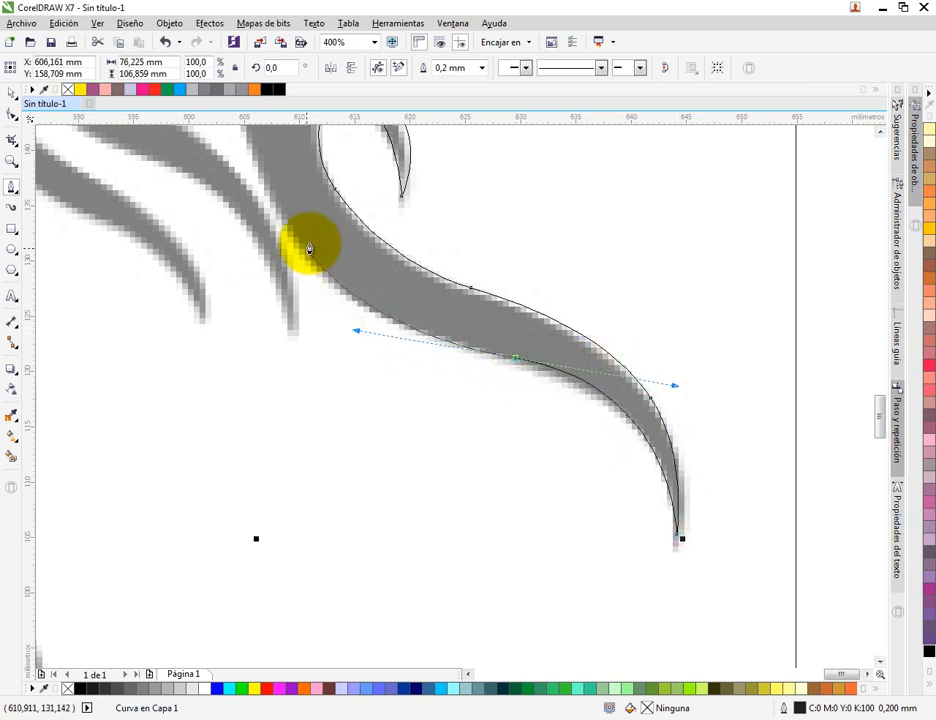
left_click_drag(294, 238, 419, 372)
left_click_drag(377, 286, 338, 190)
left_click_drag(271, 157, 220, 166)
left_click_drag(316, 270, 397, 291)
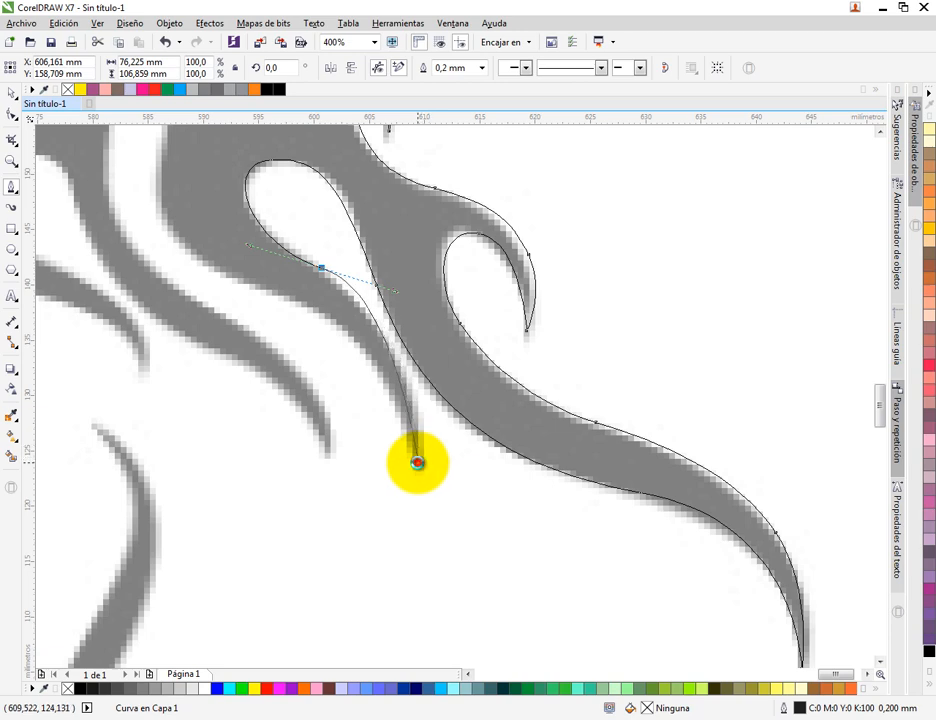
left_click(417, 462)
Trace that inner flame's underside up the narrow gap, around its rounded top and onto its opposite edge
left_click_drag(265, 287, 154, 266)
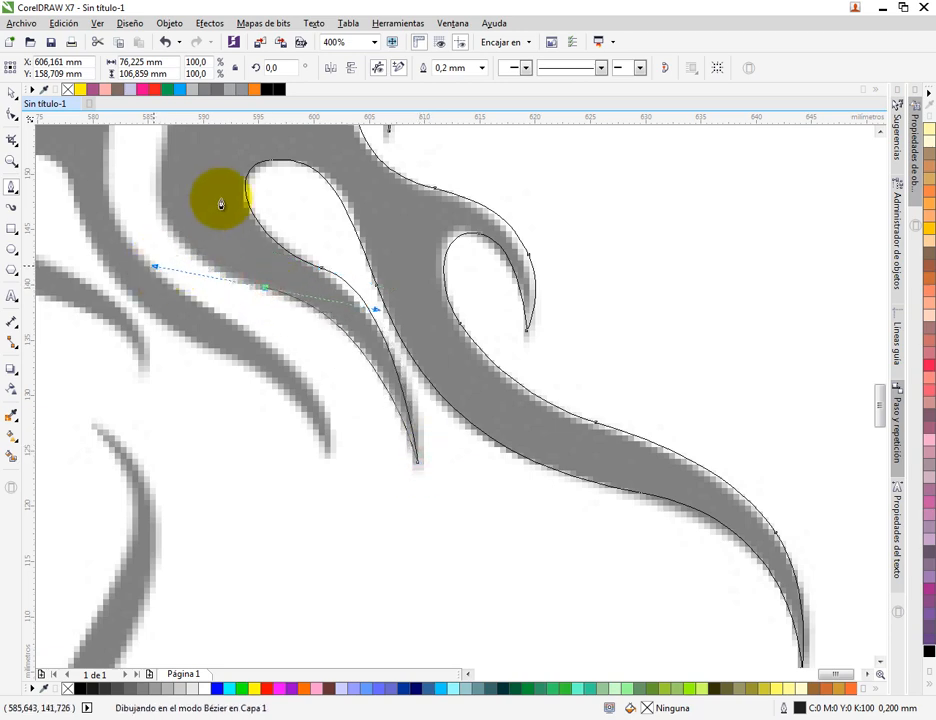
left_click_drag(223, 203, 322, 348)
left_click_drag(259, 295, 159, 200)
scroll(222, 215, "up", 1)
left_click_drag(170, 267, 338, 193)
left_click_drag(297, 265, 282, 309)
scroll(297, 229, "down", 1)
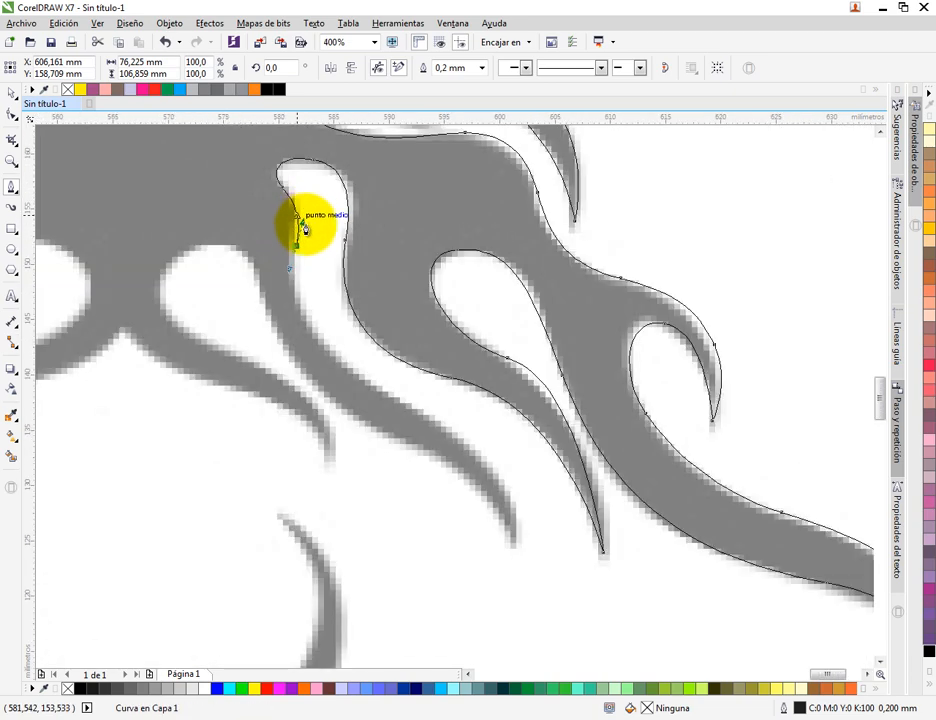
Trace the narrow gap's far edge down along the next flame to its tip, ending in a sharp node
left_click_drag(373, 387, 460, 431)
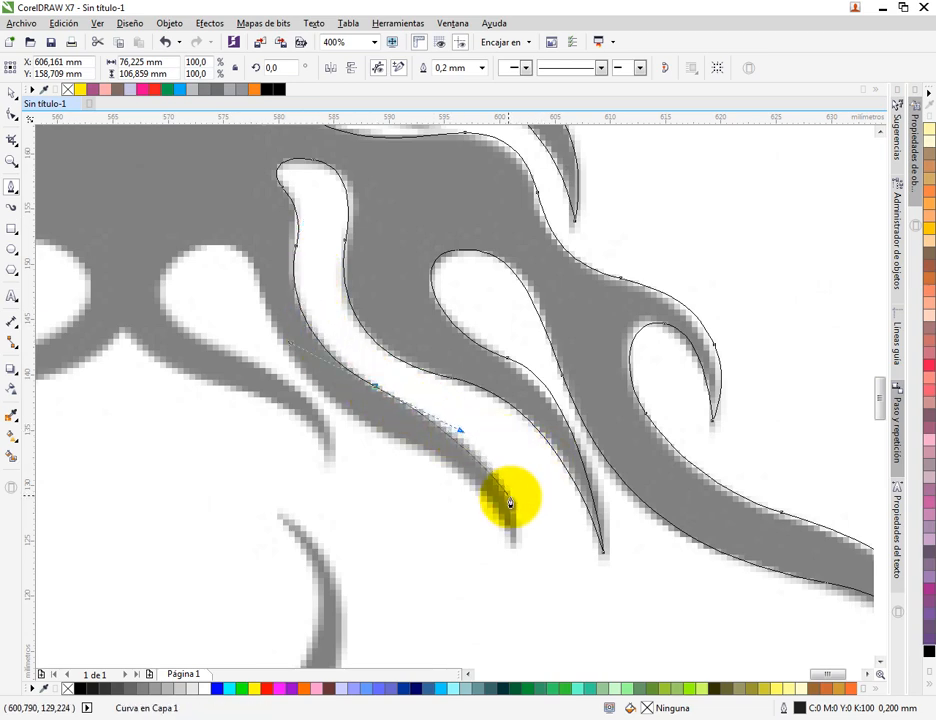
scroll(511, 497, "up", 1)
left_click_drag(516, 497, 535, 547)
left_click(521, 592)
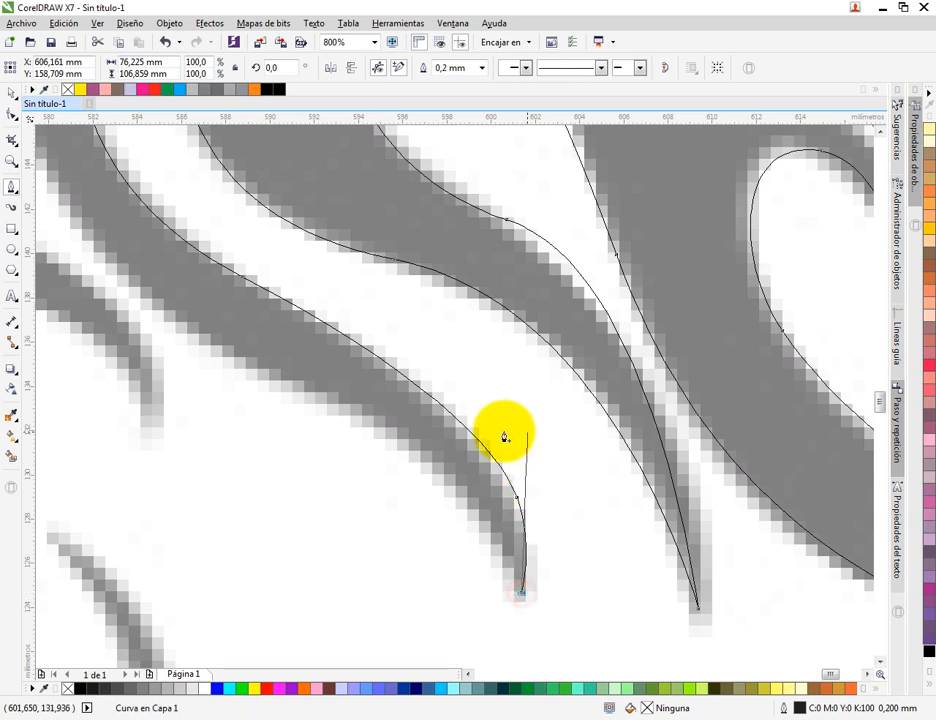
Trace this flame's underside and around the innermost teardrop gap to the start of the smallest lower flame
scroll(505, 437, "down", 1)
left_click_drag(426, 413, 357, 397)
left_click_drag(277, 275, 272, 323)
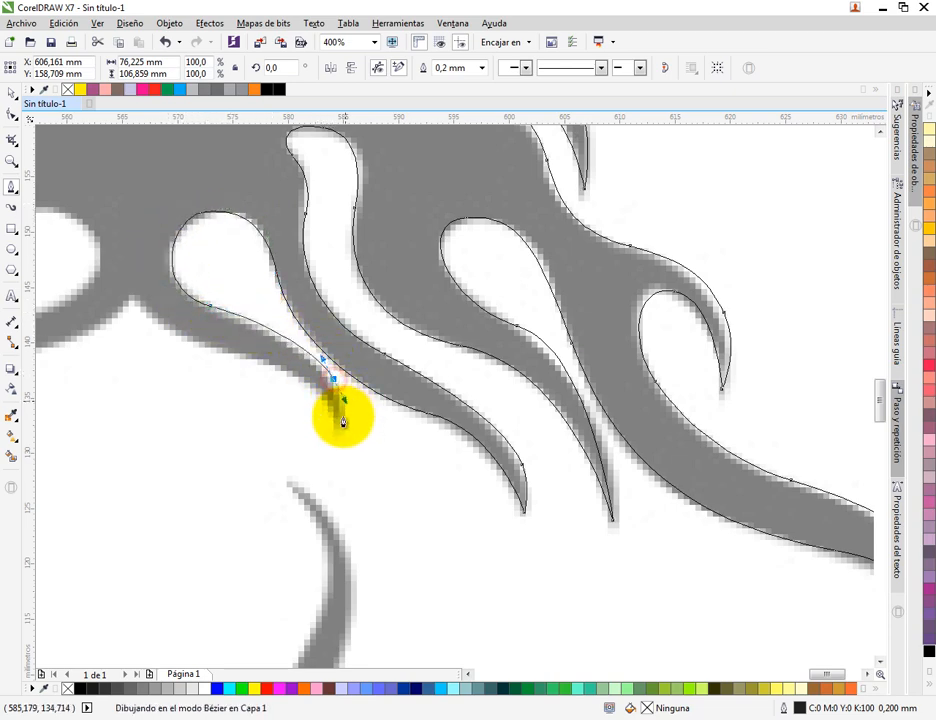
Trace the smallest lower flame's tip and underside to the pointed notch at the design's lower centre
left_click_drag(337, 422, 123, 296)
scroll(152, 320, "up", 1)
left_click(117, 270)
scroll(185, 315, "down", 1)
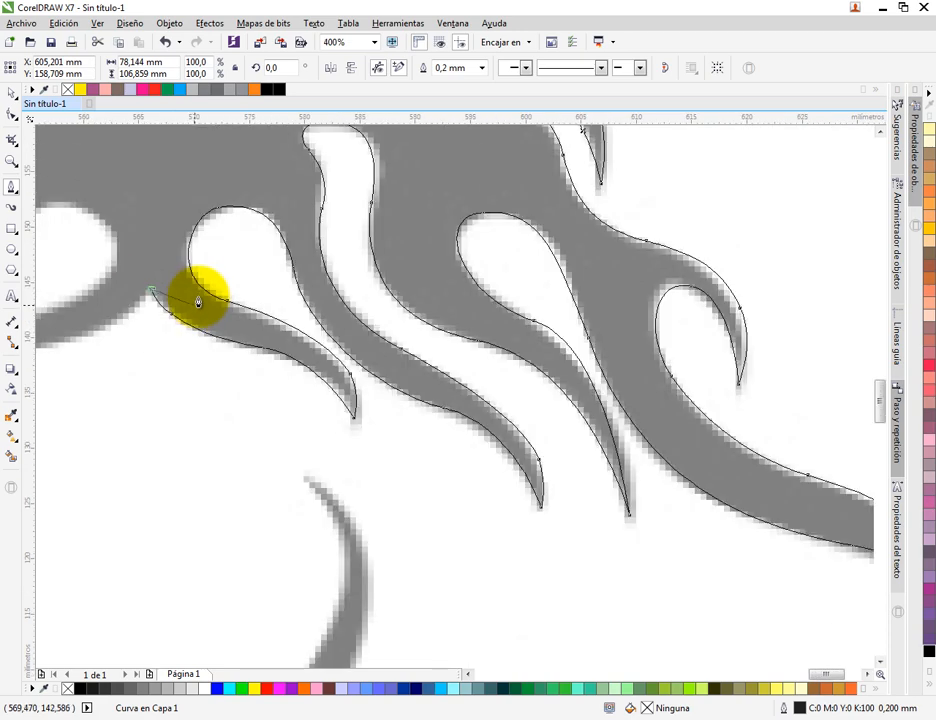
Examine the design's middle between the lower centre notch and the upper central peak
scroll(216, 270, "down", 1)
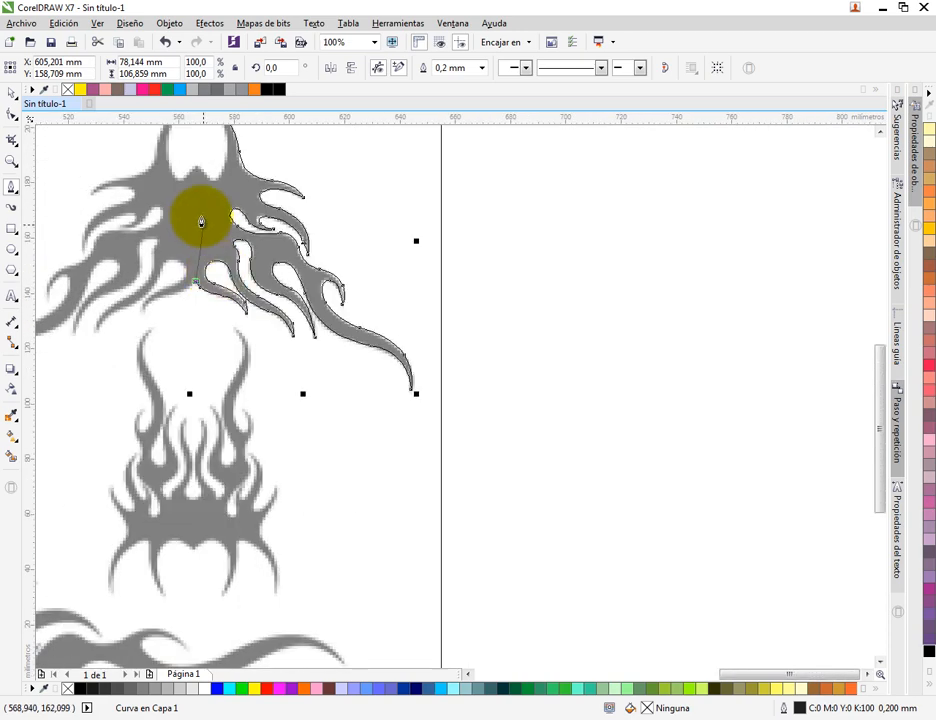
scroll(209, 203, "up", 1)
scroll(207, 206, "down", 1)
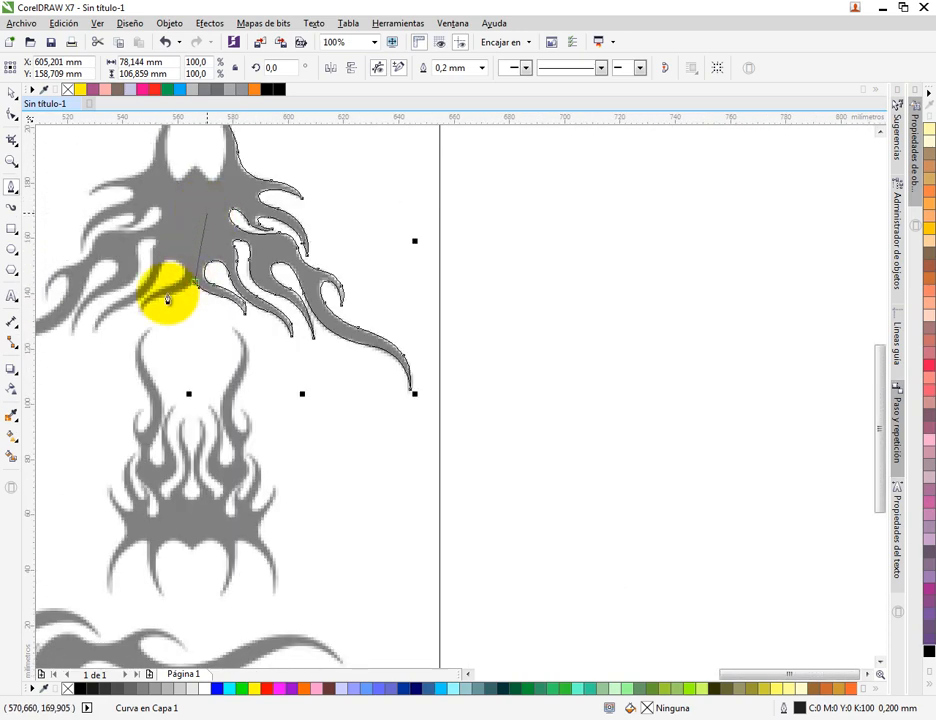
left_click_drag(182, 245, 332, 428)
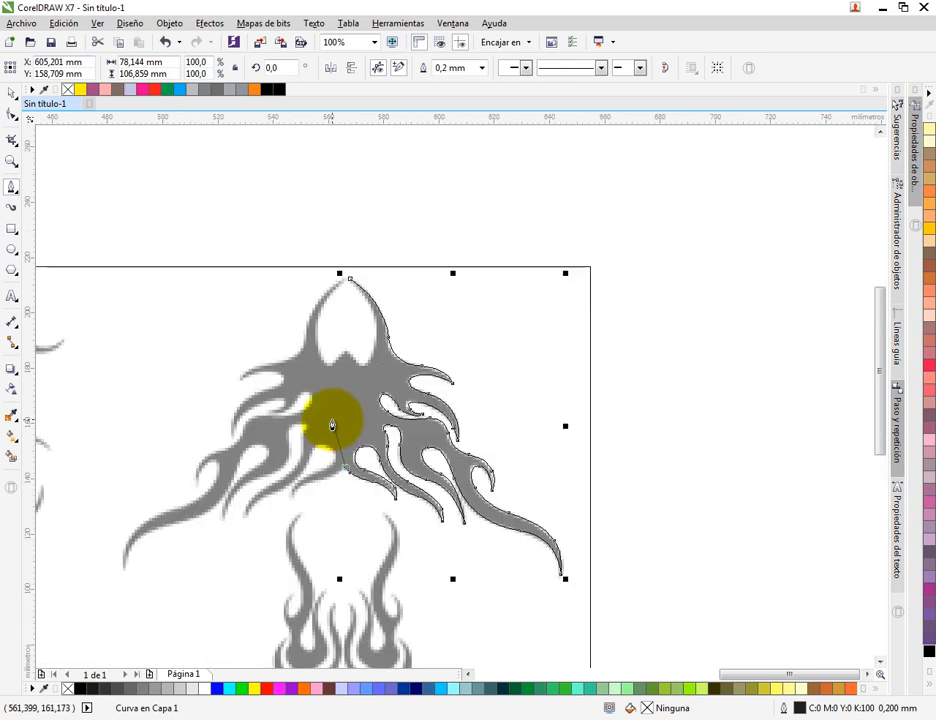
scroll(349, 418, "up", 2)
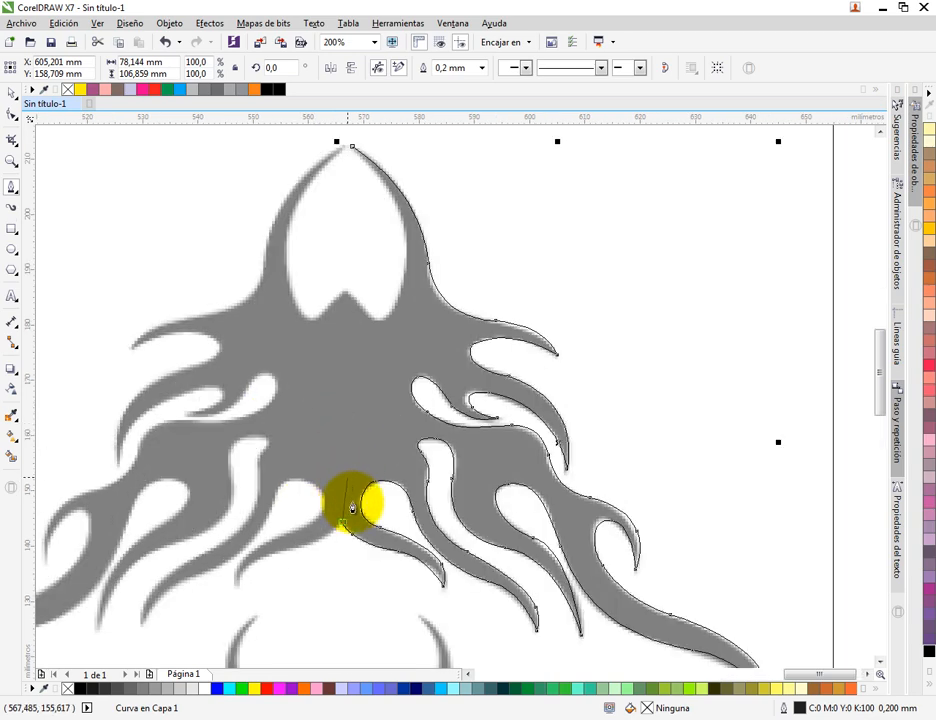
left_click_drag(349, 513, 338, 142)
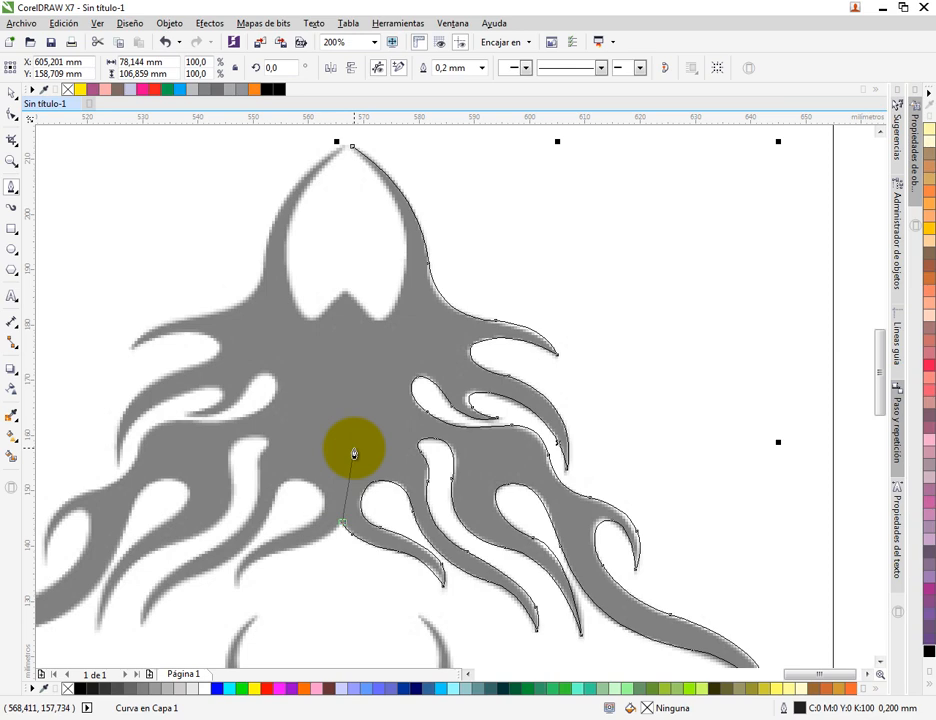
scroll(347, 449, "down", 2)
scroll(378, 389, "up", 2)
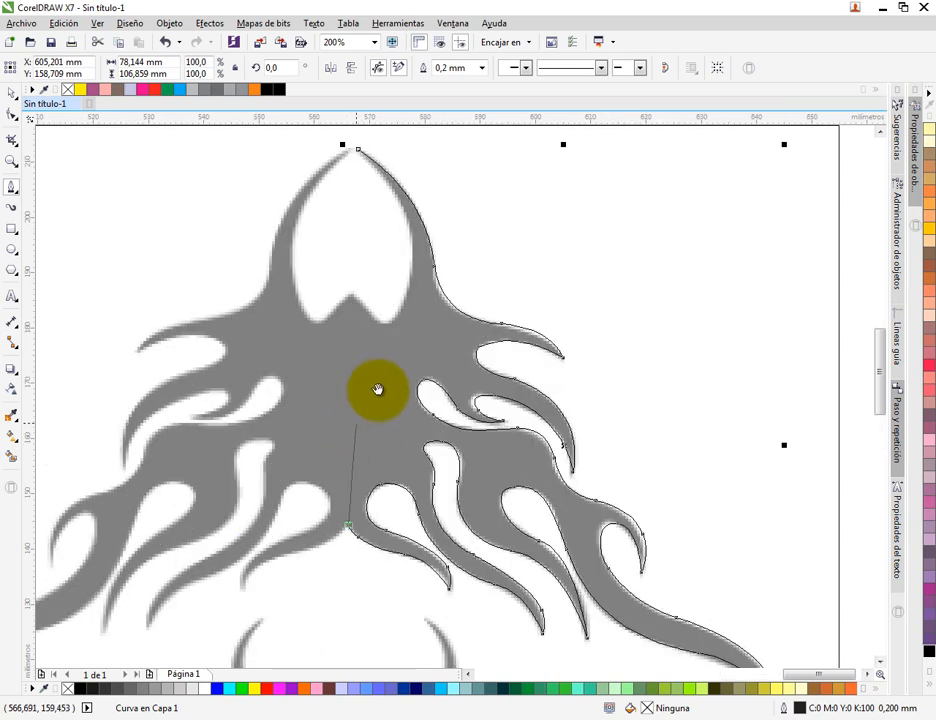
scroll(396, 380, "down", 2)
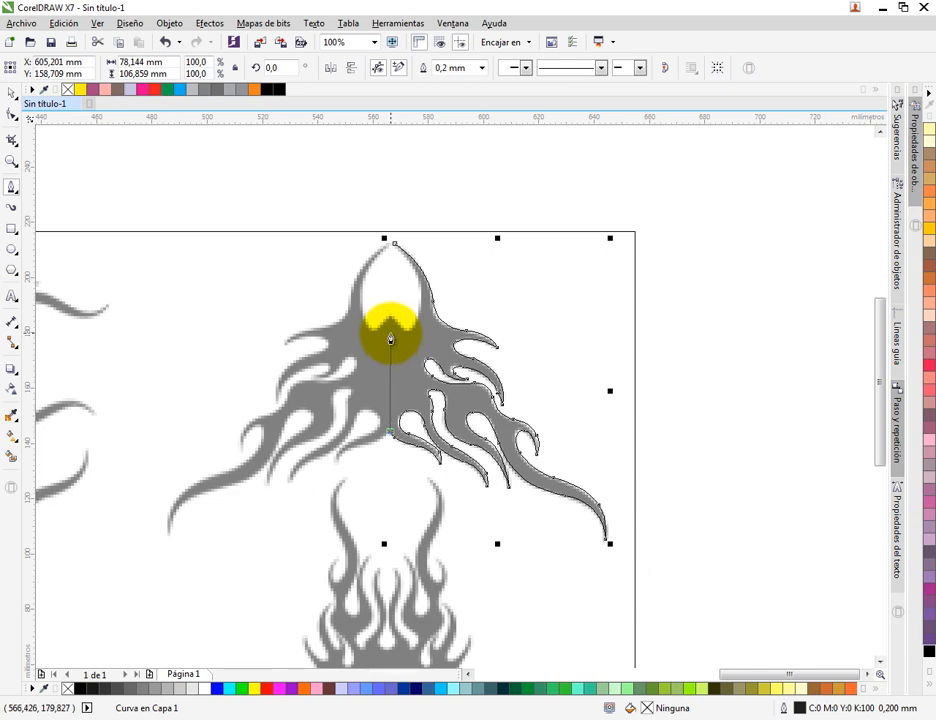
scroll(390, 339, "up", 1)
scroll(390, 339, "down", 1)
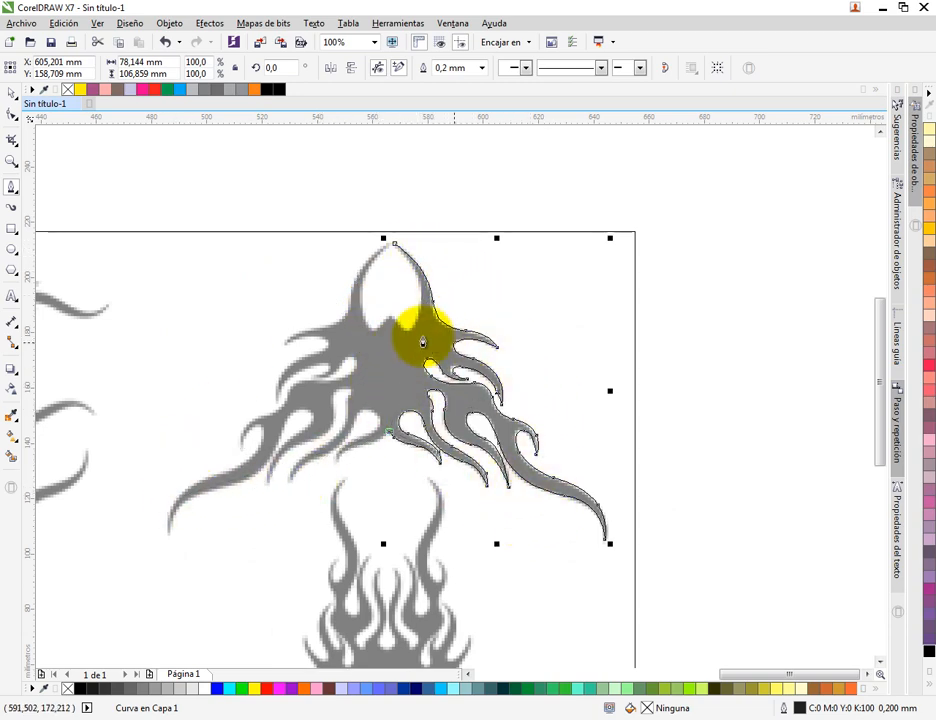
scroll(405, 340, "up", 2)
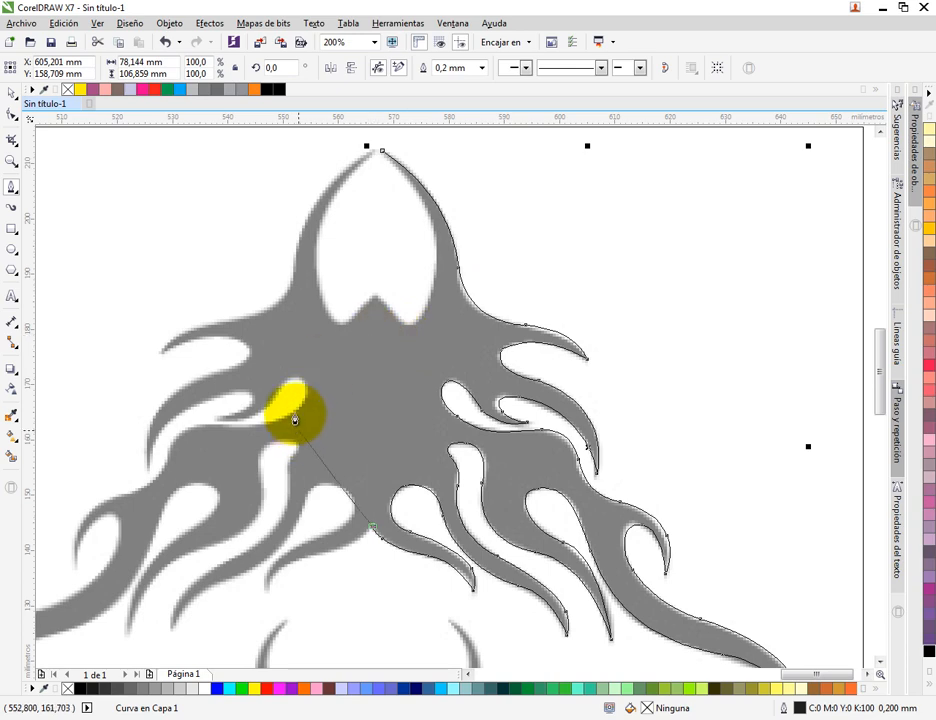
Run straight segments up through the design's middle, slightly beyond the centre line, to the central peak of the upper opening
left_click(349, 408)
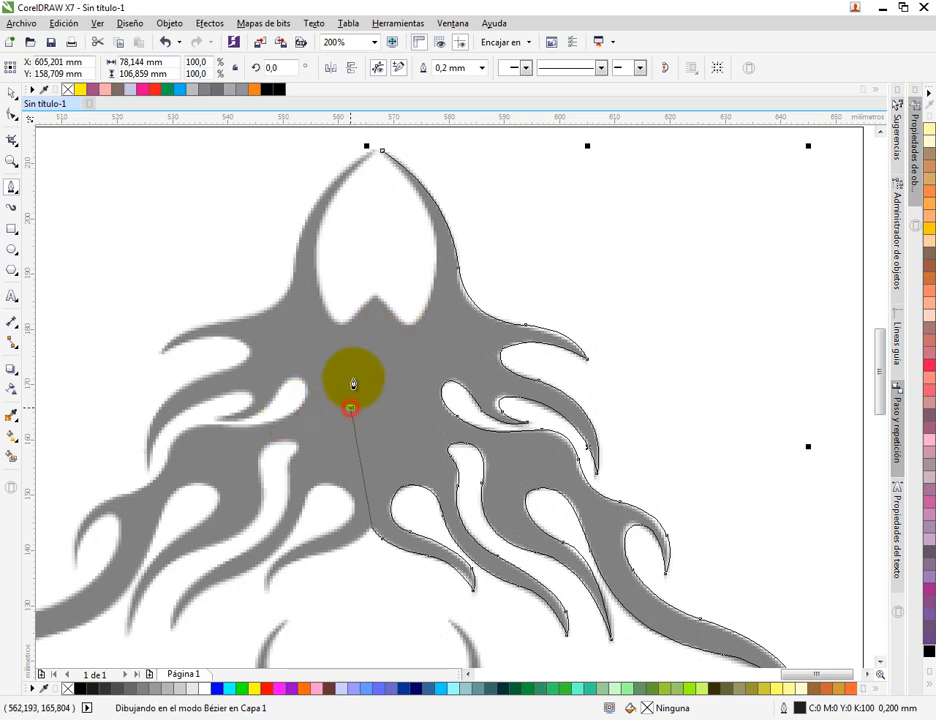
scroll(358, 363, "up", 1)
left_click(358, 363)
left_click(379, 307)
left_click(383, 273)
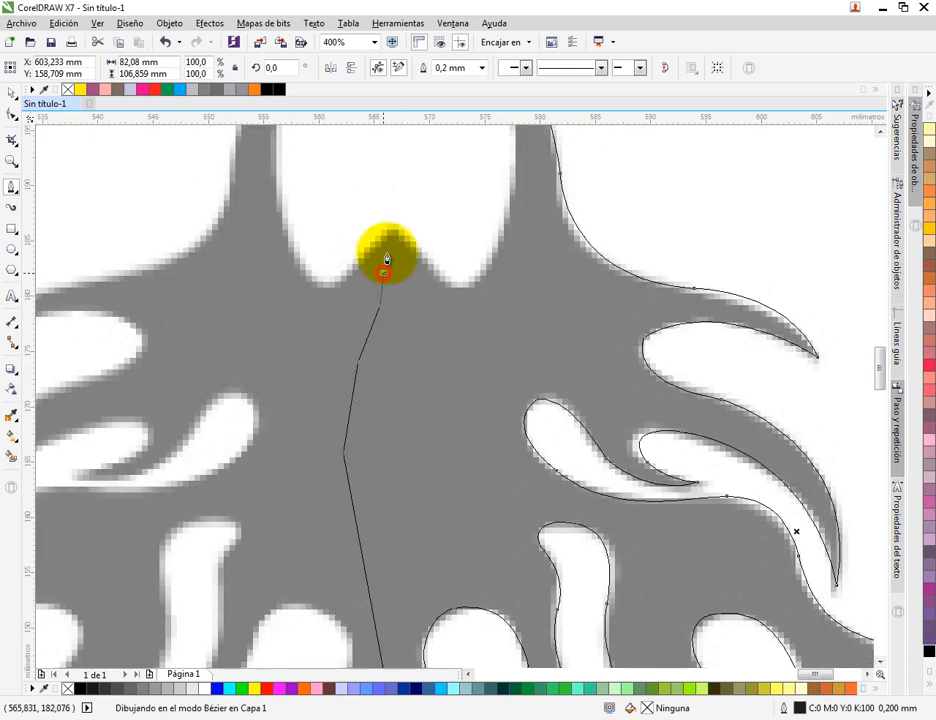
left_click(393, 230)
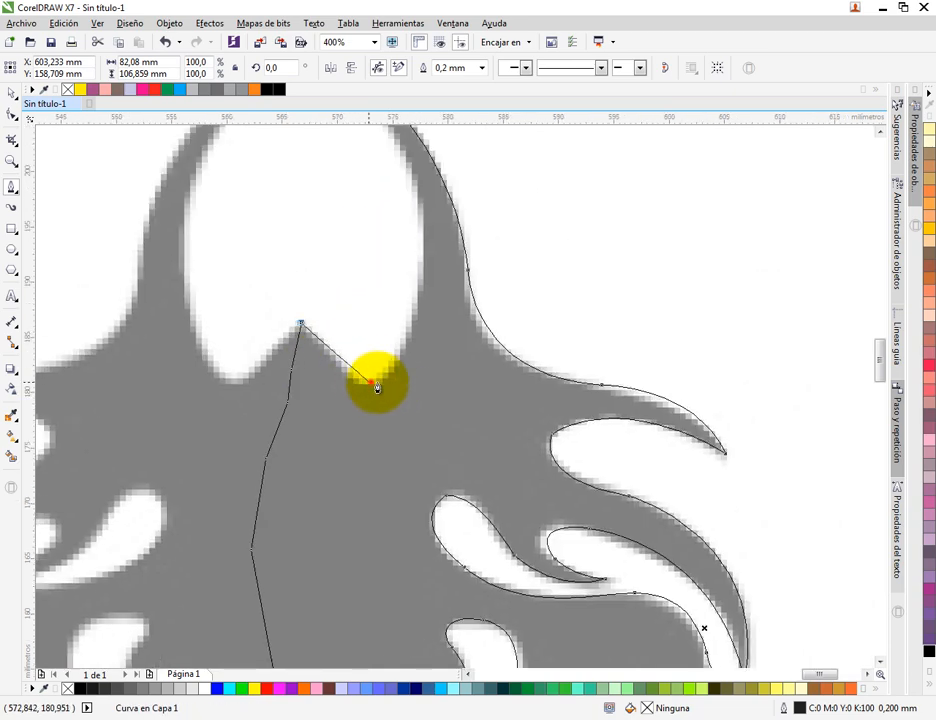
Trace the upper opening's right lobe and the right horn's inner edge, closing the curve at its starting node at the apex
left_click_drag(403, 381, 408, 380)
left_click_drag(432, 307, 468, 449)
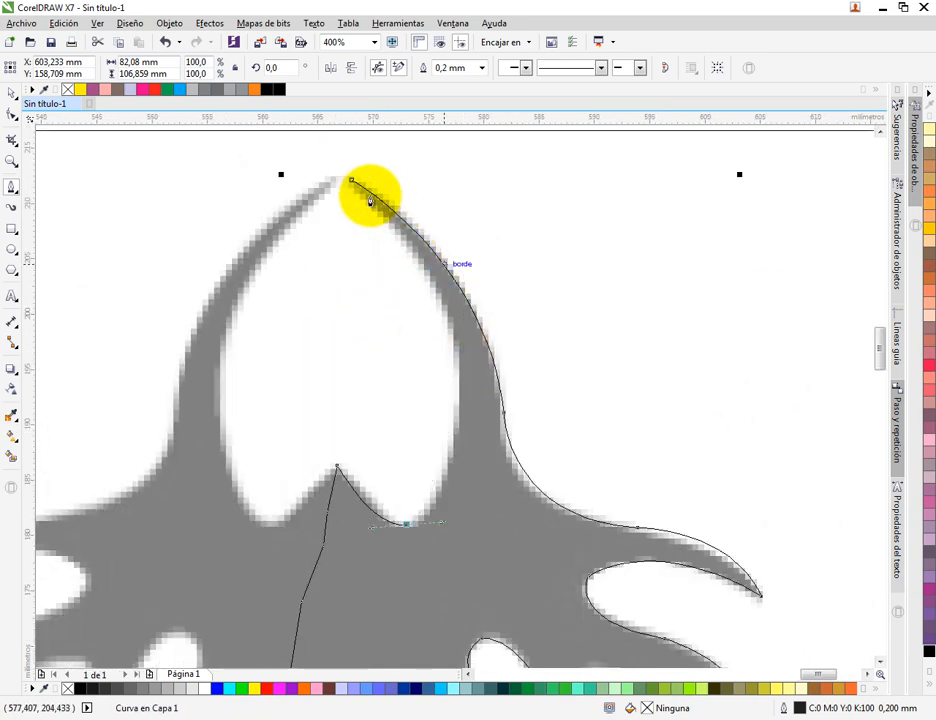
left_click_drag(352, 182, 473, 197)
scroll(480, 270, "down", 1)
scroll(501, 380, "down", 1)
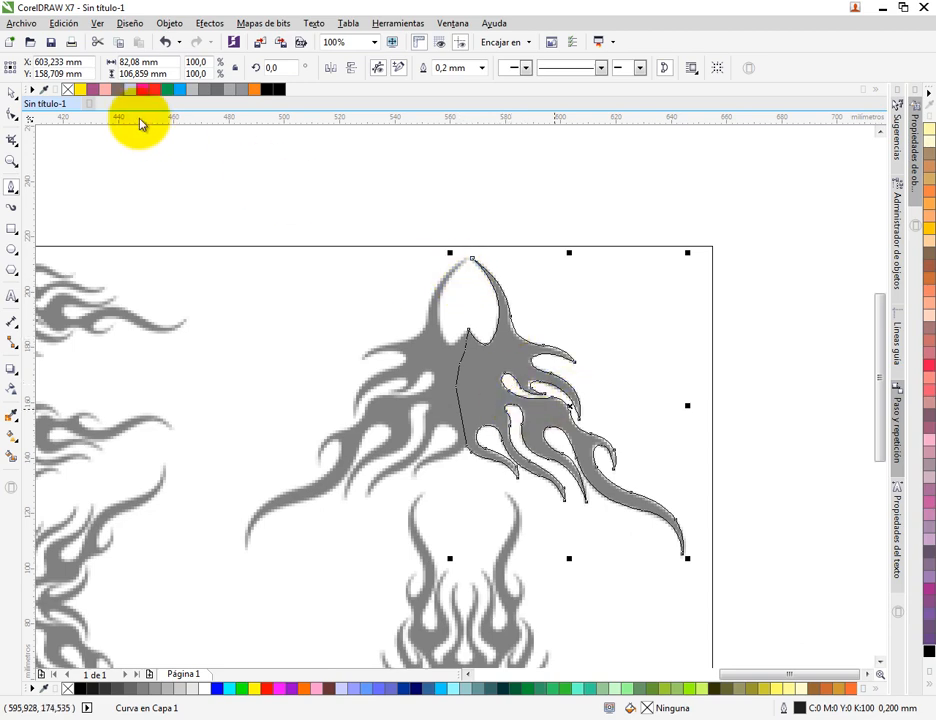
Switch to the Selection tool and select the closed right-half curve
left_click(11, 94)
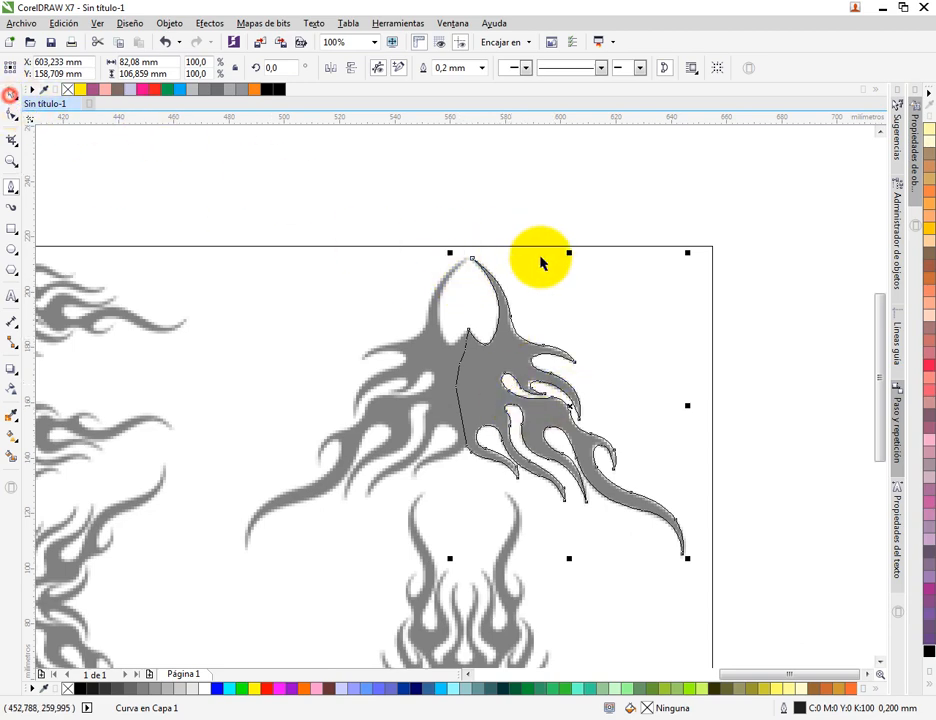
left_click(734, 315)
left_click(490, 348)
scroll(505, 340, "down", 1)
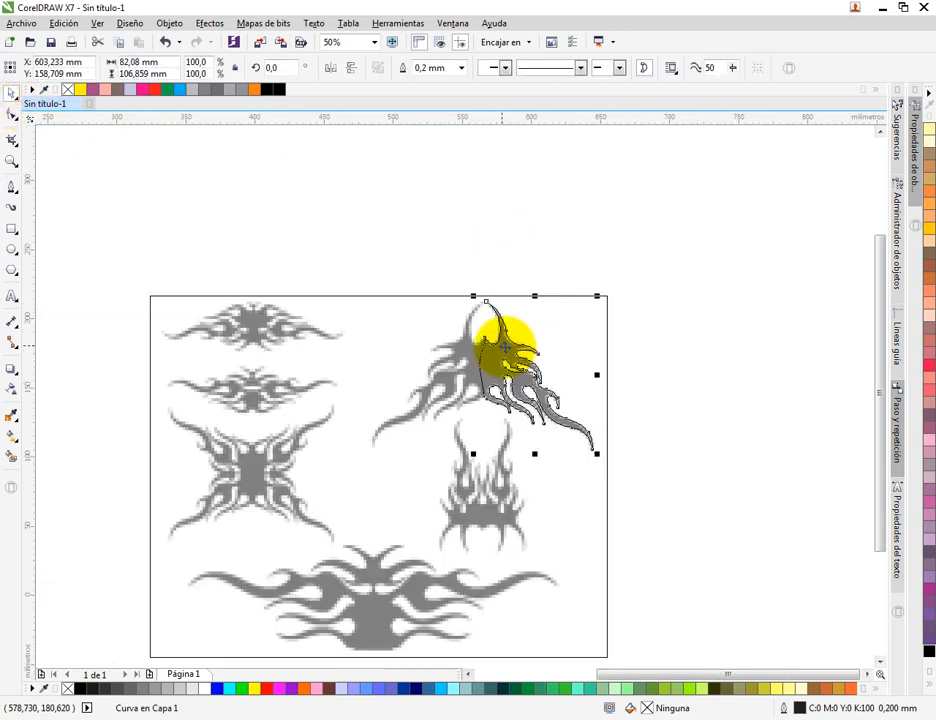
scroll(505, 345, "up", 1)
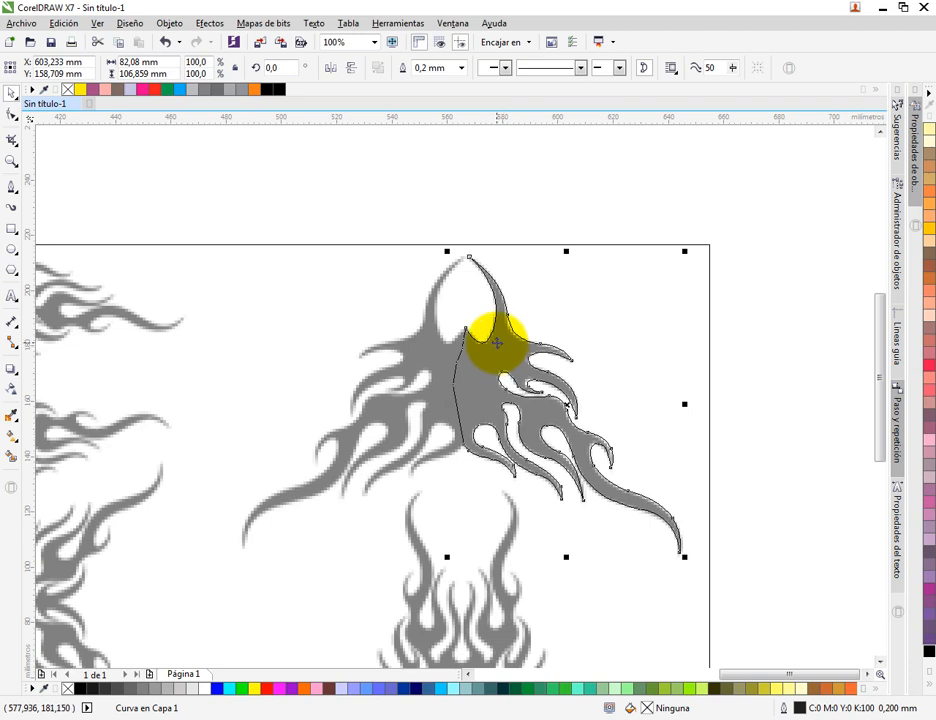
Duplicate the right-half curve outside the design, above the page's upper edge, and mirror the copy horizontally
left_click_drag(508, 332, 180, 224)
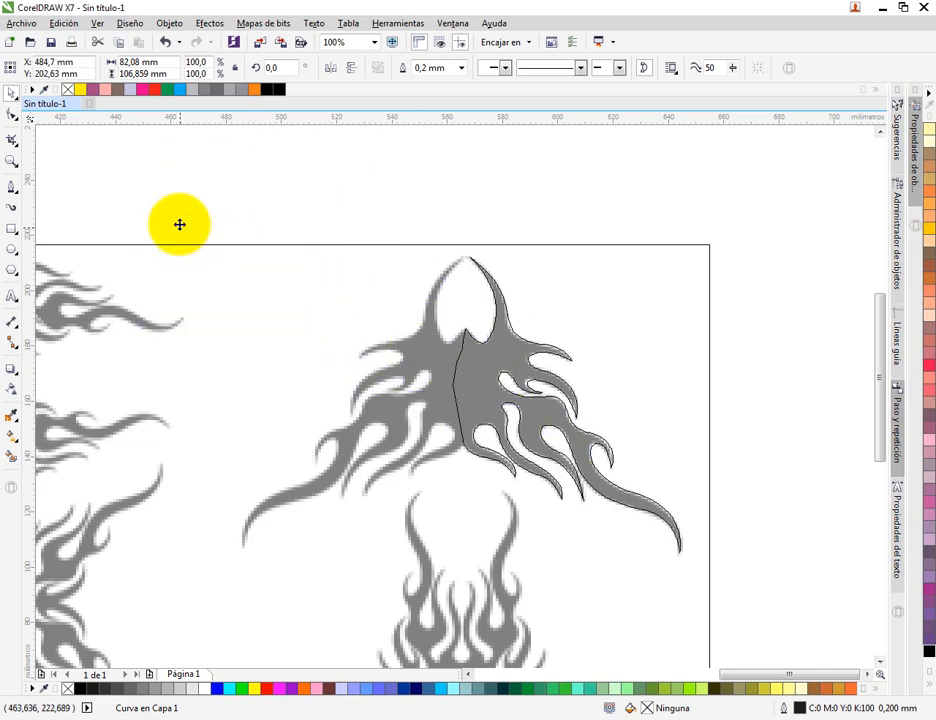
left_click(519, 358)
left_click(192, 249)
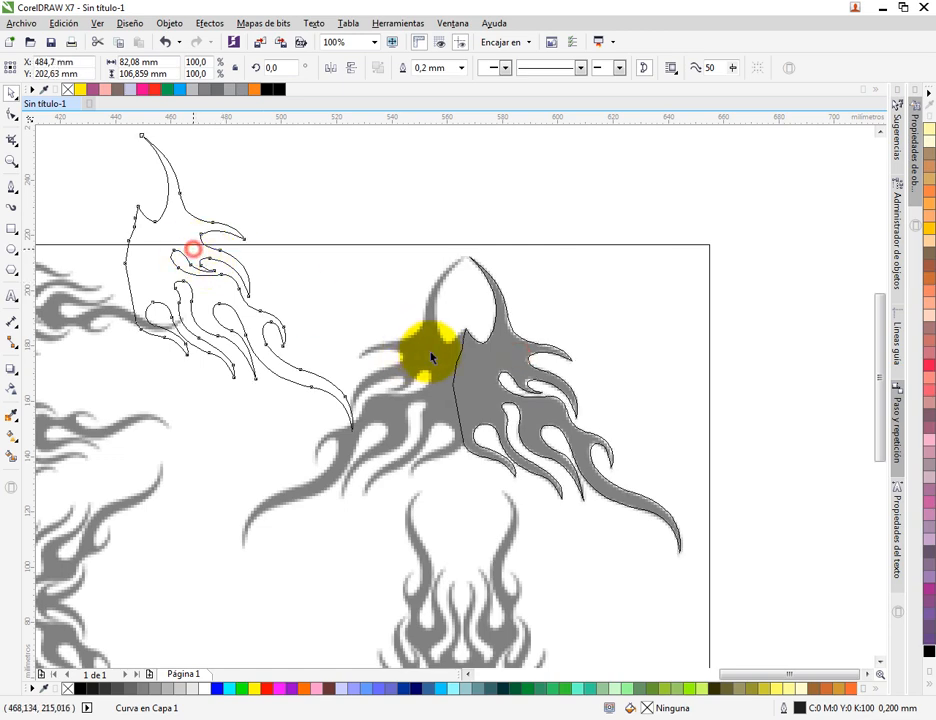
left_click_drag(480, 354, 476, 355)
left_click(193, 244)
left_click(480, 385)
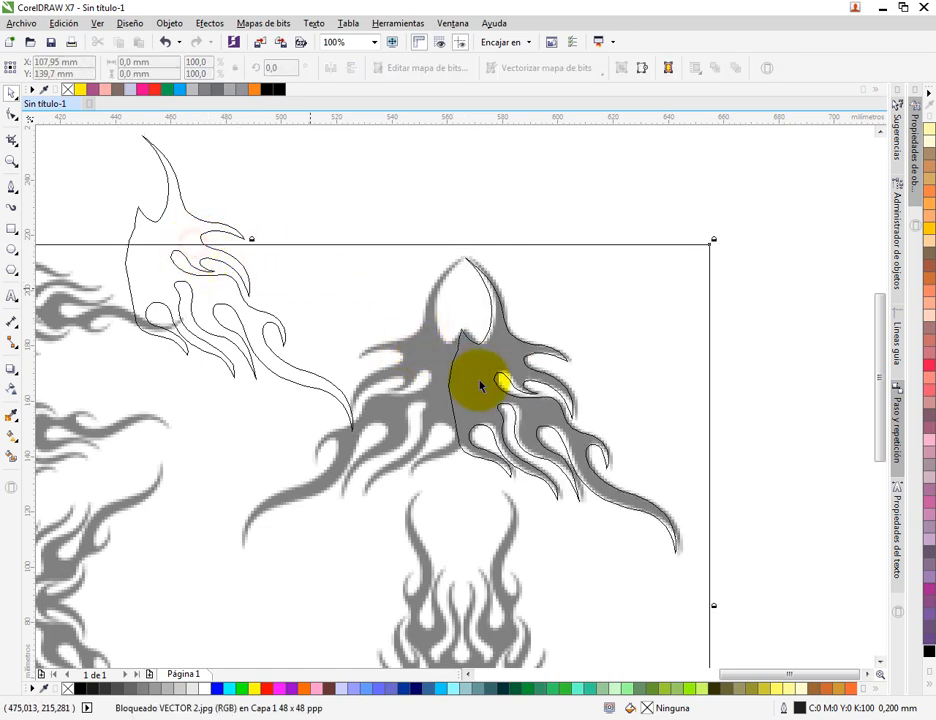
left_click(480, 385)
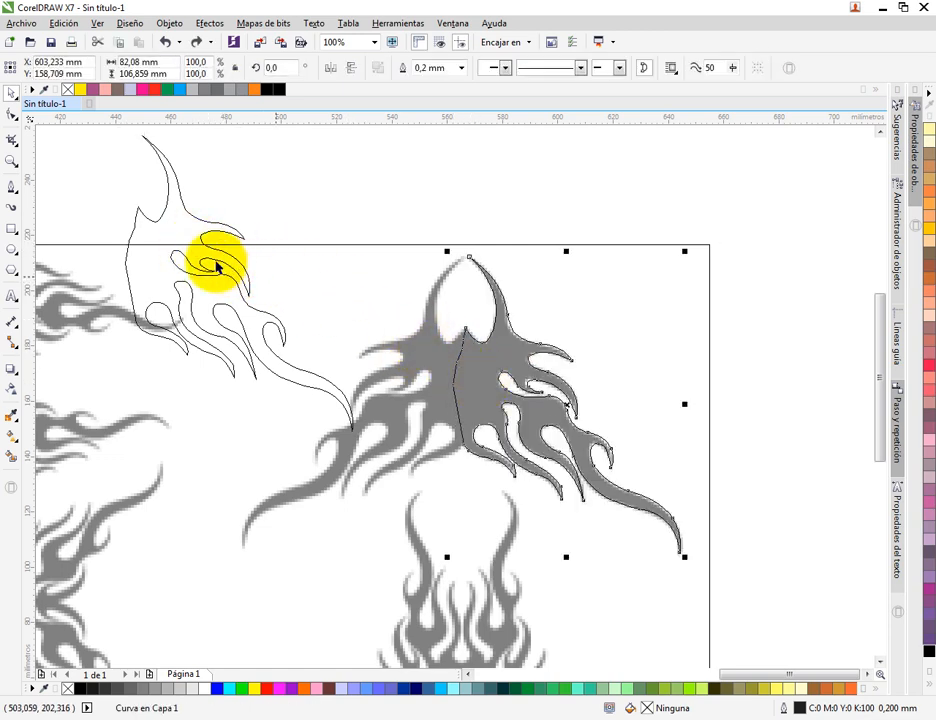
left_click(185, 230)
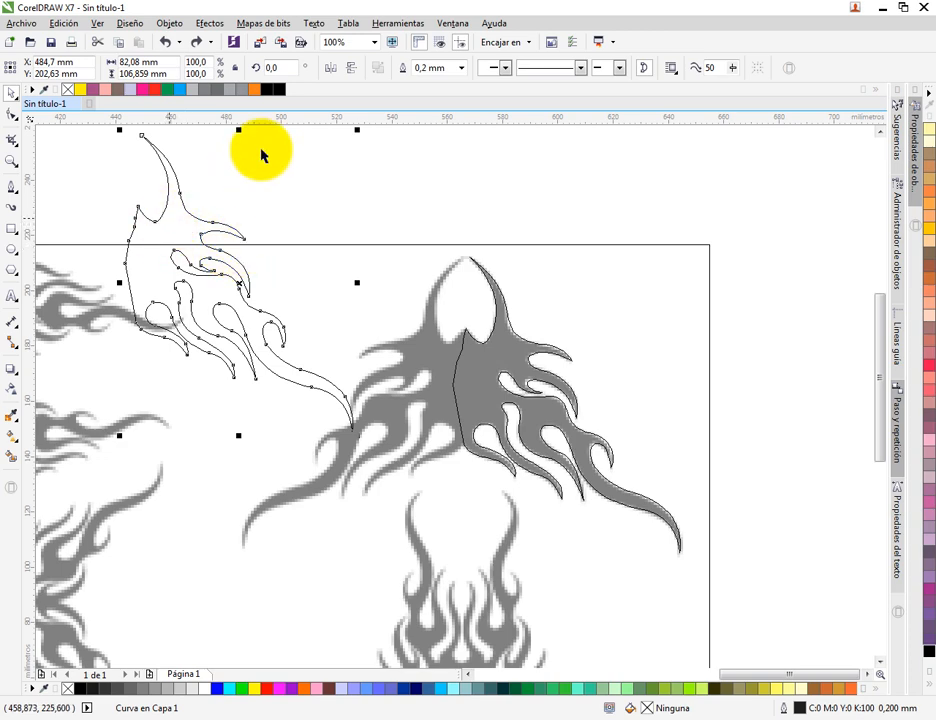
left_click(331, 68)
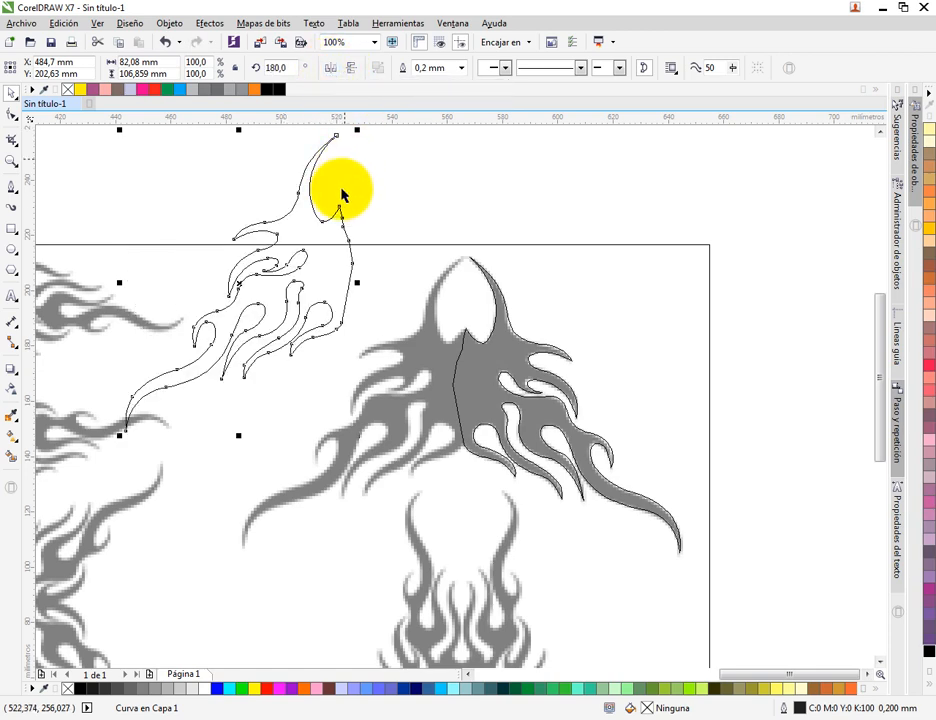
Move the mirrored curve onto the left half of the pointed design, overlapping the right-half curve along the centre
left_click_drag(342, 236, 458, 348)
scroll(398, 344, "up", 2)
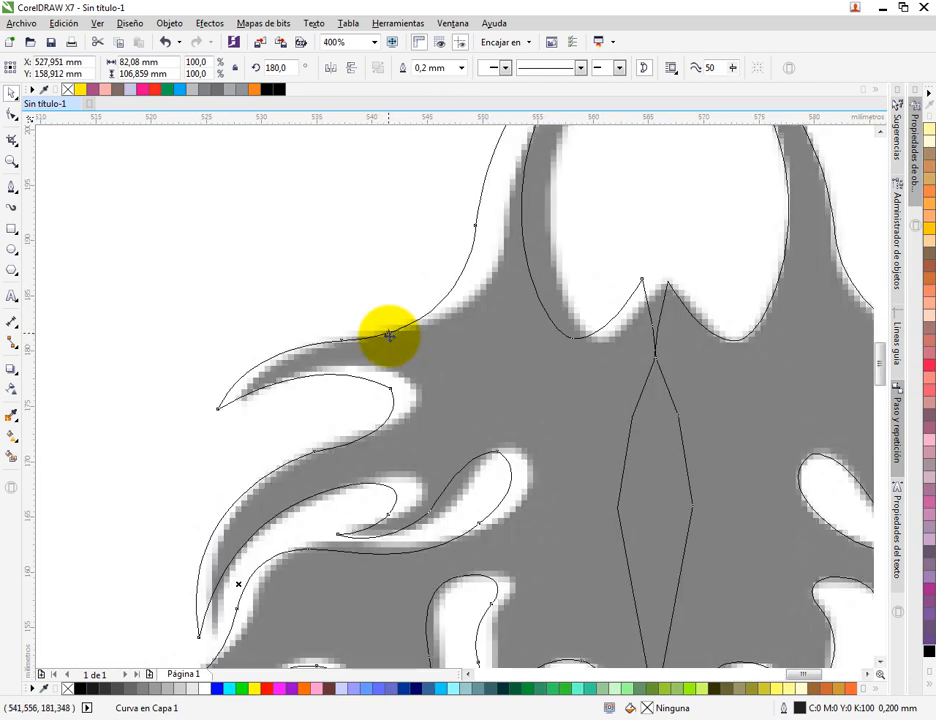
left_click_drag(389, 334, 418, 330)
scroll(439, 271, "down", 1)
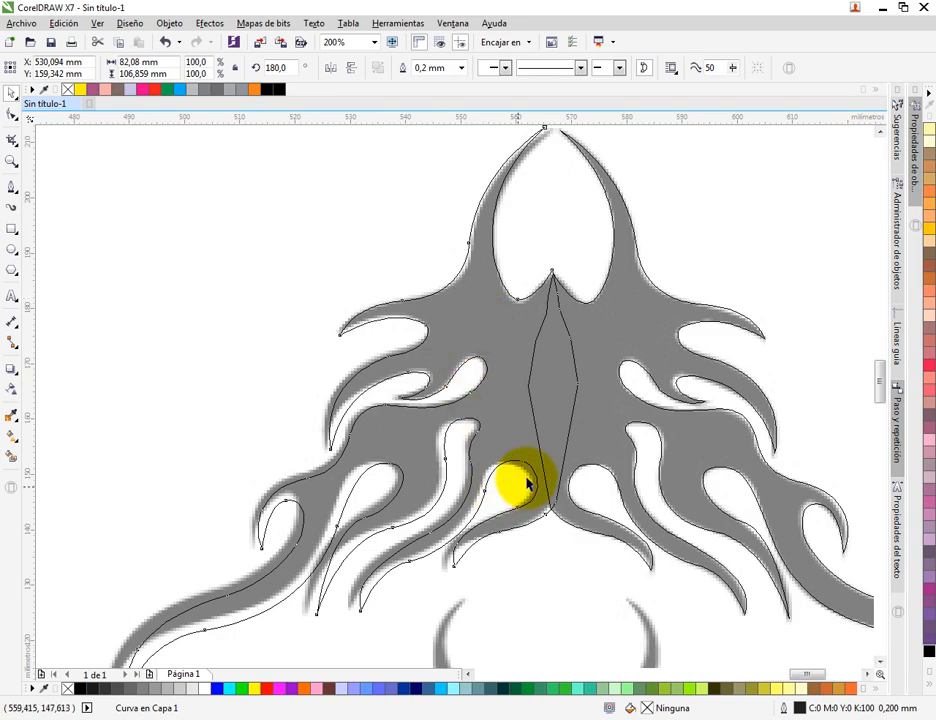
scroll(526, 485, "up", 1)
mouse_move(528, 437)
left_mouse_down()
mouse_move(512, 441)
mouse_move(514, 431)
left_mouse_up()
scroll(482, 288, "down", 1)
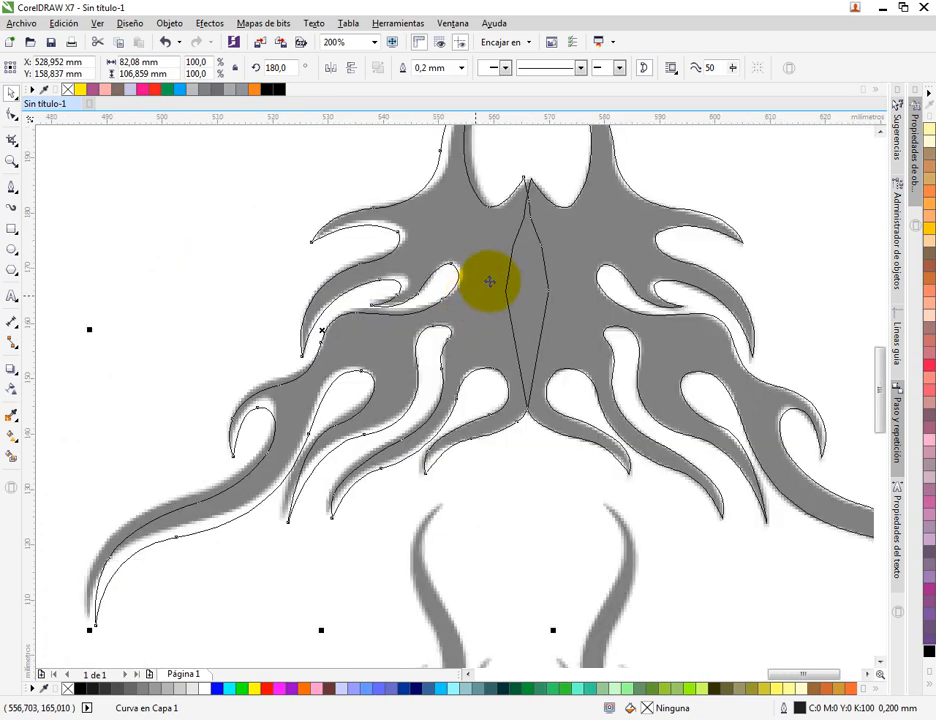
Fine-tune the mirrored curve's position against the right half's central peak, finishing with their lower centre notches meeting
scroll(537, 182, "up", 1)
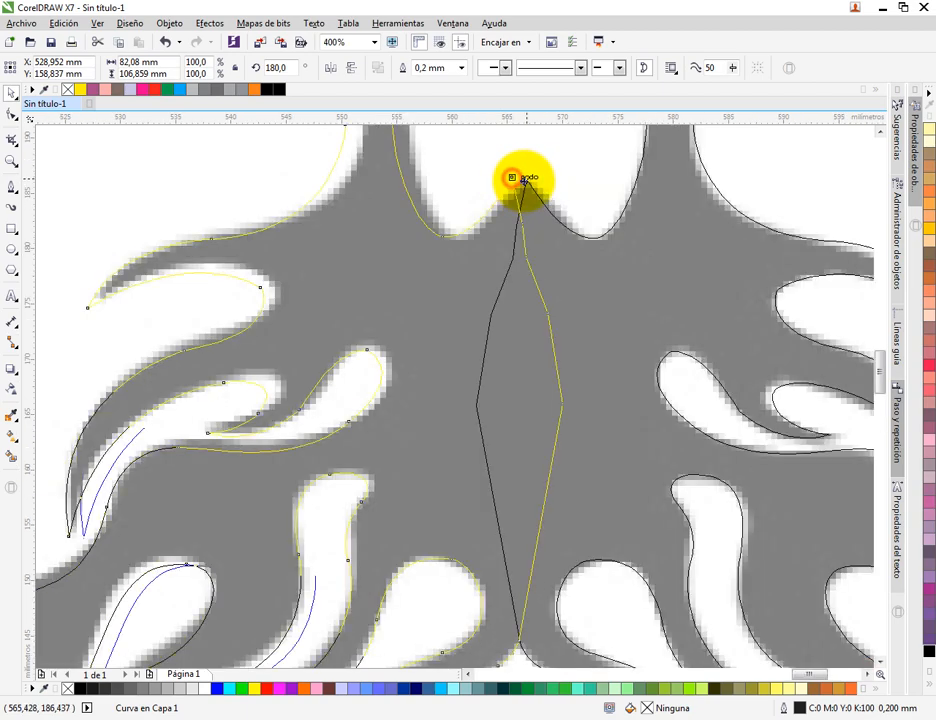
scroll(496, 203, "down", 1)
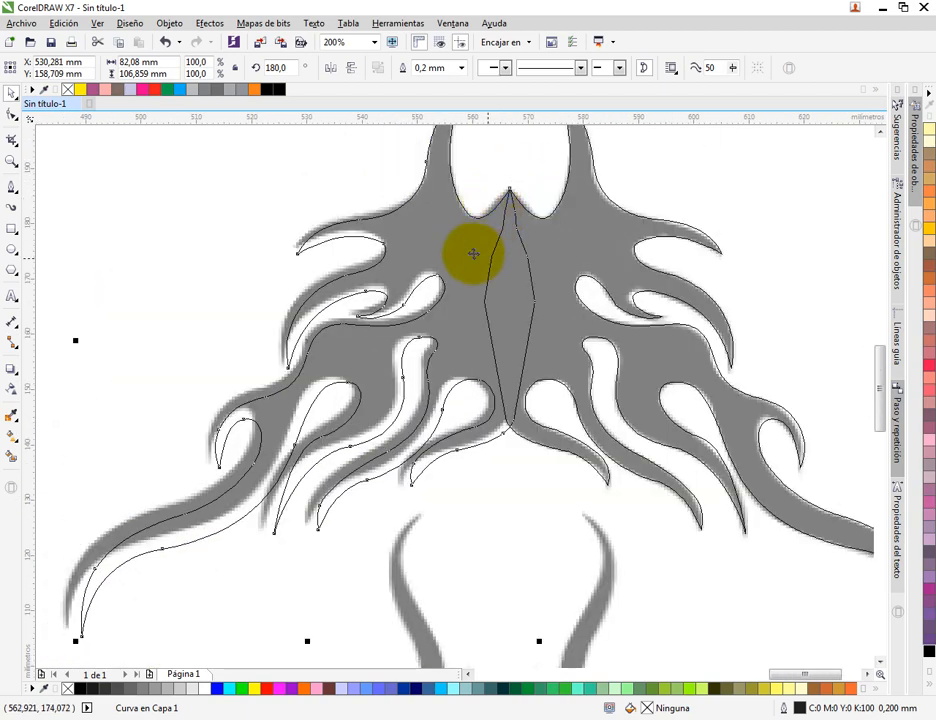
scroll(508, 430, "up", 1)
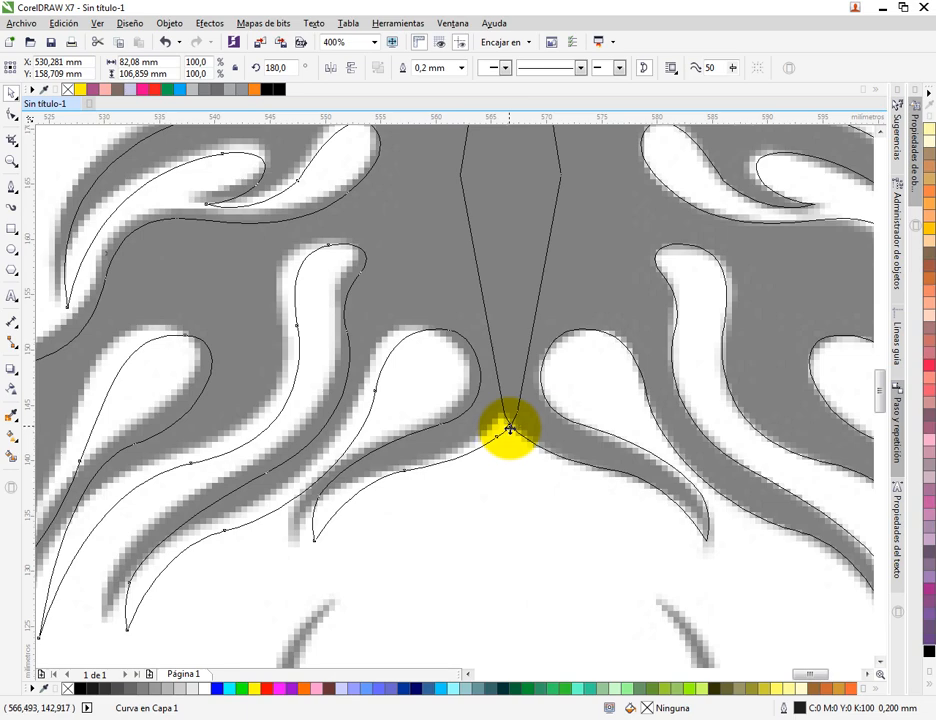
left_click_drag(509, 428, 499, 423)
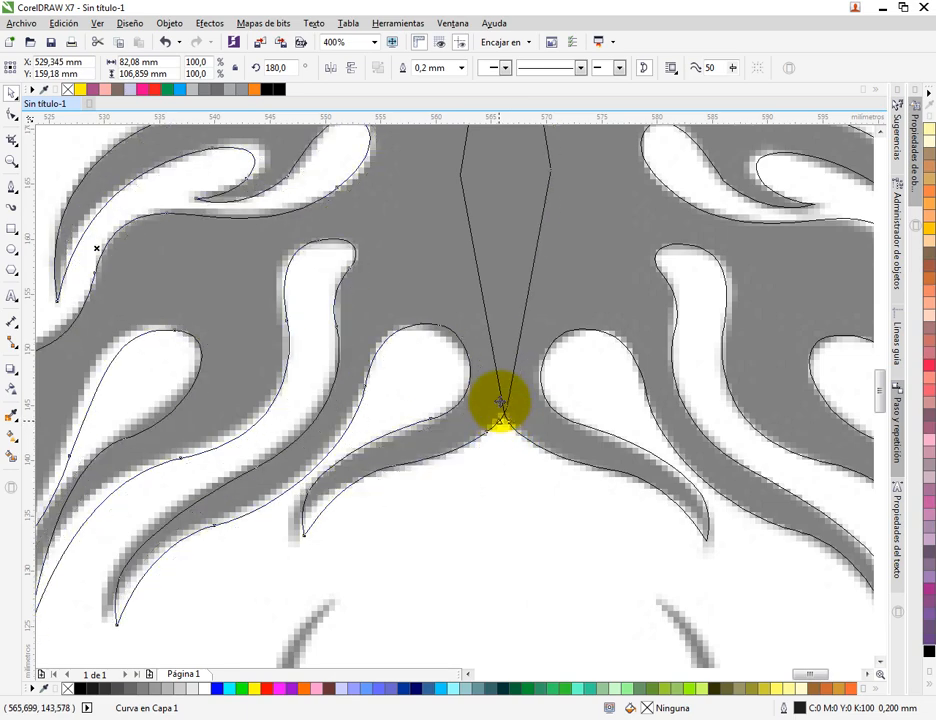
Edit the mirrored curve's nodes: place its central peak on the right half's peak and fit the left lobe and horn's outer edge to the image
scroll(500, 346, "down", 2)
scroll(502, 245, "up", 2)
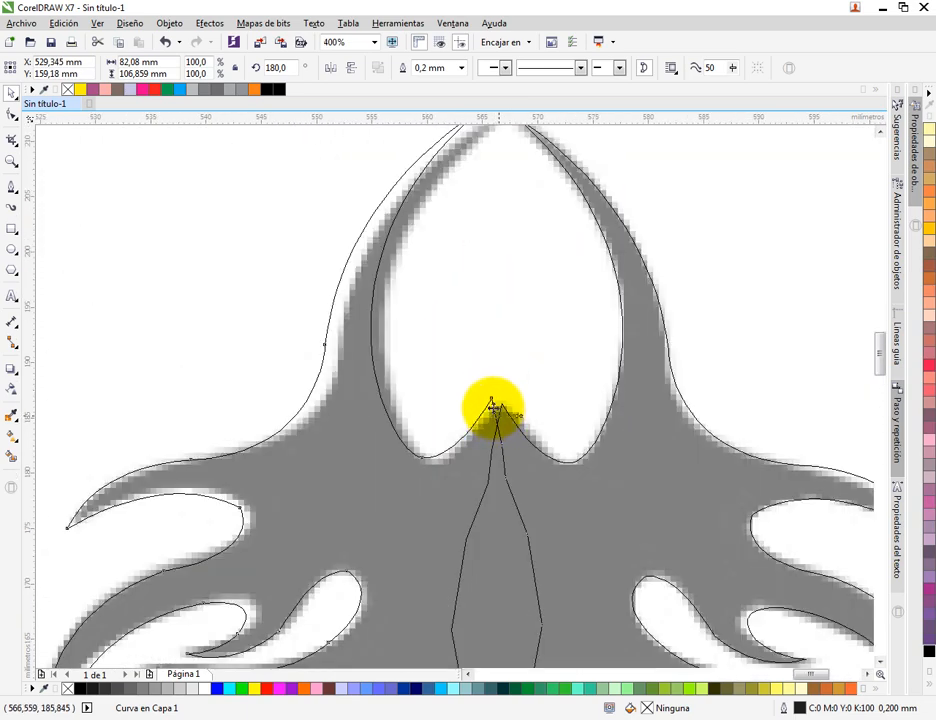
left_click(10, 113)
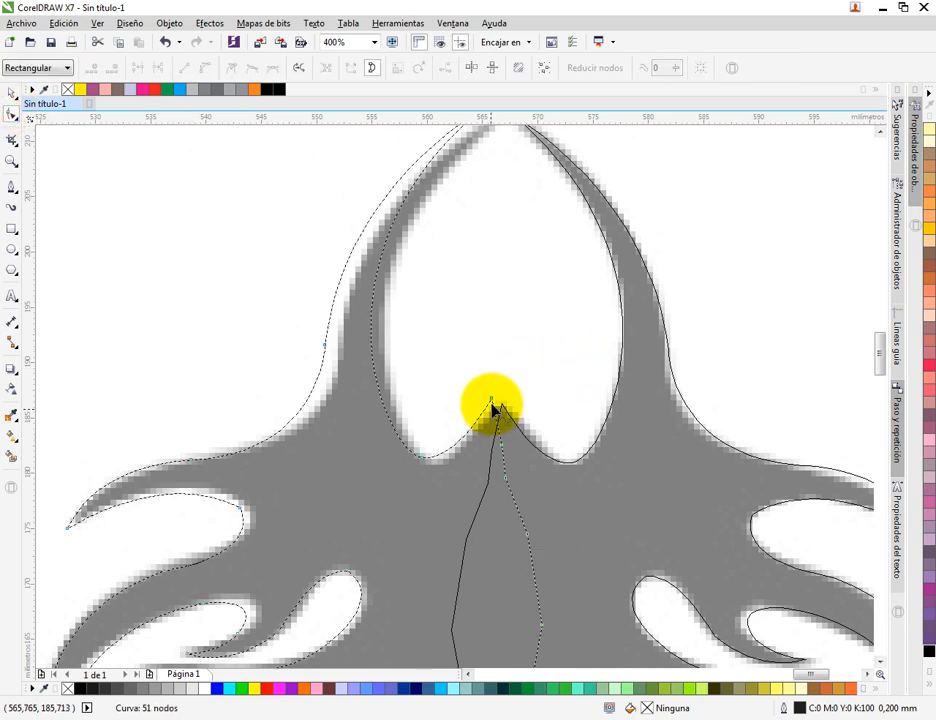
left_click_drag(491, 399, 501, 404)
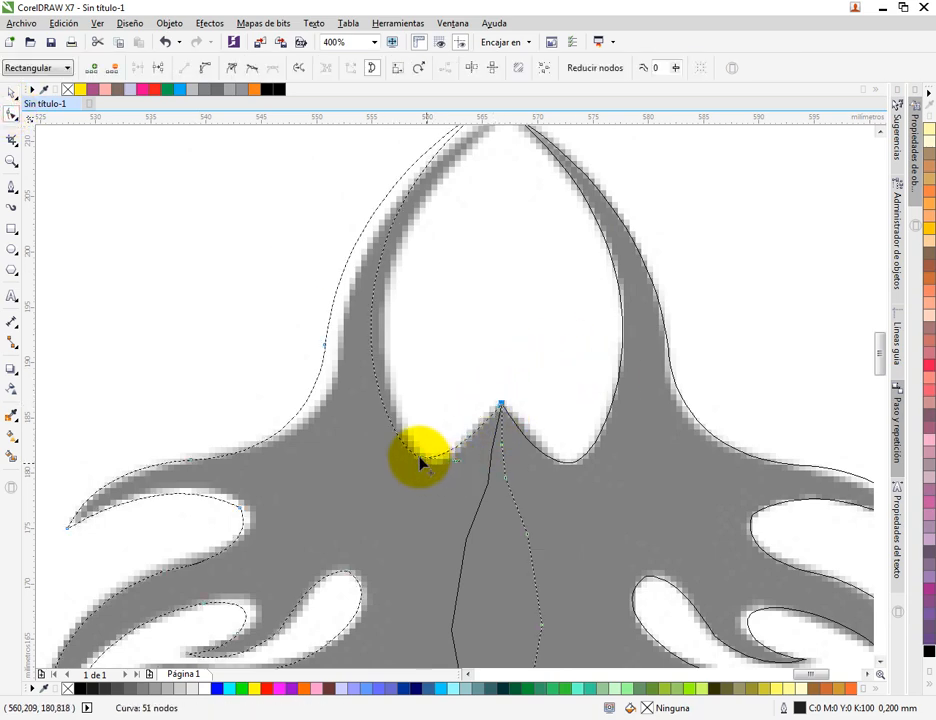
left_click_drag(425, 462, 432, 466)
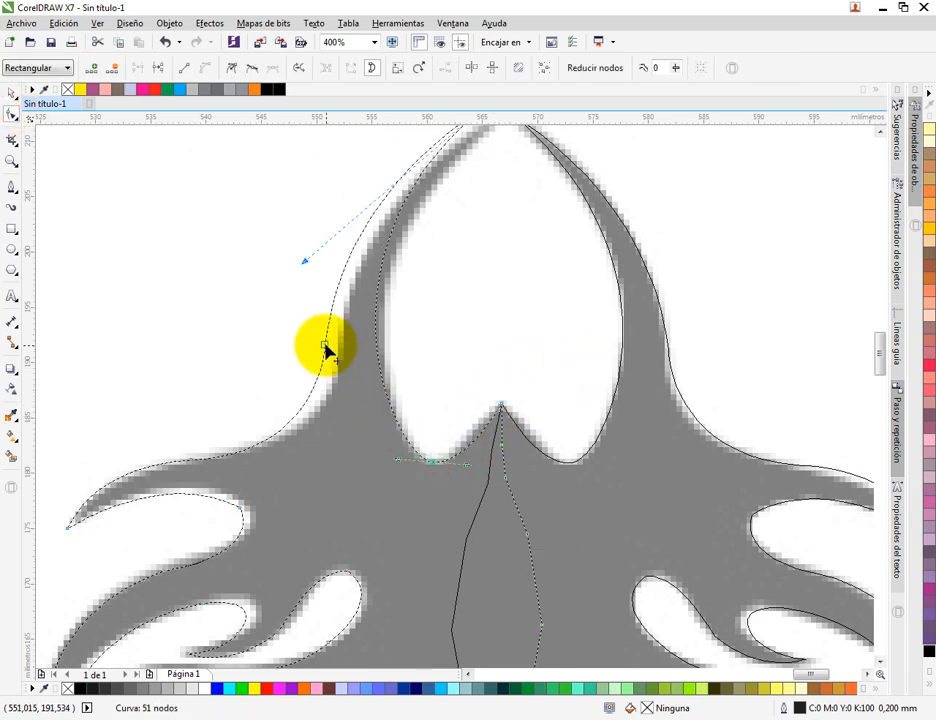
left_click_drag(326, 346, 386, 324)
scroll(389, 300, "down", 2)
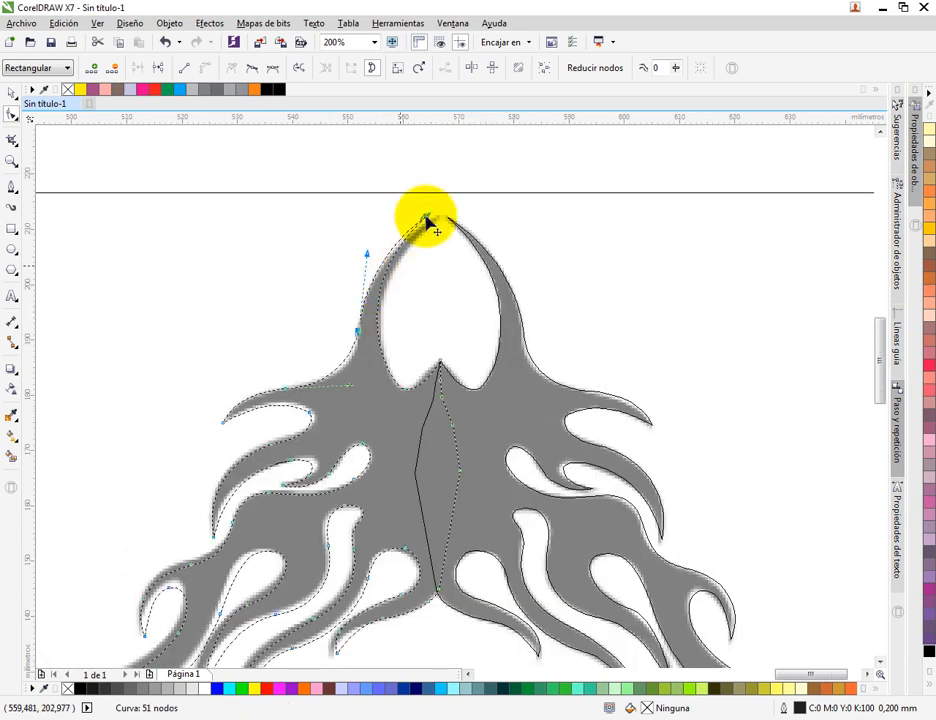
Select both half curves together and move them off the reference image into the empty area to its right
left_click(14, 92)
scroll(608, 261, "down", 2)
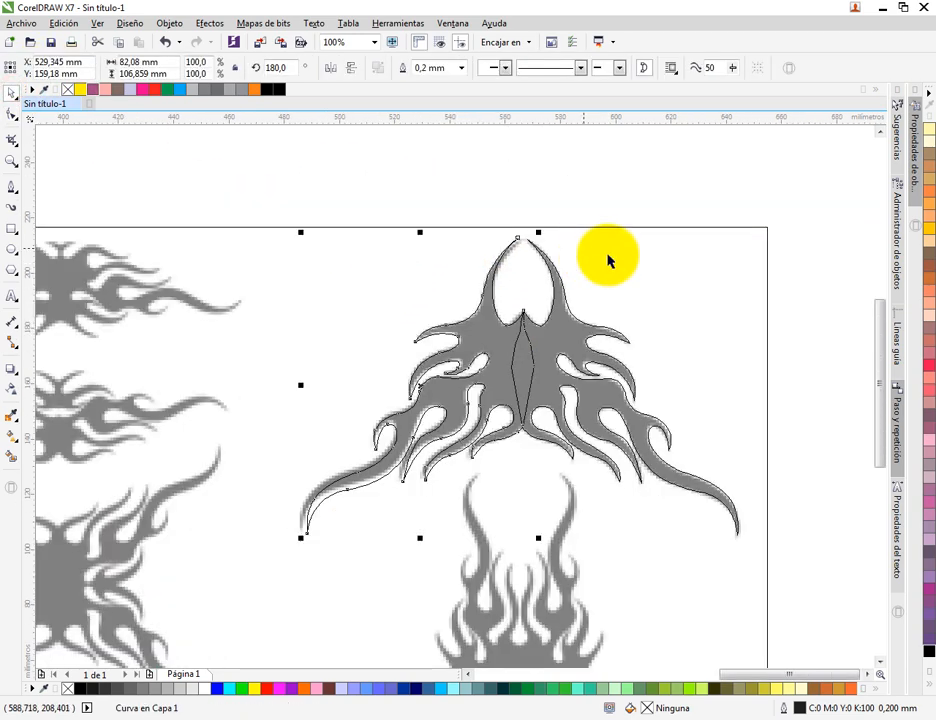
left_click(566, 170)
scroll(535, 248, "down", 2)
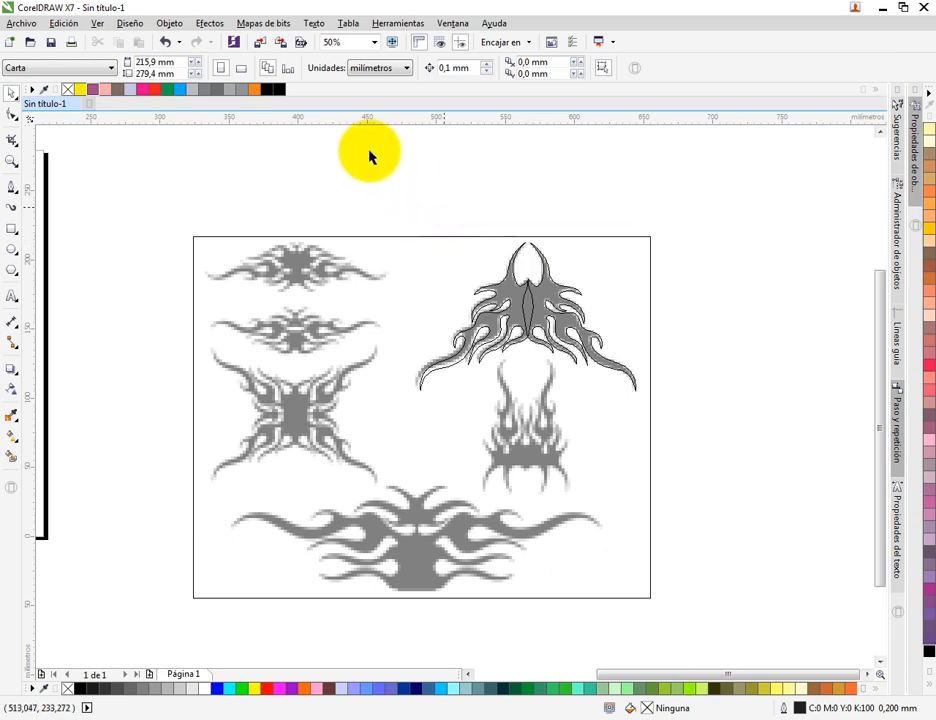
left_click_drag(370, 152, 718, 420)
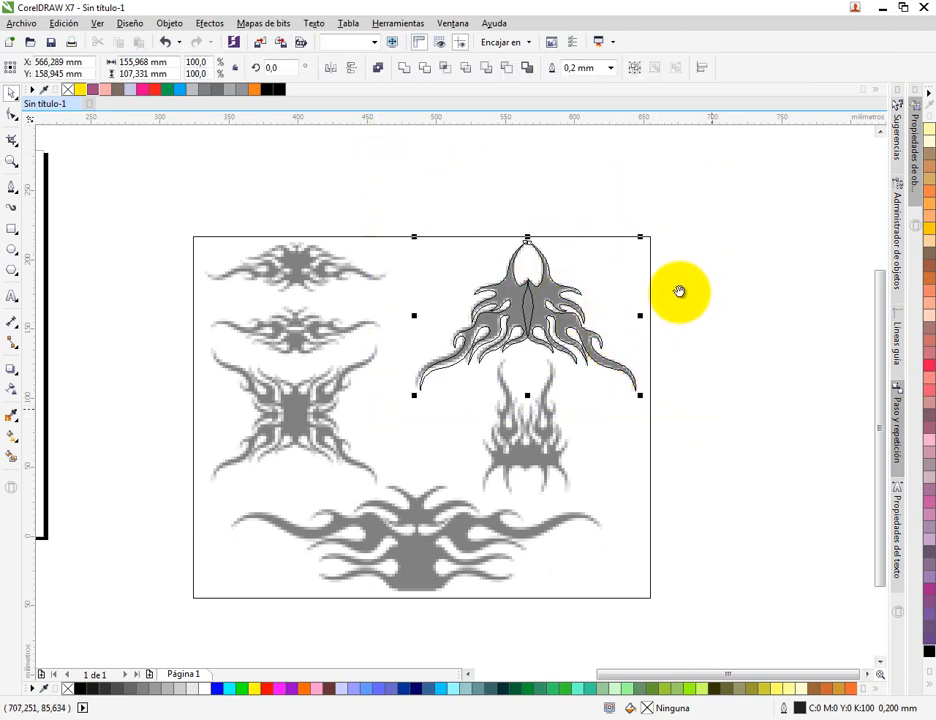
scroll(679, 292, "right", 3)
left_click_drag(328, 295, 612, 270)
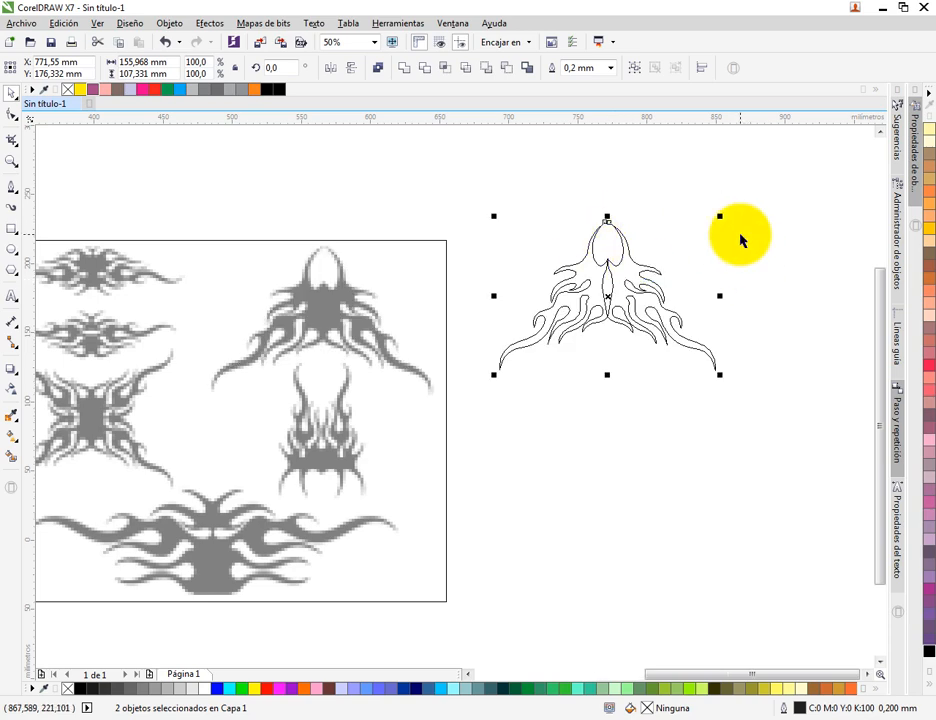
Weld the two selected half curves into a single outline without the inner centre lines, and deselect it
scroll(626, 275, "up", 2)
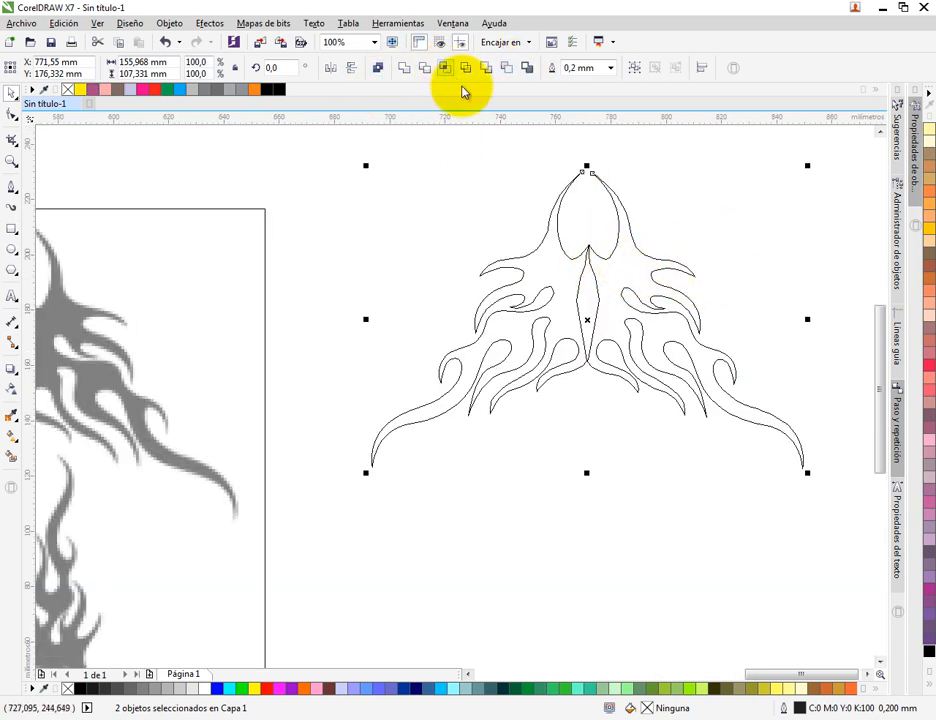
left_click_drag(325, 147, 793, 446)
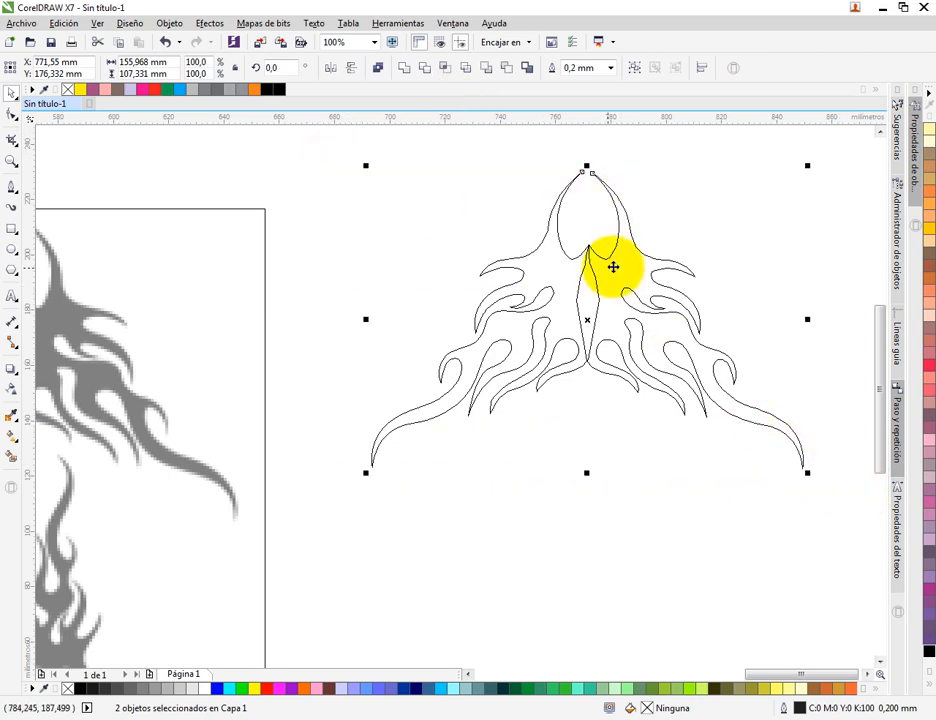
left_click(403, 70)
left_click(754, 220)
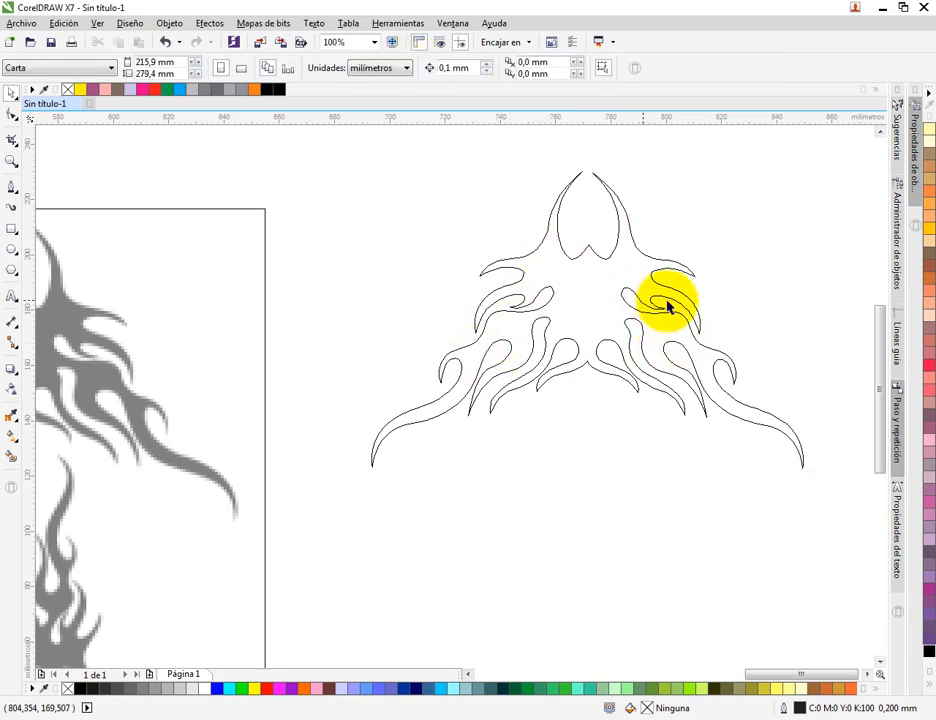
Check the welded outline's symmetry with a temporary vertical guideline through its central peak
scroll(668, 307, "down", 2)
scroll(617, 307, "up", 2)
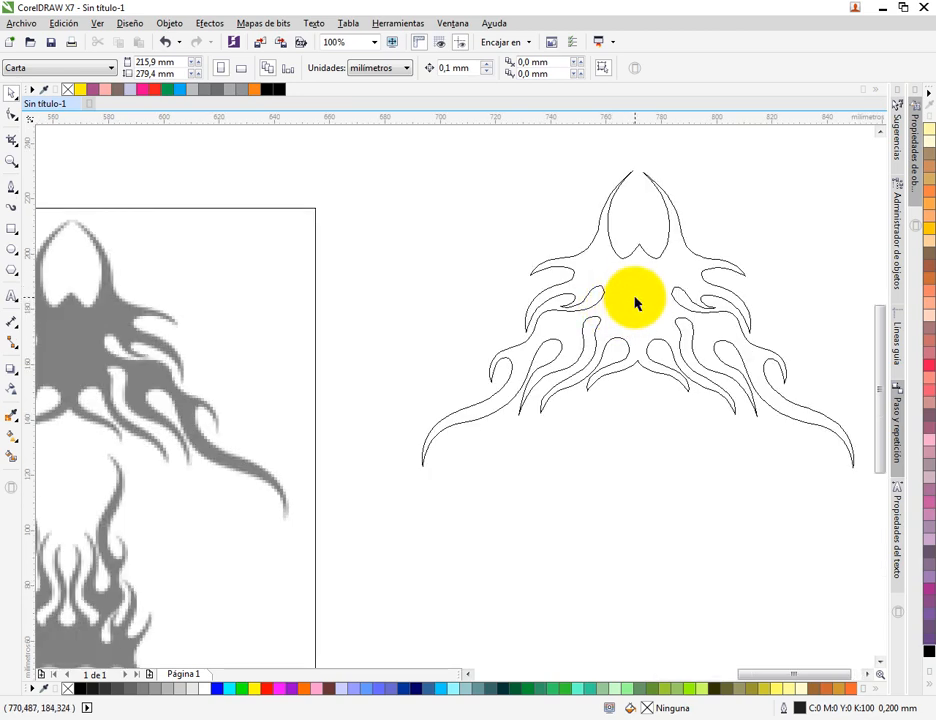
scroll(632, 298, "up", 2)
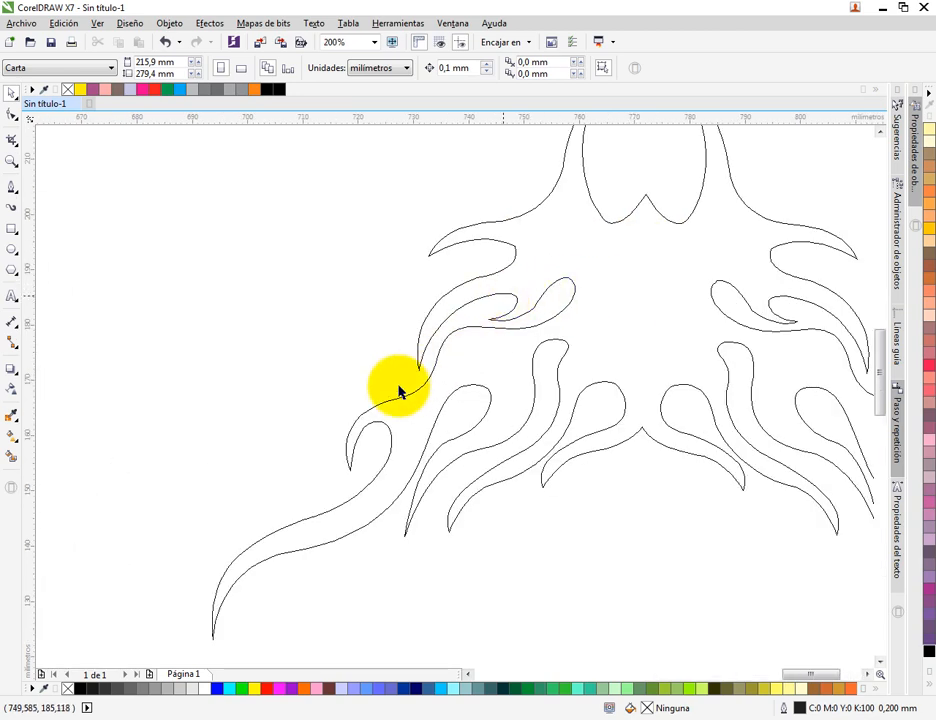
scroll(447, 452, "down", 2)
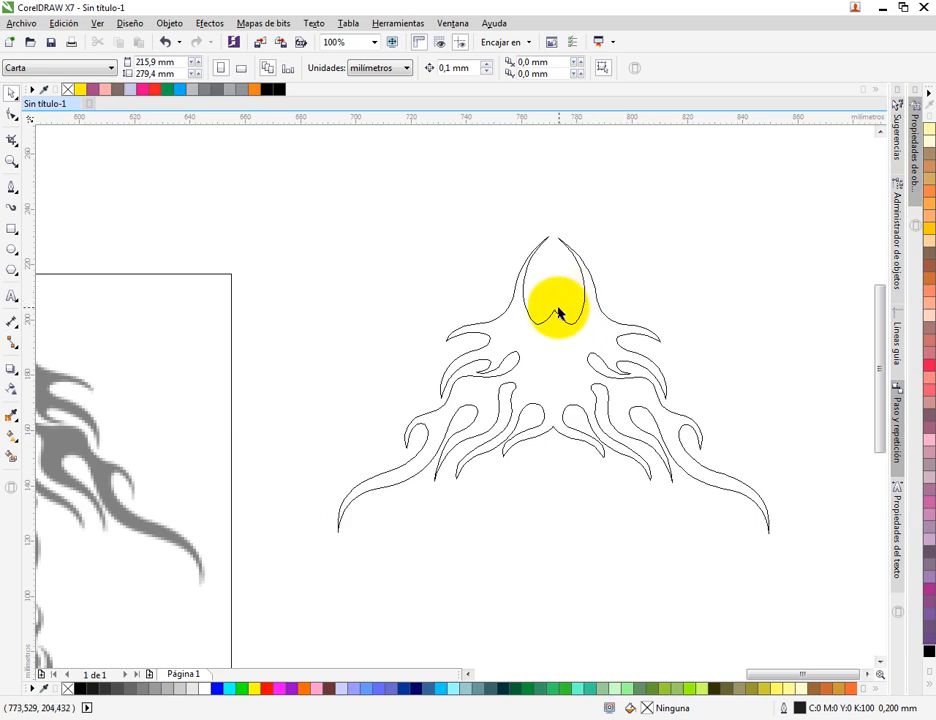
left_click_drag(30, 230, 555, 316)
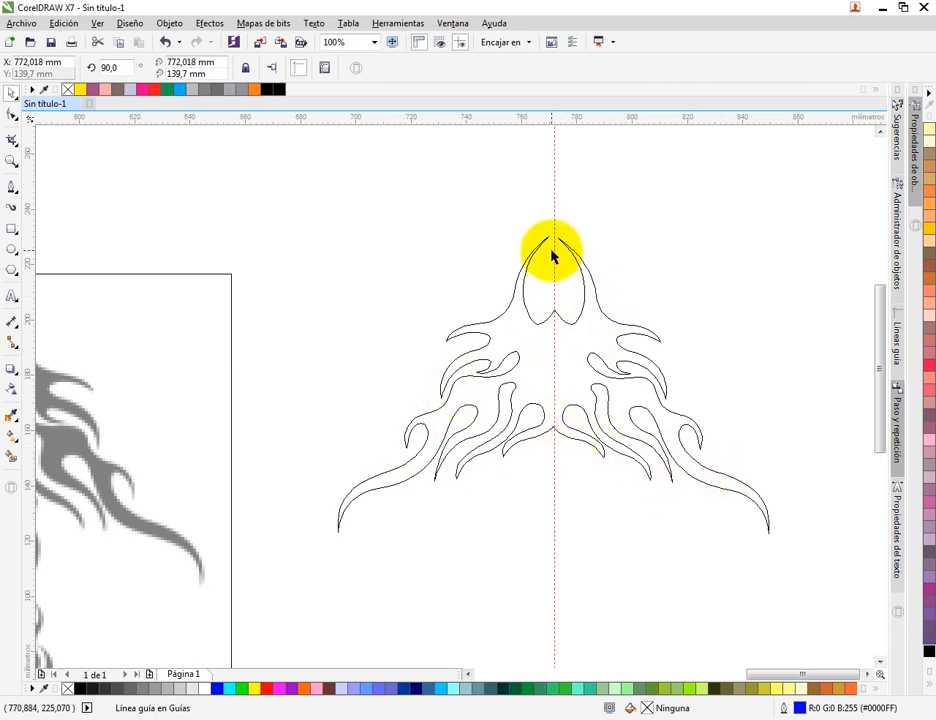
left_click(612, 253)
Change the document's display mode from wireframe to Mejorada
scroll(472, 249, "down", 1)
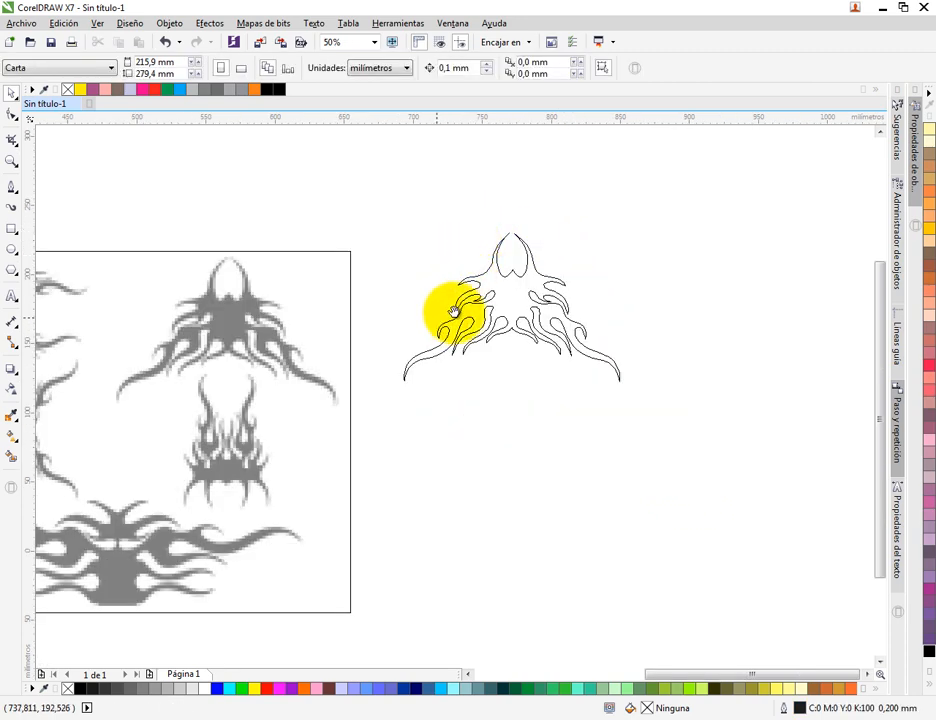
left_click_drag(454, 312, 570, 245)
left_click_drag(491, 313, 543, 277)
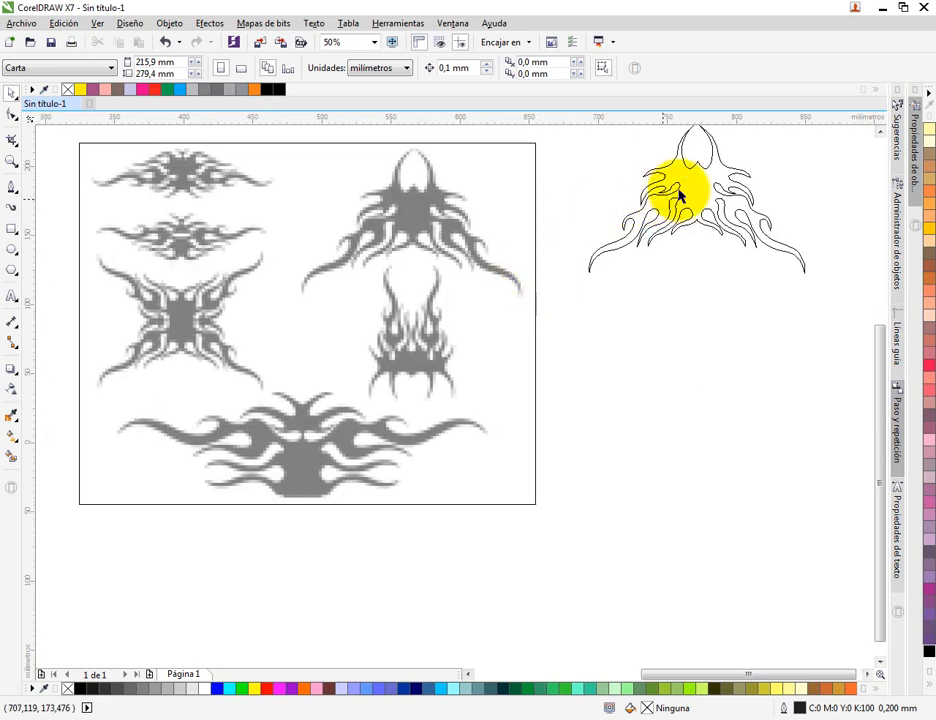
scroll(680, 195, "up", 1)
left_click(96, 24)
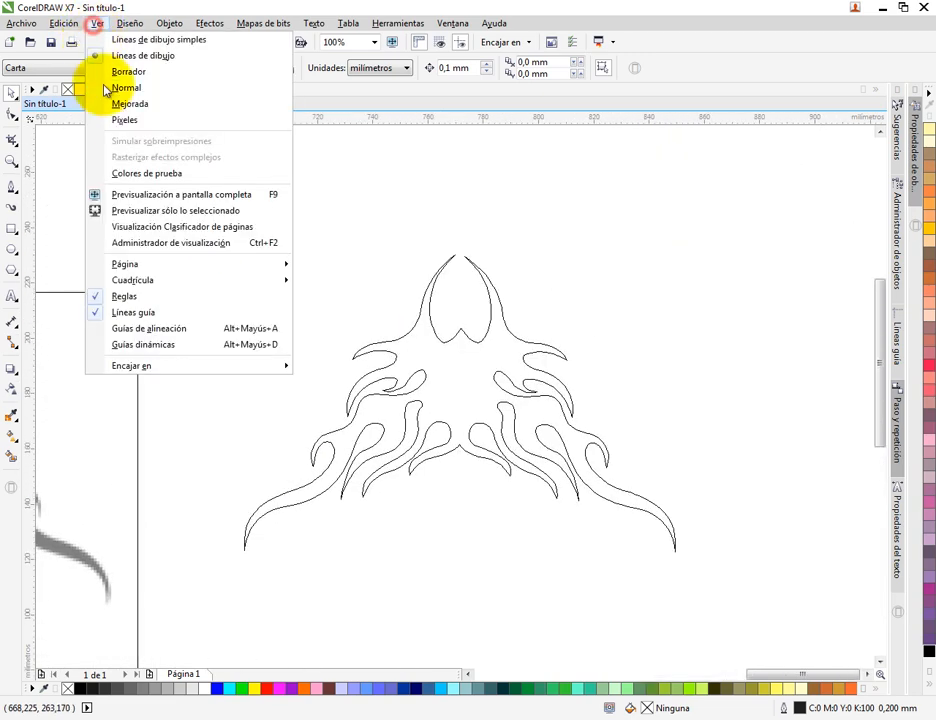
left_click(121, 102)
Fill the welded tribal curve with solid black (C:100 M:100 Y:100 K:100) and remove its outline
left_click(466, 371)
left_click(491, 289)
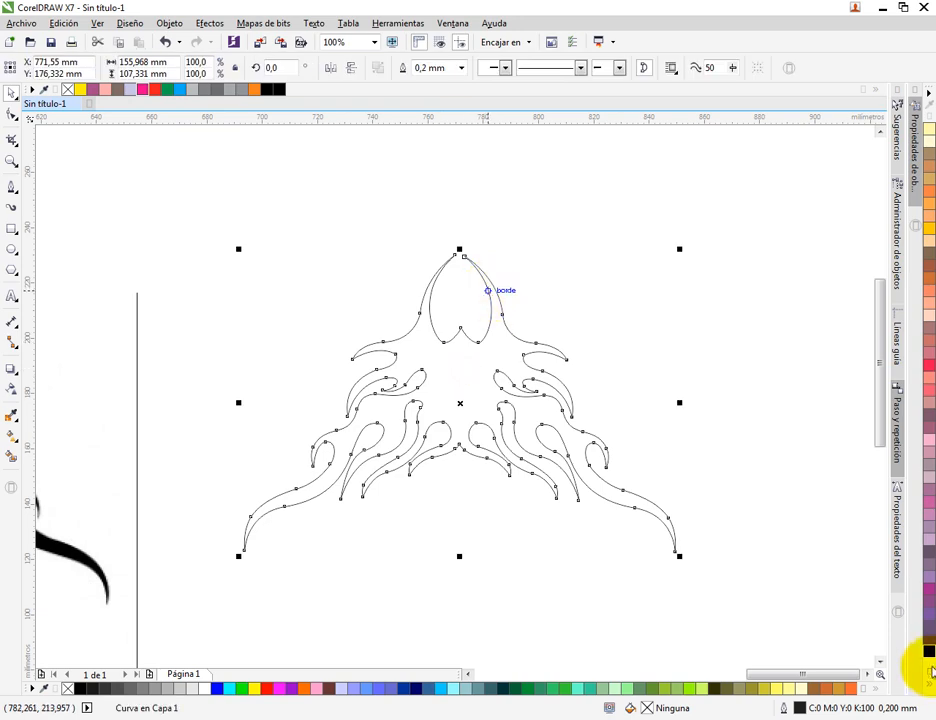
left_click(929, 652)
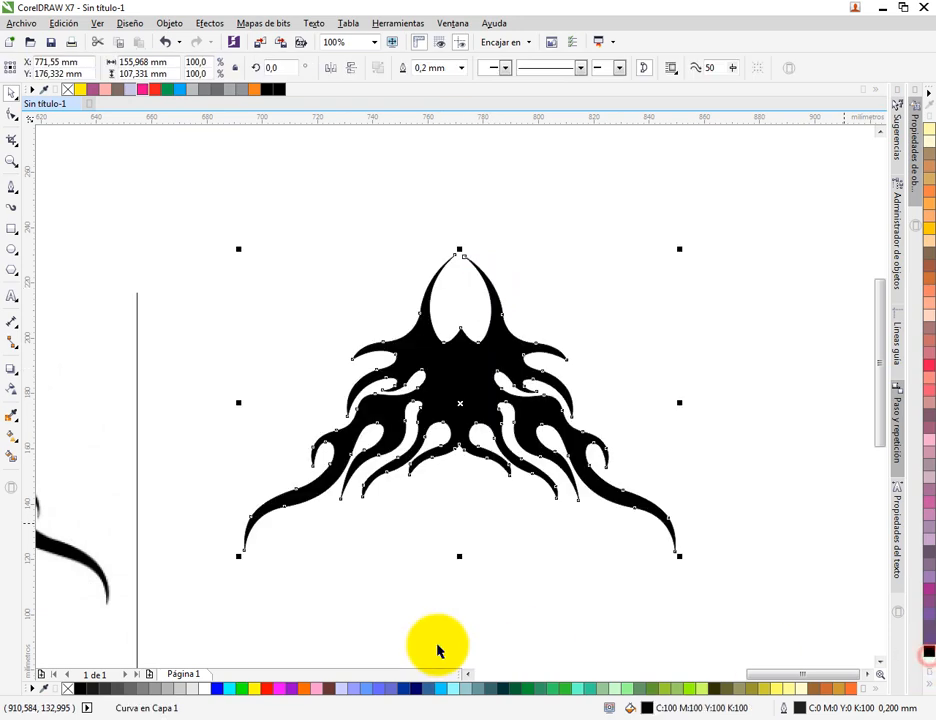
right_click(70, 689)
scroll(470, 350, "down", 1)
left_click(520, 276)
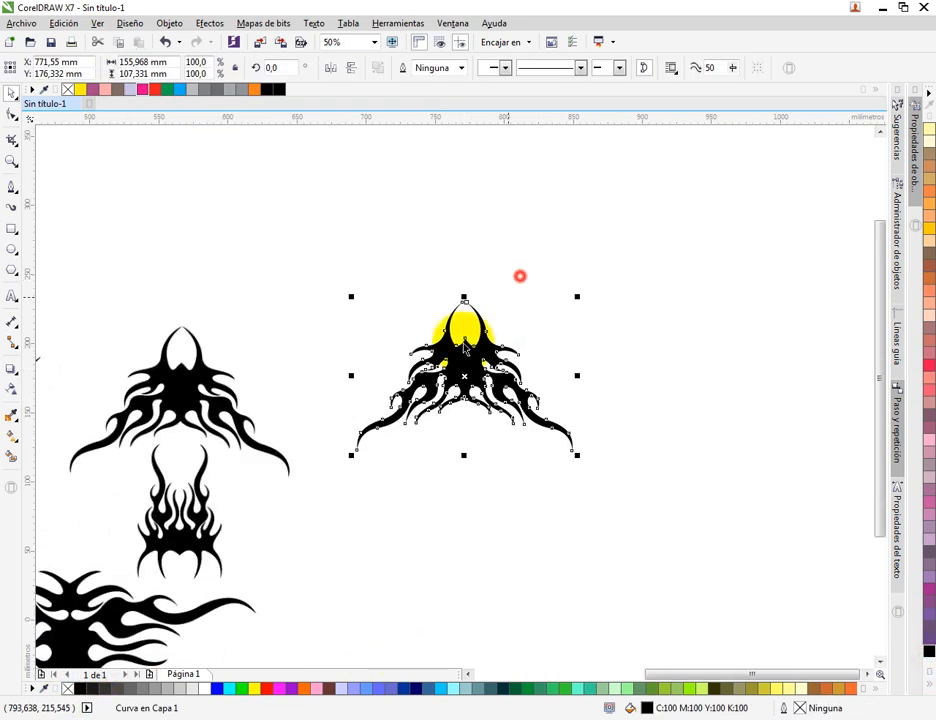
Move the finished black tribal curve onto the page below the checkered flag and scale it to 85.1%
scroll(462, 383, "down", 1)
left_click_drag(465, 380, 146, 384)
left_click_drag(186, 428, 140, 367)
scroll(140, 367, "up", 1)
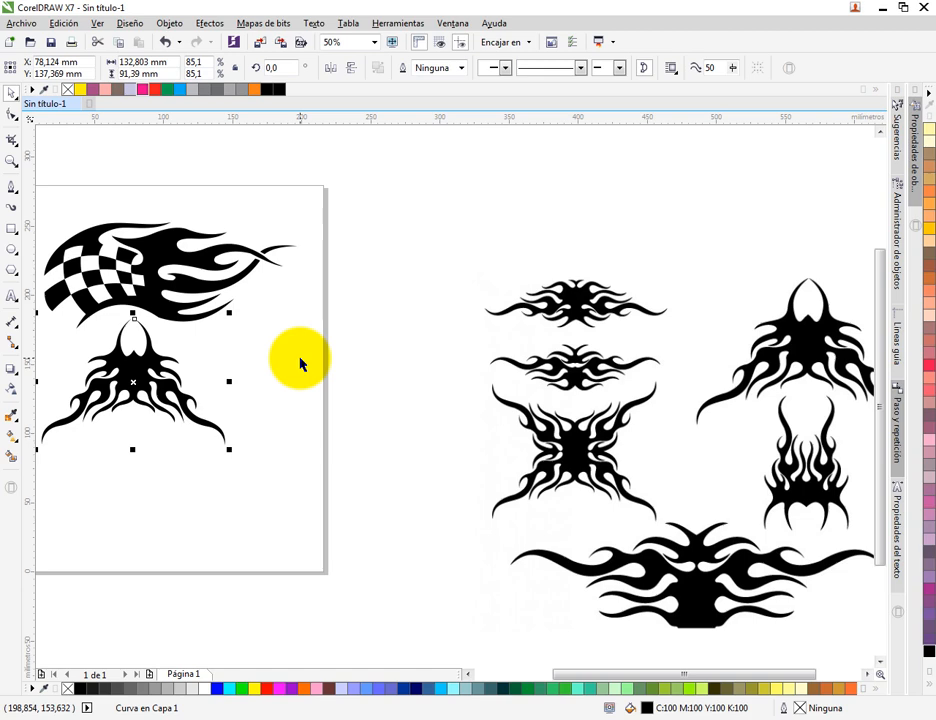
Change the document's display mode from Mejorada to the wireframe mode Líneas de dibujo for tracing the small flame design
left_click(97, 23)
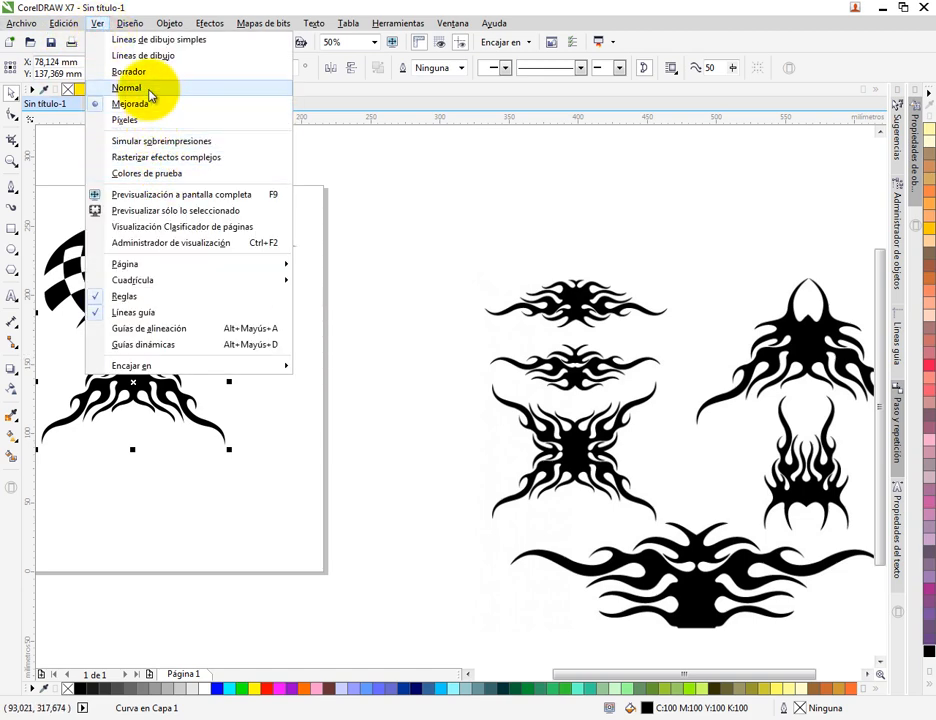
left_click(153, 61)
left_click_drag(614, 397, 278, 303)
scroll(453, 371, "up", 2)
left_click_drag(574, 335, 347, 449)
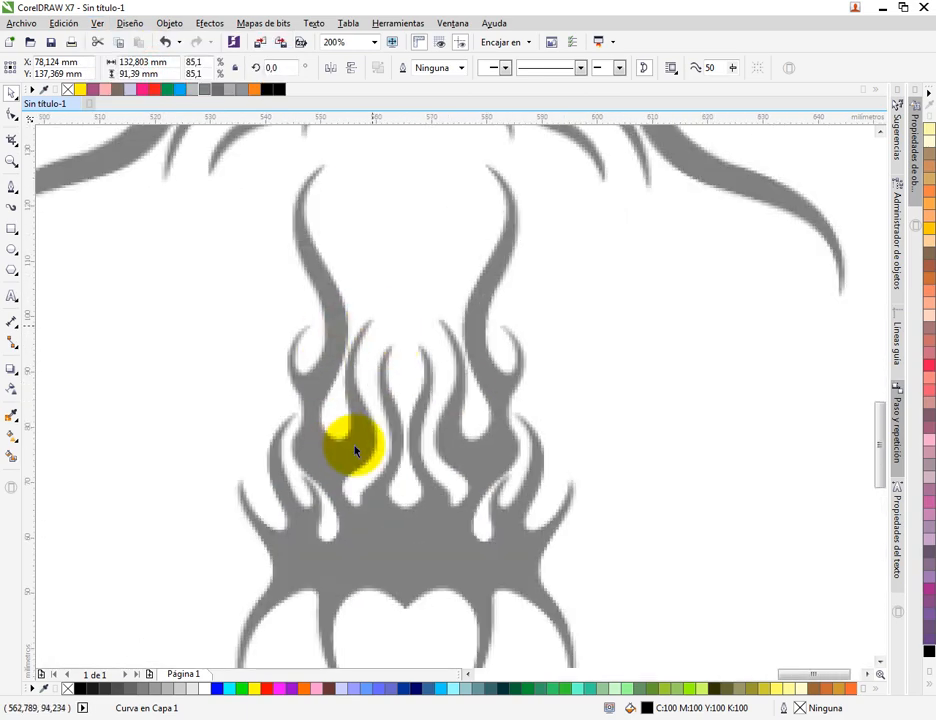
scroll(418, 376, "down", 1)
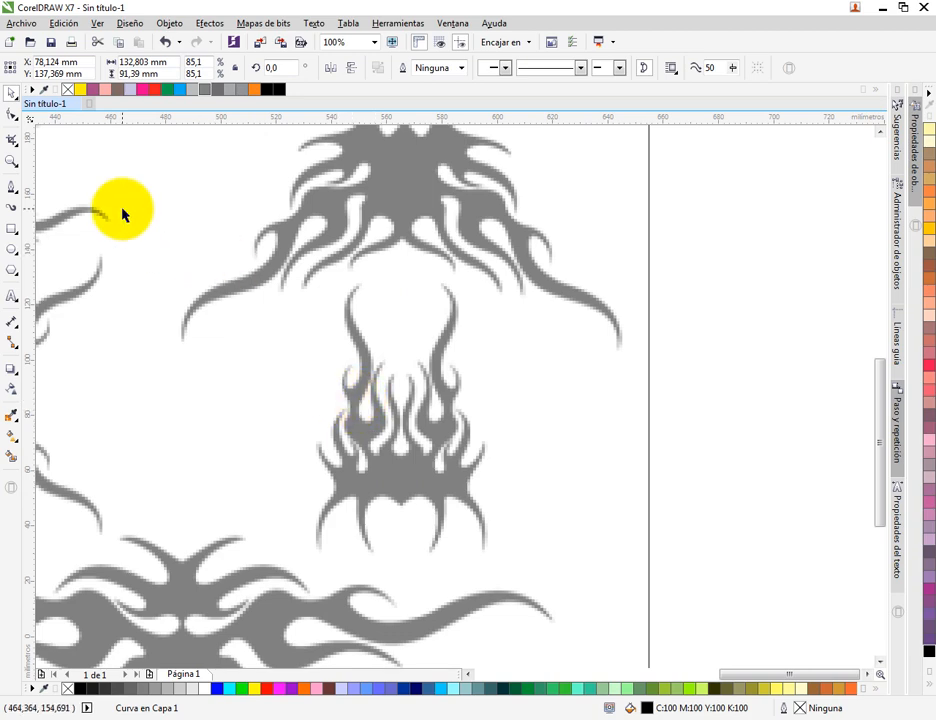
Activate the Bézier tool for tracing the small flame design from the central drop-shaped gap
left_click(13, 189)
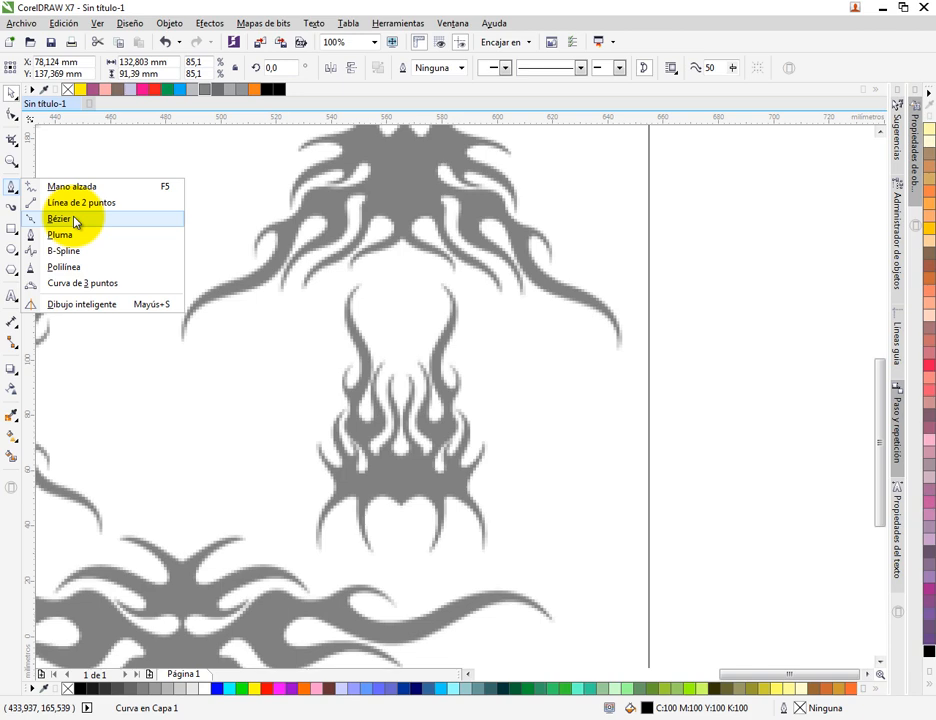
left_click(75, 221)
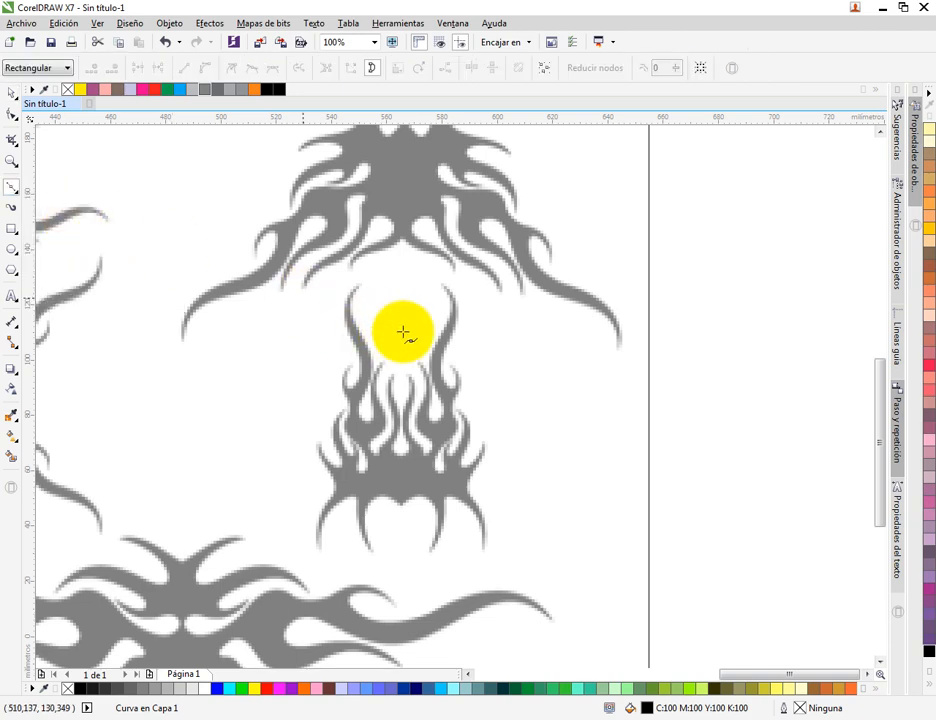
scroll(464, 361, "up", 2)
scroll(388, 343, "down", 3)
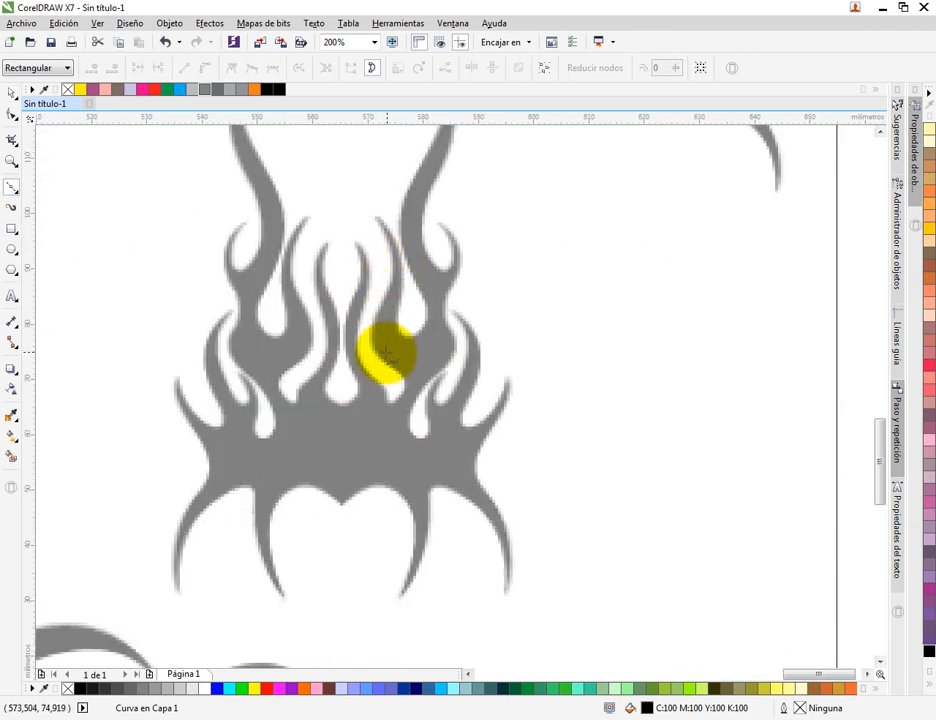
scroll(386, 352, "down", 2)
scroll(366, 389, "up", 2)
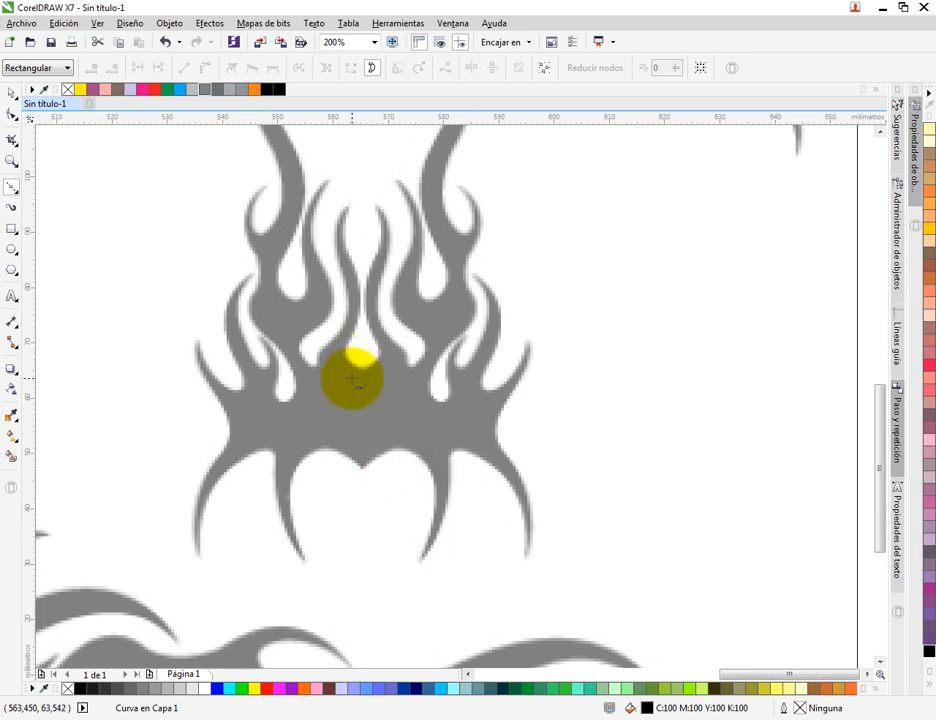
scroll(352, 378, "down", 1)
scroll(370, 370, "up", 1)
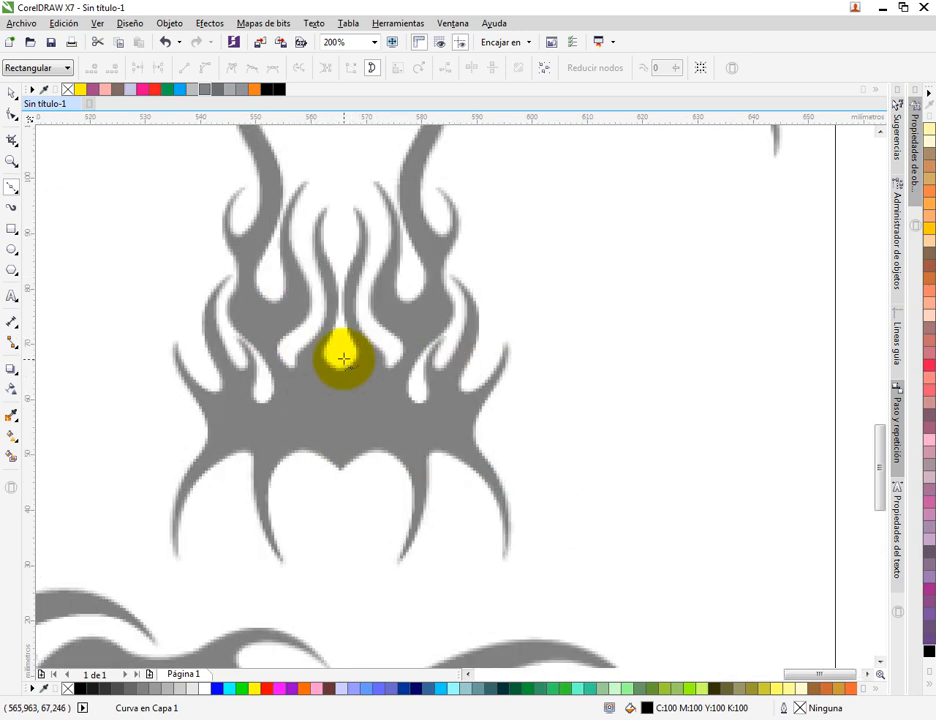
scroll(343, 358, "up", 2)
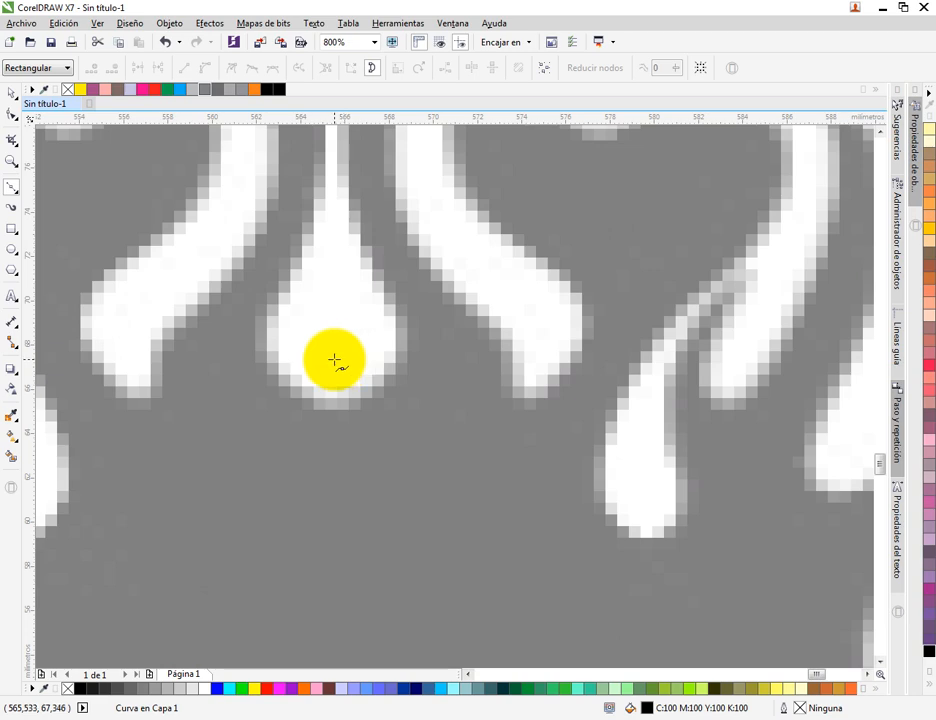
left_click(334, 414)
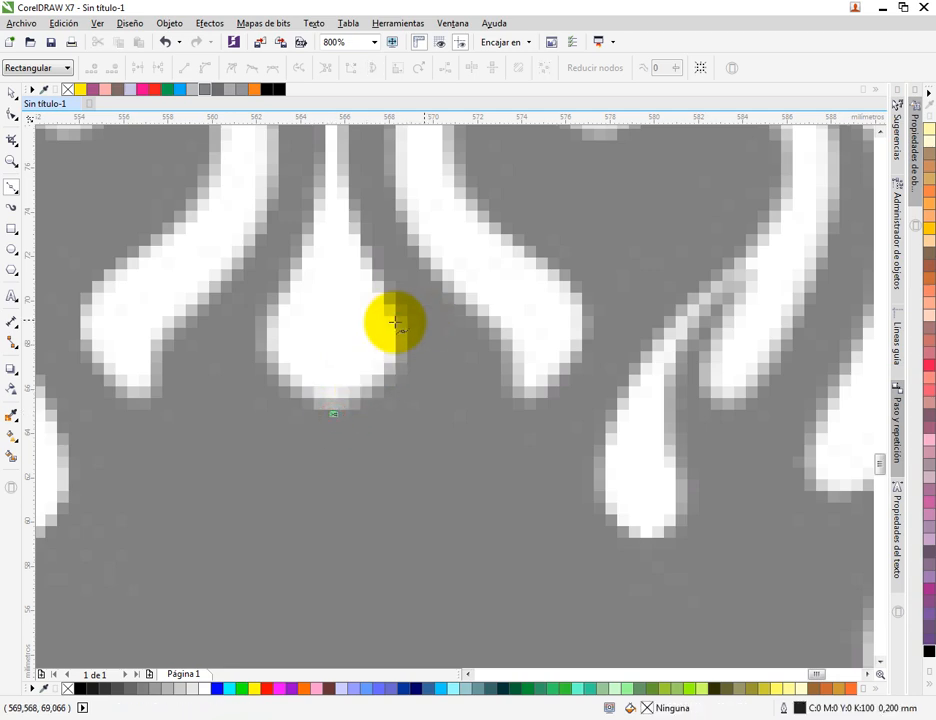
left_click(402, 334)
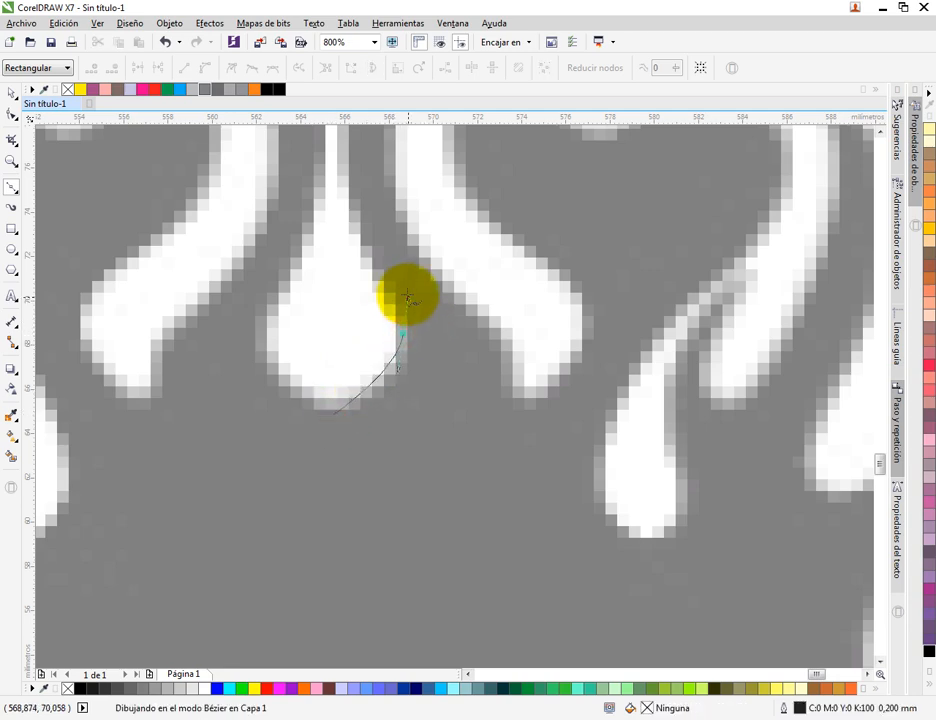
left_click_drag(406, 296, 404, 290)
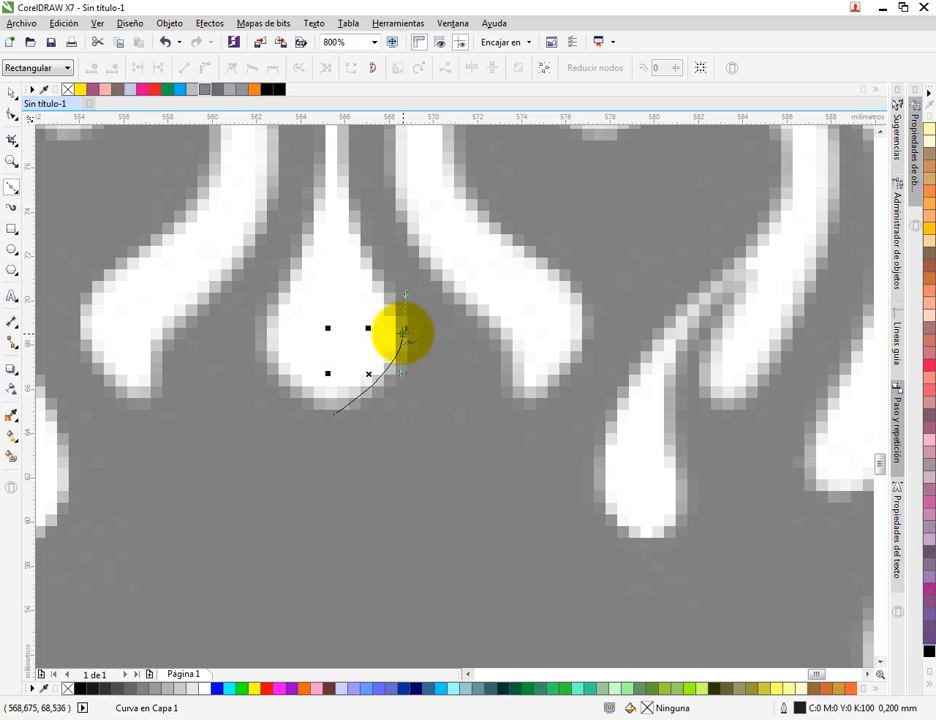
left_click(402, 332)
left_click_drag(362, 256, 338, 226)
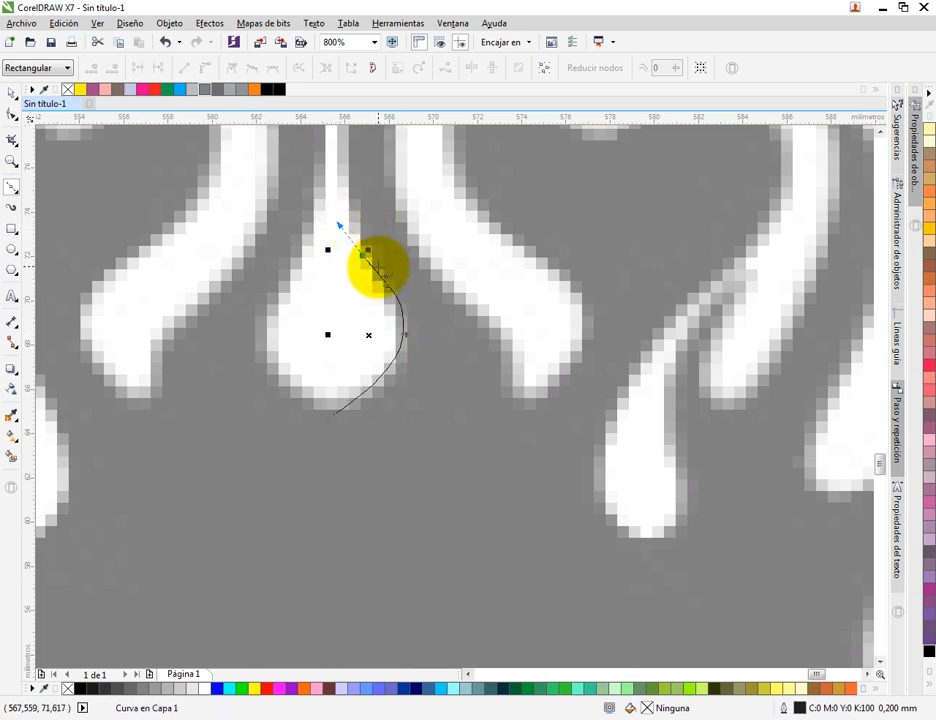
key("ctrl+z")
left_click(402, 332)
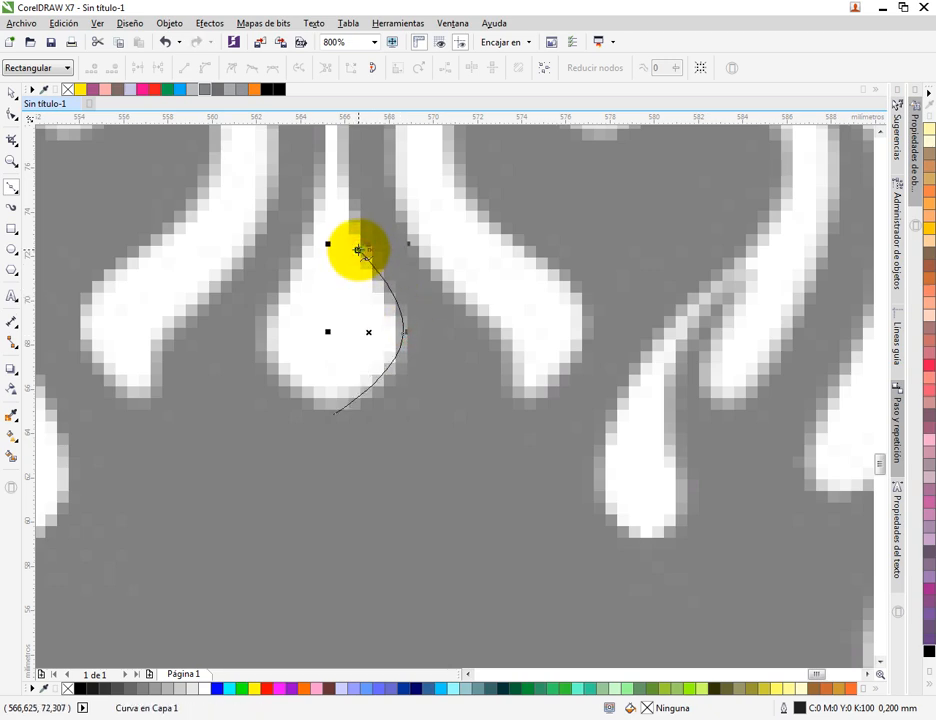
key("ctrl+z")
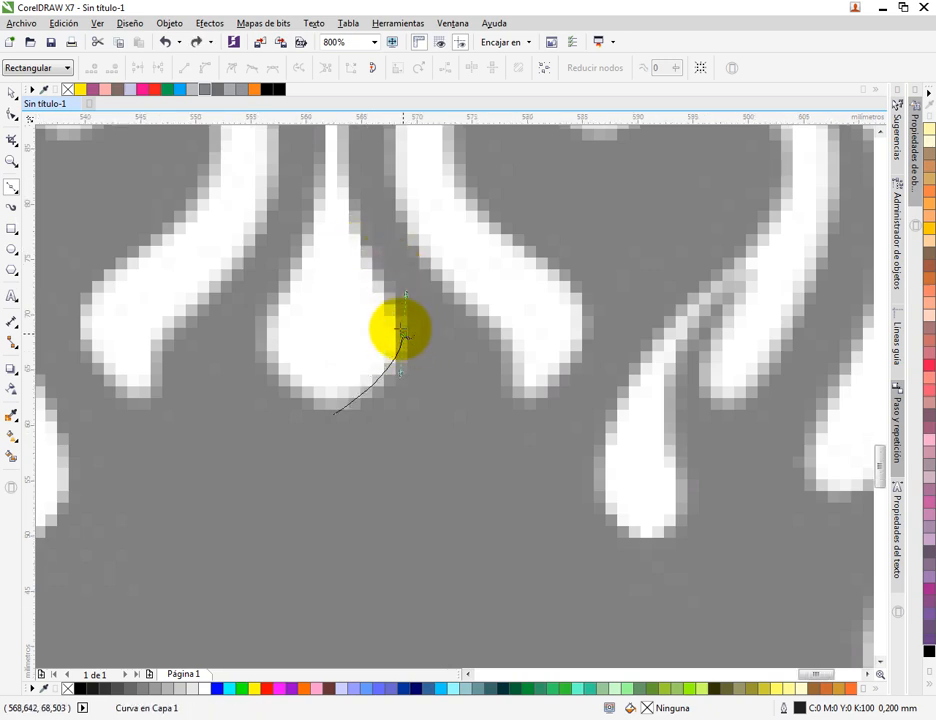
scroll(402, 330, "down", 1)
scroll(402, 330, "up", 1)
key("ctrl+z")
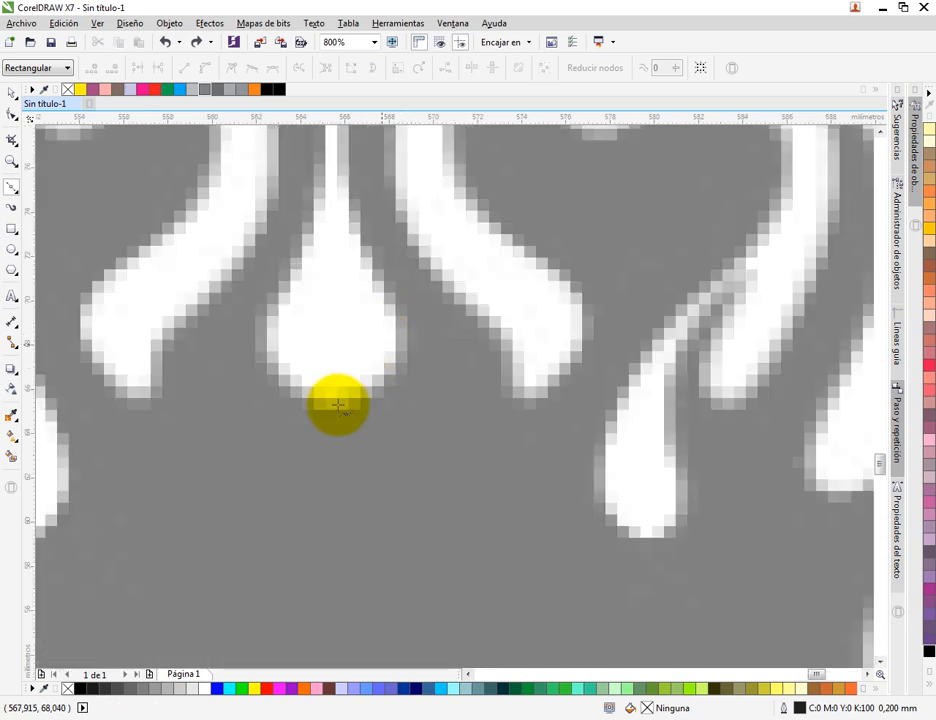
Trace the right edge of the central drop-shaped gap with a Bézier curve, from its lowest point up to its narrow neck
left_click(336, 409)
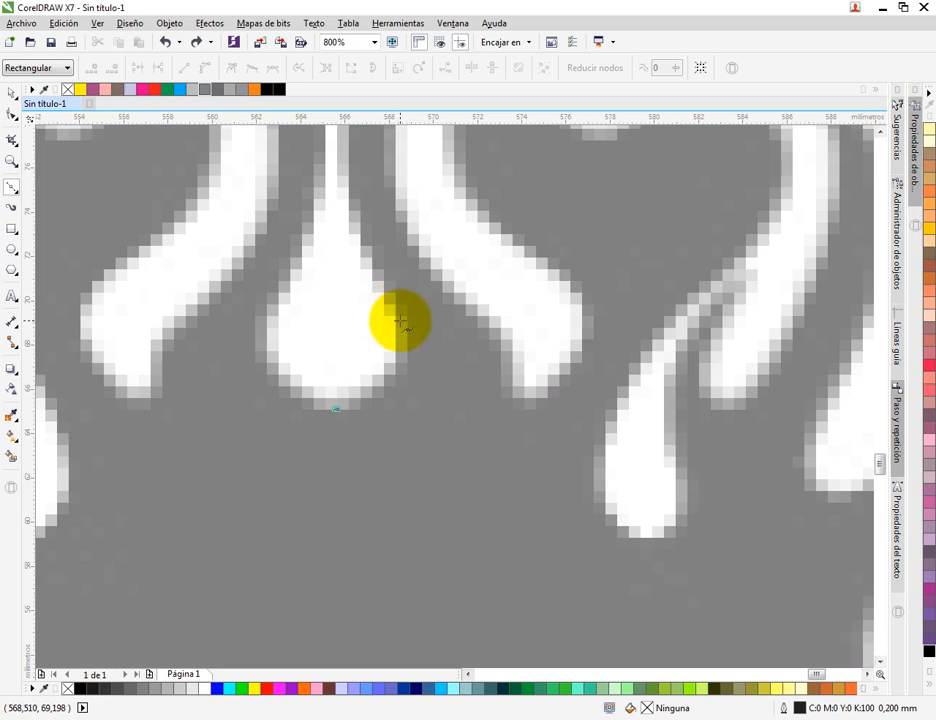
left_click_drag(400, 305, 391, 257)
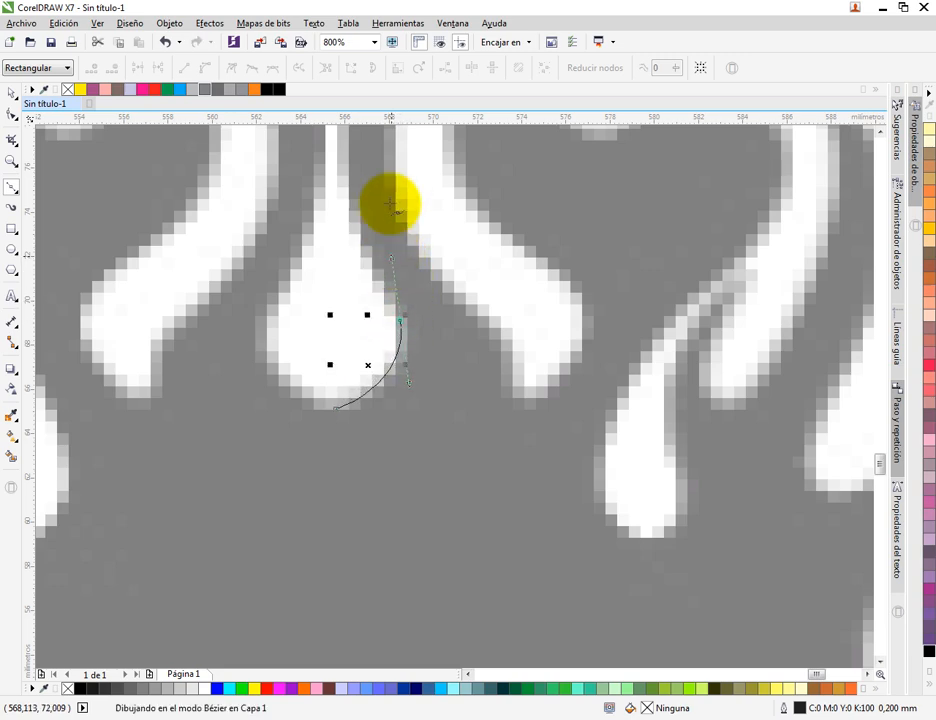
left_click_drag(390, 212, 336, 358)
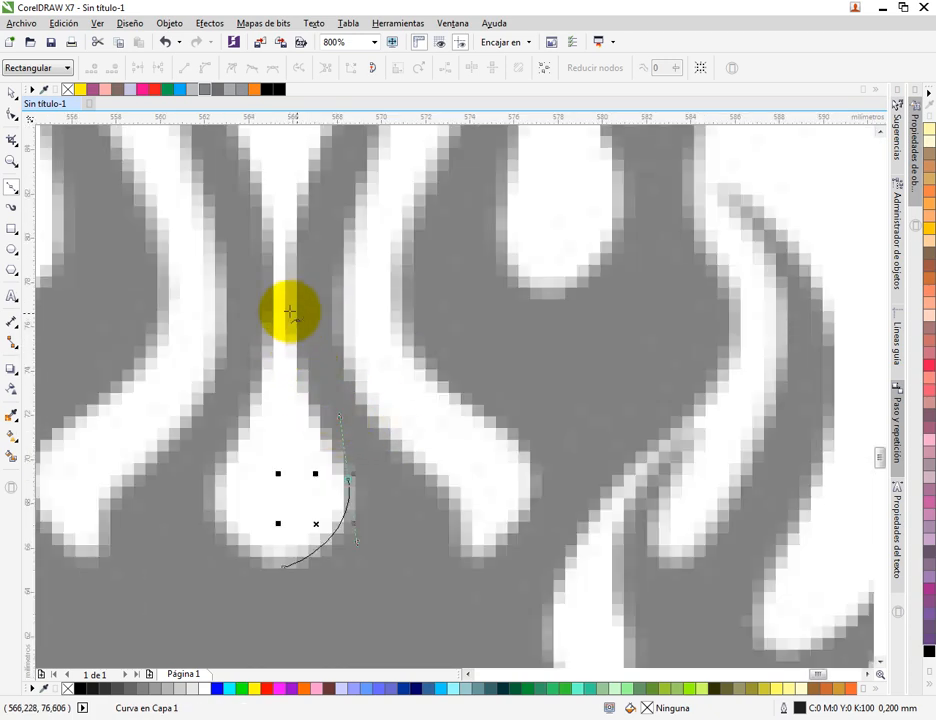
scroll(287, 292, "down", 1)
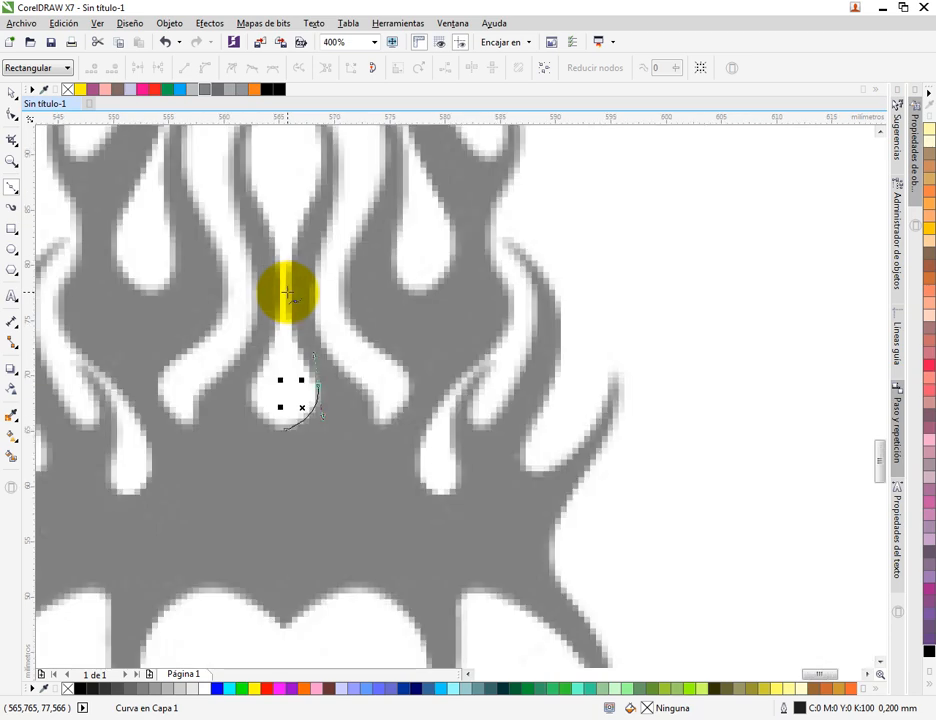
scroll(286, 291, "up", 1)
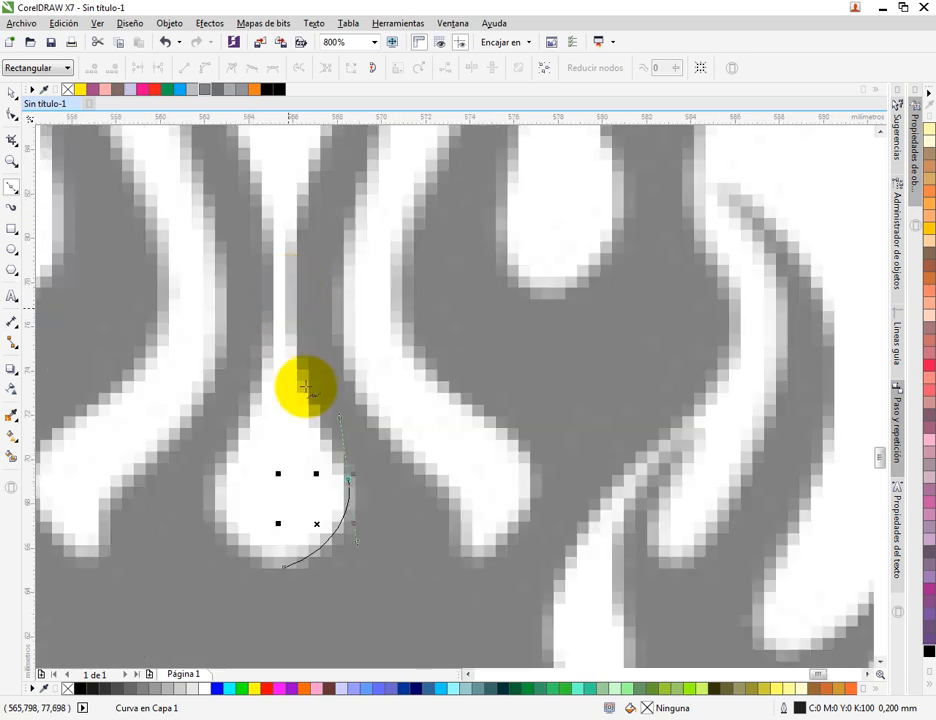
left_click_drag(289, 292, 287, 198)
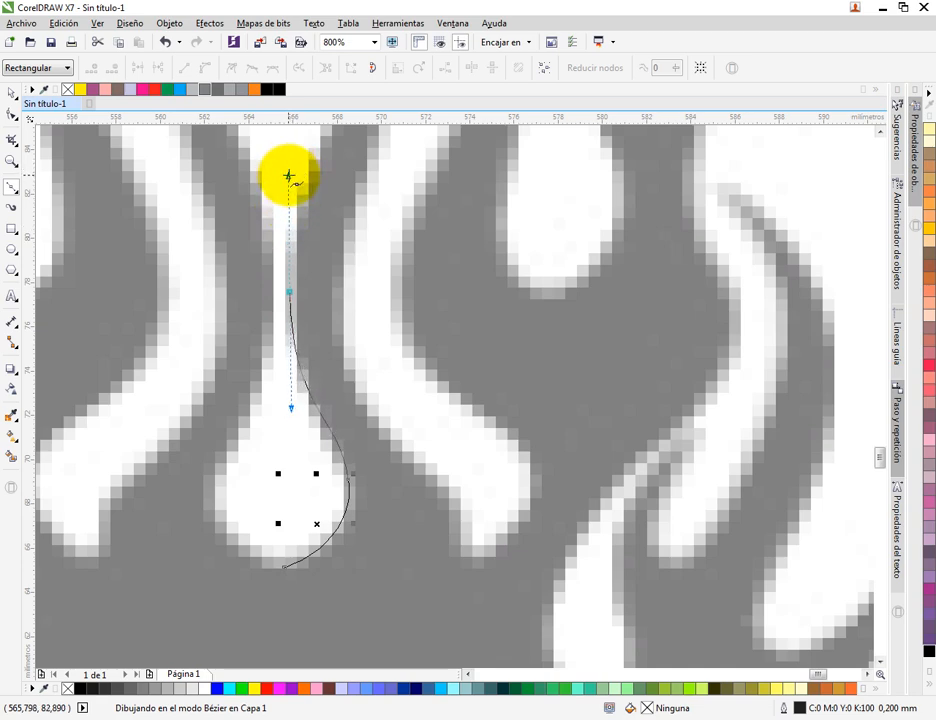
left_click_drag(292, 176, 291, 177)
Continue the Bézier curve from the narrow neck along the inner edge of the right central flame to its tip
scroll(336, 335, "up", 3)
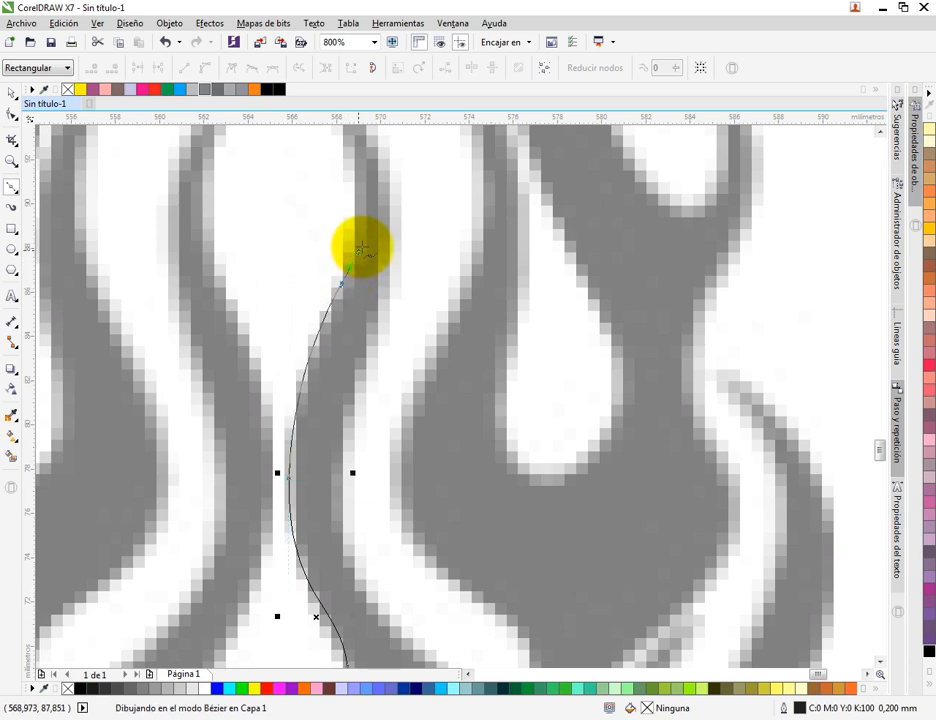
left_click_drag(370, 236, 368, 243)
scroll(372, 393, "up", 3)
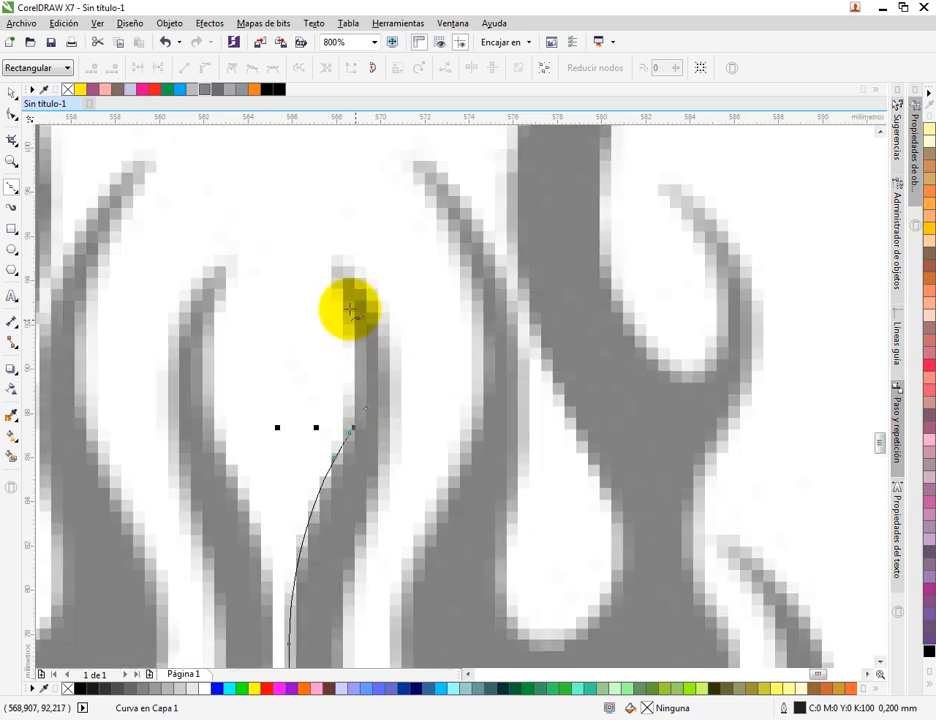
left_click_drag(351, 312, 327, 263)
left_click(317, 256)
left_click_drag(391, 326, 426, 258)
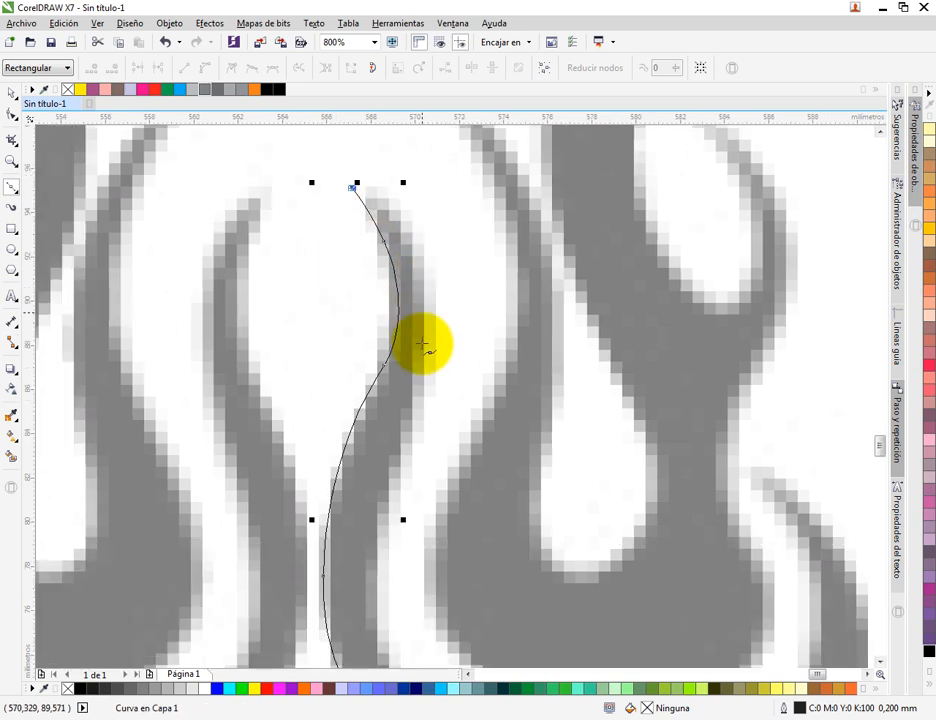
Examine the flames of the pointed tribal design and compare the new curve with the small flame design, leaving the Bézier tool
scroll(410, 319, "down", 1)
scroll(418, 303, "down", 2)
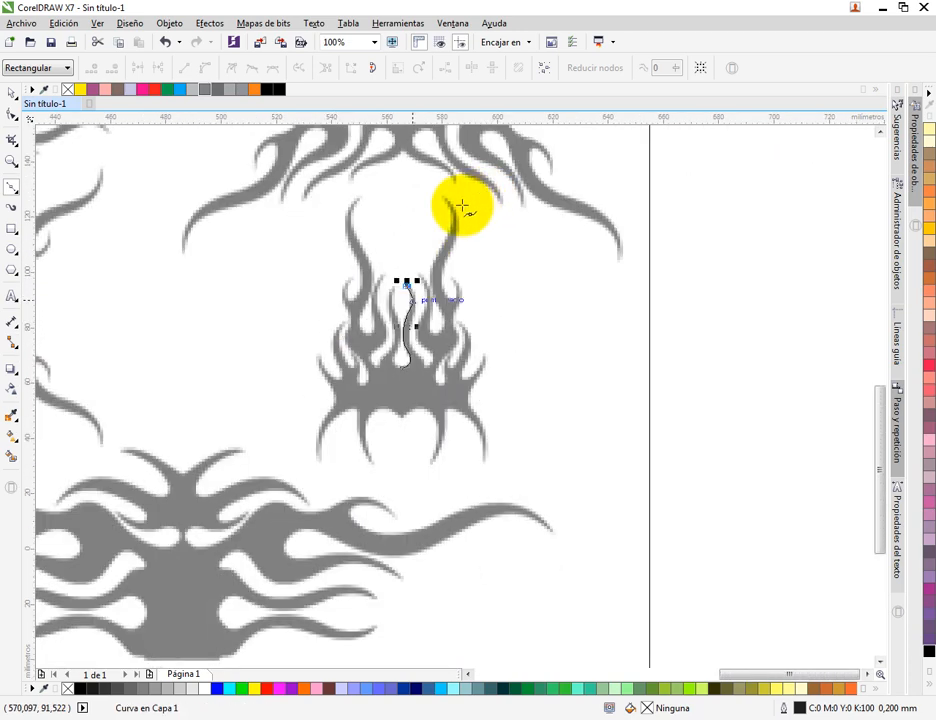
scroll(493, 299, "up", 2)
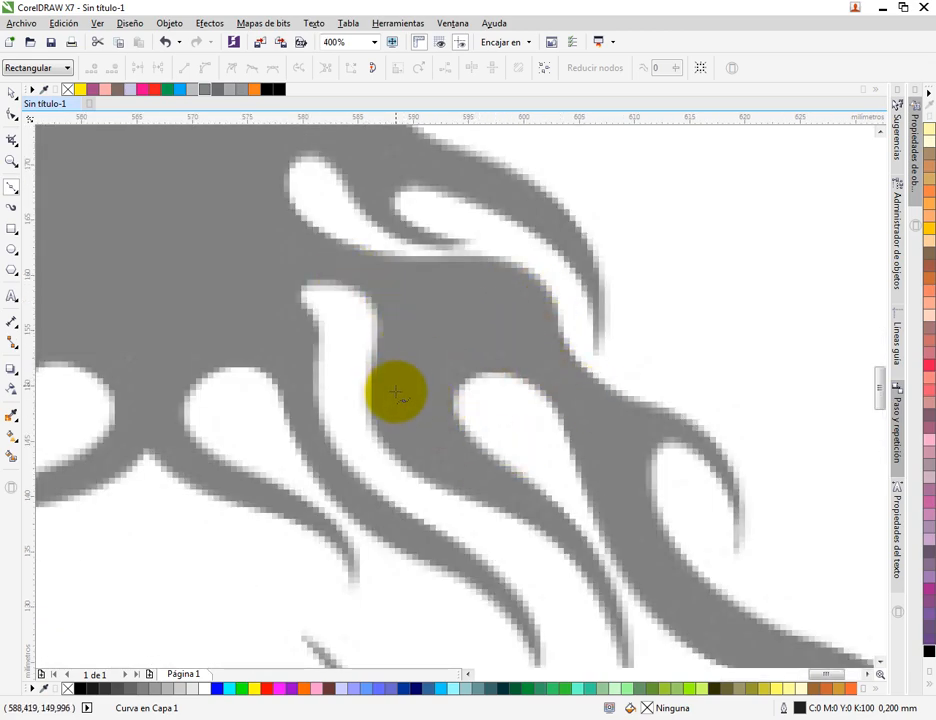
scroll(355, 341, "down", 1)
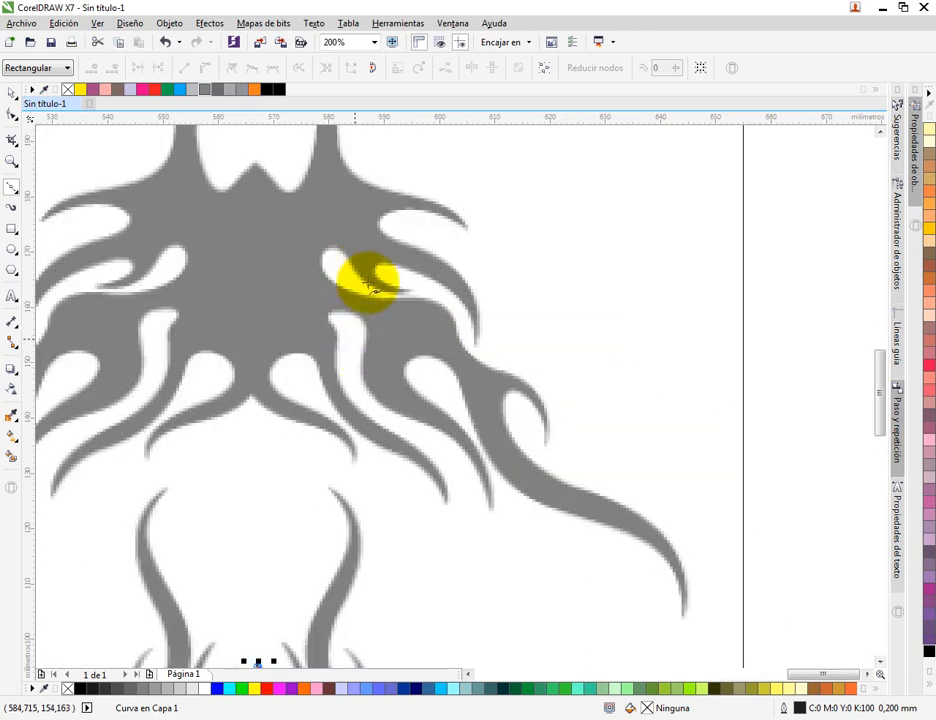
scroll(420, 360, "up", 1)
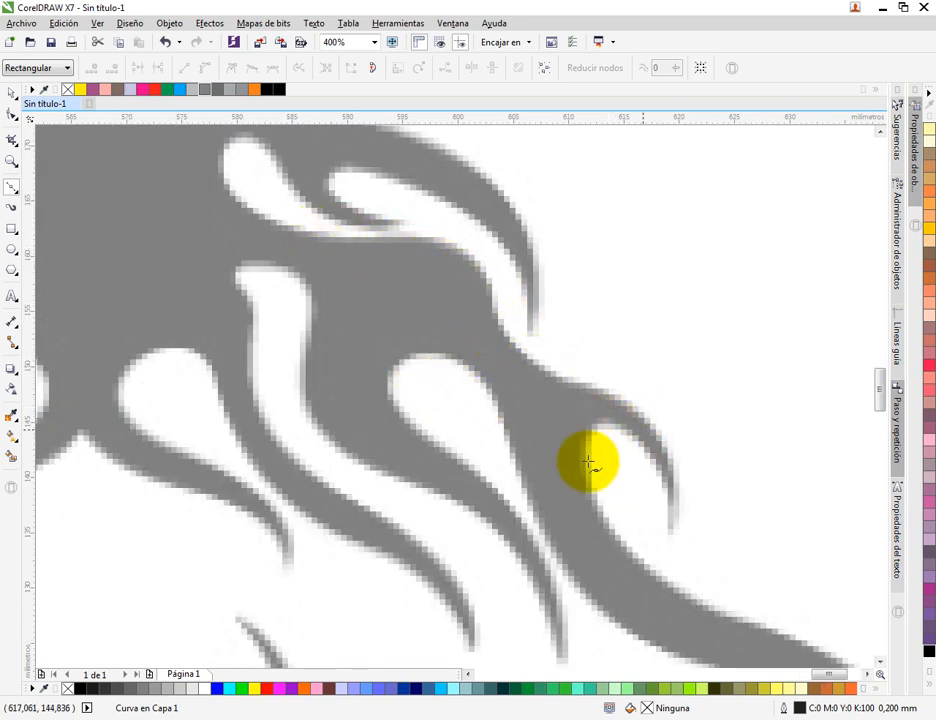
left_click_drag(577, 462, 503, 297)
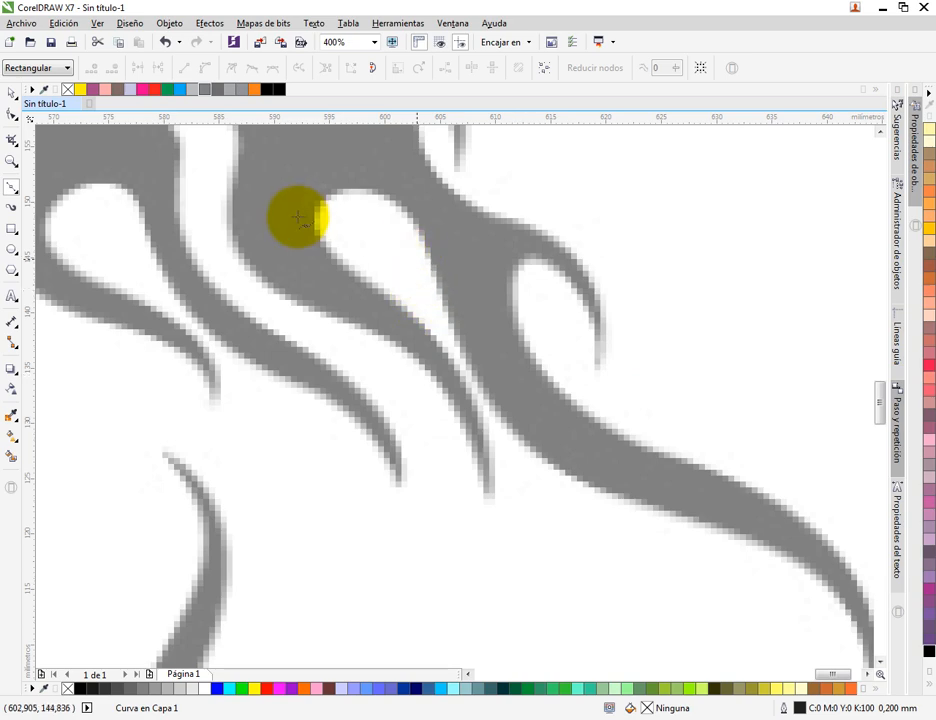
left_click_drag(268, 457, 411, 359)
left_click_drag(384, 490, 398, 384)
left_click_drag(365, 540, 390, 379)
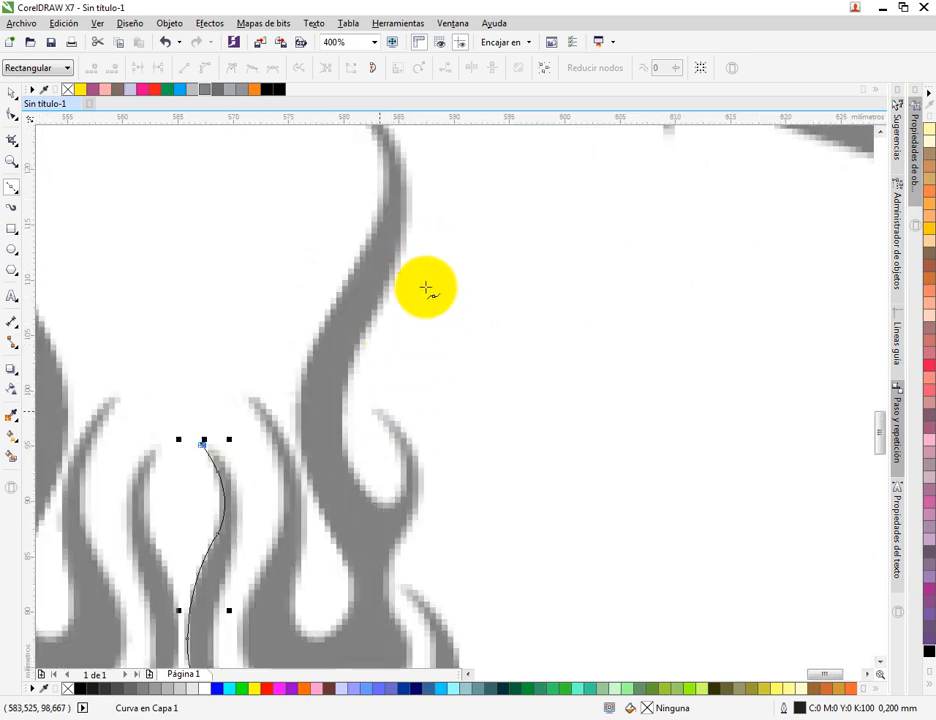
left_click_drag(336, 430, 380, 319)
left_click_drag(345, 375, 369, 304)
left_click_drag(274, 350, 328, 265)
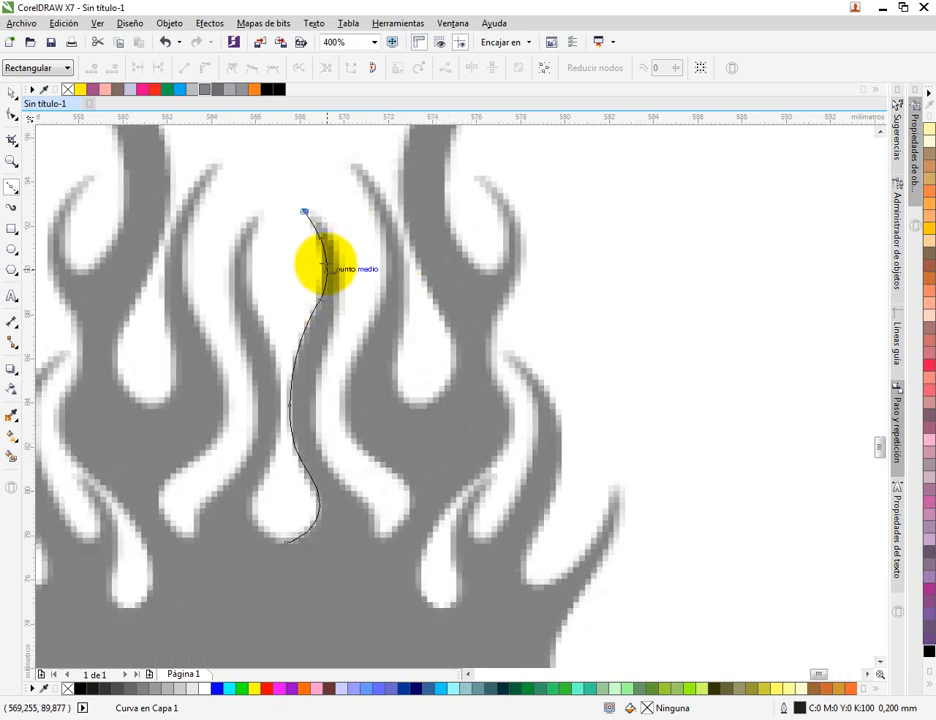
scroll(328, 265, "up", 1)
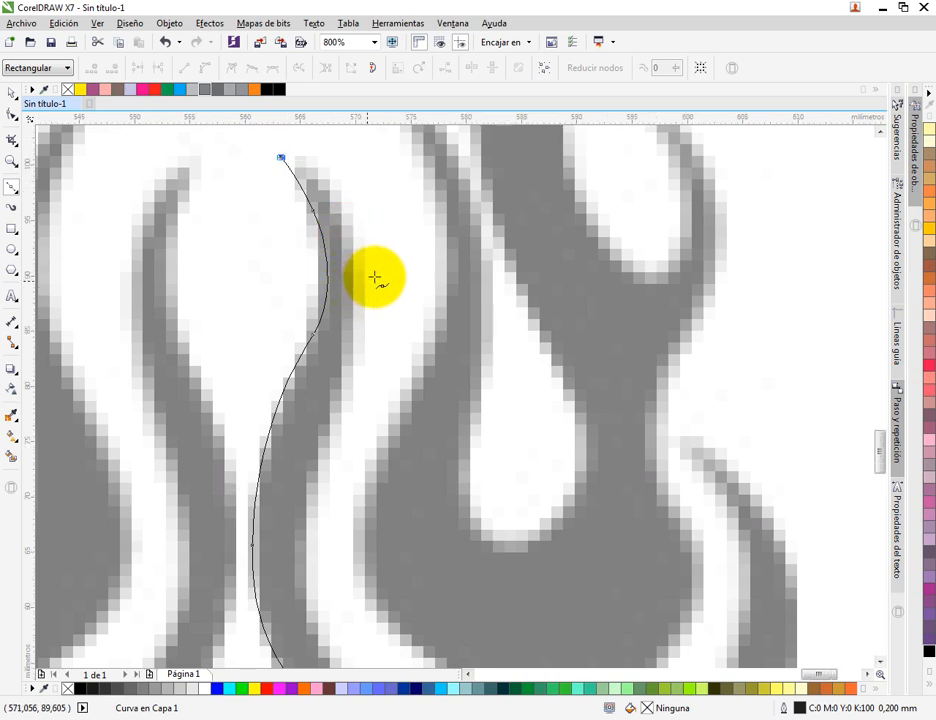
scroll(376, 280, "down", 2)
key("space")
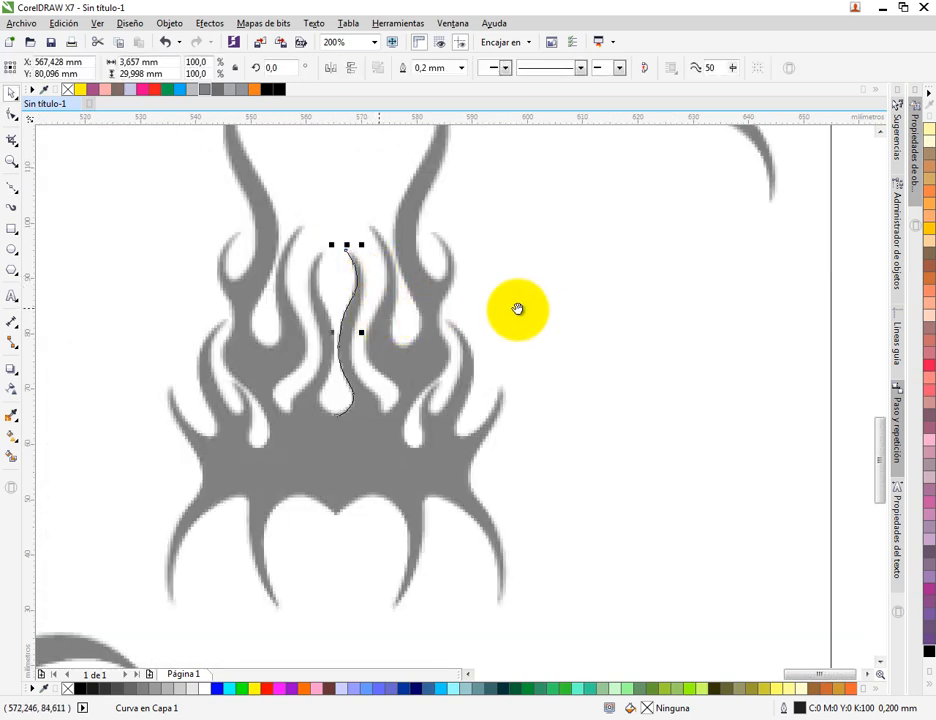
Start a straight-segment Bézier outline in the empty area beside the page, running around its upper pointed lobe to the inner notch
scroll(516, 309, "right", 5)
scroll(354, 315, "down", 1)
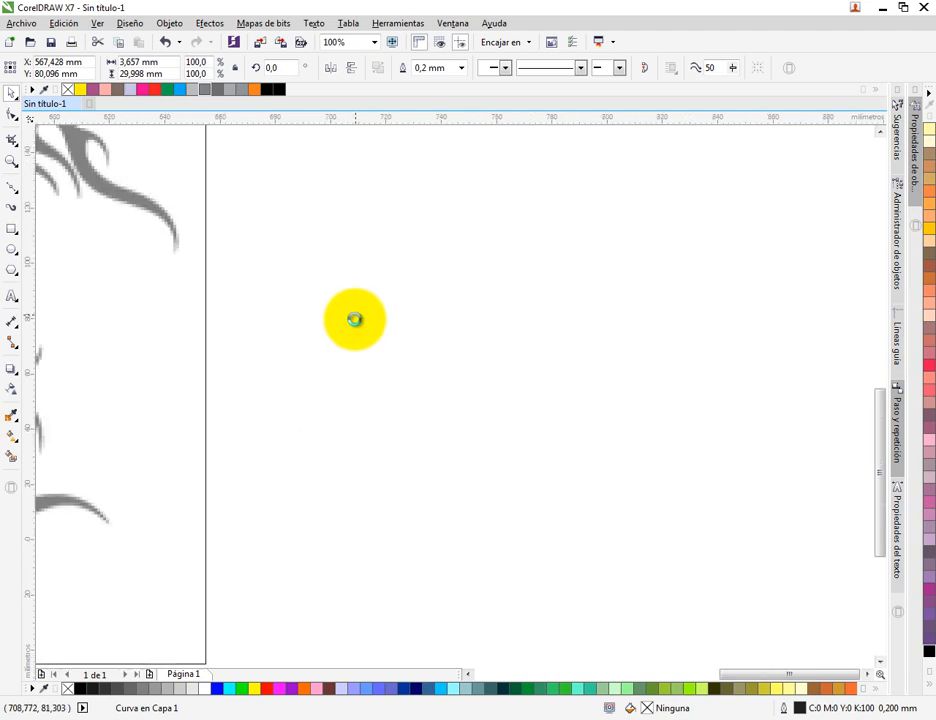
left_click(9, 188)
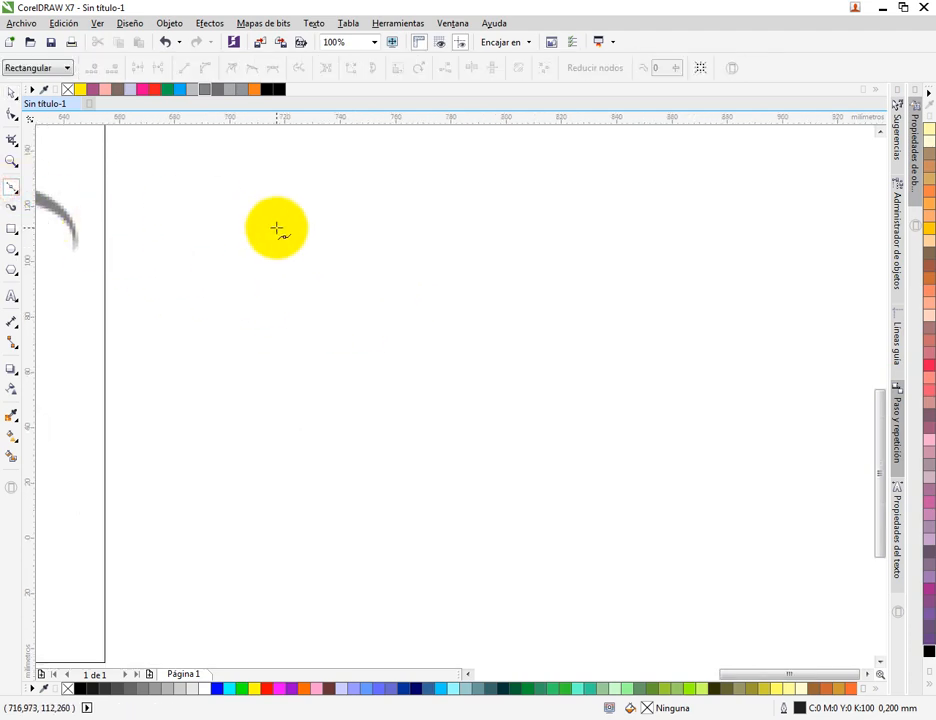
left_click(277, 228)
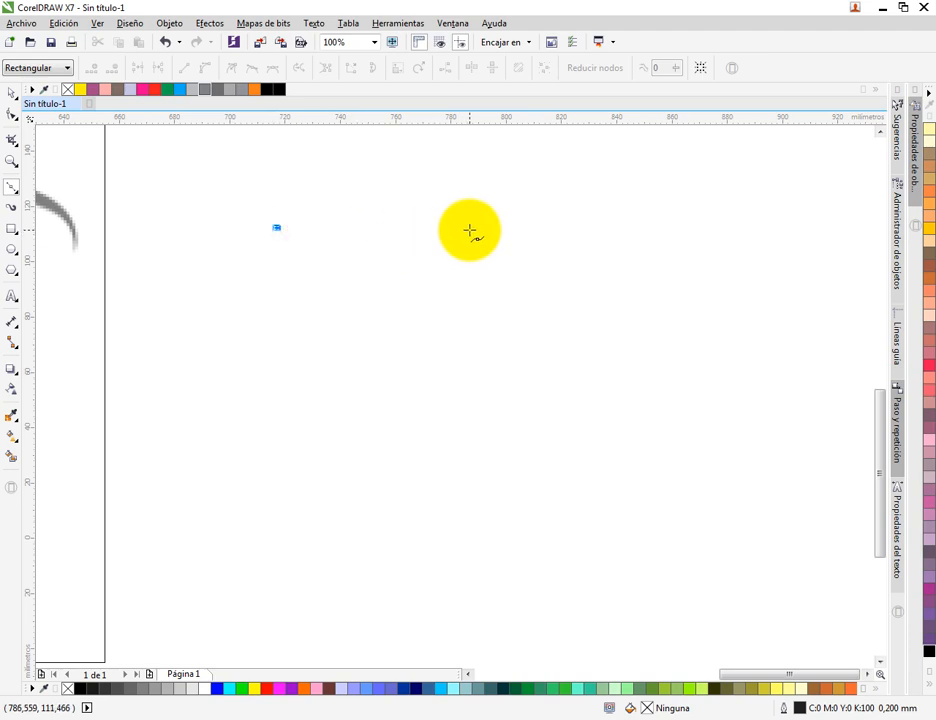
left_click(474, 222)
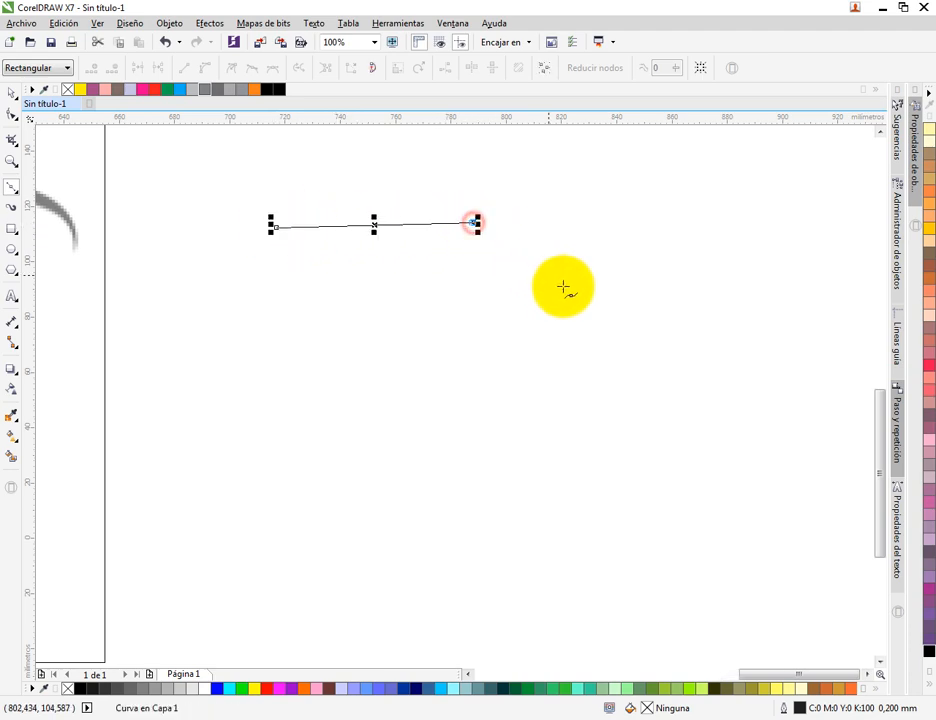
left_click(564, 285)
left_click(497, 358)
left_click(349, 374)
left_click(363, 310)
left_click(259, 327)
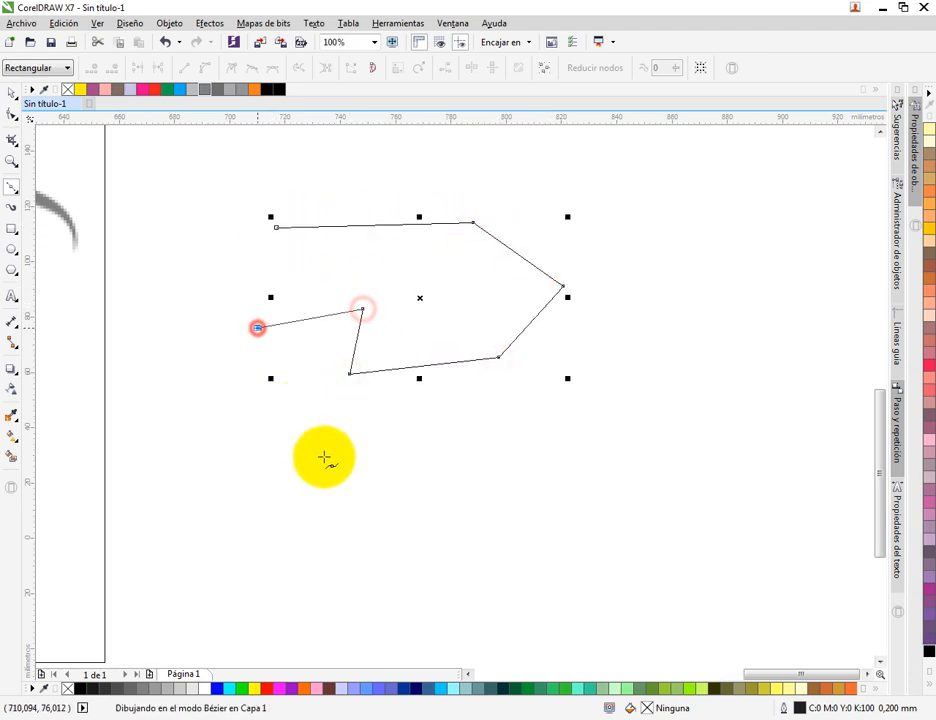
Continue the straight-segment outline around a lower lobe and back to its lower-left side
left_click(324, 455)
left_click(484, 459)
left_click(456, 525)
left_click(324, 528)
left_click(218, 493)
left_click(213, 426)
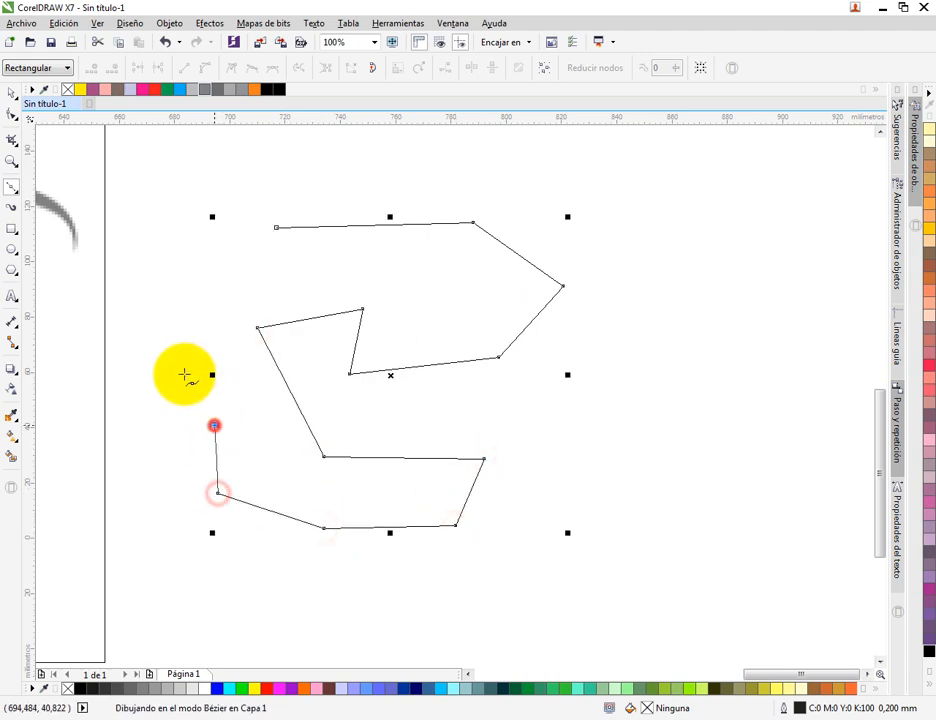
Extend the outline upward in a zigzag along its left side, ending in a pointed spike at its upper-left corner
left_click(180, 367)
left_click(221, 306)
left_click(184, 231)
left_click(231, 161)
left_click(217, 234)
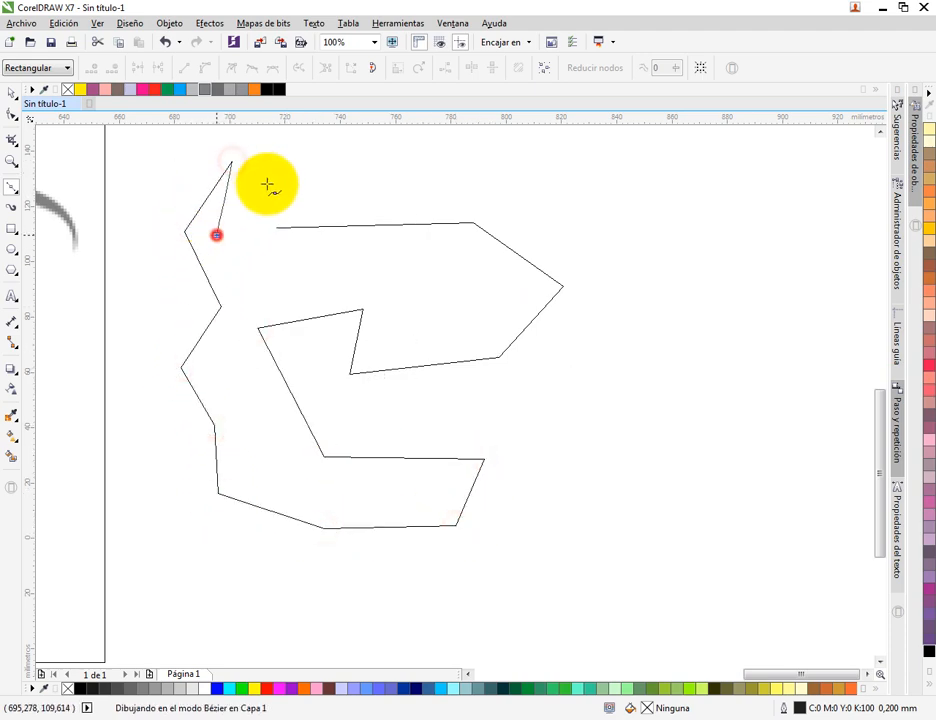
Add a long upper spike and a short inner bend, closing the outline at its starting node
left_click(268, 181)
left_click(383, 169)
double_click(308, 196)
left_click(235, 217)
left_click(230, 268)
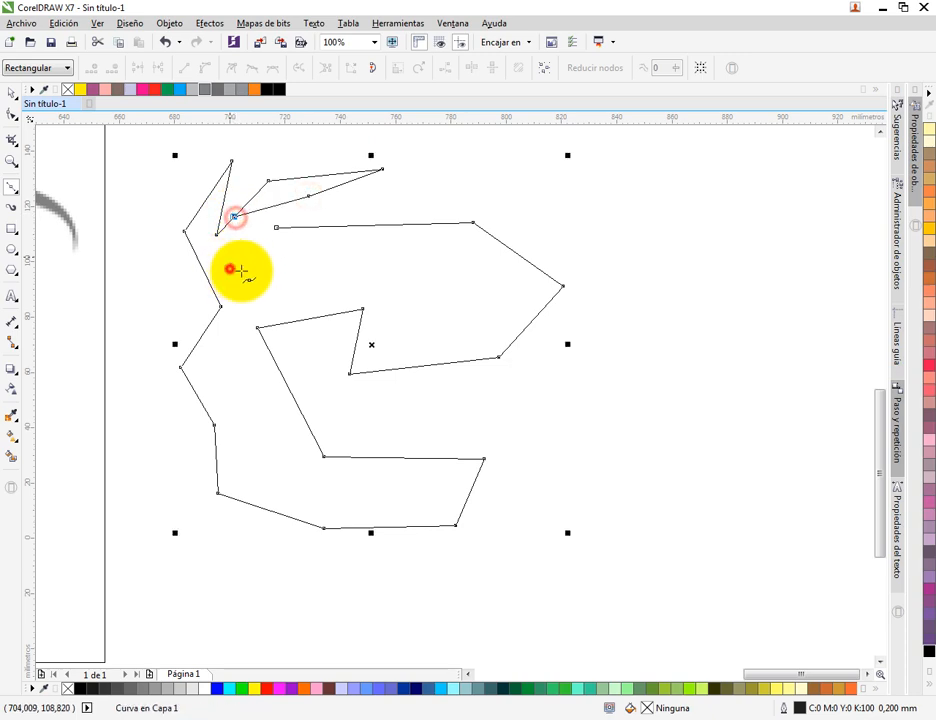
left_click(274, 272)
left_click(316, 260)
left_click(277, 227)
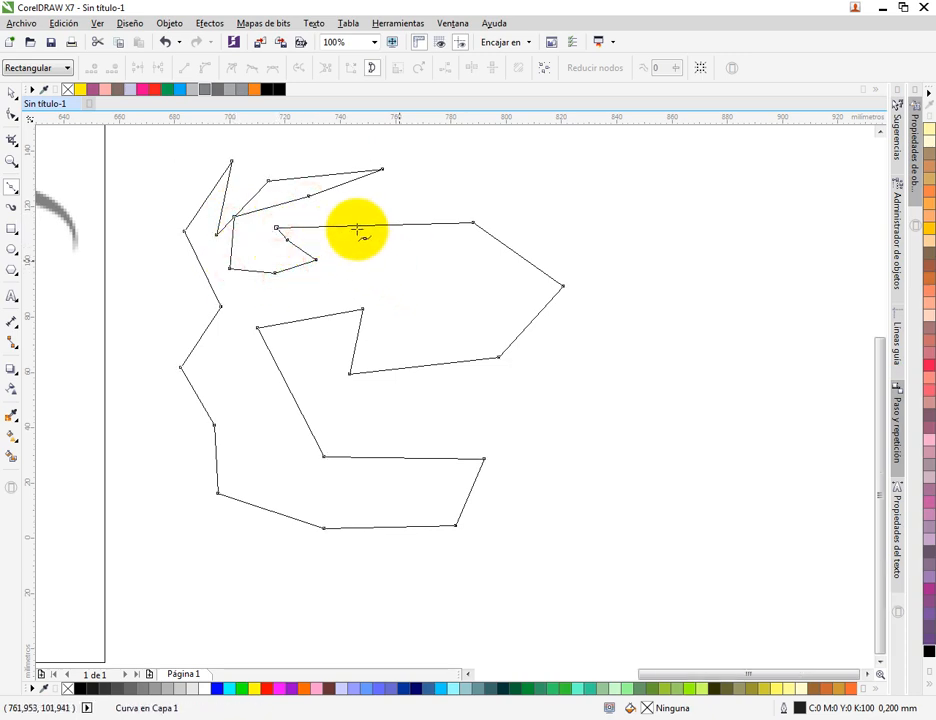
Start a tree outline in the empty space farther right, with straight Bézier segments up the trunk's left edge into the lower-left branch
scroll(400, 250, "down", 2)
scroll(526, 257, "up", 2)
left_click(358, 418)
left_click(361, 303)
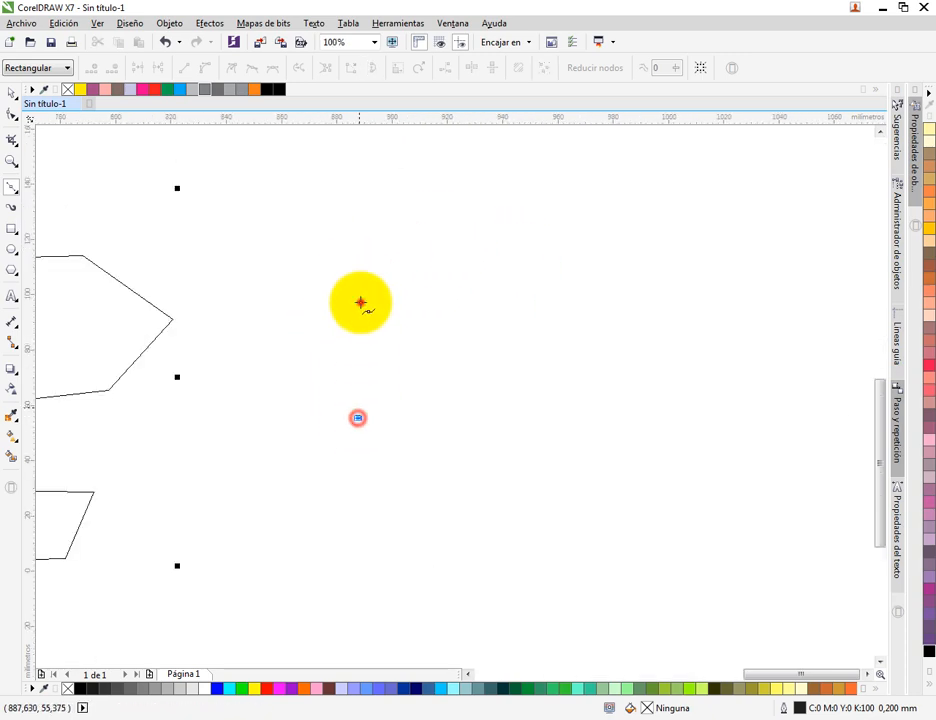
left_click(357, 257)
left_click(323, 222)
left_click(304, 190)
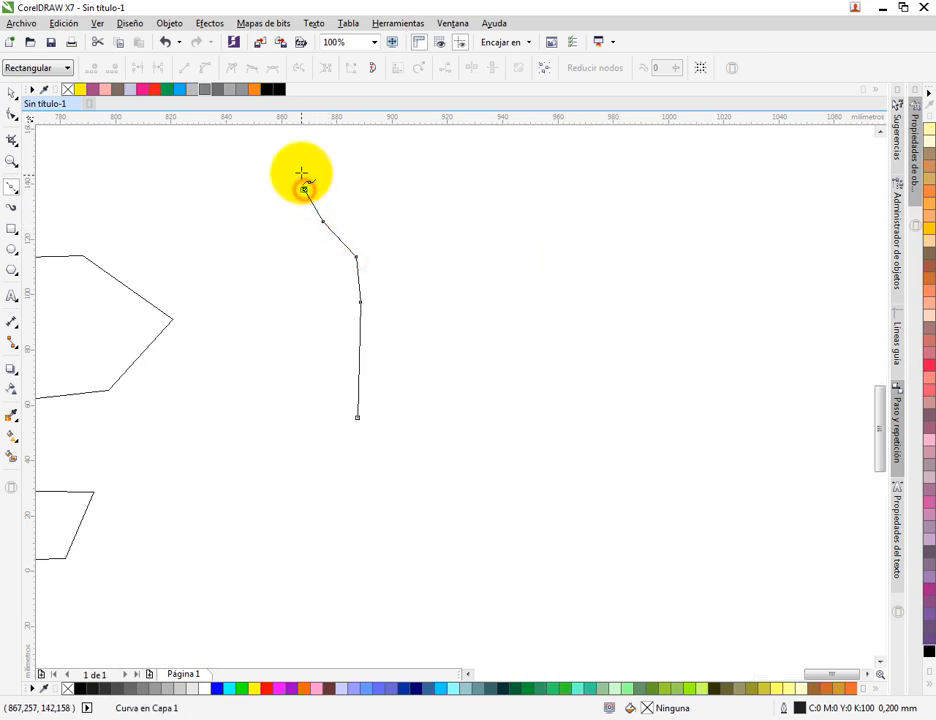
Outline the forked, blunt-ended tip of the lower-left branch and start back along its upper edge
scroll(303, 178, "up", 1)
left_click(264, 176)
left_click(286, 179)
left_click(288, 146)
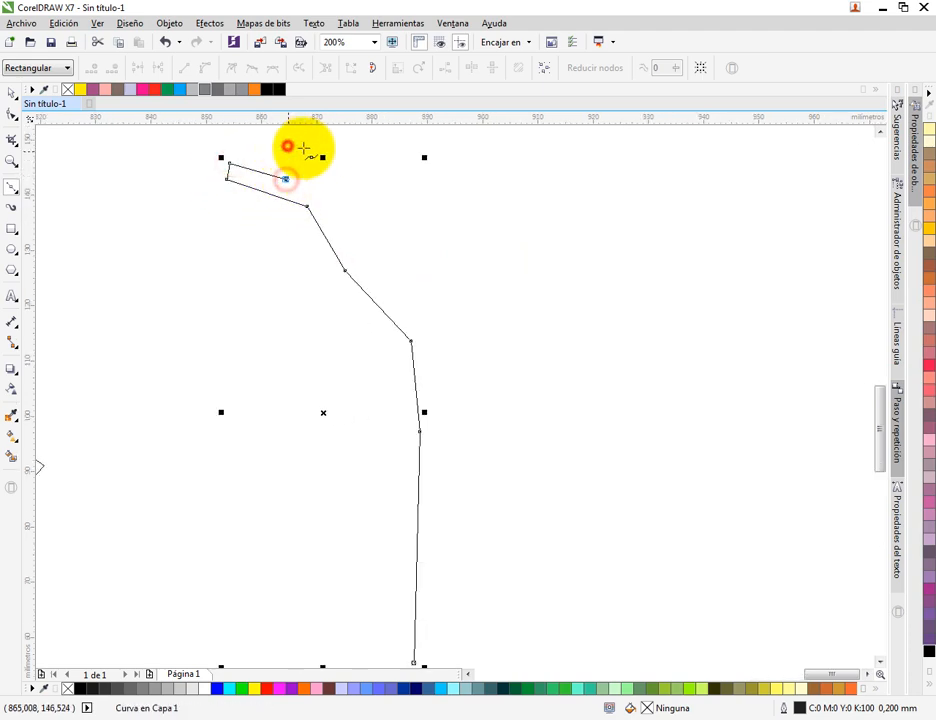
left_click(317, 148)
left_click(304, 180)
left_click(332, 211)
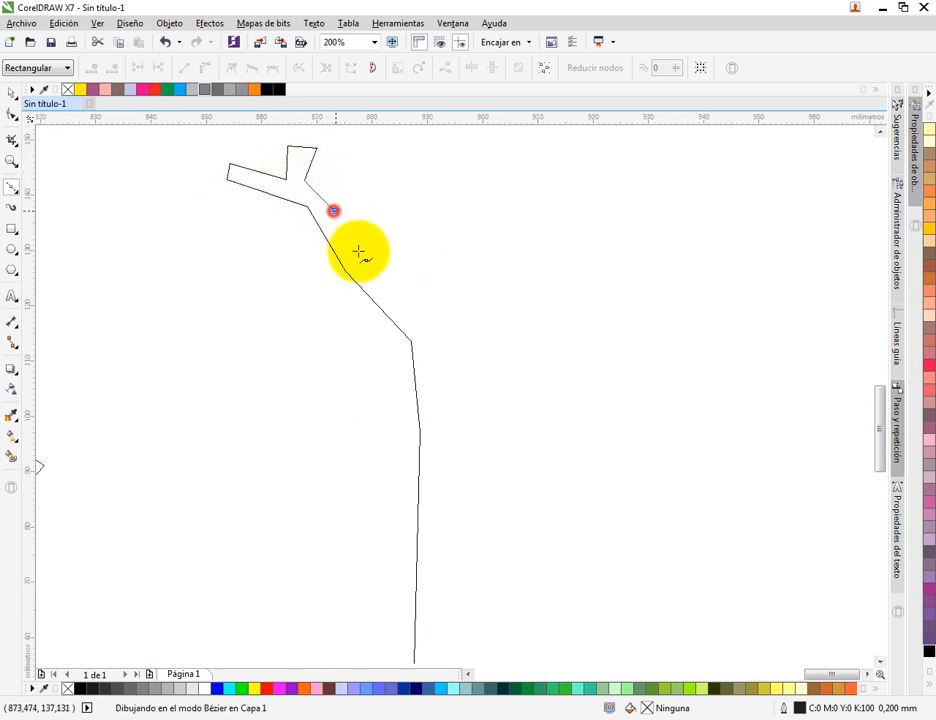
Bring the branch's upper edge back to the trunk and continue up the trunk's left edge to the next branch
left_click(358, 252)
left_click(392, 277)
left_click(415, 284)
scroll(410, 391, "up", 1)
scroll(413, 350, "up", 3)
left_click(412, 328)
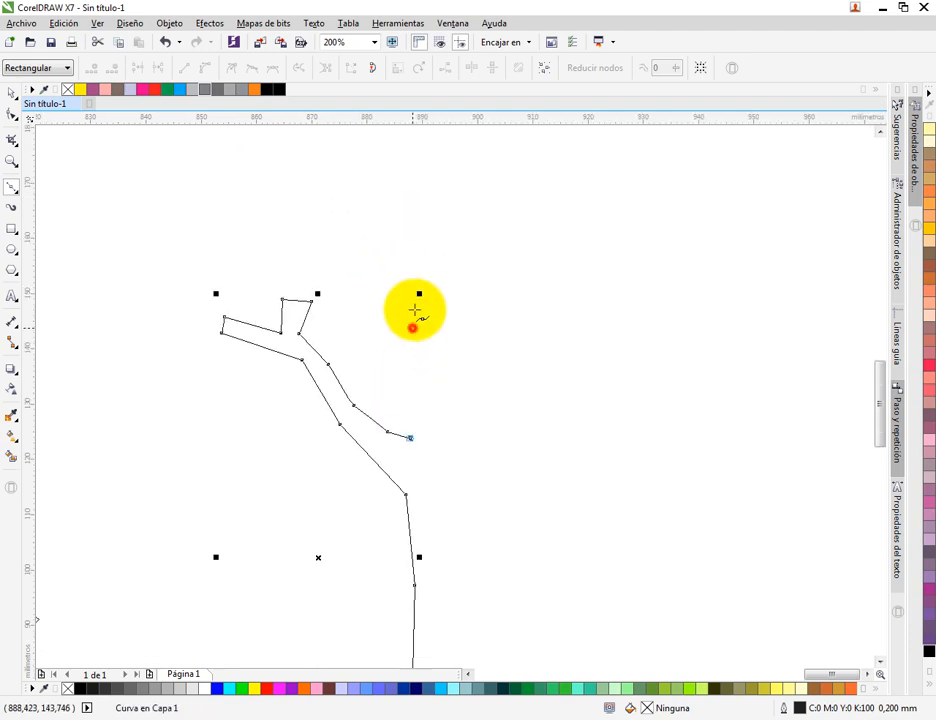
left_click(399, 240)
Outline the upper-left branch out to its blunt tip and back to its junction with the trunk
left_click(357, 200)
left_click(323, 165)
left_click(334, 157)
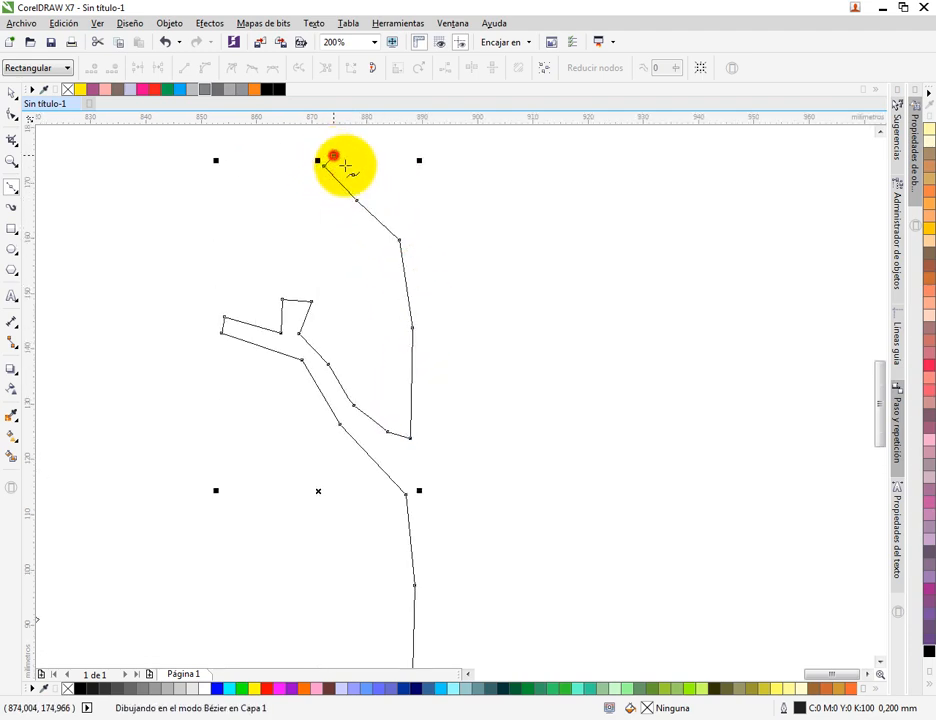
left_click(372, 199)
left_click(397, 213)
Outline the tall central top branch up to its blunt tip and down its right edge to the next fork
scroll(399, 237, "up", 2)
left_click(397, 230)
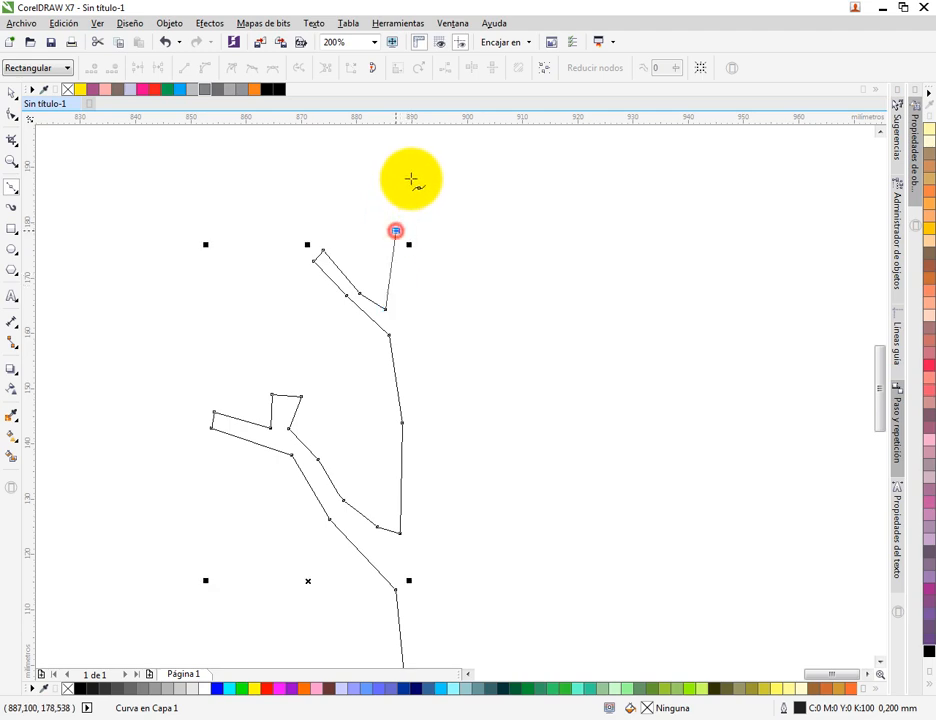
left_click(406, 172)
left_click(406, 140)
scroll(413, 226, "up", 2)
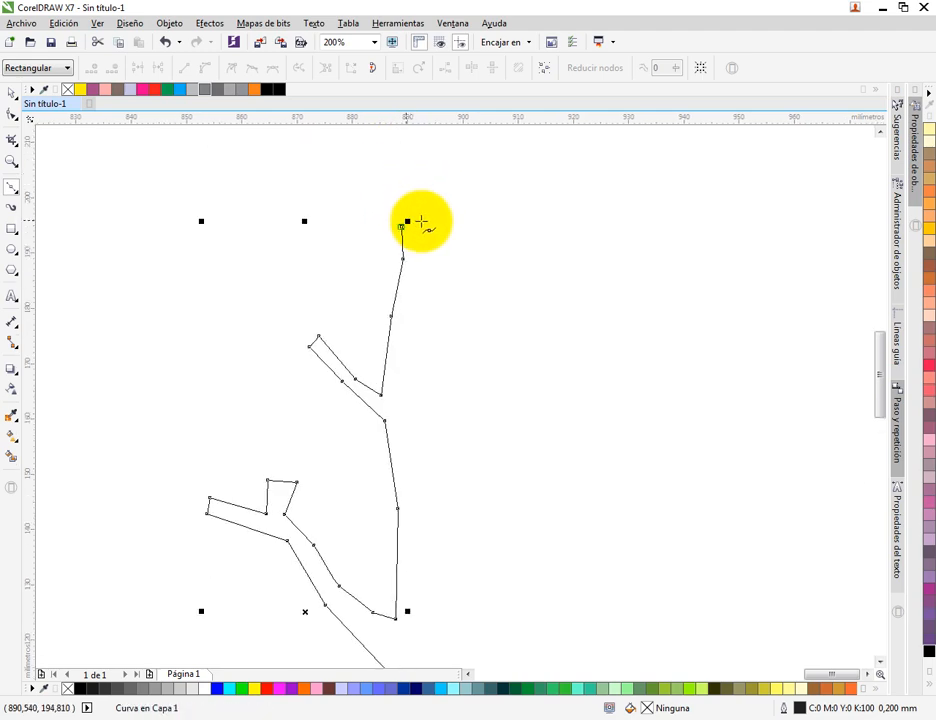
left_click(420, 220)
left_click(419, 255)
left_click(416, 292)
left_click(404, 349)
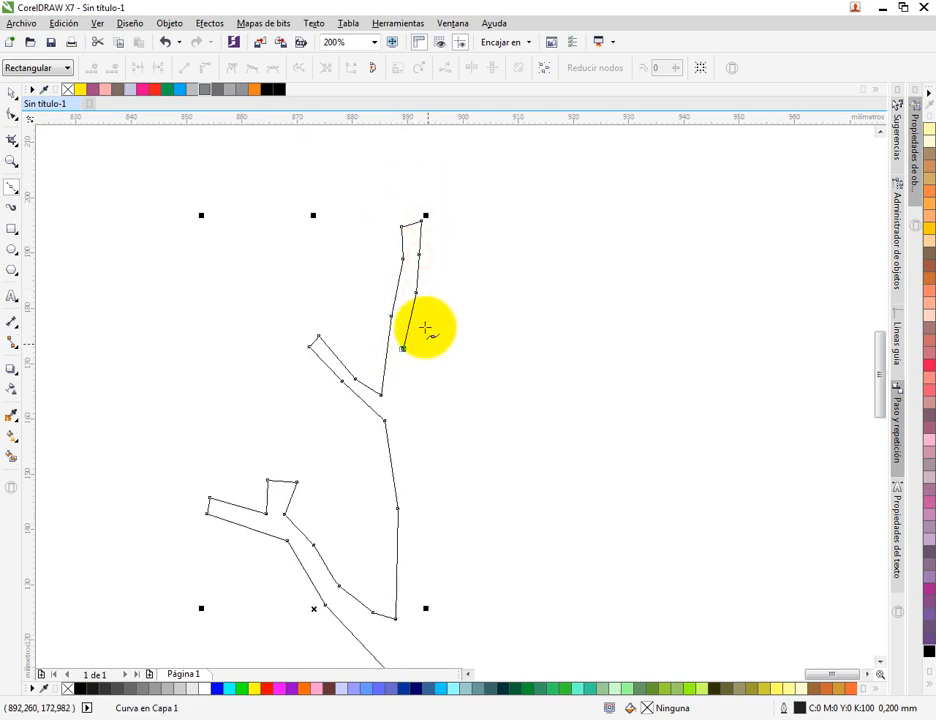
Outline the small twig on the right of the top branch and continue down toward the fork of the large right branch
left_click(424, 328)
left_click_drag(441, 298, 459, 300)
left_click(445, 322)
left_click(422, 343)
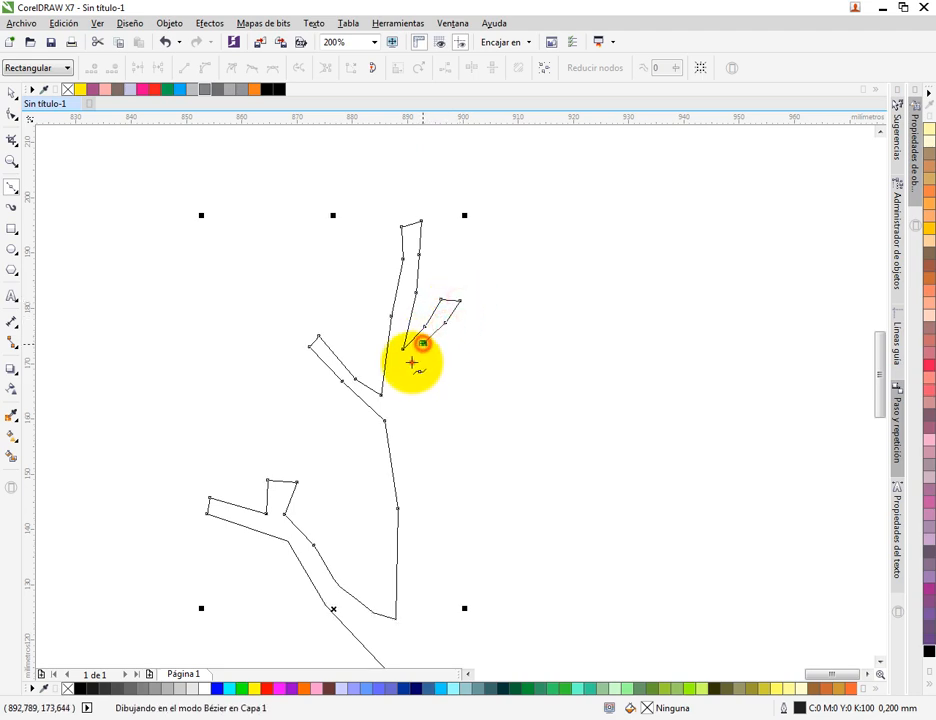
left_click(411, 362)
left_click(409, 397)
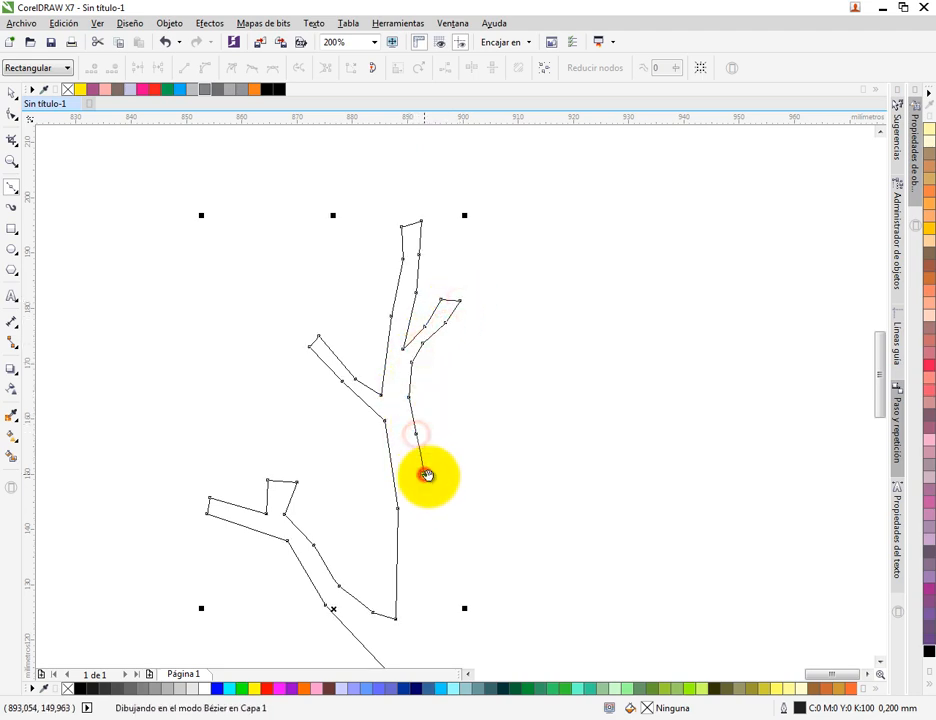
Outline the upper edge of the large right branch and its upright twig, ending at the twig's inner junction
scroll(425, 420, "down", 2)
left_click(453, 340)
left_click(500, 304)
left_click(521, 260)
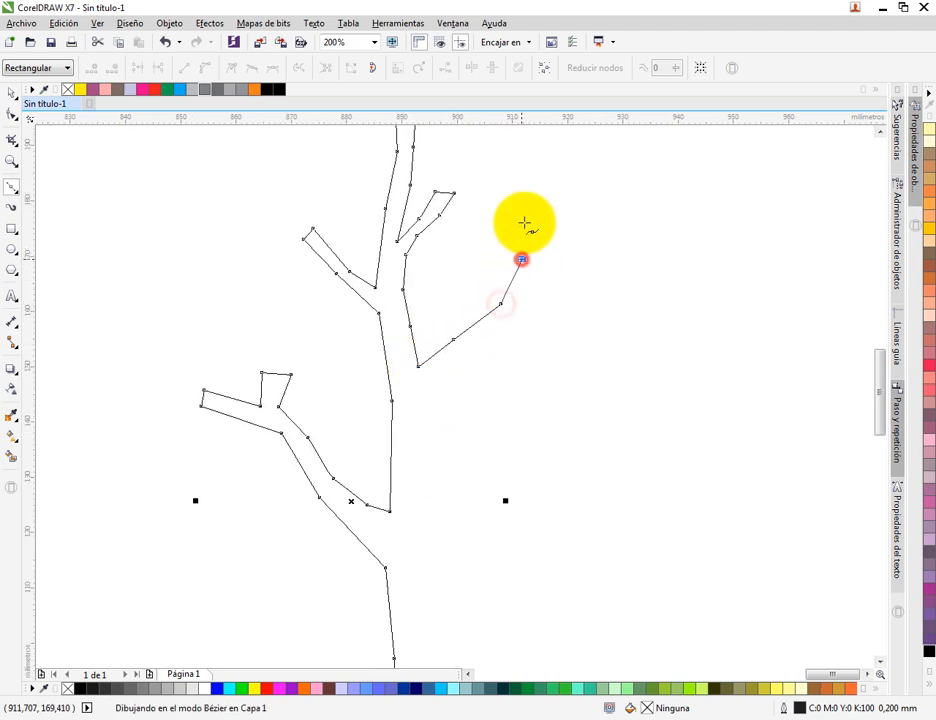
left_click(524, 220)
left_click(515, 199)
left_click(524, 190)
left_click(536, 210)
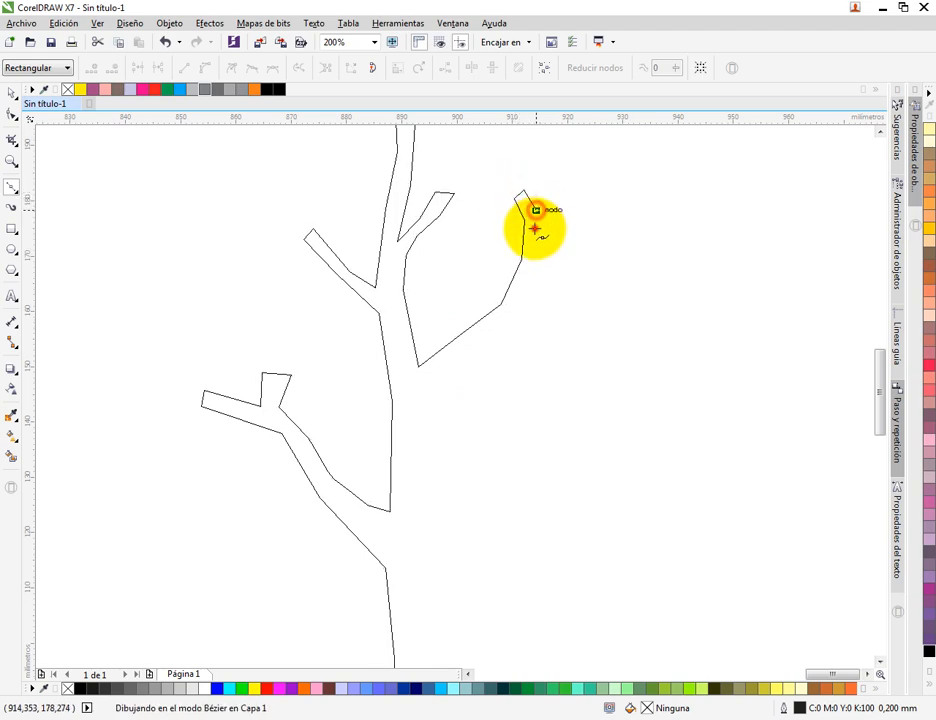
double_click(531, 246)
Outline the sideways twig of the large right branch and return to the branch's lower edge
double_click(591, 255)
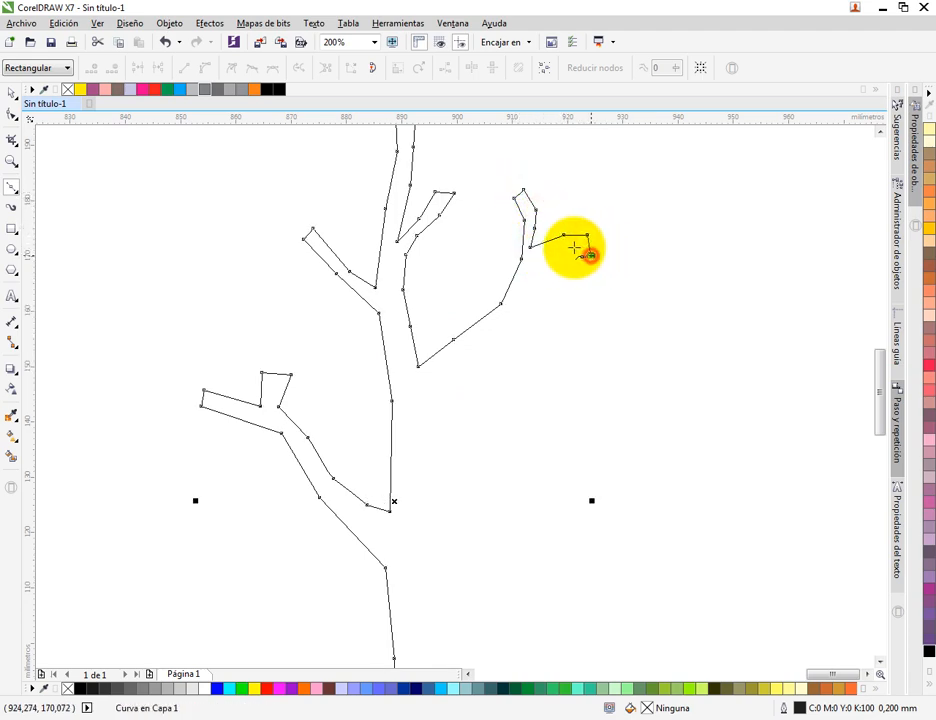
left_click(573, 247)
left_click(555, 251)
left_click(540, 253)
left_click(532, 273)
Draw the lower edge of the large right branch back to the trunk and start down the trunk's right edge
left_click(507, 321)
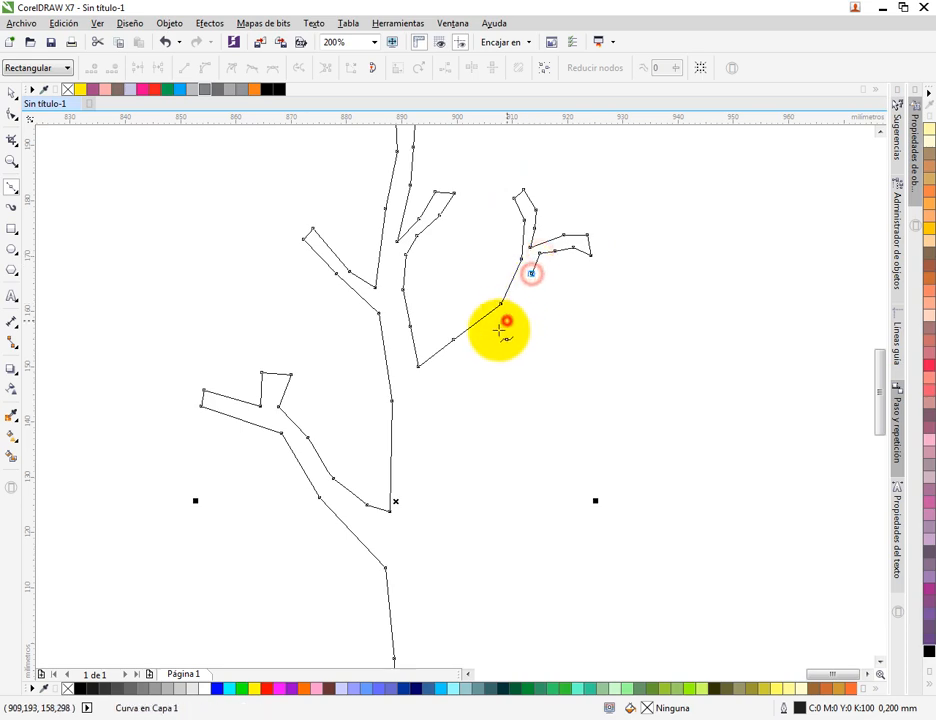
left_click(480, 342)
left_click(443, 370)
left_click(424, 389)
left_click(424, 418)
left_click(424, 445)
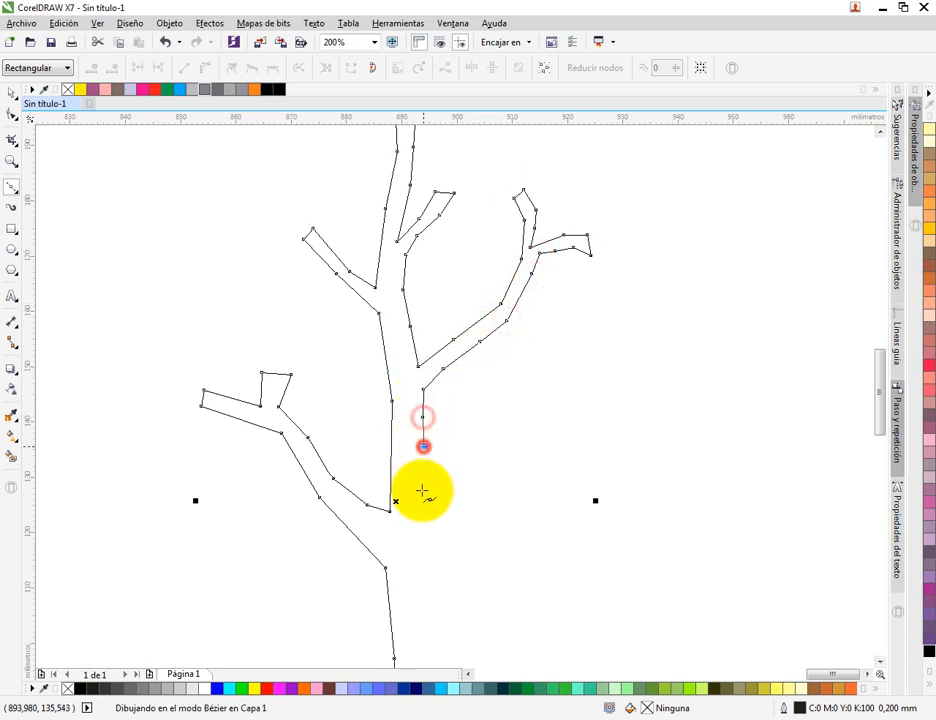
Extend the trunk's right edge farther down and undo the stray long segment
left_click(422, 491)
scroll(420, 480, "down", 3)
left_click(424, 397)
left_click(430, 456)
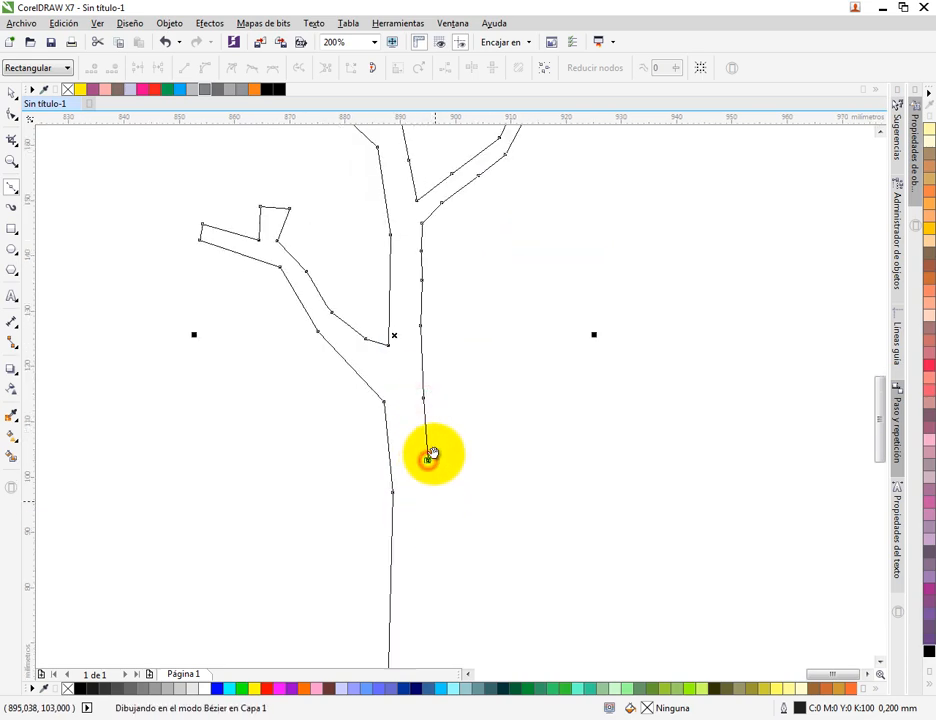
scroll(432, 420, "down", 3)
key("space")
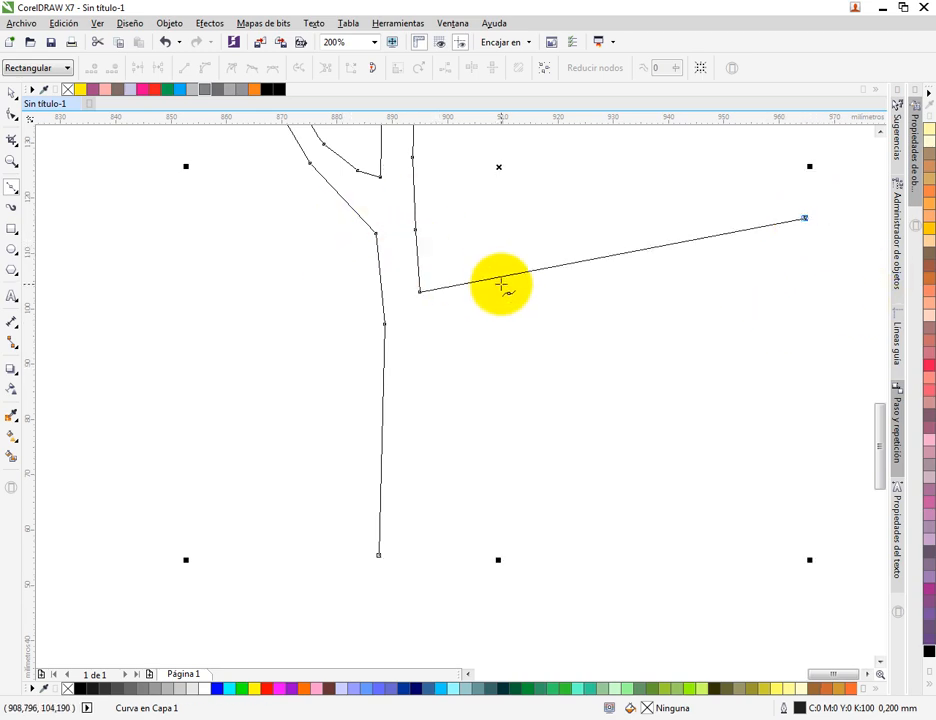
key("ctrl+z")
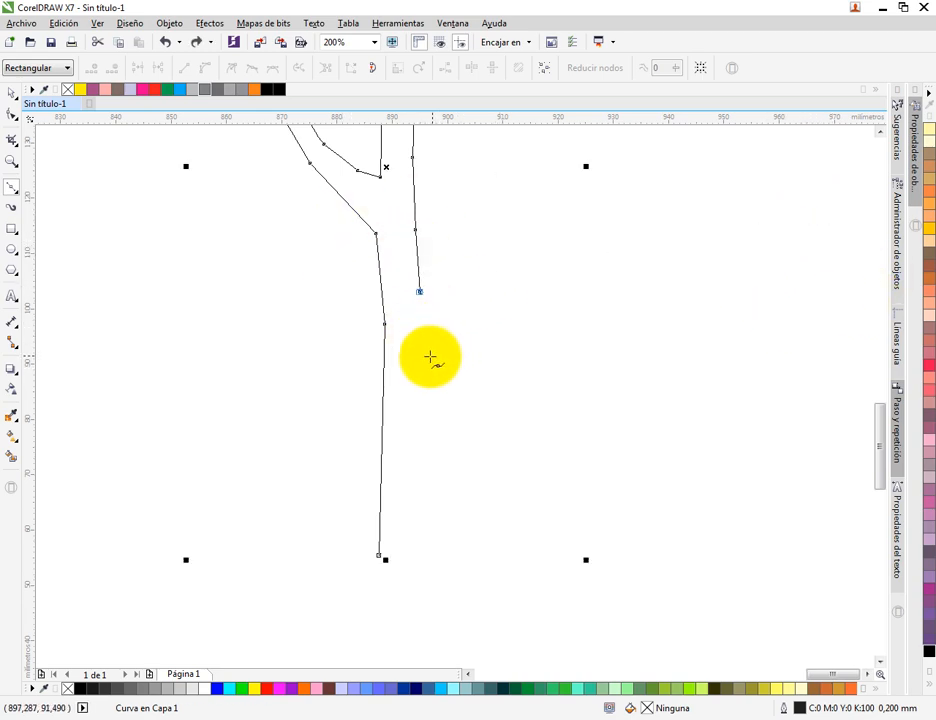
Finish the trunk's right edge, replace its last node with one flared outward, and close the tree outline at its starting node
left_click(430, 356)
left_click(431, 414)
left_click(432, 467)
left_click(433, 510)
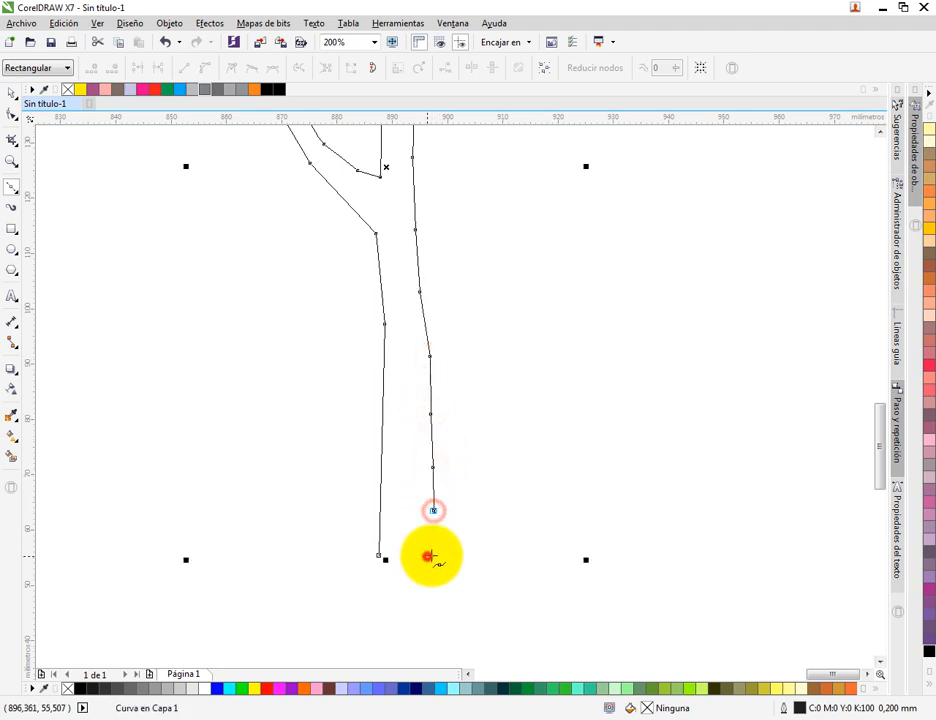
left_click(428, 556)
scroll(408, 433, "down", 2)
scroll(433, 433, "up", 1)
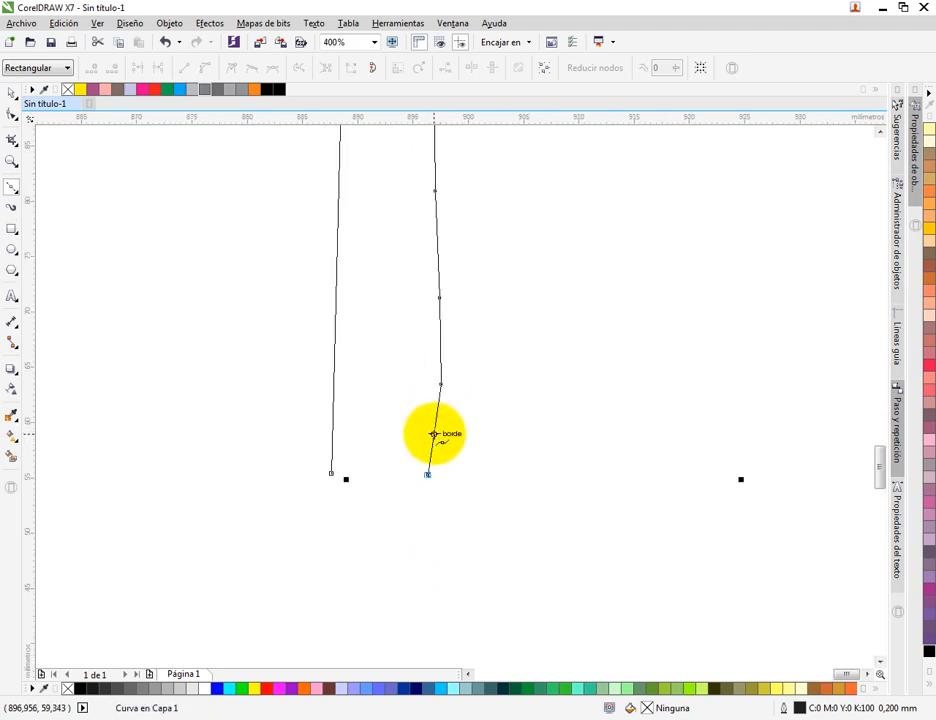
key("ctrl+z")
left_click(455, 465)
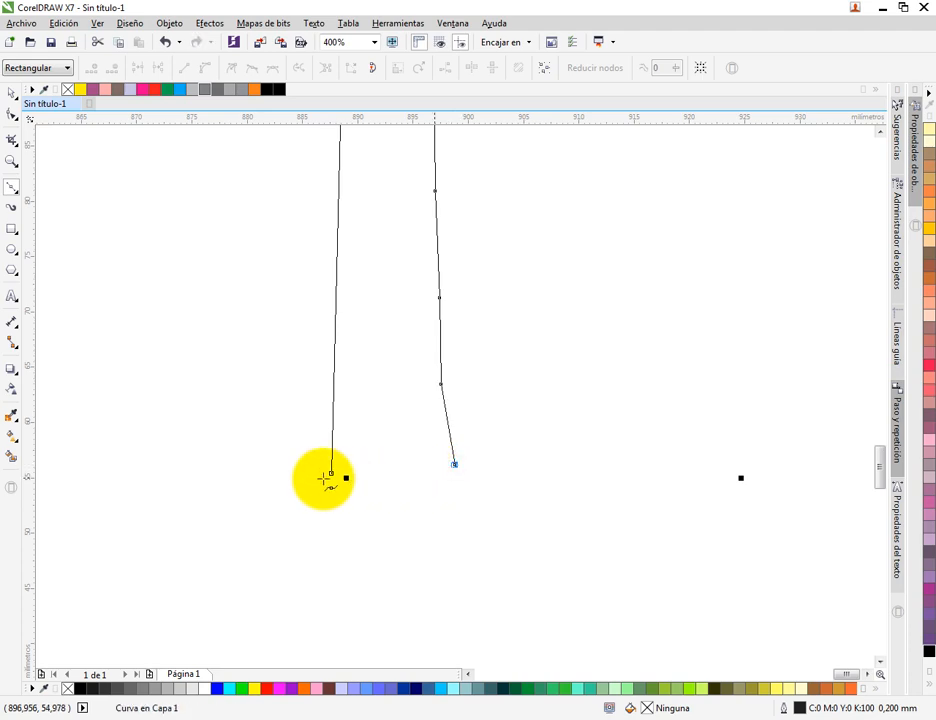
left_click(331, 477)
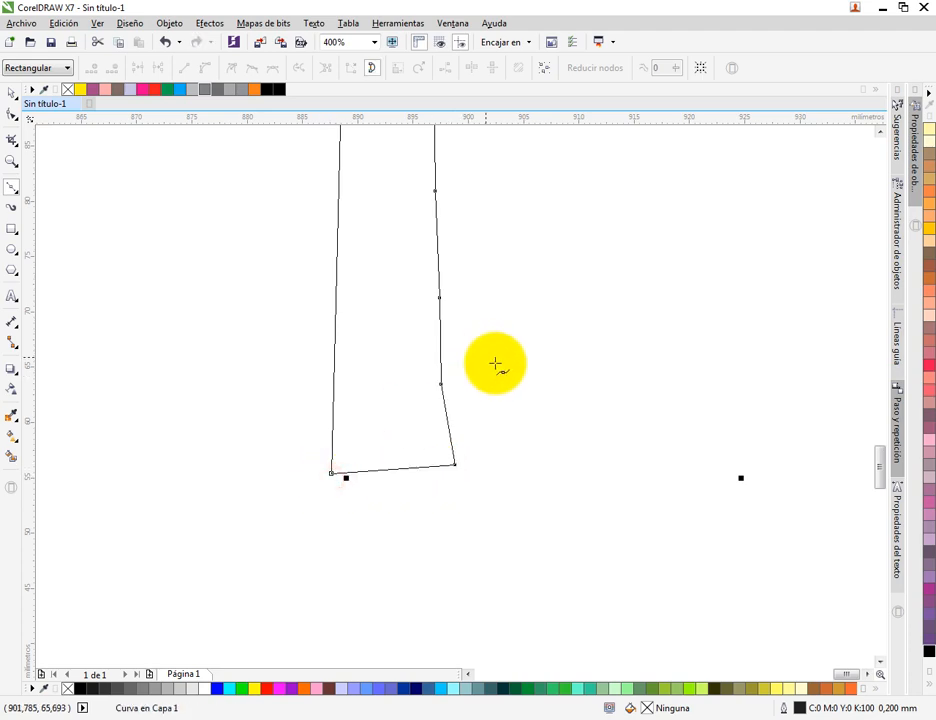
Draw a small five-sided Bézier polygon to the right of the tree and delete it
scroll(495, 366, "down", 3)
scroll(518, 272, "up", 1)
left_click_drag(595, 293, 494, 353)
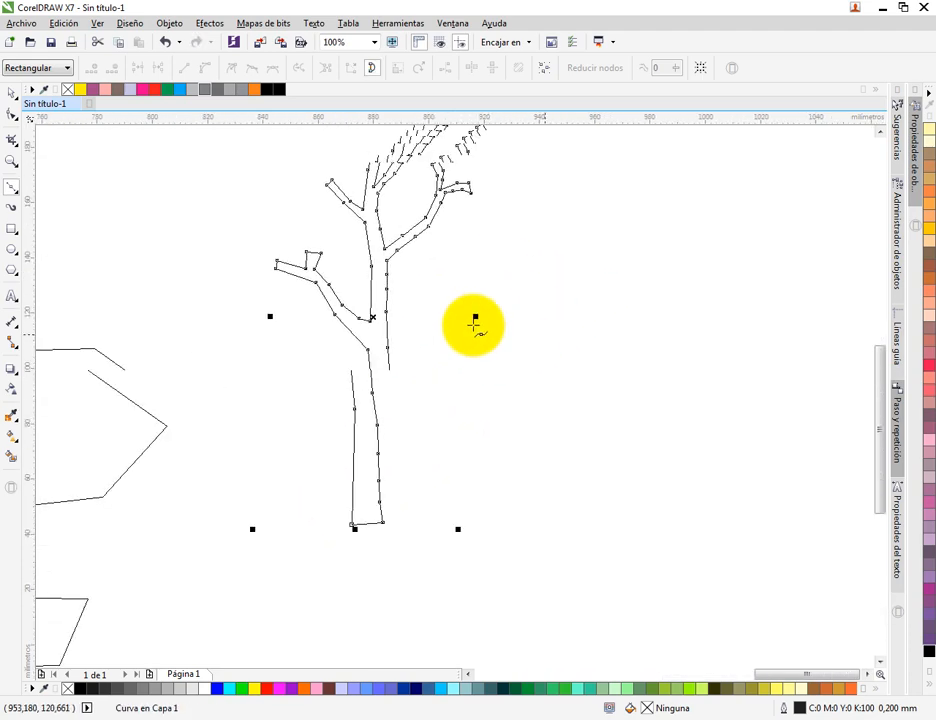
left_click(471, 314)
left_click(547, 364)
left_click(516, 417)
left_click(441, 403)
left_click(439, 367)
left_click(457, 330)
left_click(470, 314)
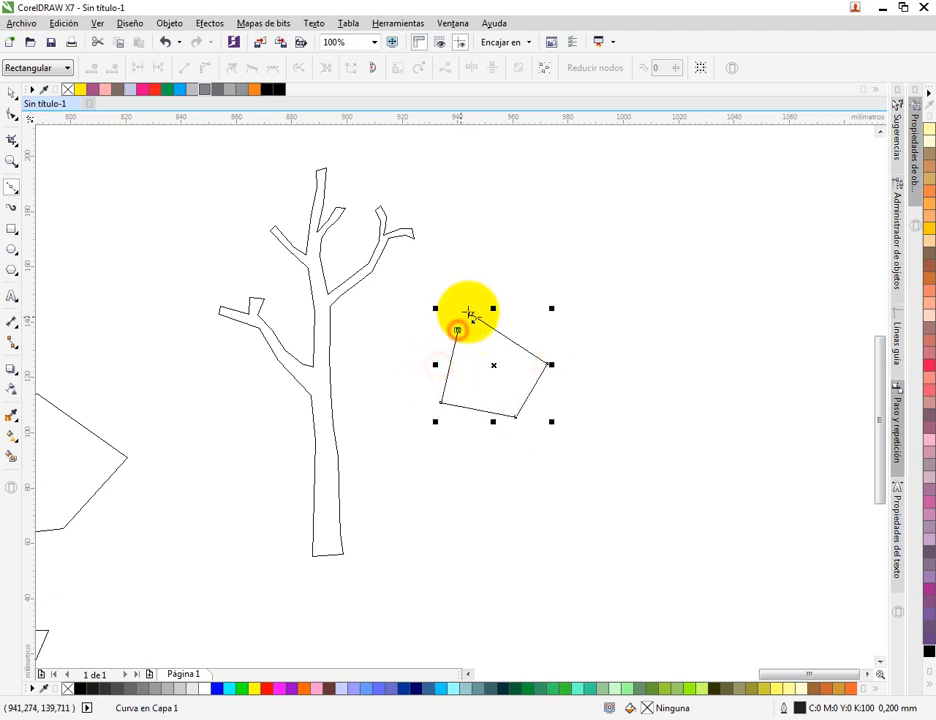
key("Delete")
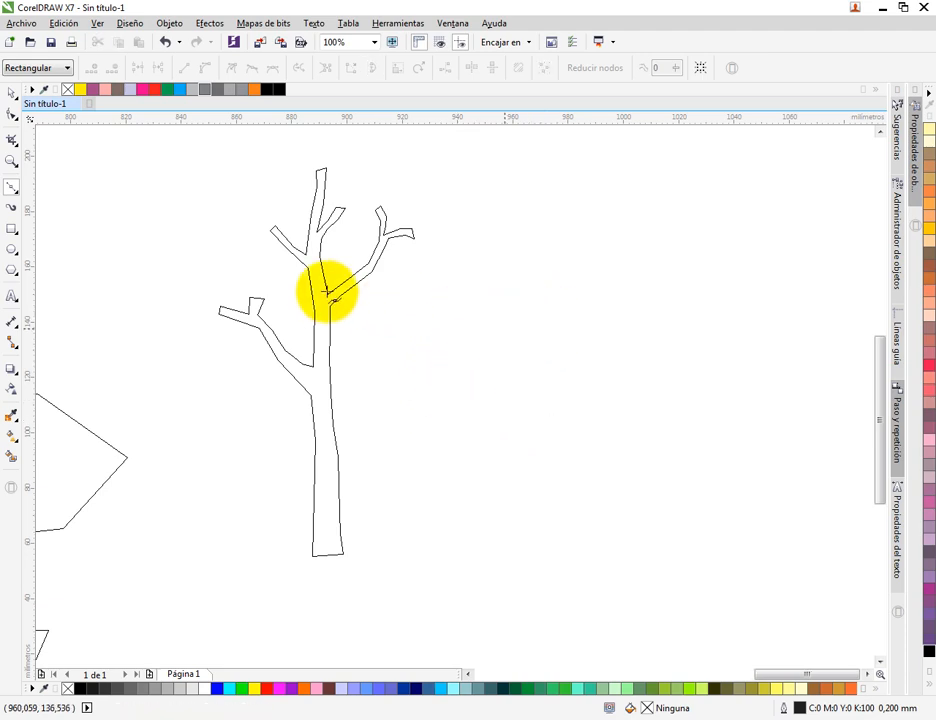
Draw an open Bézier line of four straight segments beside the tree's large right branch
scroll(324, 280, "down", 2)
scroll(320, 283, "up", 2)
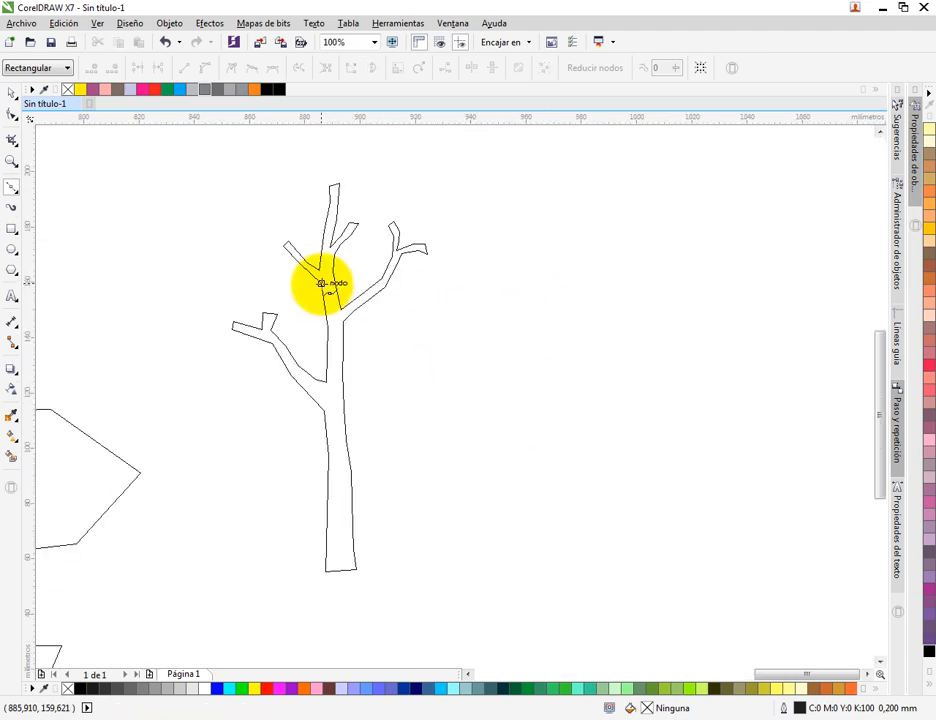
left_click(320, 283)
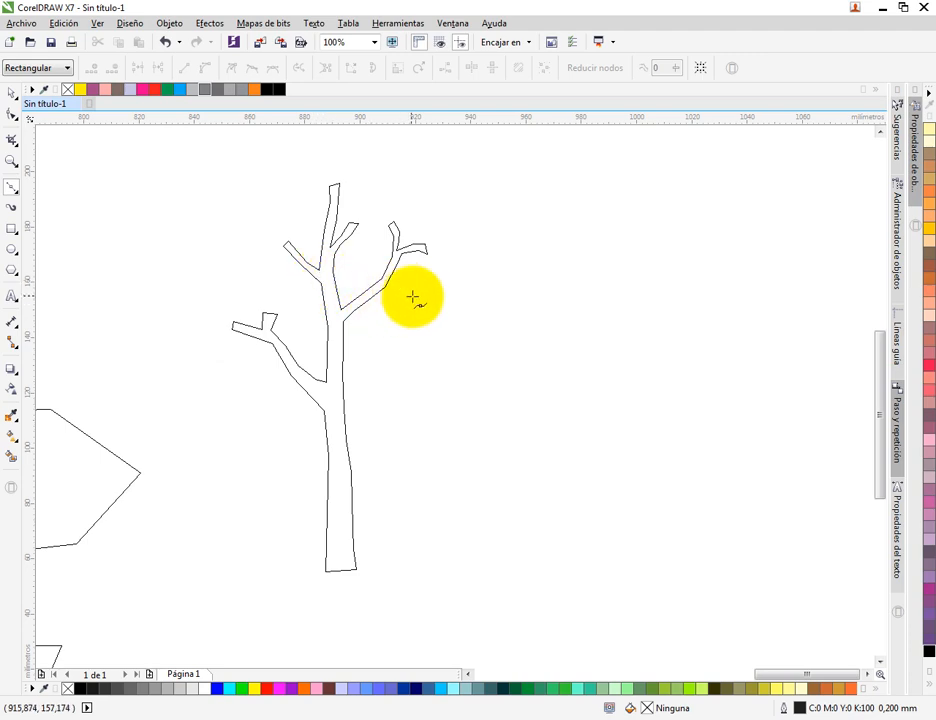
scroll(413, 297, "up", 2)
left_click(297, 288)
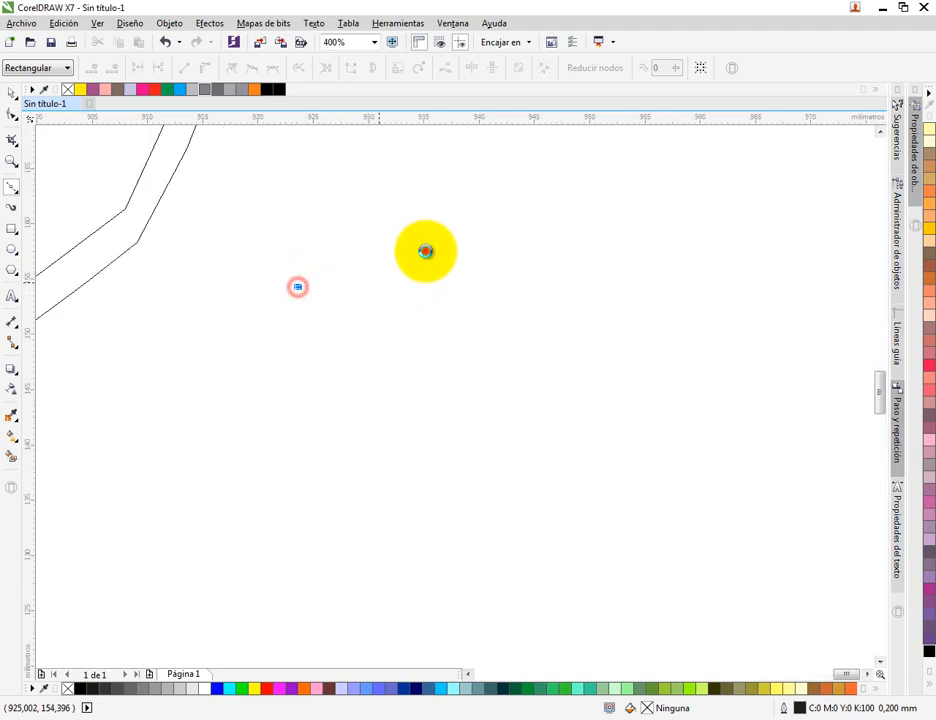
left_click(426, 251)
left_click(473, 303)
left_click(421, 339)
left_click(309, 369)
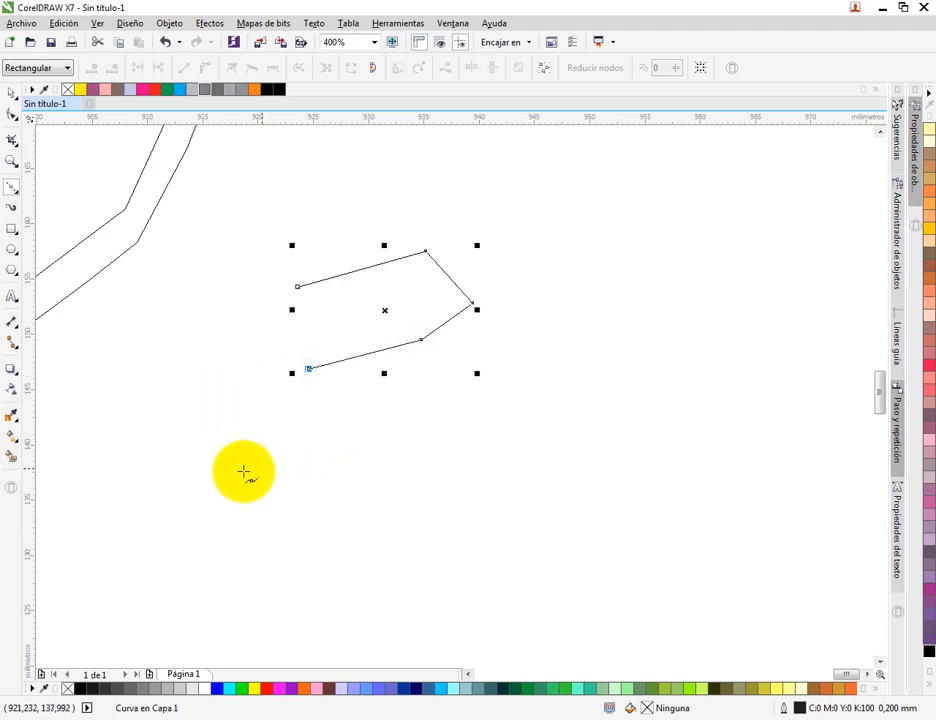
Extend the practice line with two curved segments forming a C-shaped bend, and delete the whole line
left_click_drag(224, 480, 222, 577)
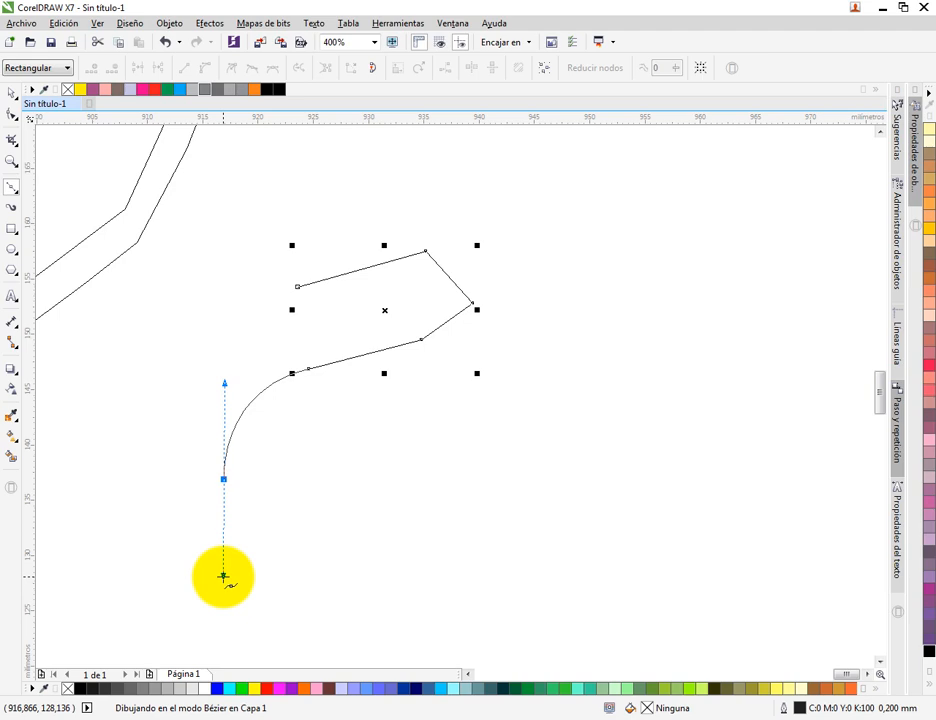
left_click_drag(223, 577, 223, 578)
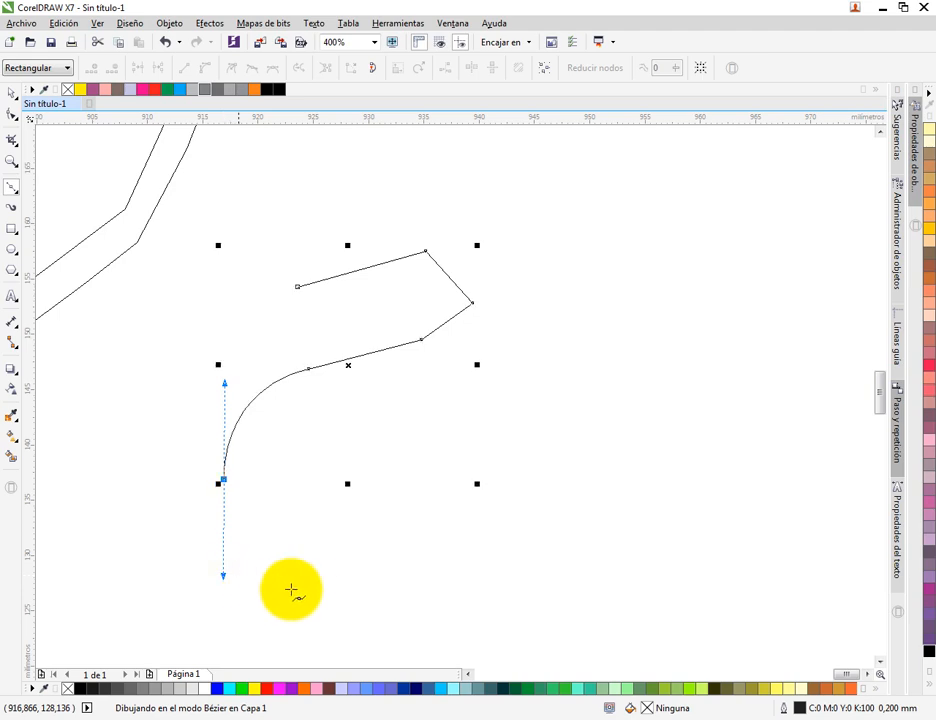
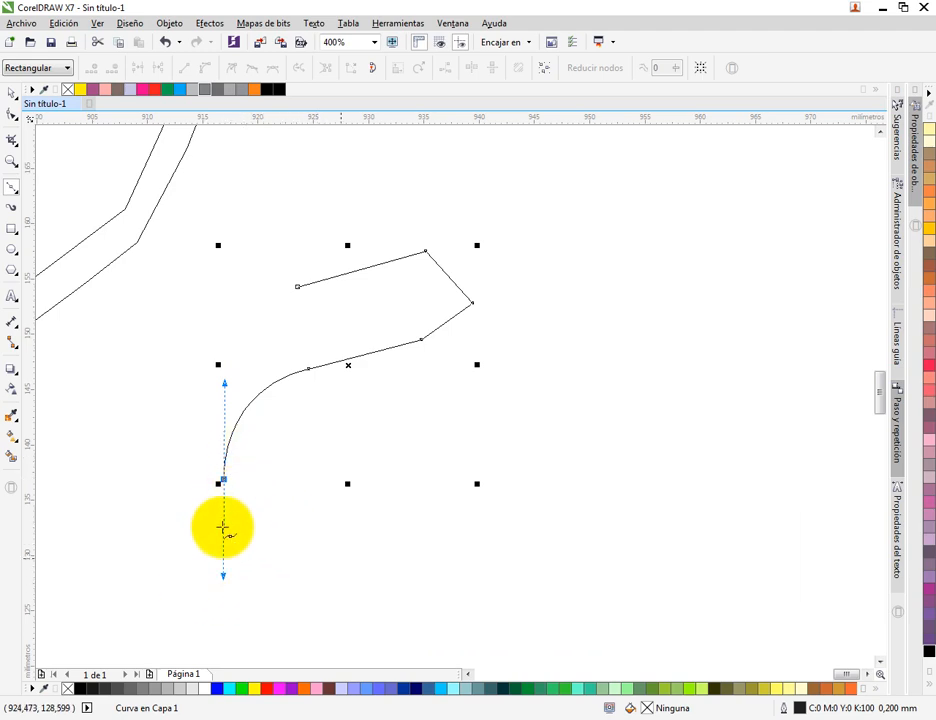
left_click(320, 580)
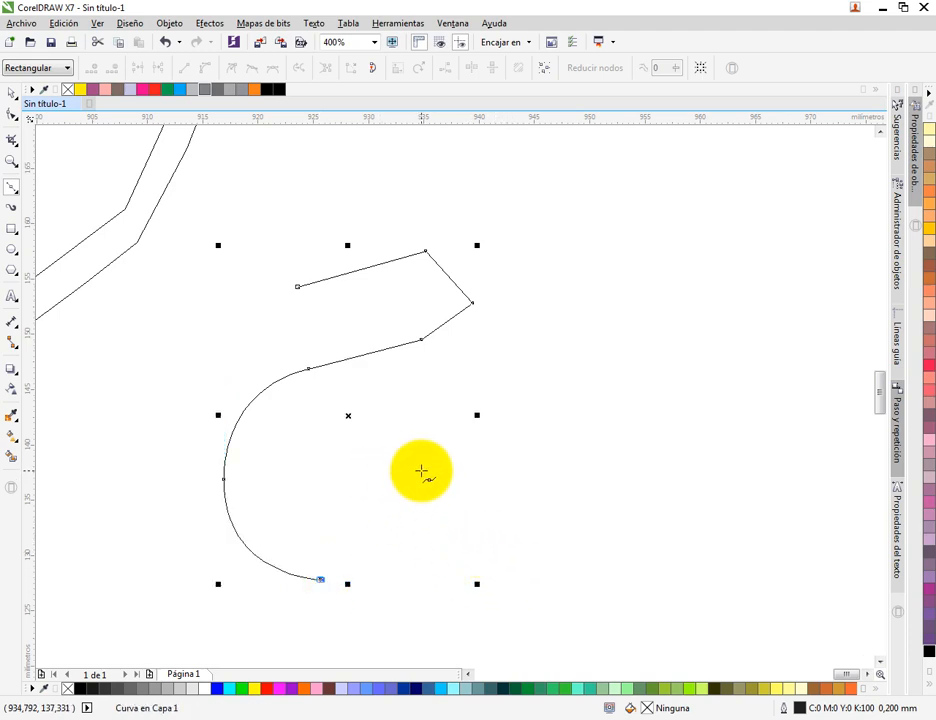
scroll(421, 471, "down", 1)
key("Delete")
scroll(375, 448, "down", 1)
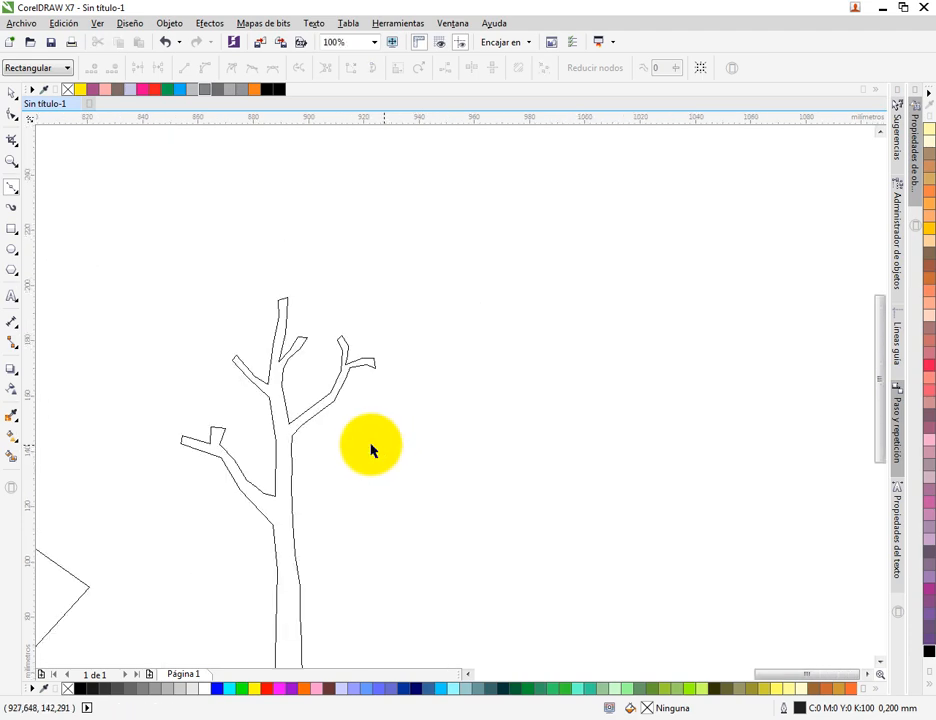
Delete the tree outline and the freeform straight-segment practice shapes beside the tribal designs
key("space")
scroll(351, 437, "down", 1)
left_click_drag(255, 326, 439, 610)
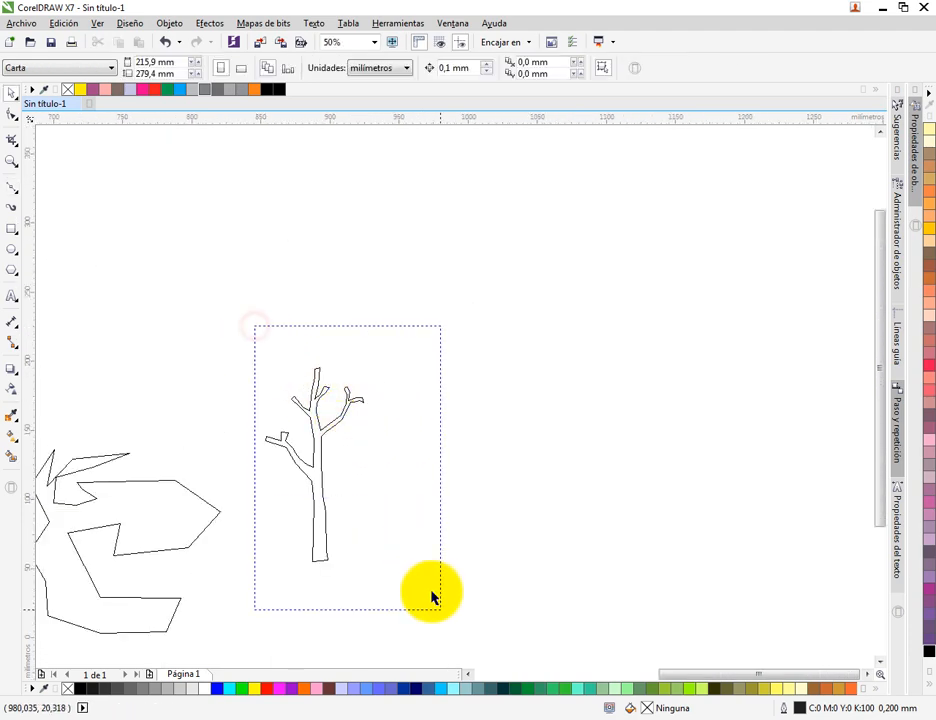
left_click_drag(339, 518, 523, 400)
key("Delete")
left_click(287, 398)
key("Delete")
Resume the unfinished Bézier curve at its upper end and trace the upper outer edge of the small central flame
left_click_drag(290, 398, 526, 325)
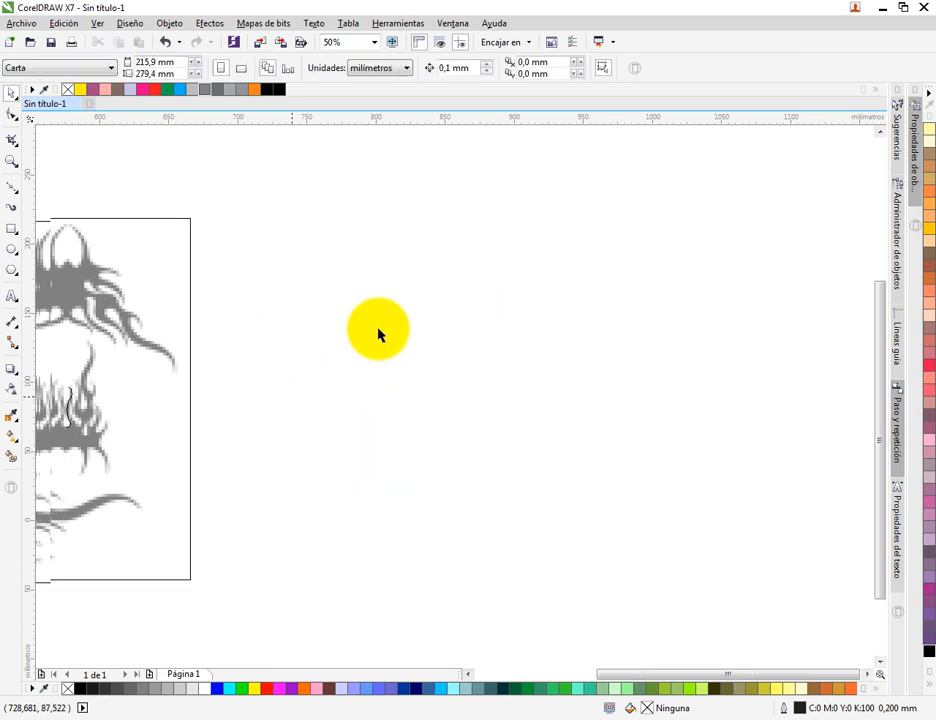
scroll(311, 338, "up", 1)
scroll(260, 322, "up", 1)
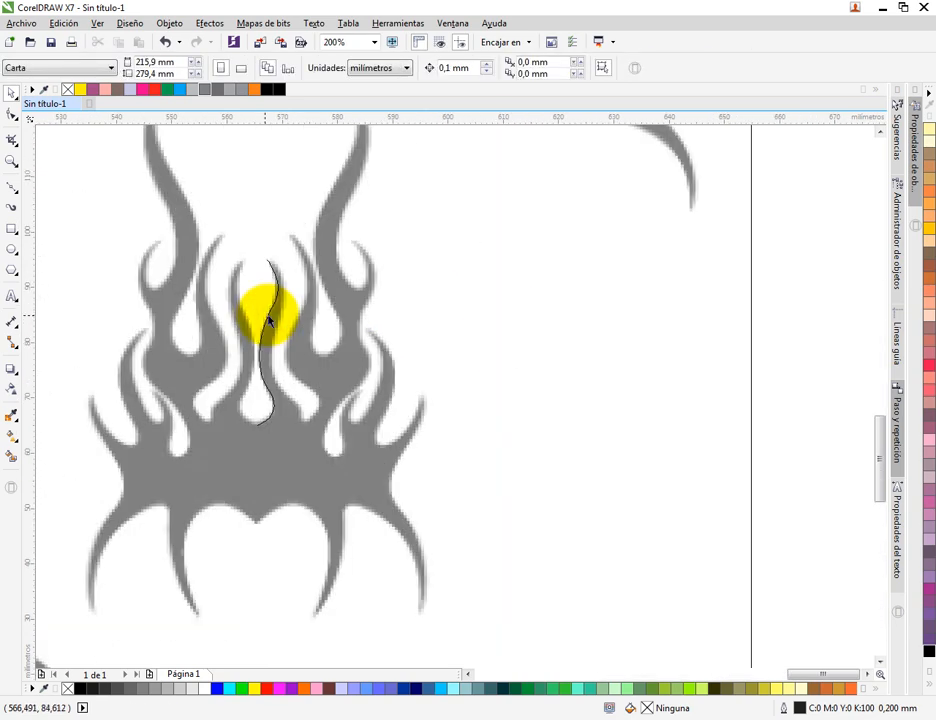
left_click(265, 313)
scroll(262, 300, "up", 1)
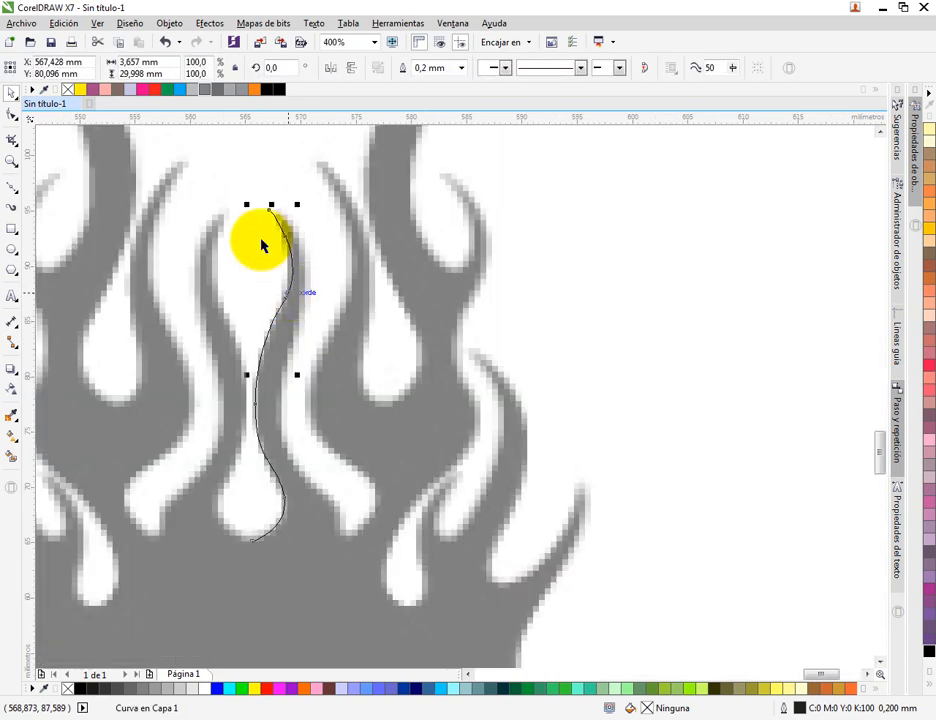
left_click(10, 188)
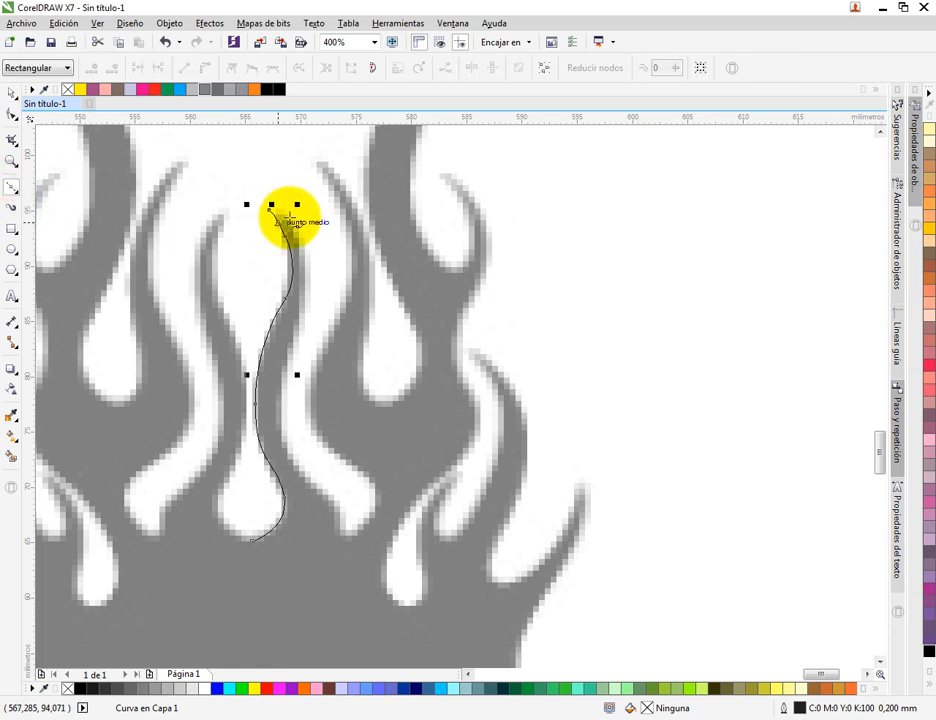
scroll(288, 217, "up", 1)
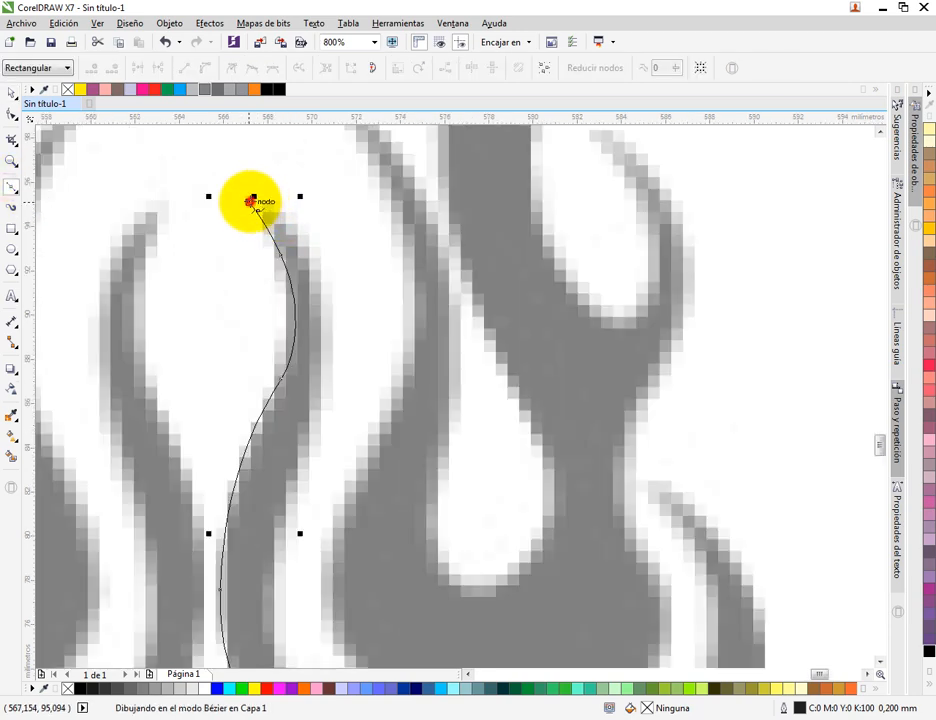
left_click(251, 201)
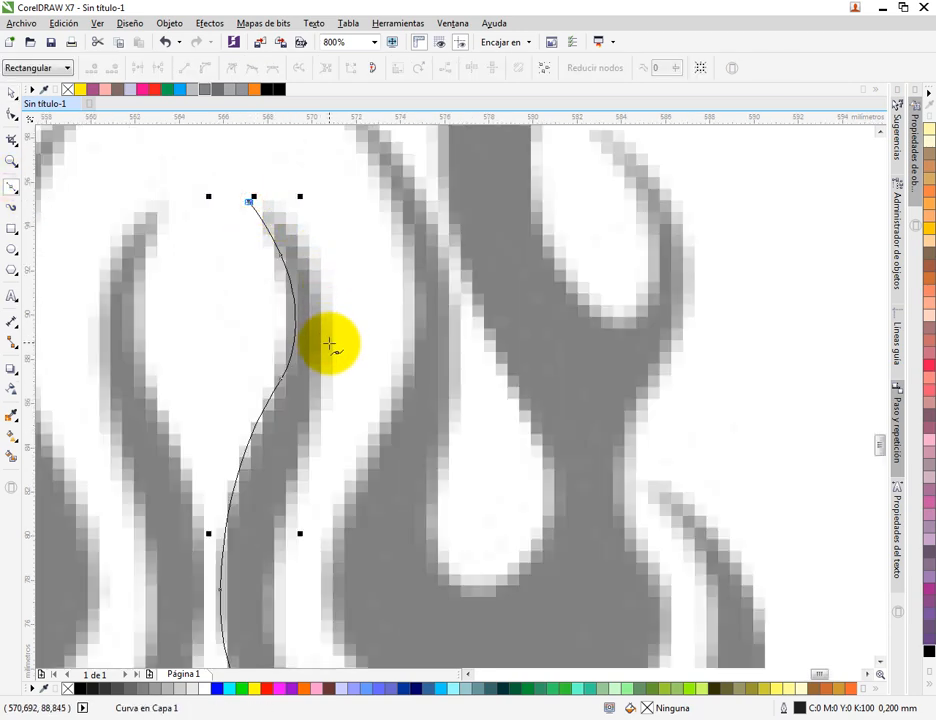
left_click_drag(328, 346, 328, 449)
Continue the Bézier curve down the small central flame's outer edge towards the base of the adjoining gap
left_click_drag(318, 476, 330, 316)
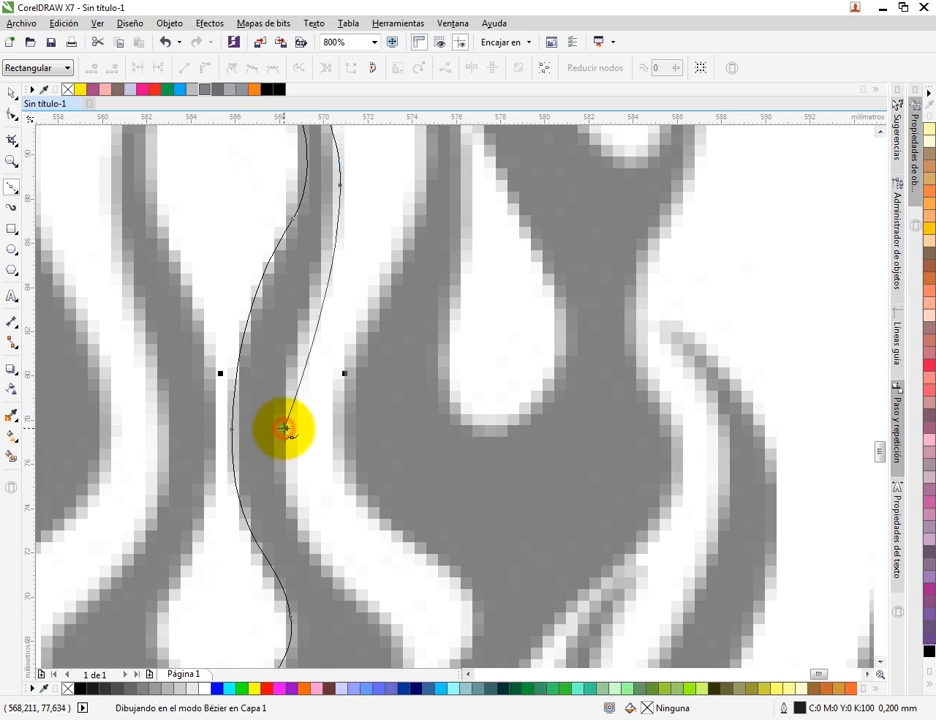
left_click_drag(284, 428, 287, 531)
left_click_drag(387, 522, 395, 334)
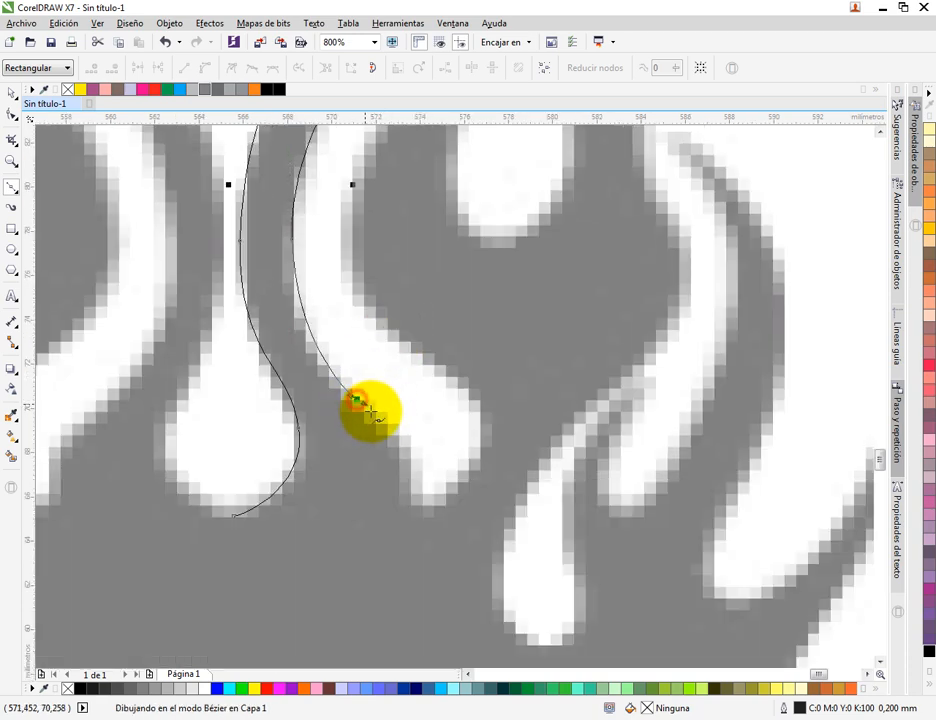
left_click_drag(374, 414, 376, 415)
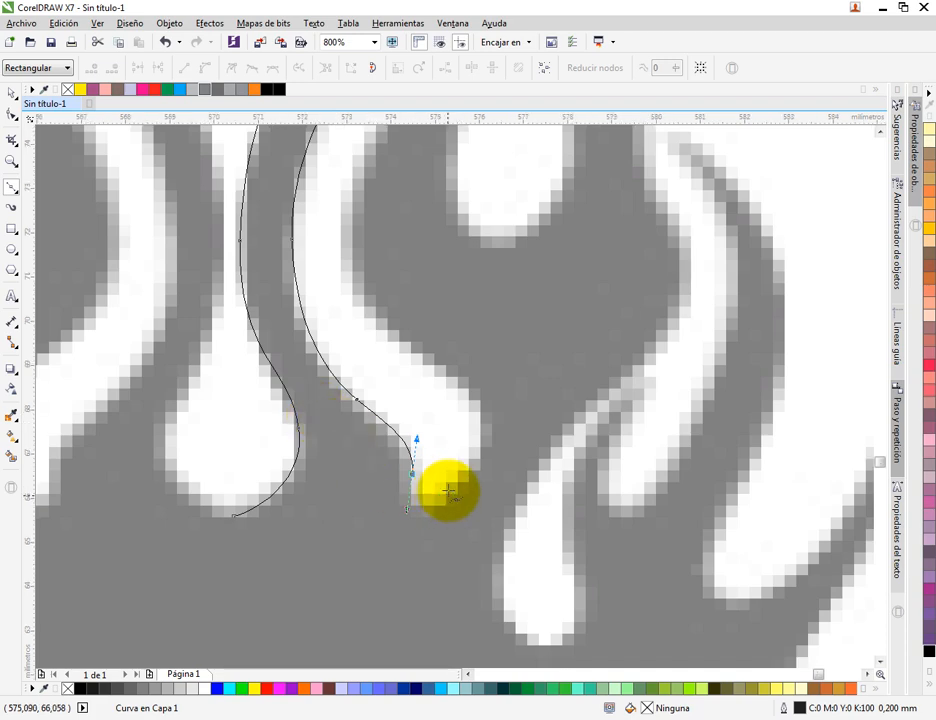
Trace the rounded bottom of the gap between the first and second flames and start up its far side
scroll(449, 495, "up", 1)
left_click_drag(447, 496, 488, 463)
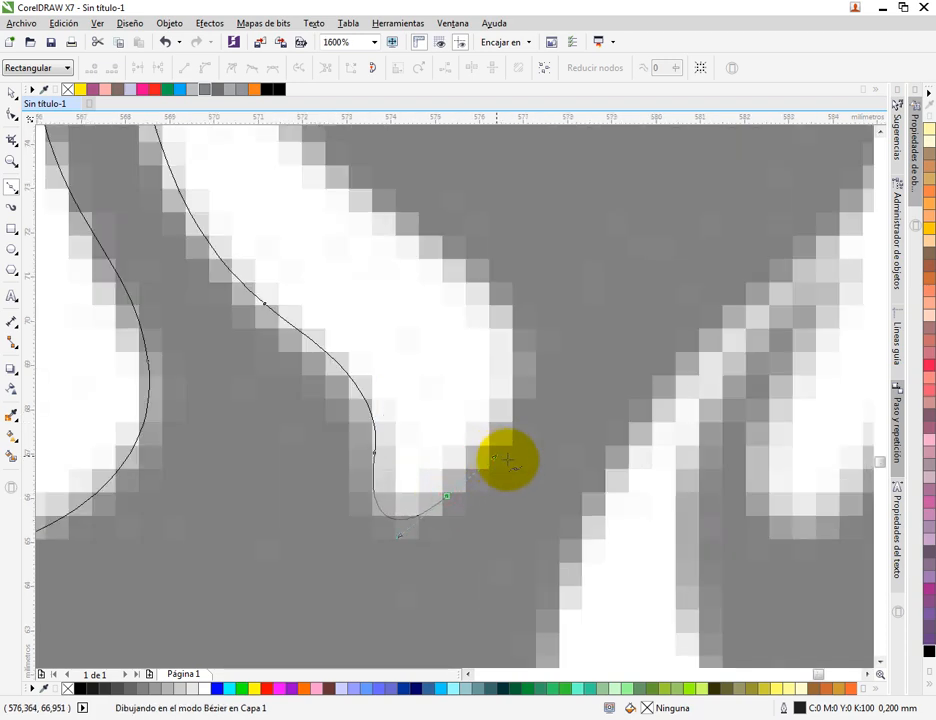
left_click_drag(461, 261, 361, 198)
scroll(427, 510, "down", 2)
scroll(416, 450, "up", 2)
scroll(363, 377, "down", 1)
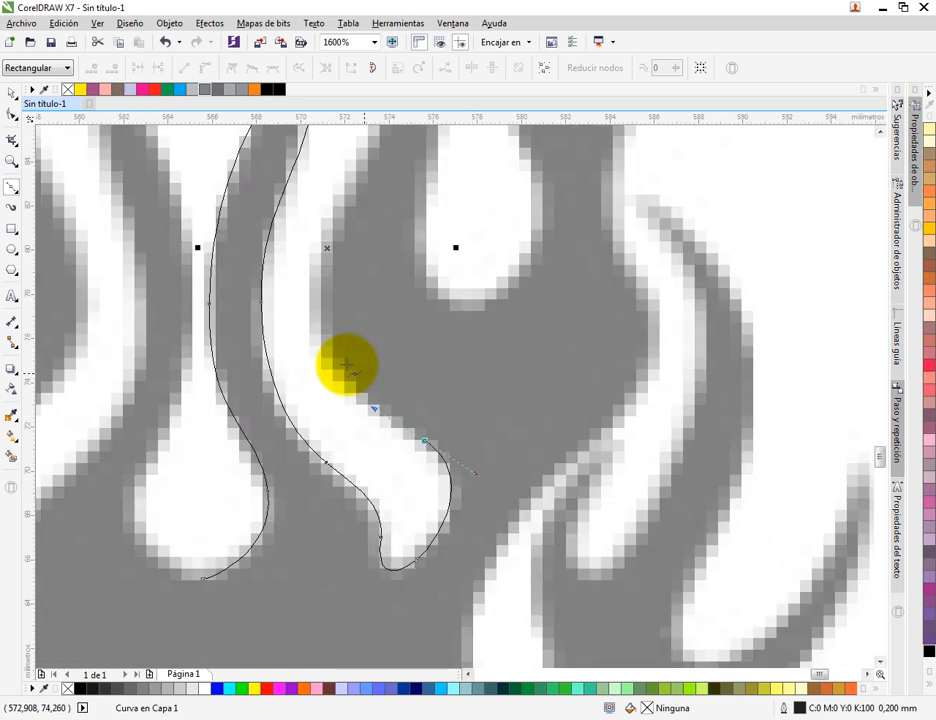
Trace the inner edge of the second flame upward and place a node at its tip
left_click_drag(315, 268, 315, 193)
scroll(300, 455, "up", 2)
scroll(300, 455, "up", 2)
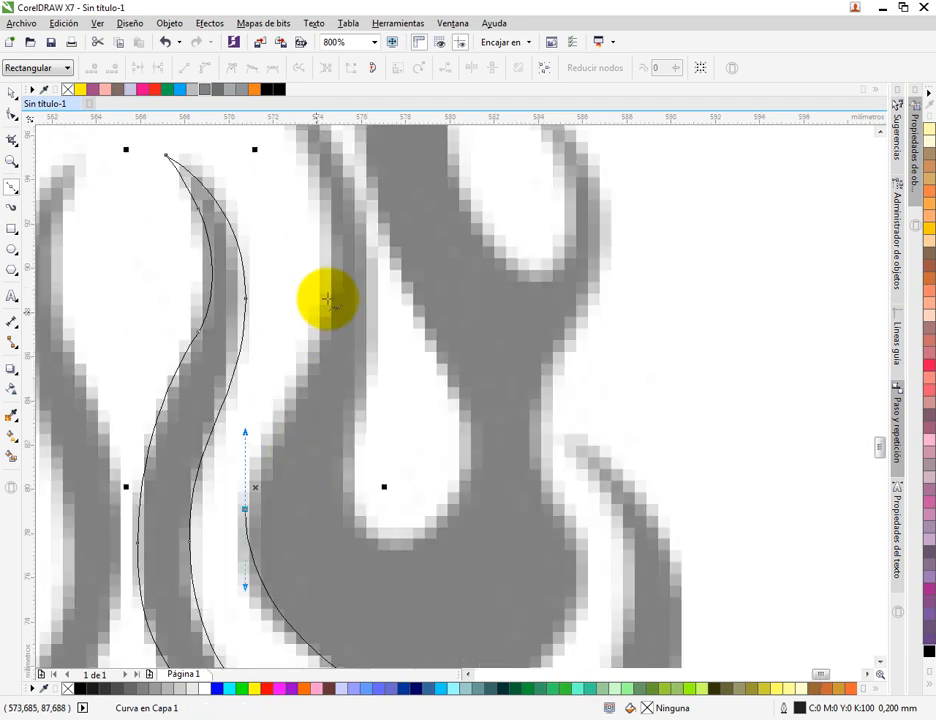
left_click_drag(327, 299, 352, 217)
scroll(338, 288, "up", 2)
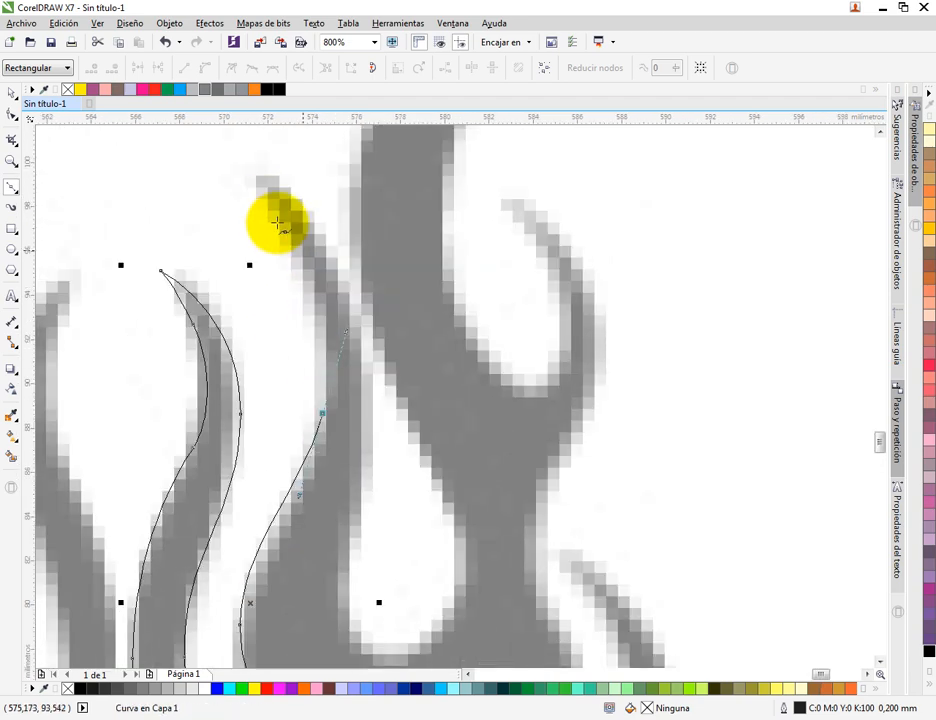
left_click_drag(254, 183, 280, 248)
left_click_drag(310, 328, 314, 231)
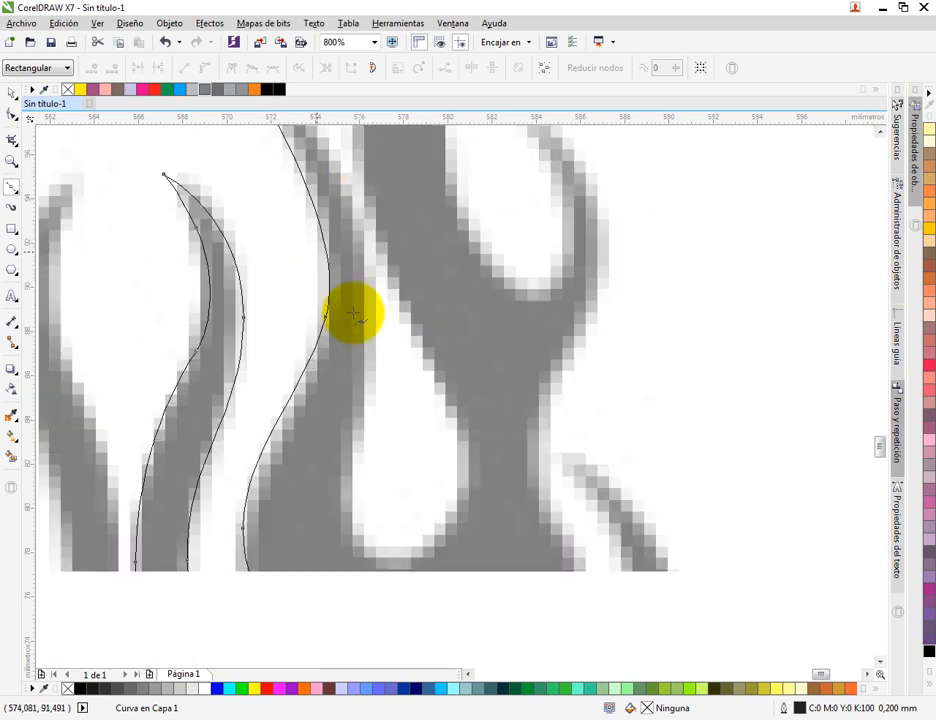
Trace the second flame's outer edge down, around the teardrop gap's bottom and up its right side
scroll(343, 279, "down", 1)
left_click_drag(352, 292, 358, 370)
scroll(356, 377, "up", 1)
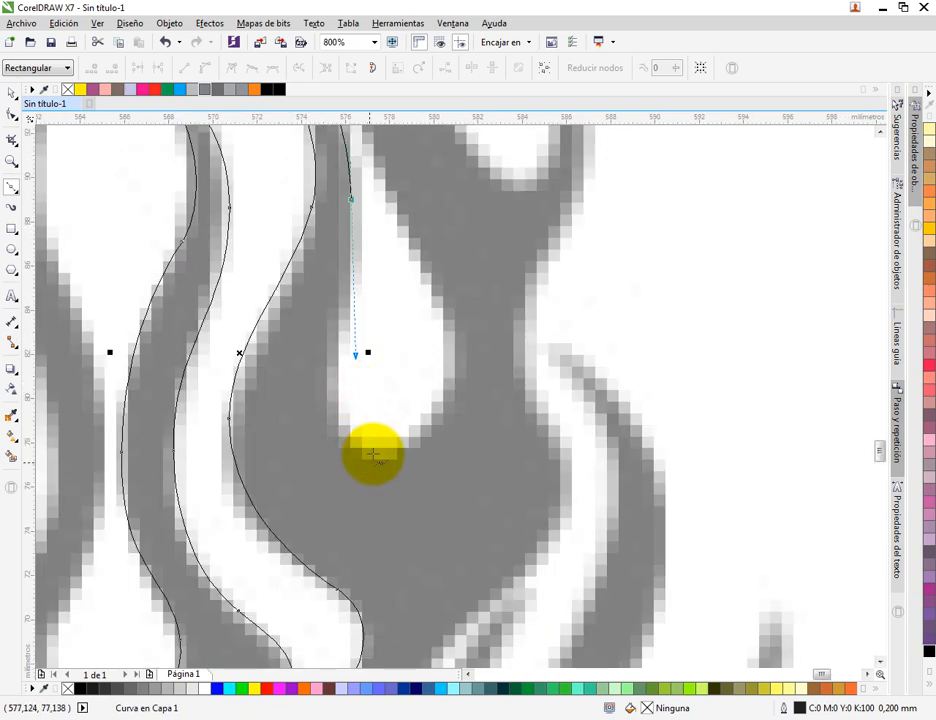
left_click_drag(372, 453, 445, 457)
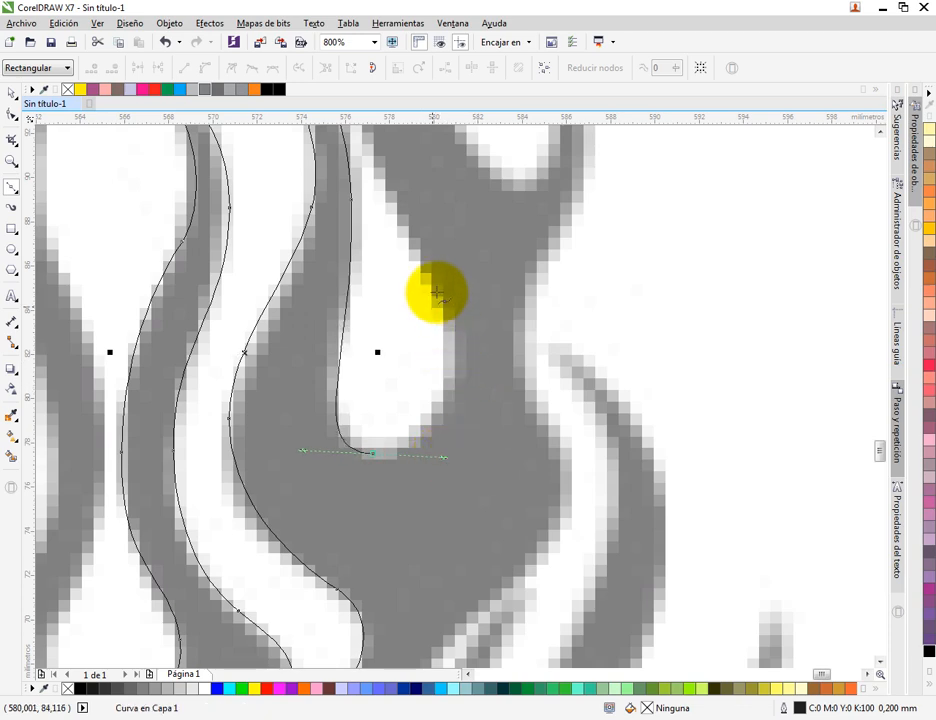
left_click_drag(437, 291, 403, 229)
Trace the inner edge of the tall flame upward with curved segments to just below its tip
left_click_drag(418, 203, 393, 416)
left_click_drag(311, 248, 303, 353)
left_click_drag(311, 306, 313, 196)
left_click_drag(388, 241, 262, 483)
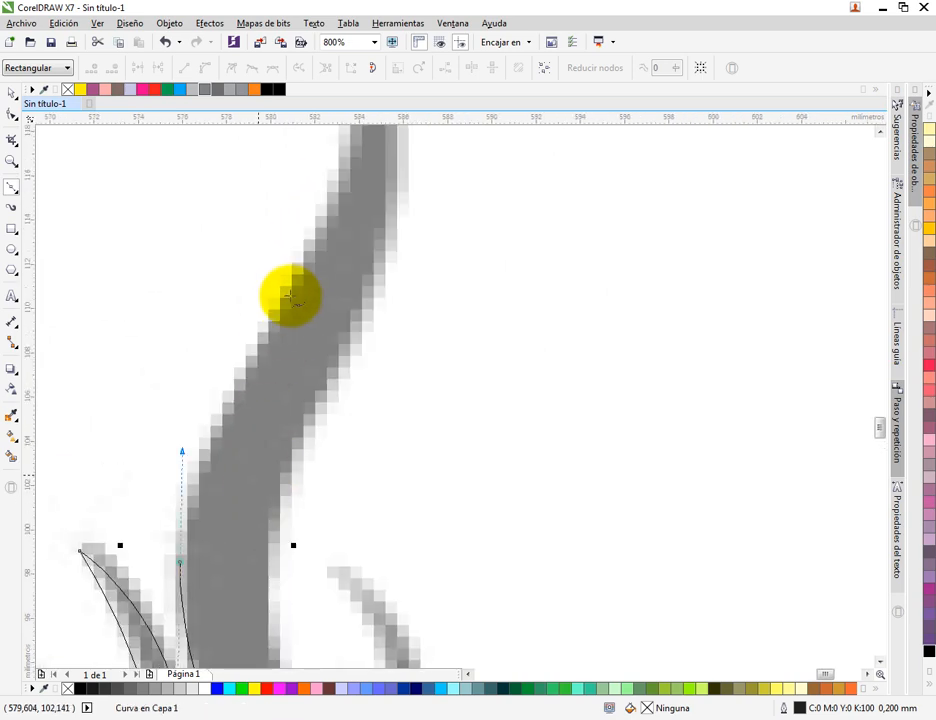
scroll(297, 292, "down", 1)
left_click_drag(320, 234, 342, 181)
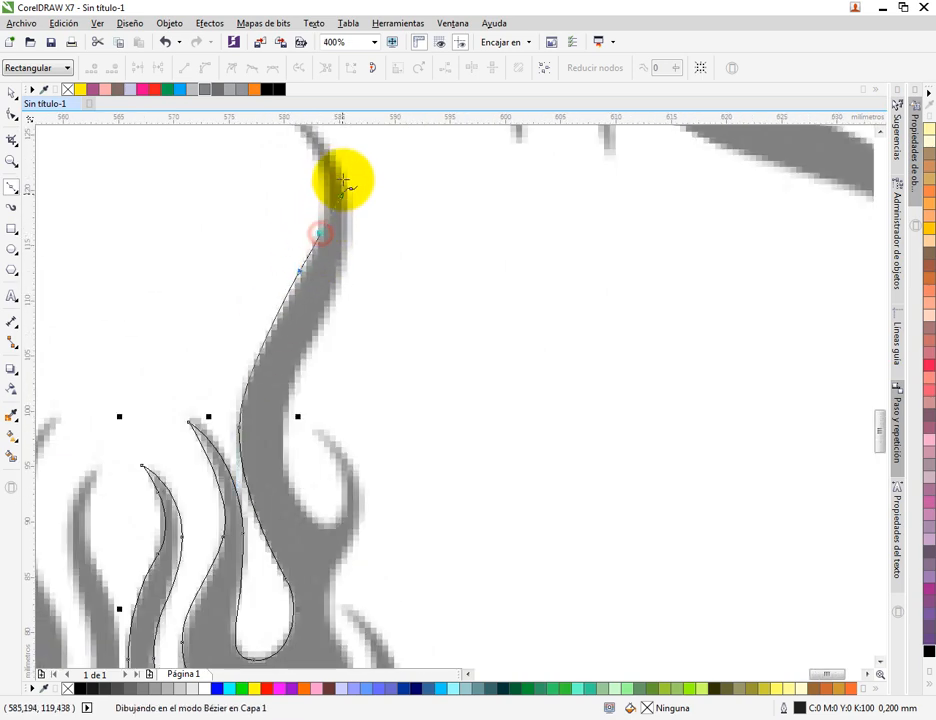
Place a node at the tall flame's tip and trace its outer edge down to the side hollow
scroll(322, 309, "up", 3)
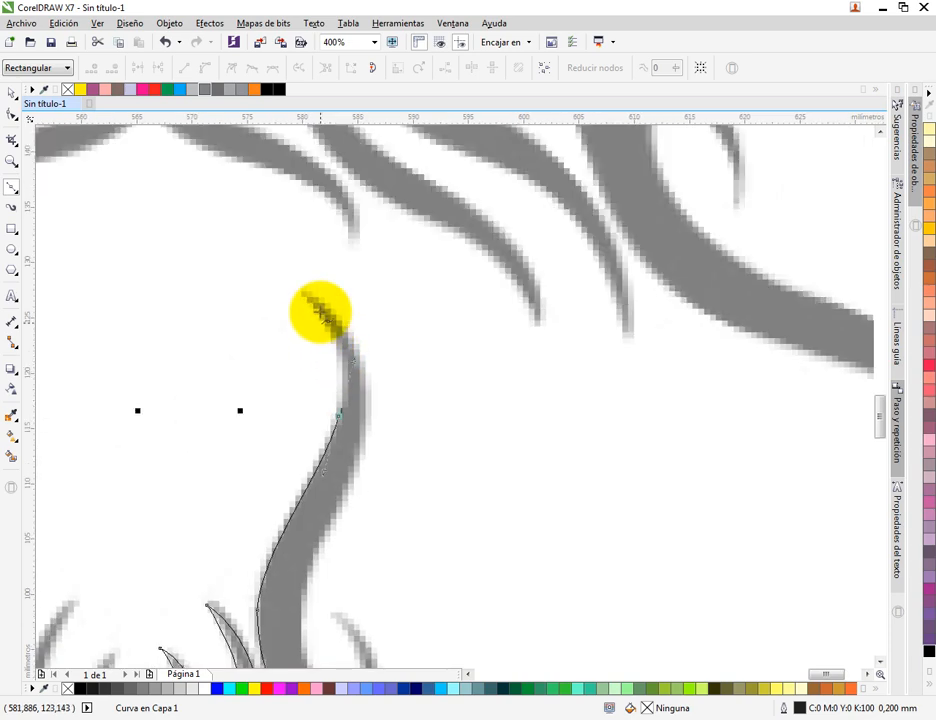
scroll(288, 282, "up", 1)
left_click_drag(289, 287, 356, 413)
scroll(355, 297, "down", 1)
scroll(376, 303, "down", 1)
scroll(378, 302, "up", 1)
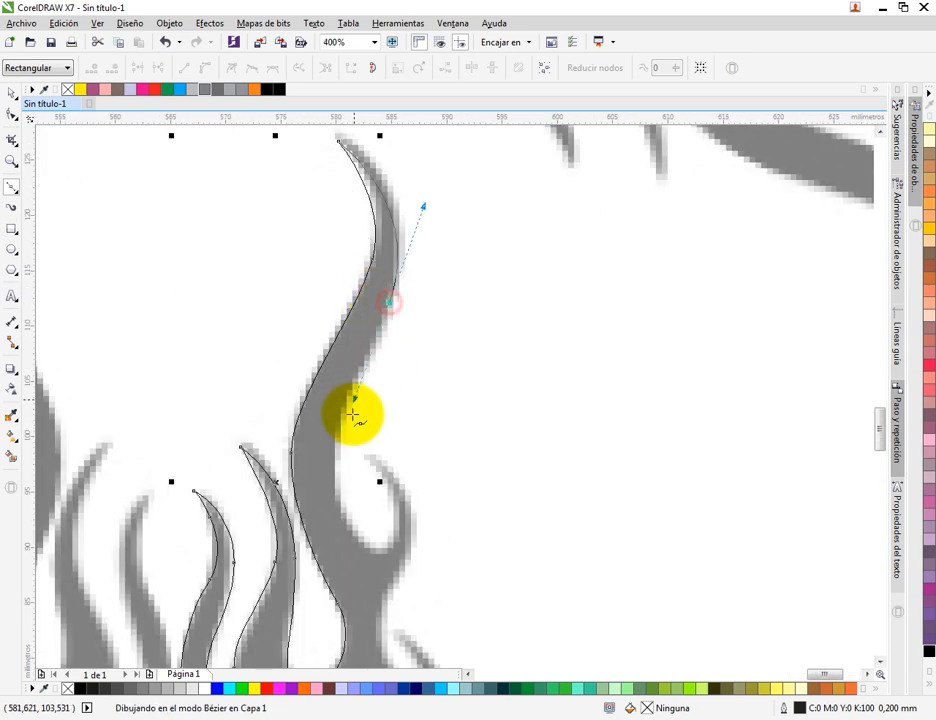
left_click_drag(337, 493, 339, 525)
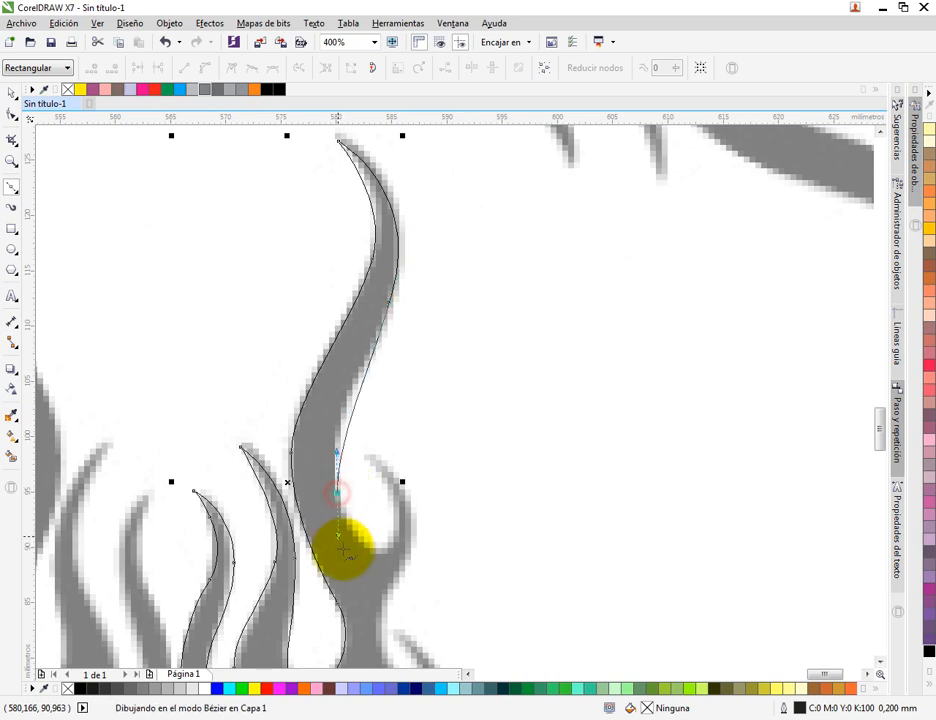
Trace the rounded hollow beside the tall flame and continue up to the tip of the small side flame
left_click_drag(358, 568, 352, 564)
scroll(380, 556, "up", 1)
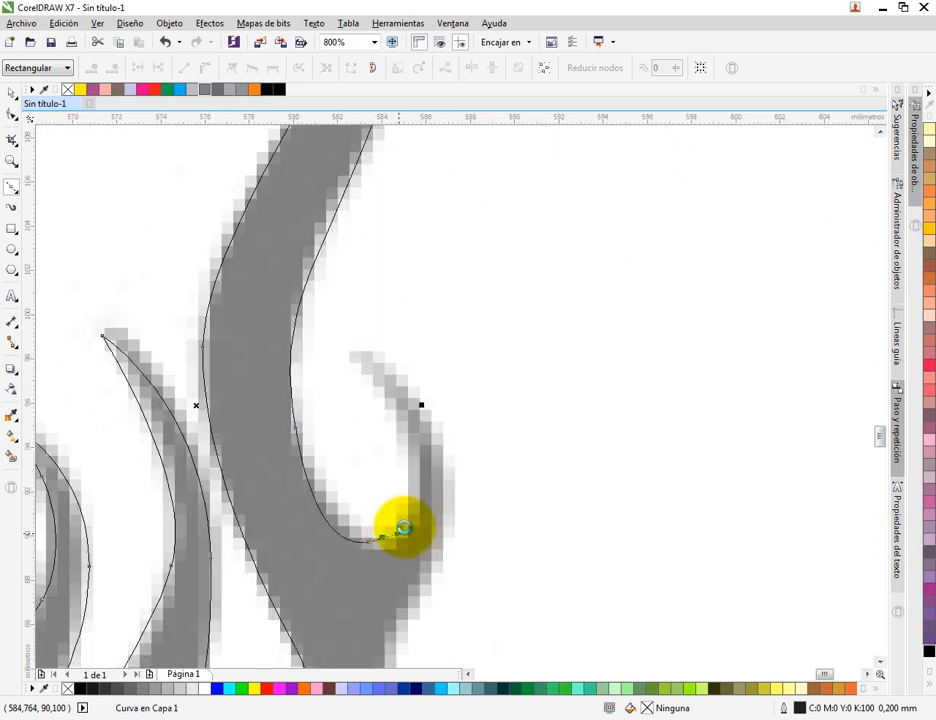
left_click_drag(428, 488, 434, 478)
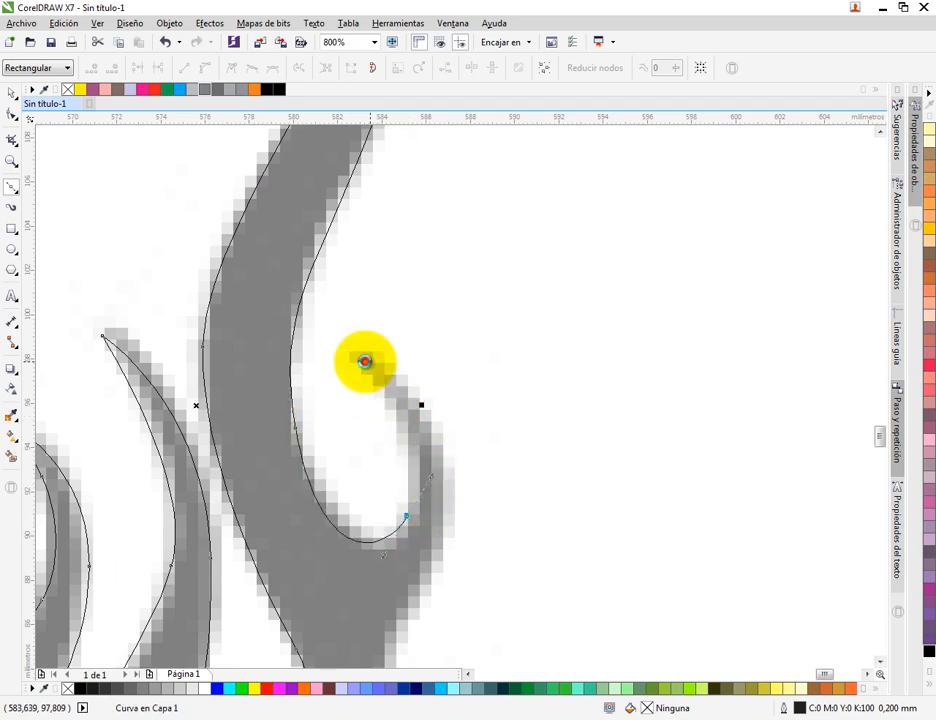
left_click(366, 361)
Trace the small side flame's outer edge down from its tip with a curved segment
left_click_drag(416, 330, 434, 189)
left_click(450, 401)
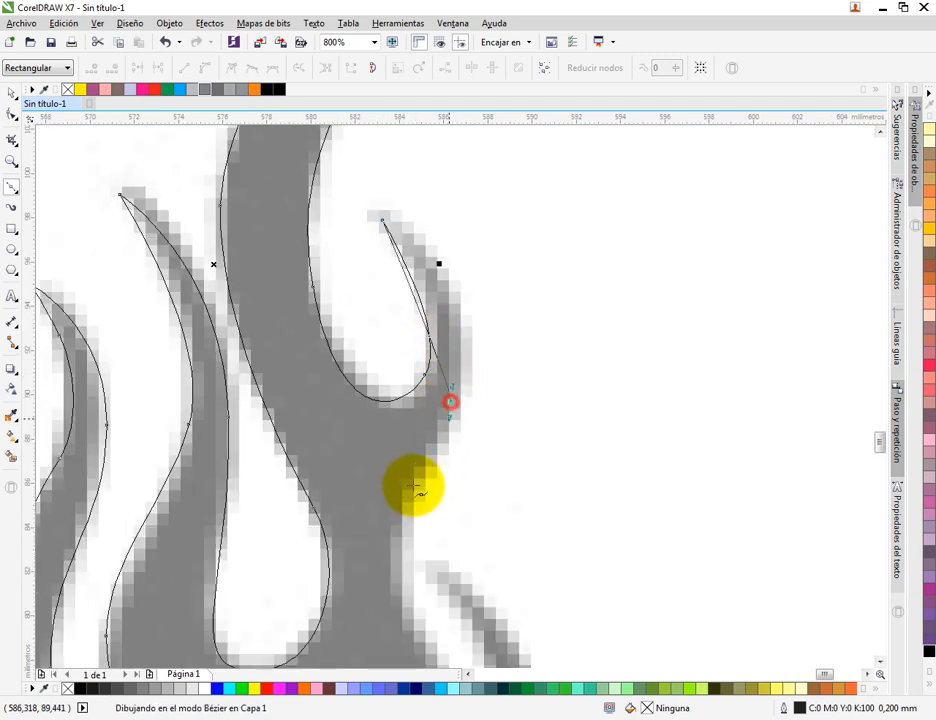
left_click_drag(417, 474, 393, 349)
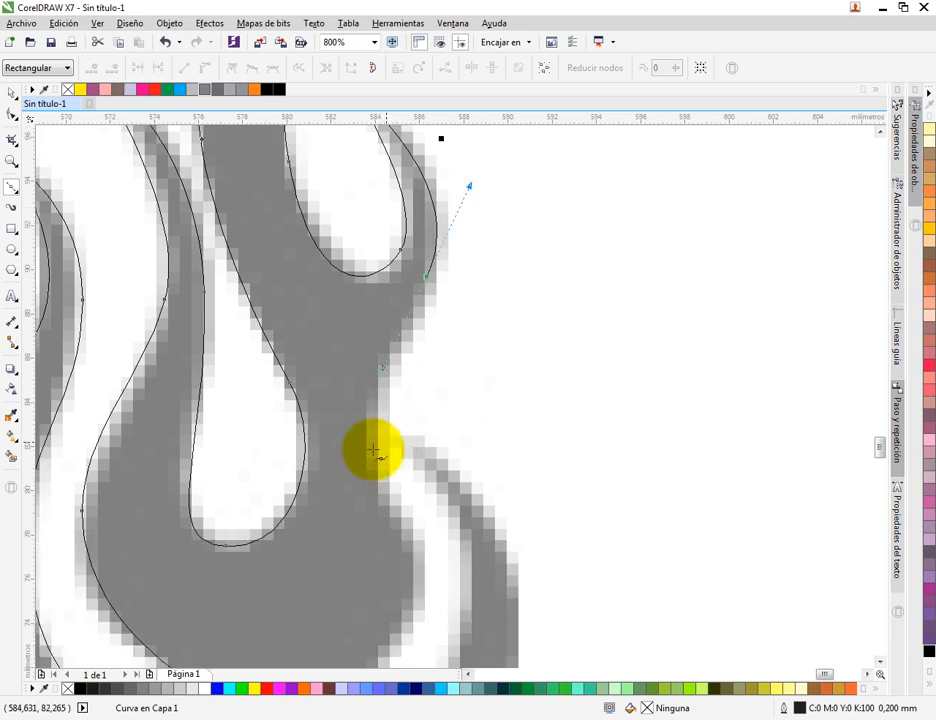
Trace the flame's outer edge through the narrow neck, around the bulge and down into the drop-shaped hollow with curved segments
left_click_drag(374, 461, 434, 332)
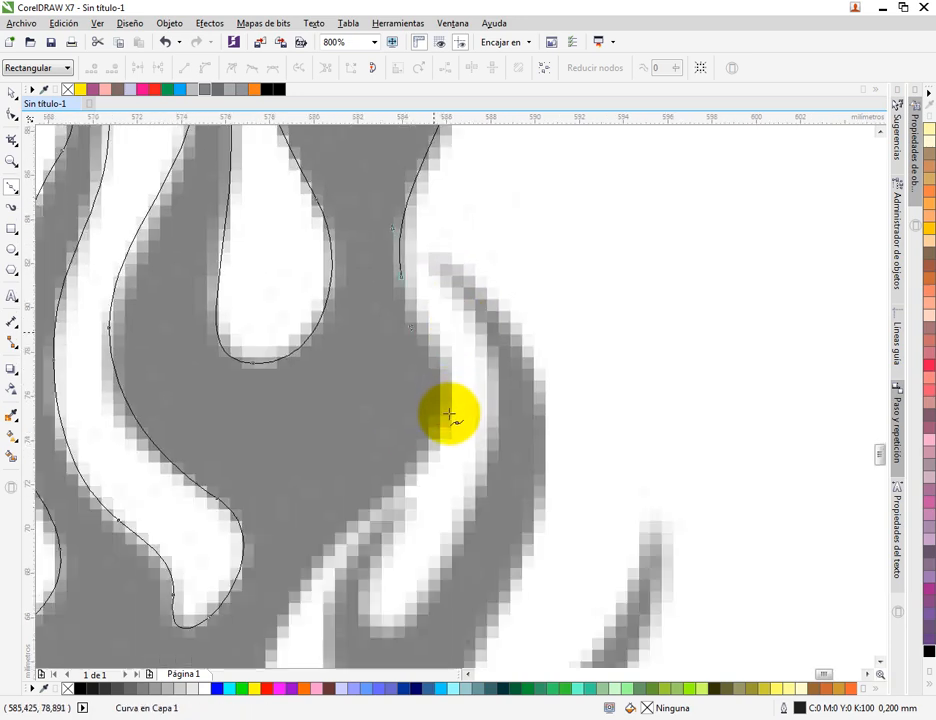
left_click_drag(438, 424, 407, 483)
left_click_drag(395, 468, 437, 310)
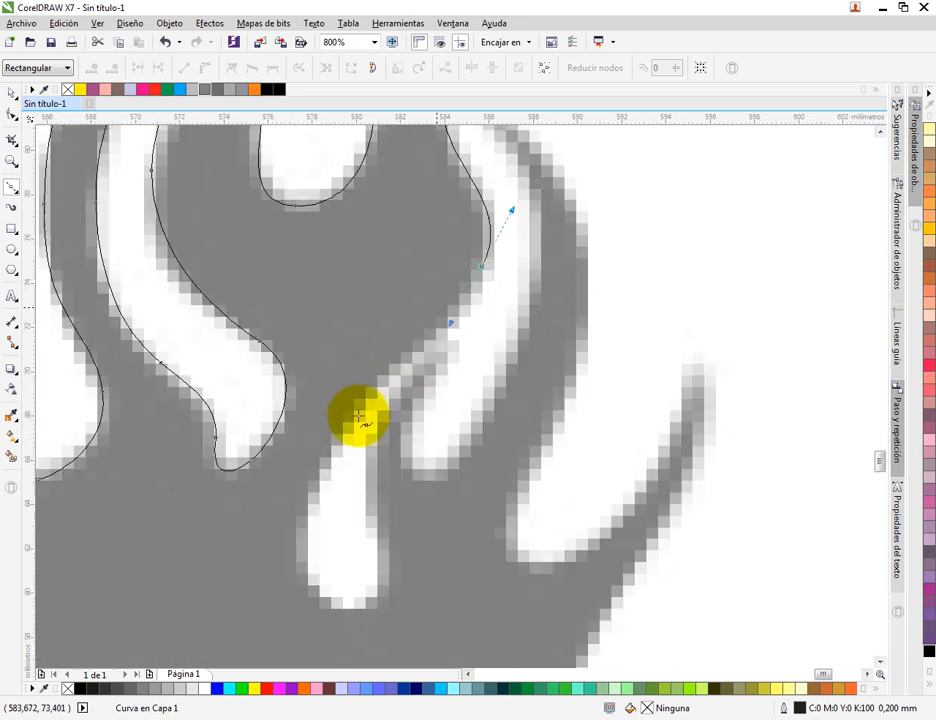
left_click_drag(355, 420, 310, 509)
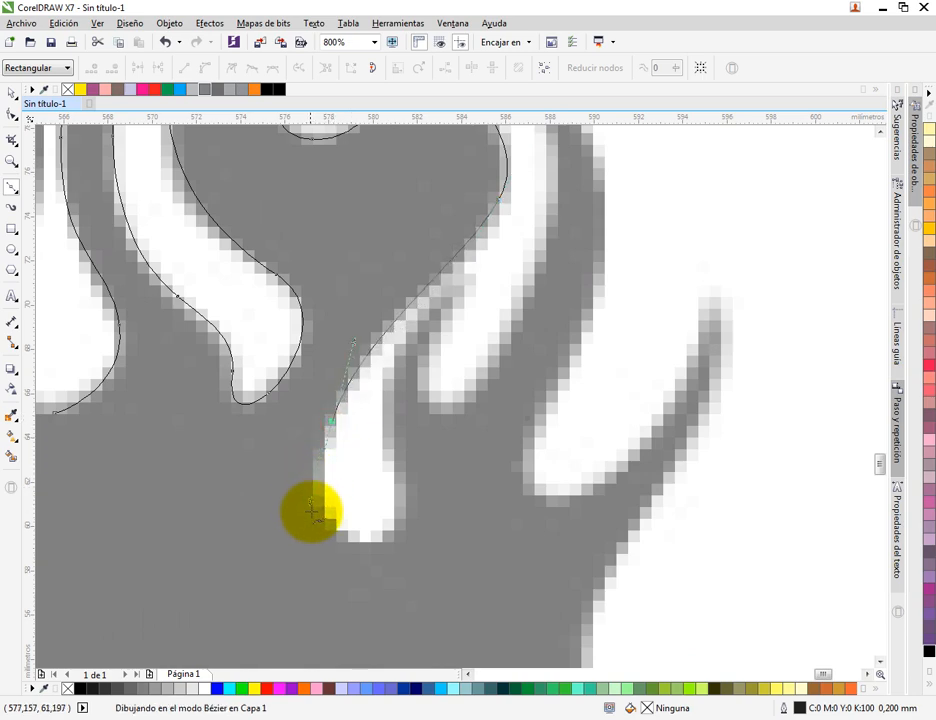
Trace the rounded base of the drop-shaped hollow and its far edge up to the tip of the short inner flame
left_click_drag(378, 537, 403, 516)
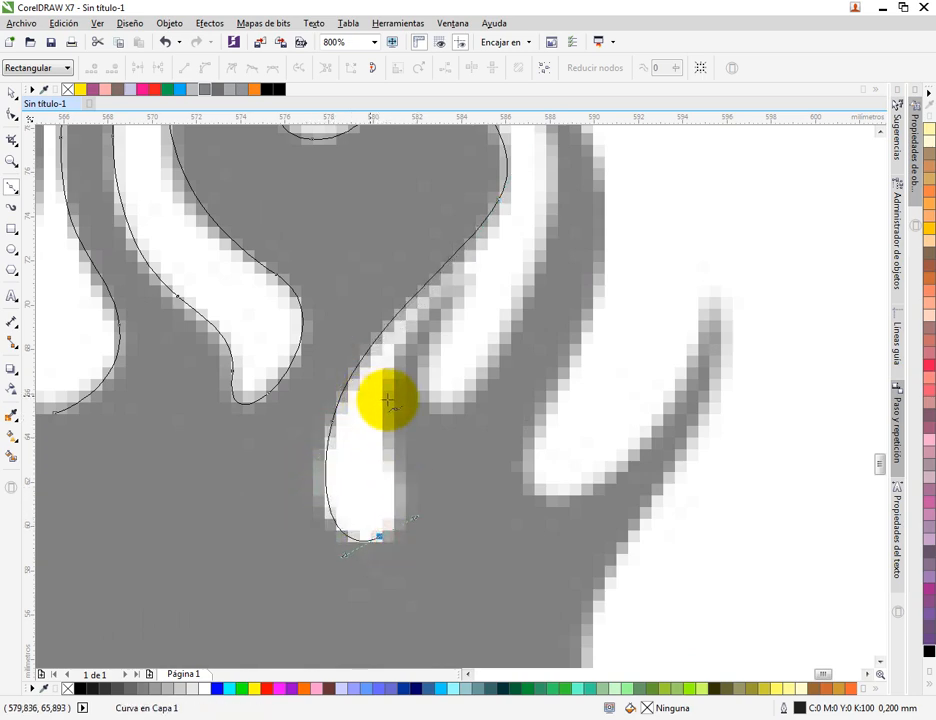
left_click_drag(386, 400, 380, 352)
left_click(463, 288)
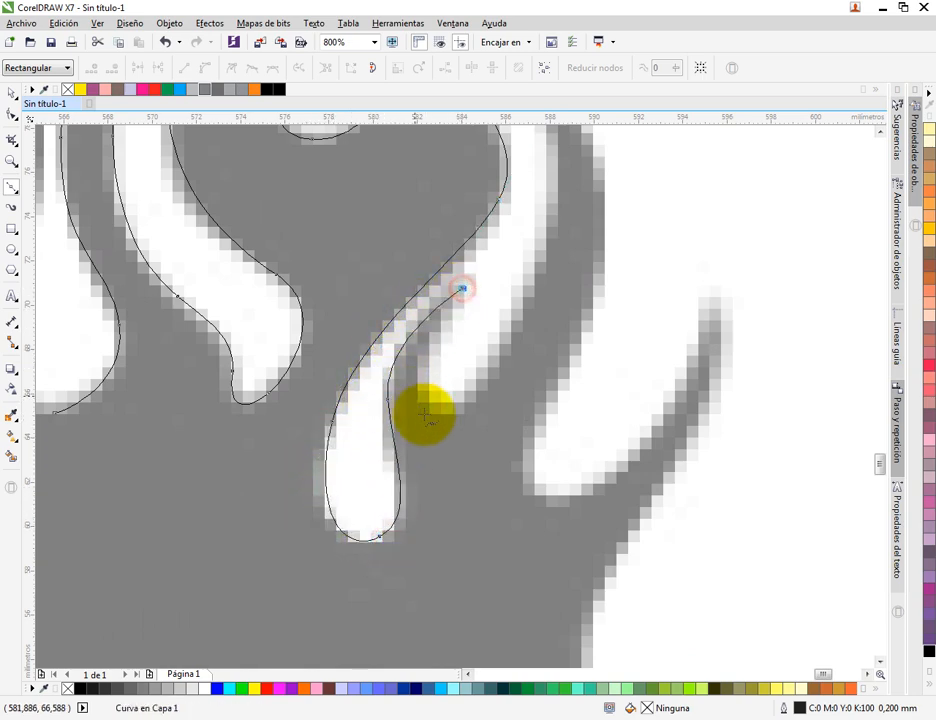
Trace the narrow hollow beside the short inner flame and continue up to the tip of the curved outer flame
left_click_drag(433, 409, 476, 434)
left_click_drag(521, 322, 414, 505)
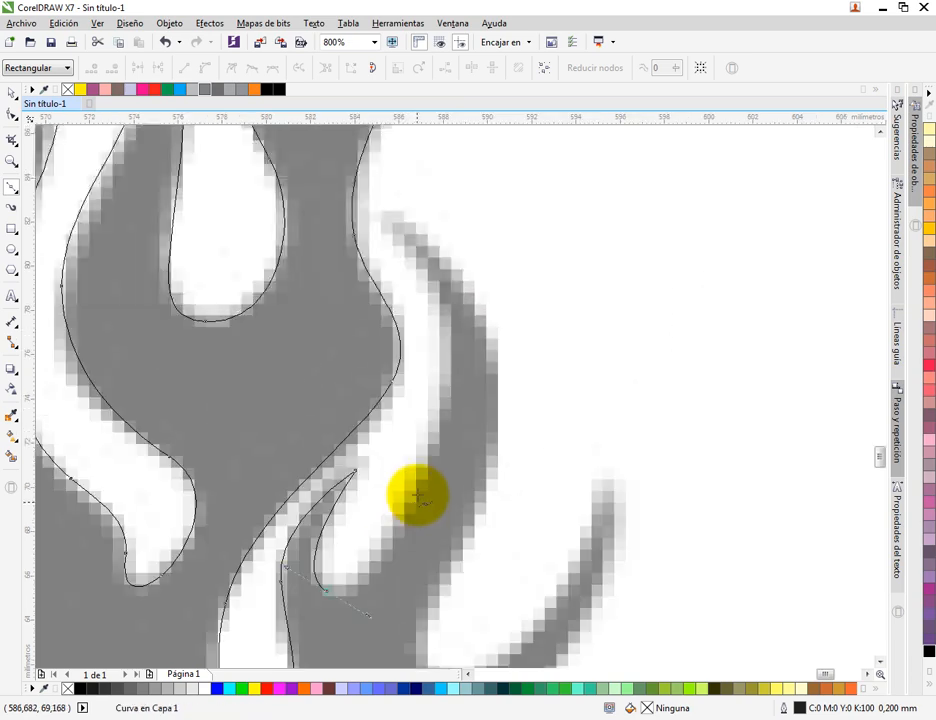
left_click_drag(447, 388, 454, 290)
left_click(391, 222)
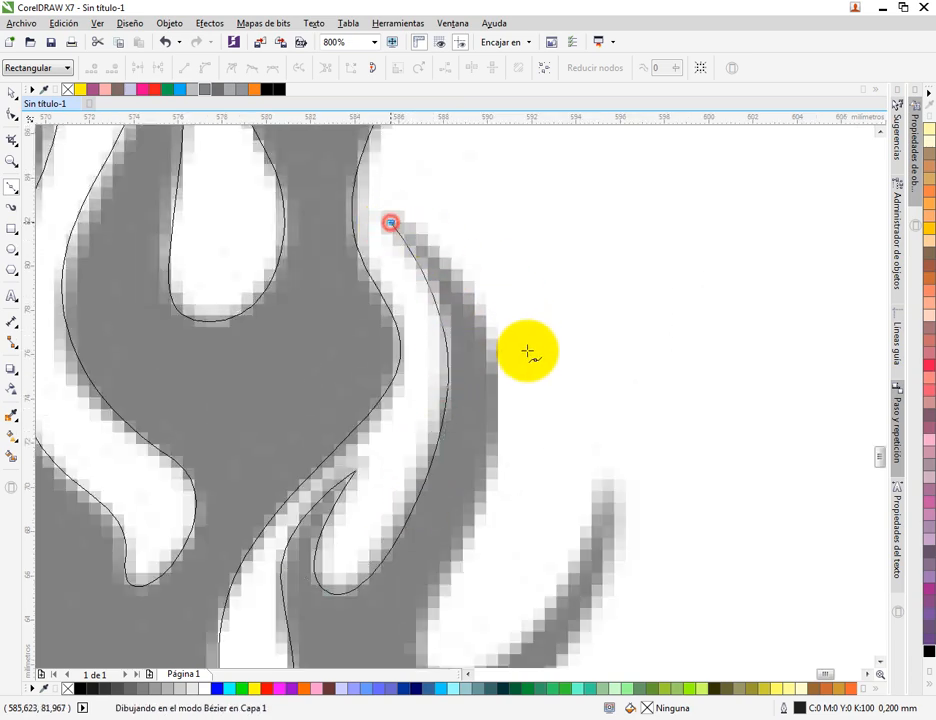
Trace the curved outer flame's outer edge down, round the wide hollow and up to the outermost flame's tip
scroll(505, 280, "down", 2)
left_click_drag(487, 326, 462, 470)
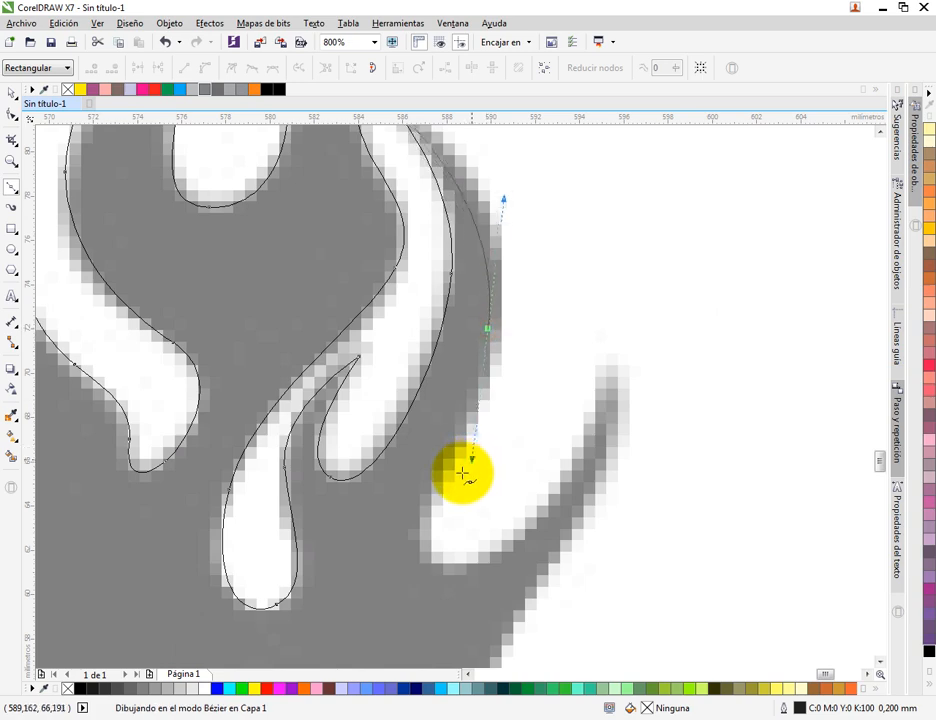
left_click_drag(429, 551, 468, 590)
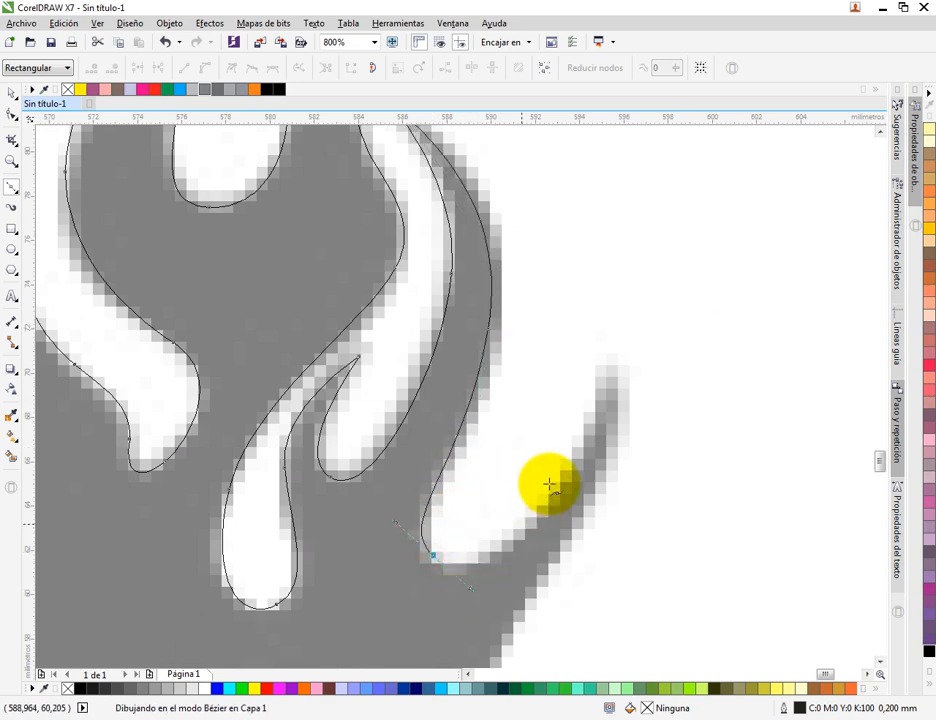
left_click_drag(587, 438, 487, 501)
left_click(607, 318)
Trace the outermost flame's outer edge down through the waist and along the lower outer spike to its tip
scroll(586, 440, "down", 2)
scroll(478, 448, "down", 3)
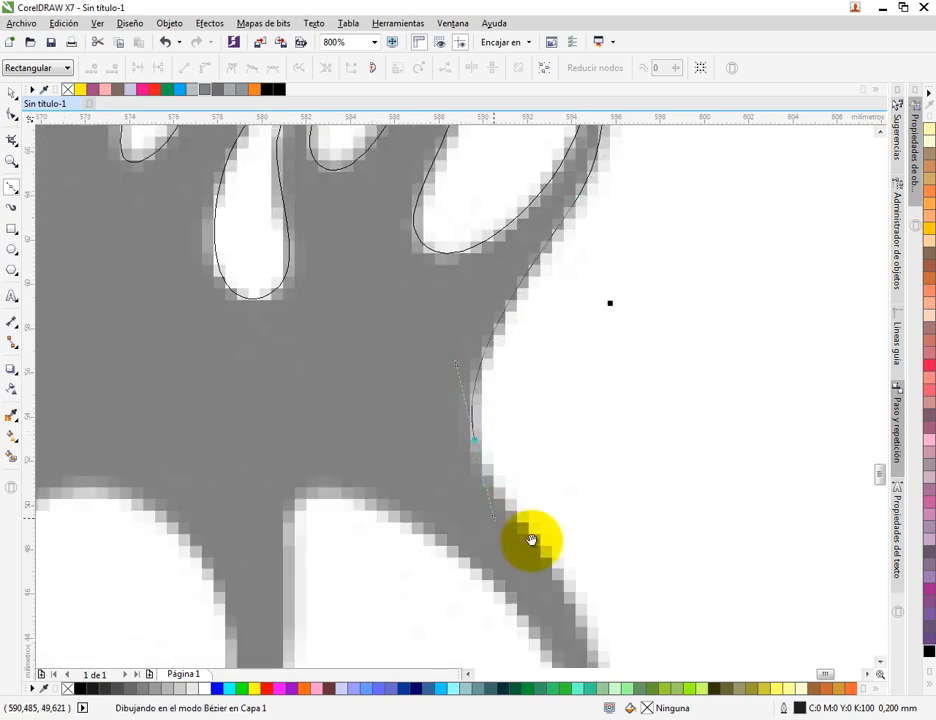
scroll(594, 357, "down", 3)
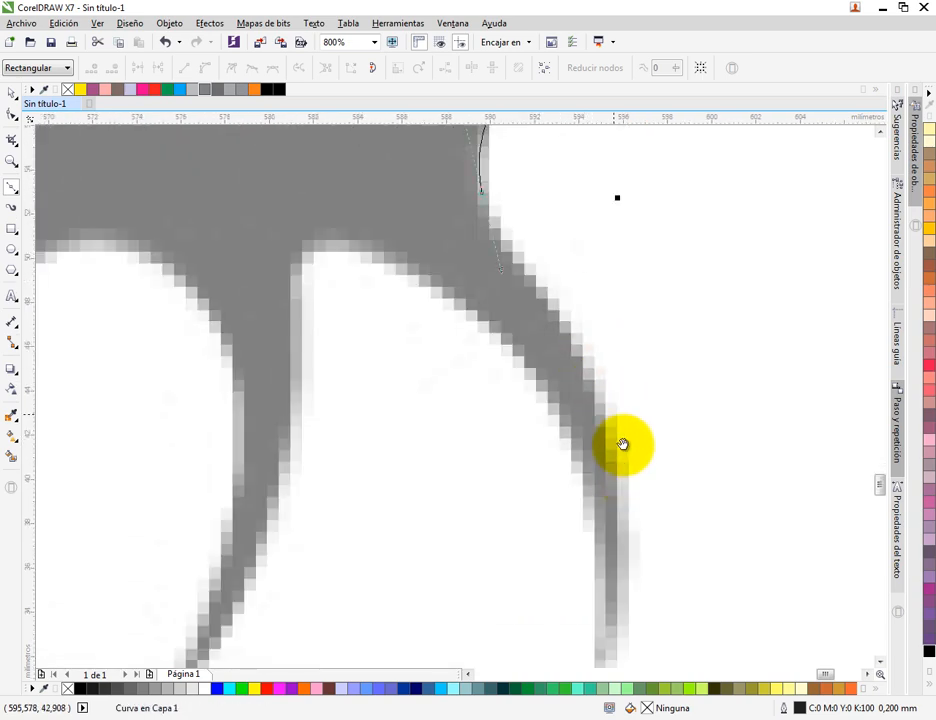
scroll(616, 428, "down", 2)
left_click_drag(613, 418, 600, 586)
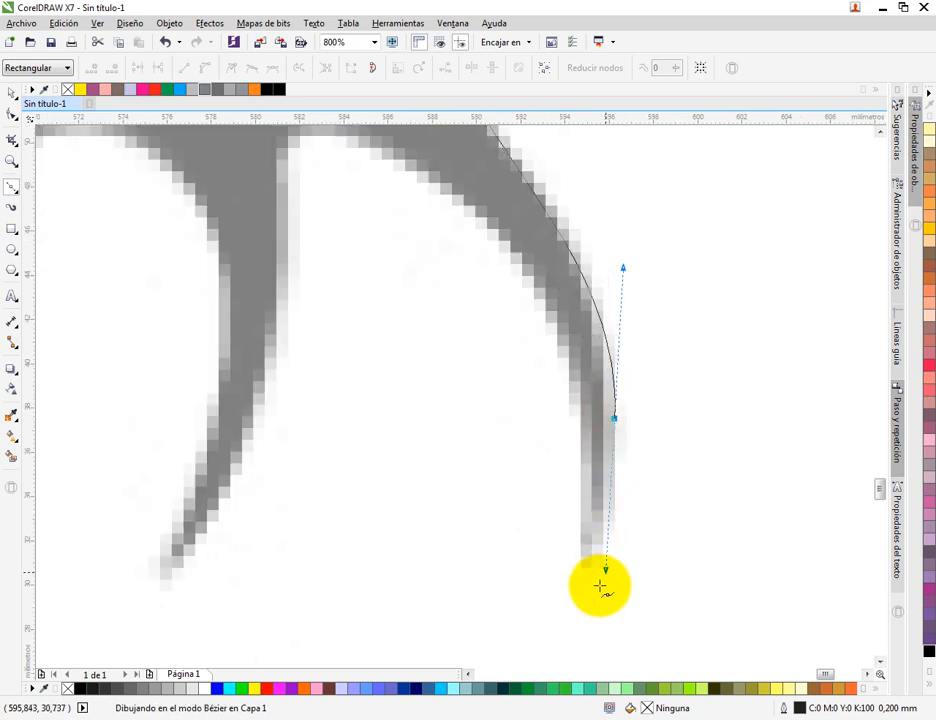
left_click(578, 598)
Trace the outer spike's inner edge, the arch between the spikes and the inner spike's outer edge down to its tip
left_click_drag(512, 255, 418, 160)
left_click_drag(281, 178, 264, 289)
left_click_drag(265, 292, 503, 226)
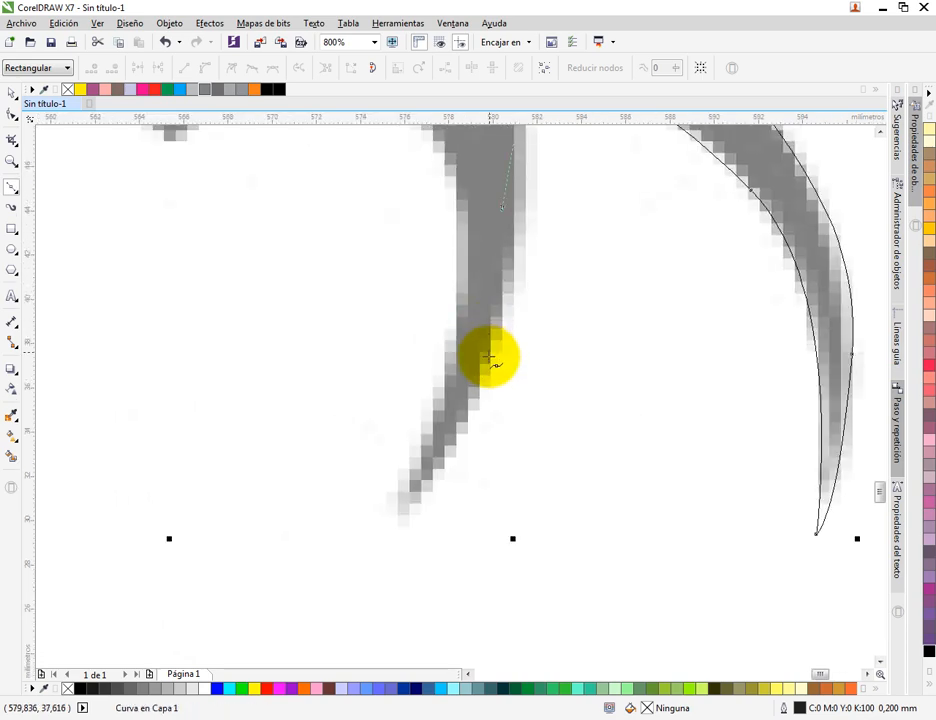
left_click_drag(490, 354, 429, 456)
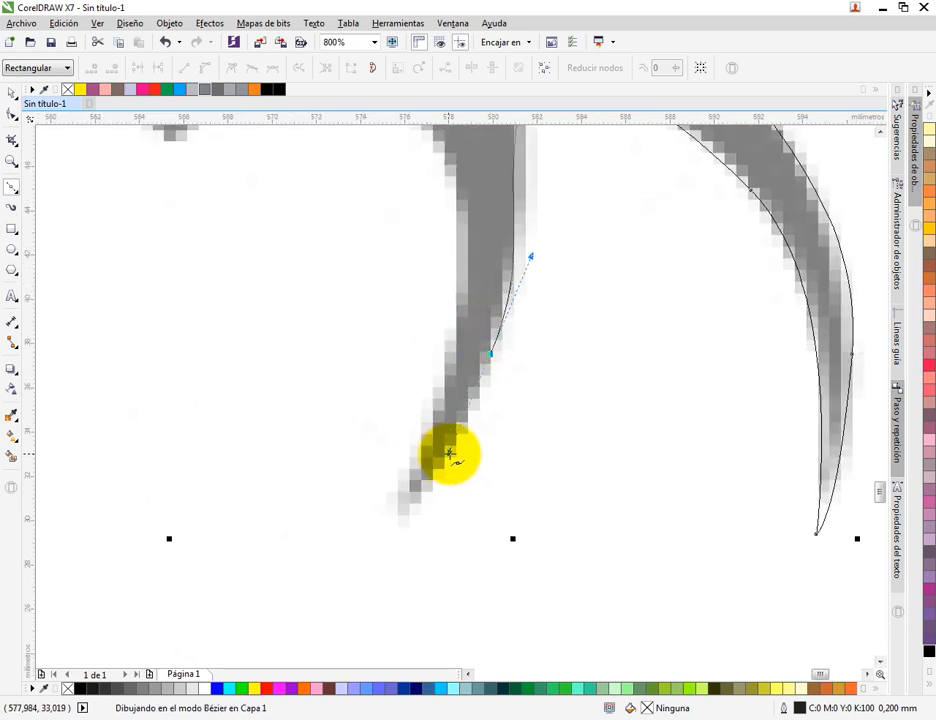
left_click(415, 501)
Trace the inner spike's inner edge upward and the lower arch across to the design's central bottom point
left_click_drag(434, 336, 492, 491)
left_click_drag(503, 315, 455, 224)
left_click_drag(349, 218, 233, 297)
left_click(233, 297)
Close the traced half with straight segments through the grey centre back to its starting node
scroll(363, 303, "down", 2)
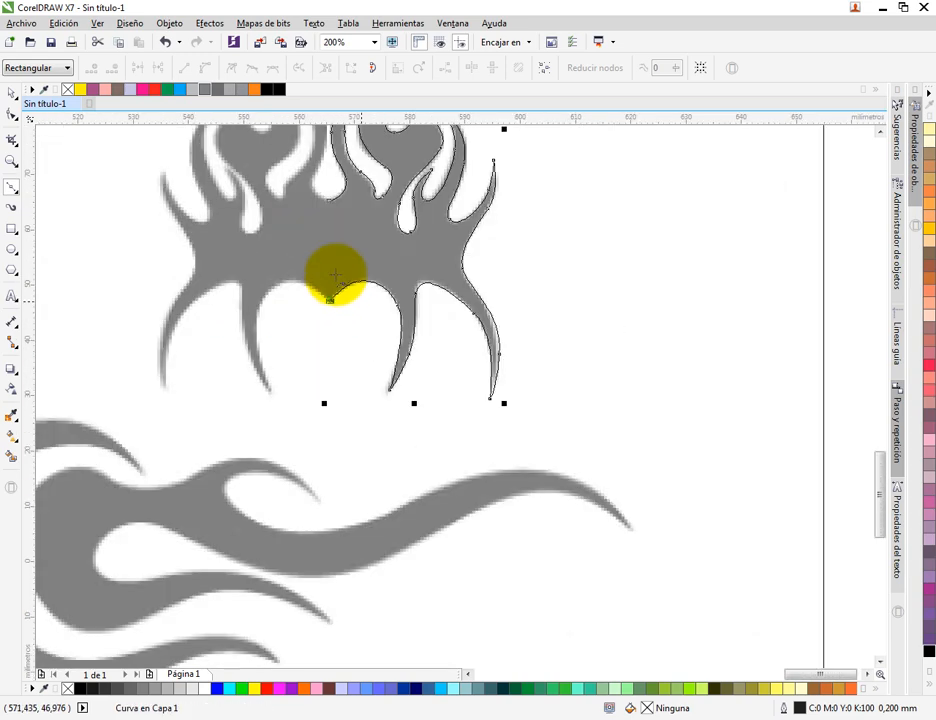
left_click_drag(338, 243, 345, 358)
scroll(334, 321, "up", 1)
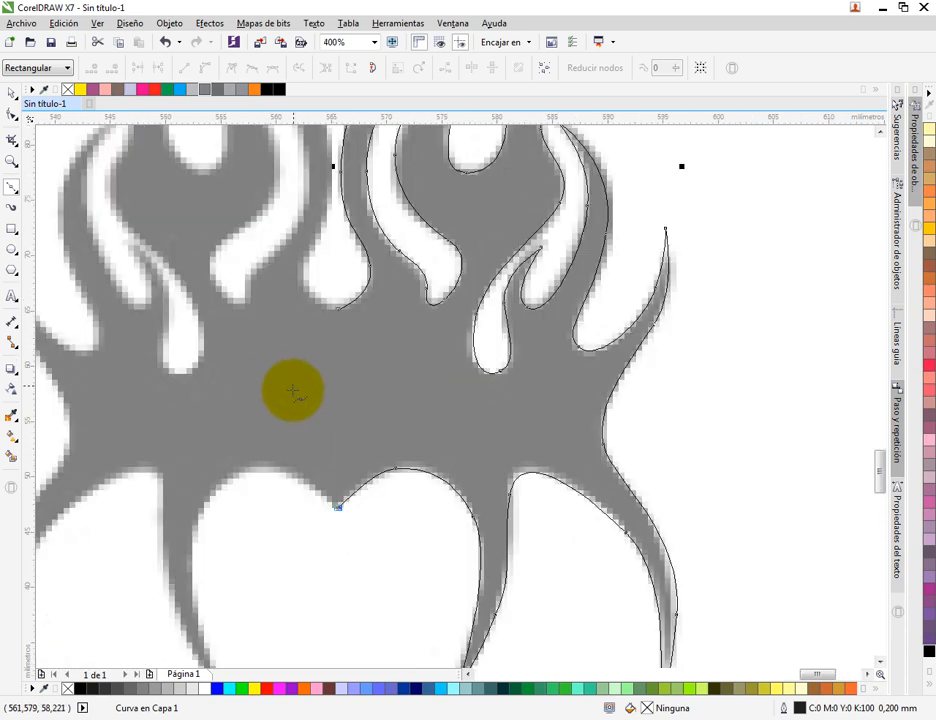
left_click_drag(296, 391, 380, 324)
scroll(345, 335, "down", 1)
scroll(376, 328, "down", 2)
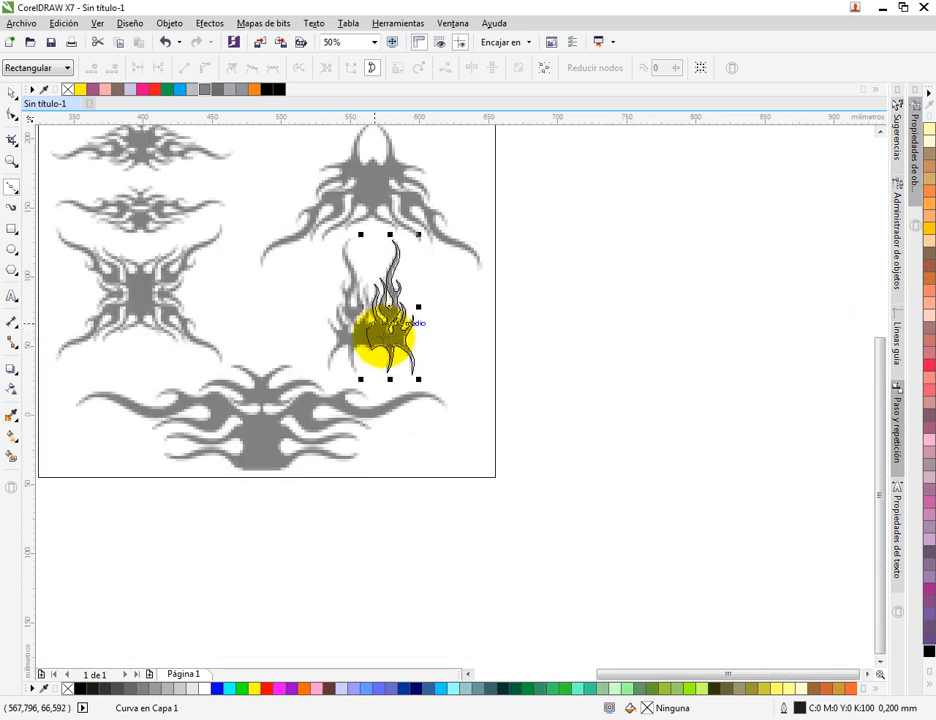
scroll(355, 278, "up", 2)
Place a copy of the traced half to the left of the design and mirror it horizontally
left_click(12, 93)
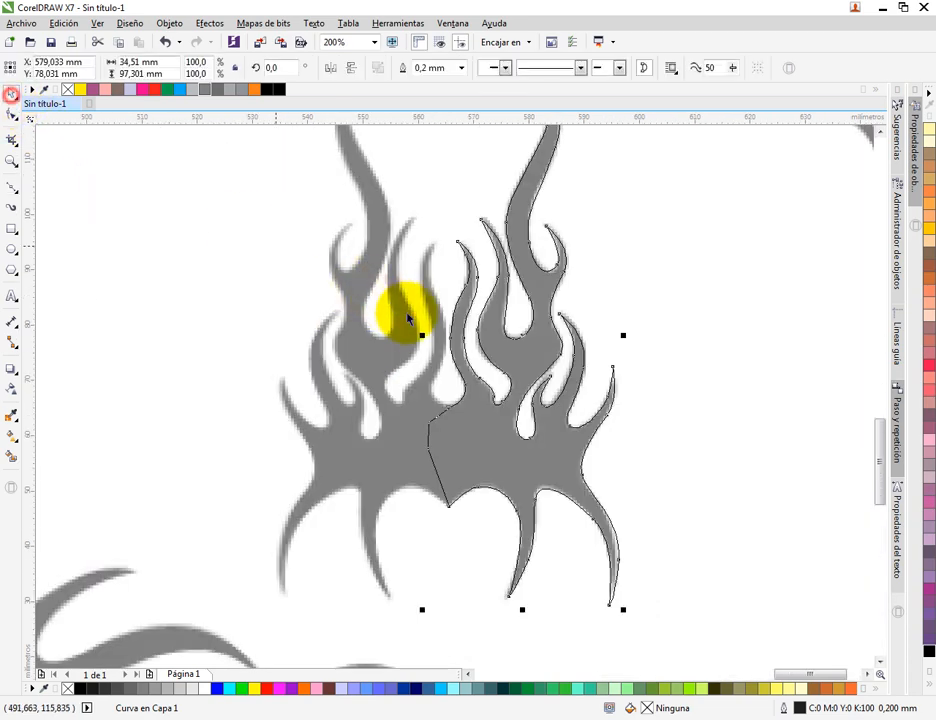
scroll(412, 320, "down", 1)
scroll(451, 330, "up", 1)
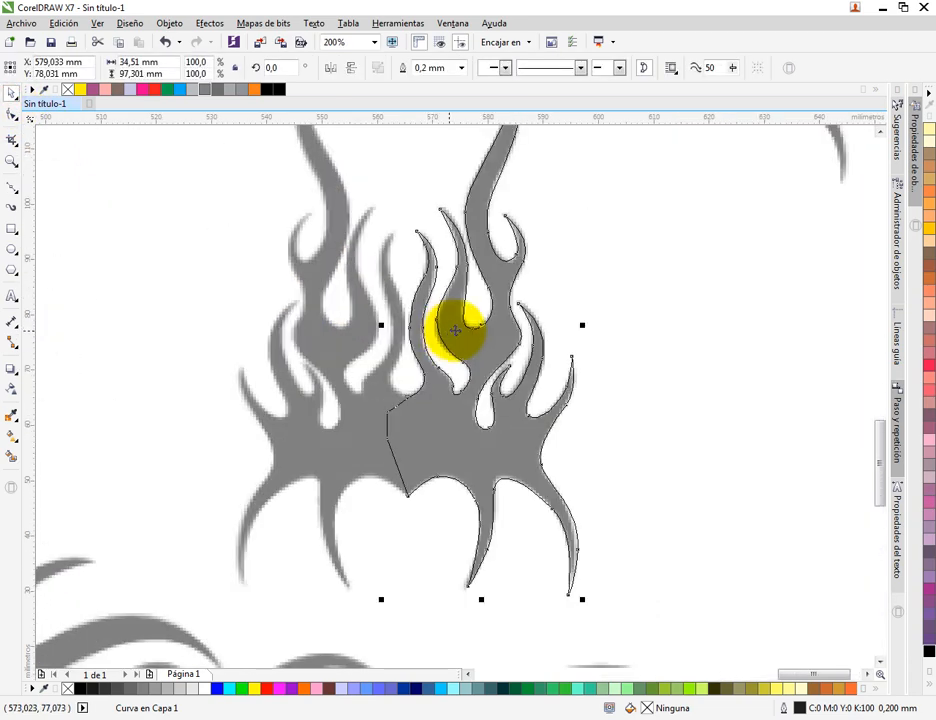
left_click_drag(455, 330, 136, 294)
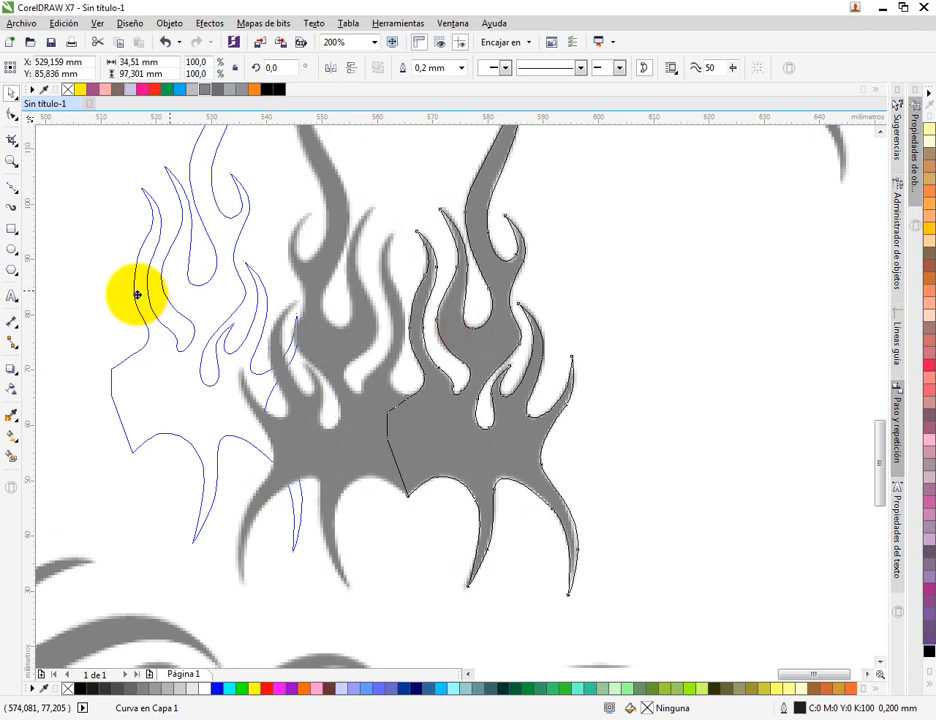
left_click(331, 70)
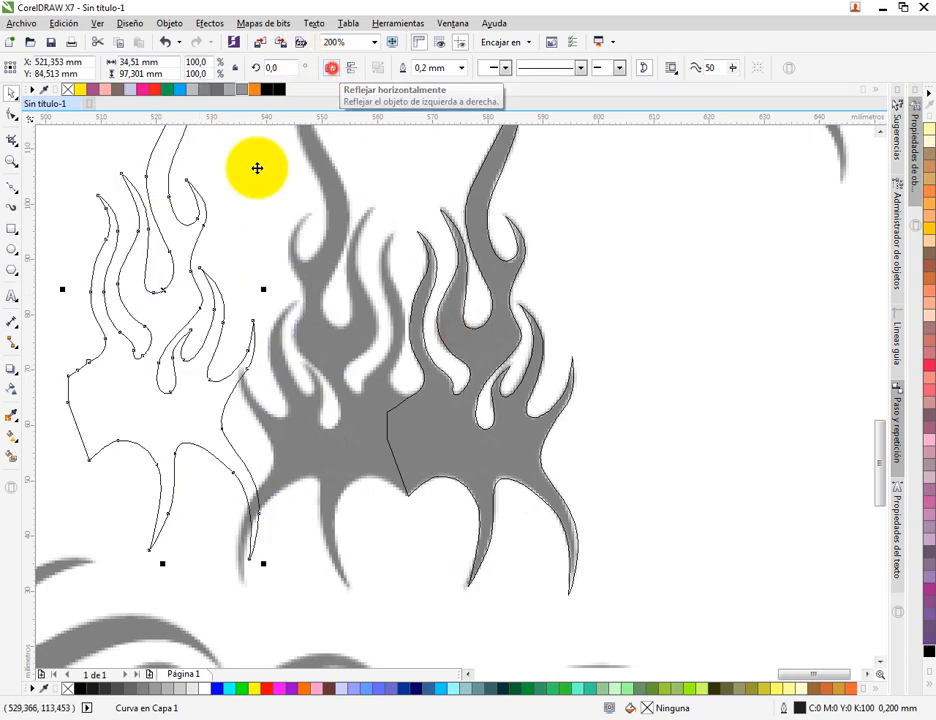
Move the mirrored copy so its central upper node snaps onto the matching node of the original half
left_click_drag(331, 387, 409, 390)
scroll(408, 400, "up", 2)
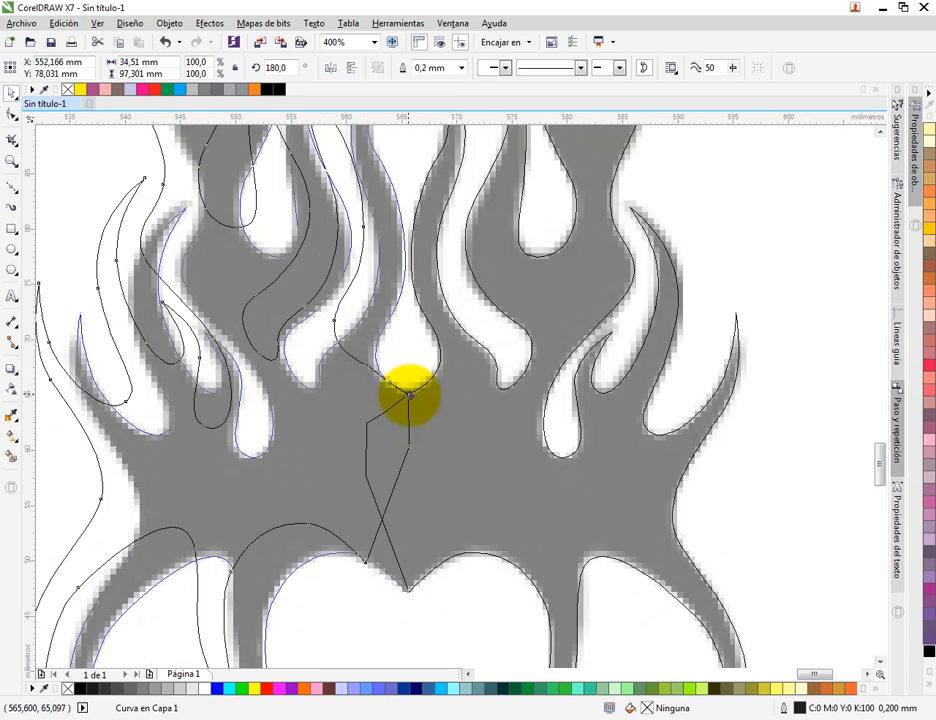
scroll(431, 400, "down", 4)
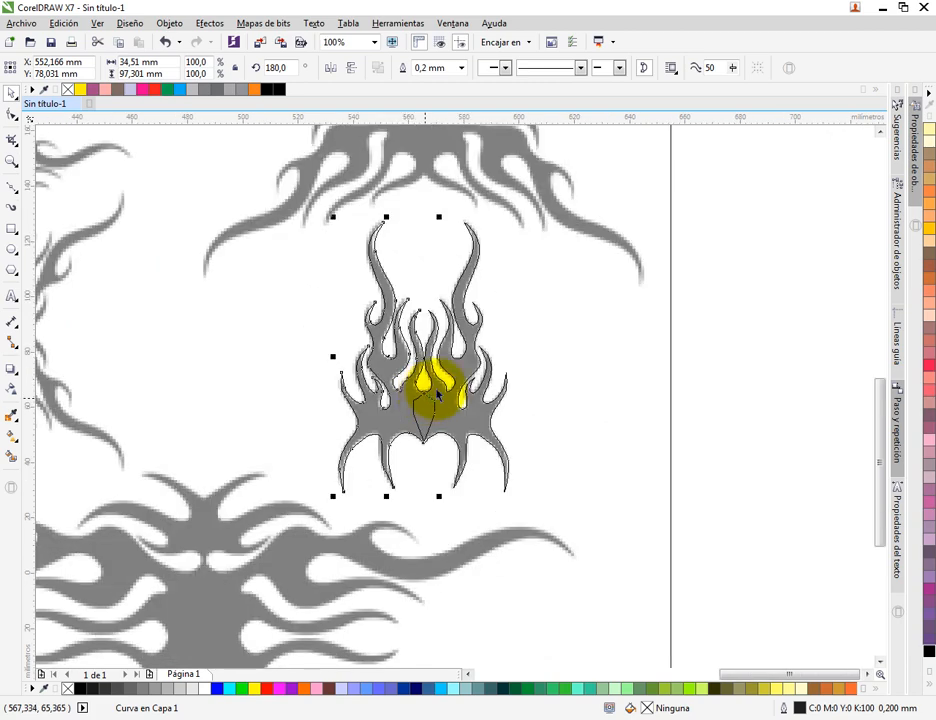
Select both halves, move them off the bitmap to the right and weld them into one shape
left_click_drag(735, 188, 322, 507)
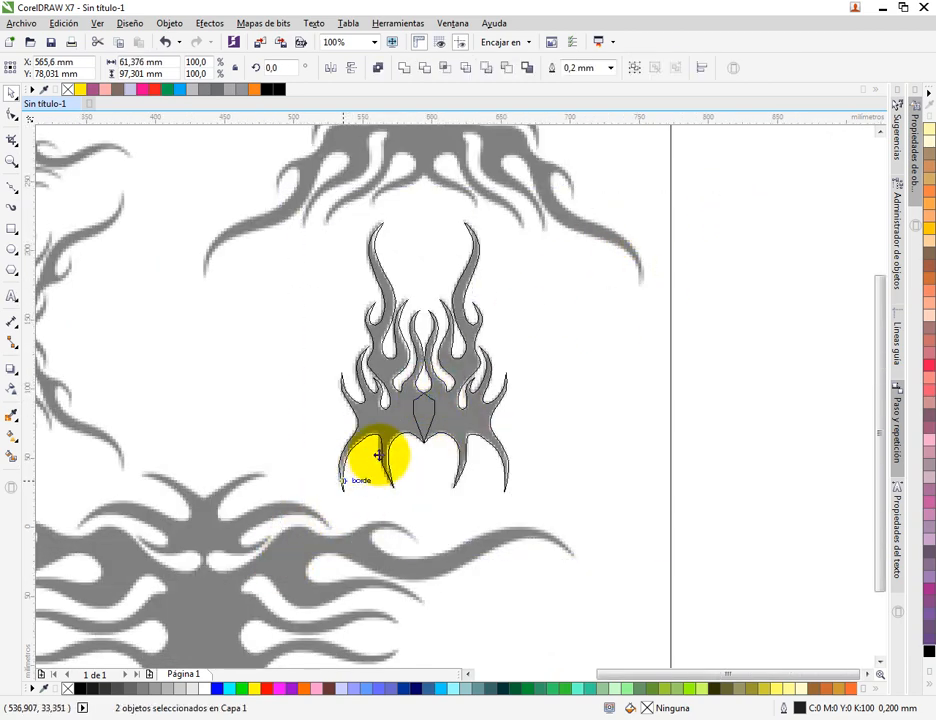
scroll(359, 455, "down", 2)
left_click_drag(392, 448, 586, 418)
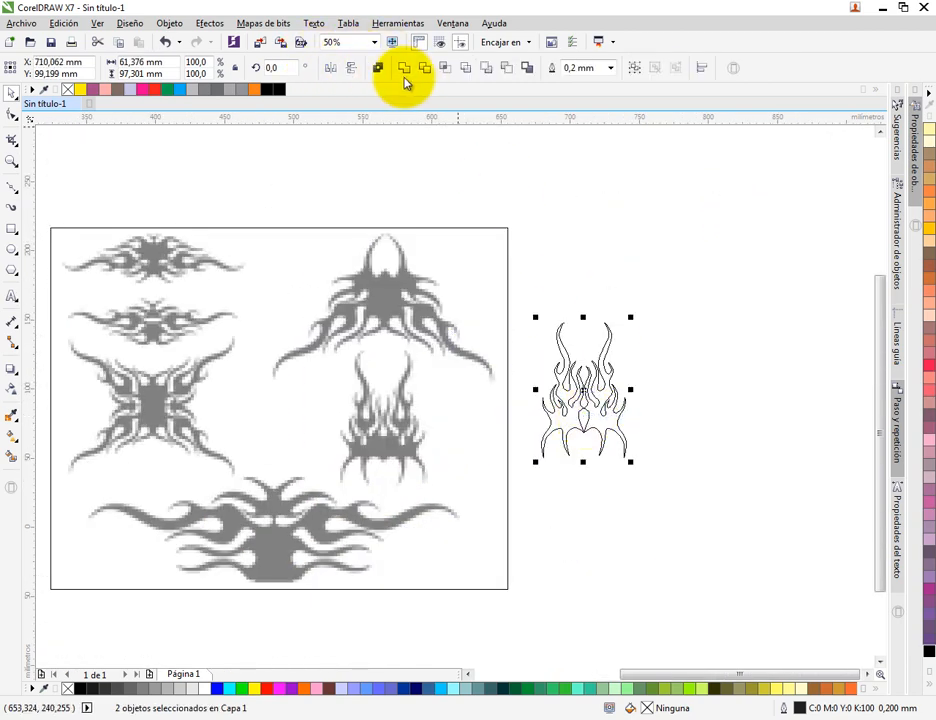
left_click(404, 70)
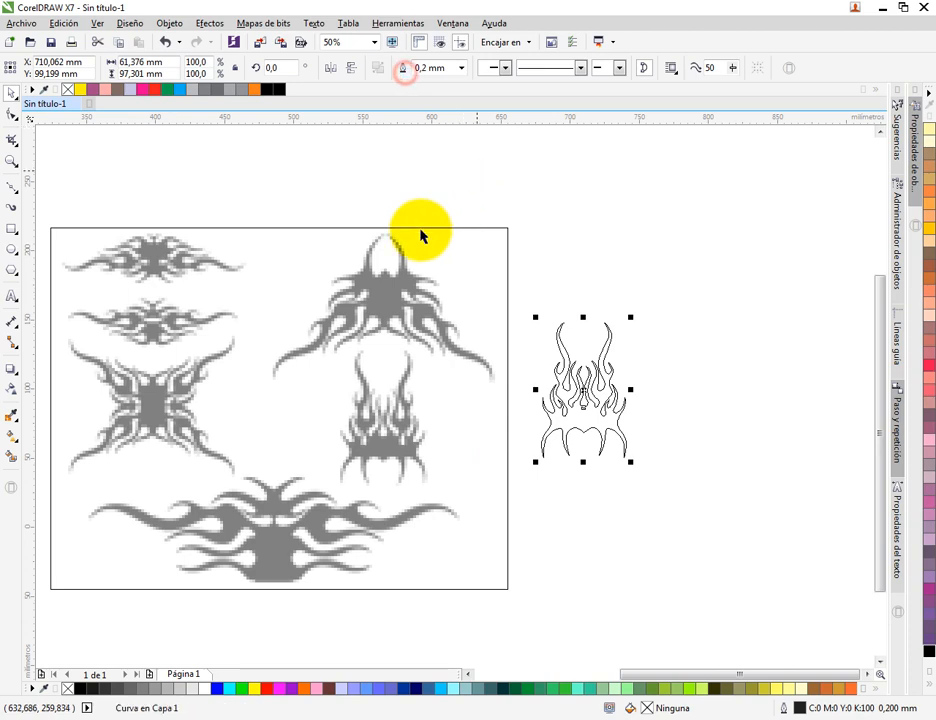
Switch the view to Enhanced (Mejorada) and delete the source bitmap VECTOR 2.jpg
left_click(96, 23)
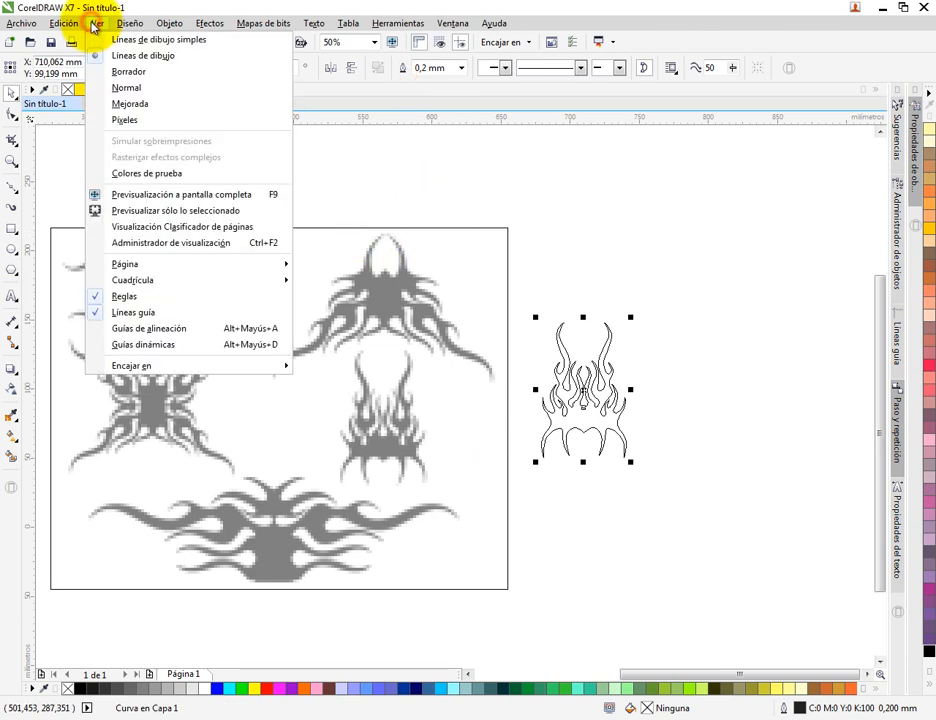
left_click(140, 108)
scroll(449, 313, "down", 4)
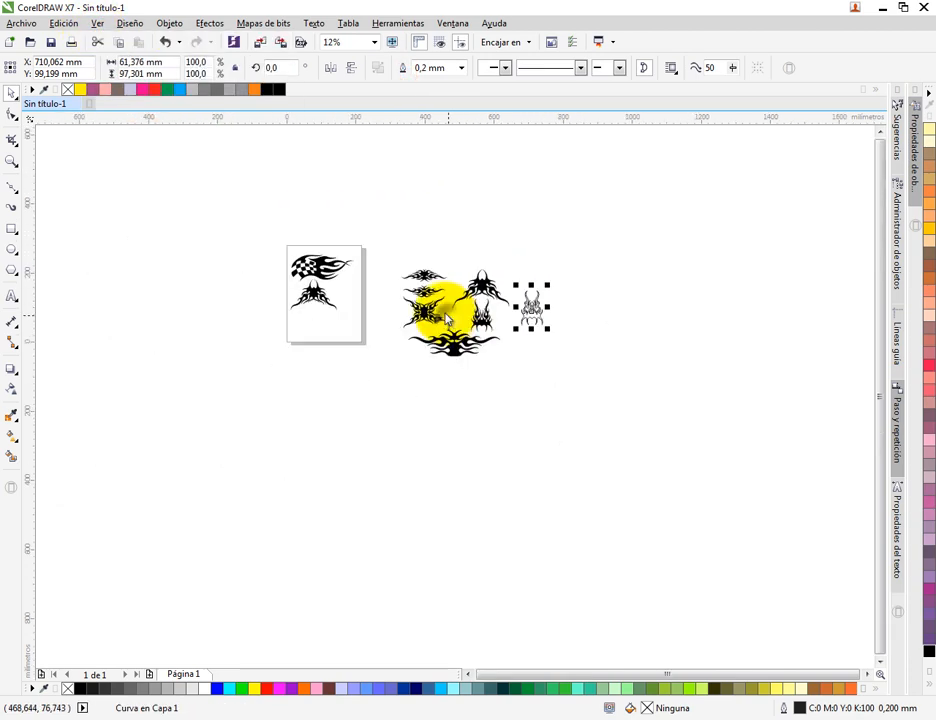
right_click(452, 318)
left_click(510, 325)
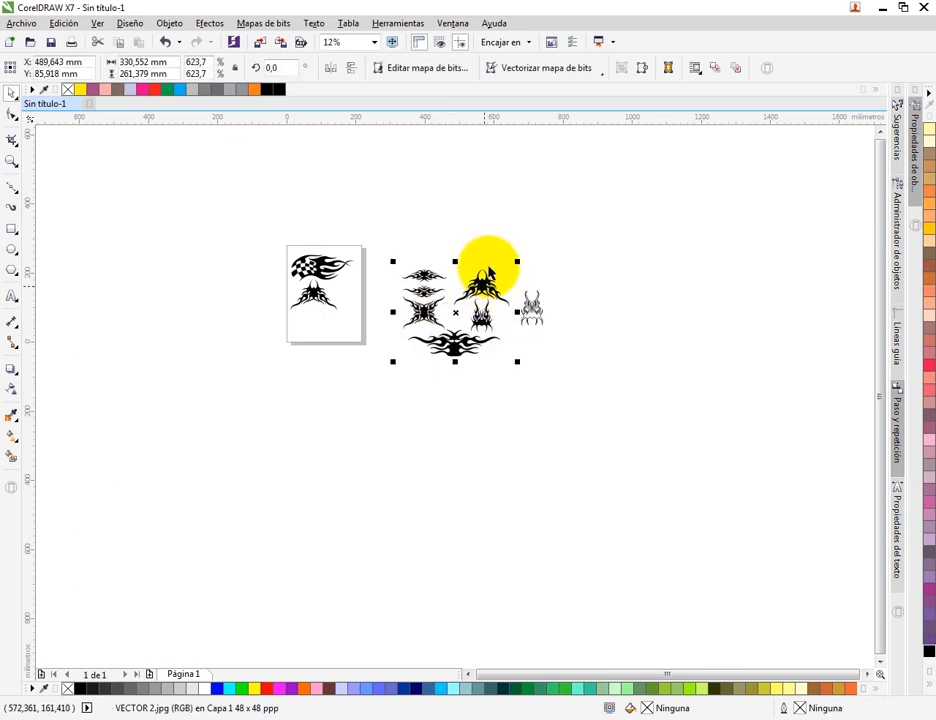
key("Delete")
Move the welded flame design onto the page and give it a black fill with no outline
left_click_drag(489, 259, 559, 334)
left_click_drag(535, 316, 347, 311)
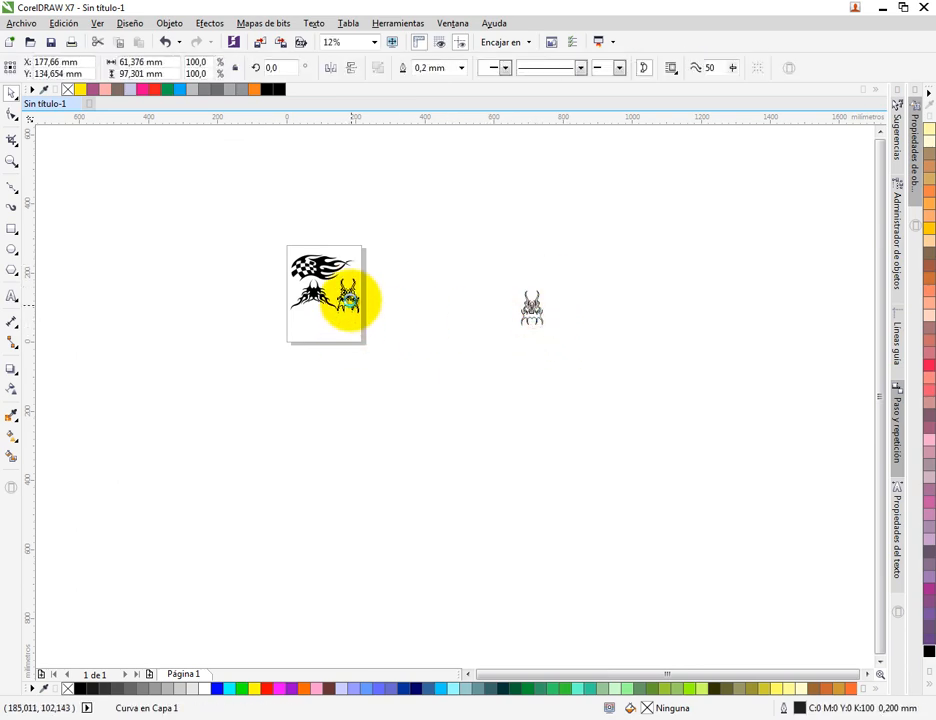
scroll(347, 300, "up", 5)
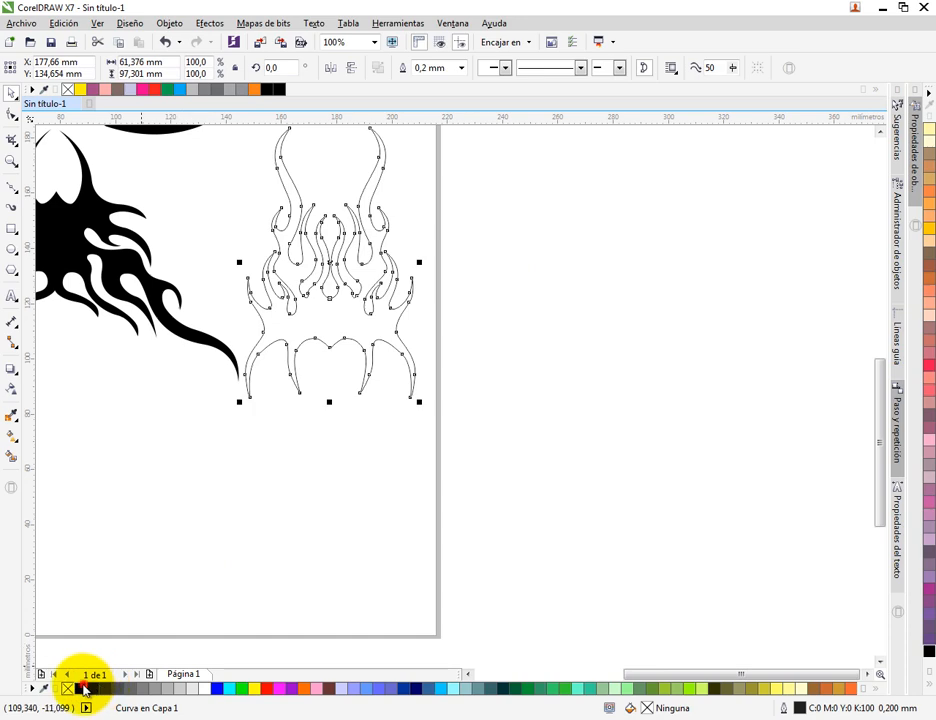
left_click(82, 688)
right_click(68, 690)
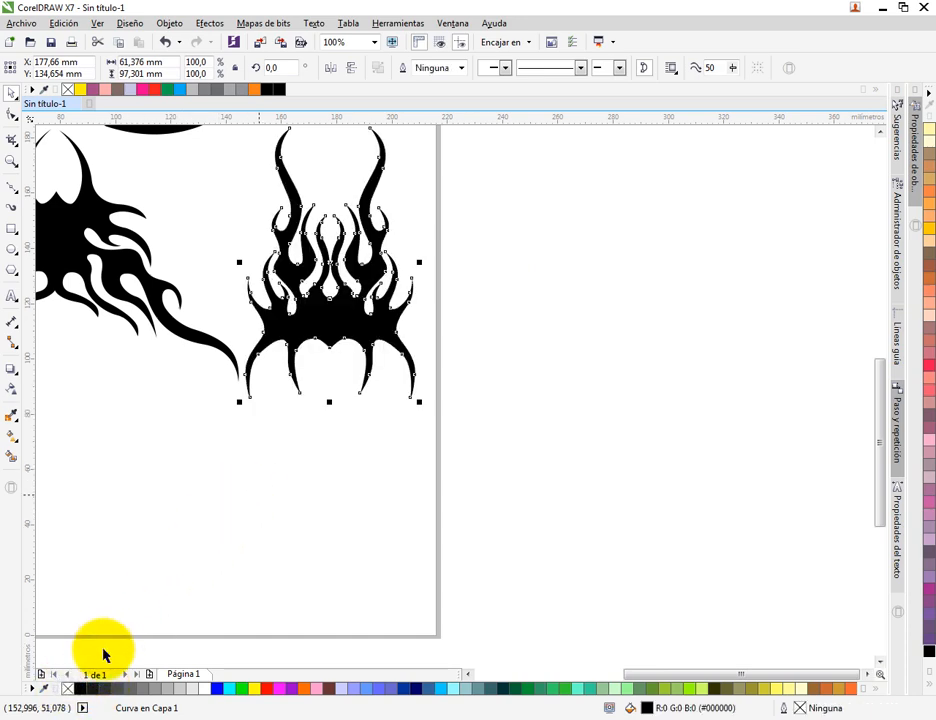
Move the black flame design slightly up and right, beside the other tribal design on the page
left_click(280, 458)
scroll(341, 366, "down", 2)
left_click(338, 320)
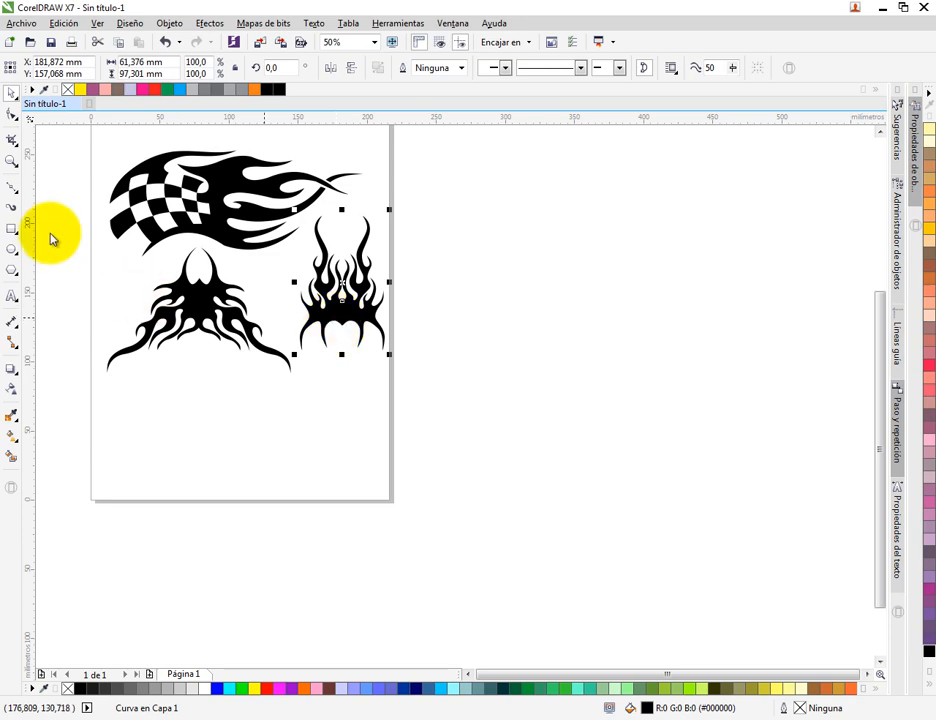
Activate the Bézier drawing tool
left_click(11, 187)
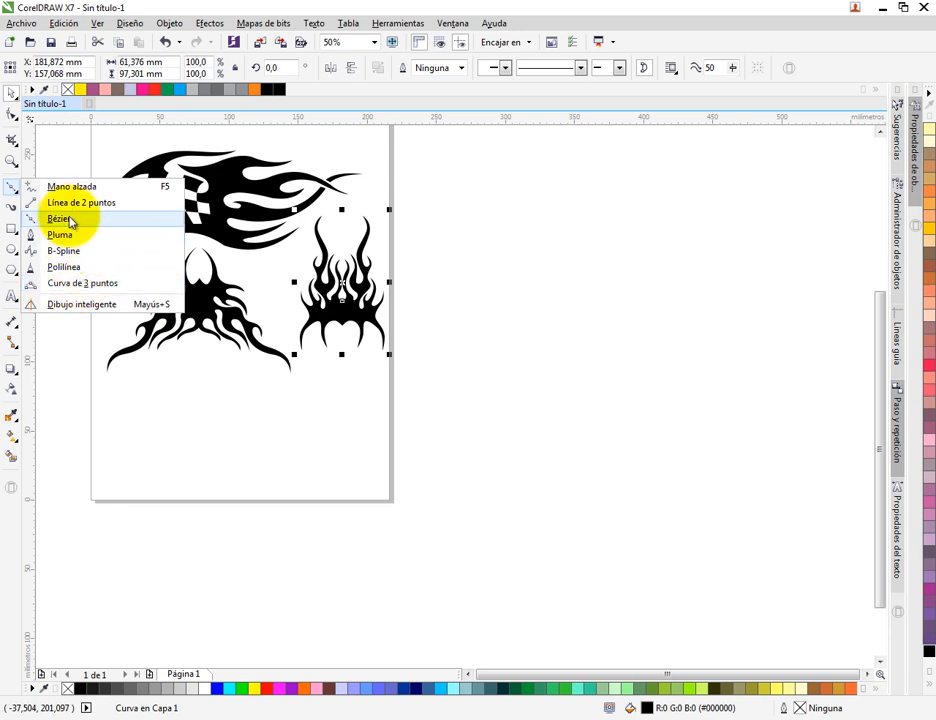
left_click(12, 190)
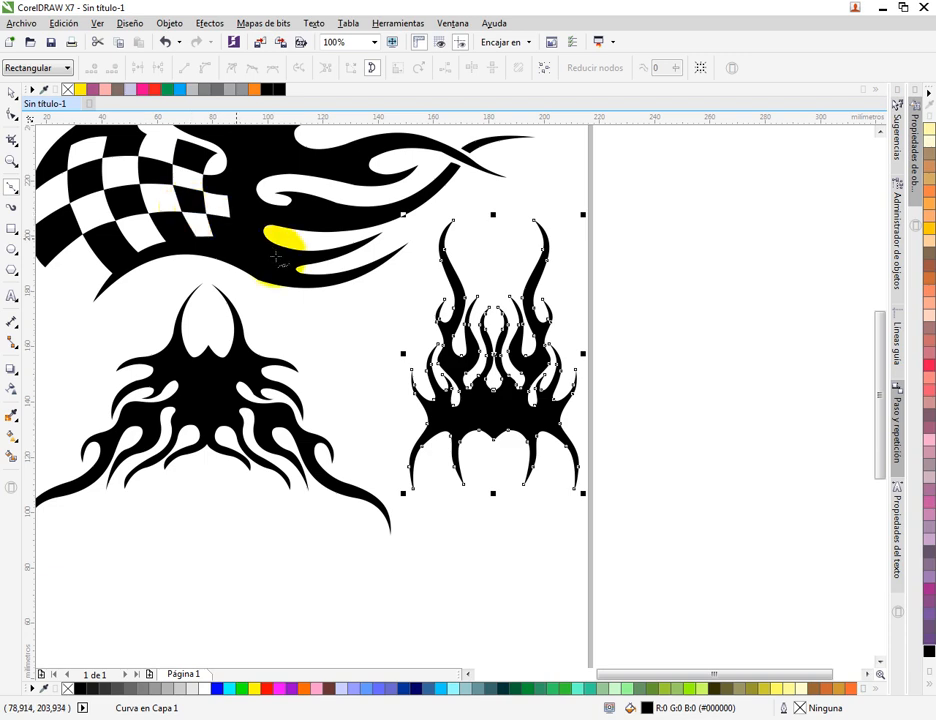
left_click(12, 113)
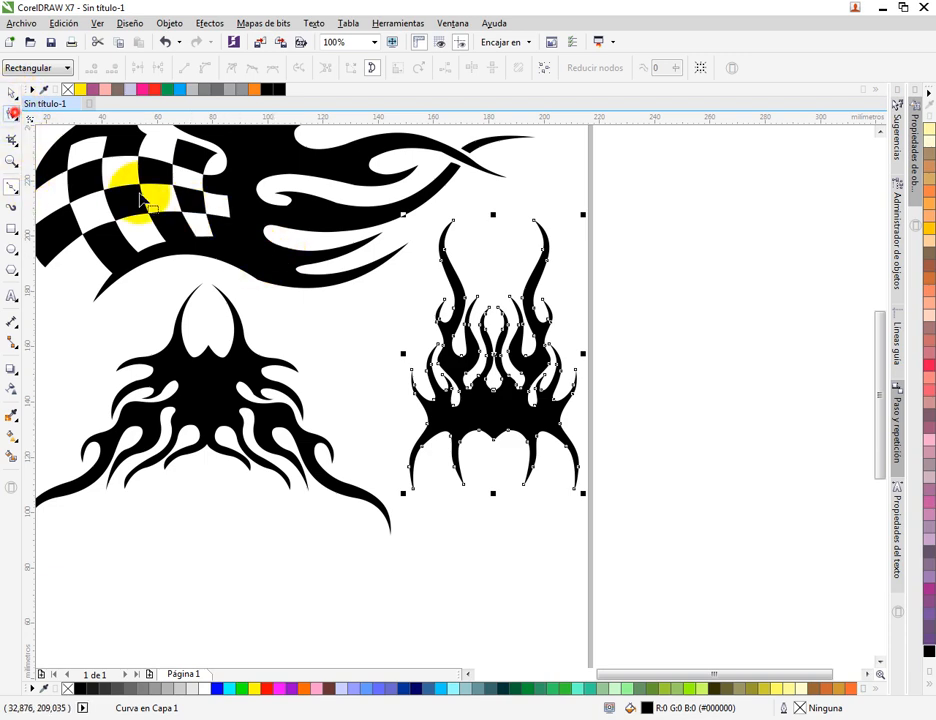
left_click(245, 258)
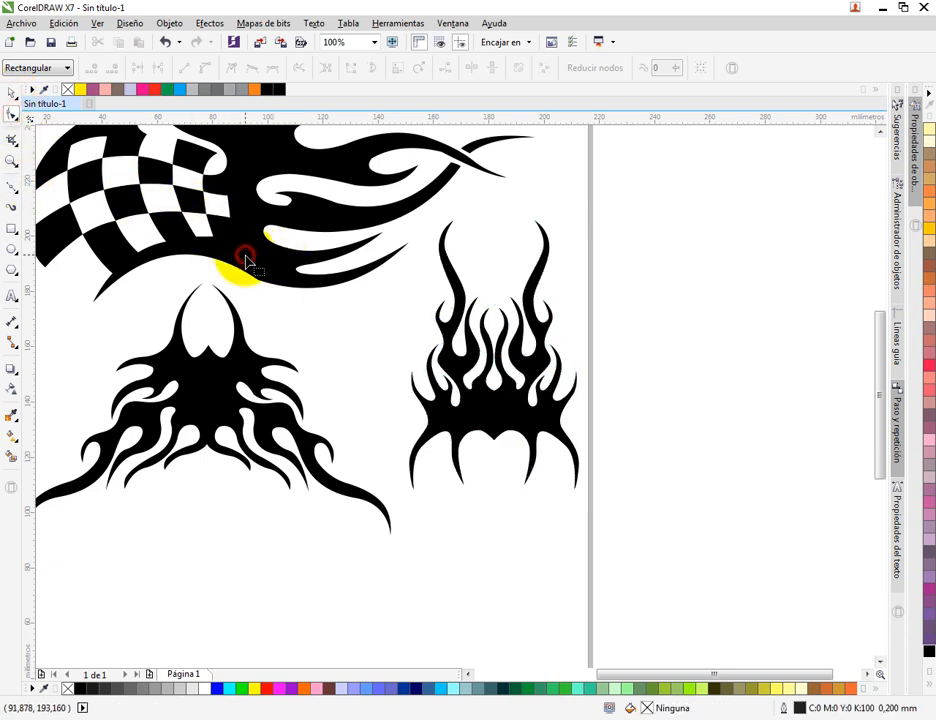
left_click(12, 192)
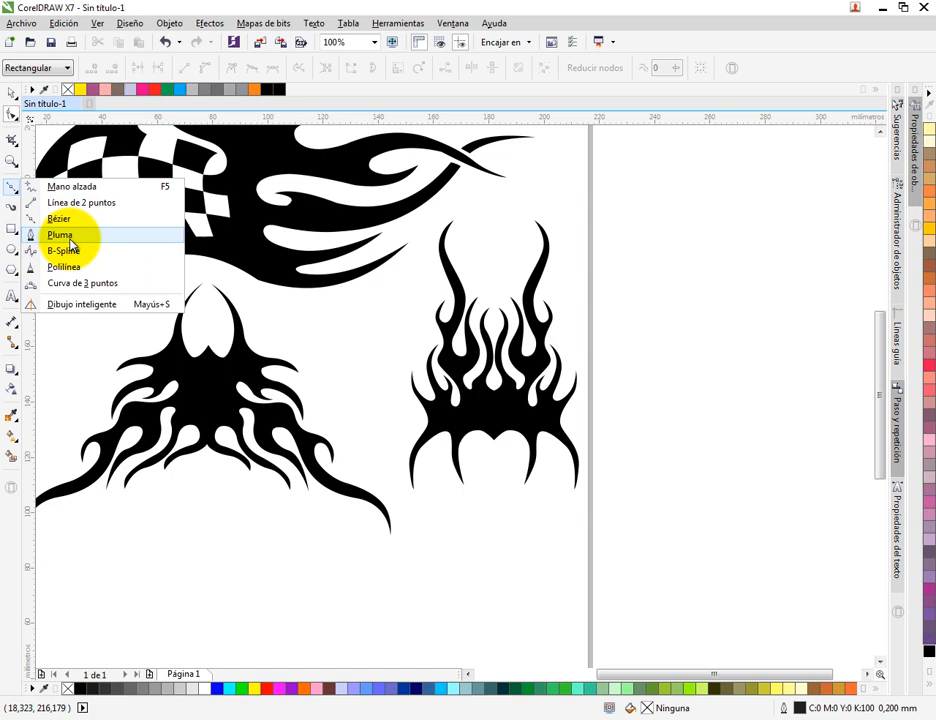
left_click(14, 93)
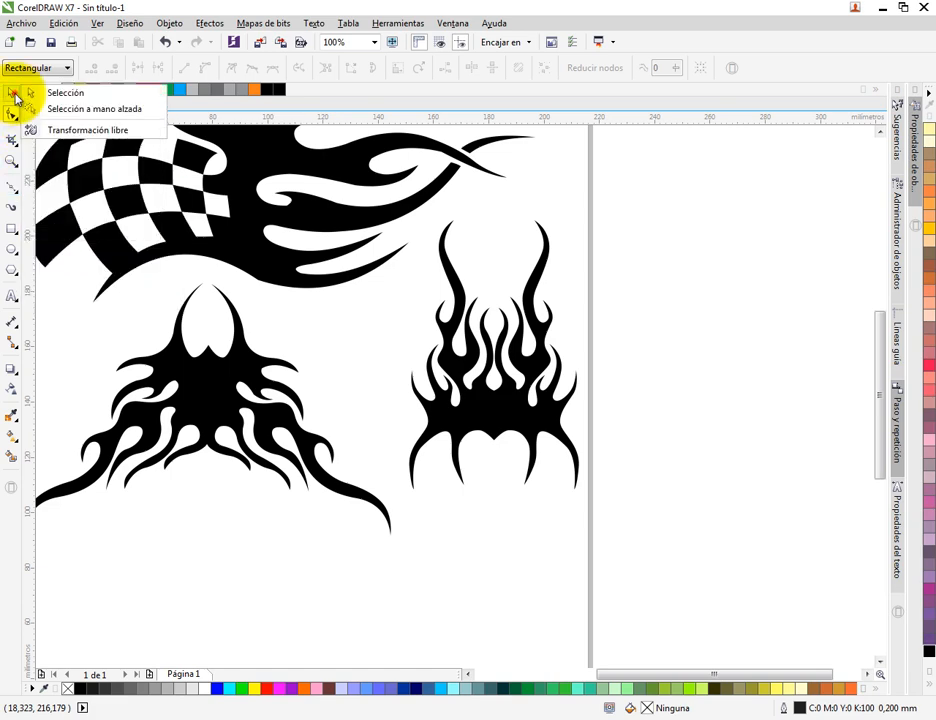
scroll(345, 246, "down", 1)
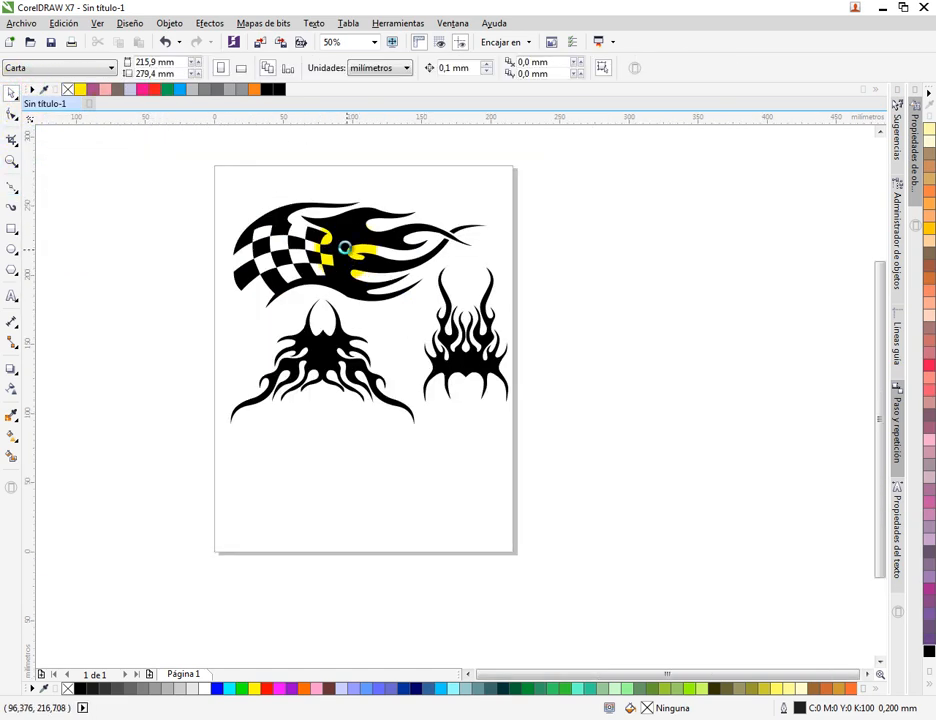
scroll(338, 252, "up", 1)
scroll(313, 257, "up", 1)
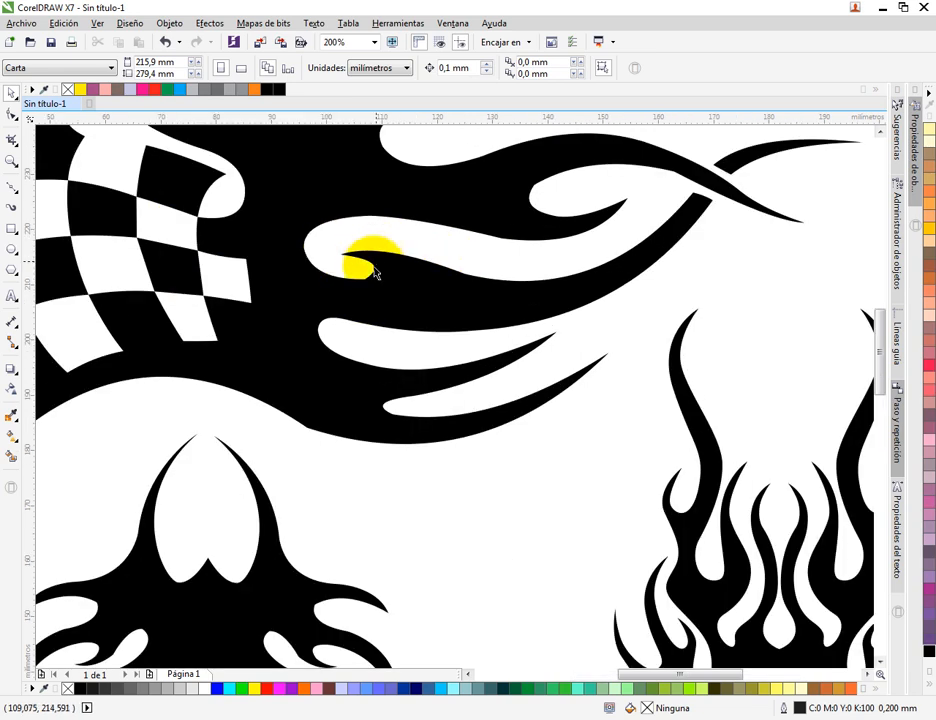
scroll(376, 267, "down", 1)
scroll(284, 262, "down", 1)
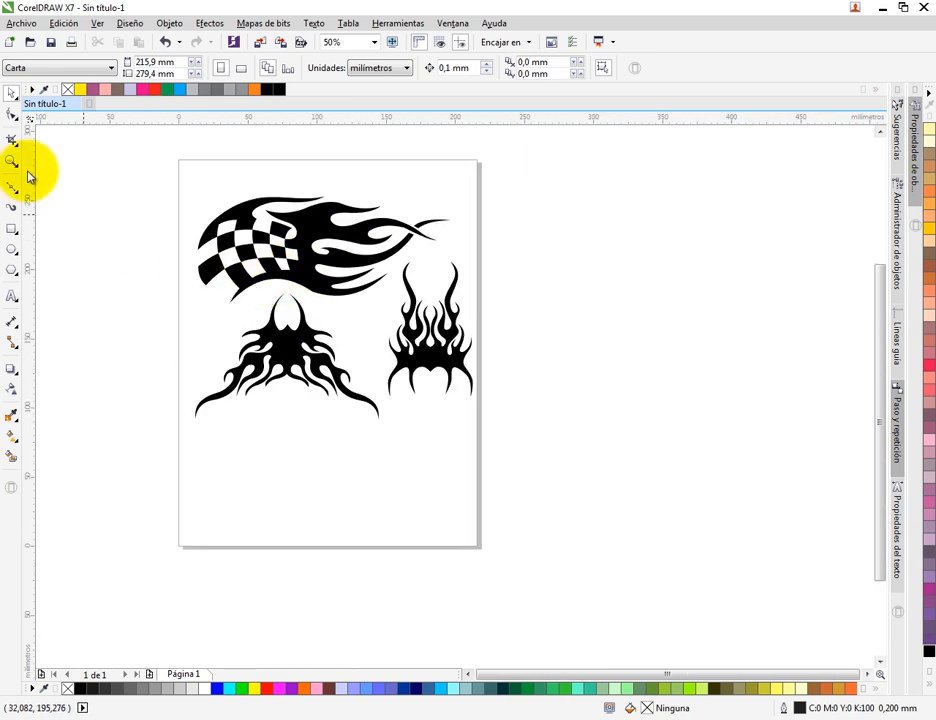
Import Pizza Hut Logo.jpg beside the page at about 137 × 134 mm and move it farther right, away from the page
left_click(24, 25)
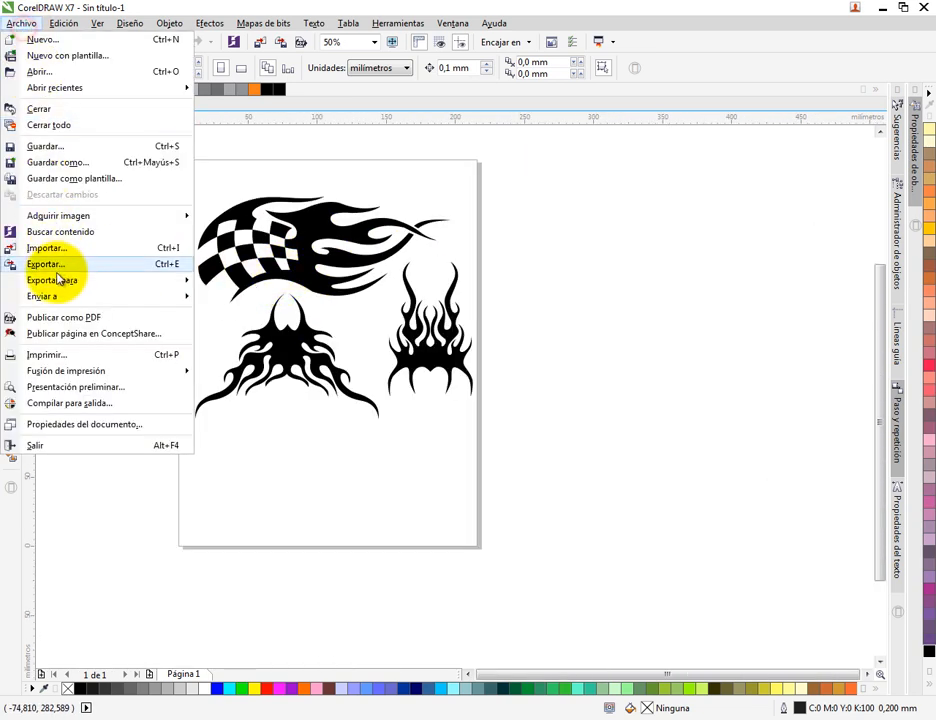
left_click(58, 256)
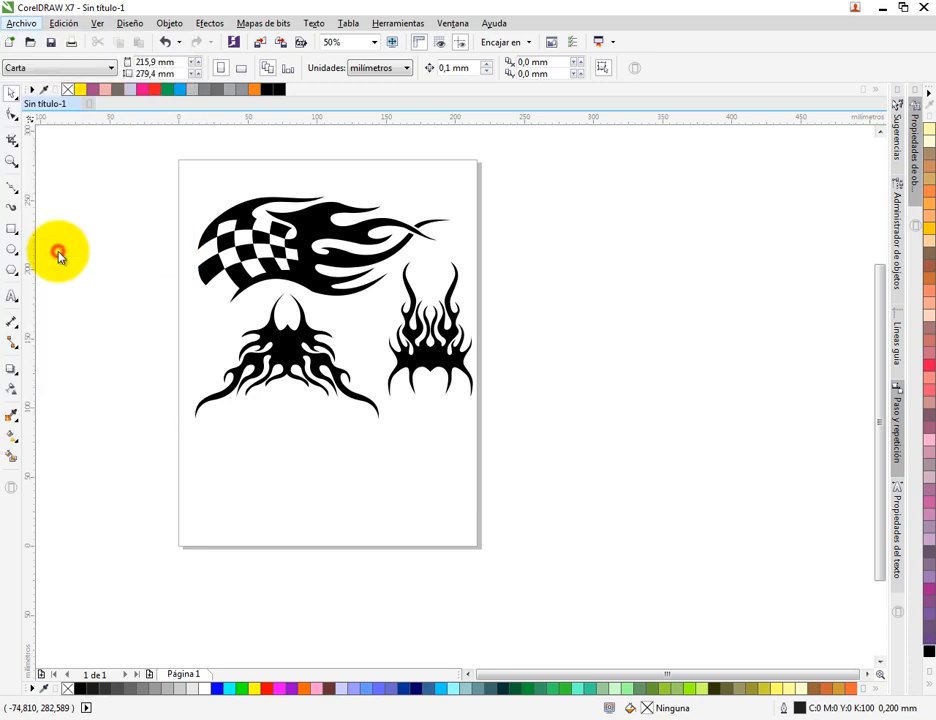
left_click(385, 297)
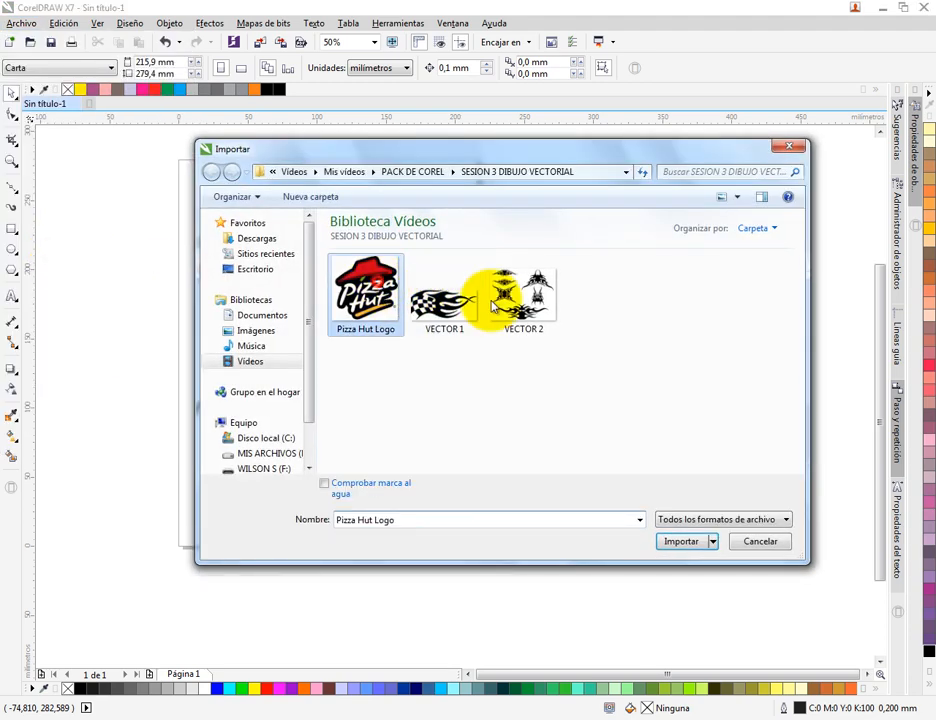
left_click(695, 540)
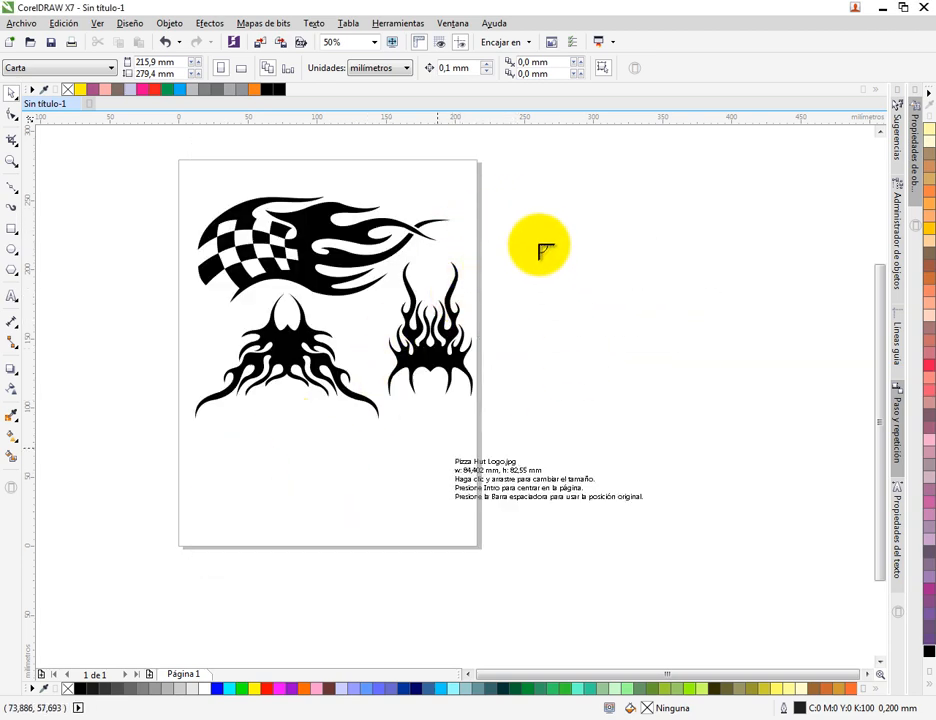
left_click_drag(536, 233, 740, 419)
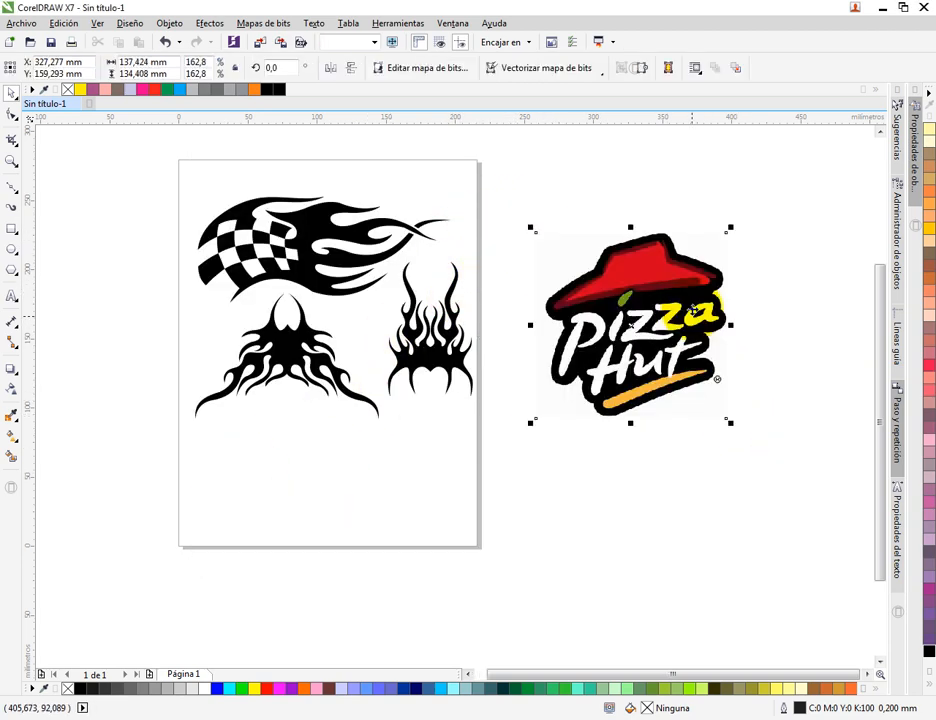
left_click_drag(670, 307, 547, 296)
Examine the imported Pizza Hut logo's coloured hat, lettering and black outline up close
scroll(545, 295, "up", 2)
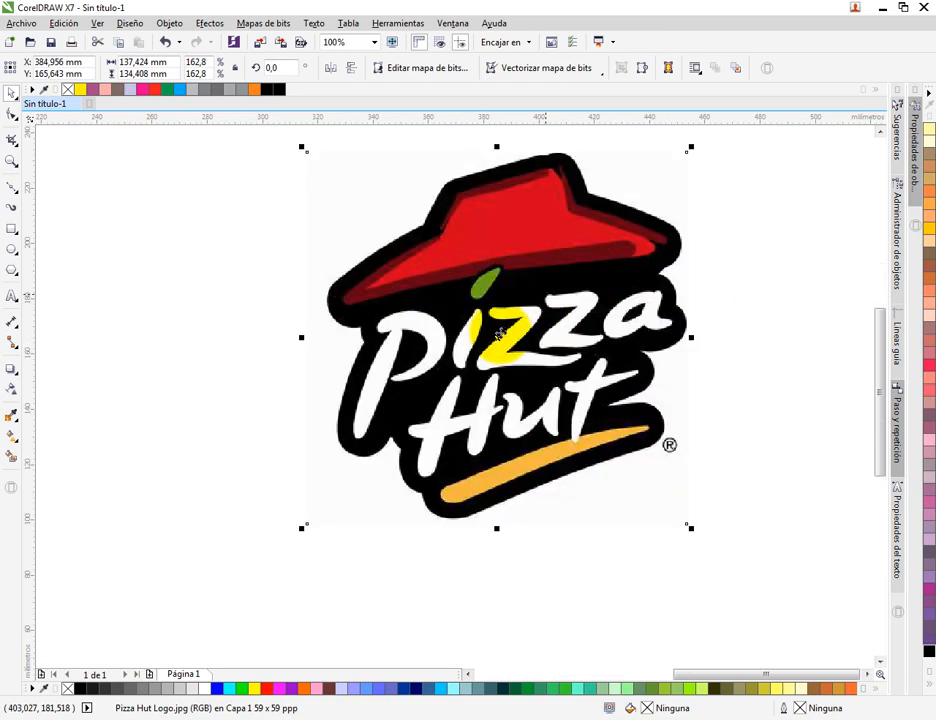
scroll(431, 306, "down", 1)
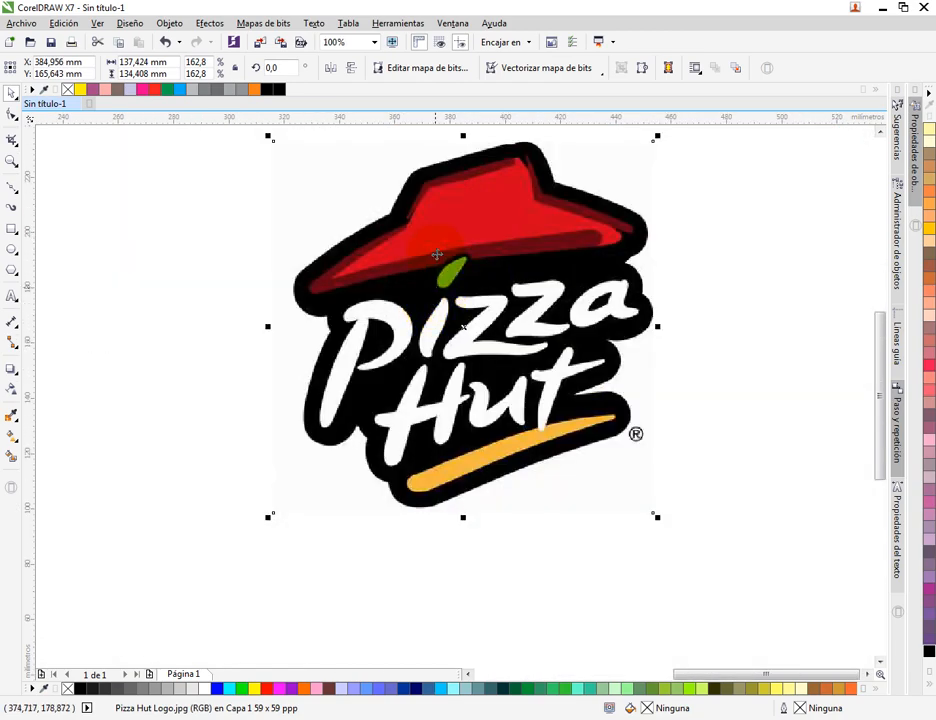
scroll(403, 256, "up", 1)
scroll(387, 259, "down", 1)
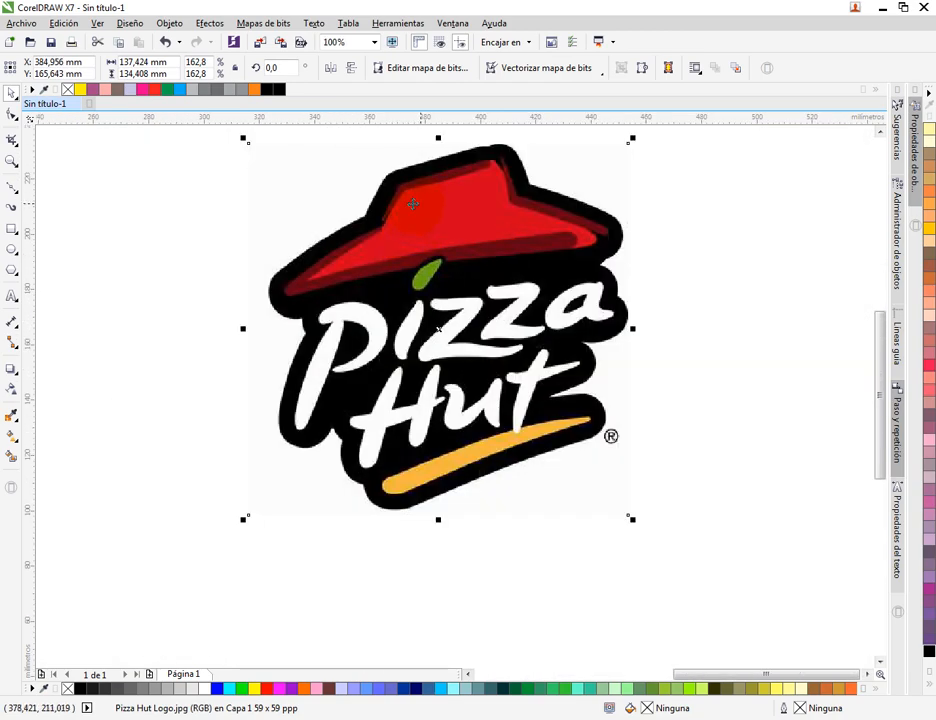
scroll(413, 198, "up", 1)
scroll(418, 219, "down", 2)
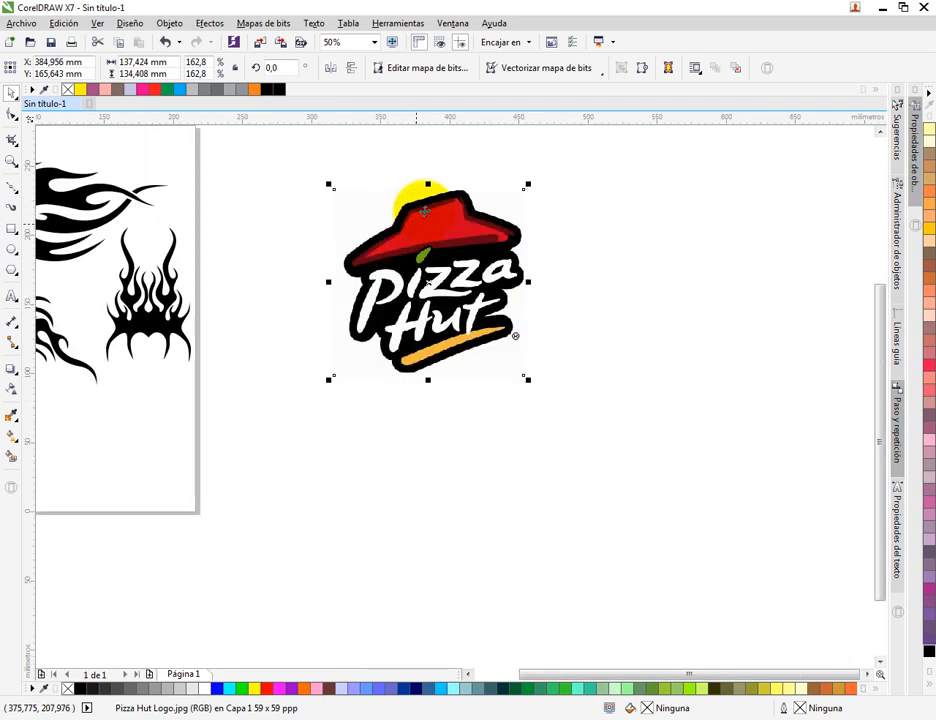
scroll(430, 184, "up", 1)
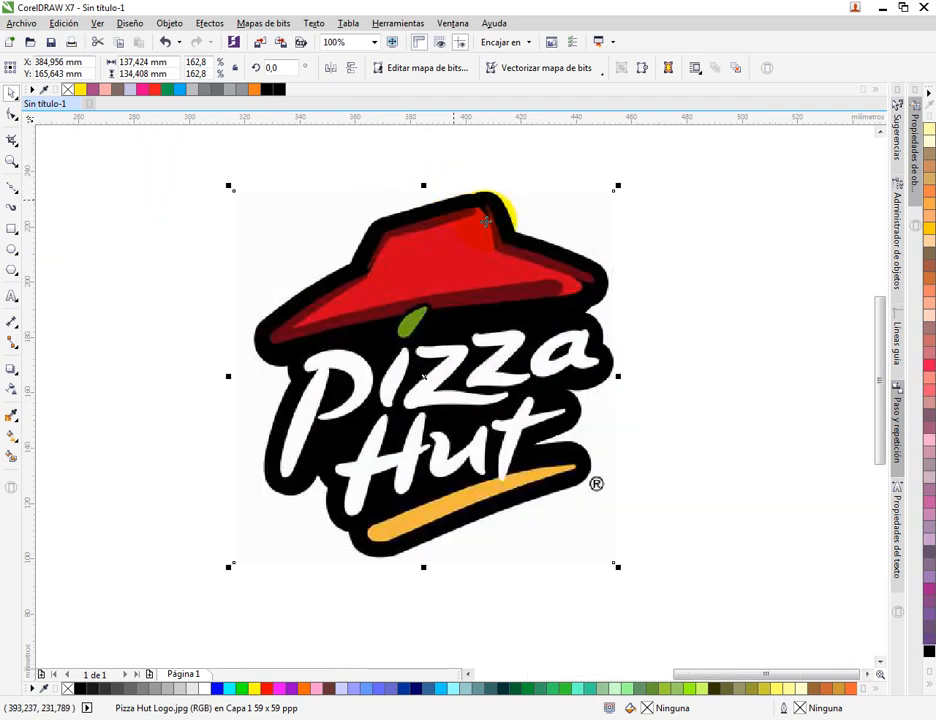
left_click(665, 215)
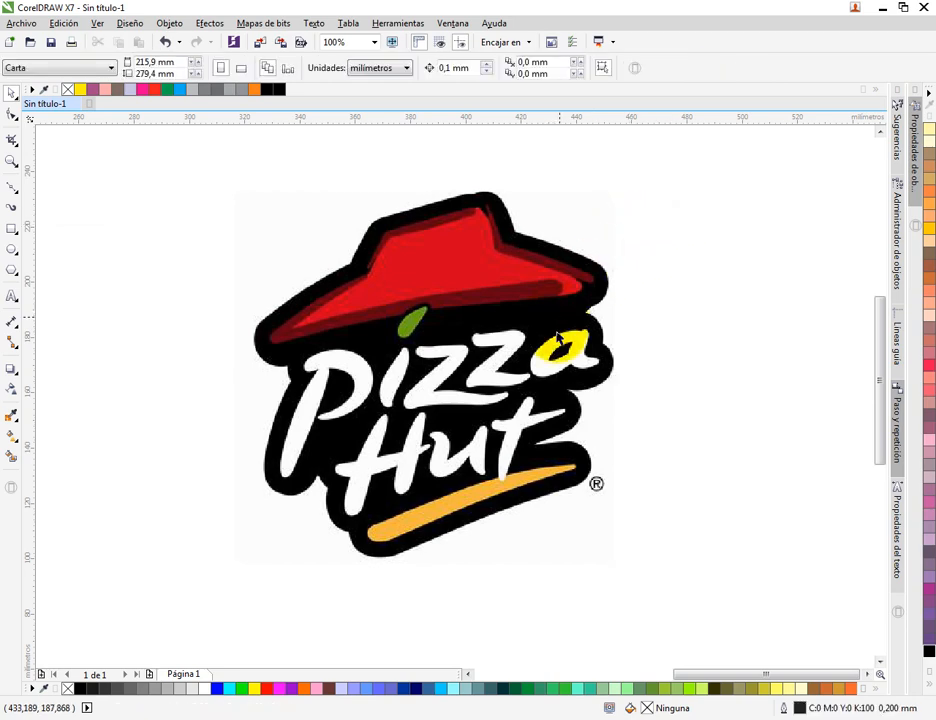
scroll(529, 318, "up", 1)
scroll(476, 334, "down", 1)
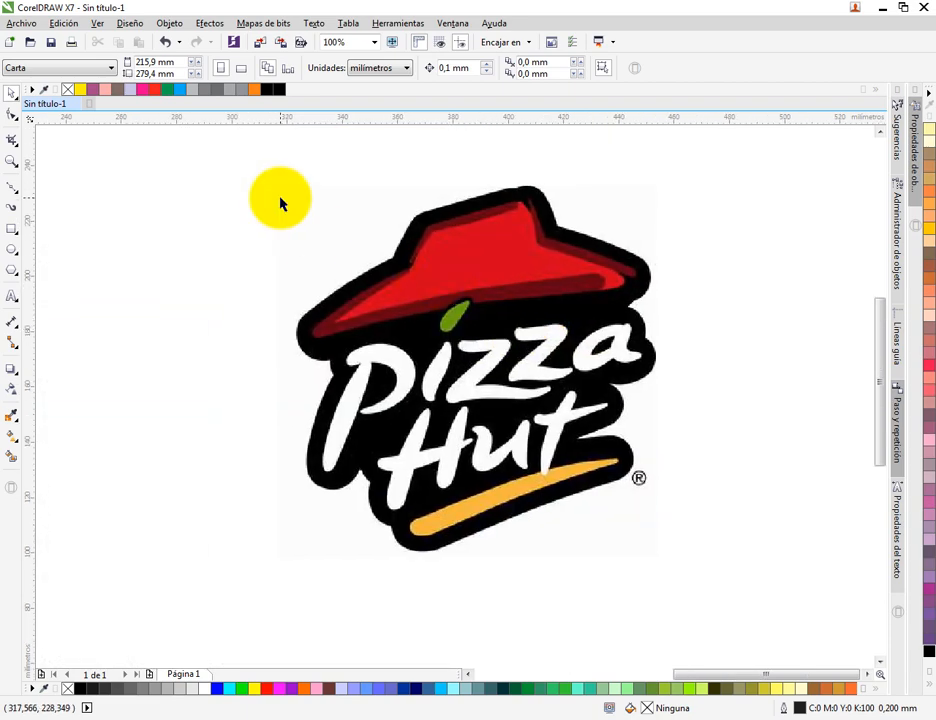
Switch the view to Wireframe (Líneas de dibujo) and lock the Pizza Hut logo bitmap in place
left_click(97, 24)
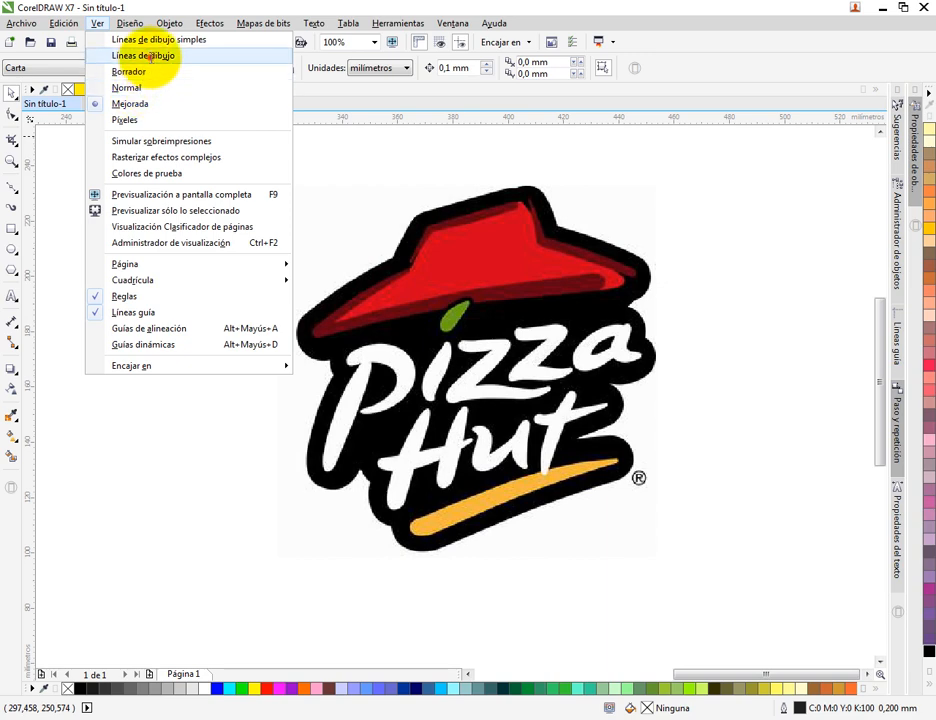
left_click(160, 56)
left_click(449, 248)
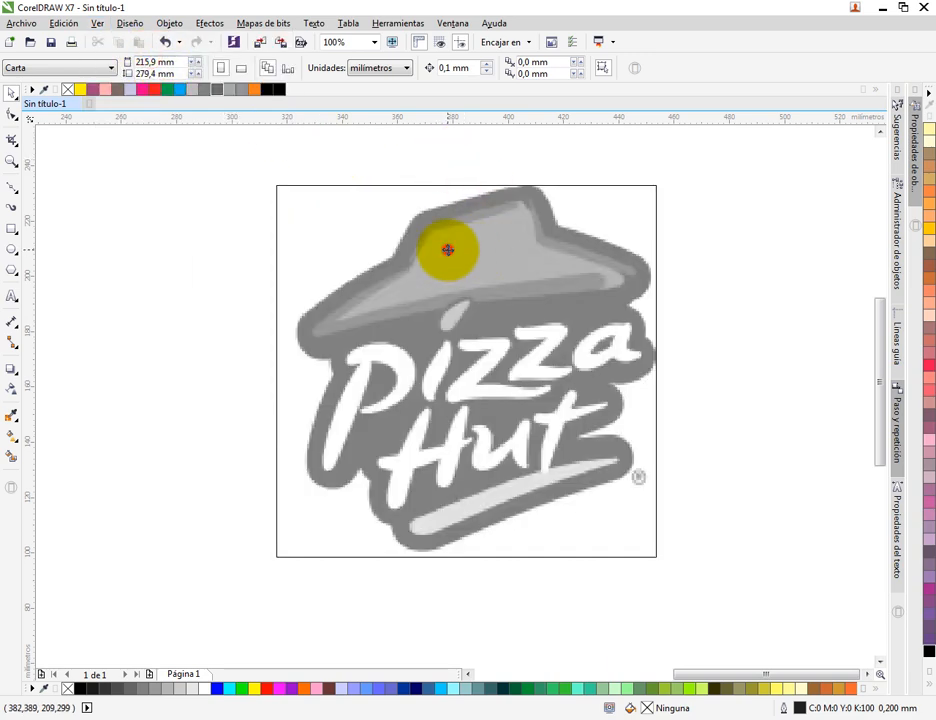
right_click(451, 253)
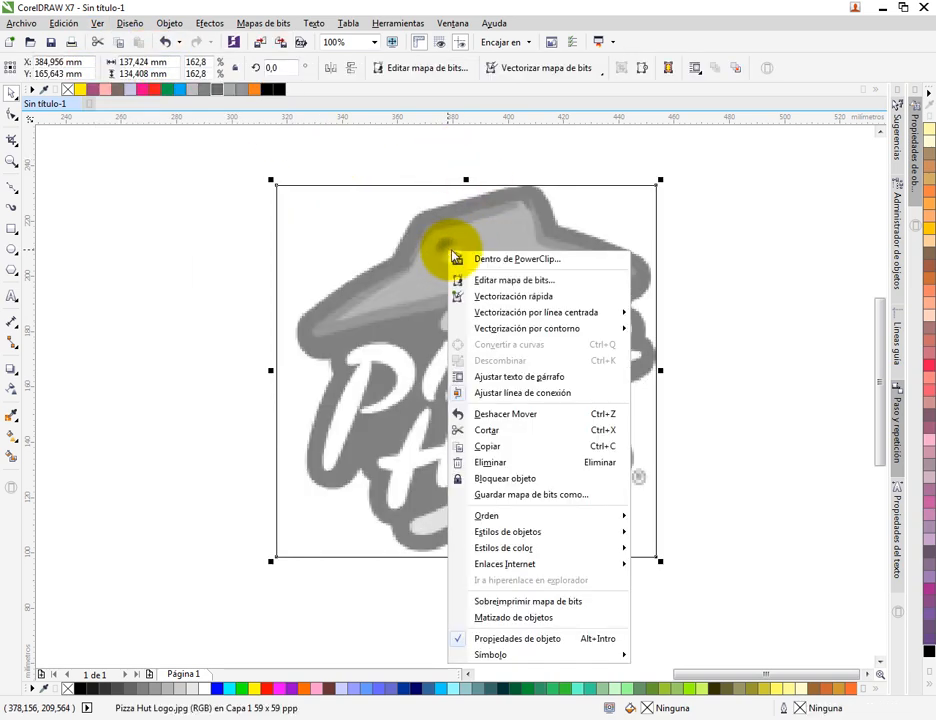
left_click(517, 478)
left_click(347, 303)
left_click(591, 355)
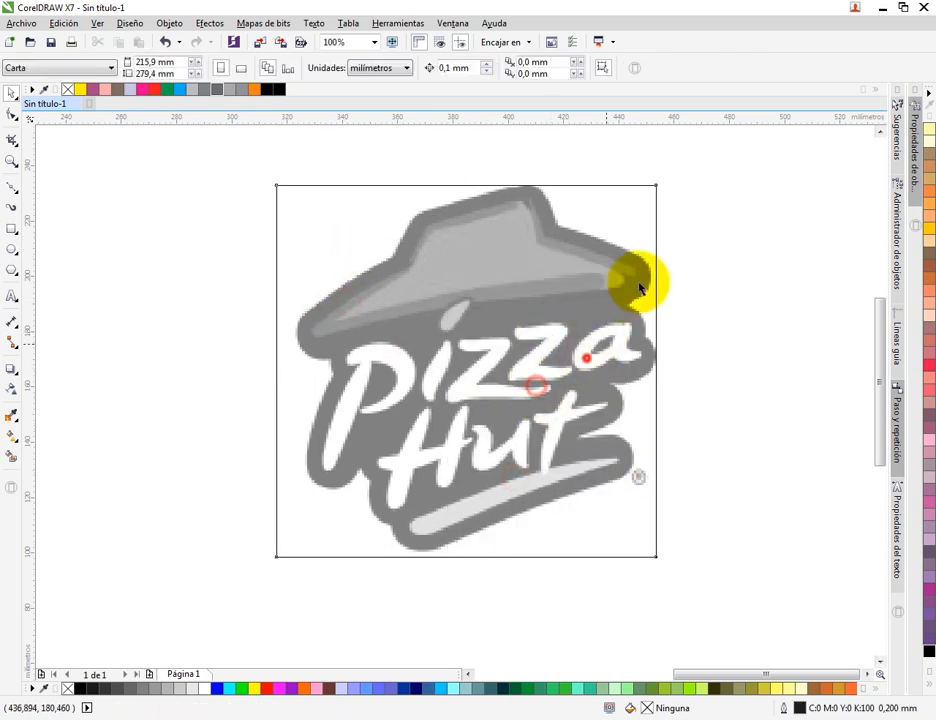
left_click(519, 361)
Inspect the contours of the locked logo for tracing: the hat layers, leaf, lettering, underline stroke and outer outline
scroll(508, 325, "down", 2)
scroll(495, 361, "up", 1)
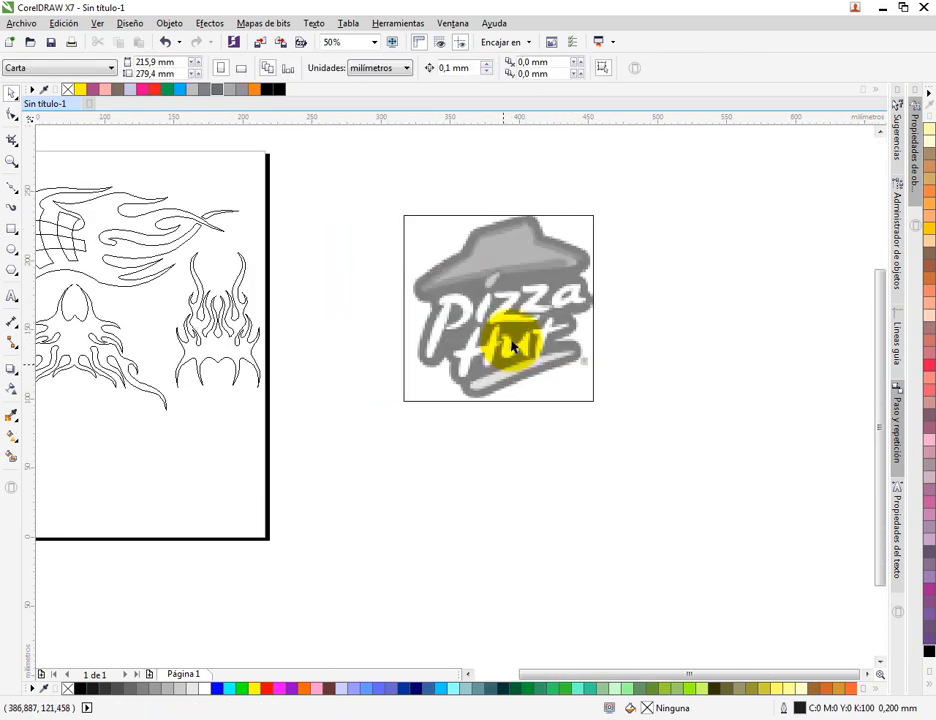
scroll(512, 305, "up", 1)
left_click_drag(437, 258, 399, 323)
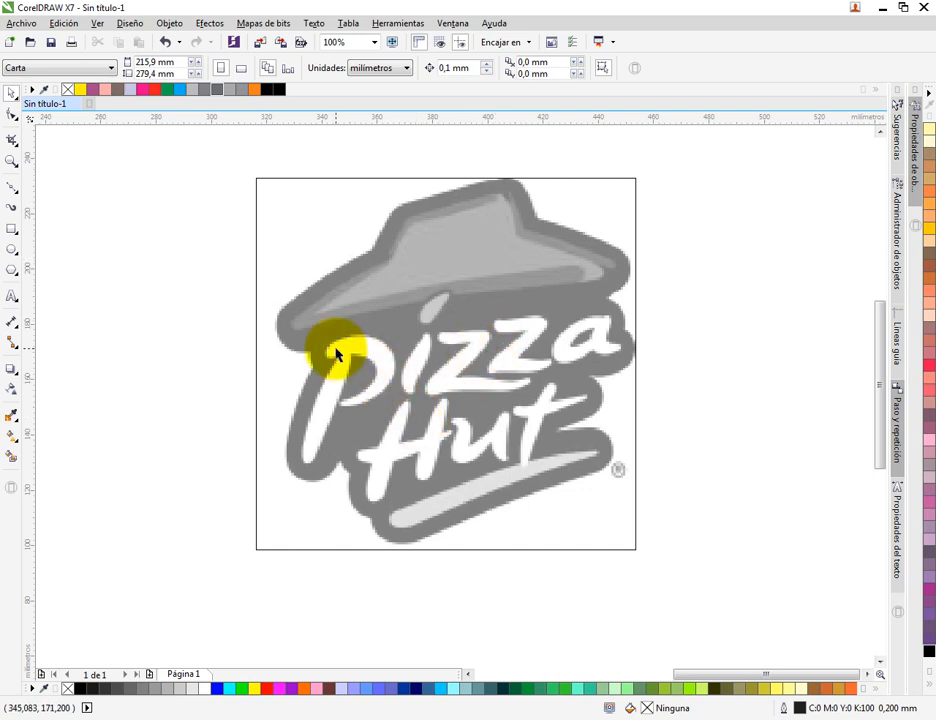
scroll(355, 327, "up", 2)
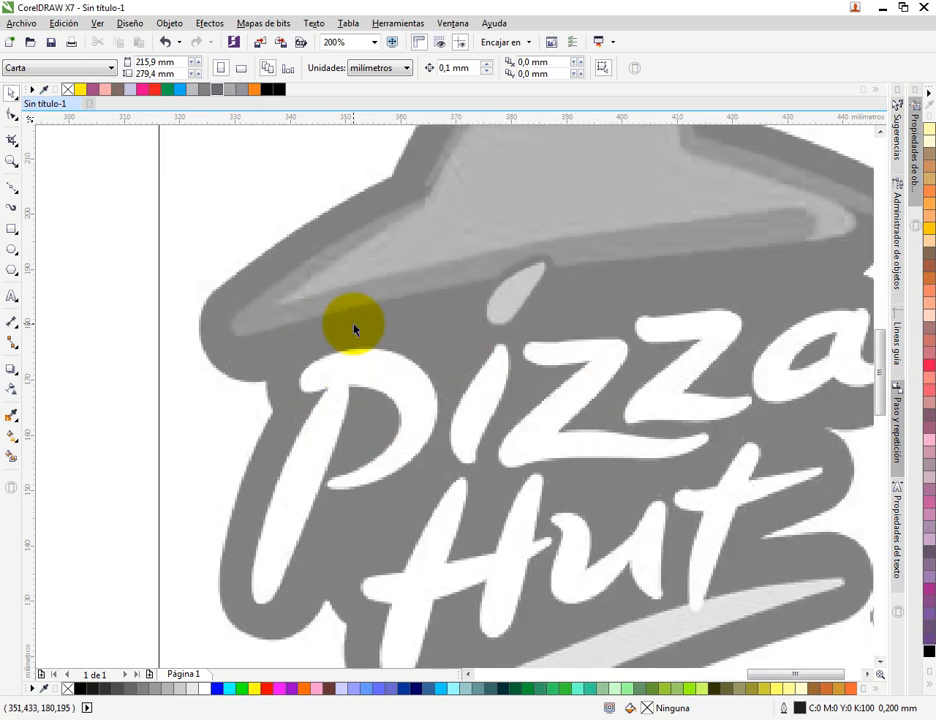
scroll(355, 328, "down", 2)
scroll(391, 378, "up", 2)
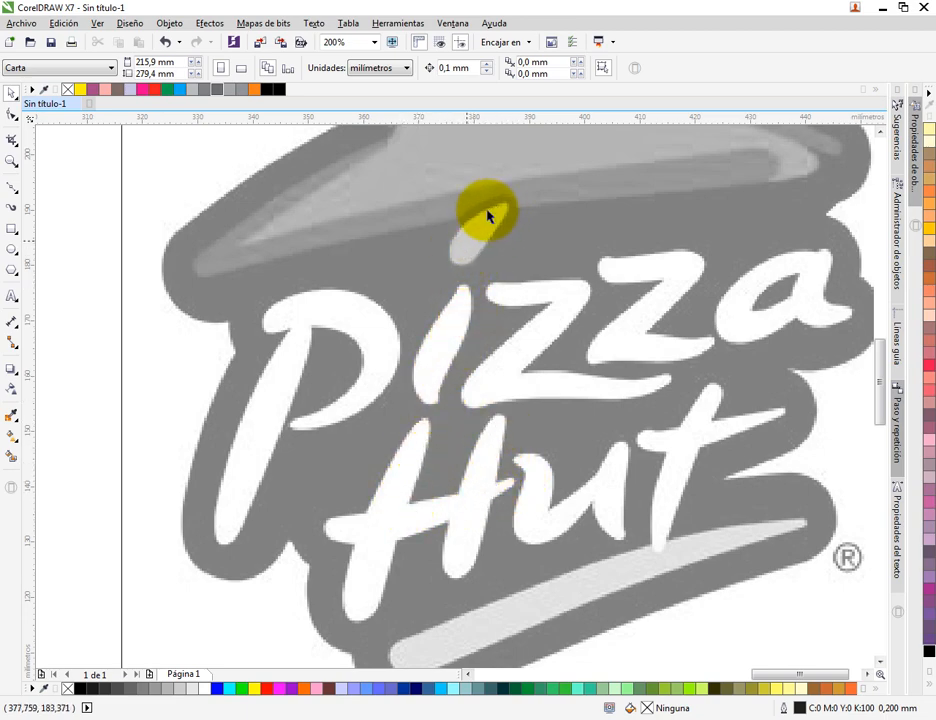
scroll(560, 313, "down", 1)
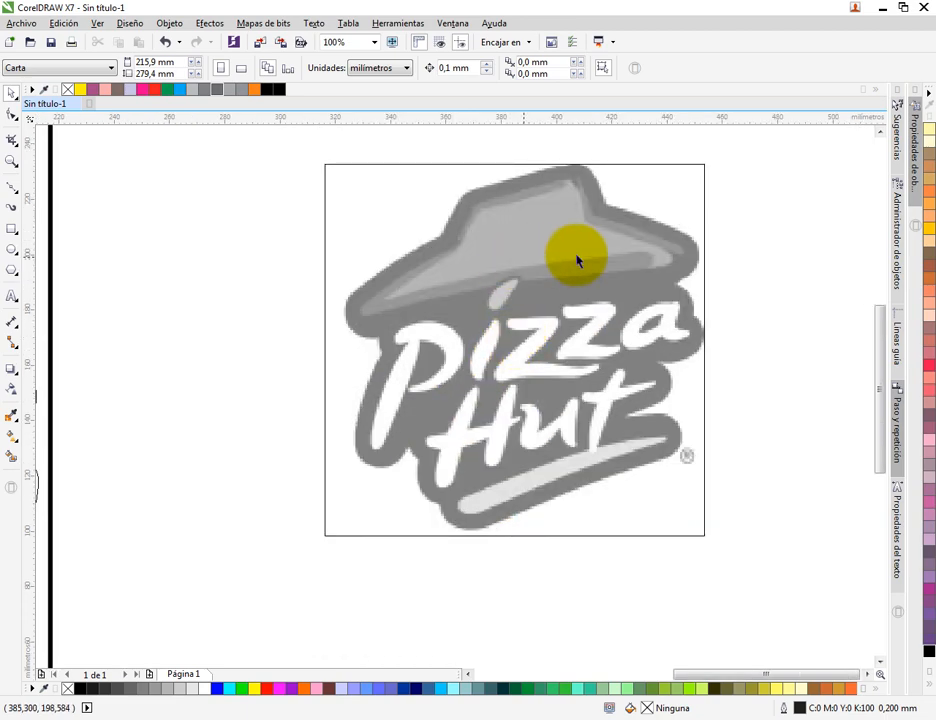
scroll(589, 272, "up", 1)
scroll(637, 277, "down", 1)
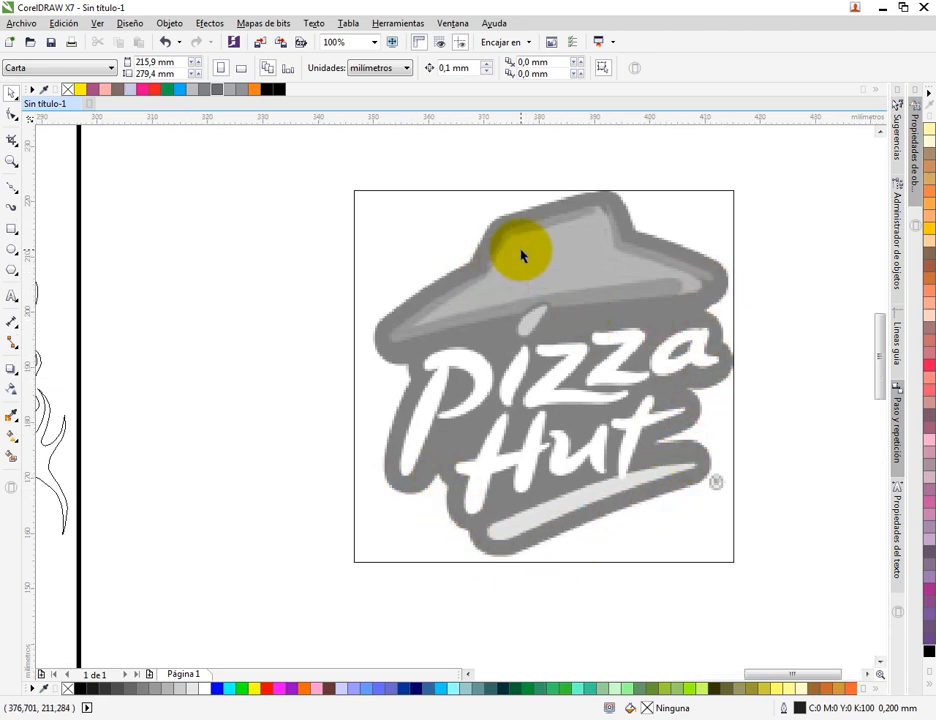
scroll(522, 255, "up", 2)
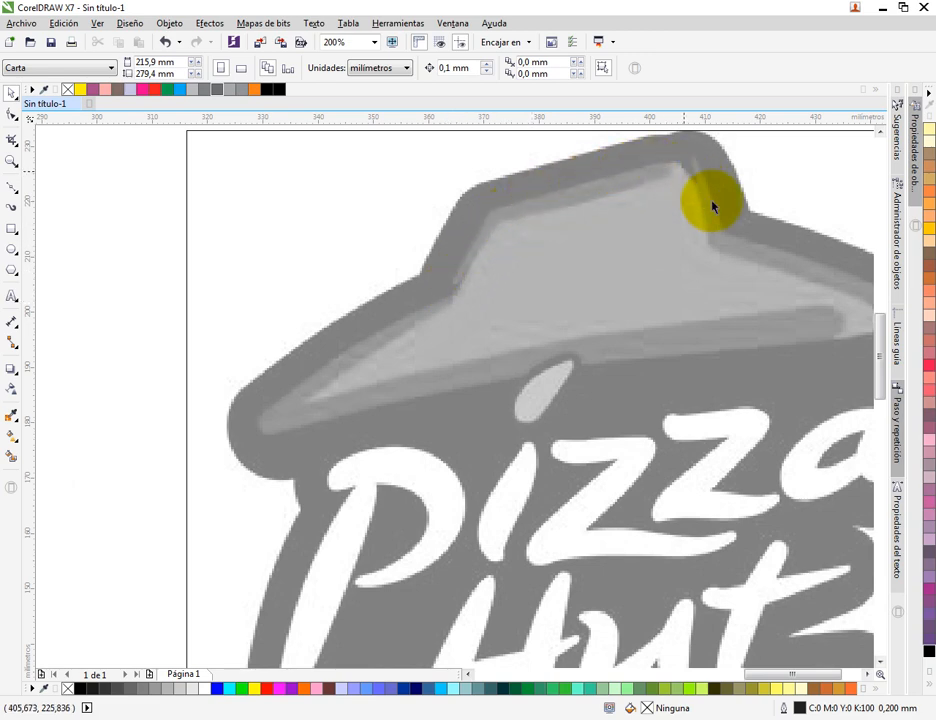
scroll(622, 200, "right", 2)
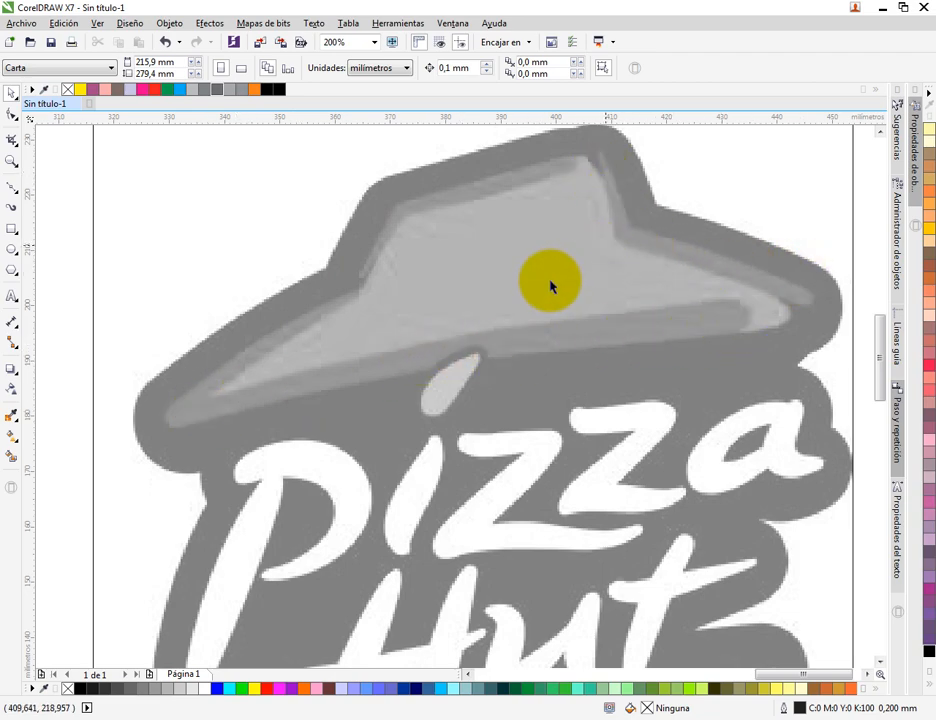
scroll(527, 270, "down", 2)
scroll(531, 276, "up", 2)
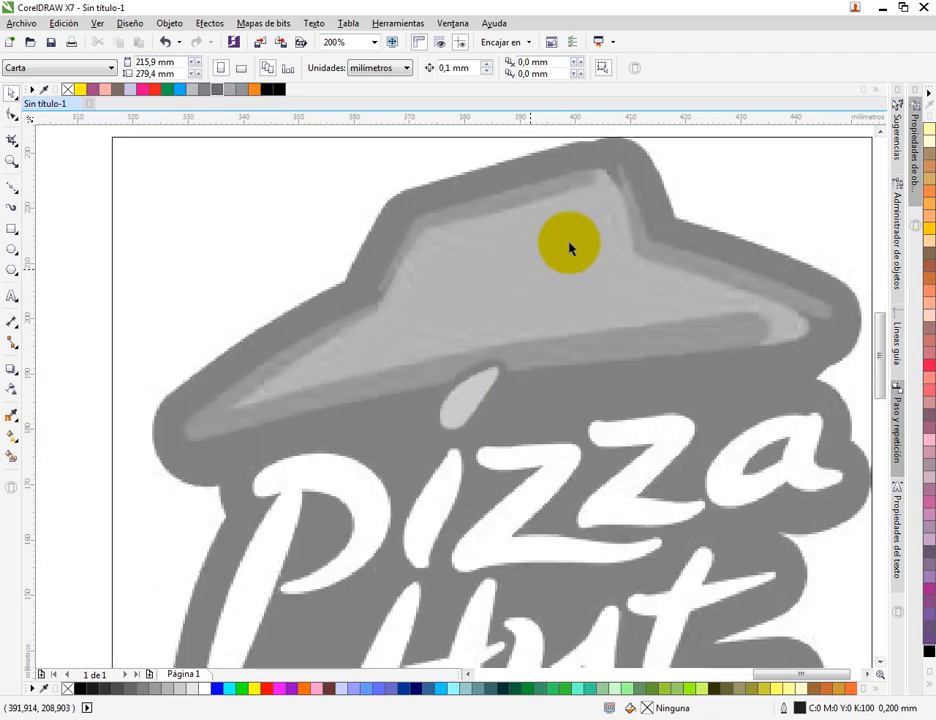
scroll(521, 330, "down", 2)
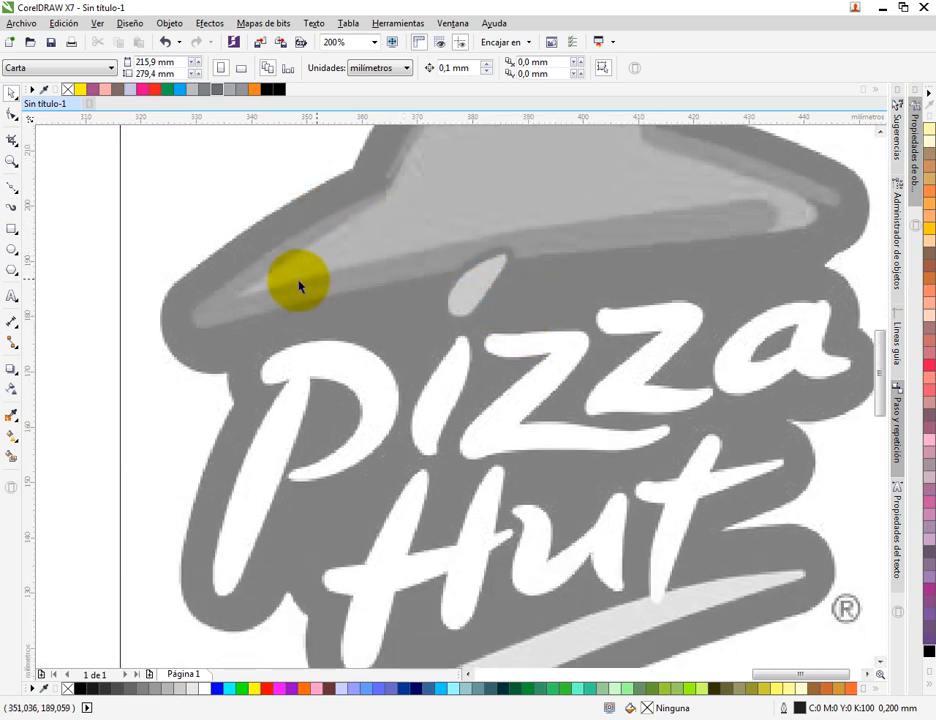
Examine the grey Pizza Hut logo bitmap, from the roof and lettering down to the lower swoosh
scroll(435, 292, "down", 1)
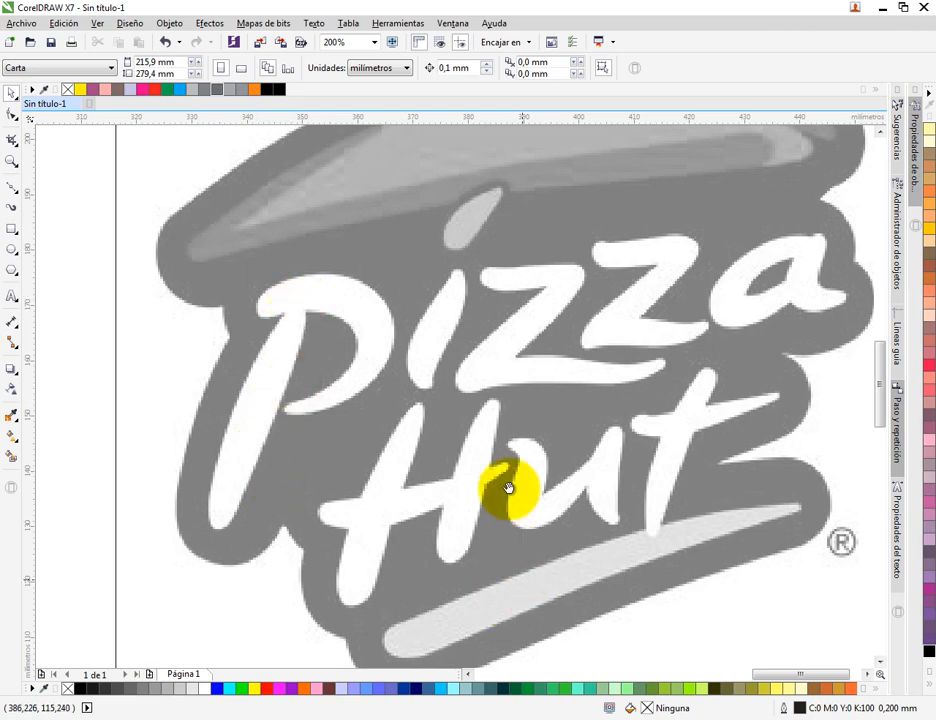
scroll(512, 491, "down", 2)
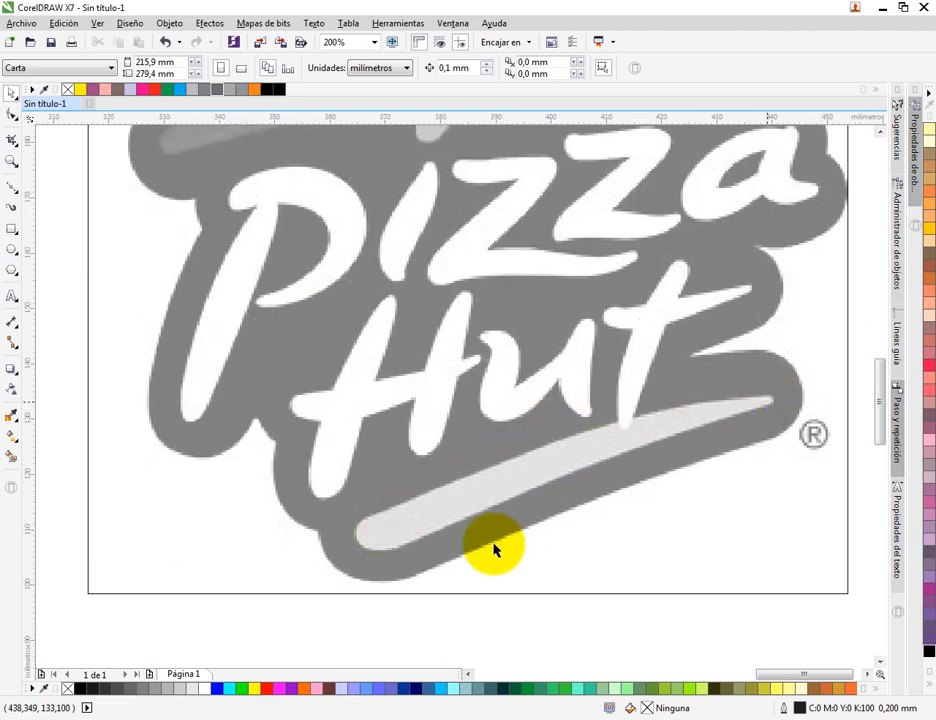
scroll(500, 458, "down", 2)
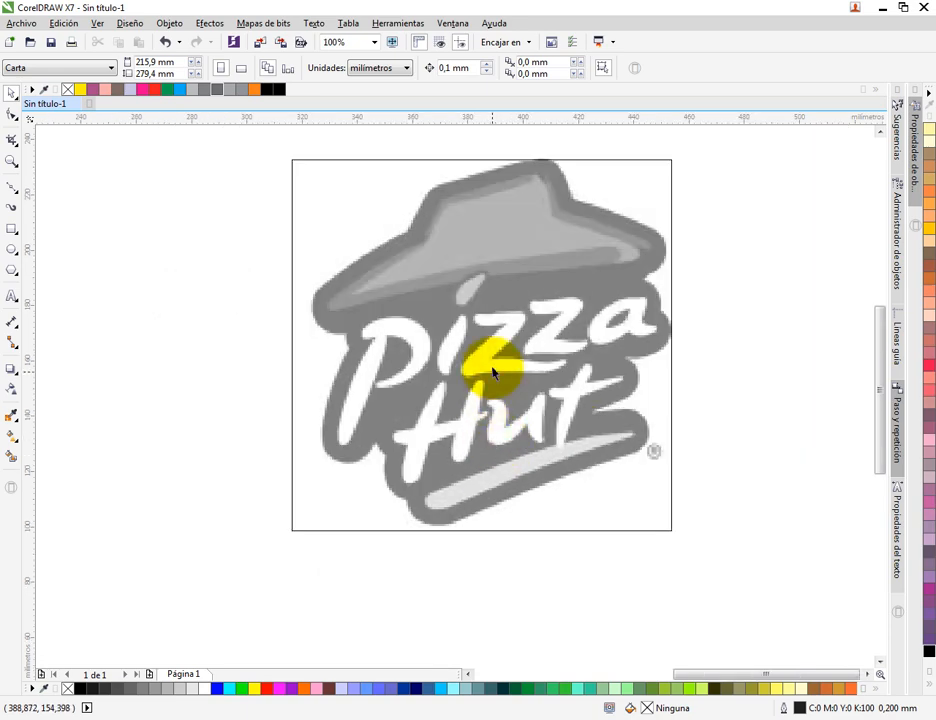
scroll(491, 369, "up", 2)
scroll(491, 369, "down", 2)
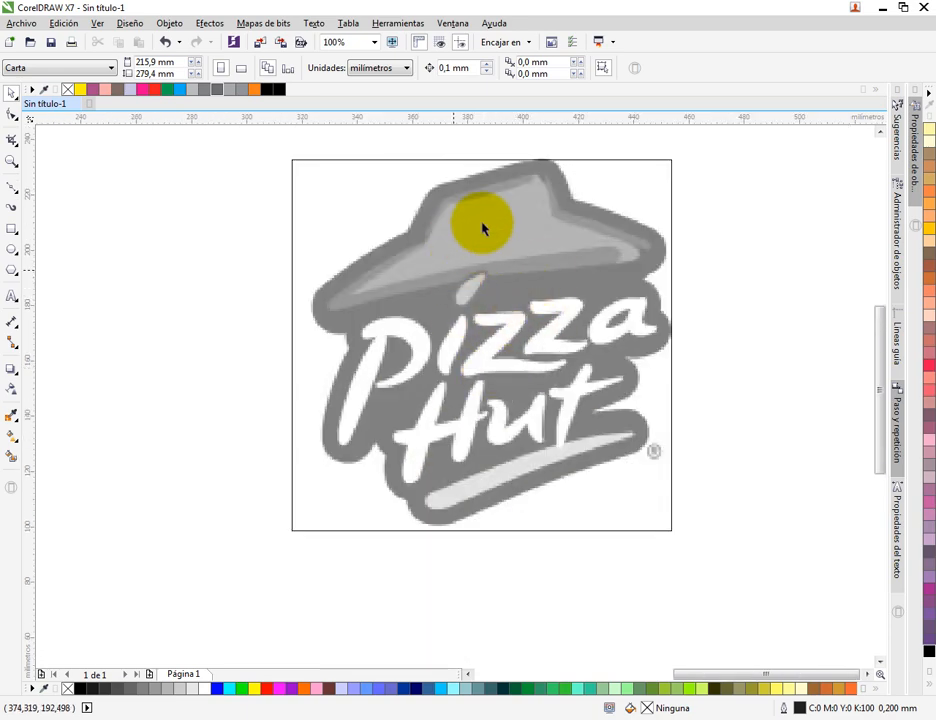
scroll(482, 225, "up", 2)
scroll(453, 232, "down", 2)
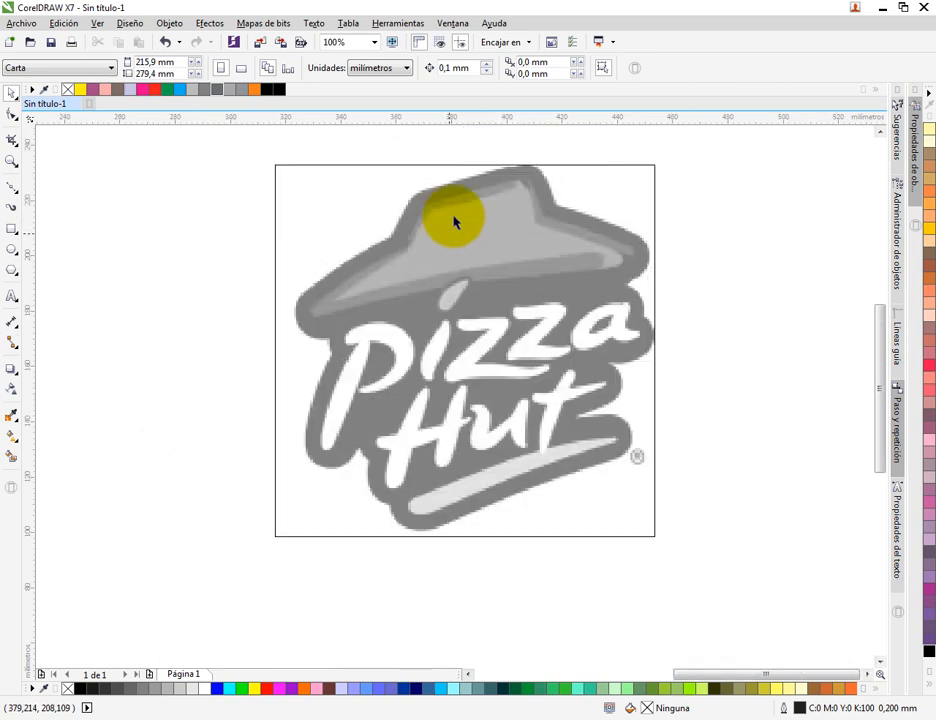
scroll(486, 194, "up", 2)
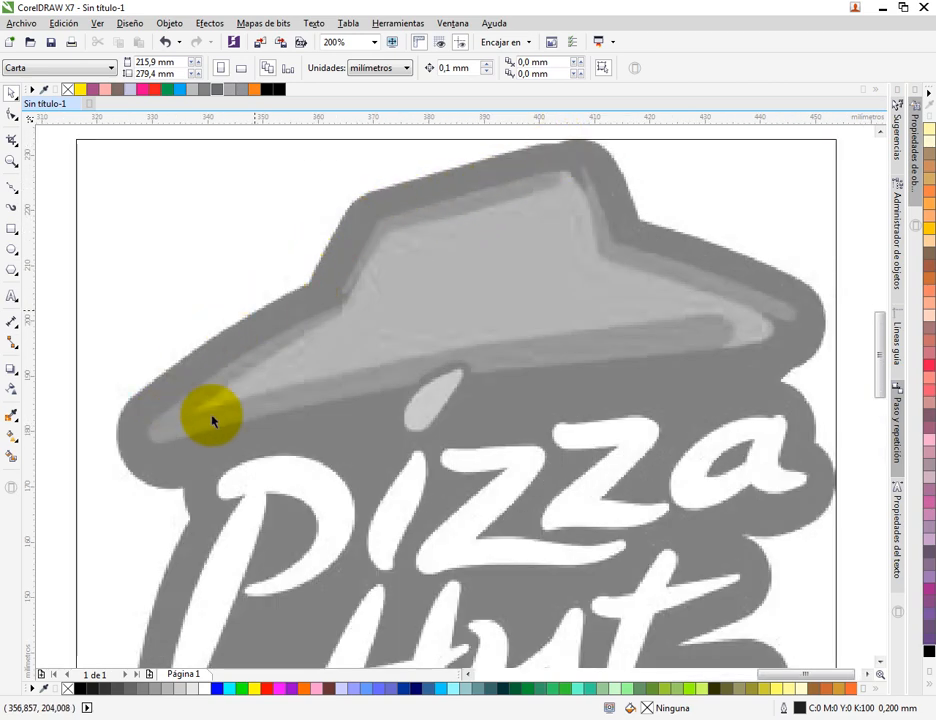
left_click_drag(213, 420, 321, 281)
scroll(381, 307, "down", 2)
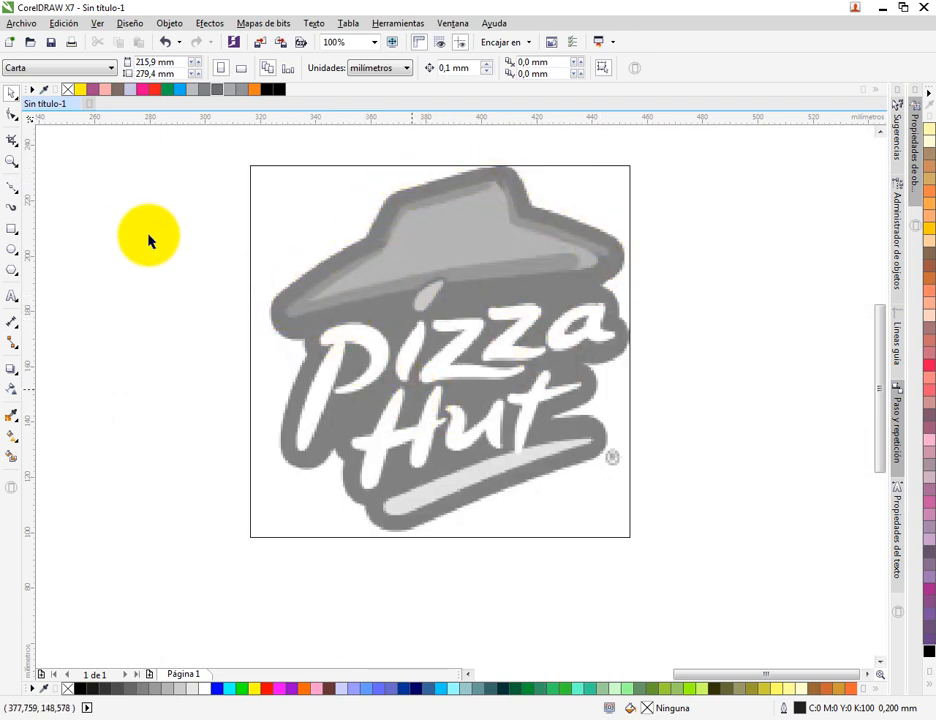
With the 2-point line tool, trace straight segments over the logo's roof, from its left inner corner to the notch beneath the right brim
left_click(18, 196)
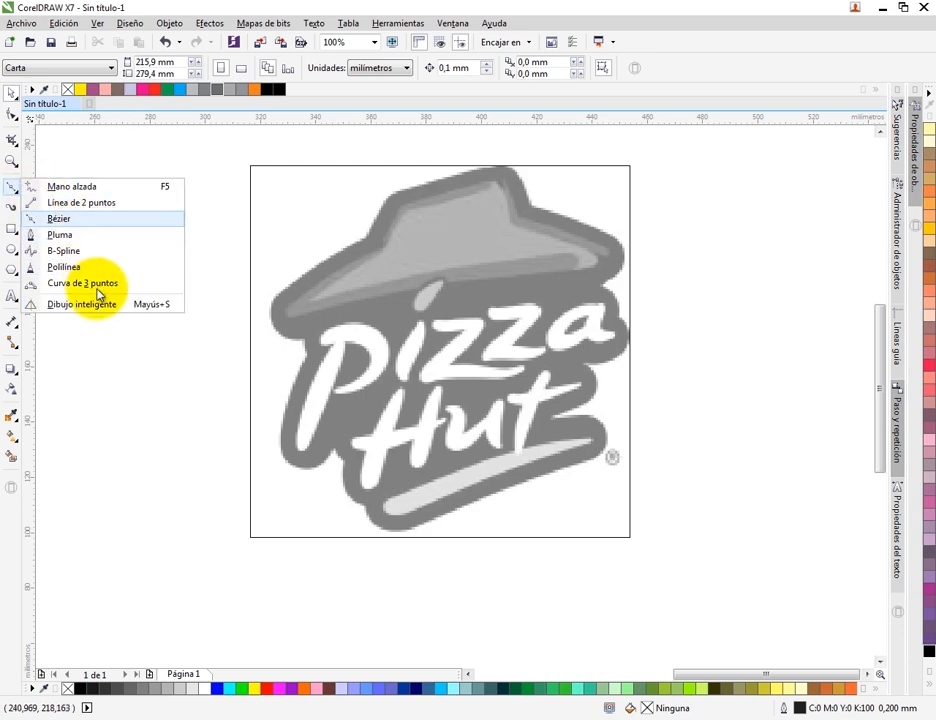
left_click(80, 205)
scroll(356, 237, "up", 2)
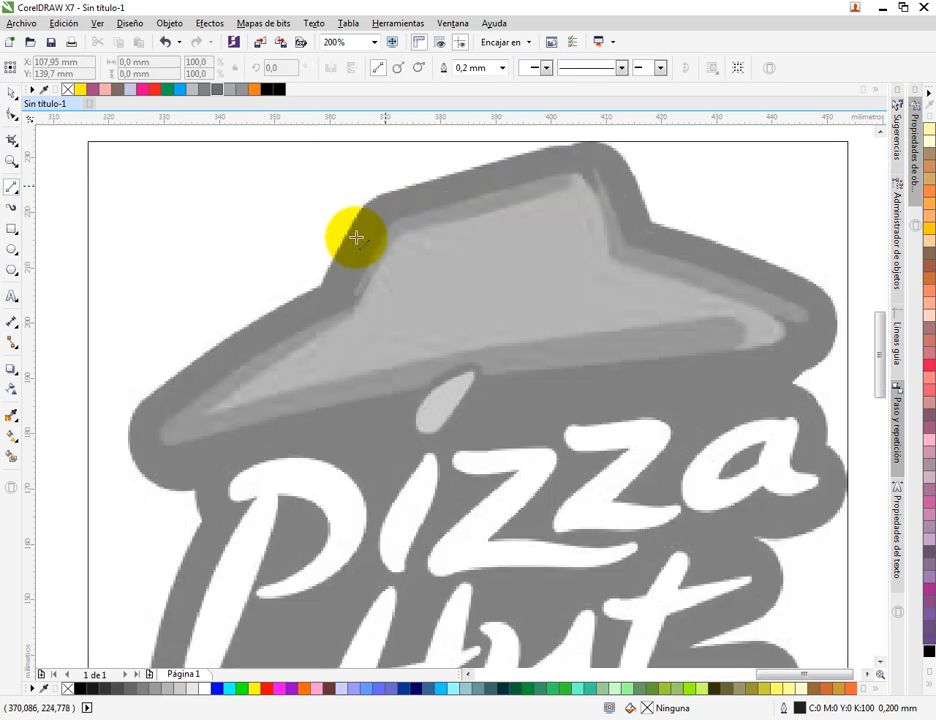
scroll(351, 203, "up", 1)
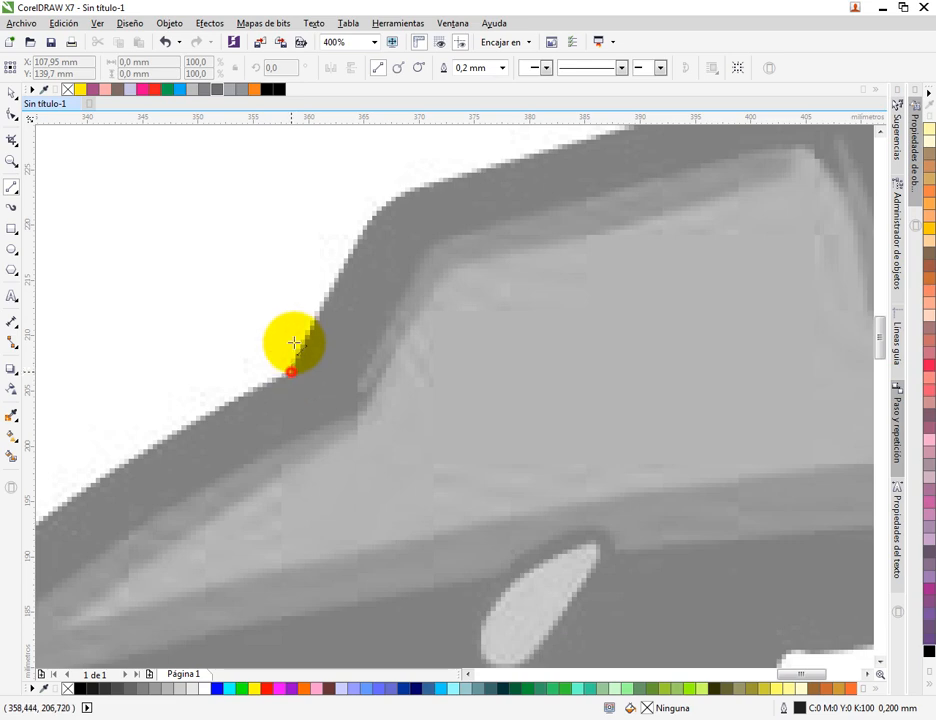
left_click_drag(290, 372, 308, 255)
mouse_move(367, 232)
left_mouse_down()
mouse_move(421, 191)
mouse_move(238, 346)
mouse_move(548, 259)
mouse_move(727, 410)
mouse_move(430, 254)
mouse_move(722, 377)
left_mouse_up()
mouse_move(723, 378)
left_mouse_down()
mouse_move(717, 545)
mouse_move(689, 579)
left_mouse_up()
left_click_drag(727, 569, 601, 285)
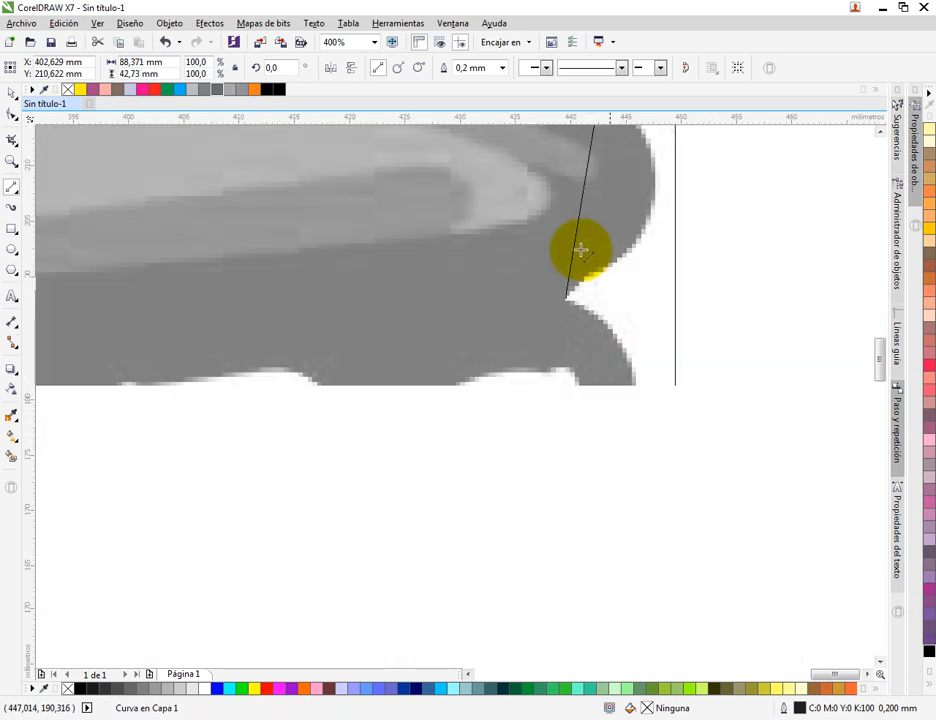
Continue the straight outline down the logo's right side, around the "a" of Pizza, to the deep notch beside the "t" of Hut
left_click_drag(549, 262, 622, 392)
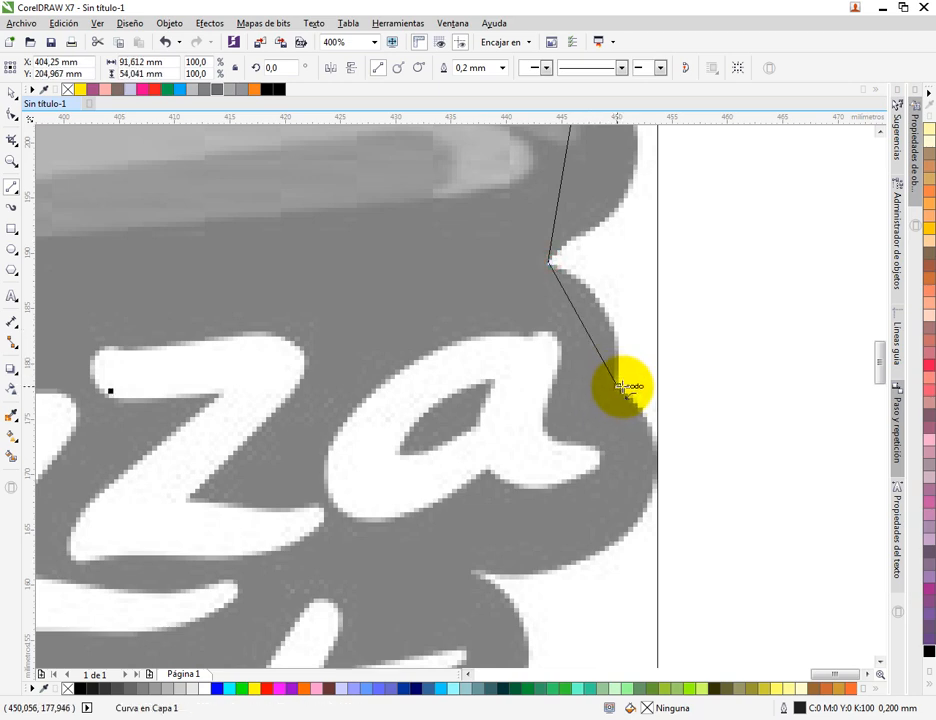
left_click_drag(574, 444, 476, 575)
scroll(537, 300, "down", 3)
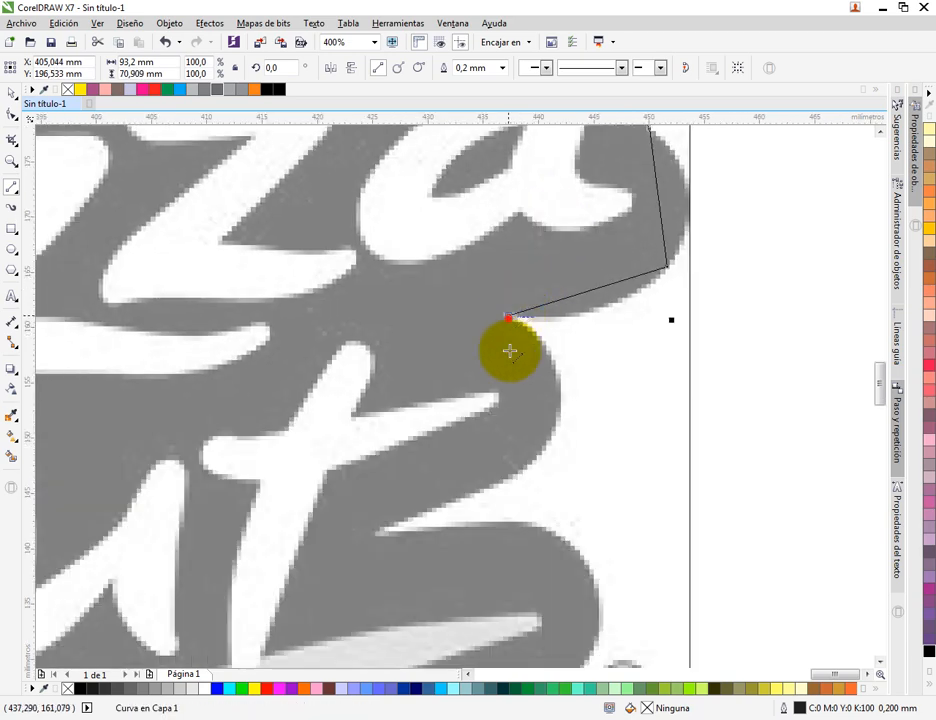
left_click_drag(508, 319, 378, 530)
scroll(495, 250, "down", 3)
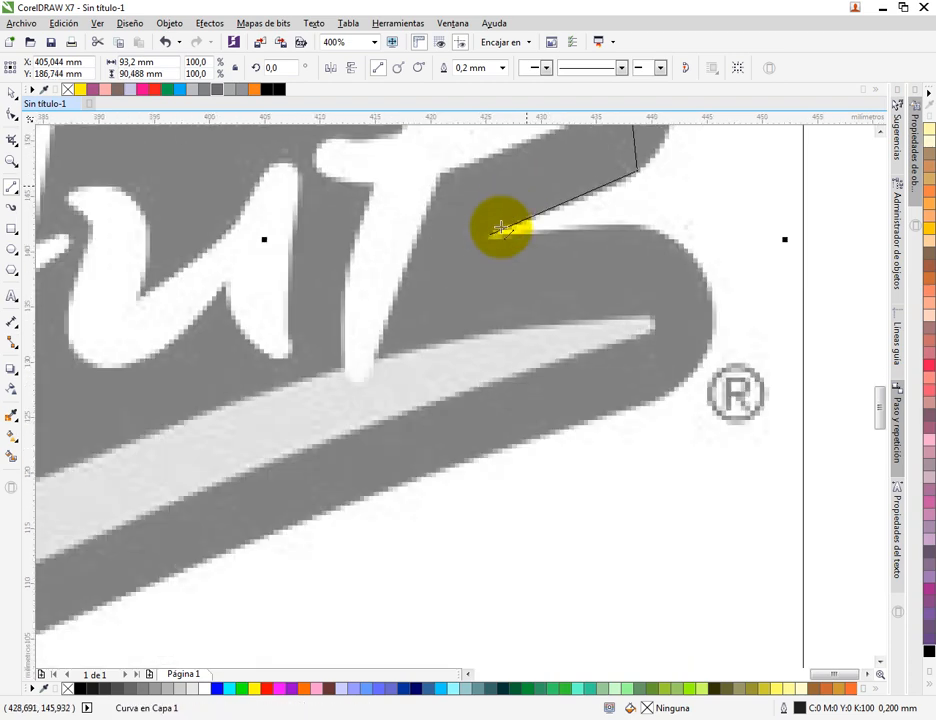
Extend the outline around the lower-right lobe and along the bottom edge beneath the swoosh to its left end
left_click_drag(492, 235, 658, 397)
double_click(658, 397)
scroll(655, 398, "down", 2)
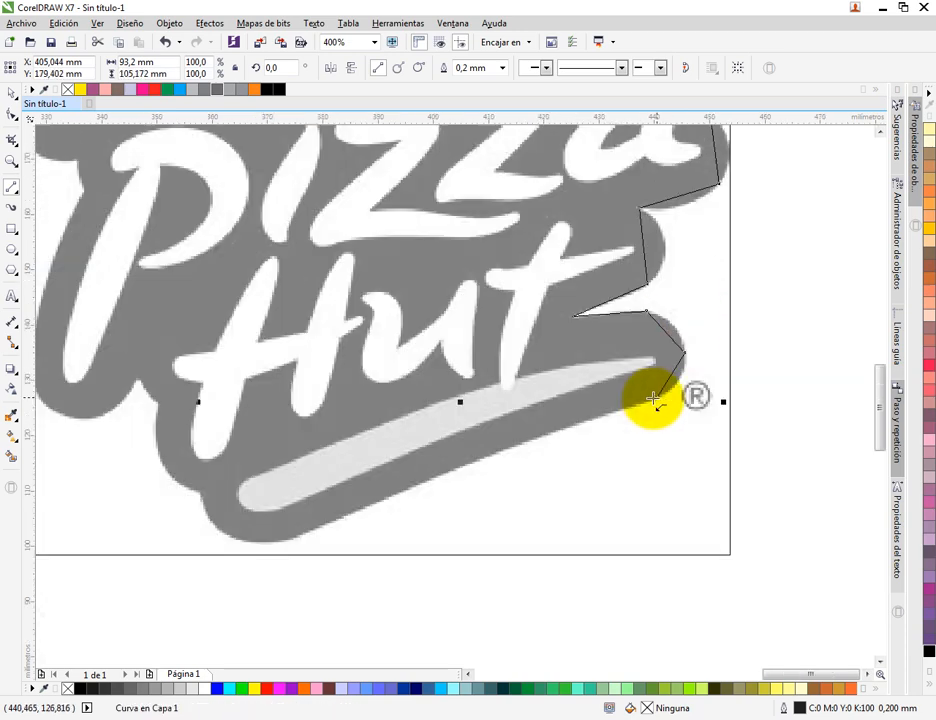
left_click(658, 397)
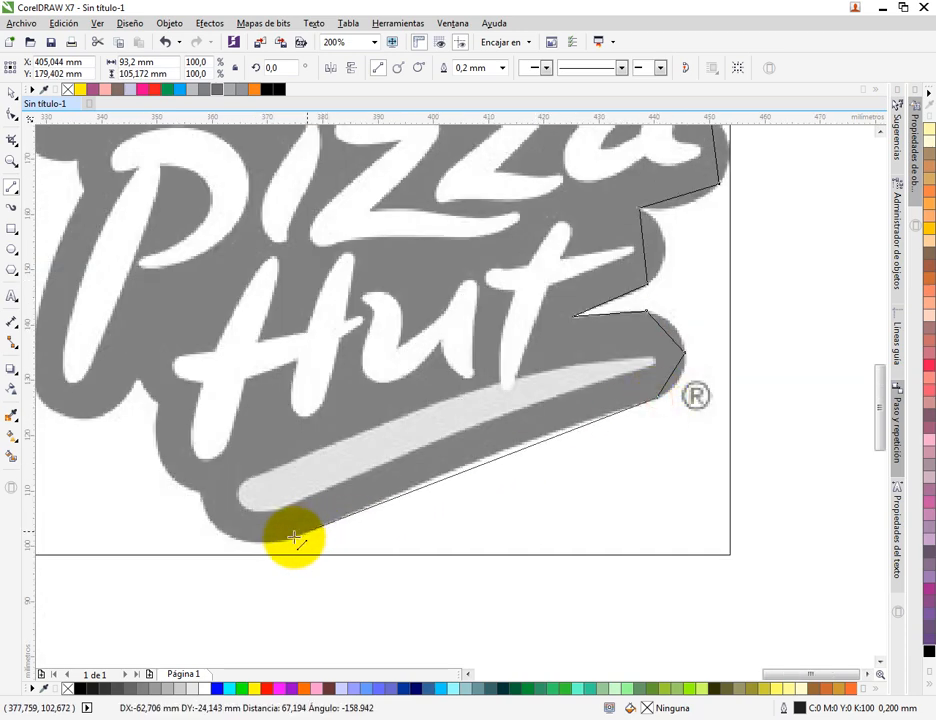
scroll(296, 540, "up", 2)
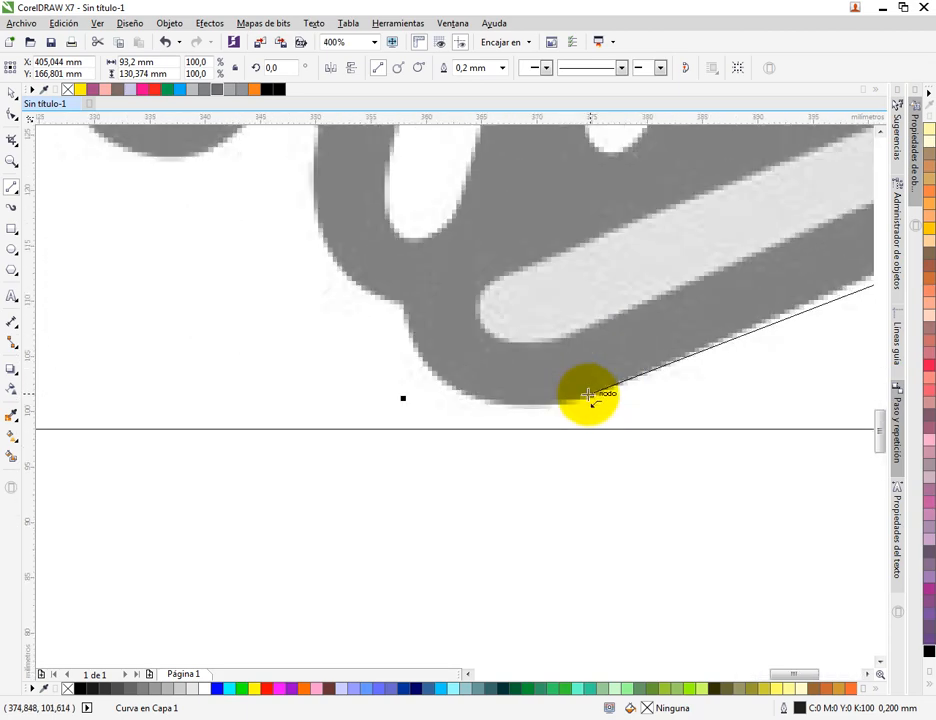
Trace straight segments around the lower-left lobes, past the notch between the "H" and "P", to the bottom of the lobe around the "P"
left_click(590, 395)
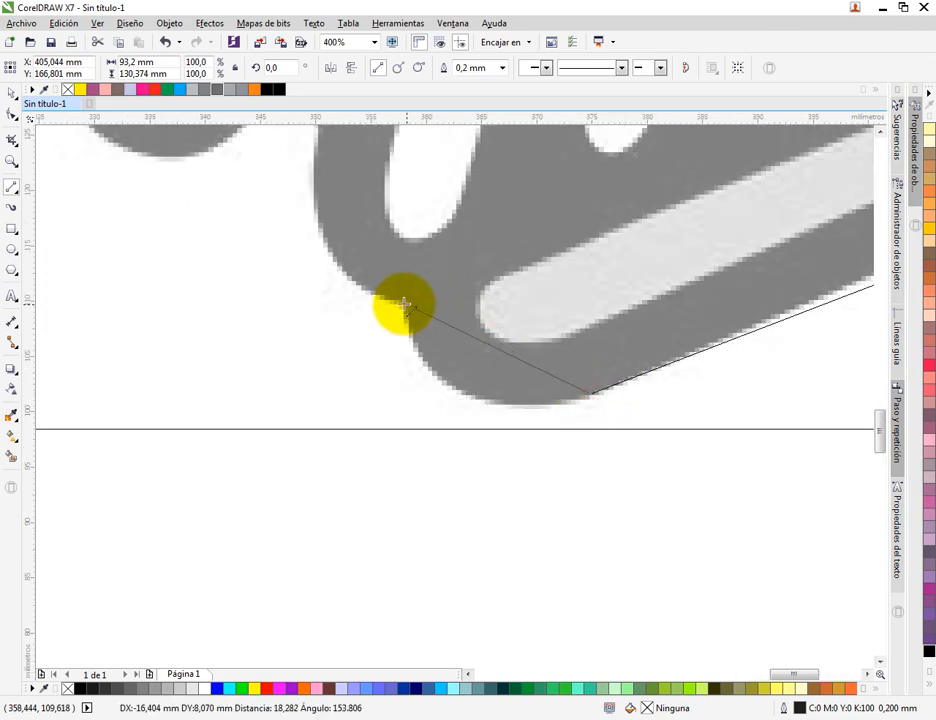
left_click_drag(405, 304, 404, 304)
left_click_drag(445, 236, 493, 482)
left_click_drag(452, 550, 368, 377)
left_click(327, 326)
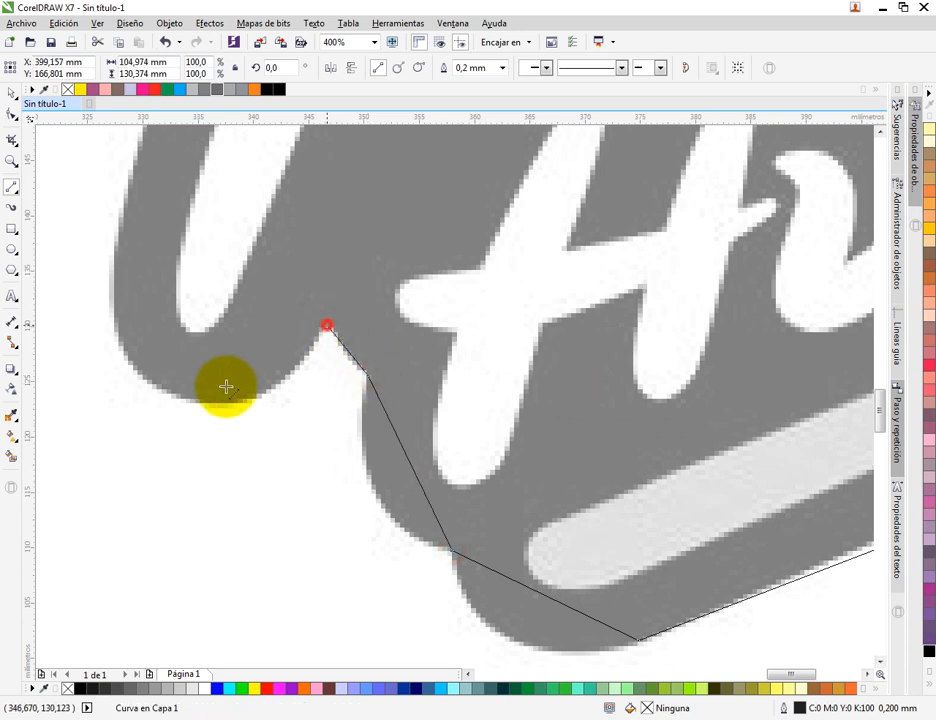
left_click_drag(179, 398, 177, 398)
Extend the outline up the left side of the "P" to the notch beneath the roof's left brim
left_click_drag(220, 322, 526, 447)
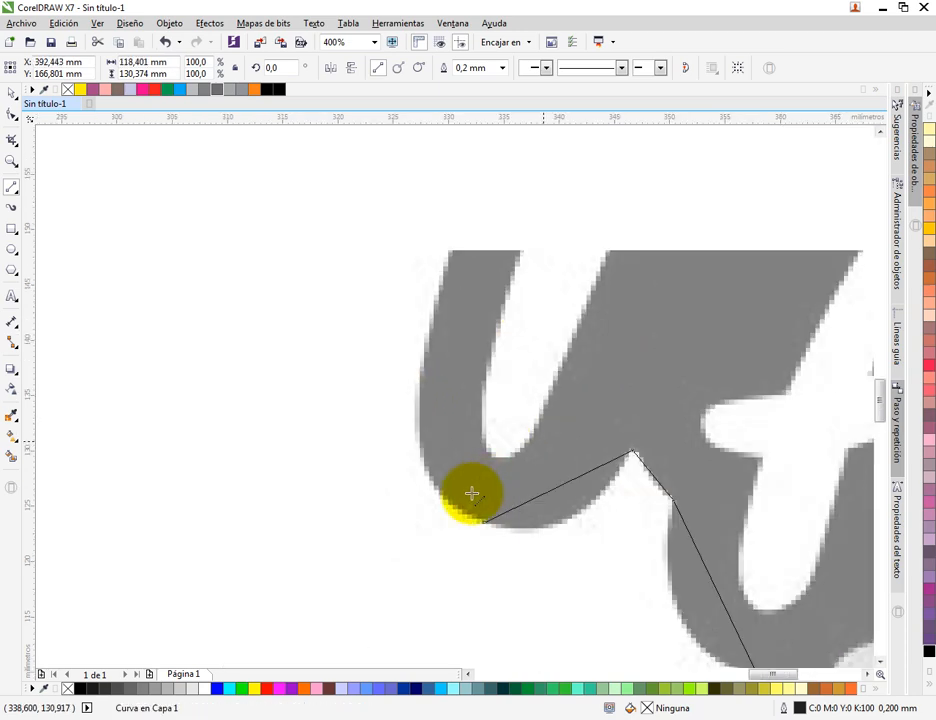
left_click_drag(482, 524, 424, 377)
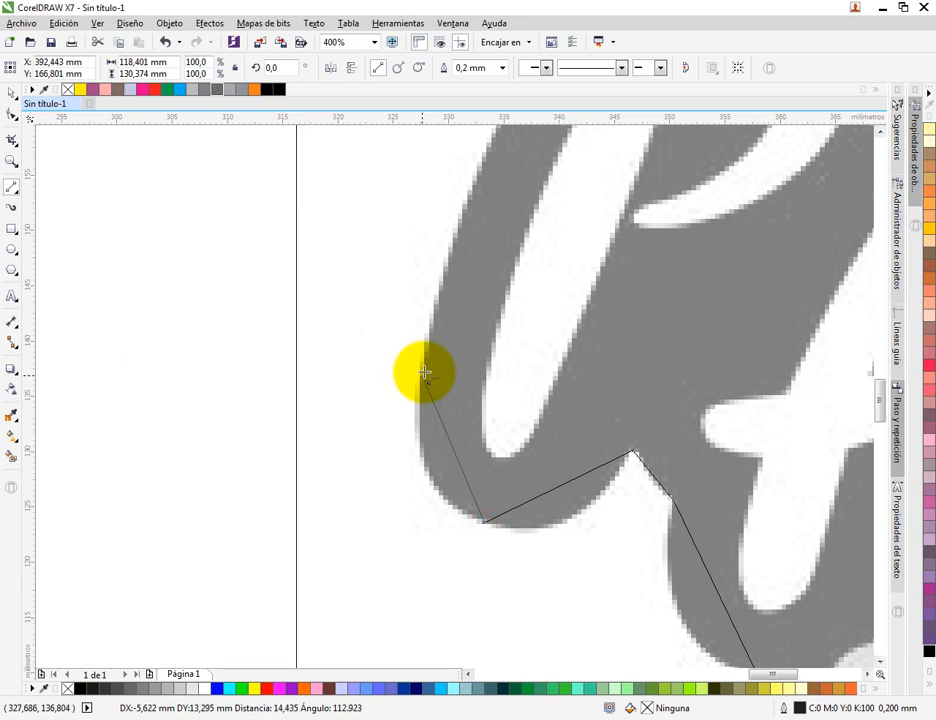
scroll(429, 361, "down", 1)
left_click_drag(493, 334, 483, 458)
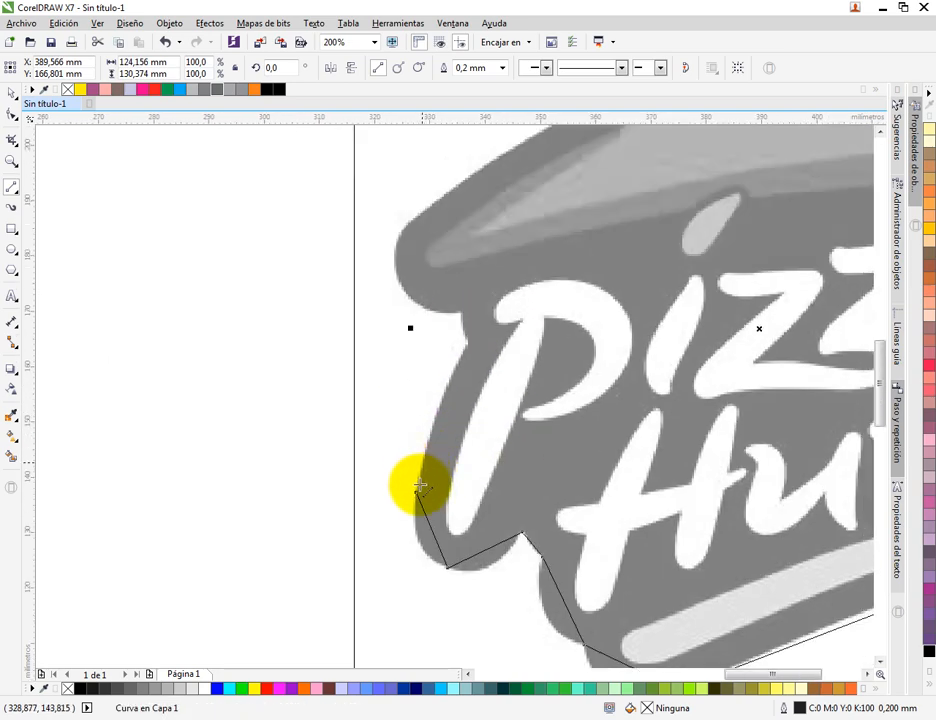
scroll(420, 484, "up", 1)
left_click(410, 513)
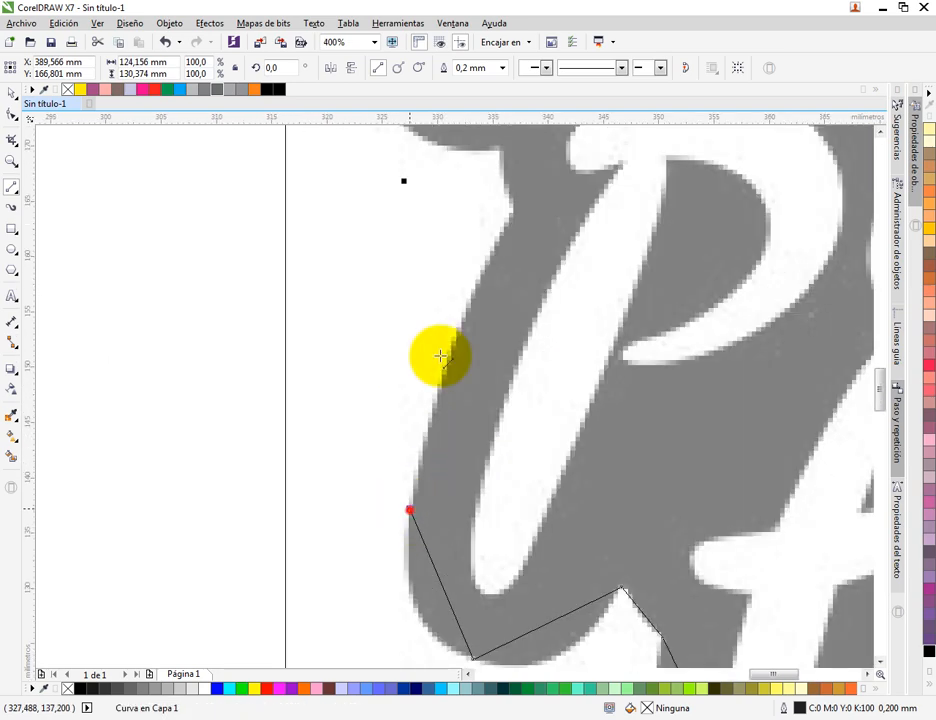
double_click(512, 209)
left_click(500, 147)
Trace the roof's left tip and close the outline at its starting node
left_click_drag(524, 151, 521, 421)
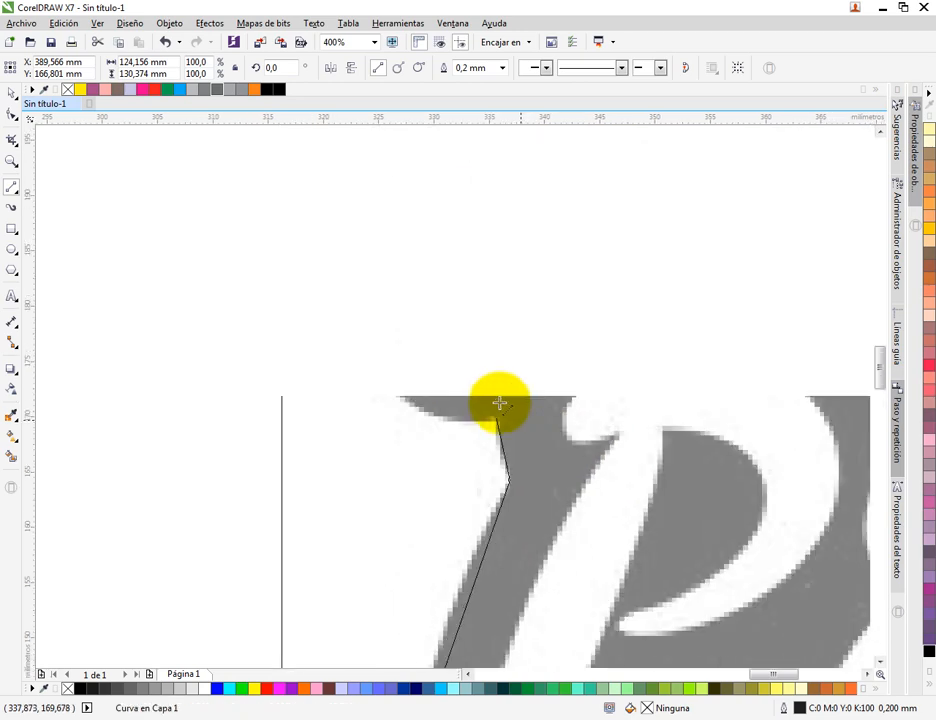
left_click(496, 419)
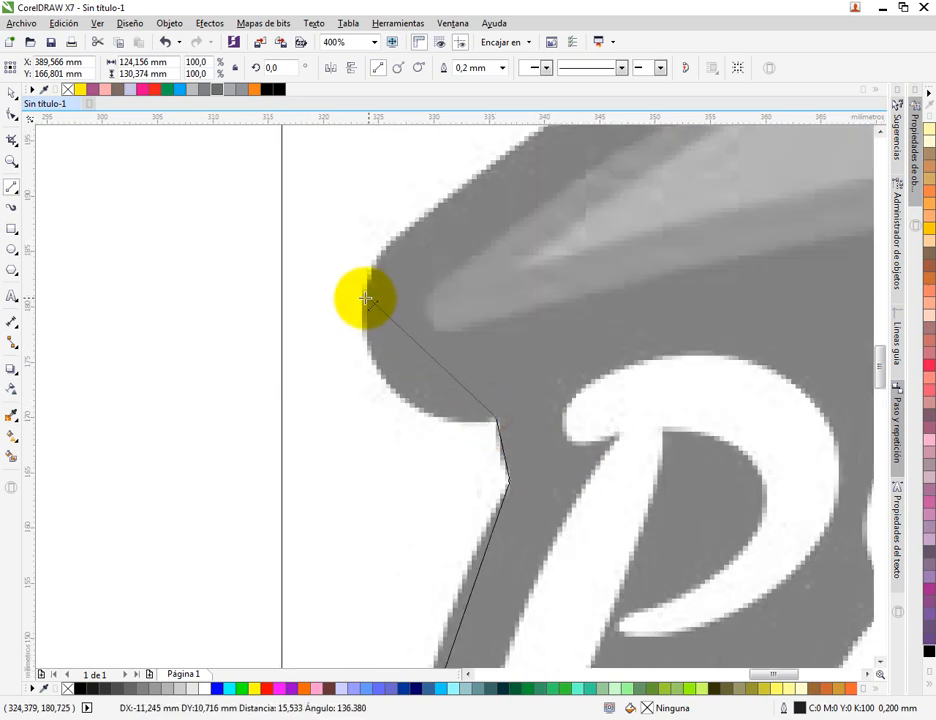
left_click(367, 288)
left_click(370, 350)
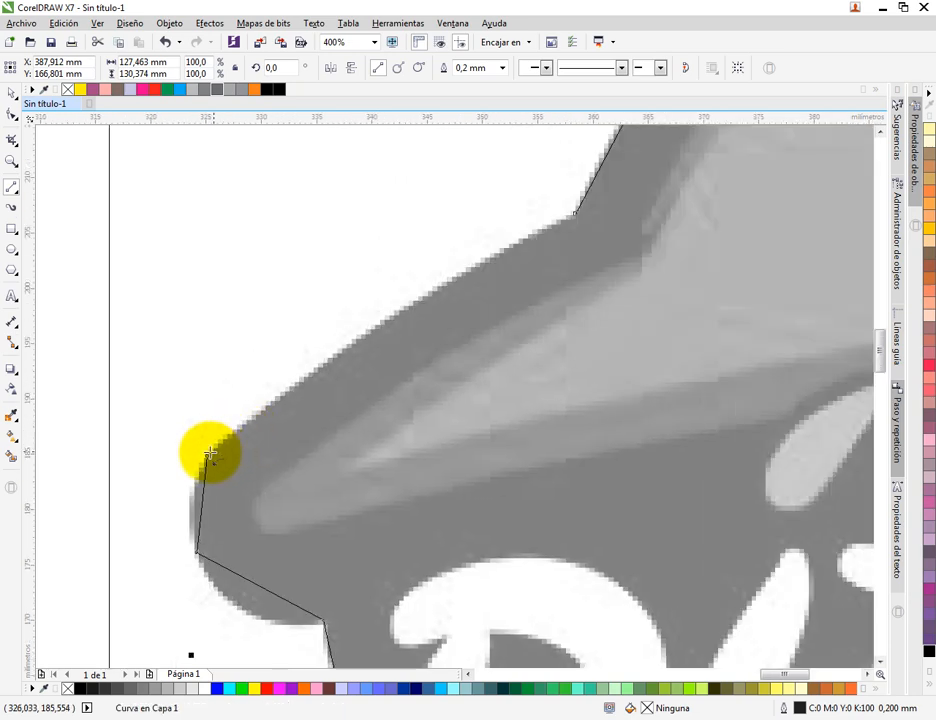
left_click(209, 453)
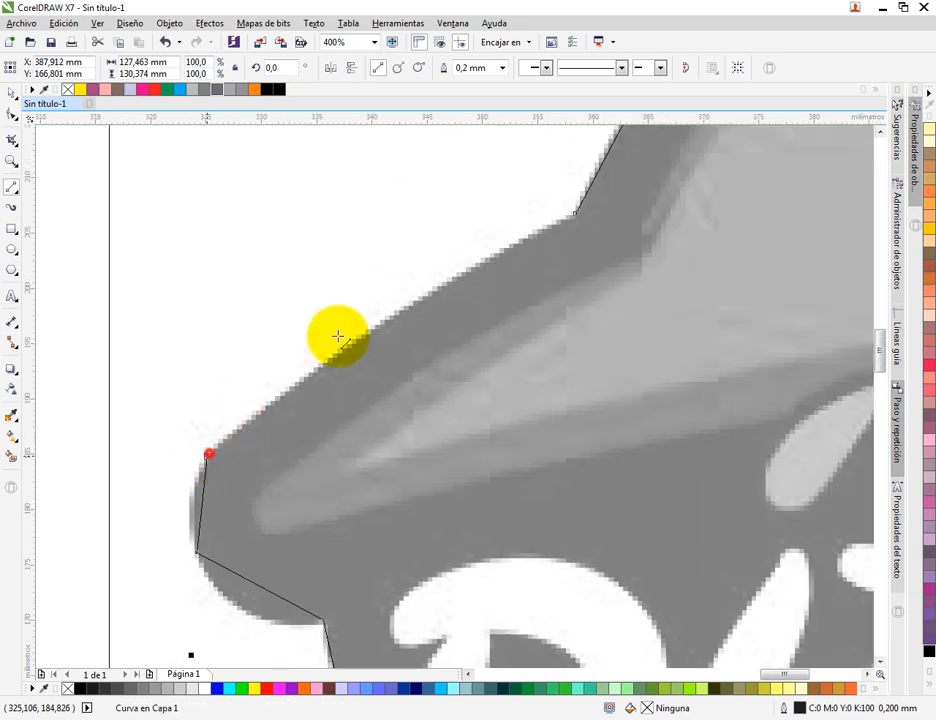
left_click(575, 214)
scroll(475, 271, "down", 3)
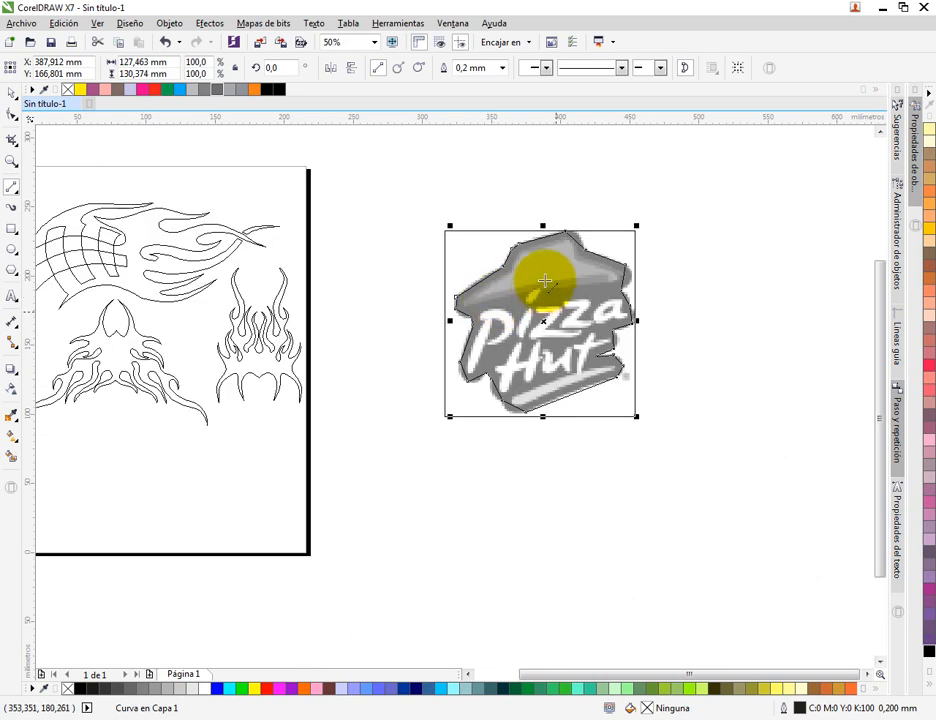
scroll(544, 283, "up", 1)
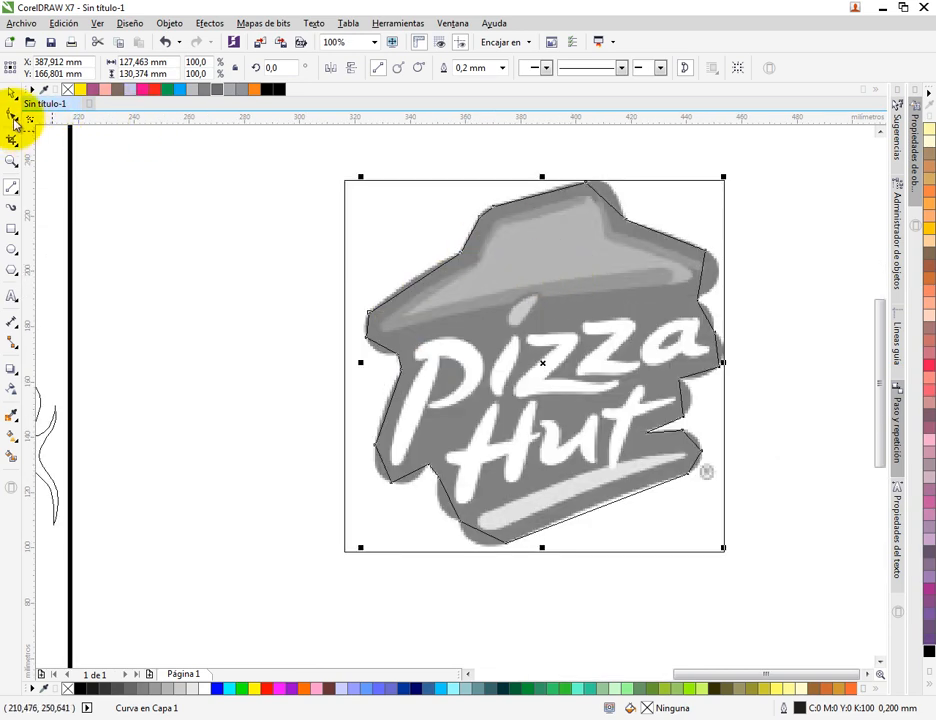
Select all nodes of the traced outline with the Shape tool and convert its segments to curves
left_click(12, 115)
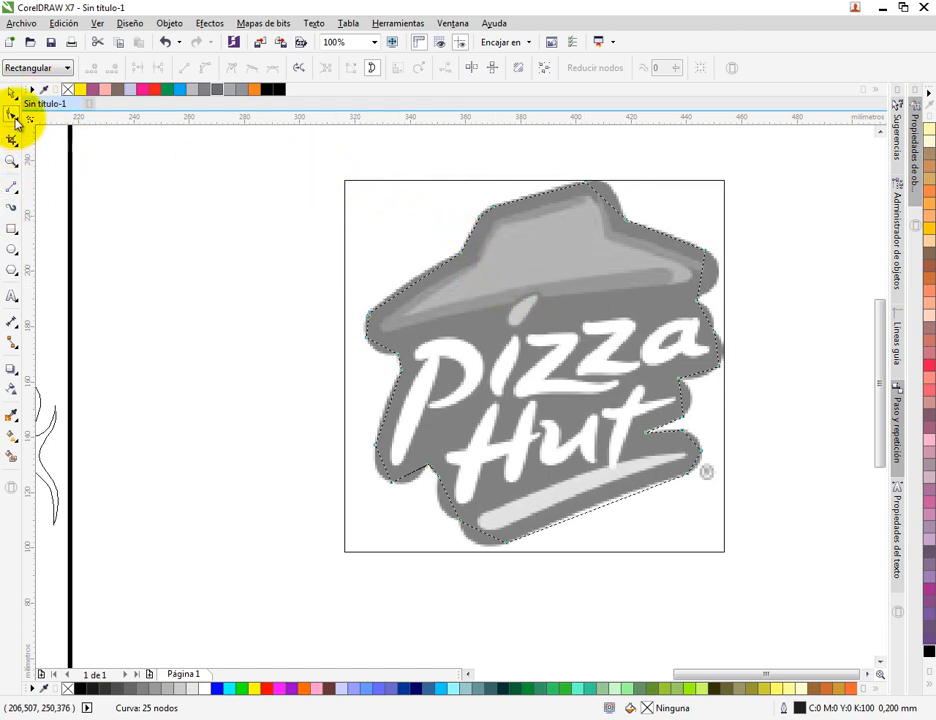
left_click_drag(318, 159, 800, 570)
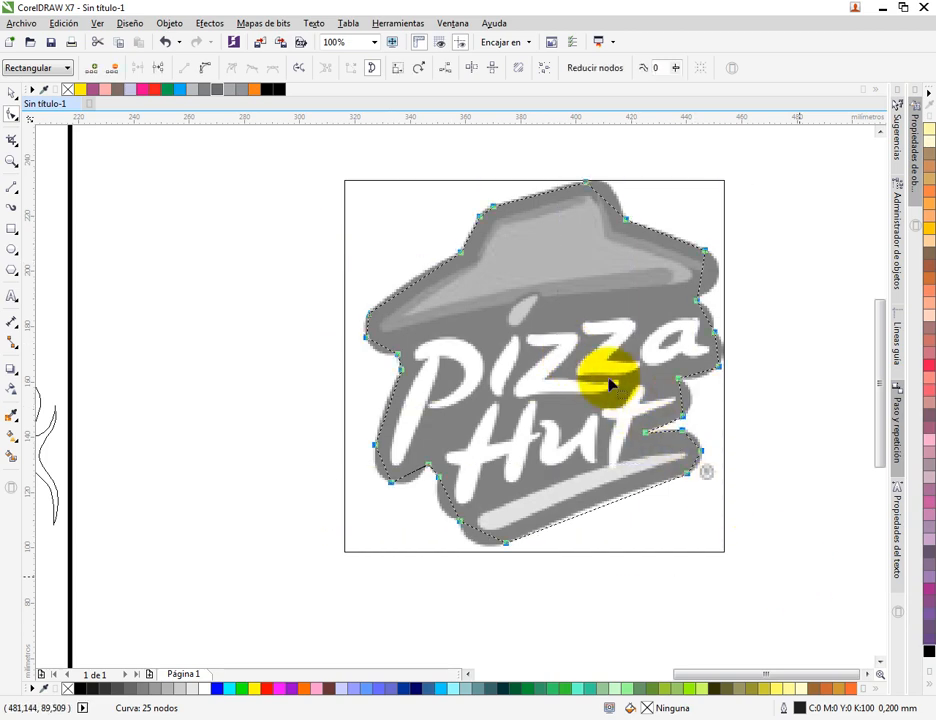
right_click(466, 246)
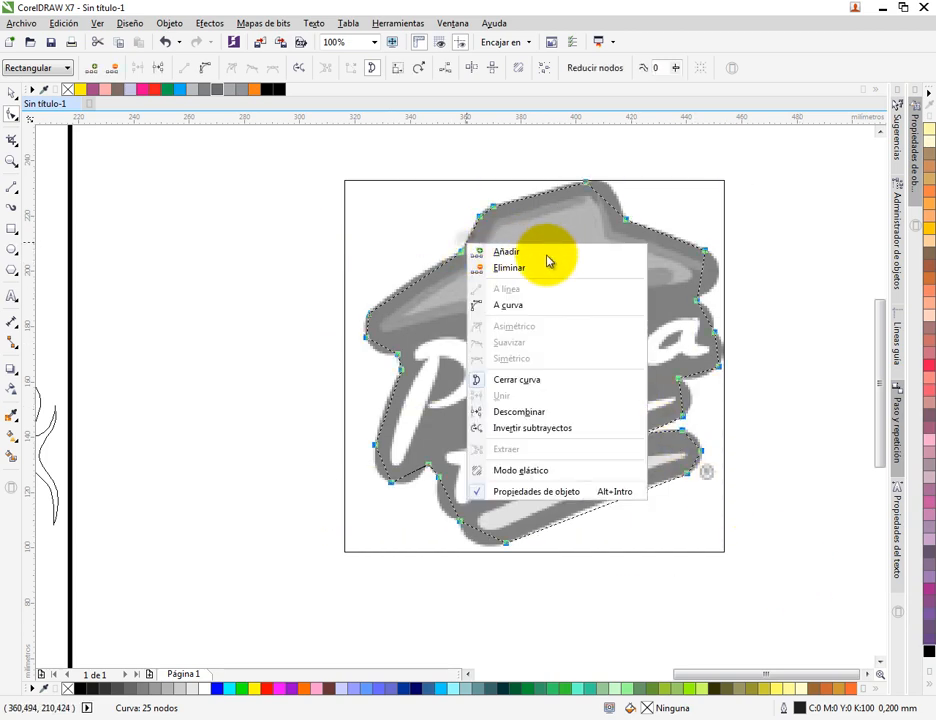
left_click(522, 306)
Bend the outline's segments to the bitmap at the roof's upper-left corner, along its top edge and around its right peak
scroll(492, 234, "up", 4)
scroll(455, 212, "up", 2)
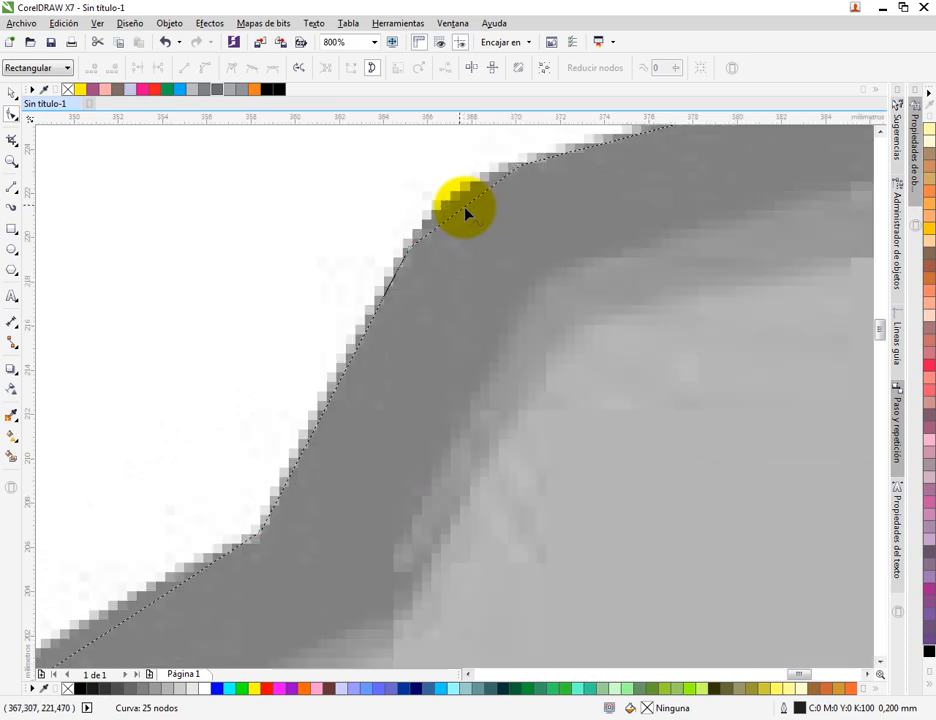
left_click_drag(465, 210, 455, 203)
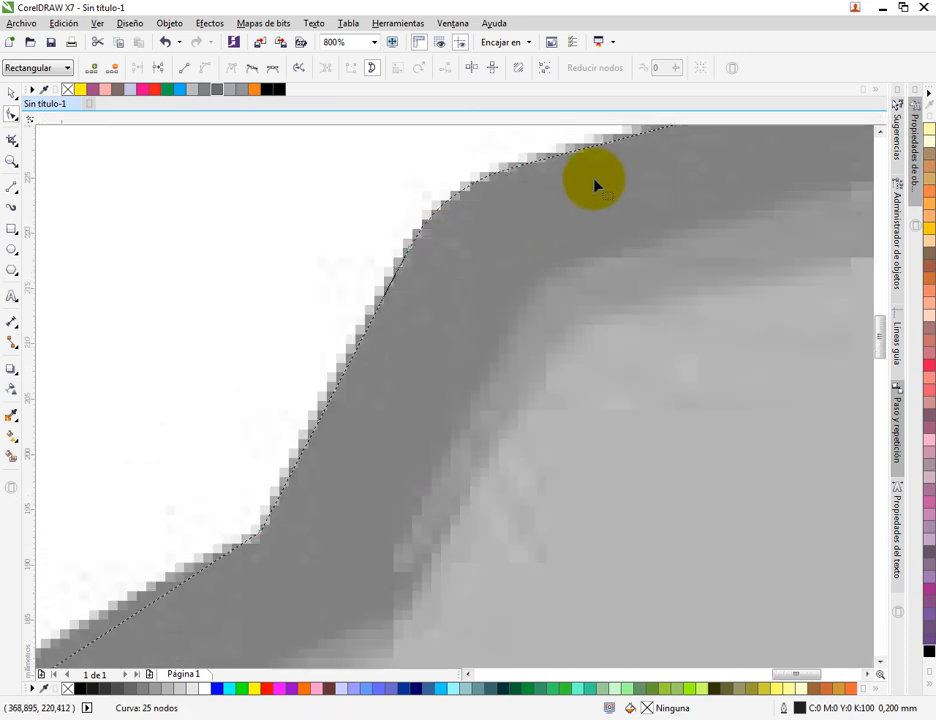
scroll(620, 172, "down", 1)
left_click_drag(645, 157, 260, 366)
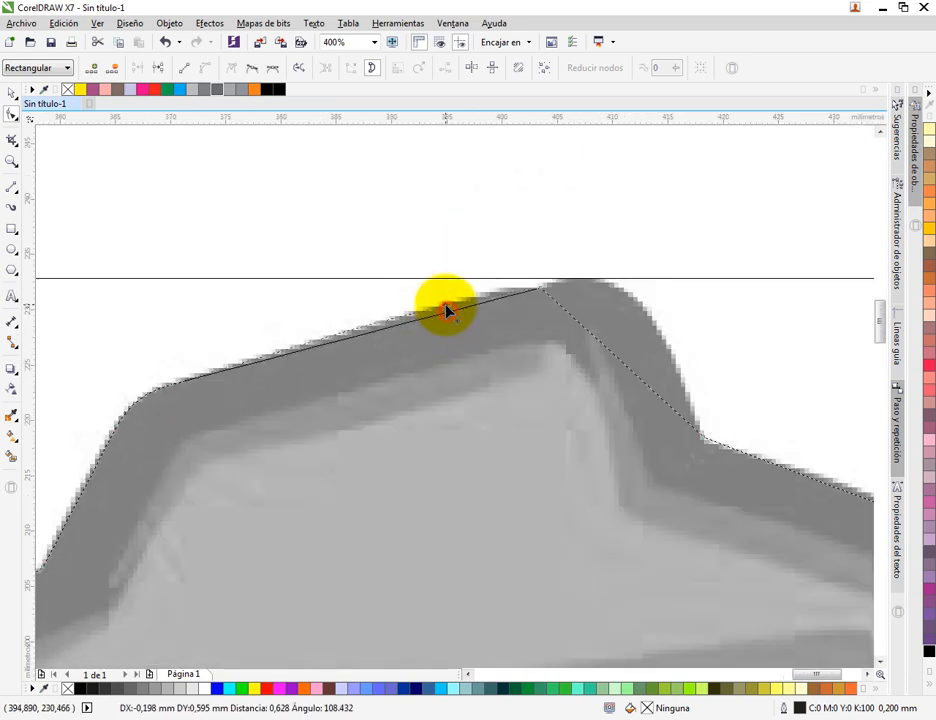
left_click_drag(447, 312, 449, 311)
left_click_drag(580, 323, 617, 299)
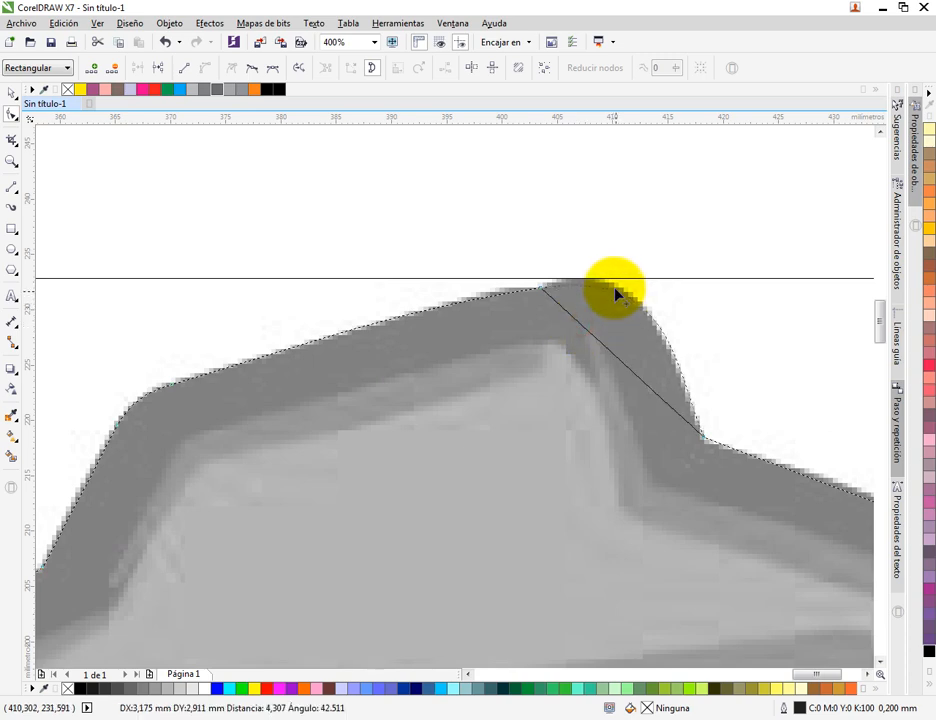
Curve the outline along the roof's right slope and around the rounded right tip of the brim
left_click_drag(750, 346, 412, 175)
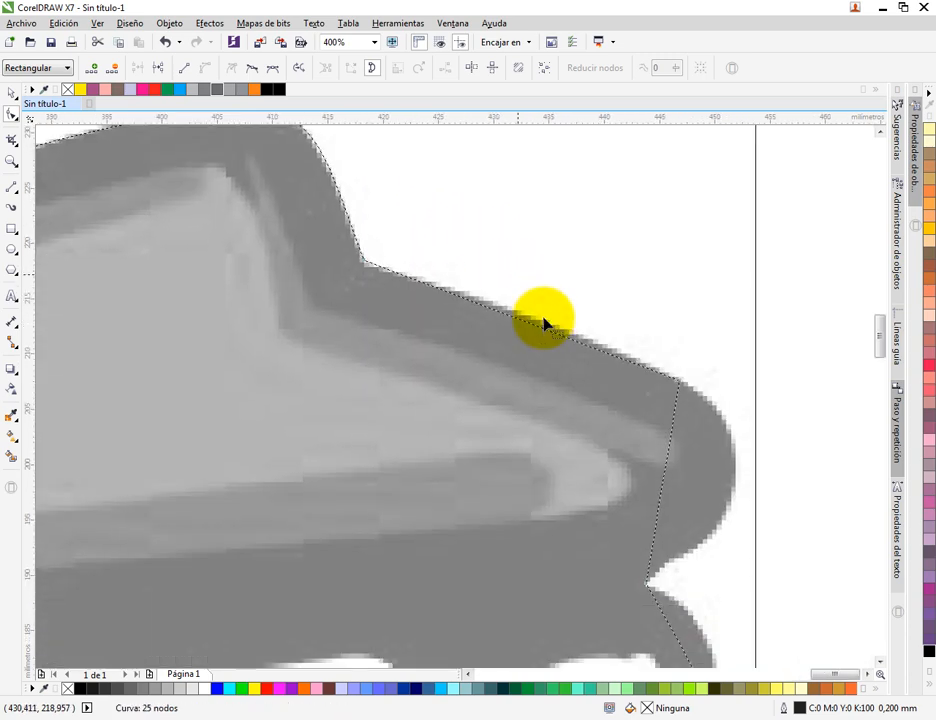
scroll(561, 341, "up", 1)
left_click_drag(564, 340, 446, 165)
scroll(503, 277, "down", 1)
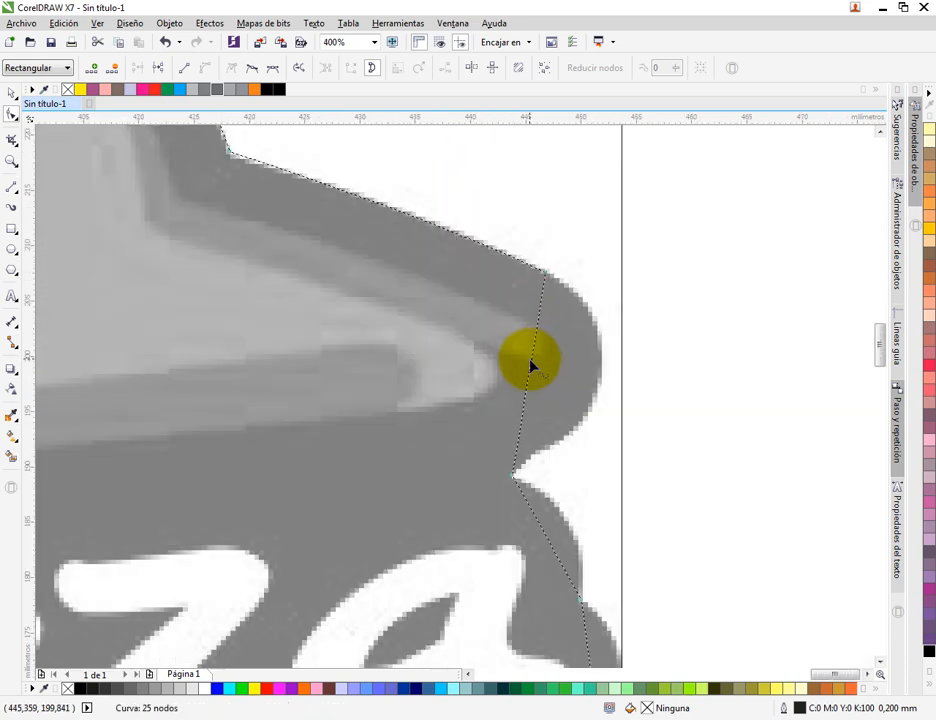
left_click_drag(574, 376, 552, 223)
scroll(465, 377, "up", 1)
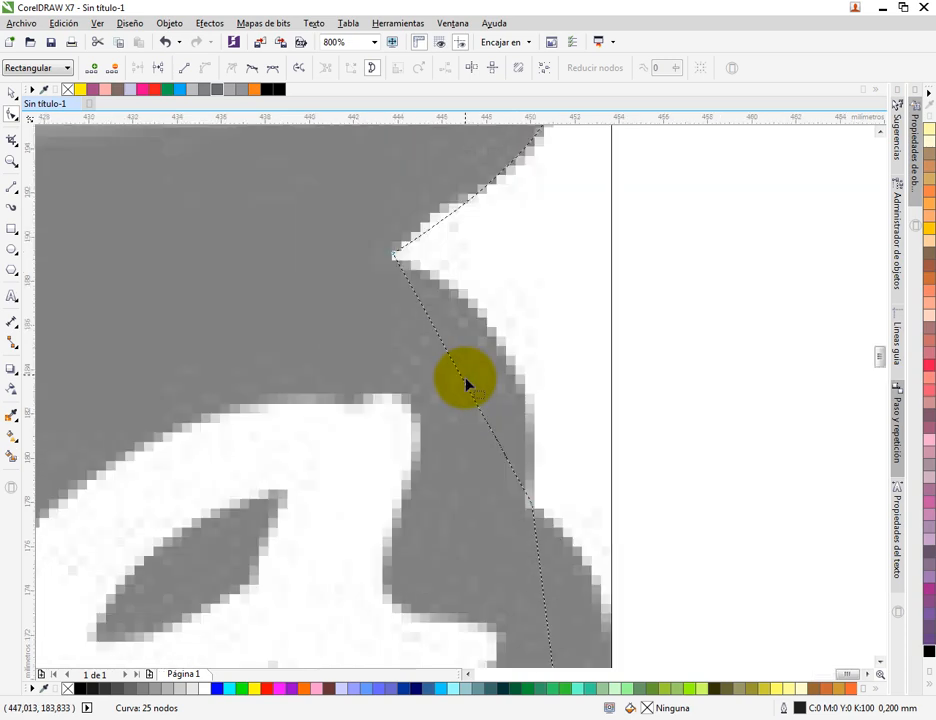
Bend the segments around the lobes to the right of the "a" to follow the gray contour
left_click_drag(504, 350, 505, 349)
left_click_drag(594, 415, 536, 172)
left_click_drag(535, 402, 552, 329)
left_click(490, 336)
left_click_drag(362, 512, 363, 547)
Curve the outline around the lobe beside the second "z"'s tail and along the edge into the notch beneath it
left_click_drag(416, 504, 532, 246)
left_click_drag(453, 405, 509, 308)
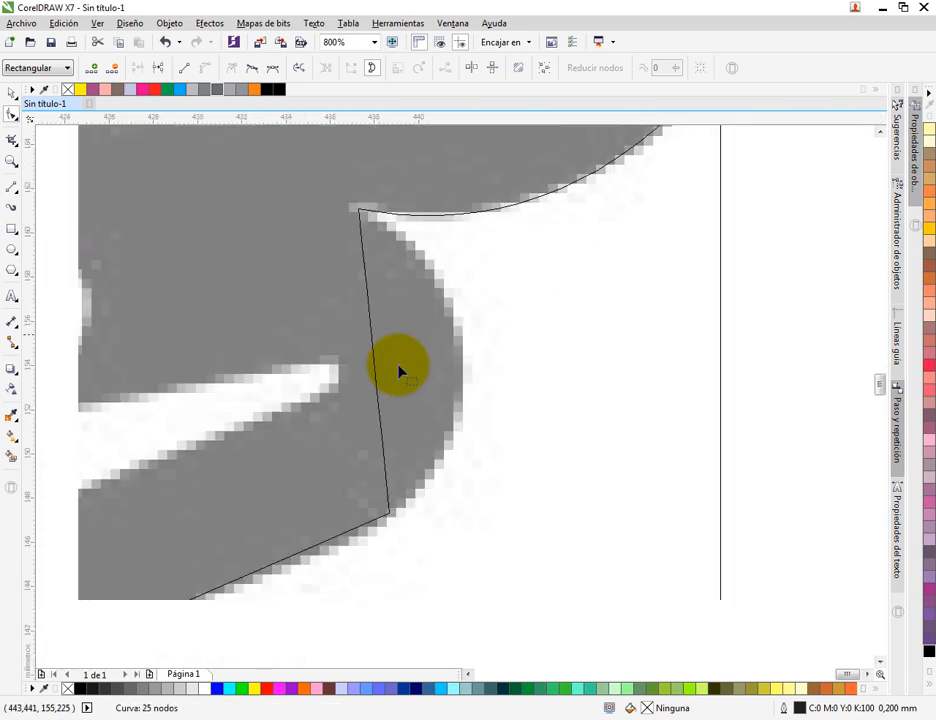
left_click_drag(376, 362, 465, 357)
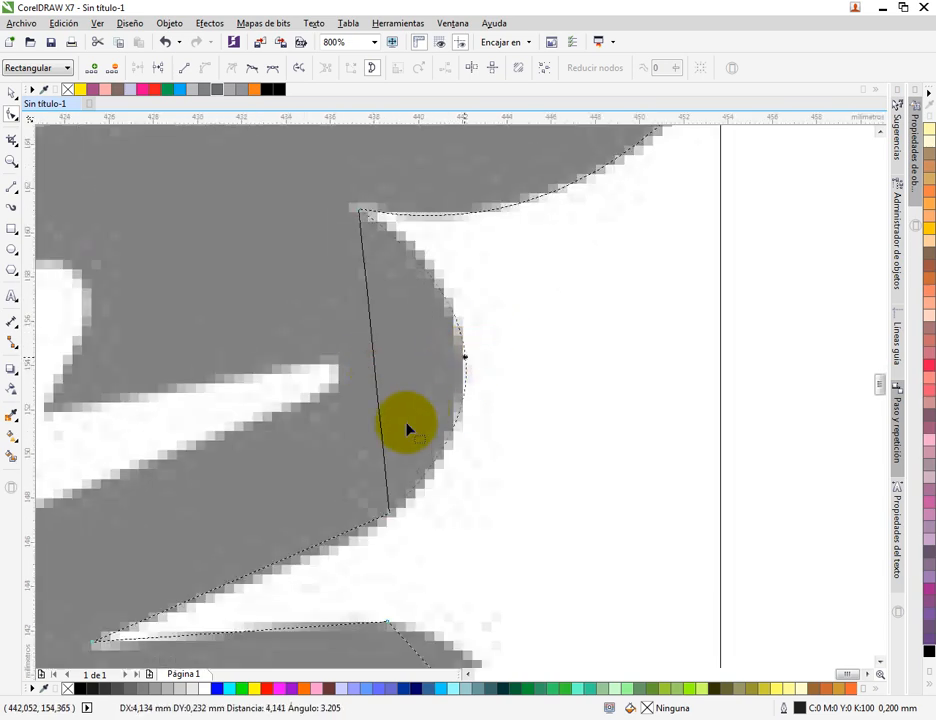
left_click_drag(391, 435, 507, 254)
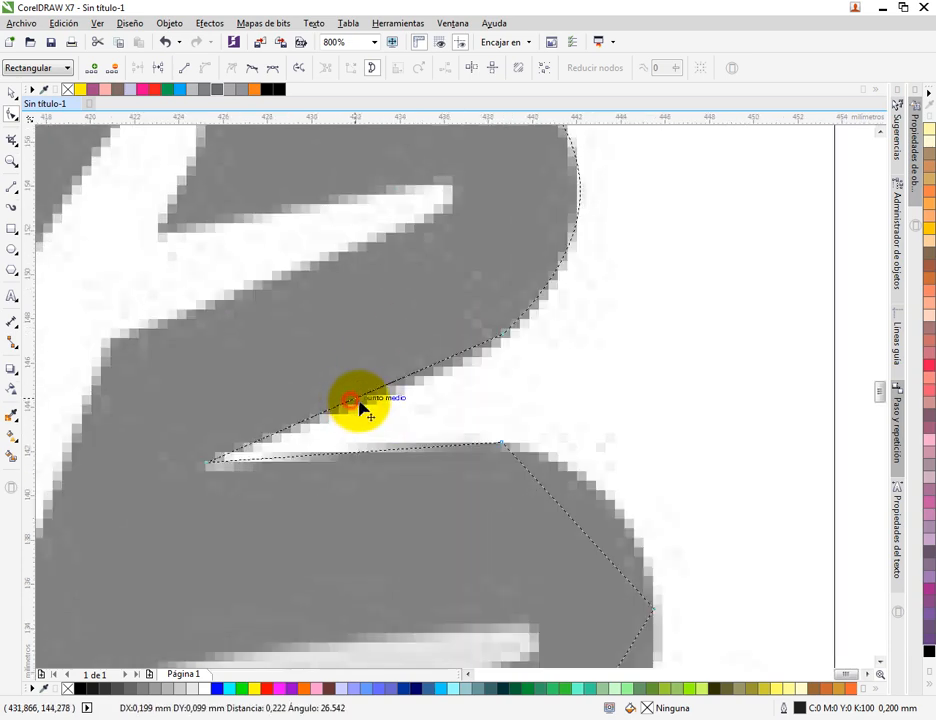
left_click_drag(364, 410, 365, 413)
Bend the two segments of the rounded lobe next to the ® mark outward to match the bitmap
left_click_drag(604, 508, 564, 330)
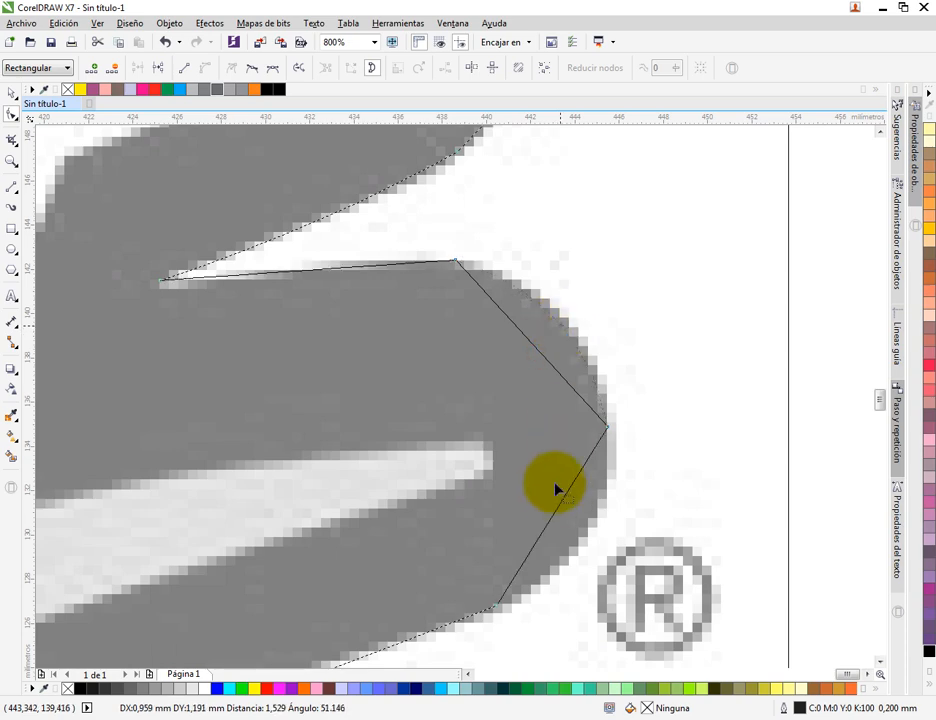
left_click(557, 507)
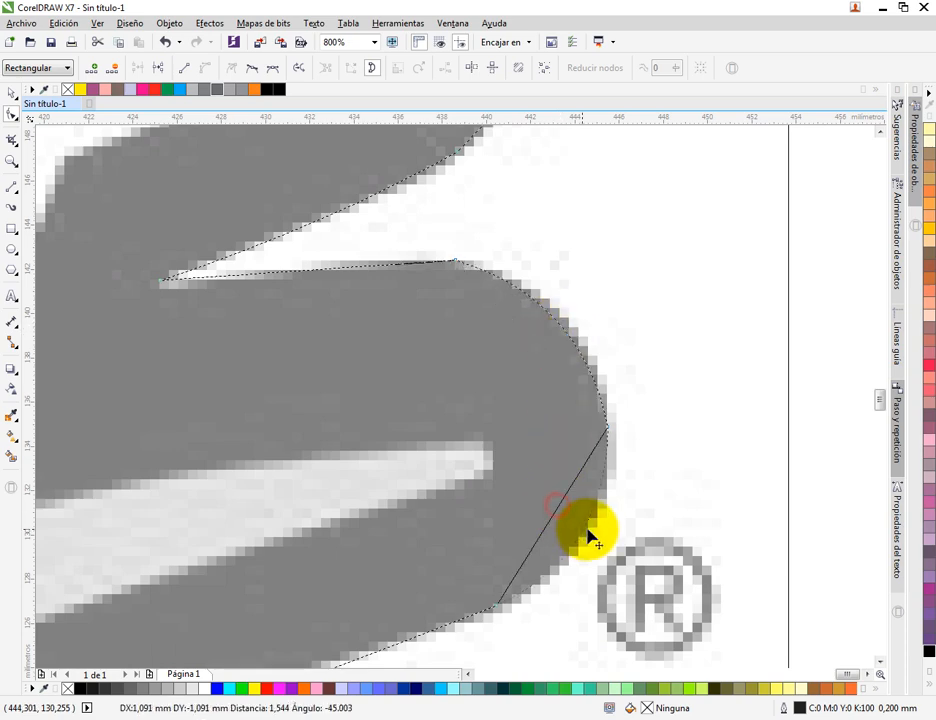
left_click_drag(588, 531, 590, 528)
Curve the long lower segment beneath the swoosh up to the gray shape's bottom edge
left_click_drag(539, 410, 583, 288)
left_click_drag(464, 424, 584, 274)
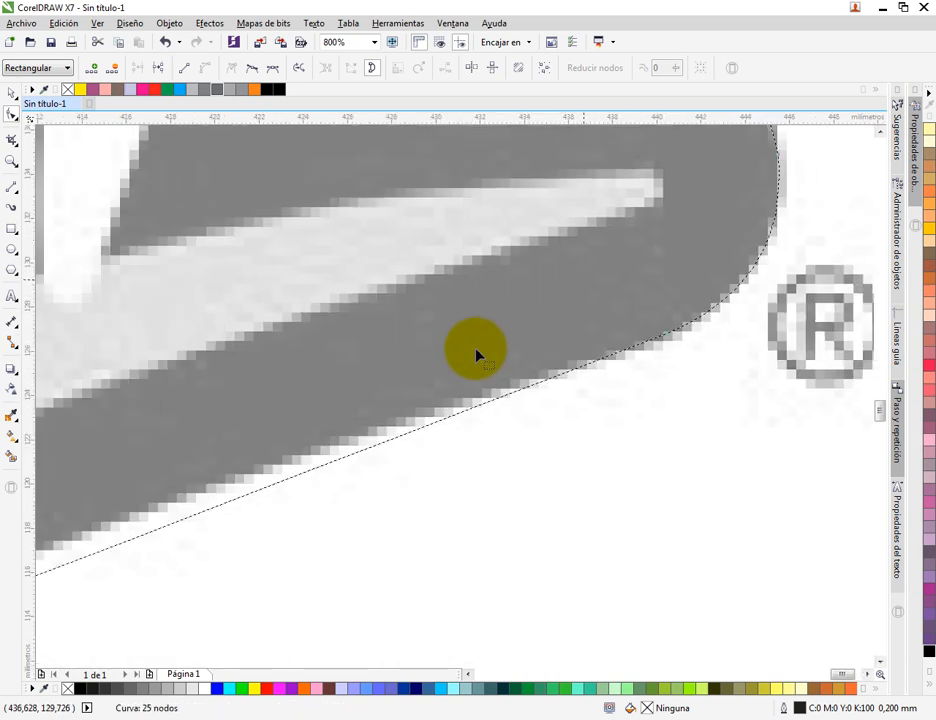
scroll(476, 349, "down", 1)
left_click_drag(356, 418, 554, 324)
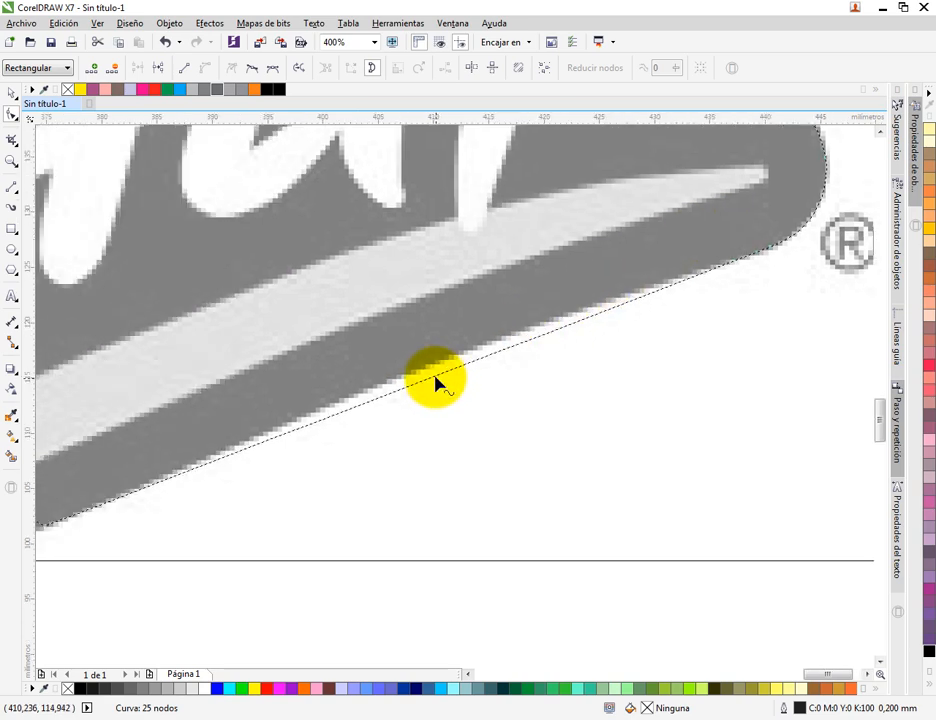
left_click_drag(436, 383, 427, 376)
Bend the segments around the swoosh's left end and the lobe left of the "H" to fit the contour
scroll(543, 328, "down", 1)
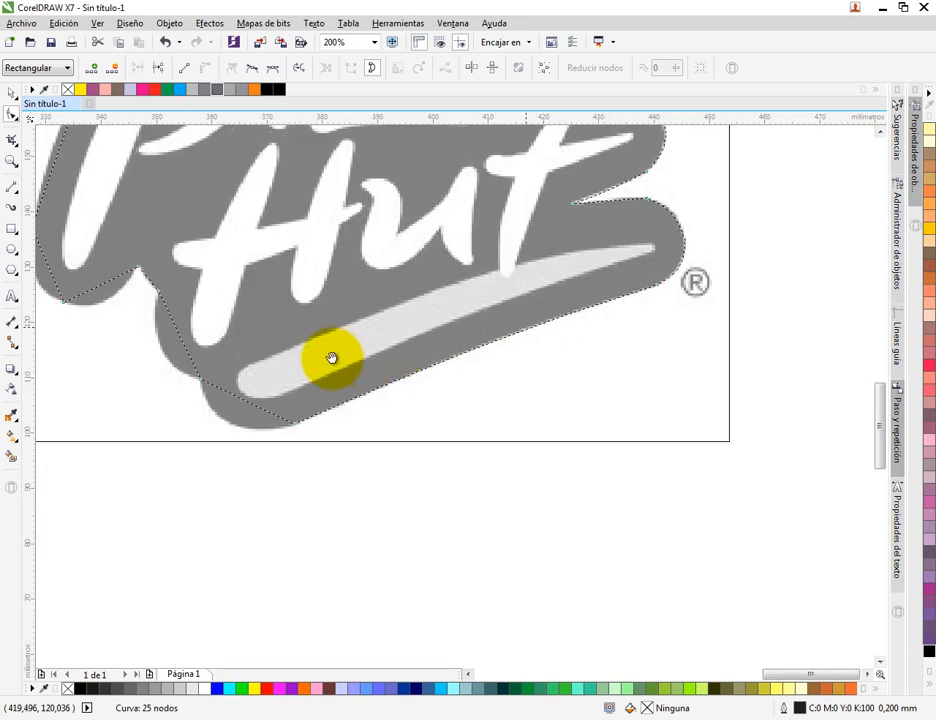
left_click_drag(331, 358, 406, 341)
scroll(439, 303, "up", 1)
left_click_drag(385, 246, 593, 461)
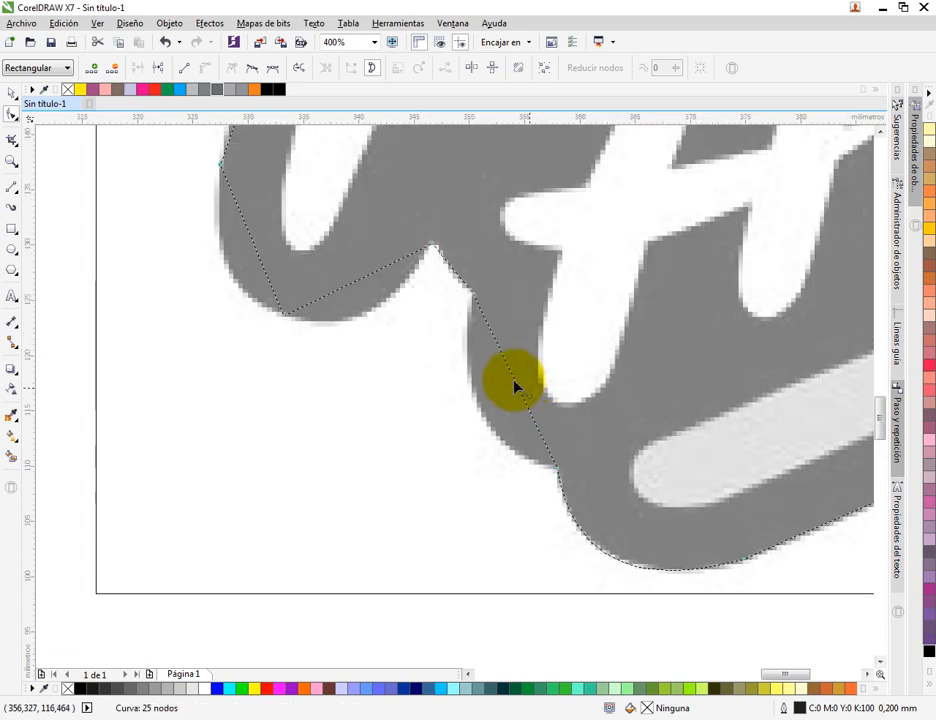
left_click_drag(514, 382, 452, 290)
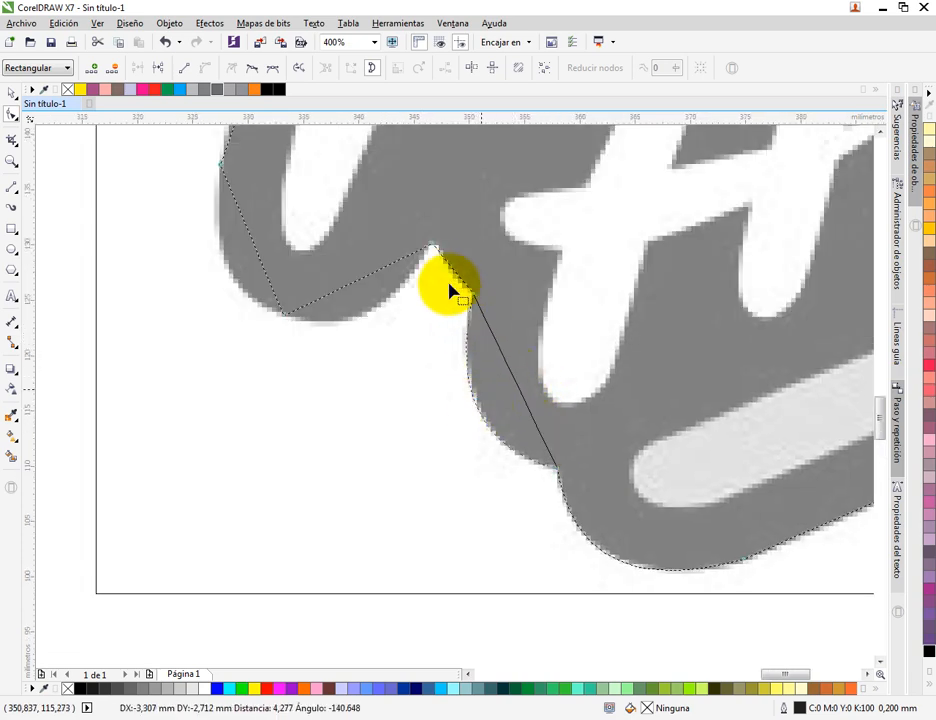
Curve the short segment in the notch between "P" and "H" and the segment beneath the "P"
scroll(451, 257, "up", 2)
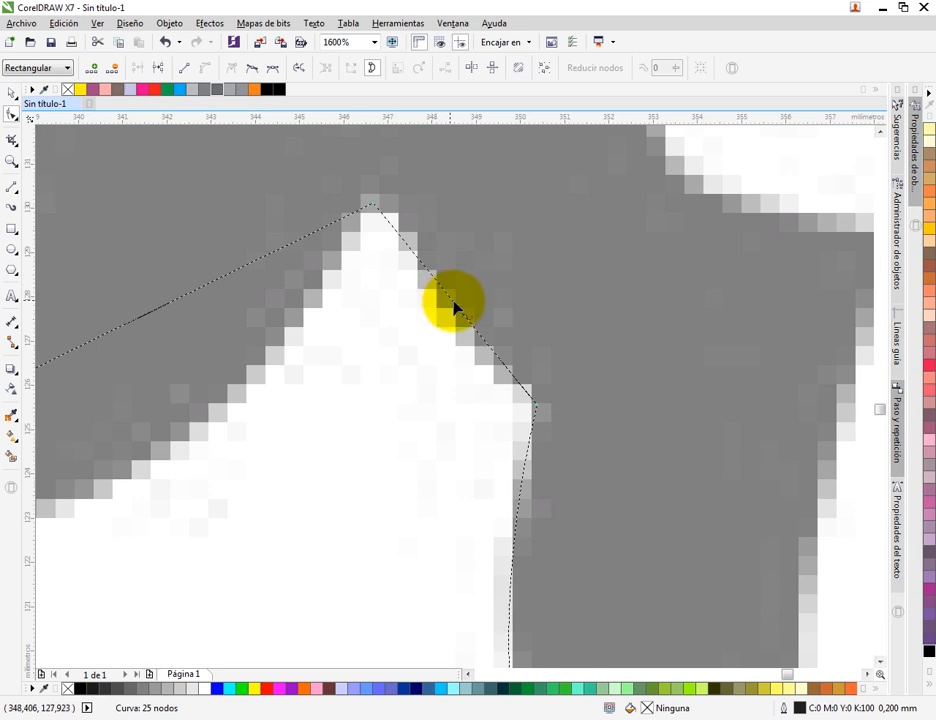
left_click_drag(453, 318, 449, 316)
scroll(455, 242, "down", 1)
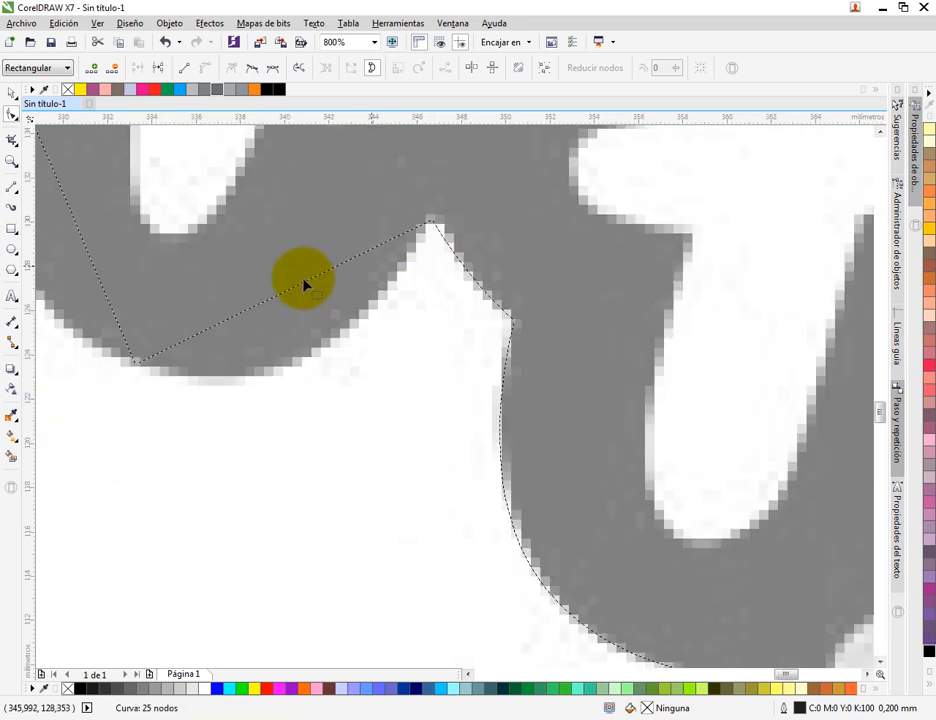
left_click_drag(303, 286, 712, 416)
left_click_drag(499, 354, 447, 396)
Fit the outline along the left side of the "P" and the short segment rising to the roof's brim
scroll(489, 303, "down", 1)
left_click_drag(527, 253, 480, 396)
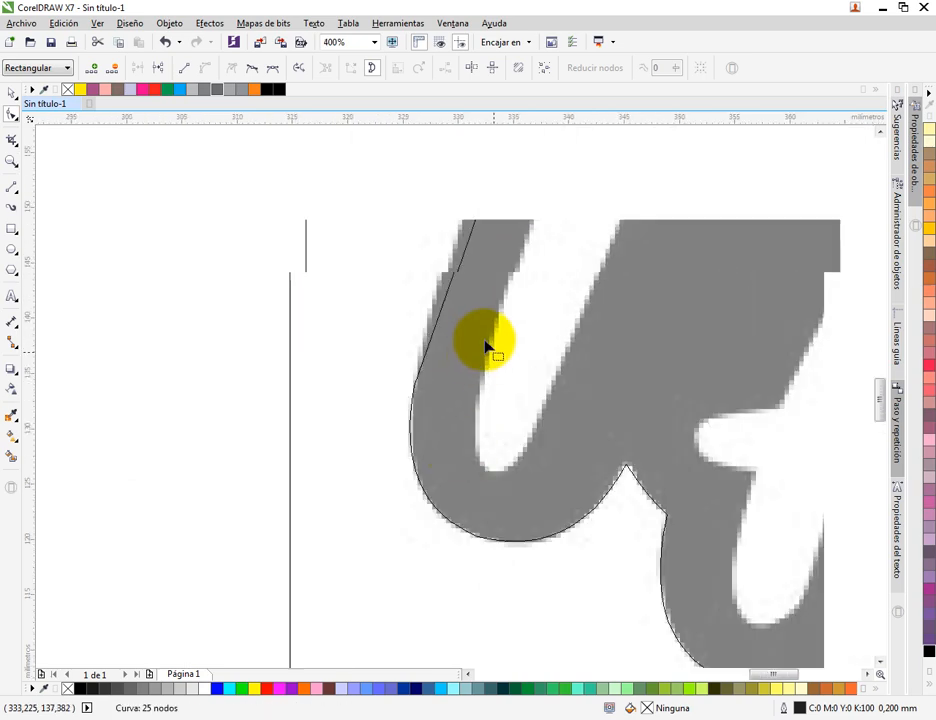
left_click_drag(488, 262, 434, 378)
scroll(478, 238, "up", 2)
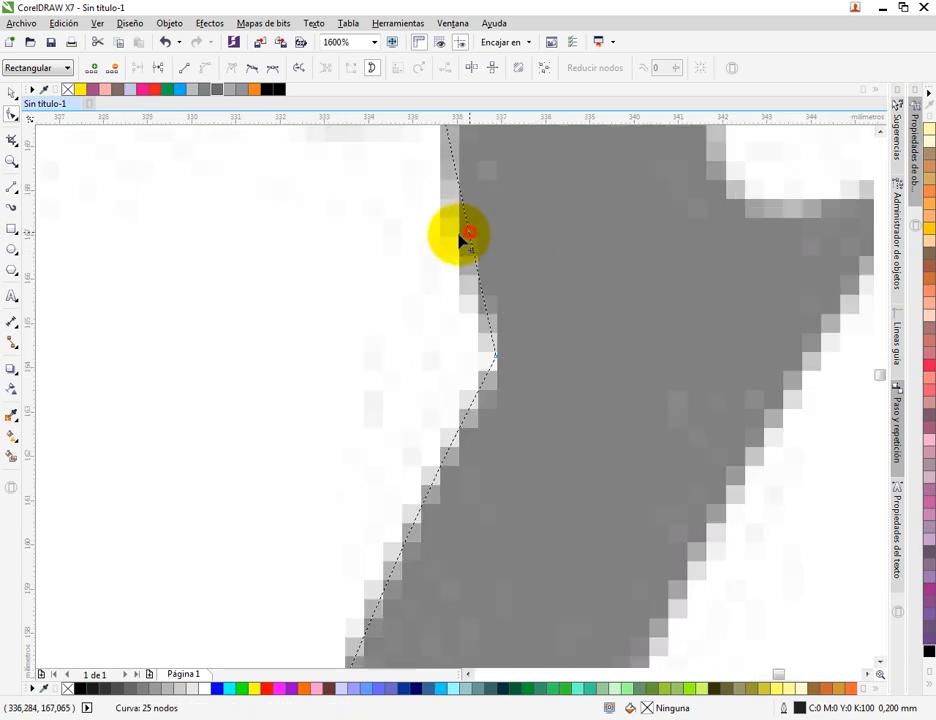
left_click_drag(470, 232, 557, 396)
Curve the outline around the left tip of the roof's brim and up the roof's left slope
scroll(477, 244, "down", 2)
scroll(460, 299, "up", 1)
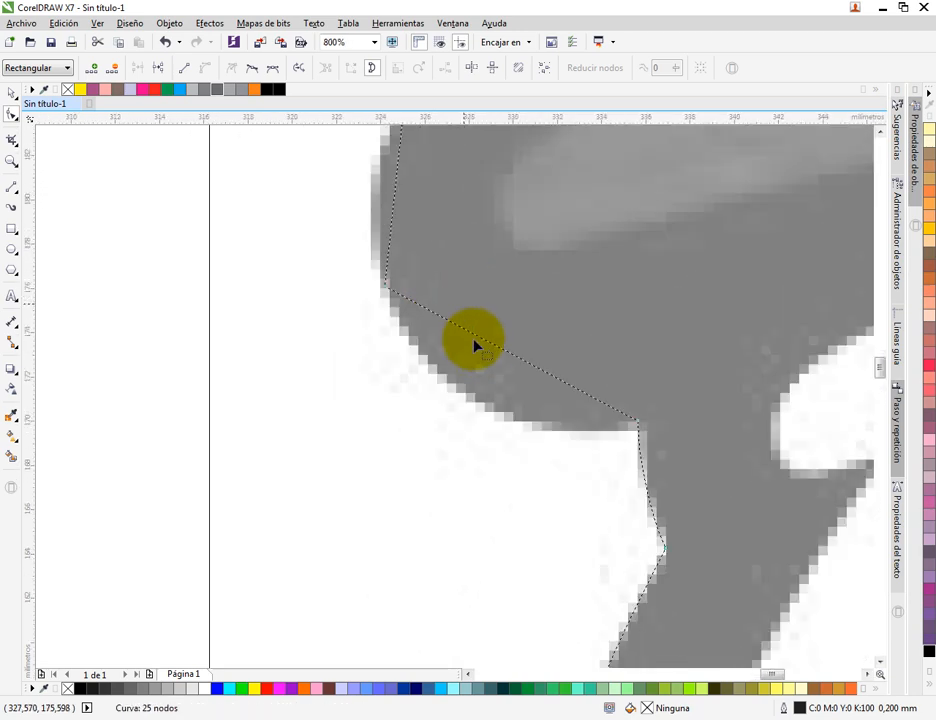
left_click_drag(491, 344, 572, 474)
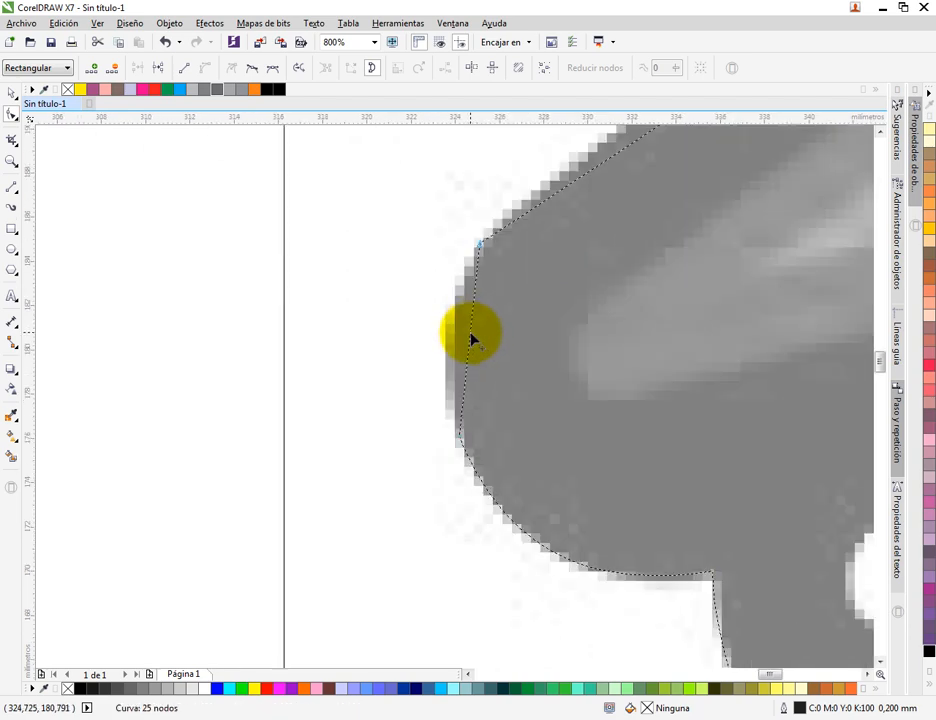
left_click_drag(472, 340, 465, 300)
scroll(465, 300, "down", 2)
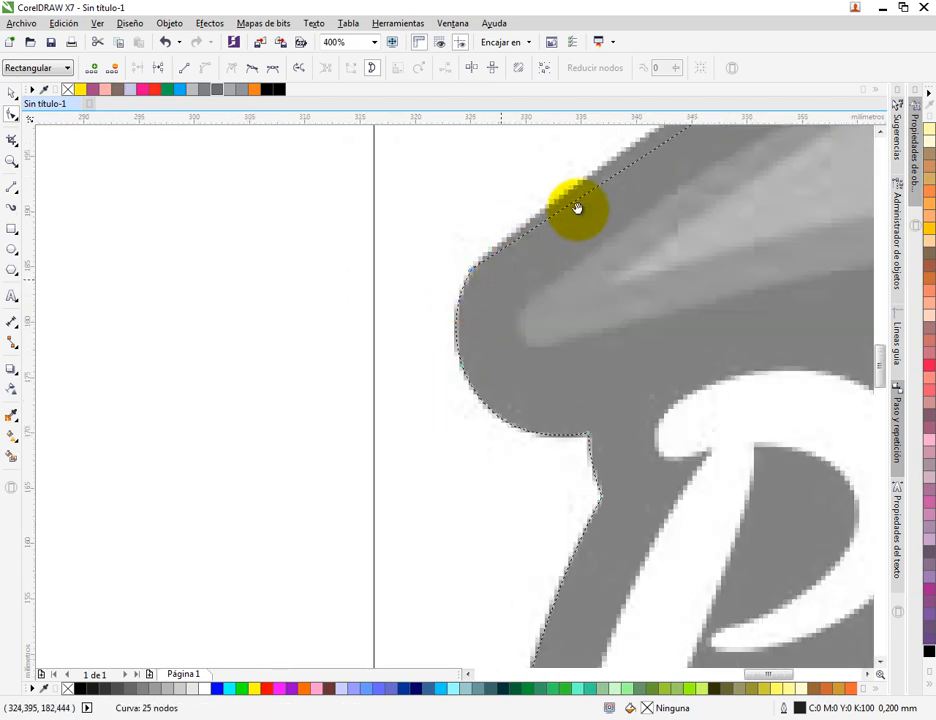
left_click_drag(577, 207, 489, 324)
scroll(489, 324, "down", 4)
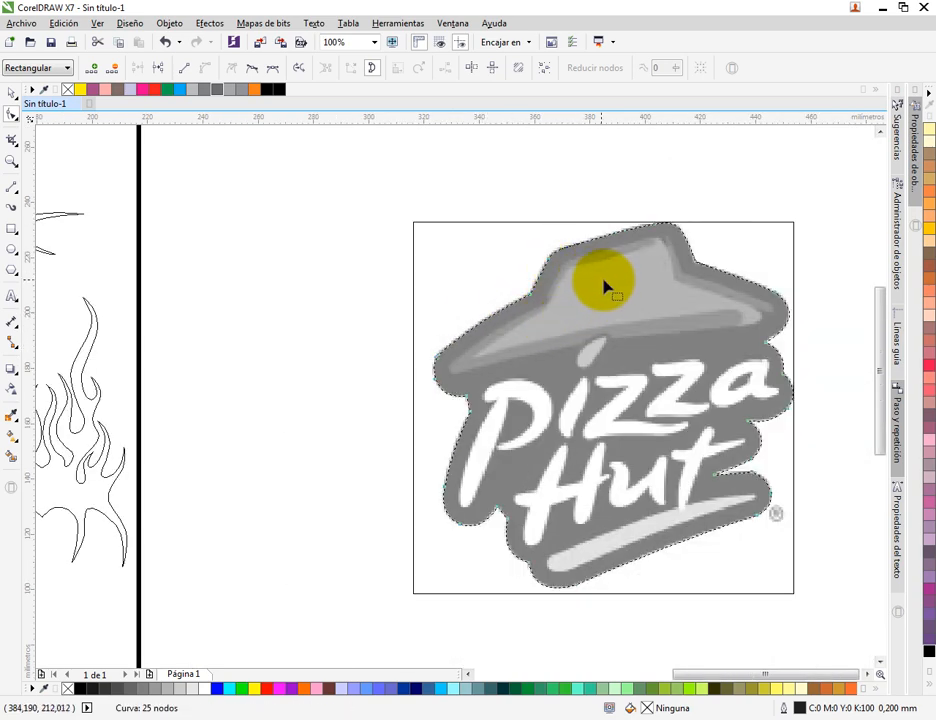
With the 3-point curve tool, trace the left edge of the light inner roof shape with a curve about 15 mm long
scroll(594, 282, "up", 4)
scroll(422, 288, "down", 2)
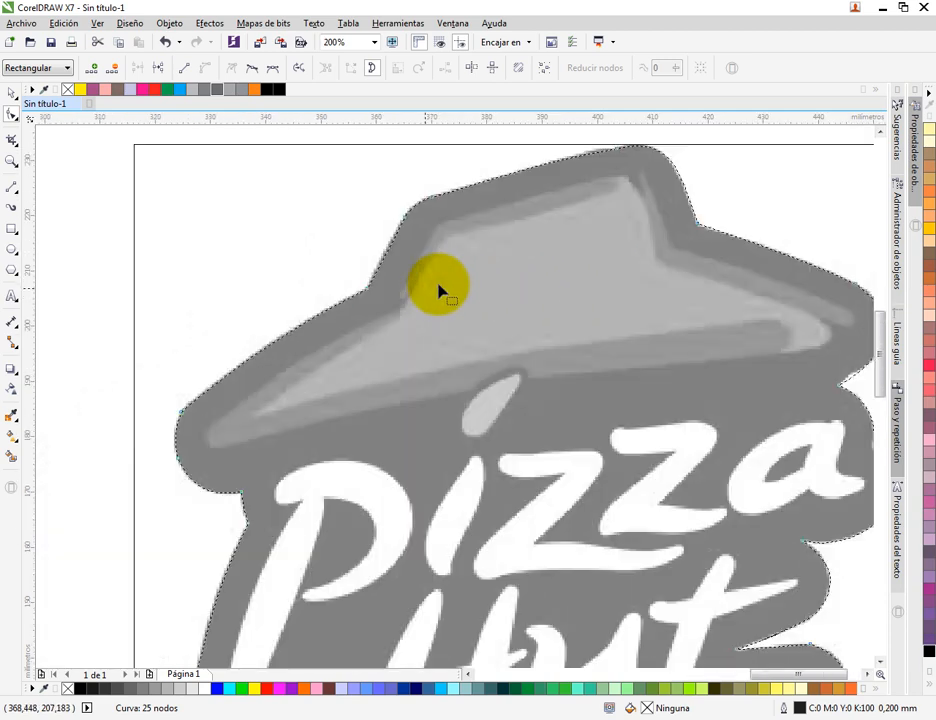
left_click(9, 188)
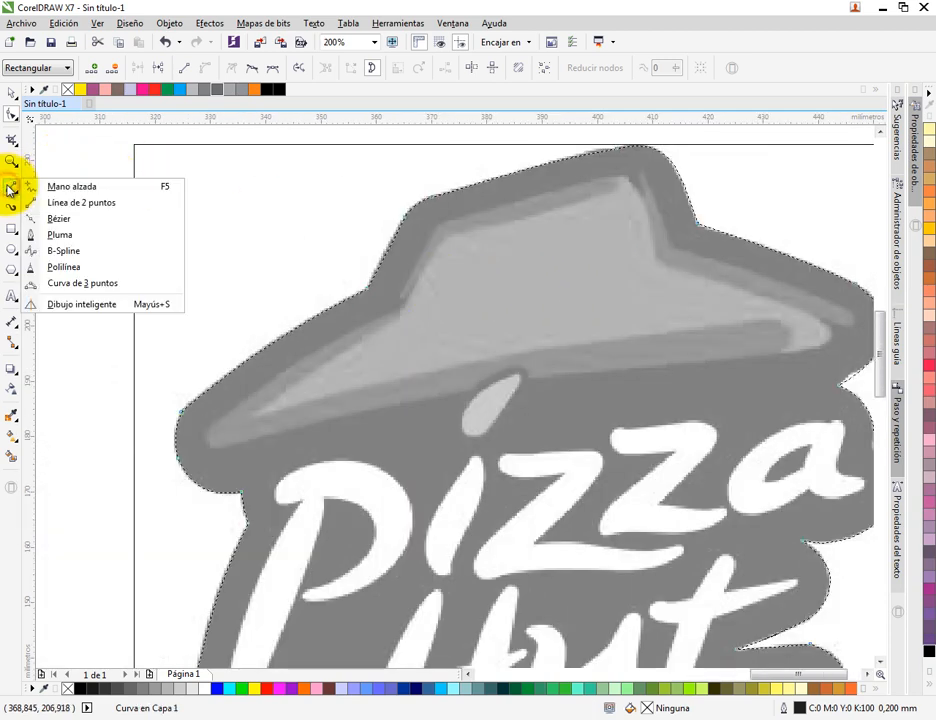
left_click(68, 289)
scroll(418, 240, "up", 2)
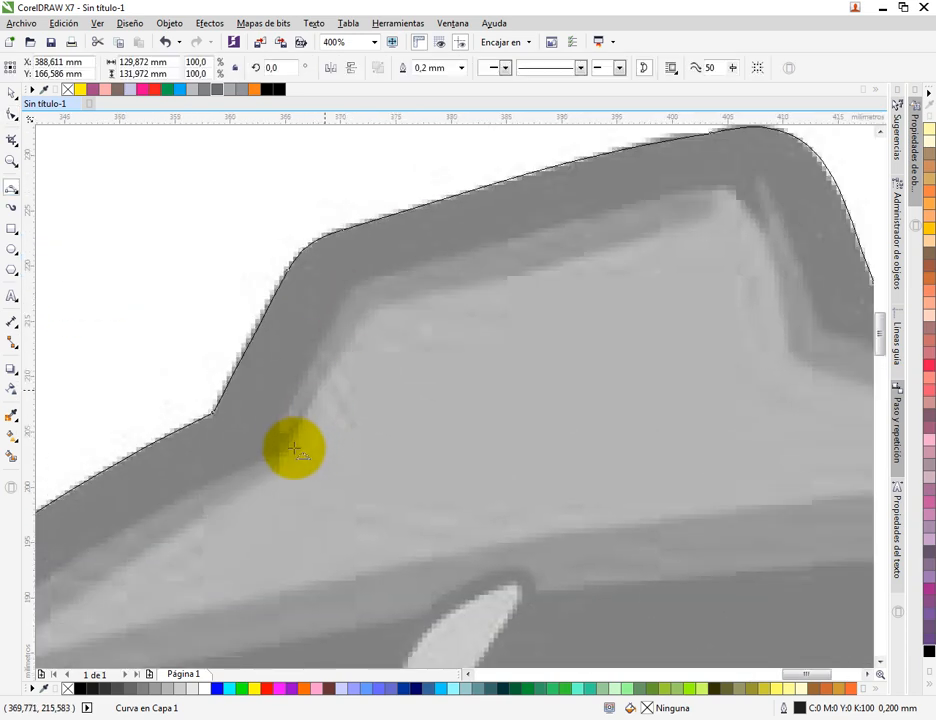
left_click_drag(285, 449, 361, 305)
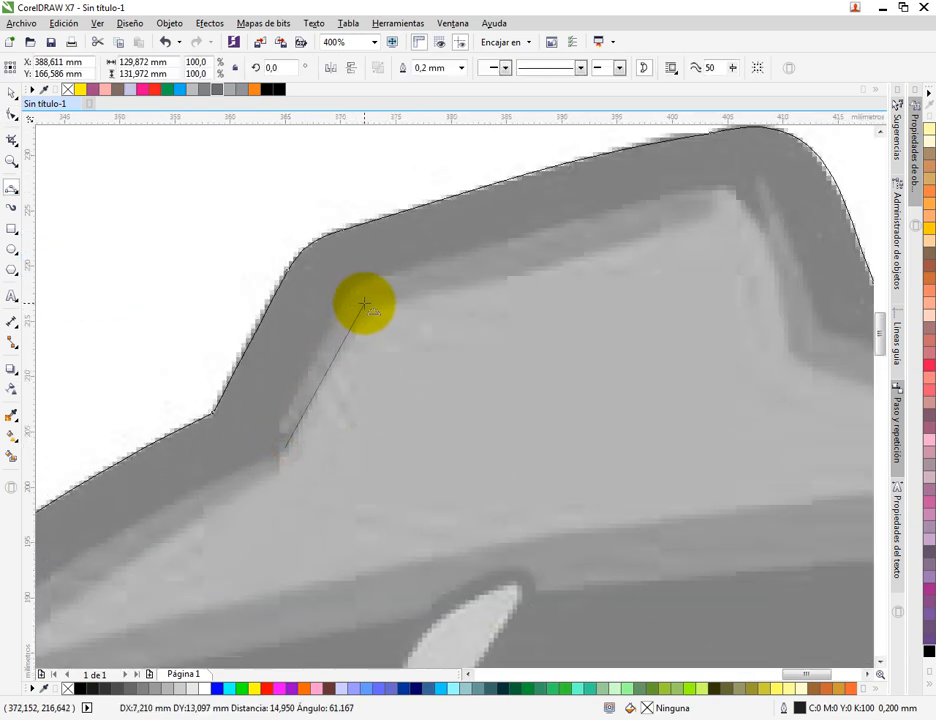
left_click(318, 382)
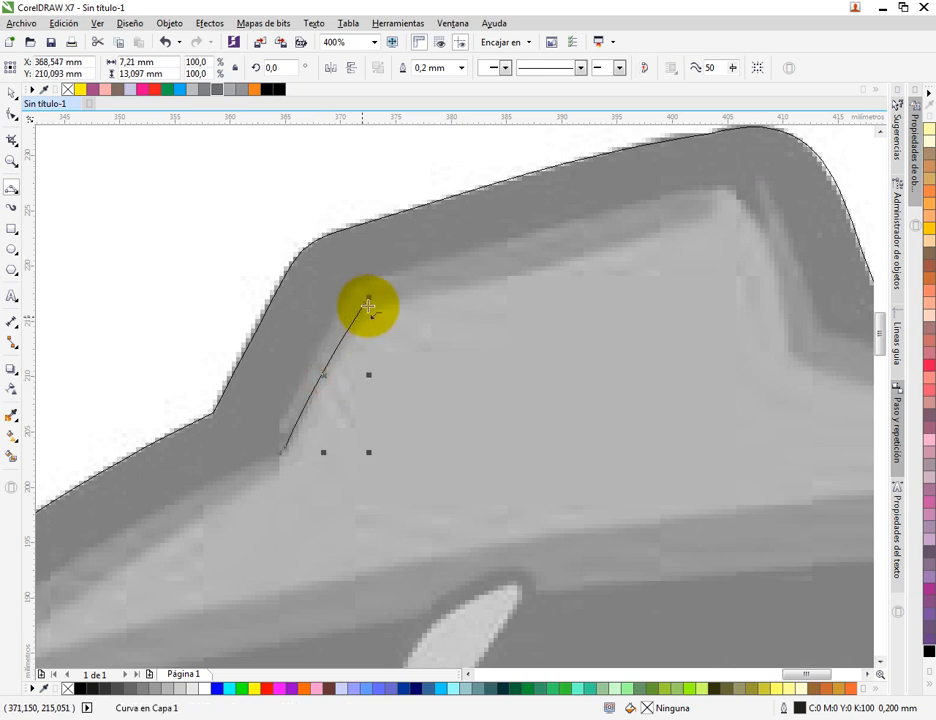
Continue the inner roof outline with 3-point curves along its top edge and down the steep right side of the crown
left_click_drag(367, 305, 720, 188)
left_click(556, 240)
scroll(474, 236, "right", 4)
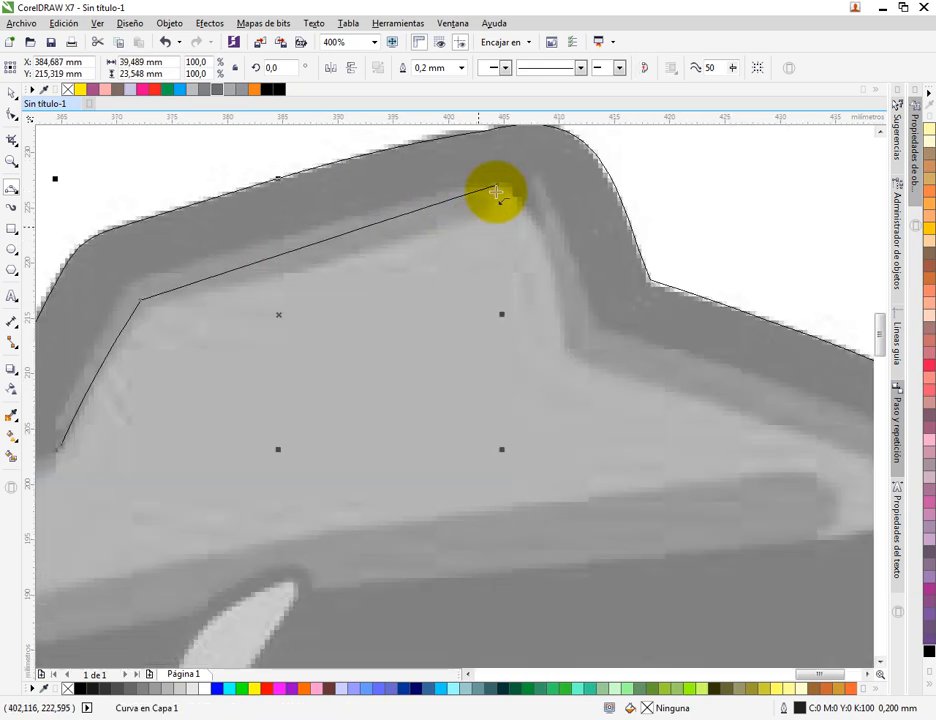
left_click_drag(499, 186, 581, 338)
left_click(557, 275)
Trace the inner roof's right slope with a 3-point curve about 30 mm long, and continue around its rounded right tip
scroll(500, 240, "down", 2)
scroll(500, 240, "right", 3)
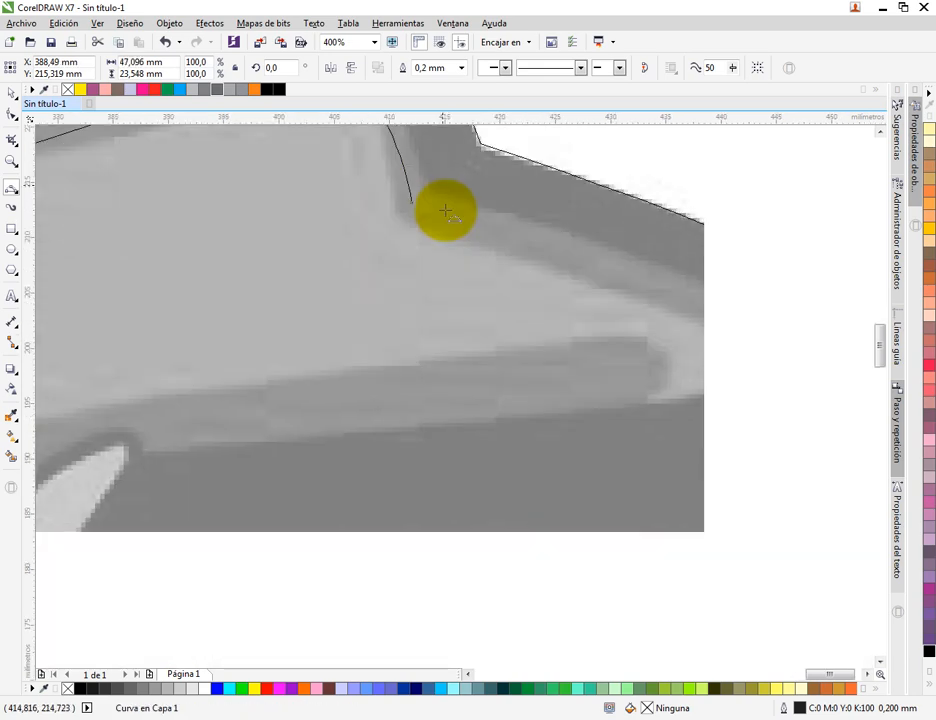
left_click_drag(412, 205, 719, 330)
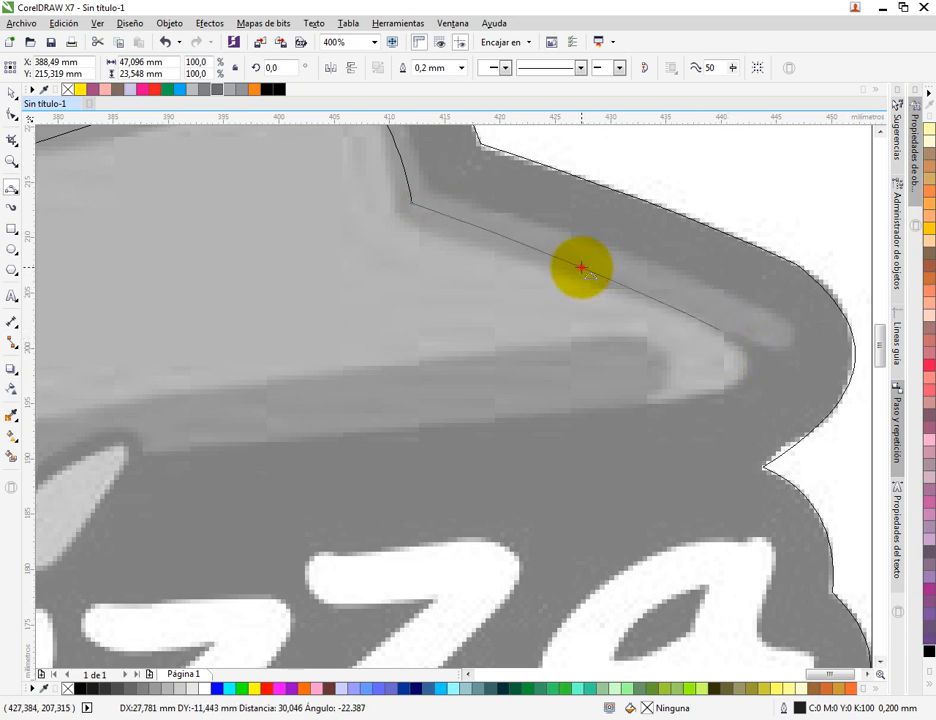
left_click(583, 268)
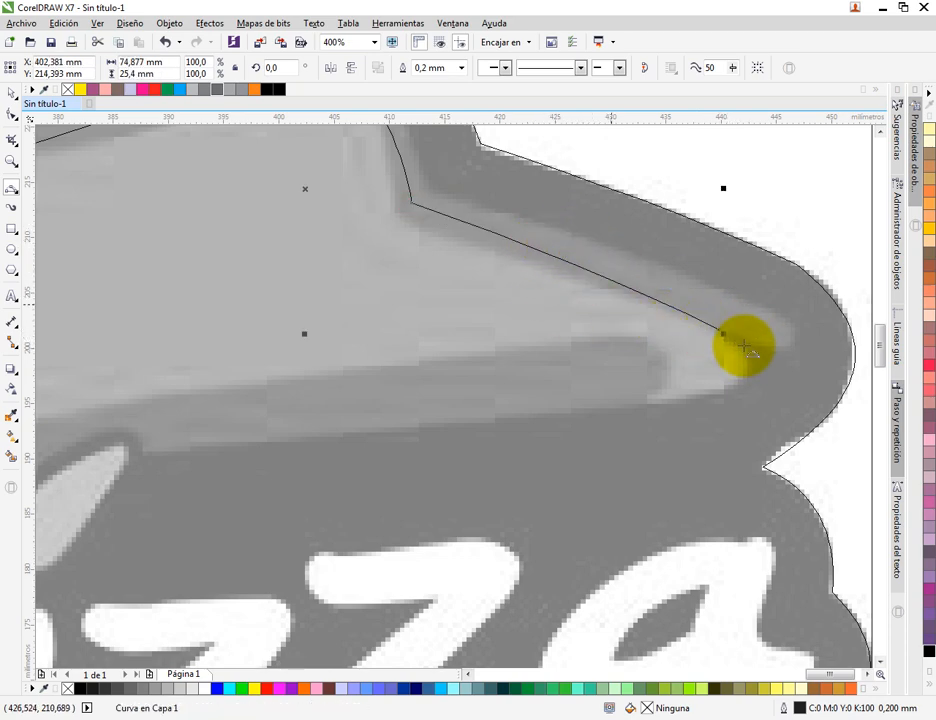
left_click_drag(719, 331, 718, 386)
left_click(744, 376)
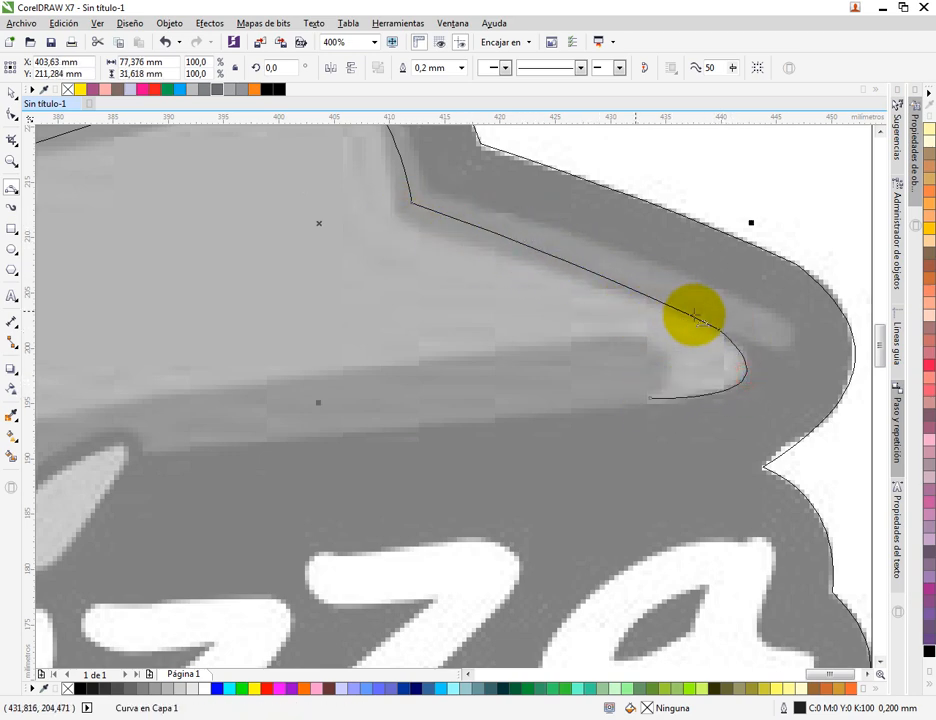
Trace the inner roof's lower edge with a 3-point curve about 46 mm long, from the right tip toward the dot of the i
scroll(650, 336, "down", 2)
left_click_drag(675, 355, 421, 381)
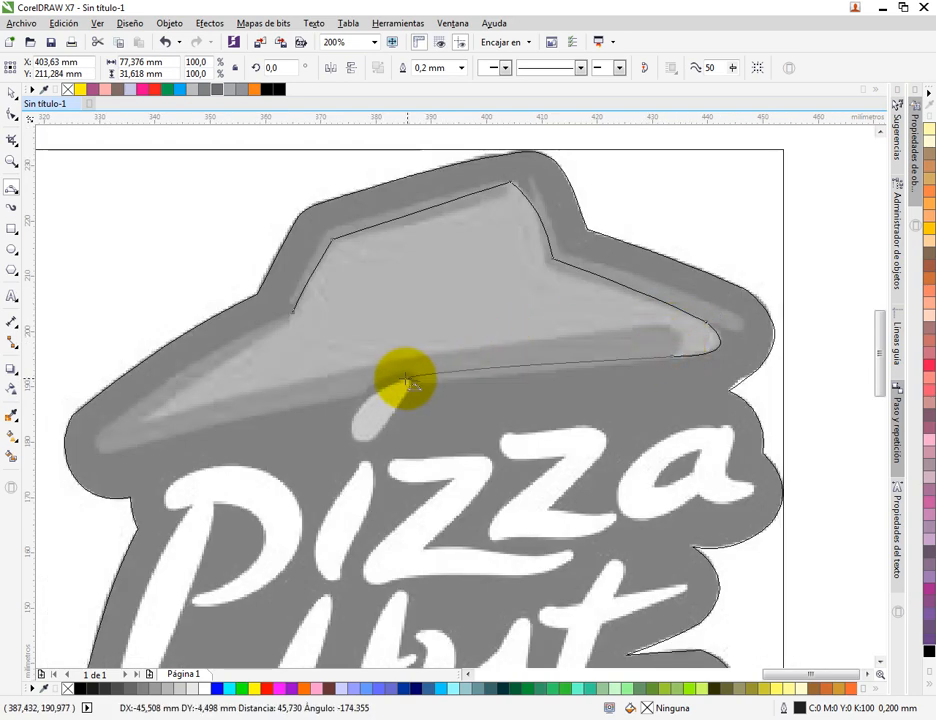
left_click(506, 372)
scroll(621, 309, "up", 2)
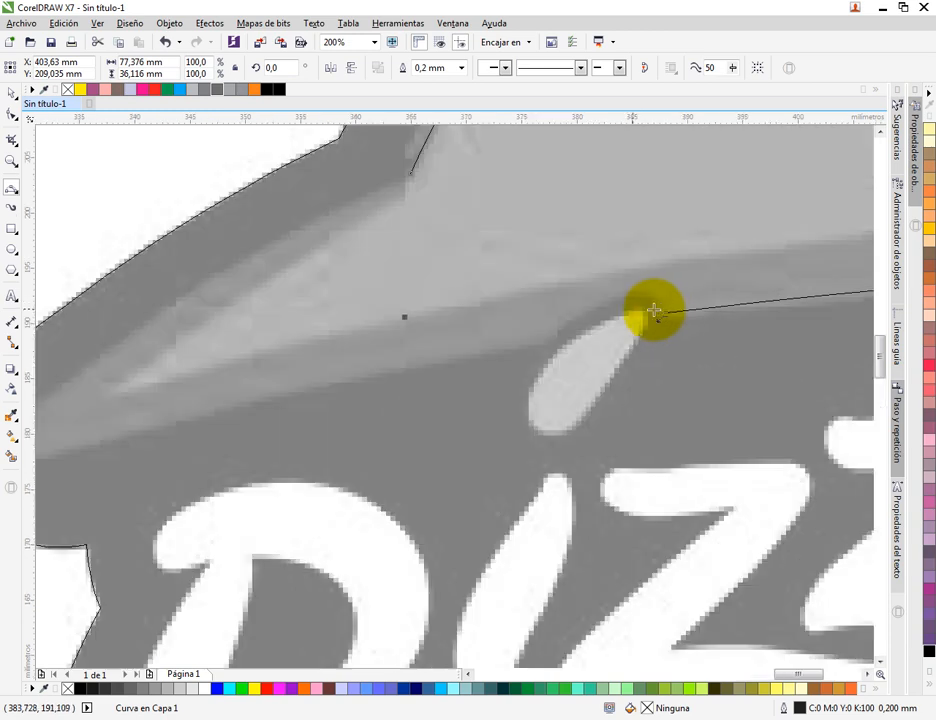
Continue the inner roof outline over the i's dot and along the lower edge to the left tip, closing it up the left slope
left_click_drag(664, 312, 494, 243)
left_click(641, 281)
scroll(570, 322, "down", 2)
left_click(390, 360)
left_click(382, 316)
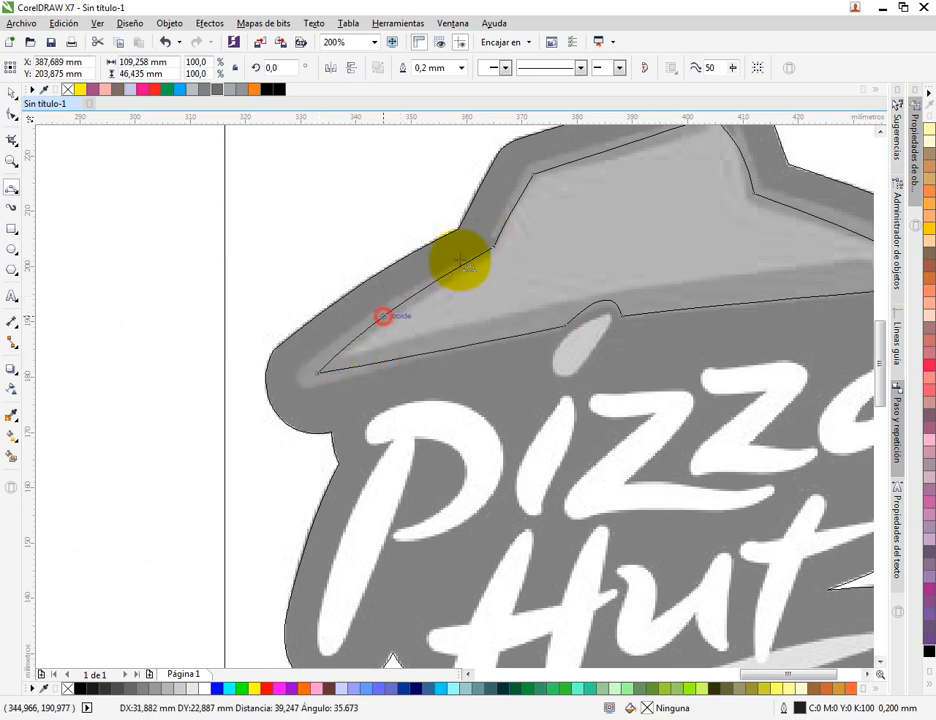
Start a separate outline for the shaded band on the crown, tracing its left side, upper edge and rounded right end with 3-point curves
scroll(554, 236, "down", 2)
scroll(610, 213, "up", 2)
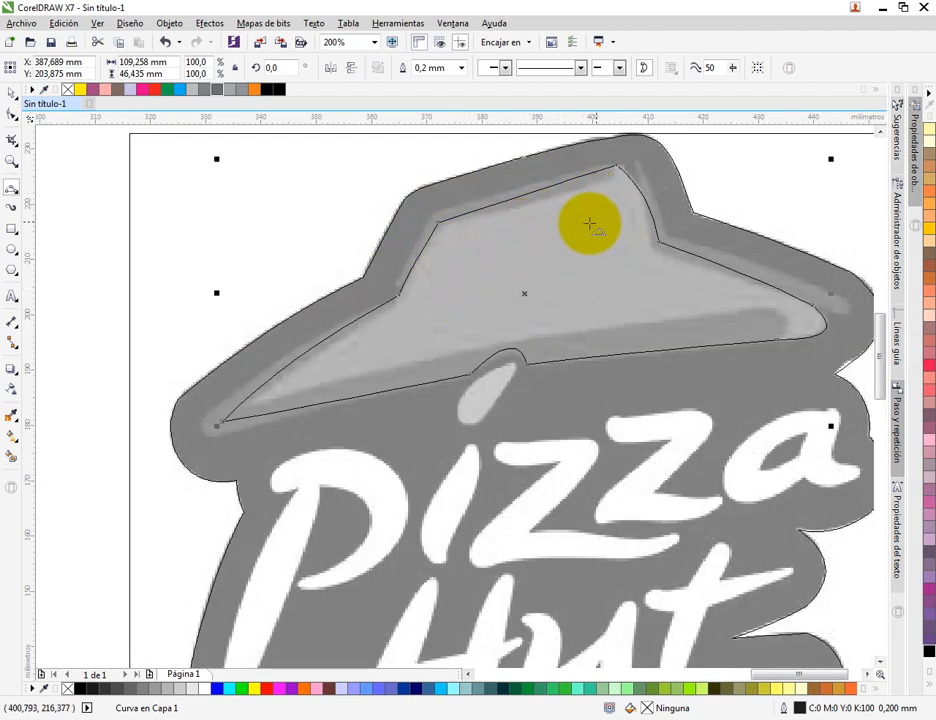
scroll(527, 274, "up", 2)
scroll(530, 262, "down", 2)
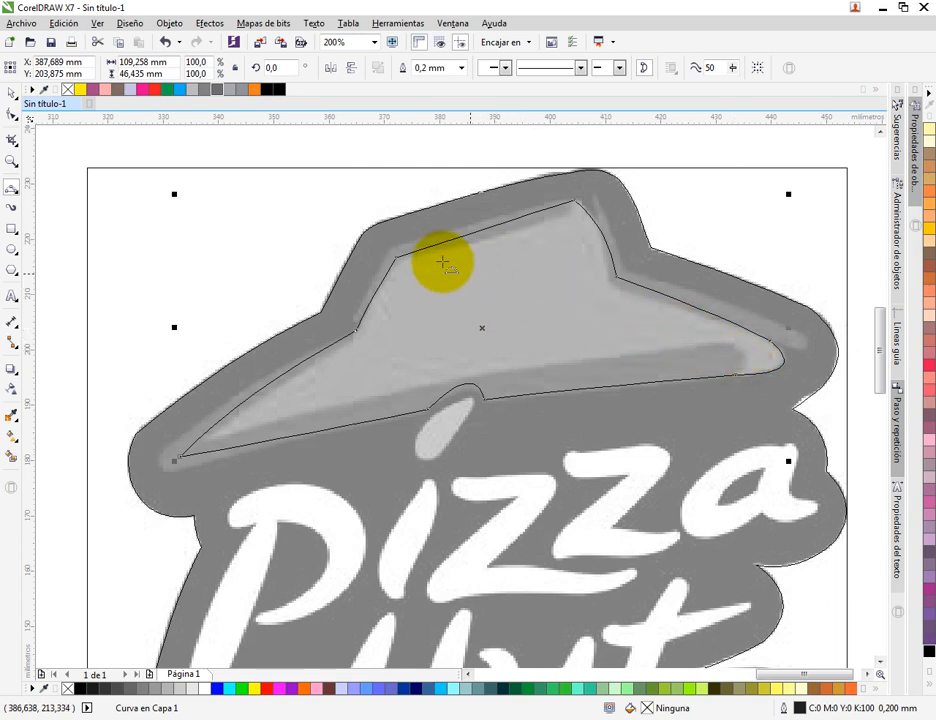
scroll(391, 236, "up", 2)
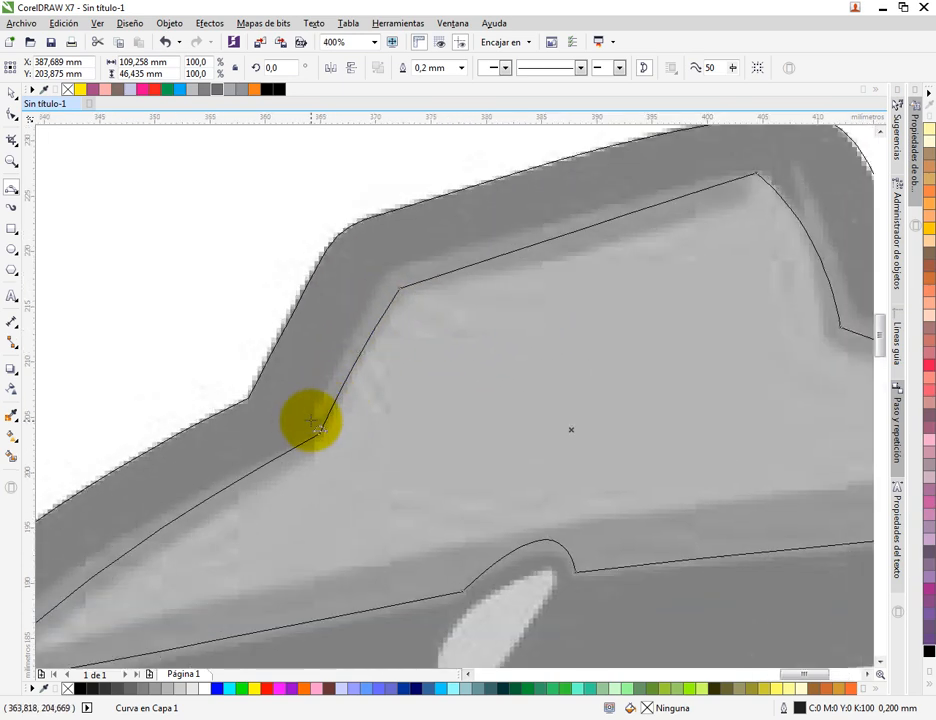
mouse_move(315, 418)
left_mouse_down()
mouse_move(382, 276)
mouse_move(340, 352)
mouse_move(378, 288)
mouse_move(269, 352)
mouse_move(373, 297)
mouse_move(295, 330)
left_mouse_up()
scroll(384, 280, "up", 1)
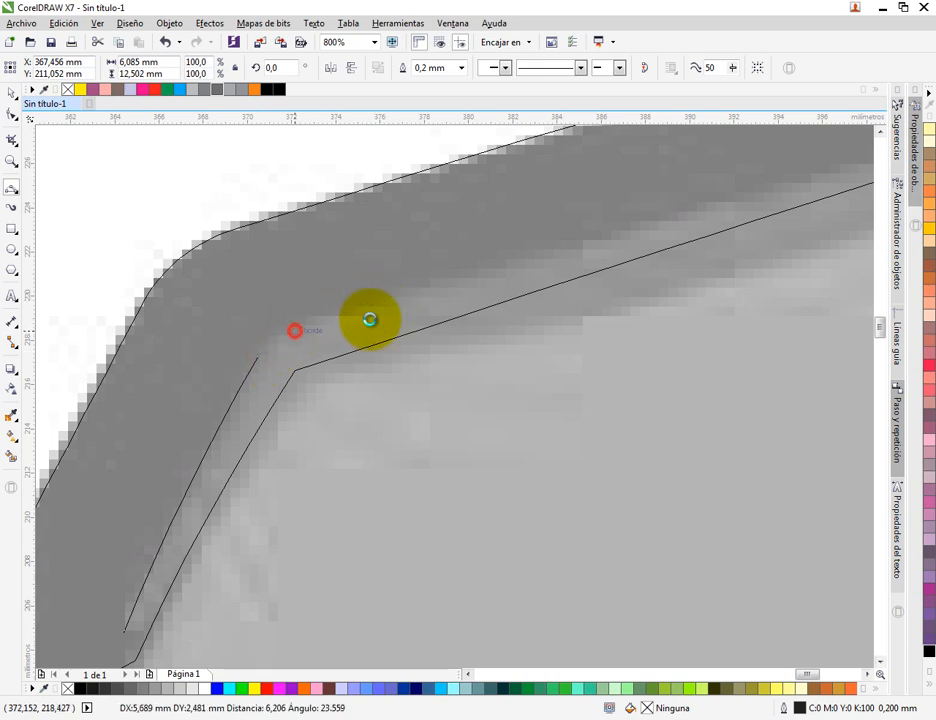
scroll(375, 315, "down", 2)
mouse_move(375, 312)
left_mouse_down()
mouse_move(668, 234)
mouse_move(668, 226)
mouse_move(515, 272)
mouse_move(671, 226)
mouse_move(676, 280)
mouse_move(695, 245)
mouse_move(683, 268)
mouse_move(345, 371)
left_mouse_up()
scroll(669, 222, "up", 2)
scroll(679, 272, "down", 1)
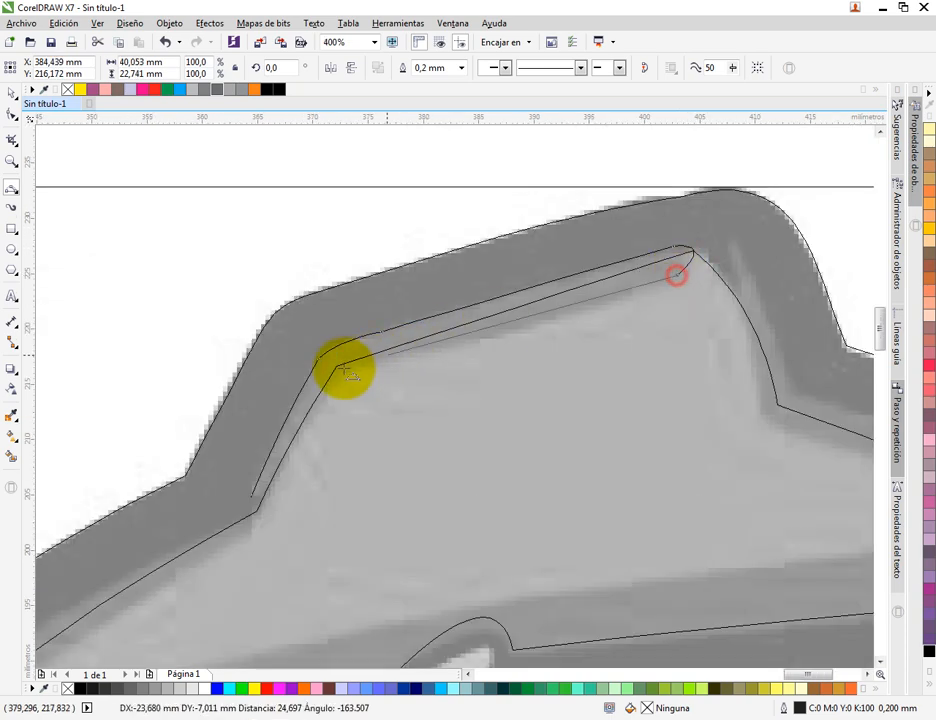
Trace the crown band's lower edge with a curve about 25 mm long, and close the outline down the left side at its starting point
left_click(579, 309)
scroll(573, 196, "up", 1)
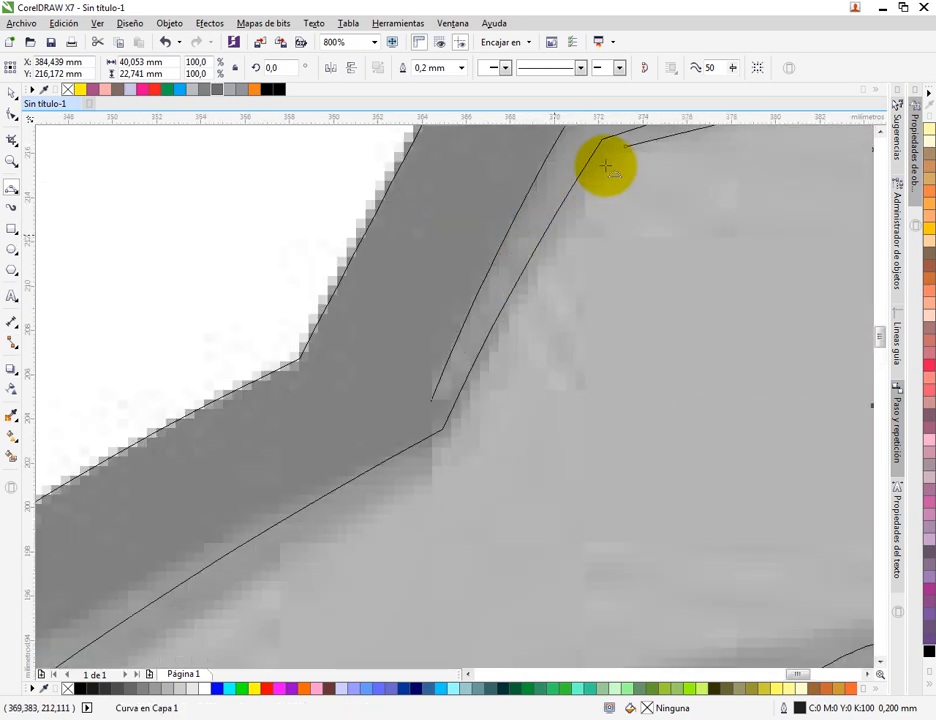
left_click(623, 149)
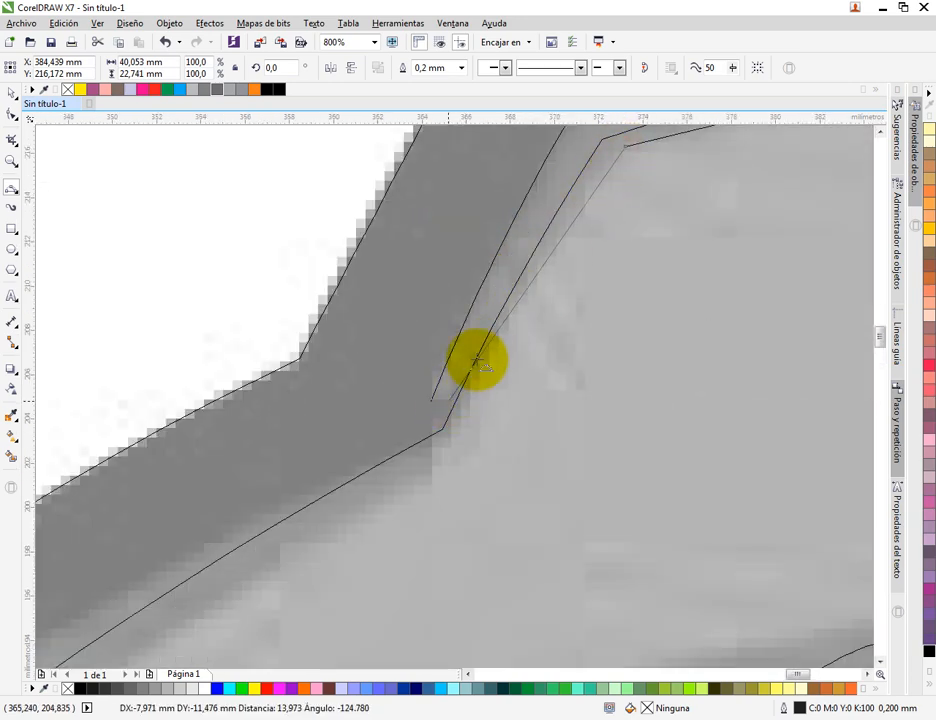
scroll(448, 397, "up", 1)
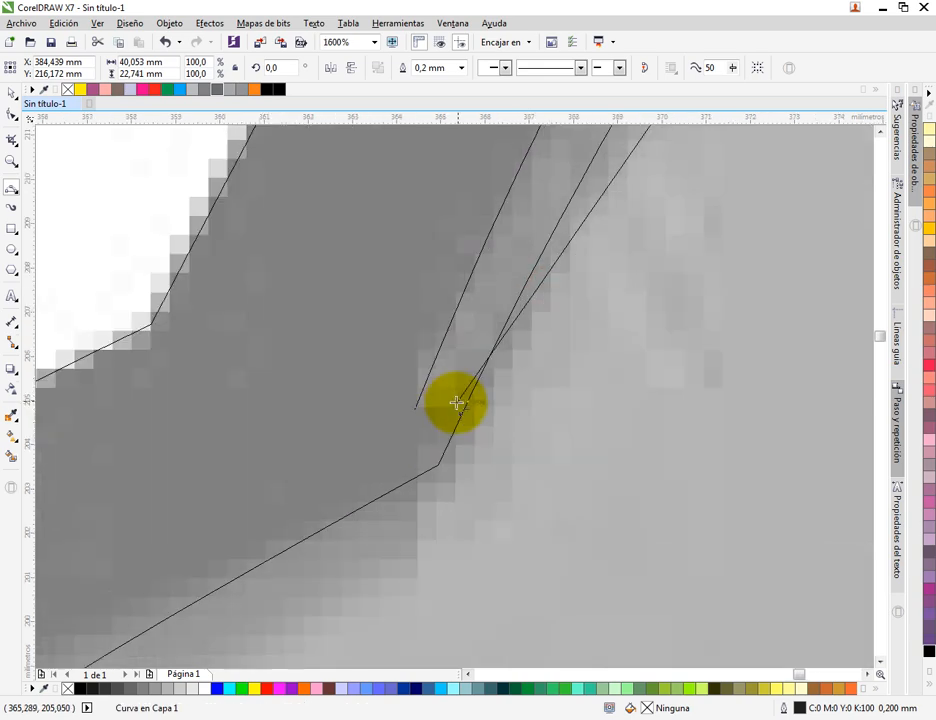
mouse_move(453, 405)
left_mouse_down()
mouse_move(410, 405)
mouse_move(414, 432)
mouse_move(424, 407)
left_mouse_up()
scroll(440, 385, "down", 3)
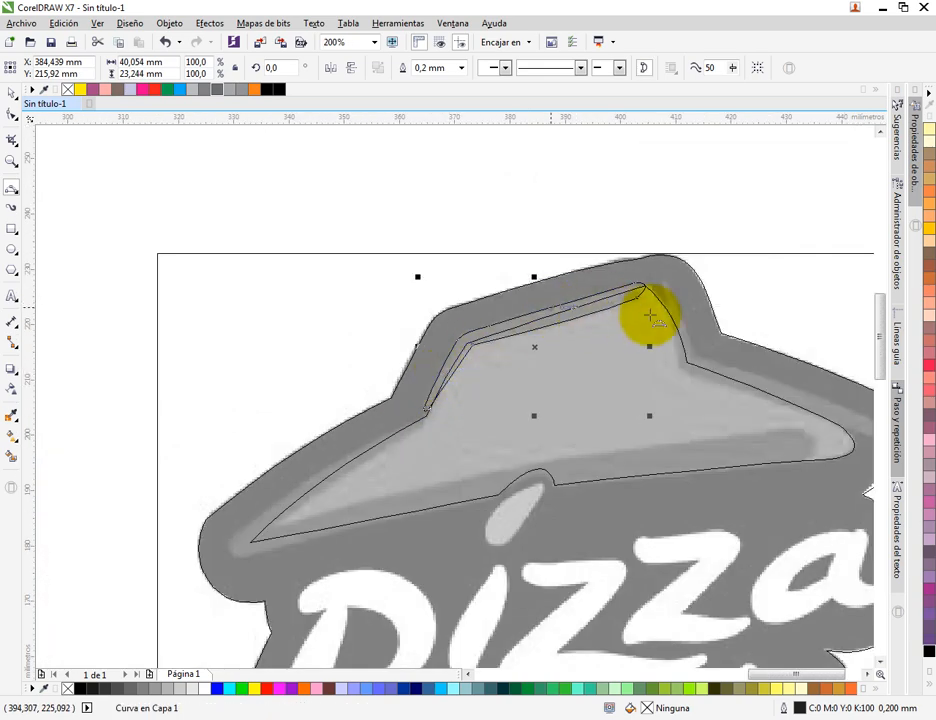
Outline the inner edge of the right-hand shaded band down the crown's steep side, around the corner and along the slope about 31 mm
scroll(655, 315, "up", 1)
mouse_move(658, 247)
left_mouse_down()
mouse_move(689, 313)
mouse_move(698, 416)
mouse_move(432, 268)
mouse_move(388, 278)
left_mouse_up()
left_click(685, 352)
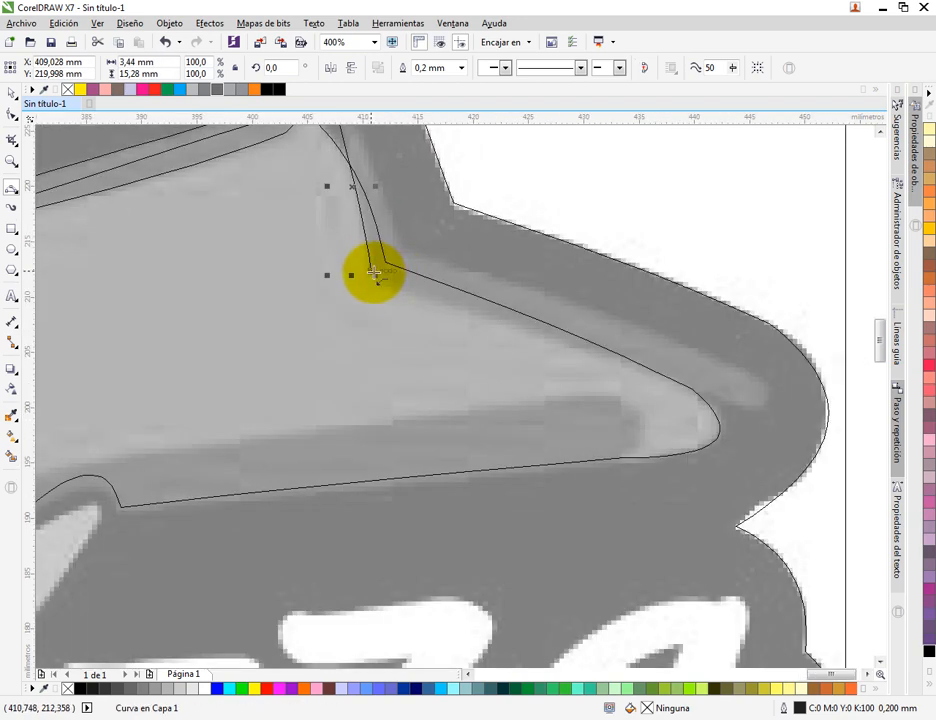
left_click(373, 272)
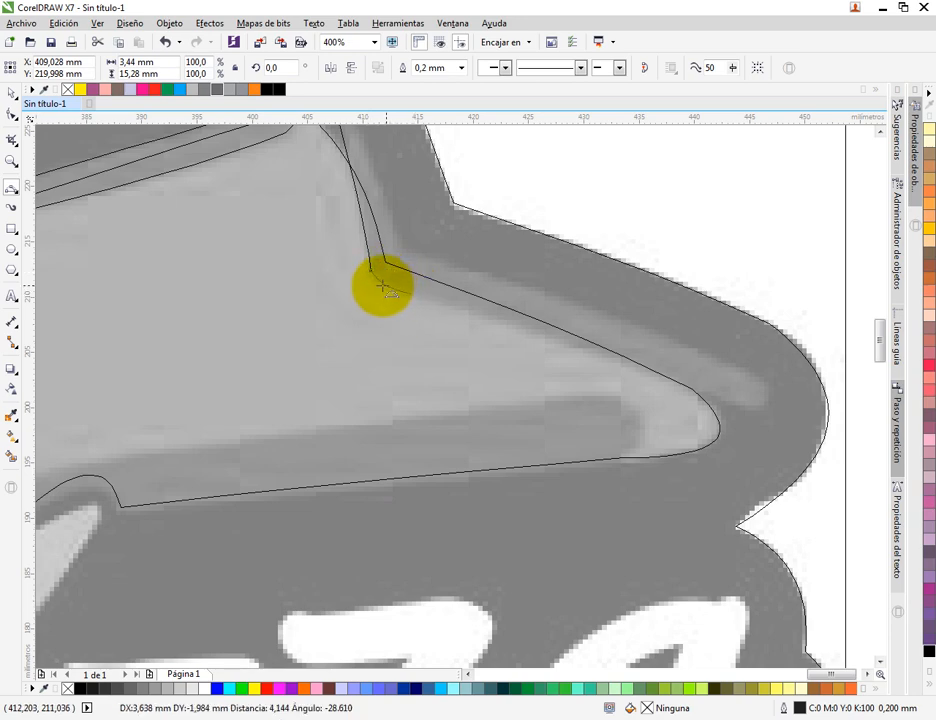
left_click(380, 283)
left_click_drag(412, 294, 735, 404)
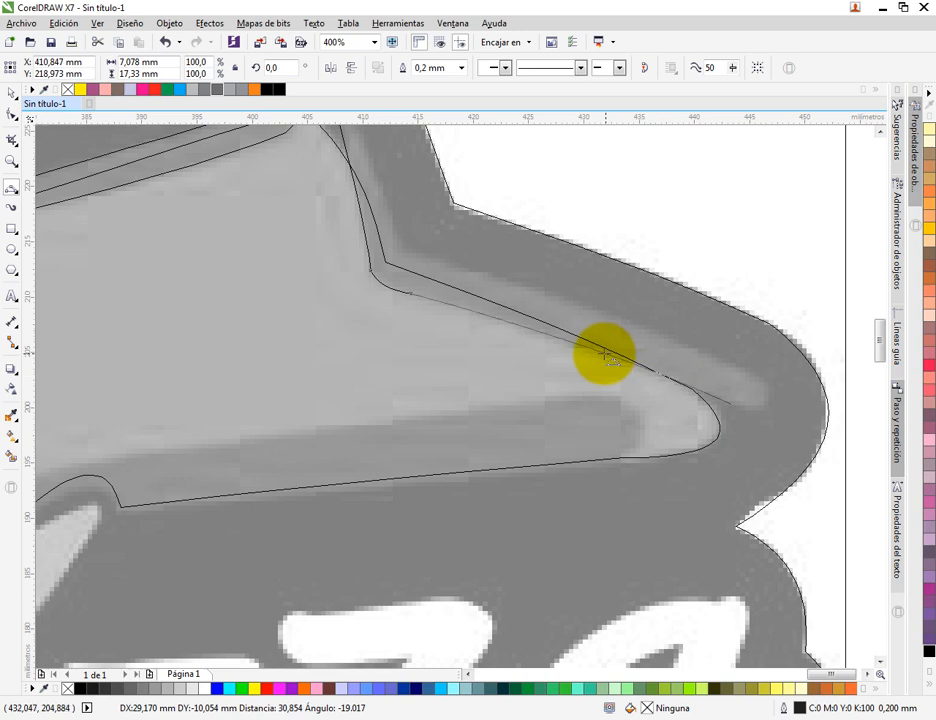
left_click(603, 354)
Curve the right-hand band's outline around its rounded right tip
scroll(707, 413, "up", 1)
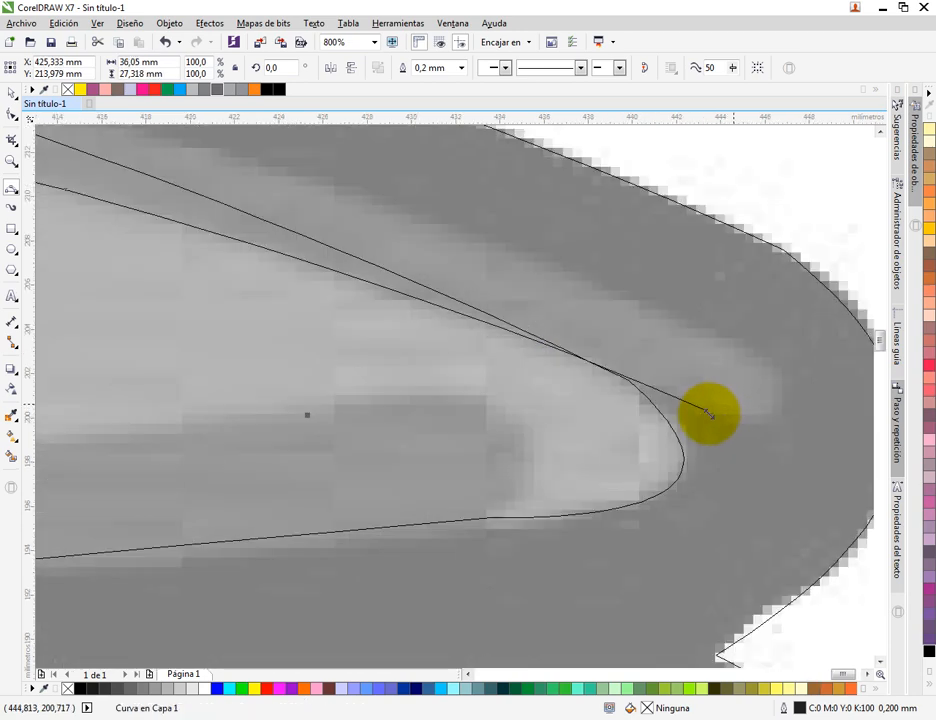
left_click(706, 412)
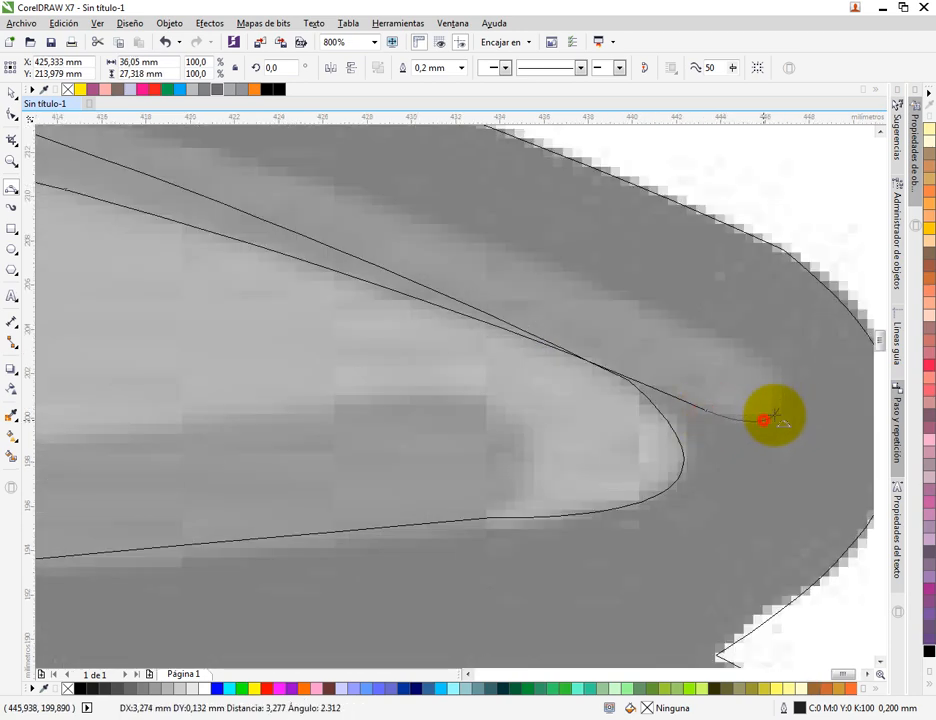
left_click(765, 420)
left_click_drag(777, 409, 746, 355)
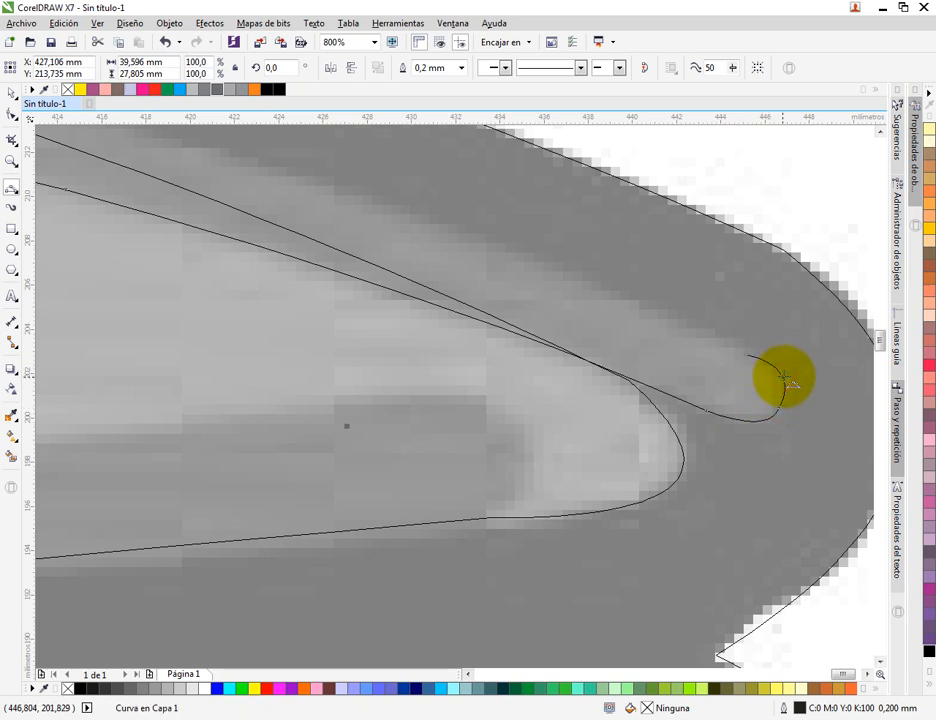
scroll(785, 378, "down", 1)
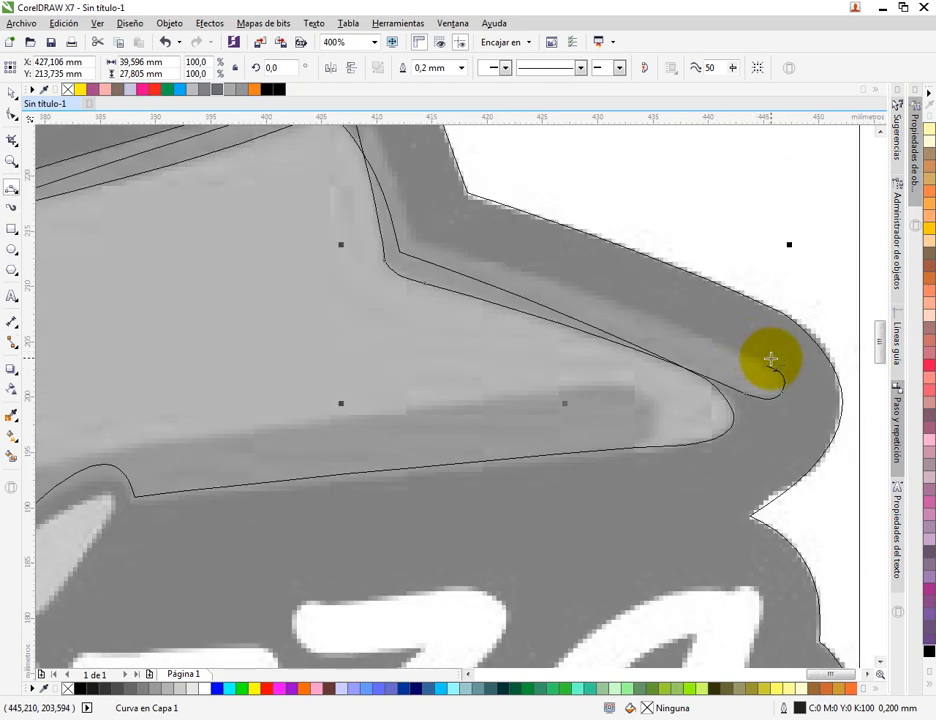
Trace the right-hand band's upper edge back up the slope and close the outline at the top of the crown's steep side
left_click_drag(767, 364, 419, 241)
left_click(591, 293)
left_click_drag(492, 213, 602, 490)
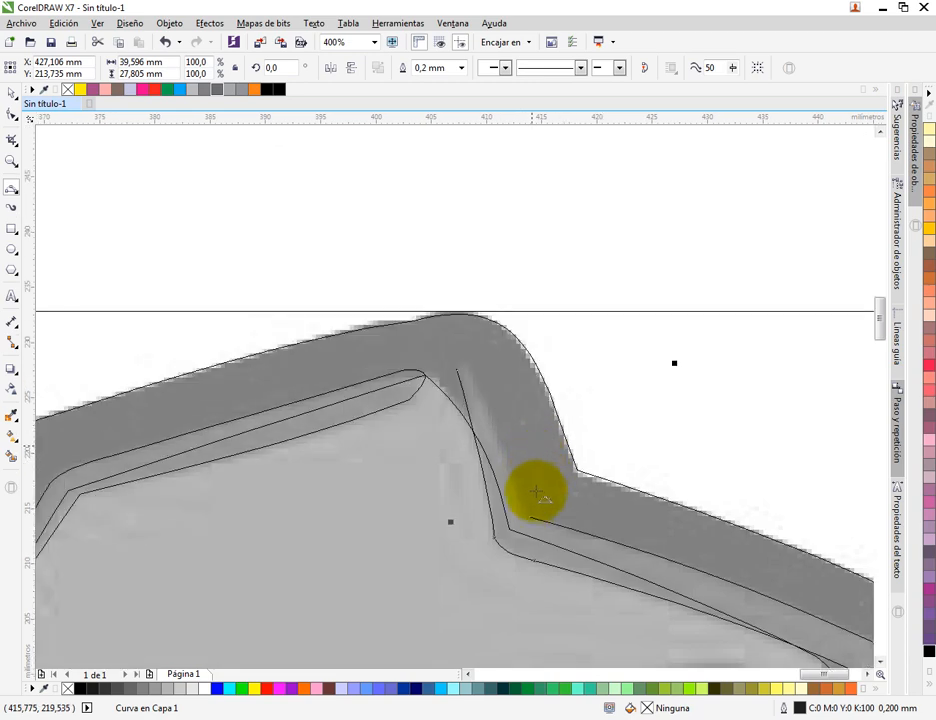
left_click_drag(531, 516, 490, 428)
left_click(489, 424)
scroll(558, 399, "down", 4)
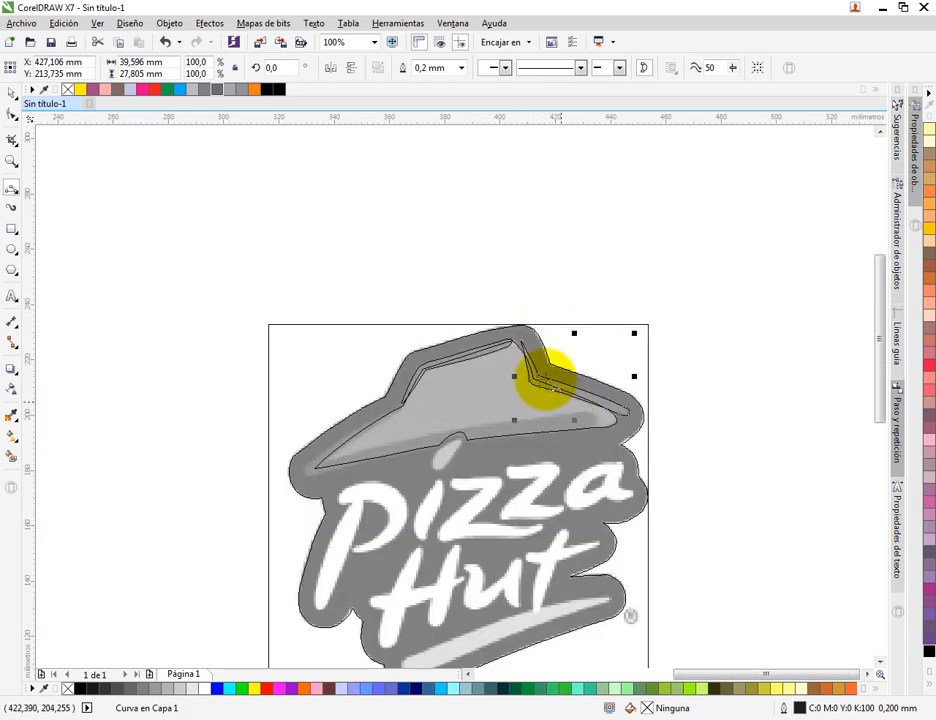
Start the lower brim band's outline at the crown's left corner, with a 3-point curve down the left slope
scroll(524, 386, "up", 1)
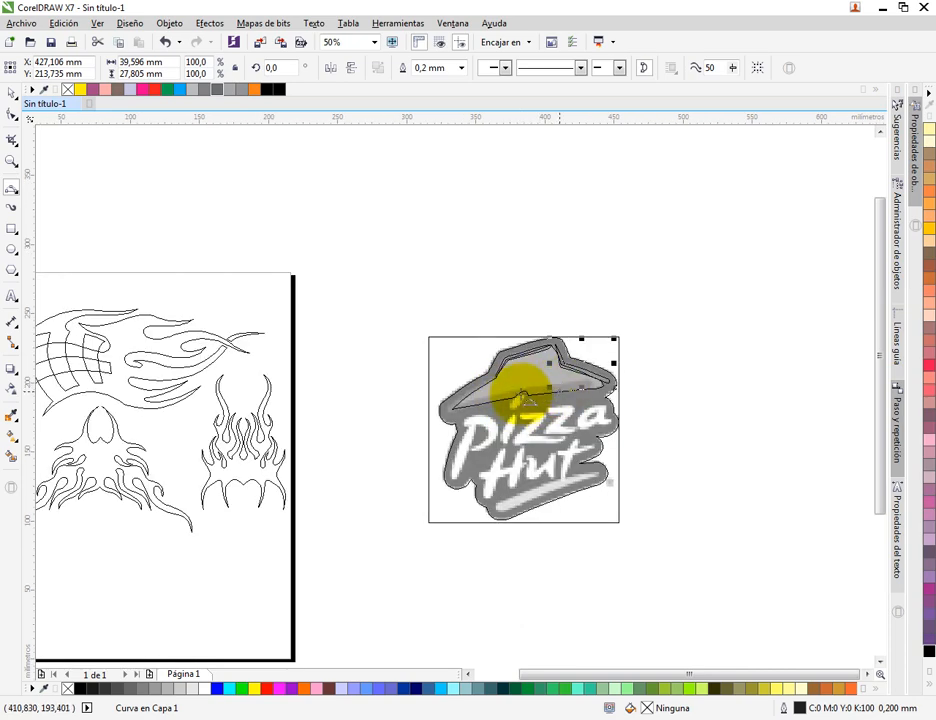
scroll(528, 392, "up", 1)
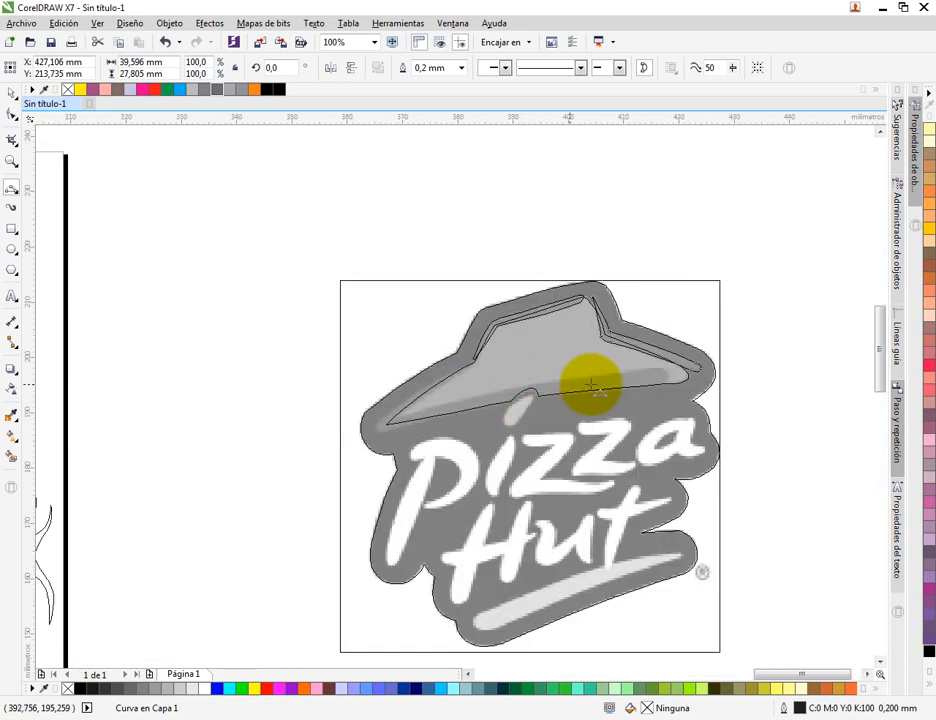
scroll(593, 382, "up", 1)
left_click_drag(348, 352, 553, 243)
scroll(588, 238, "up", 1)
left_click(620, 224)
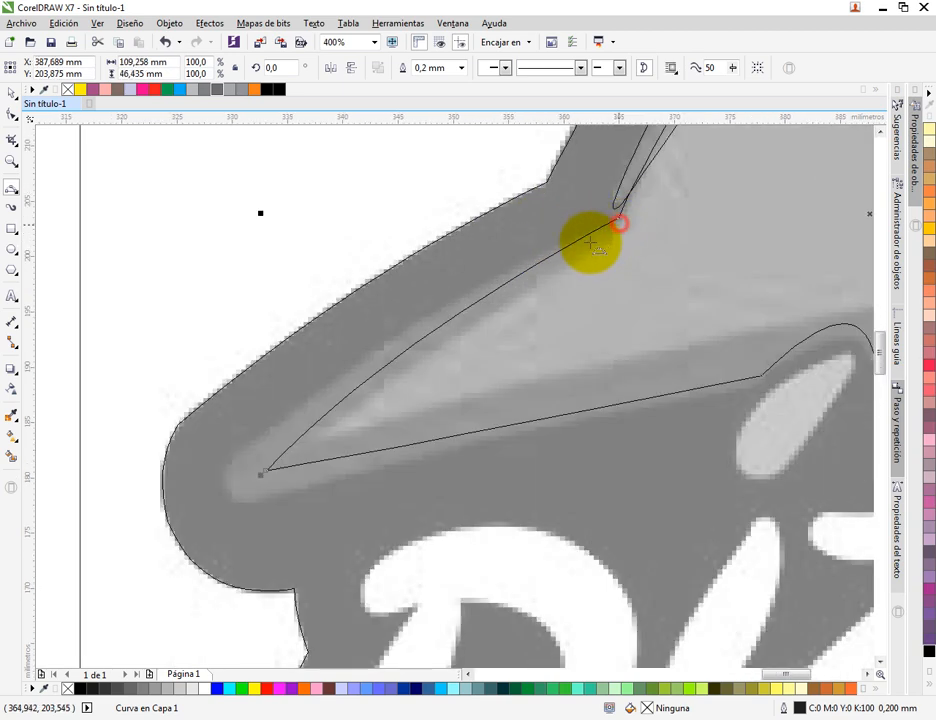
left_click_drag(240, 452, 420, 325)
left_click(248, 462)
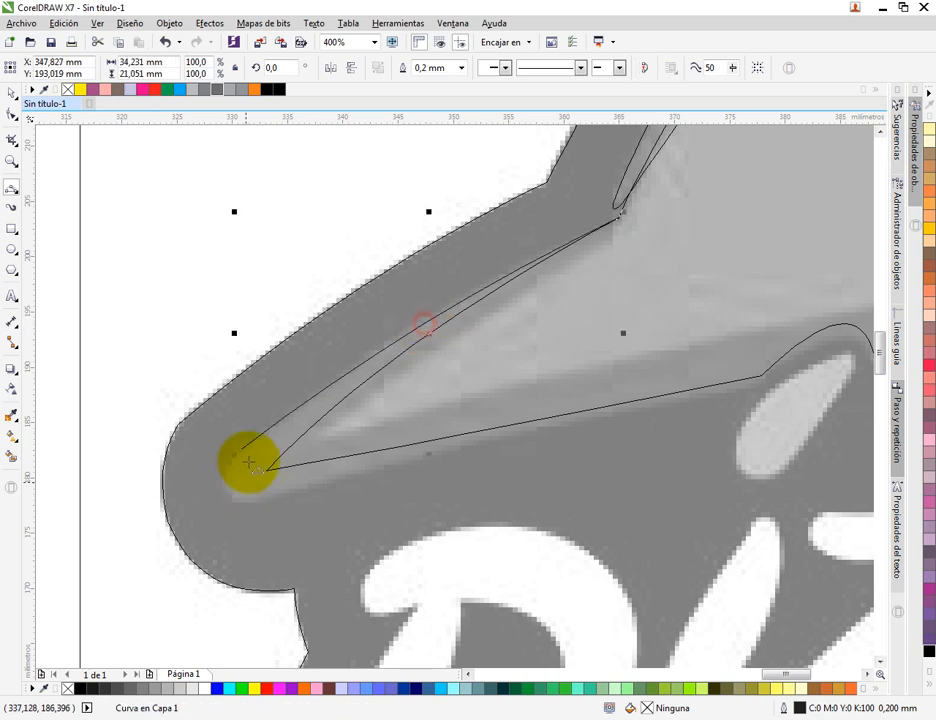
Round the brim band's left tip and trace its lower edge with a curve about 48 mm long toward the dot of the i
mouse_move(241, 452)
left_mouse_down()
mouse_move(239, 500)
mouse_move(464, 476)
mouse_move(760, 383)
left_mouse_up()
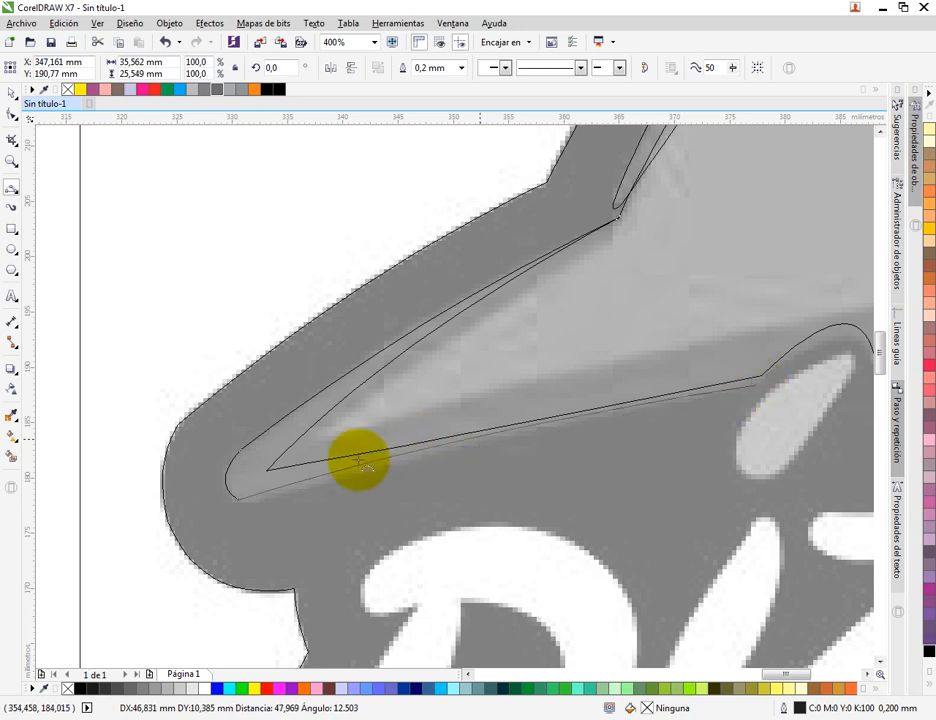
left_click(307, 488)
scroll(747, 362, "down", 1)
scroll(450, 390, "up", 2)
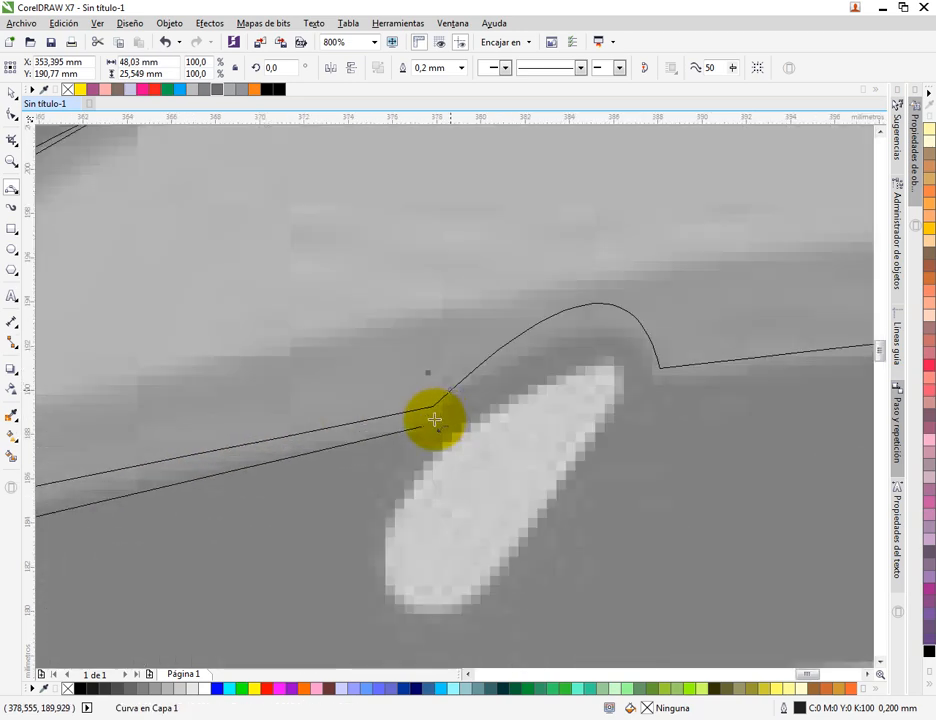
Continue the brim band's outline with two 3-point curves arching closely over the dot of the i
mouse_move(422, 428)
left_mouse_down()
mouse_move(595, 334)
mouse_move(524, 356)
left_mouse_up()
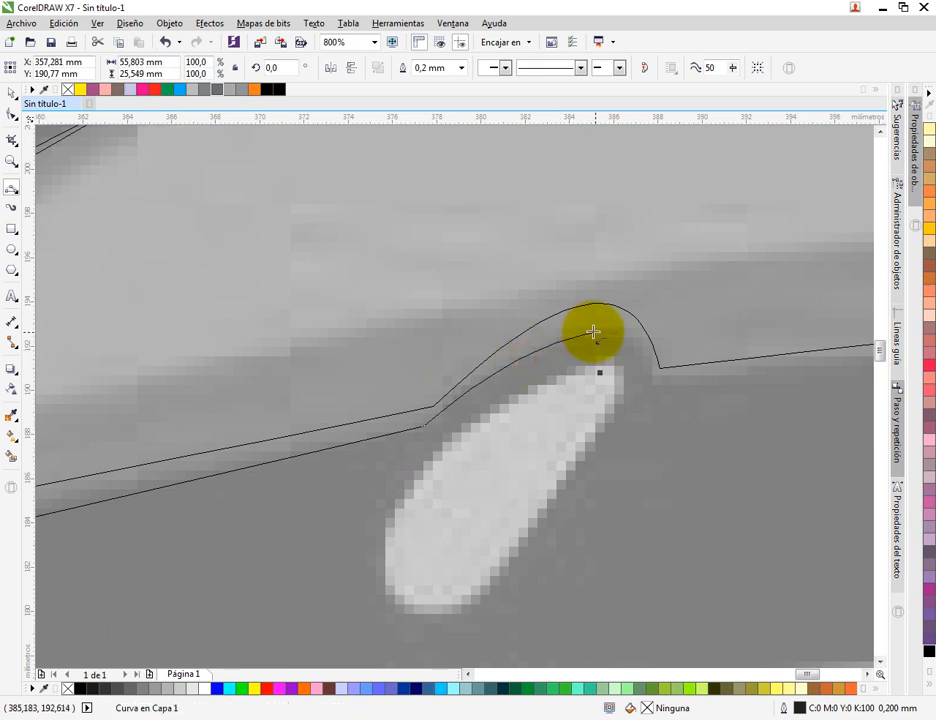
left_click(594, 332)
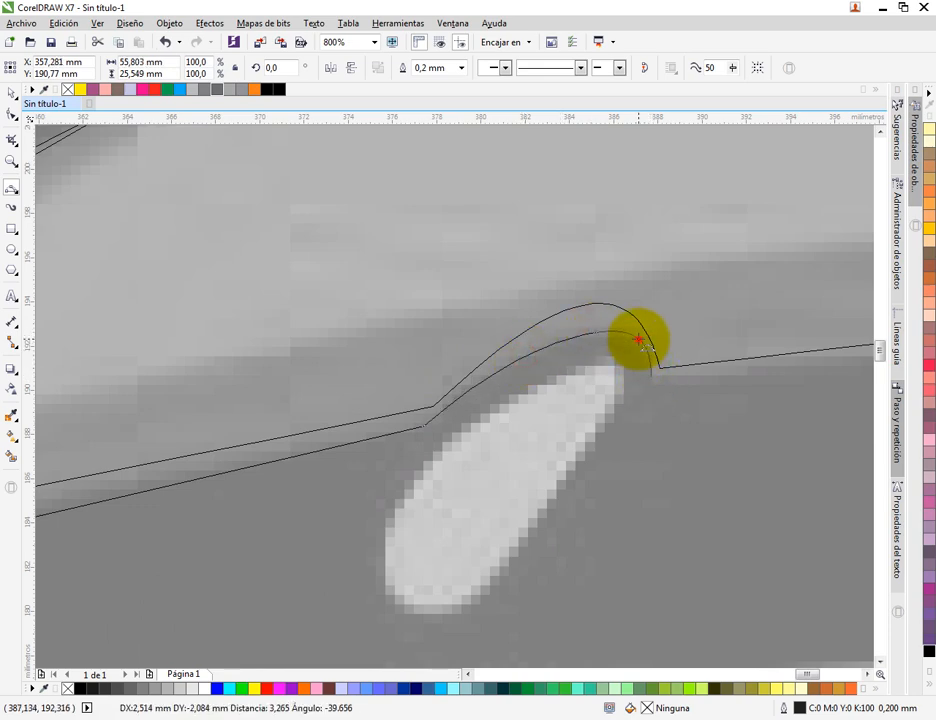
left_click(638, 339)
left_click_drag(700, 332, 382, 340)
scroll(383, 341, "down", 1)
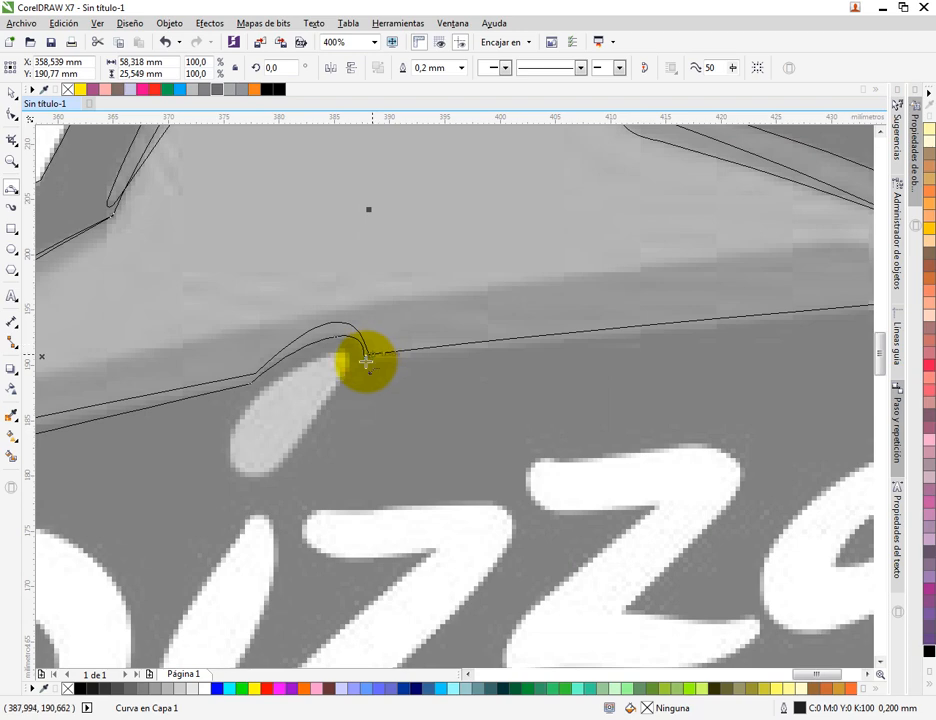
Extend the brim band's lower edge to the right with a 3-point curve about 41 mm long and round its right end
scroll(366, 361, "down", 1)
left_click(366, 361)
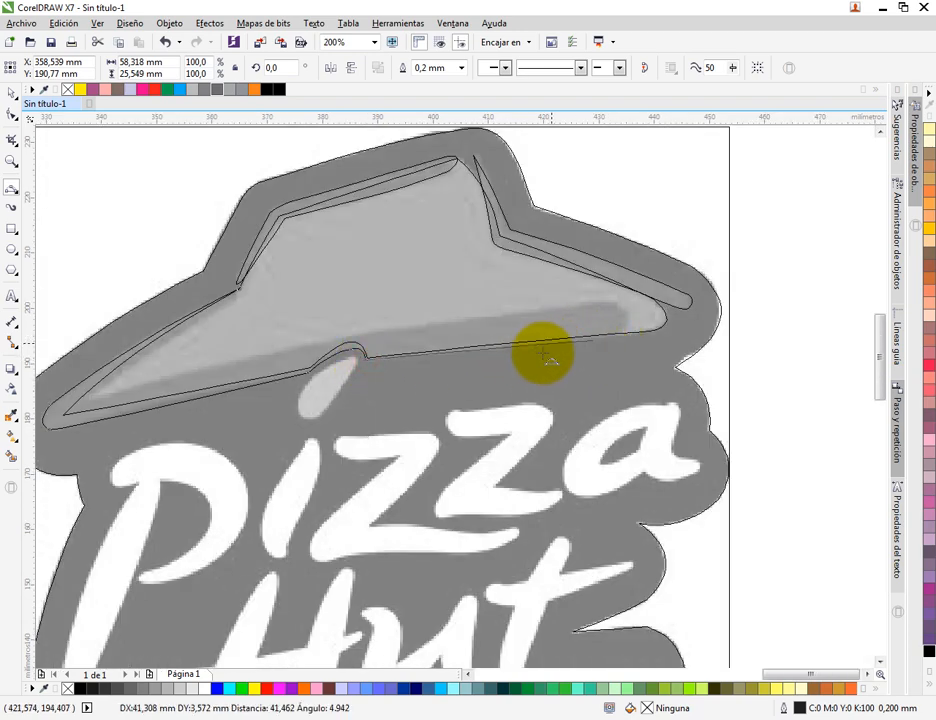
left_click(598, 326)
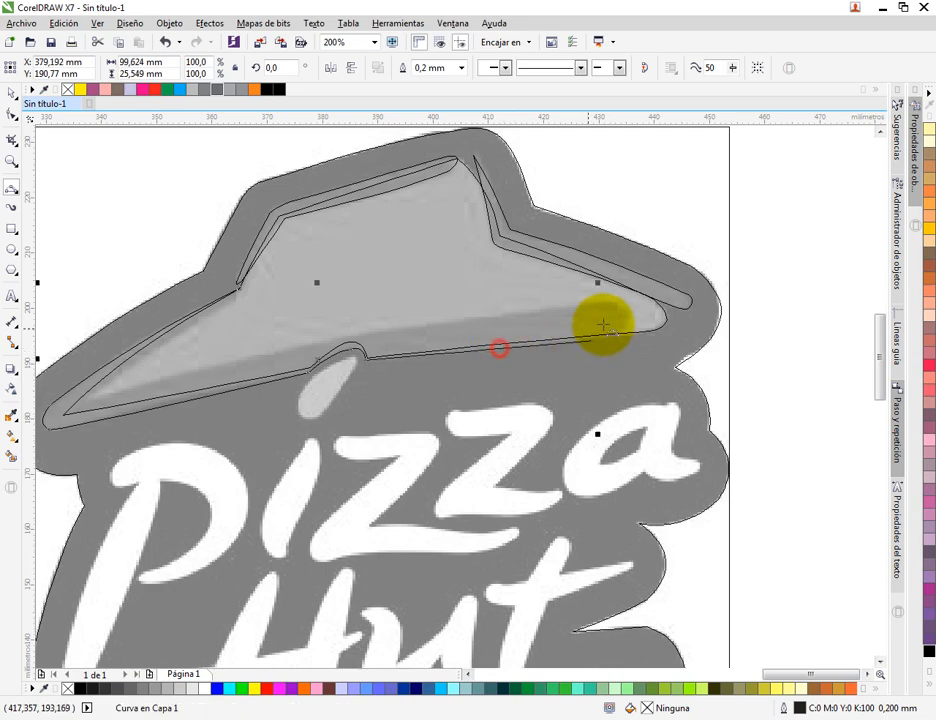
scroll(590, 340, "up", 1)
left_click(584, 357)
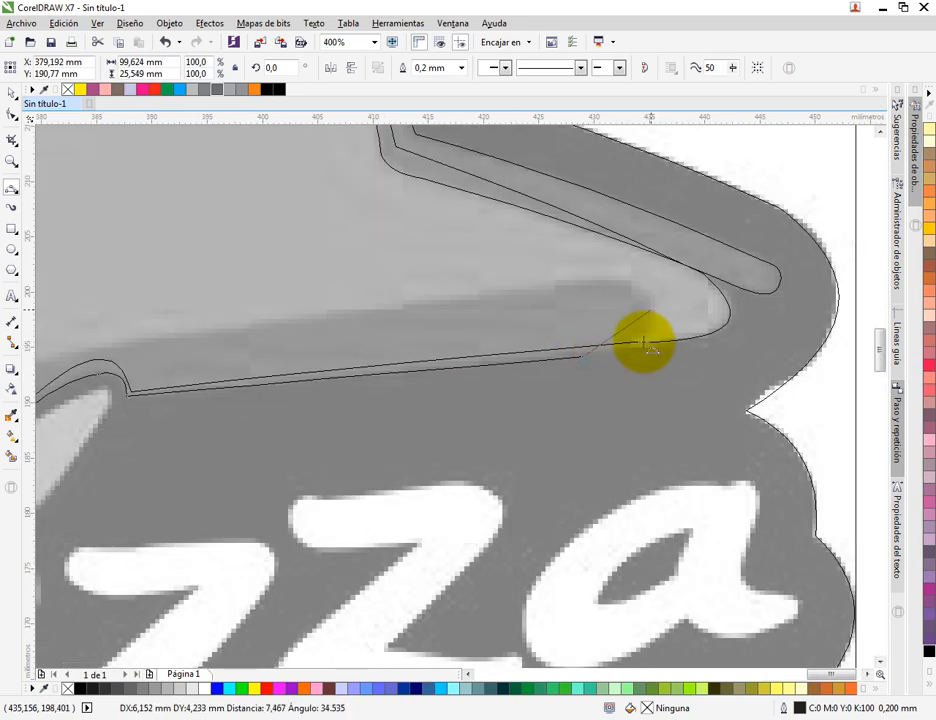
left_click(649, 317)
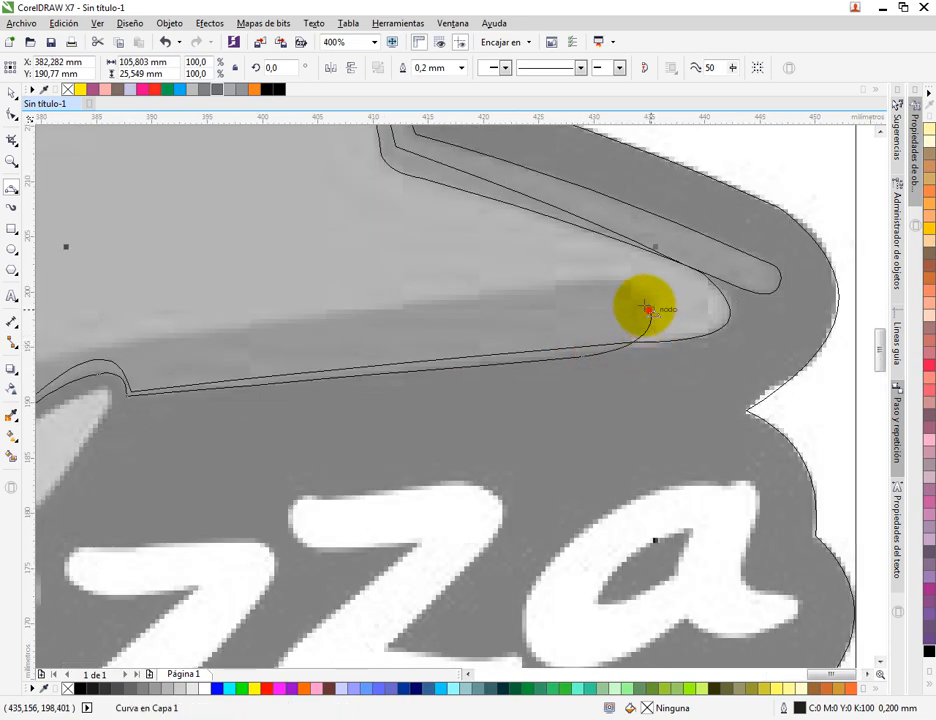
left_click(647, 309)
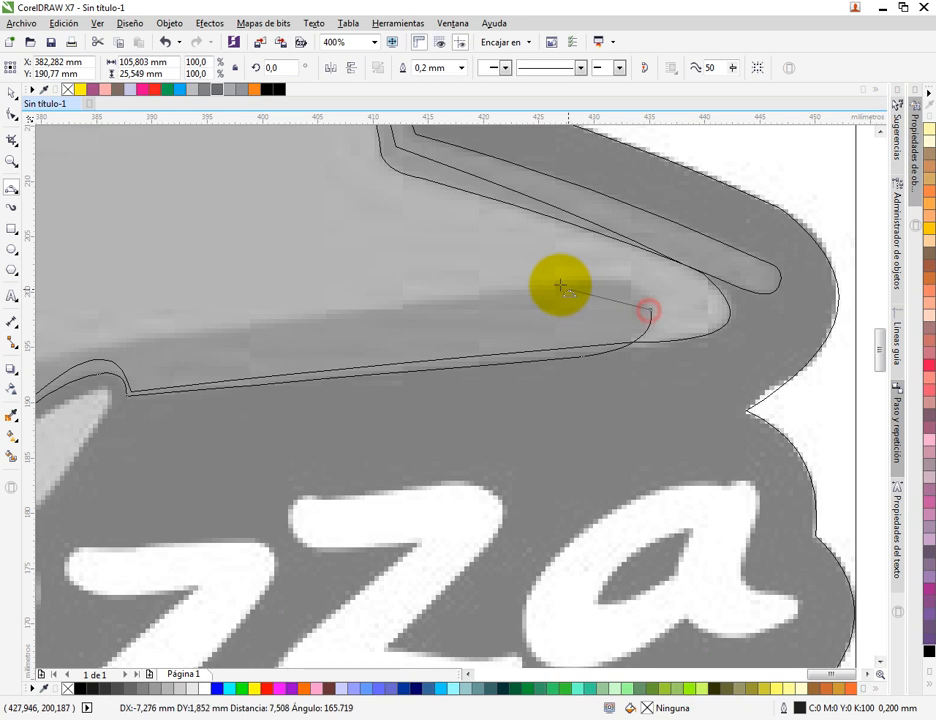
left_click(635, 287)
Trace the brim band's upper edge back to its left tip and close the outline at the crown's left corner
mouse_move(577, 278)
left_mouse_down()
mouse_move(712, 267)
mouse_move(567, 276)
mouse_move(192, 330)
mouse_move(130, 357)
left_mouse_up()
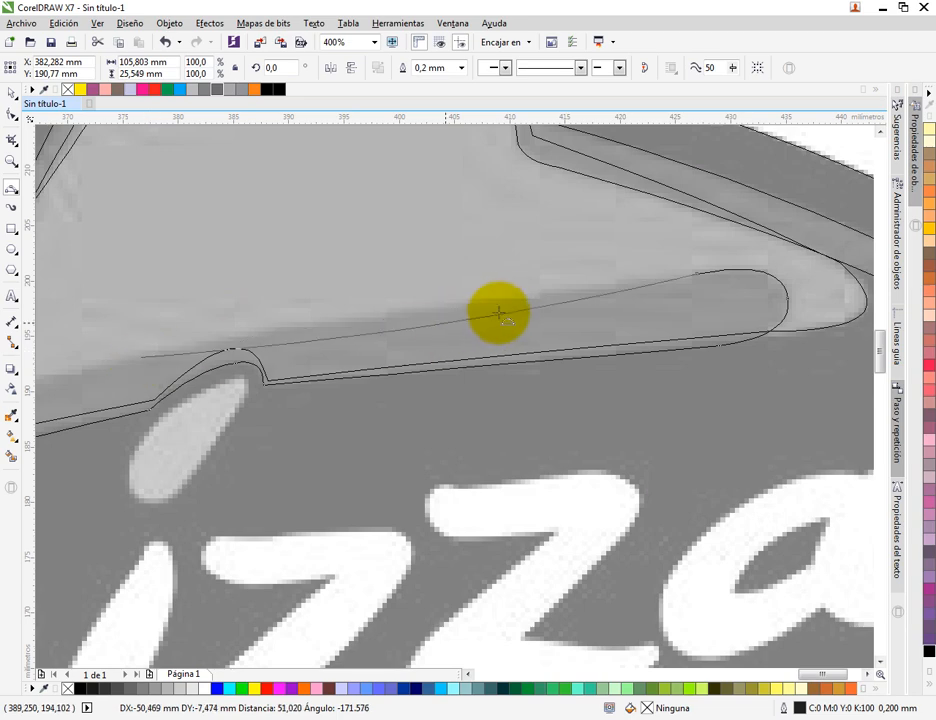
left_click(449, 302)
left_click_drag(415, 292, 760, 178)
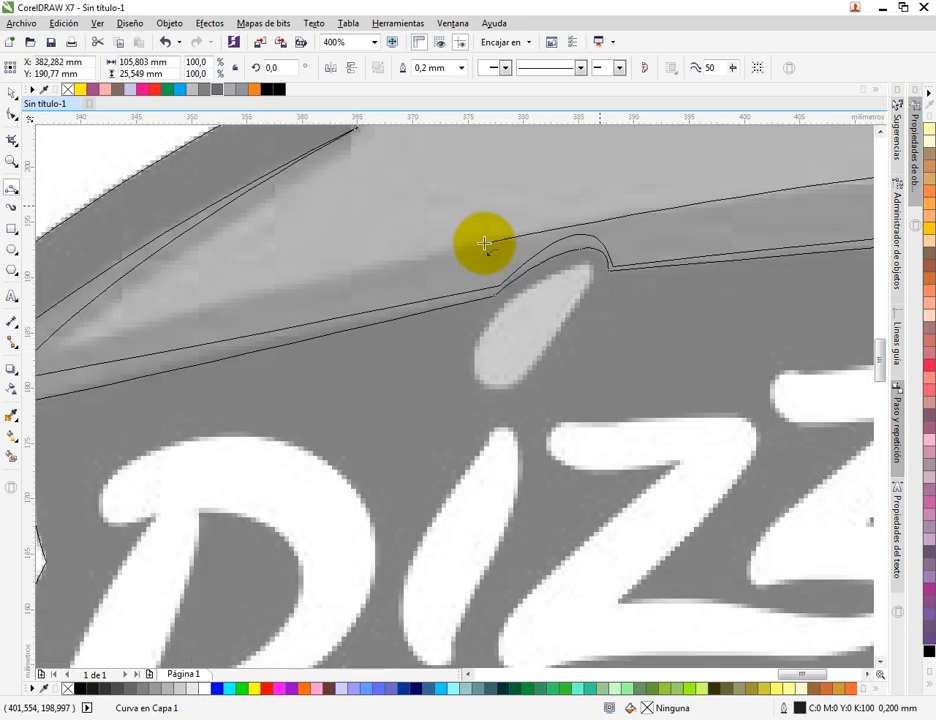
mouse_move(485, 243)
left_mouse_down()
mouse_move(127, 311)
mouse_move(71, 338)
mouse_move(258, 298)
mouse_move(259, 290)
left_mouse_up()
scroll(167, 318, "down", 1)
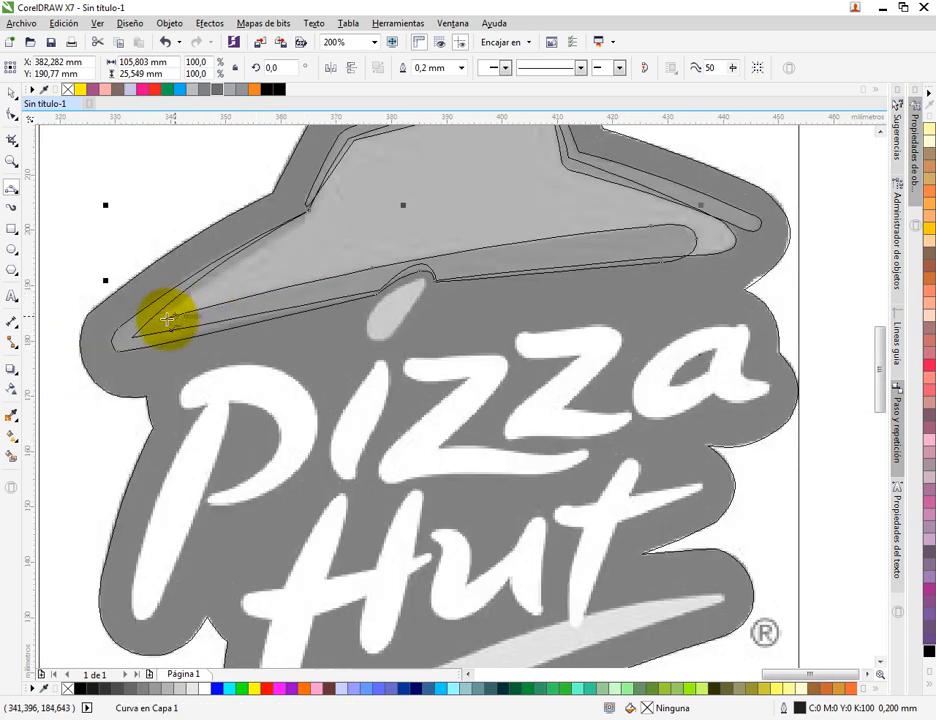
left_click_drag(160, 319, 308, 216)
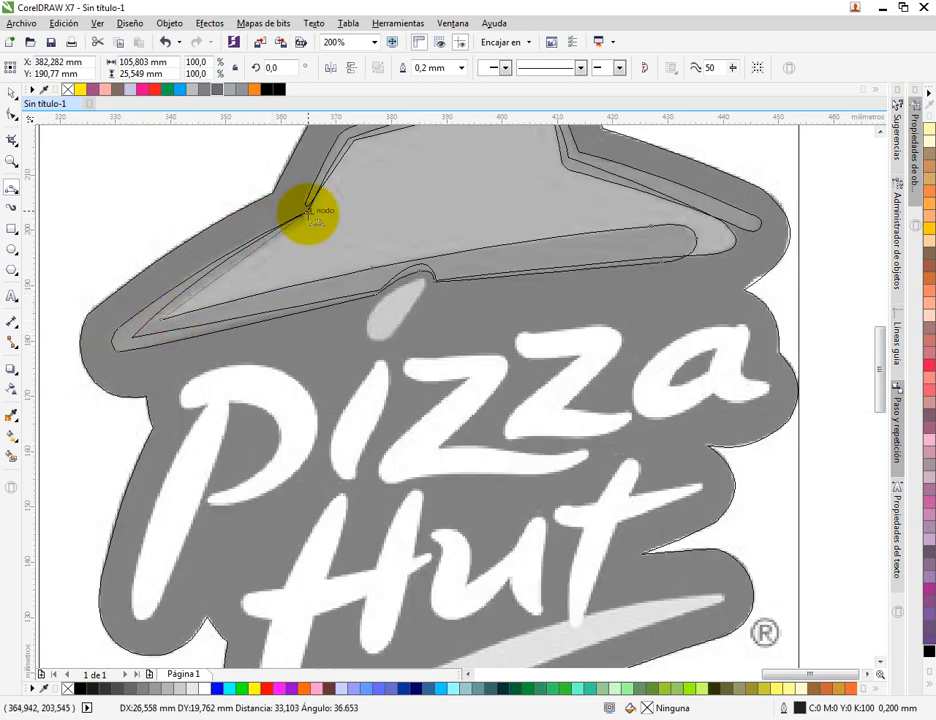
left_click(232, 265)
Start the outline of the swoosh under "Hut" with a 3-point curve about 73 mm long along its lower edge
scroll(303, 240, "down", 1)
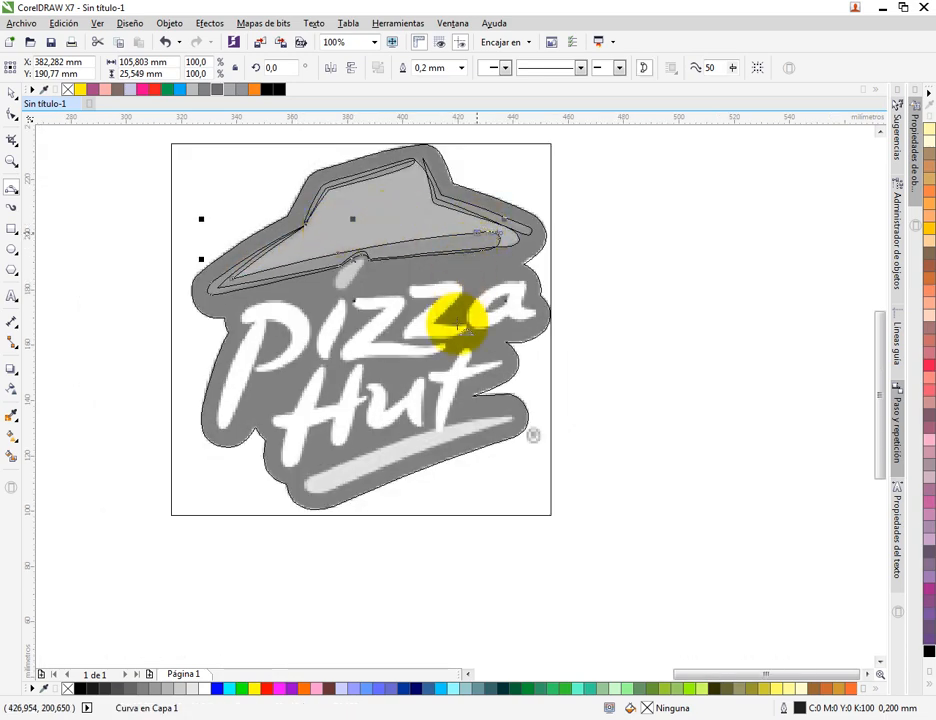
scroll(392, 440, "up", 1)
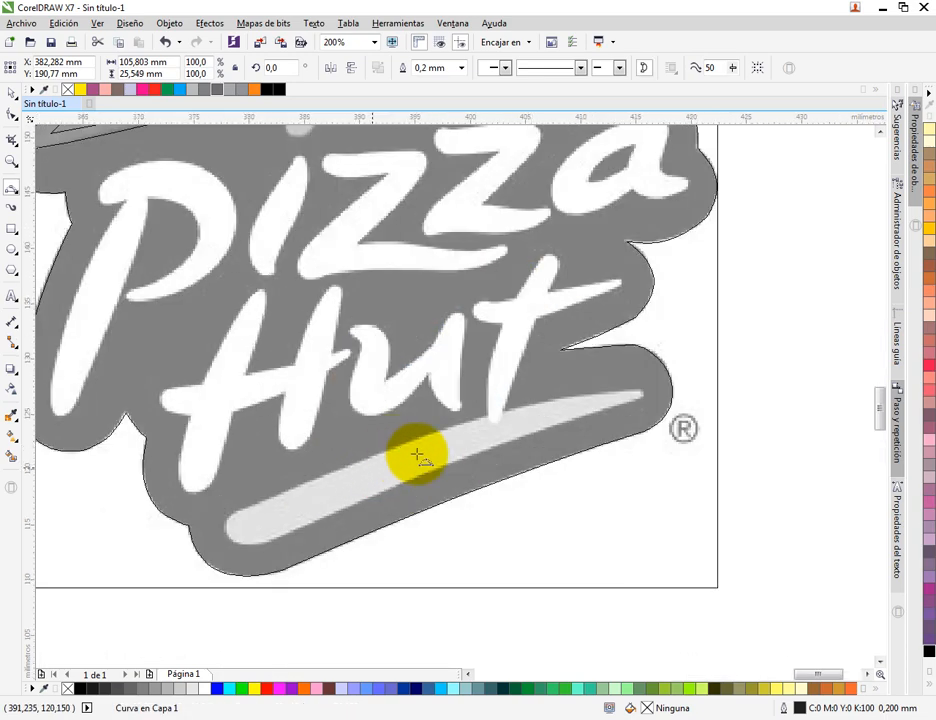
scroll(450, 440, "up", 1)
scroll(530, 420, "down", 1)
scroll(600, 390, "up", 1)
left_click_drag(227, 433, 397, 285)
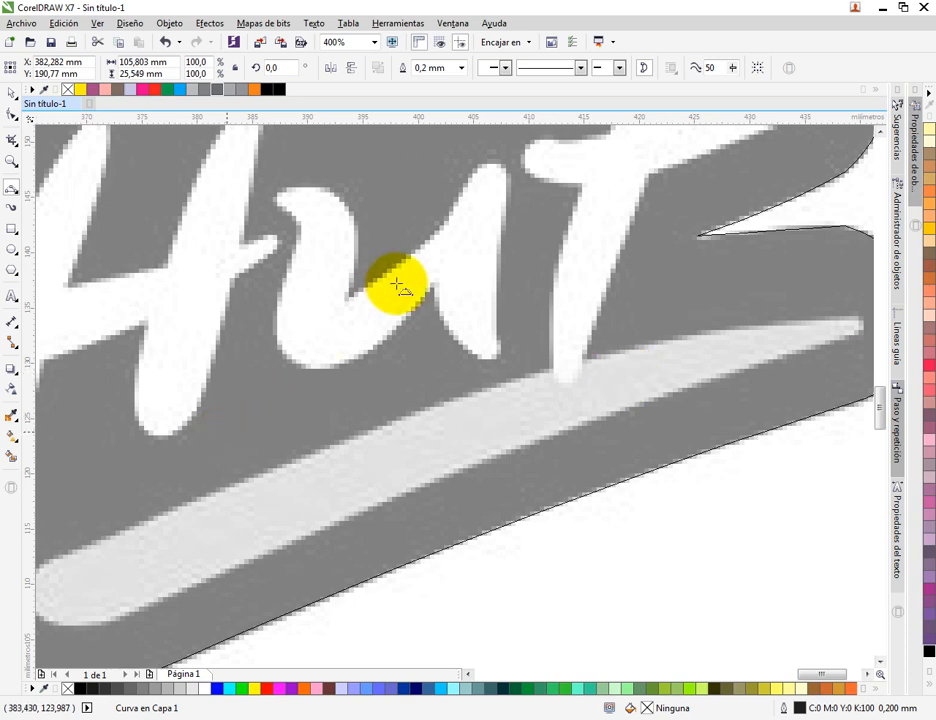
left_click_drag(275, 477, 745, 186)
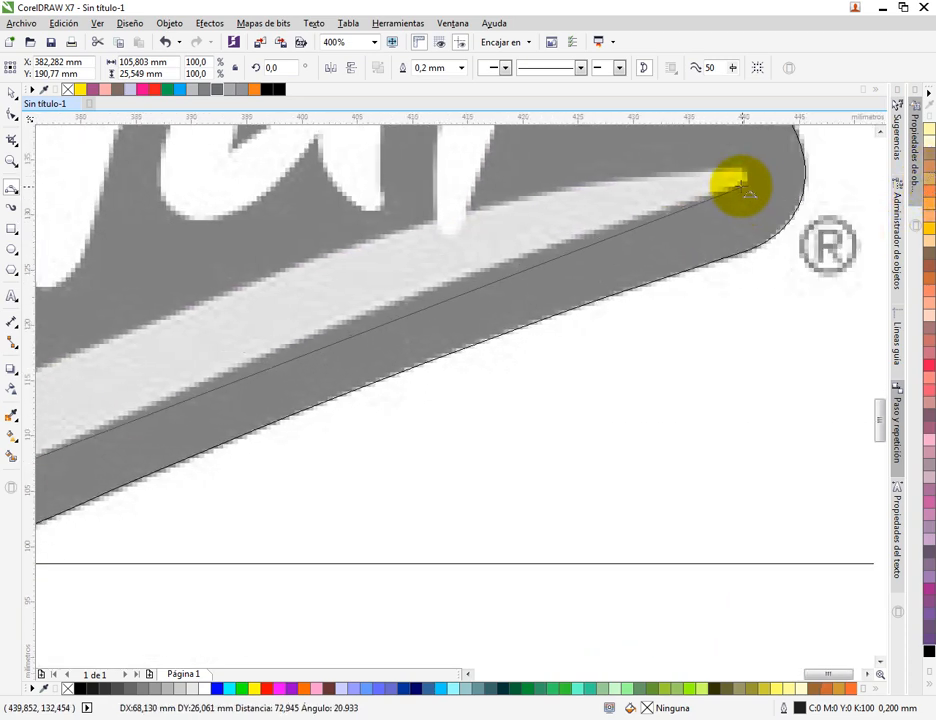
left_click(440, 284)
Round the swoosh's right tip and trace the first part of its upper edge with a curve about 36 mm long
scroll(745, 178, "up", 2)
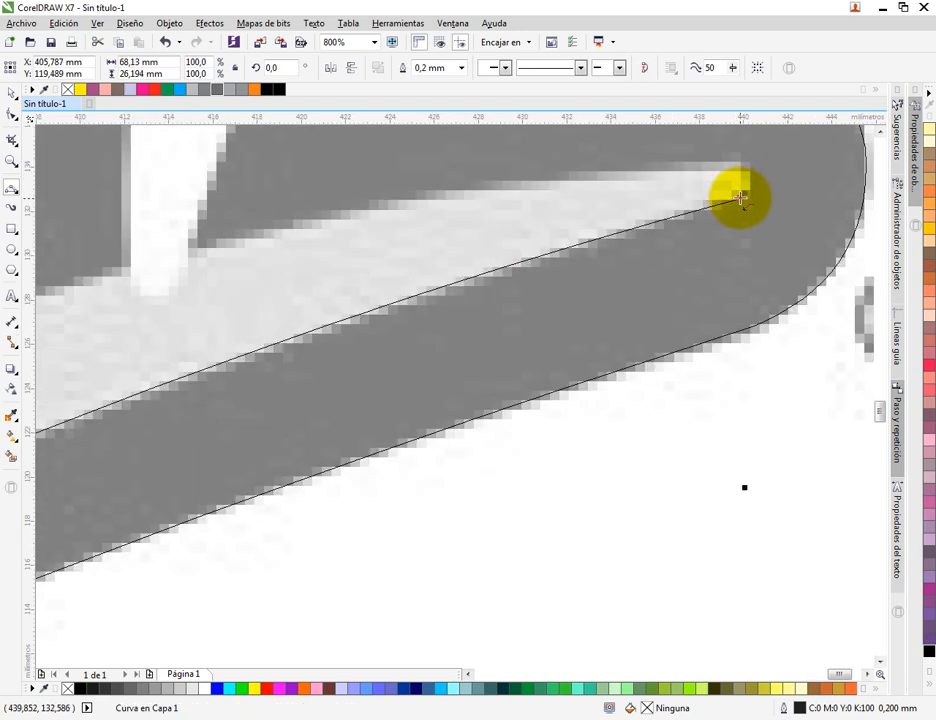
left_click_drag(740, 198, 359, 252)
scroll(746, 180, "down", 2)
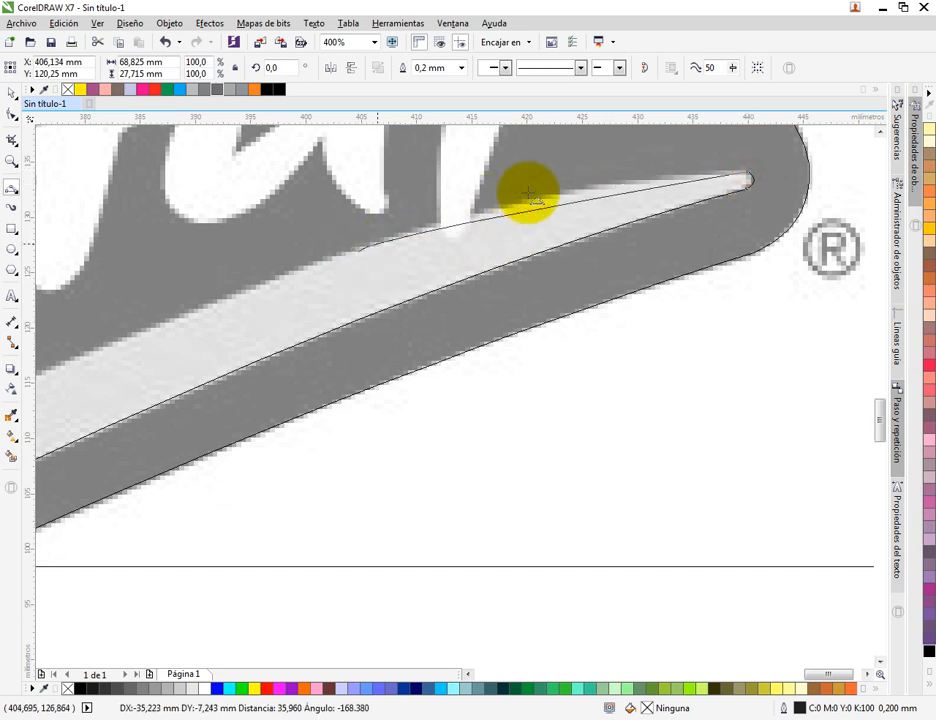
left_click(563, 192)
Continue the swoosh's upper edge to its rounded left end with another 3-point curve about 36 mm long
left_click_drag(304, 327, 571, 238)
left_click(550, 226)
left_click(591, 203)
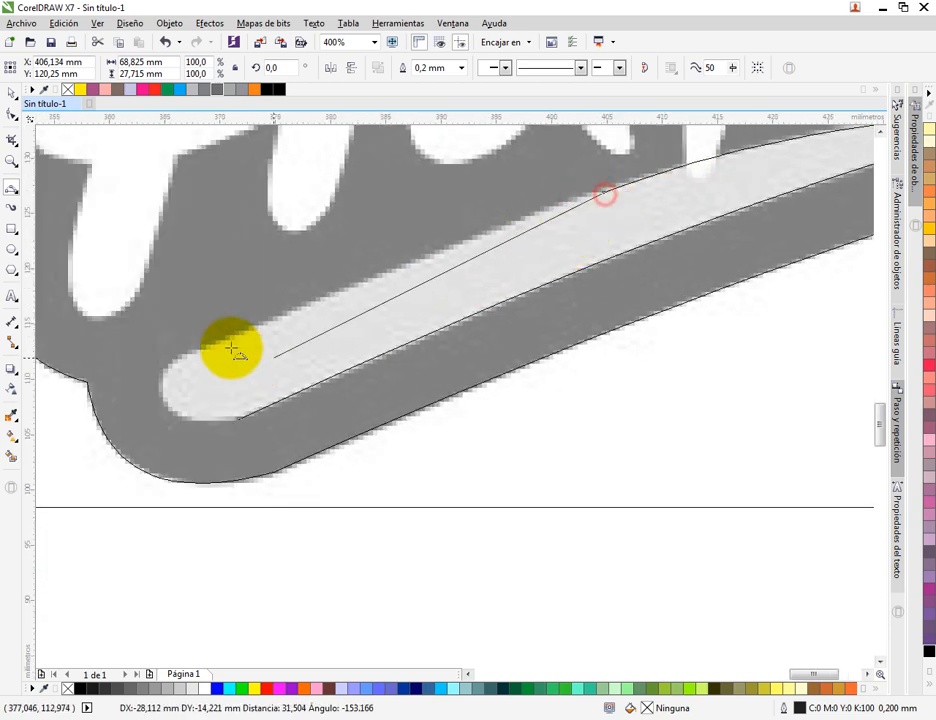
left_click(230, 340)
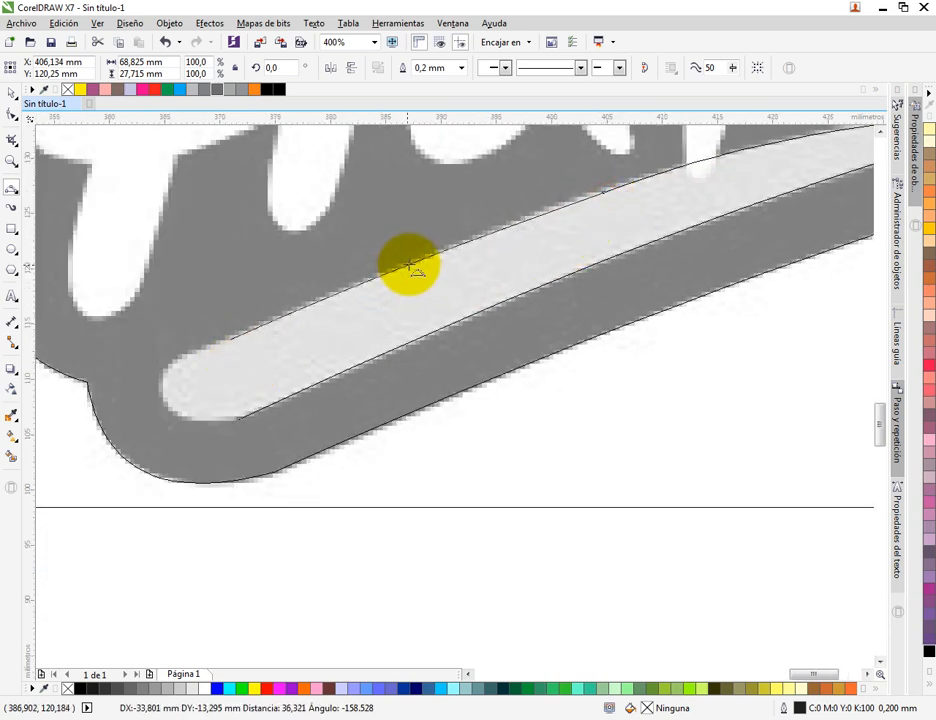
left_click(410, 263)
left_click_drag(215, 345, 411, 269)
Round the swoosh's left end with two 3-point curves and close its outline at the start of the lower edge
scroll(387, 282, "up", 1)
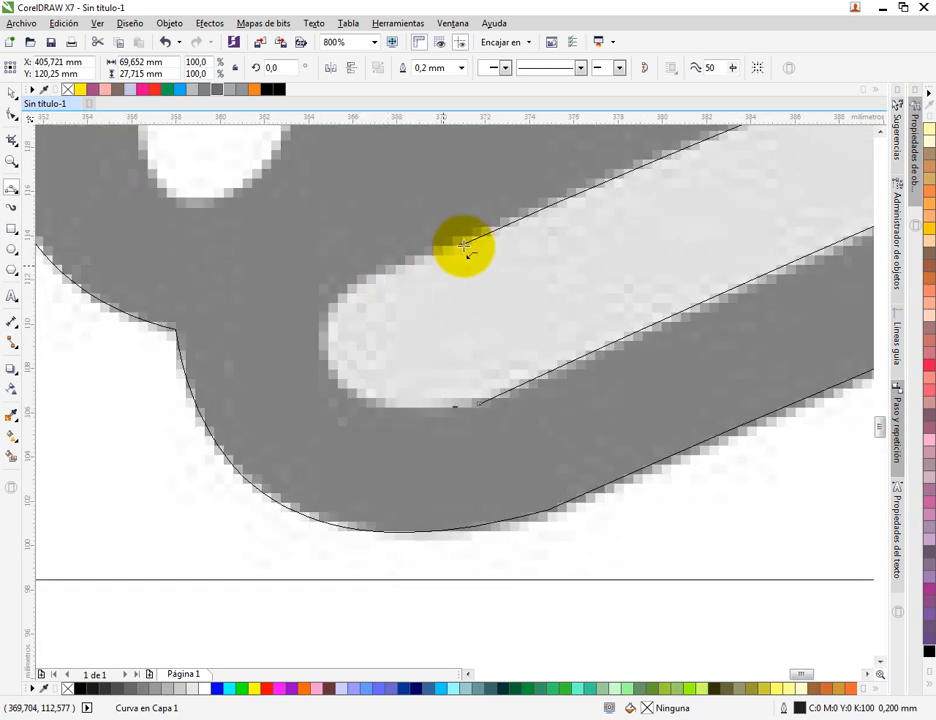
left_click(460, 245)
left_click(333, 343)
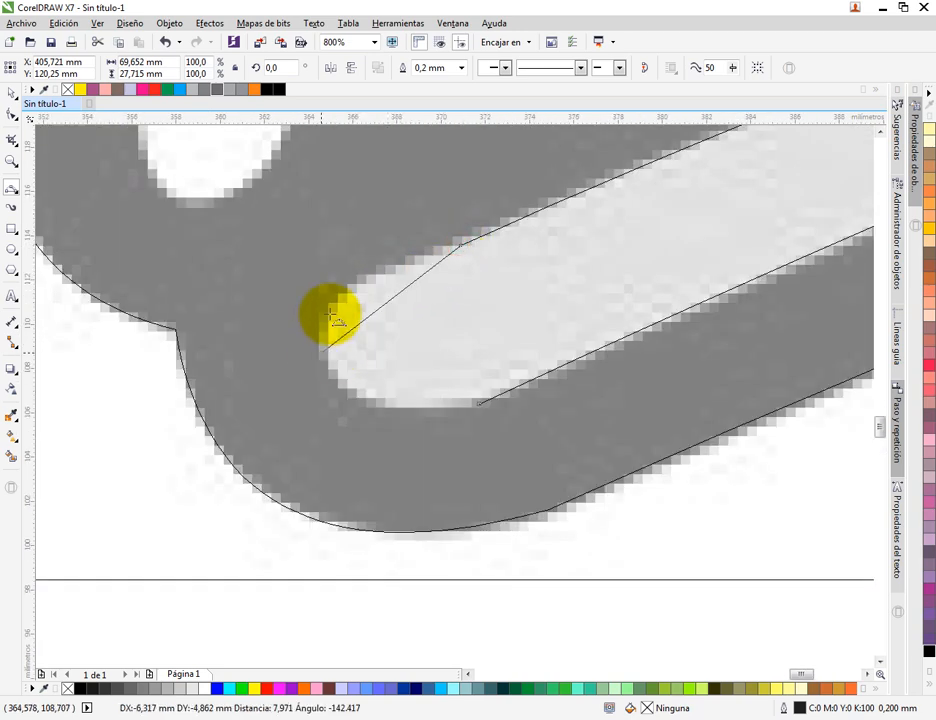
left_click(321, 355)
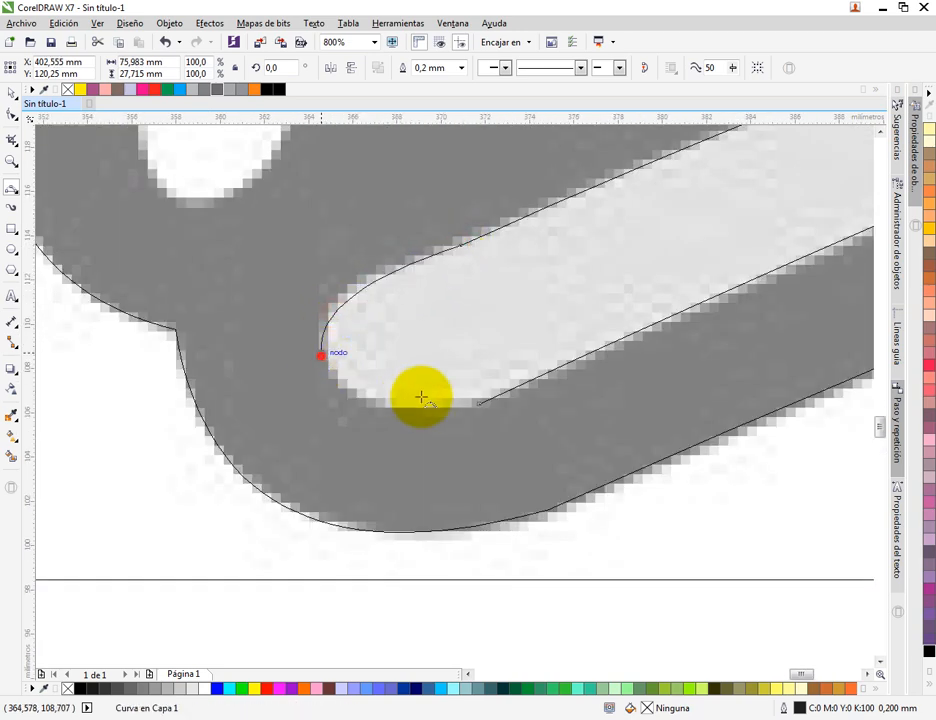
left_click_drag(479, 404, 372, 408)
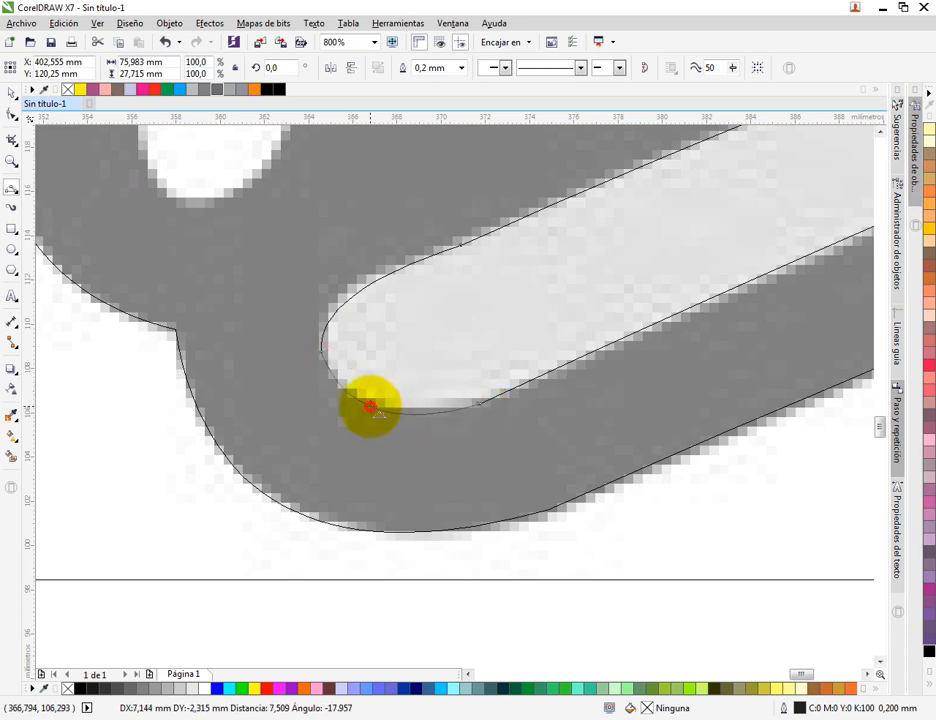
Start outlining the dot of the i at its upper tip, with 3-point curves down its left side and around its bottom
scroll(397, 355, "down", 3)
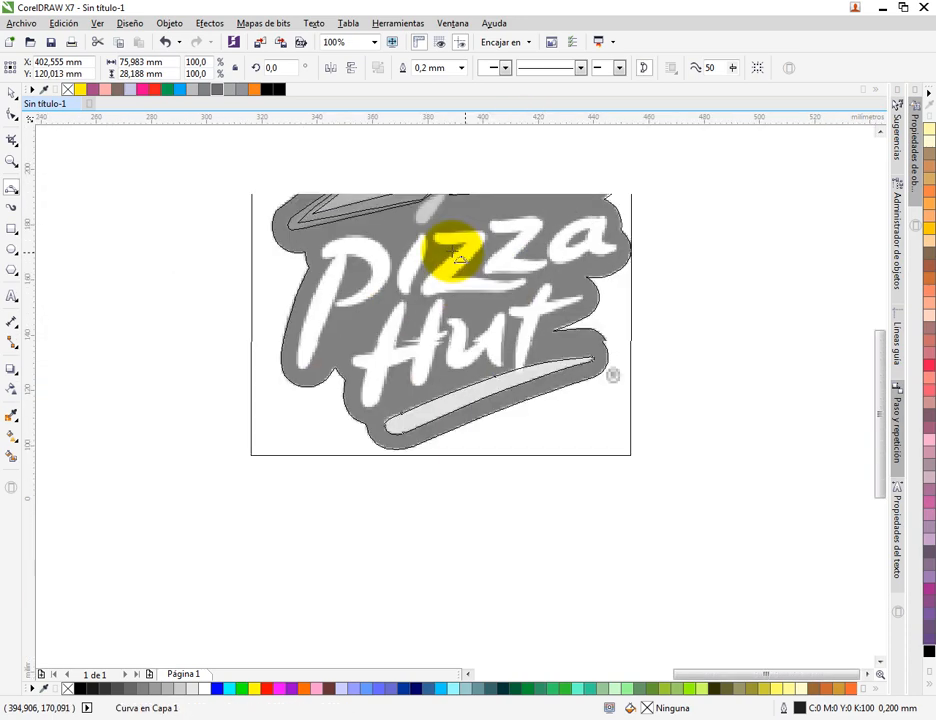
scroll(433, 209, "up", 3)
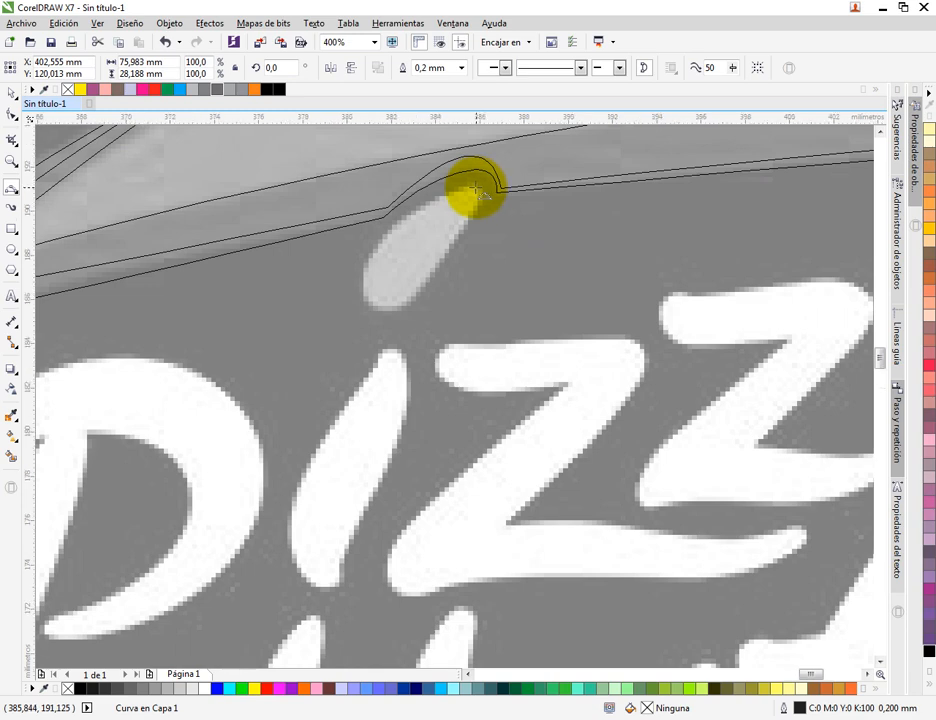
scroll(476, 190, "up", 1)
left_click(472, 184)
left_click_drag(288, 299, 354, 235)
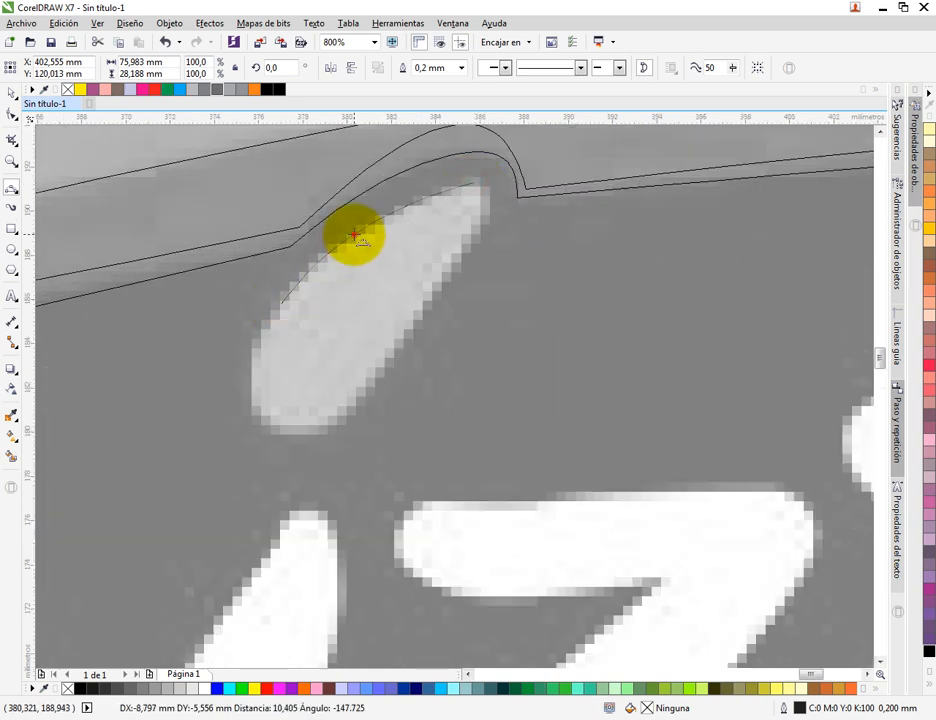
left_click(354, 235)
left_click_drag(287, 306, 305, 400)
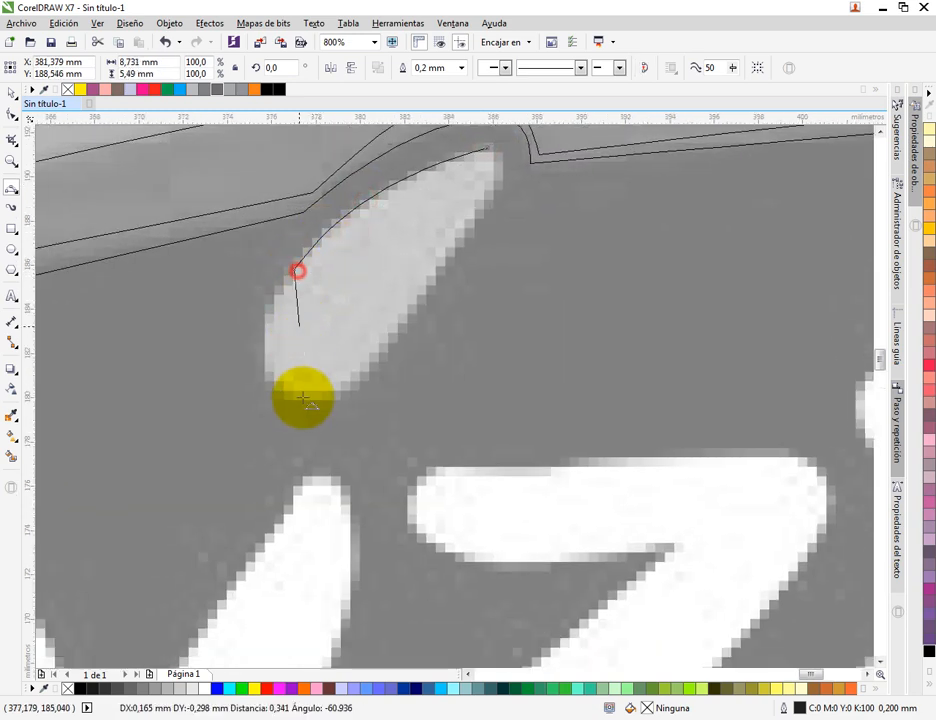
left_click_drag(262, 361, 310, 402)
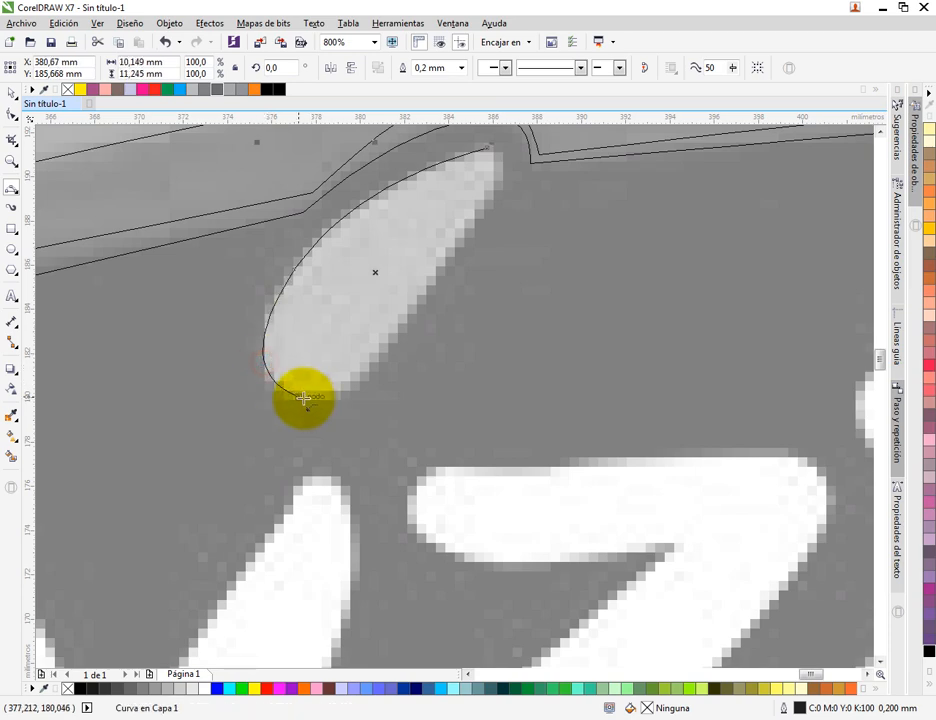
Trace the right side of the i's dot and round its upper tip, closing the outline at about 10.8 × 11.3 mm
left_click_drag(403, 318, 352, 380)
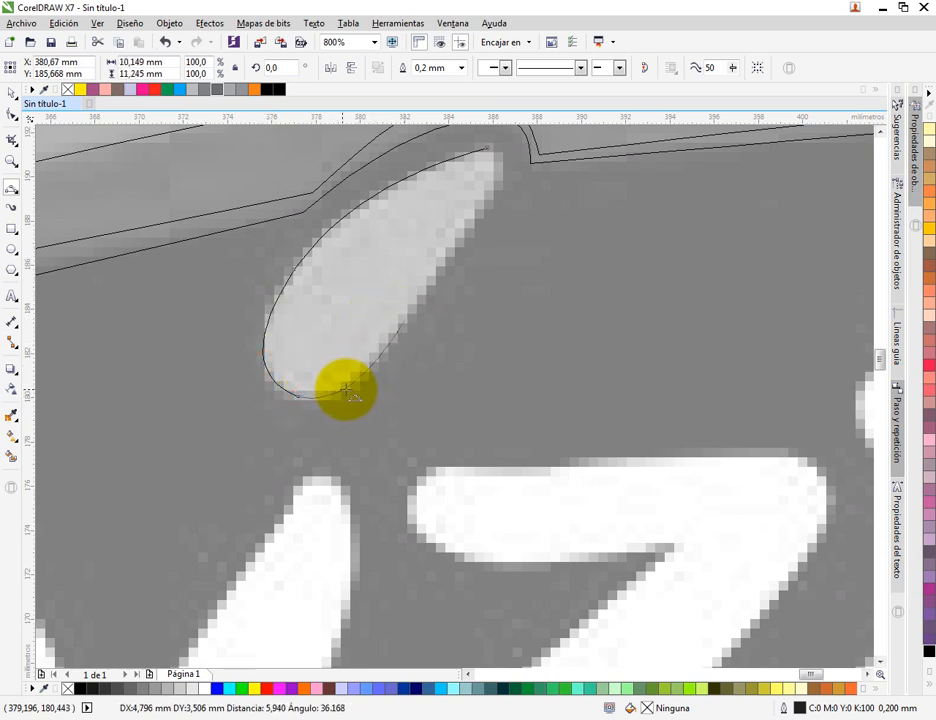
left_click(348, 390)
left_click_drag(406, 321, 450, 250)
left_click(496, 200)
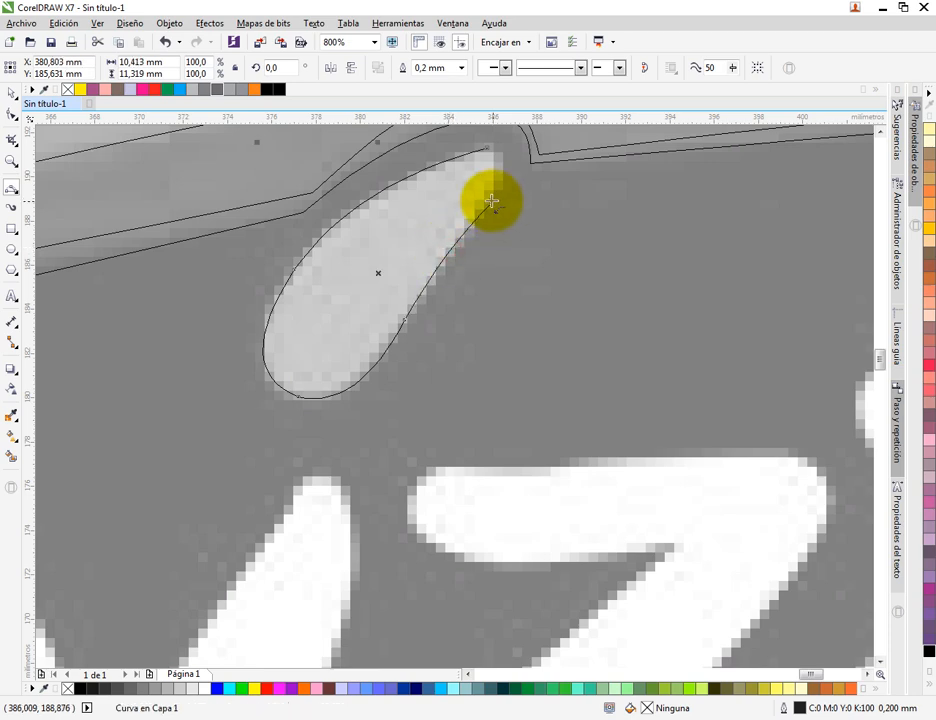
left_click_drag(491, 201, 487, 146)
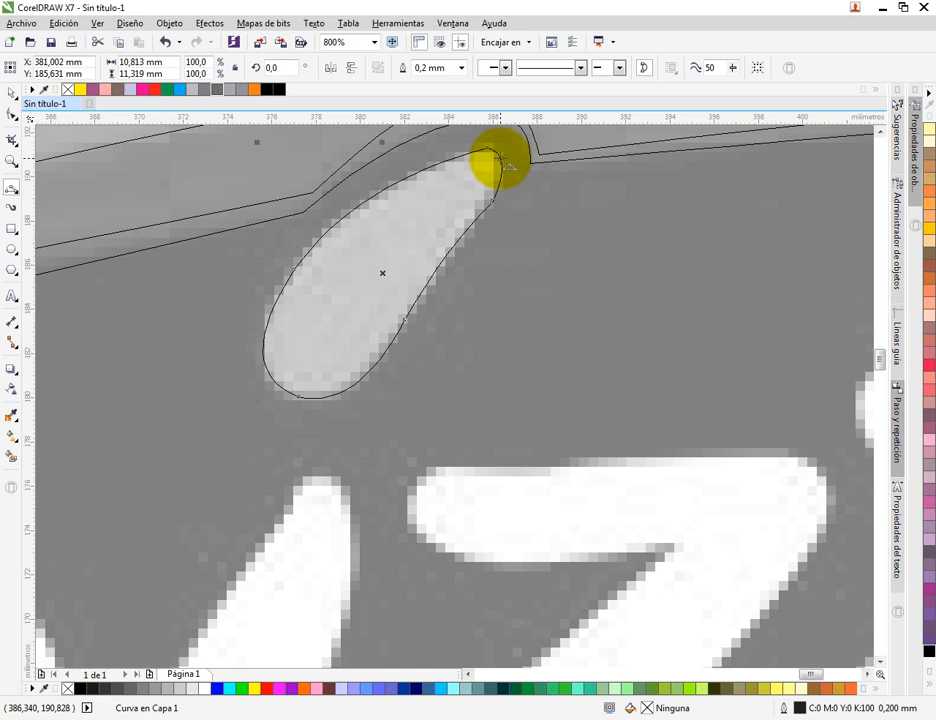
Start the outline of the letter P with a 3-point curve about 28 mm tall along the left edge of its stem
scroll(470, 250, "down", 4)
scroll(290, 320, "up", 1)
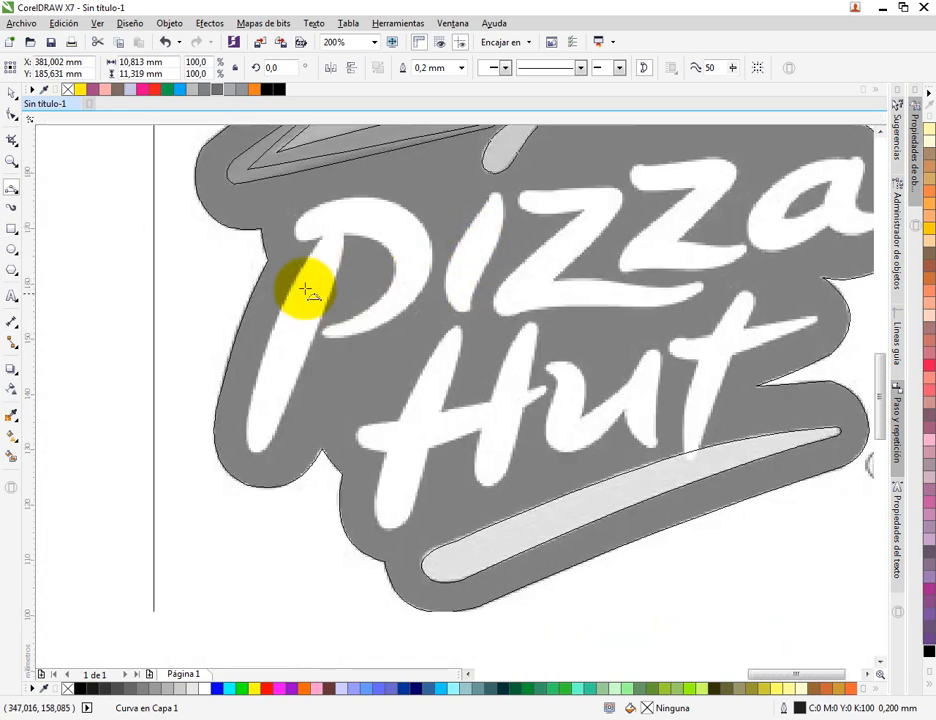
scroll(305, 305, "up", 1)
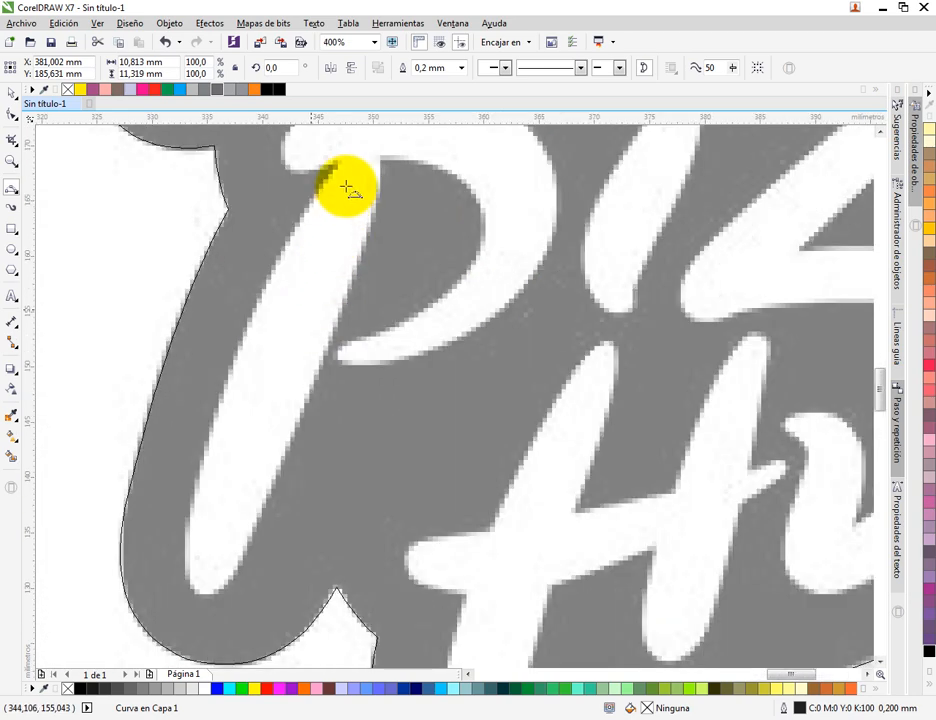
left_click_drag(199, 475, 253, 390)
left_click(259, 302)
scroll(234, 370, "up", 1)
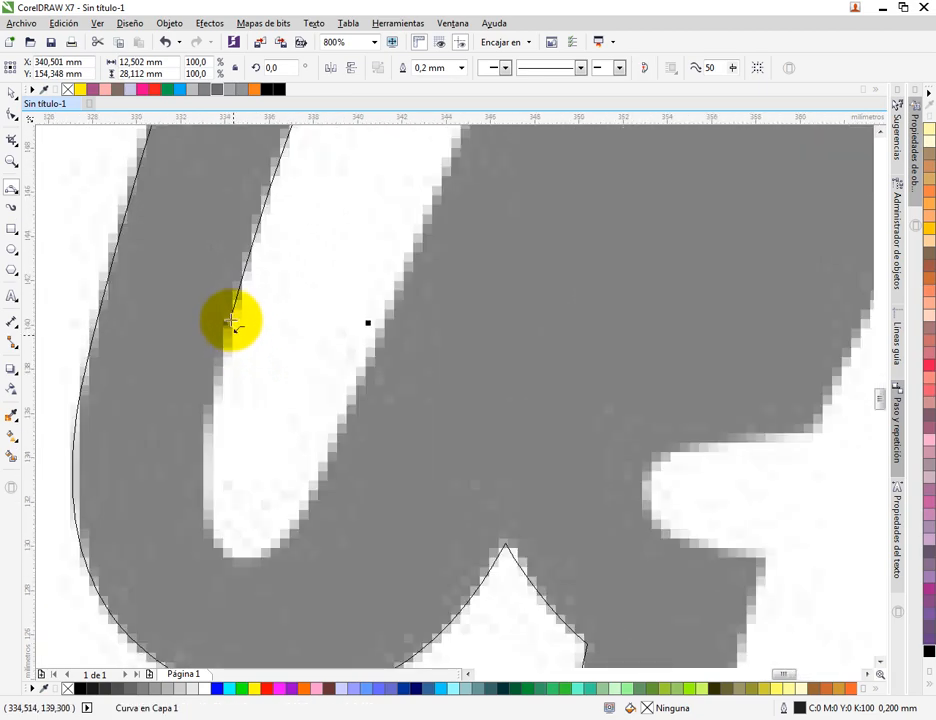
Round the bottom of the P's stem and trace its right edge up to the bowl with a curve about 38 mm long
left_click_drag(230, 318, 450, 197)
left_click(204, 501)
scroll(278, 553, "down", 1)
left_click(312, 513)
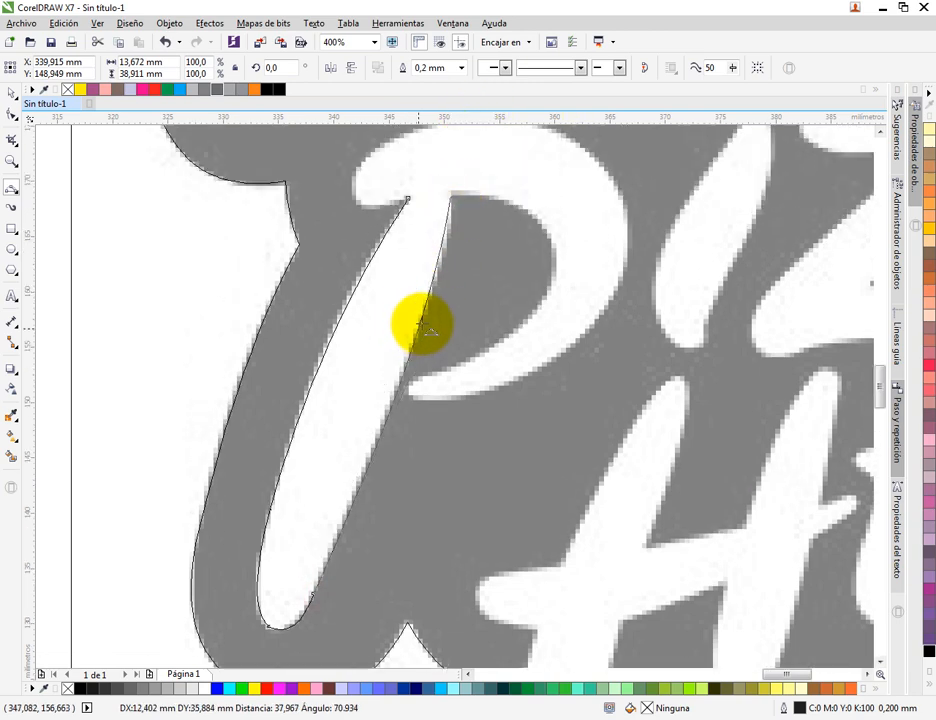
left_click(422, 322)
Trace the inner edge of the P's bowl with 3-point curves and round the bowl's narrow lower end
scroll(463, 200, "up", 1)
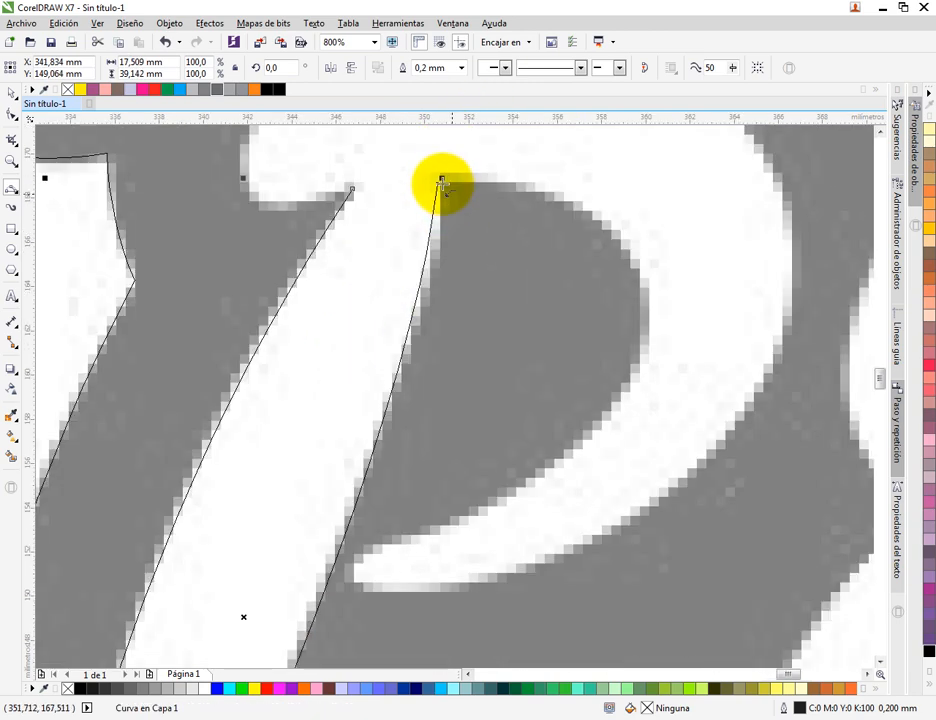
left_click_drag(440, 183, 397, 541)
left_click(572, 207)
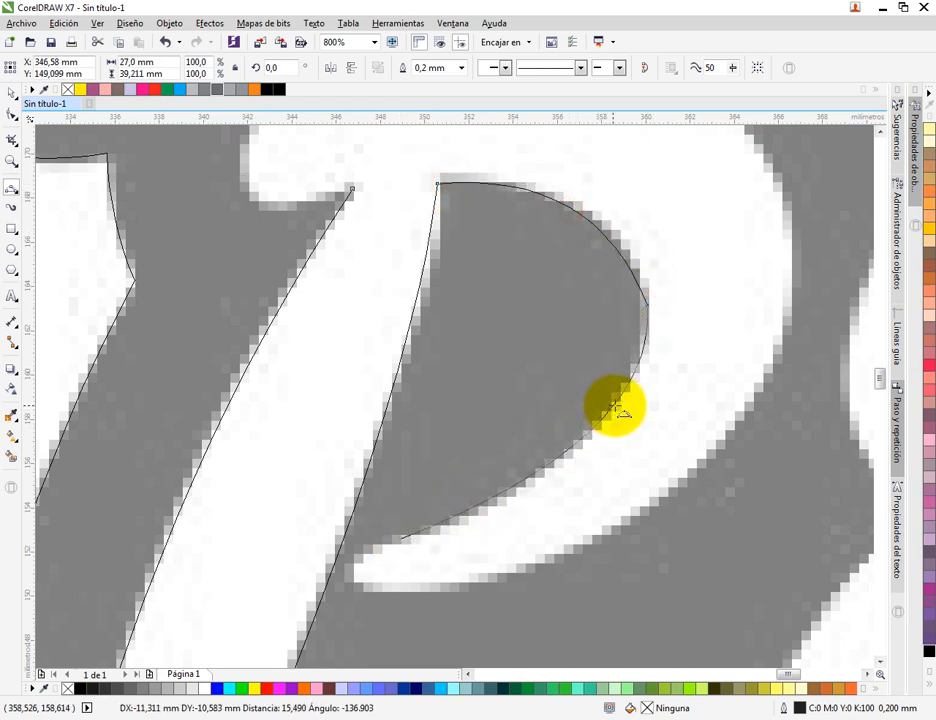
left_click(614, 404)
scroll(430, 385, "down", 3)
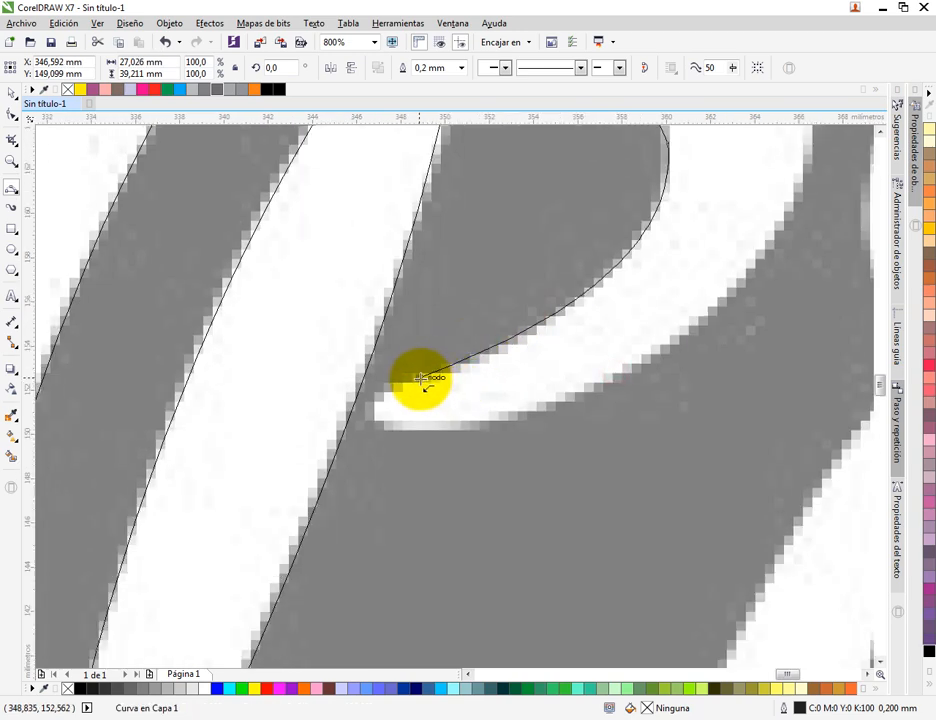
left_click_drag(420, 378, 372, 418)
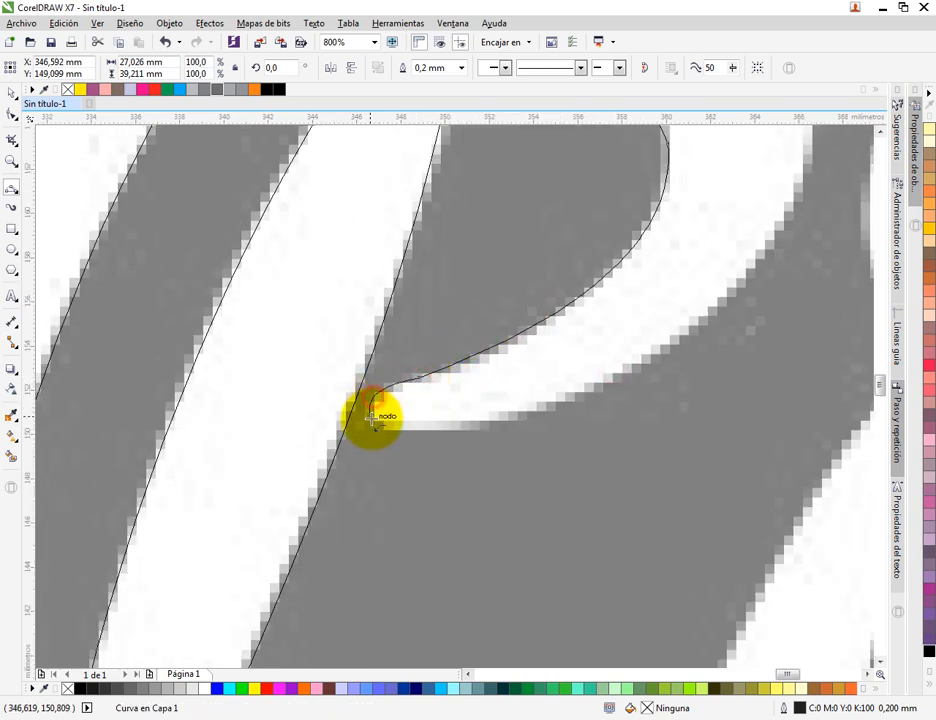
left_click_drag(545, 408, 441, 428)
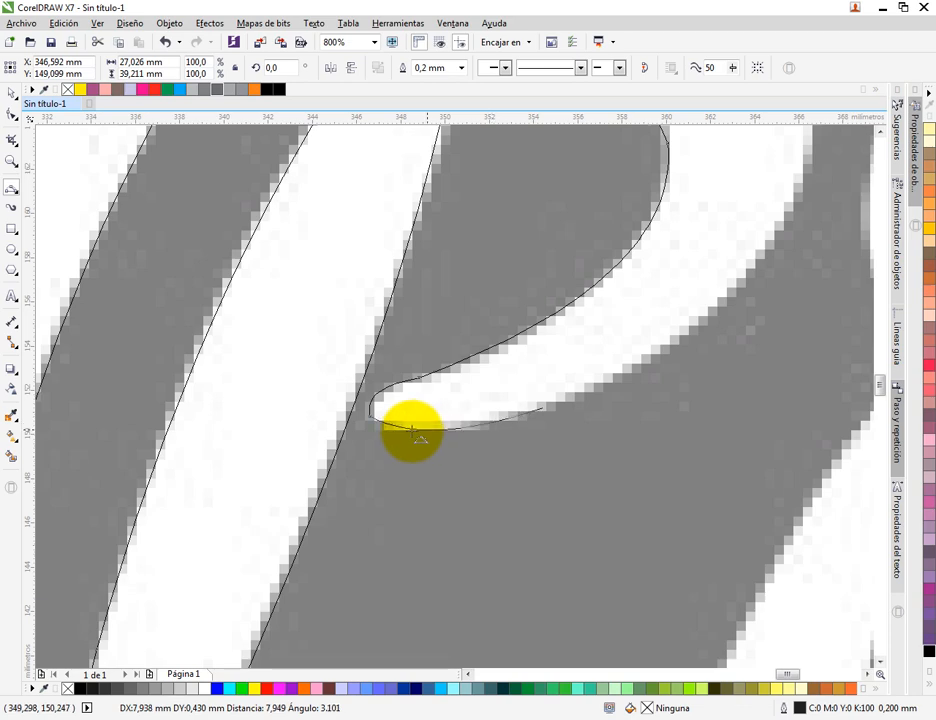
left_click(407, 431)
Trace the outer edge of the P's bowl over the top to its hooked end, closing the outline at about 33.7 × 46.2 mm
left_click_drag(558, 401, 399, 357)
scroll(457, 498, "down", 2)
left_click(580, 398)
left_click(502, 236)
scroll(340, 259, "up", 2)
left_click(299, 293)
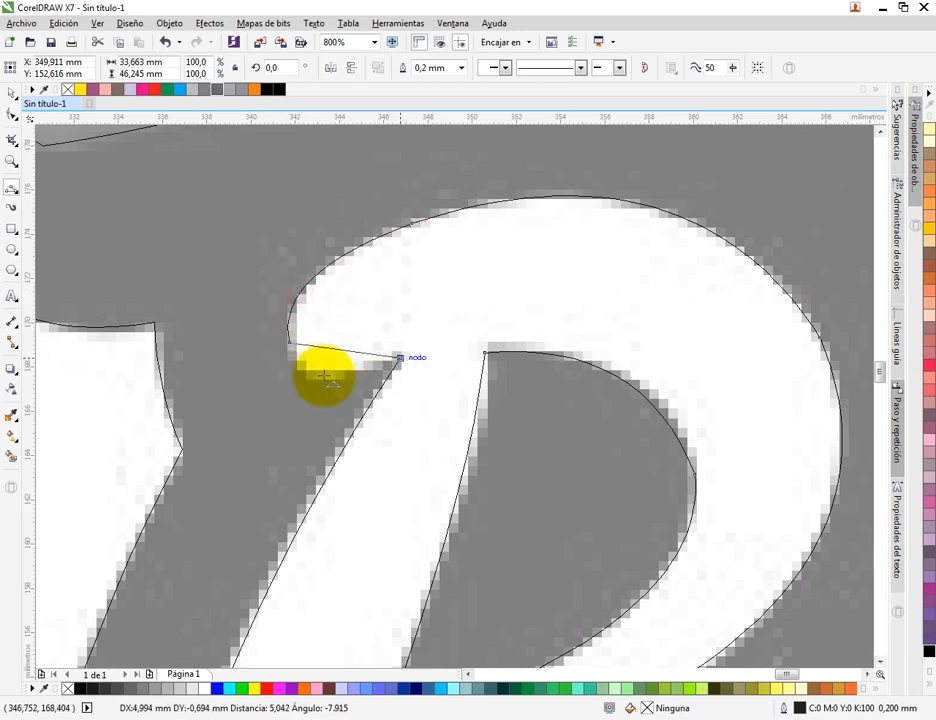
left_click(316, 376)
Start outlining the stem of the i at its upper tip, with 3-point curves down its left edge spanning about 8.2 × 14.4 mm
scroll(412, 318, "down", 2)
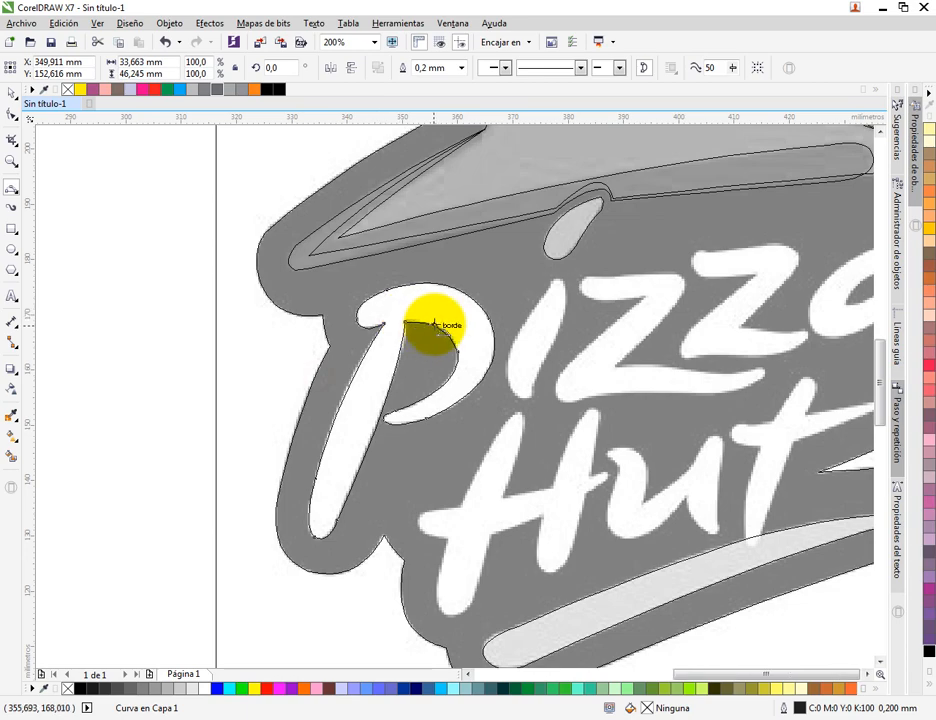
scroll(432, 324, "down", 1)
scroll(418, 276, "up", 3)
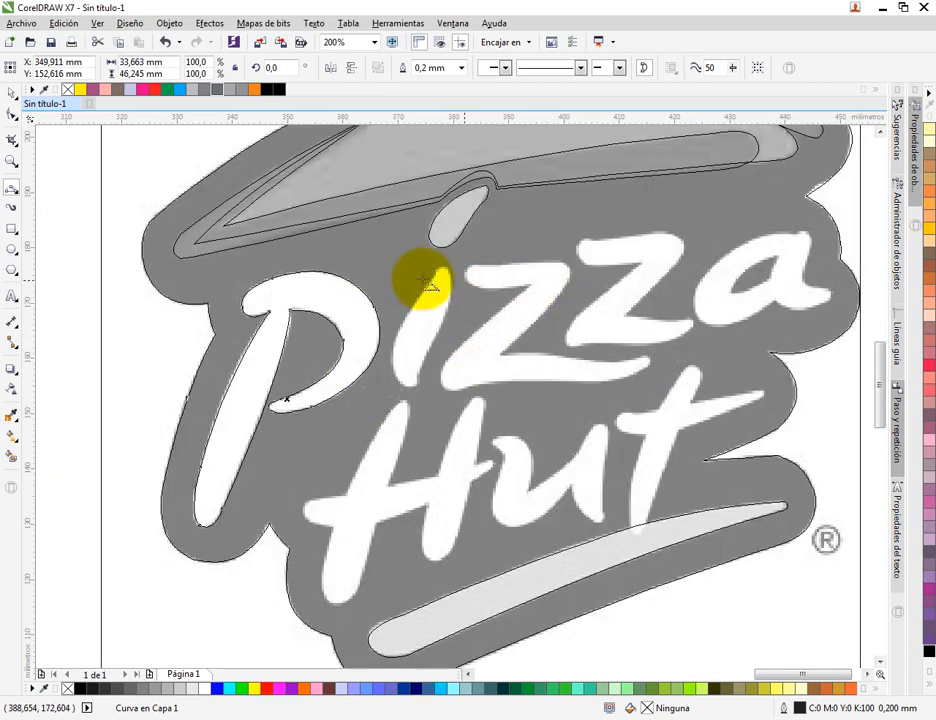
left_click(505, 245)
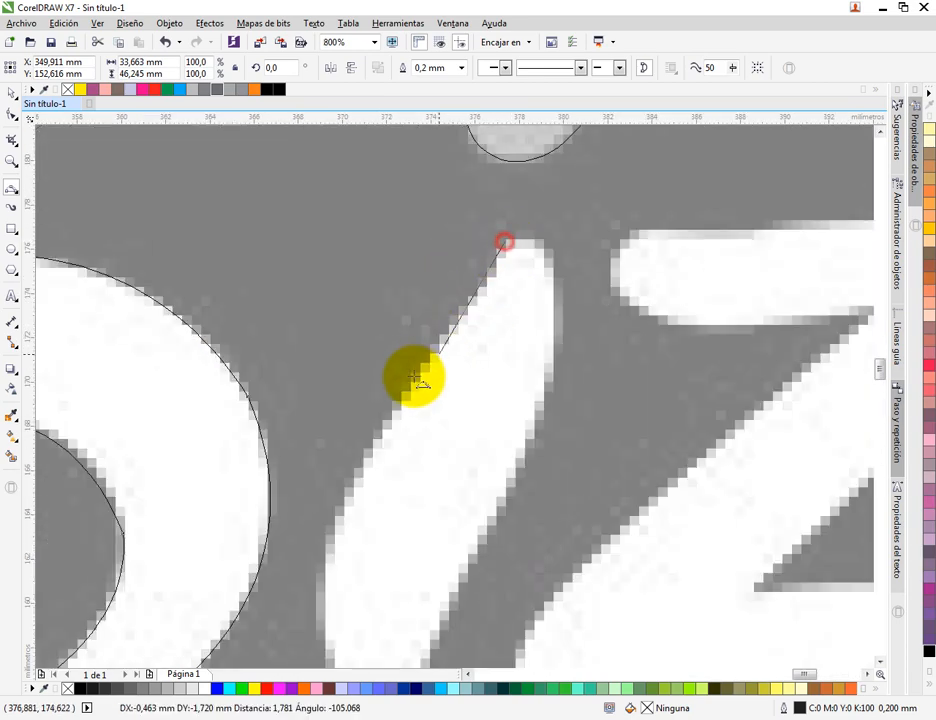
left_click(467, 301)
left_click_drag(423, 380, 500, 216)
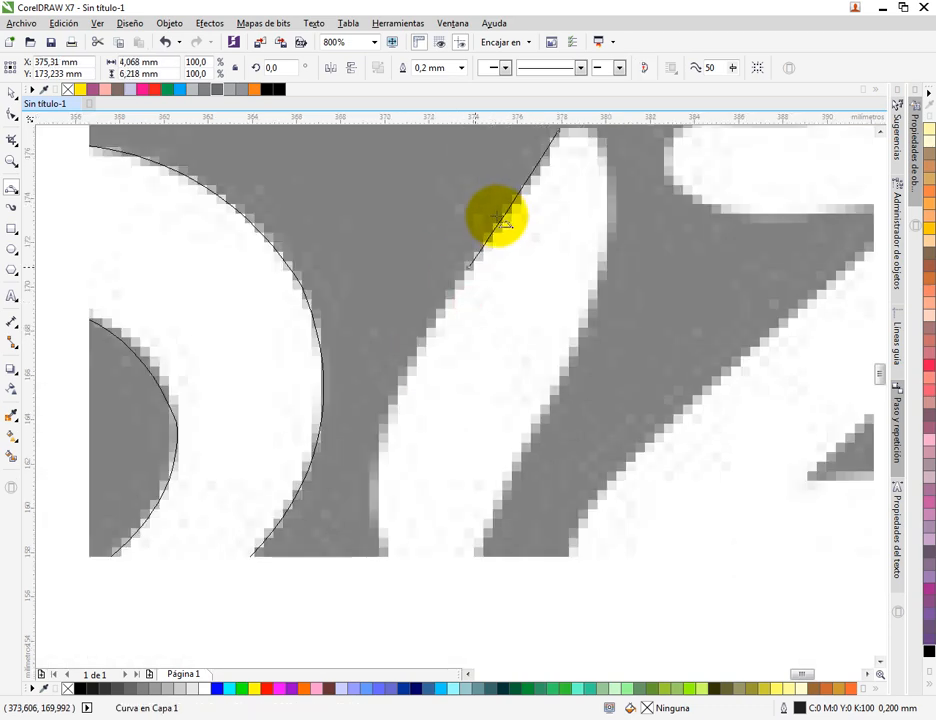
left_click_drag(404, 390, 425, 318)
left_click(430, 315)
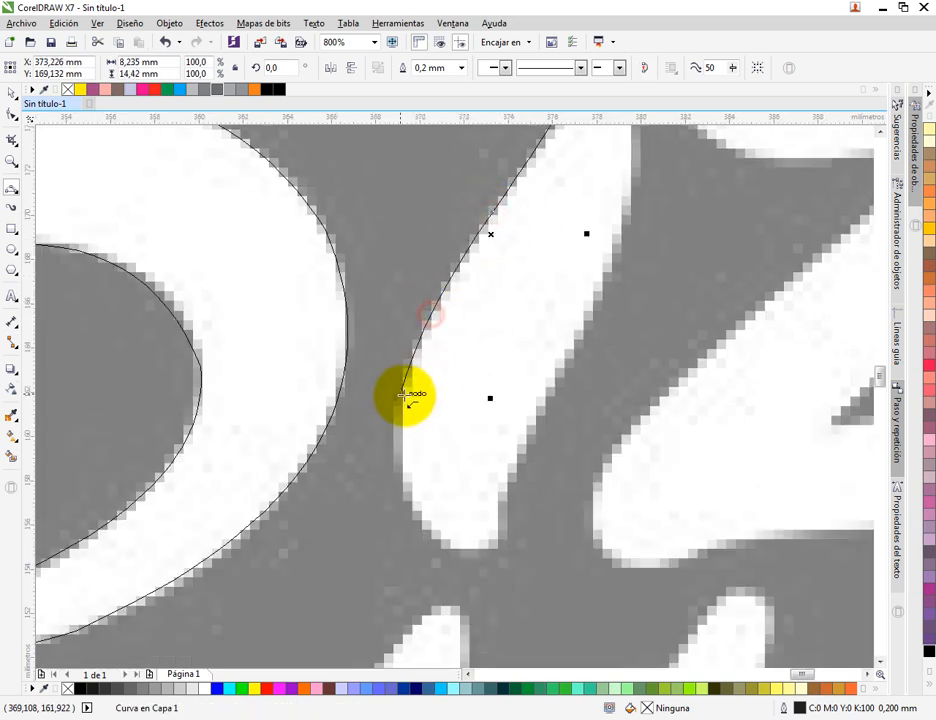
Round the bottom of the i's stem, trace its right edge and tip, and close the outline at about 10.7 × 21.9 mm
left_click_drag(402, 394, 451, 549)
left_click(451, 549)
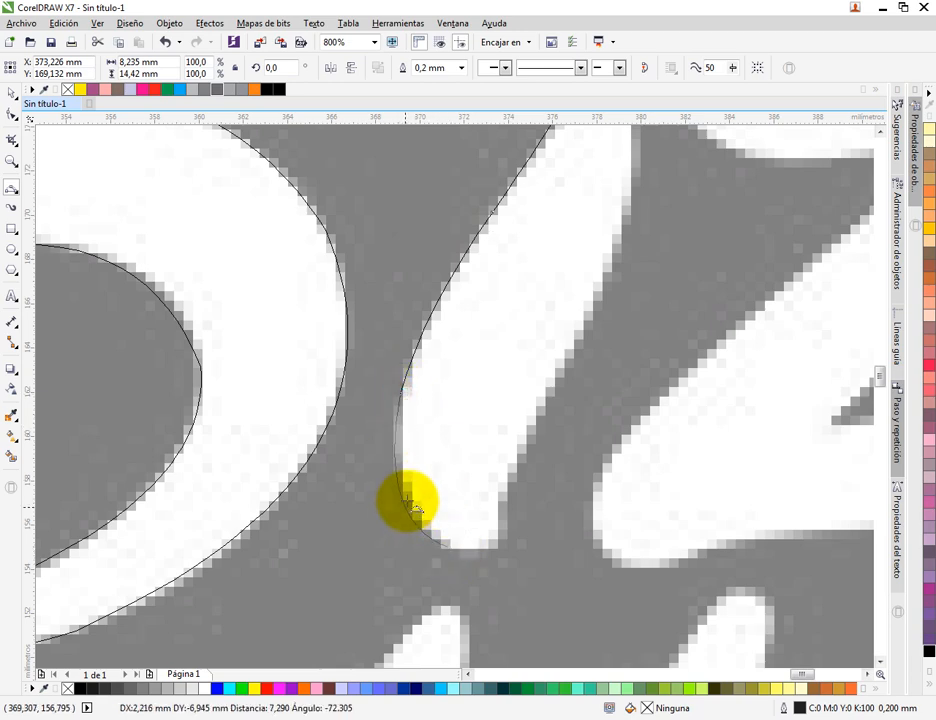
left_click_drag(406, 502, 614, 309)
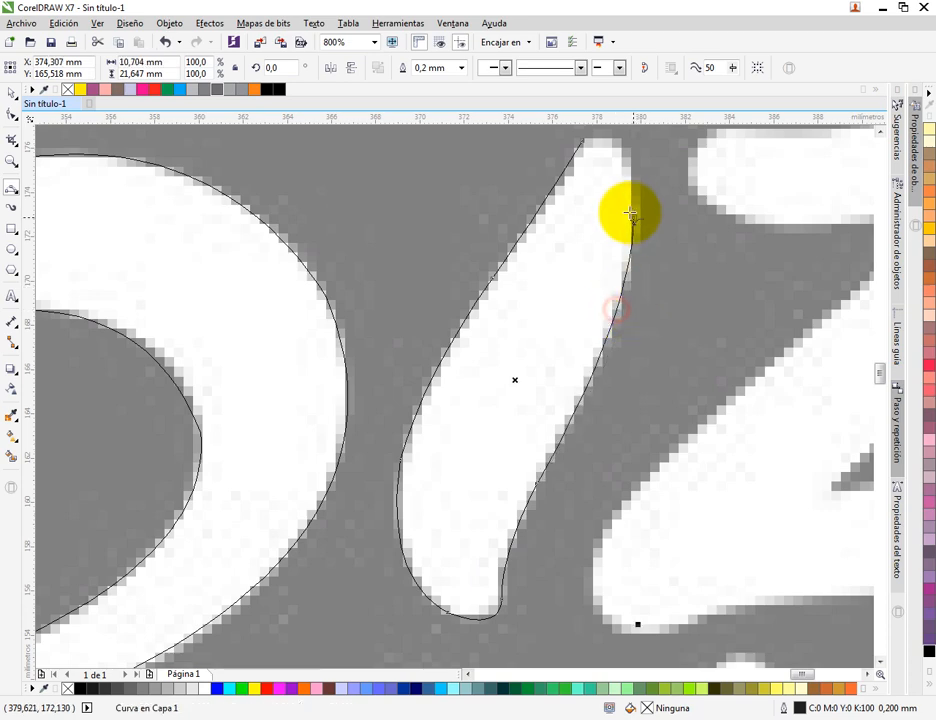
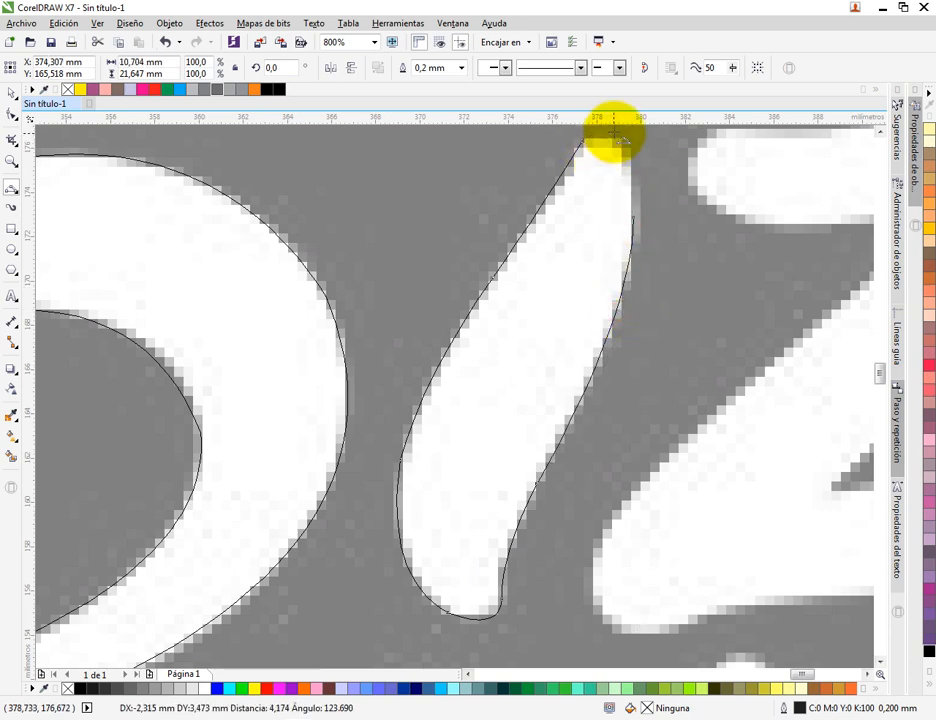
left_click(606, 197)
scroll(496, 303, "down", 2)
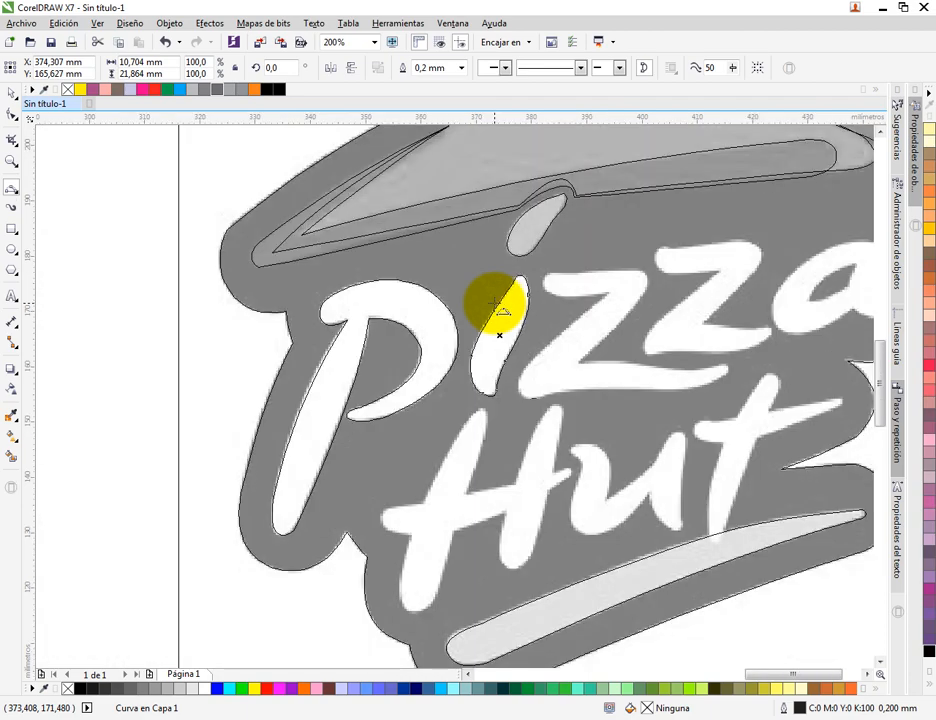
Start the first z at its upper inner corner and trace around its top bar with 3-point curves, about 19.1 × 5.1 mm
scroll(606, 275, "up", 1)
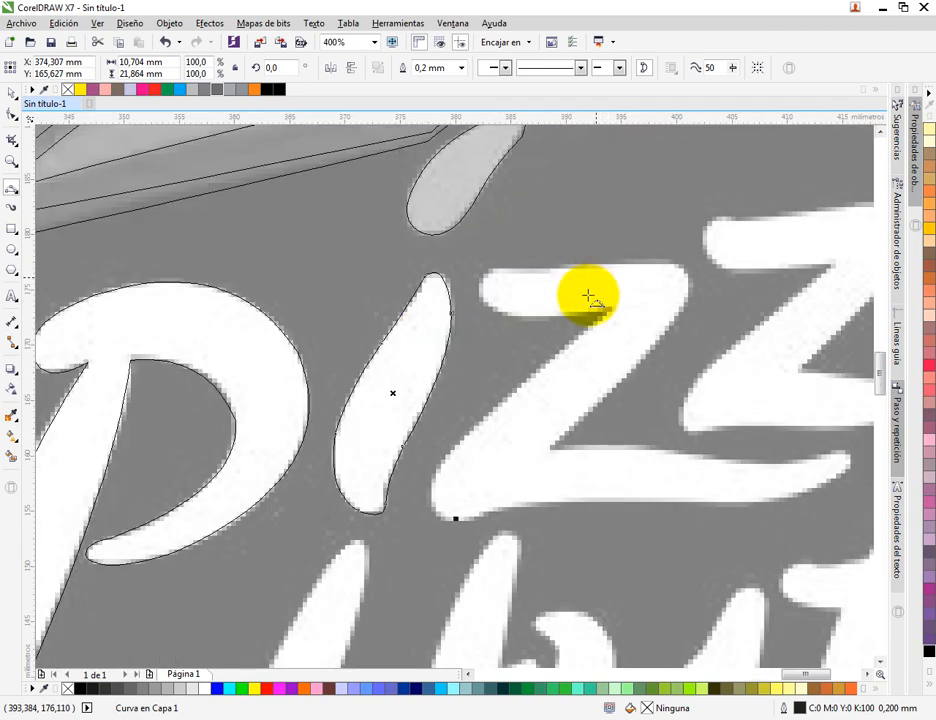
scroll(609, 307, "up", 1)
left_click(614, 318)
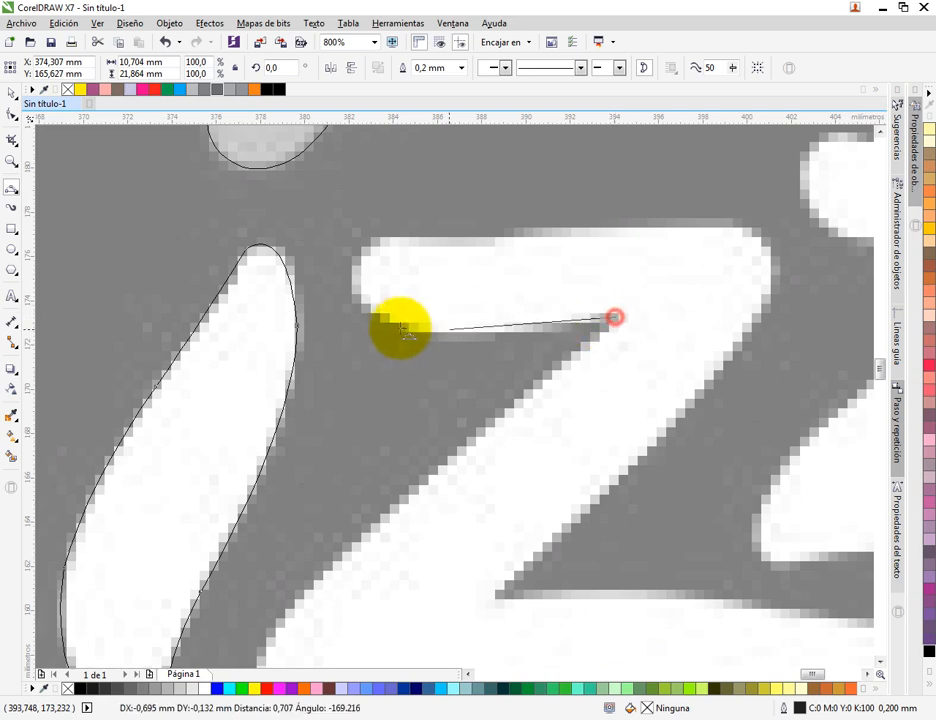
left_click_drag(384, 318, 760, 311)
left_click(356, 268)
left_click(520, 232)
Trace the first z's right diagonal edge down to the inner corner and the upper edge of its bottom stroke
left_click_drag(494, 592, 496, 592)
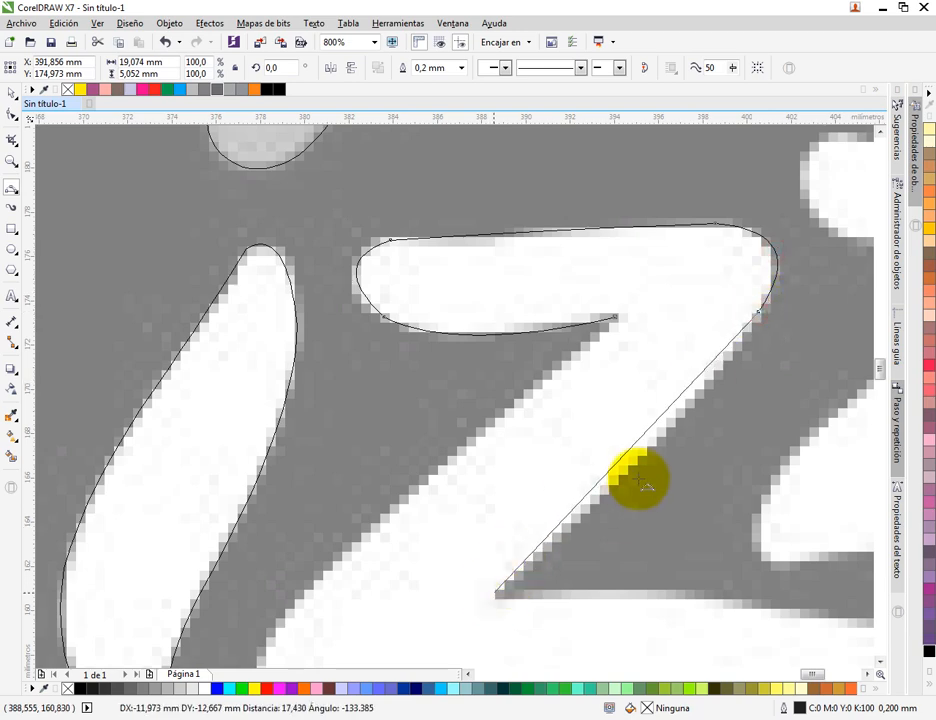
left_click(661, 428)
left_click_drag(713, 456, 450, 269)
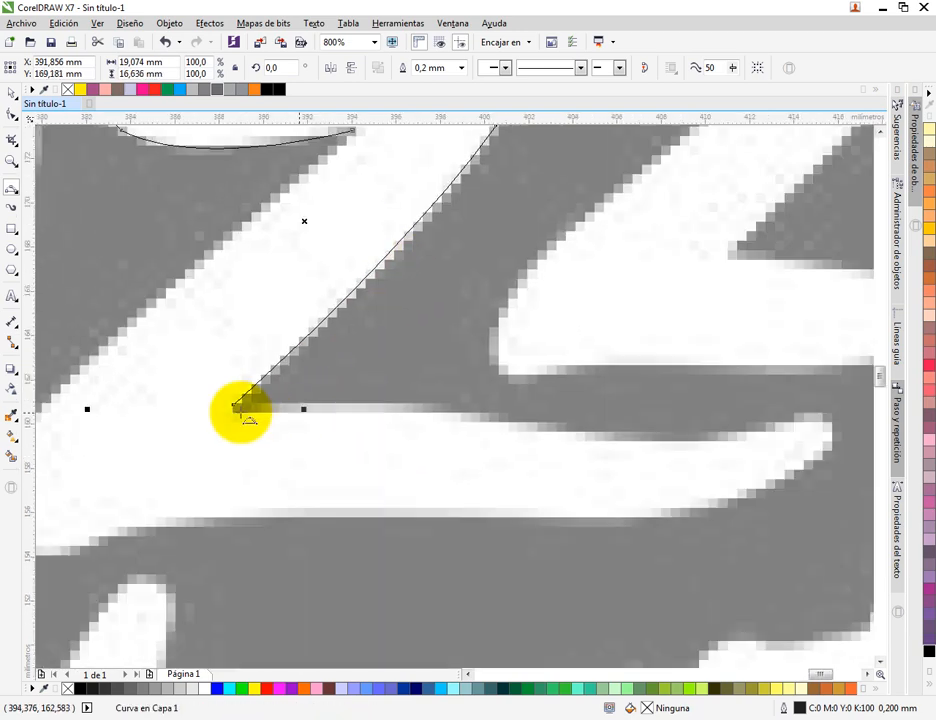
left_click_drag(235, 405, 794, 414)
left_click(438, 411)
left_click(804, 433)
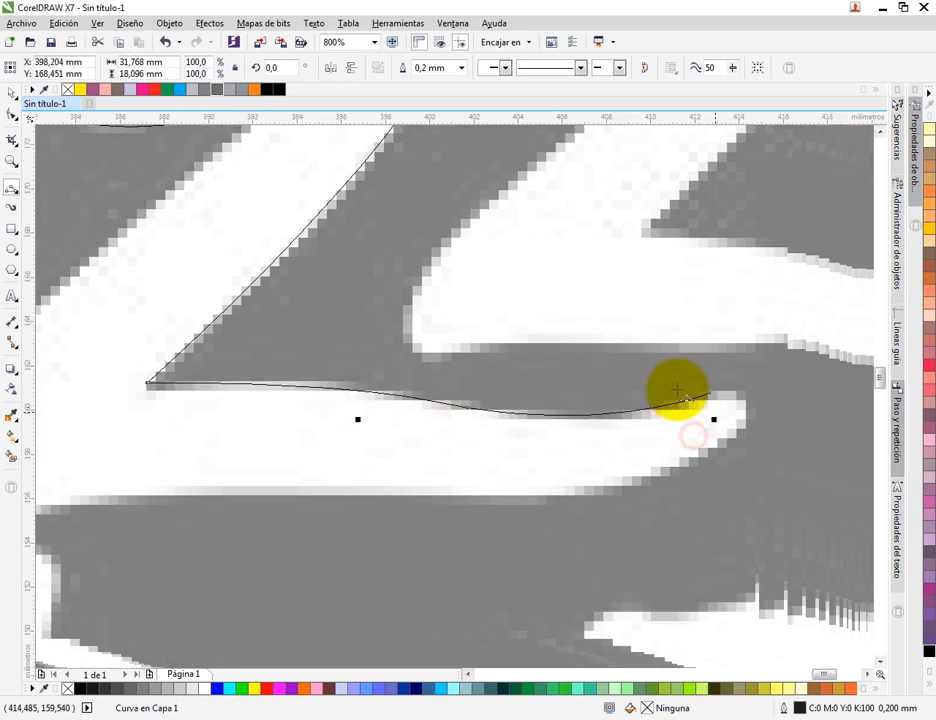
Round the right end of the first z's bottom stroke and trace its underside back toward the lower-left corner
left_click_drag(628, 372, 426, 476)
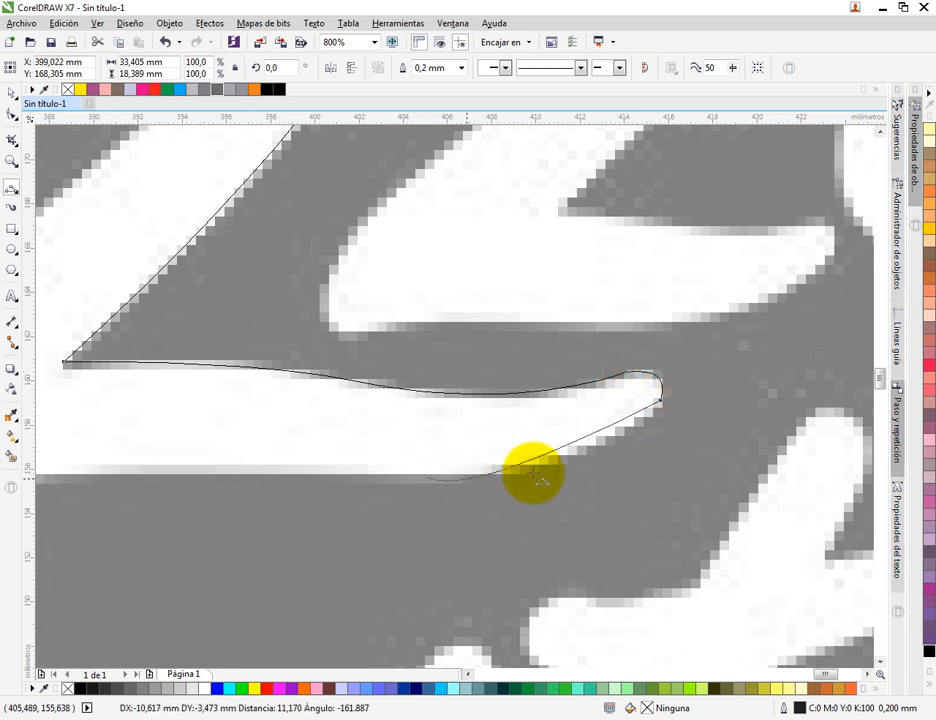
left_click(573, 450)
scroll(573, 450, "down", 1)
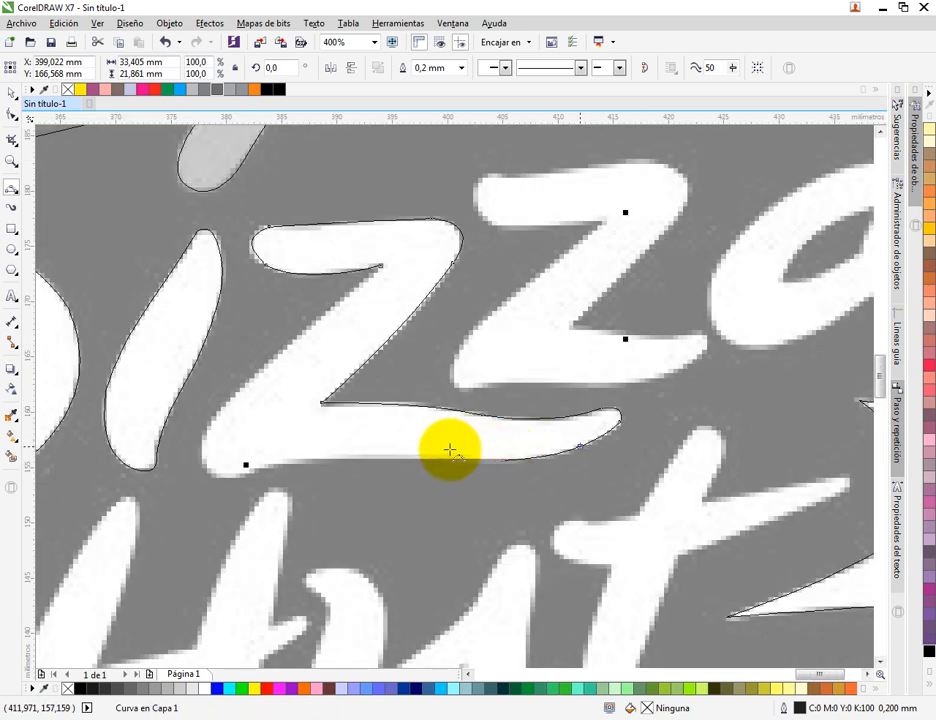
left_click_drag(505, 460, 321, 462)
left_click(315, 461)
left_click_drag(448, 441, 670, 435)
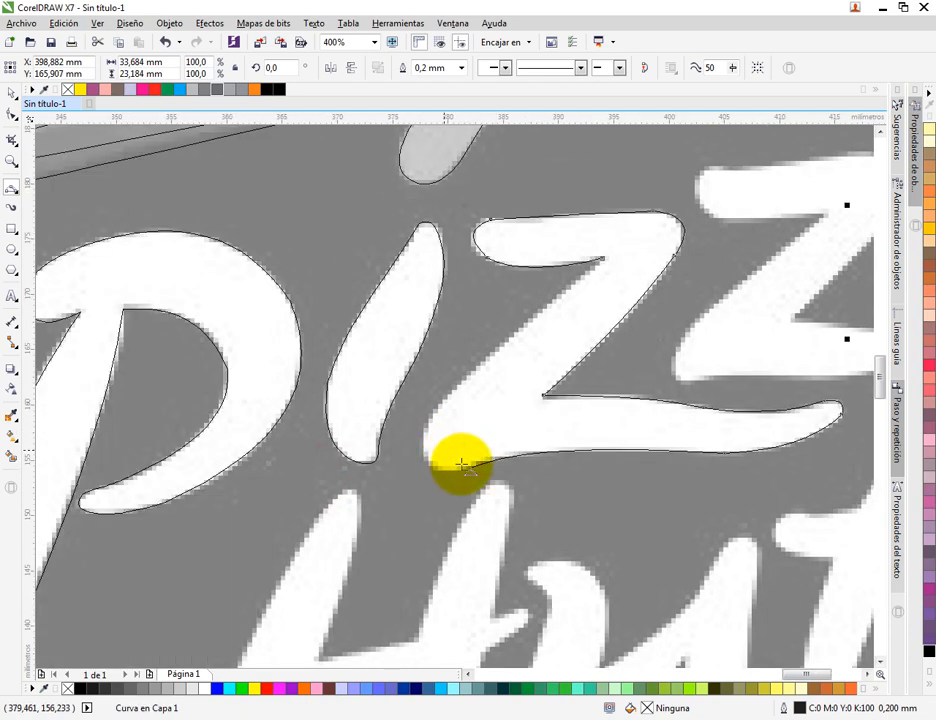
Round the first z's lower-left corner and trace its left diagonal edge, closing the outline at about 38.2 × 23.5 mm
scroll(462, 464, "up", 1)
left_click_drag(494, 484, 472, 318)
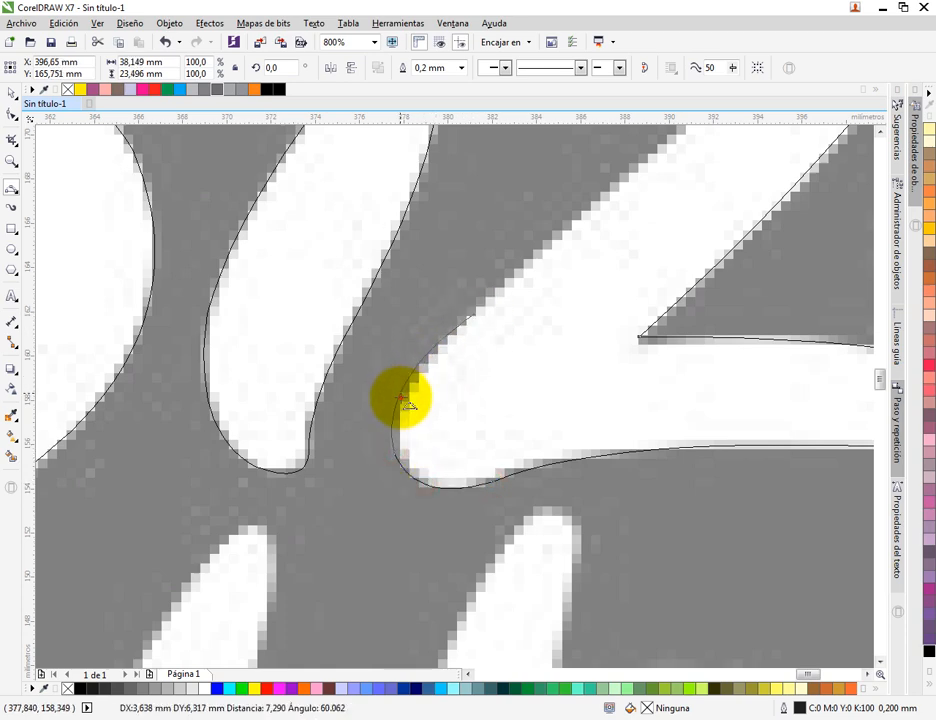
left_click(401, 398)
left_click_drag(543, 345, 370, 545)
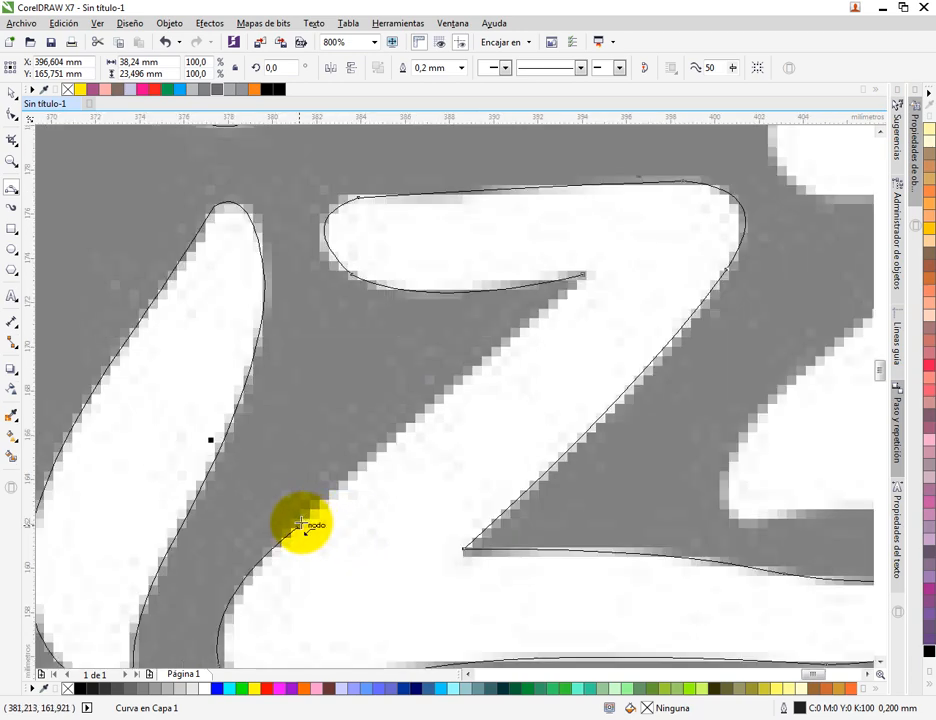
left_click_drag(301, 523, 581, 276)
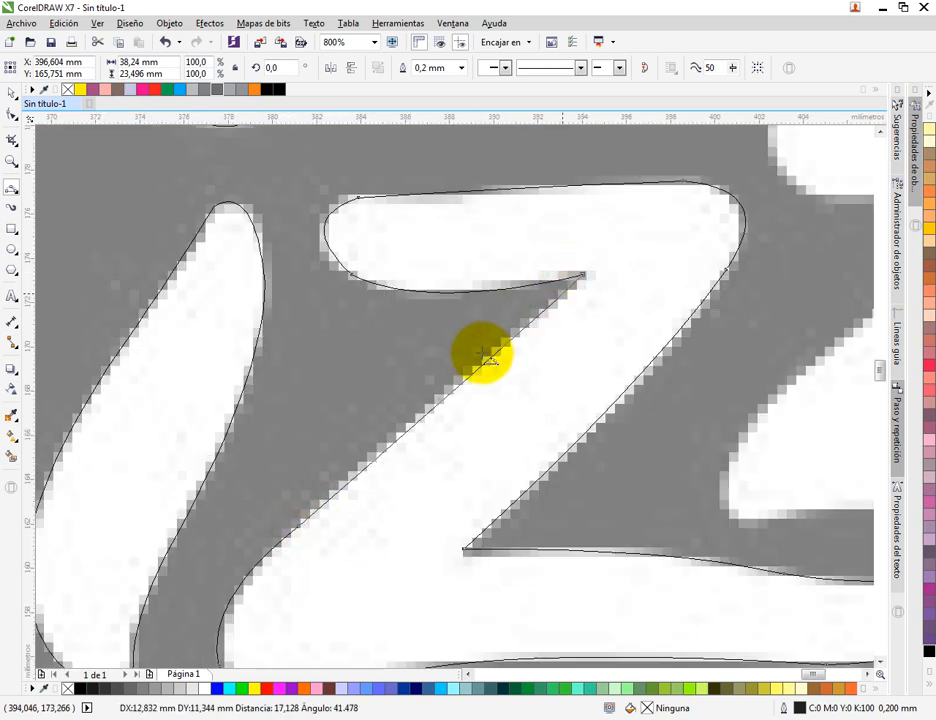
left_click(487, 360)
scroll(500, 385, "down", 1)
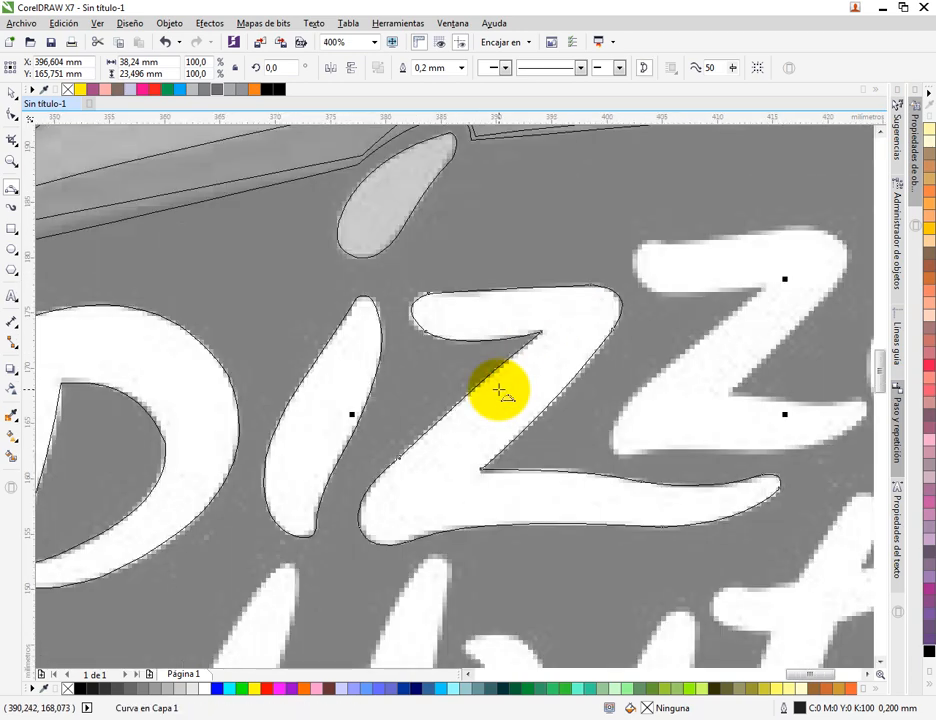
Start the second z at its upper inner corner, tracing the underside and rounded left end of its top bar with 3-point curves
scroll(498, 390, "down", 1)
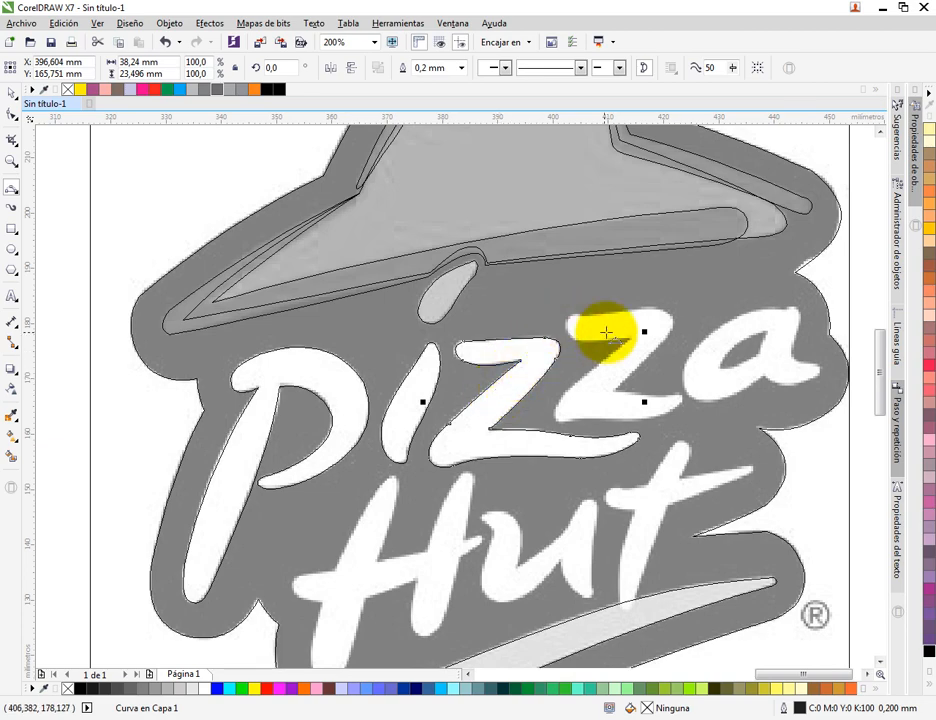
scroll(630, 338, "up", 1)
scroll(655, 350, "up", 1)
left_click_drag(665, 347, 474, 361)
mouse_move(570, 358)
left_mouse_down()
mouse_move(468, 356)
mouse_move(480, 362)
mouse_move(424, 266)
left_mouse_up()
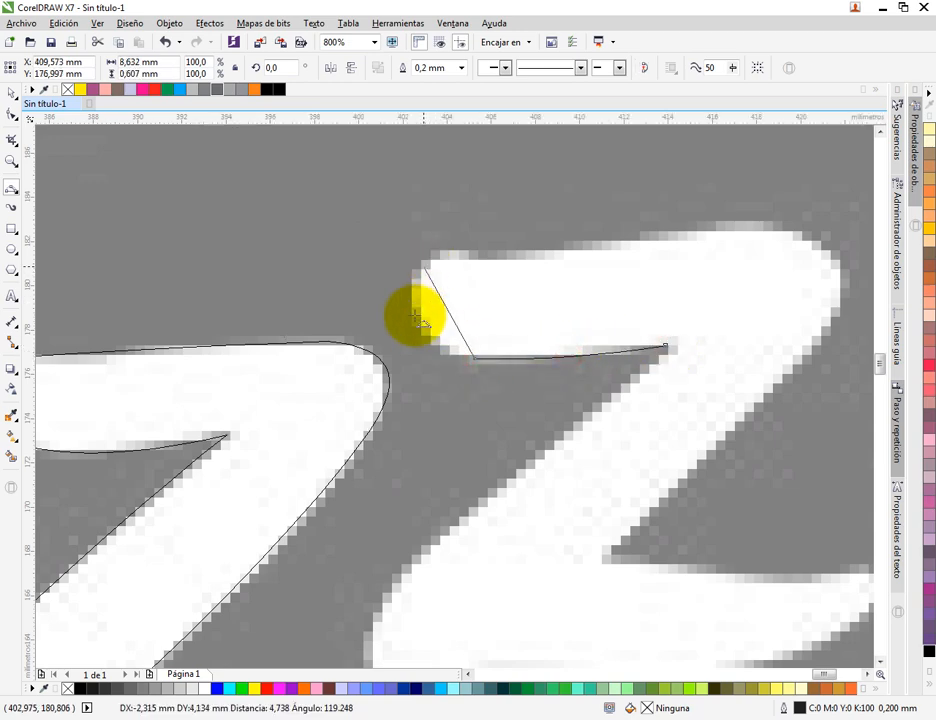
left_click_drag(420, 322, 418, 322)
left_click_drag(422, 265, 465, 249)
left_click(457, 250)
Trace the second z's top edge around the upper-right corner and its right diagonal edge down to the inner corner
left_click_drag(581, 254, 436, 281)
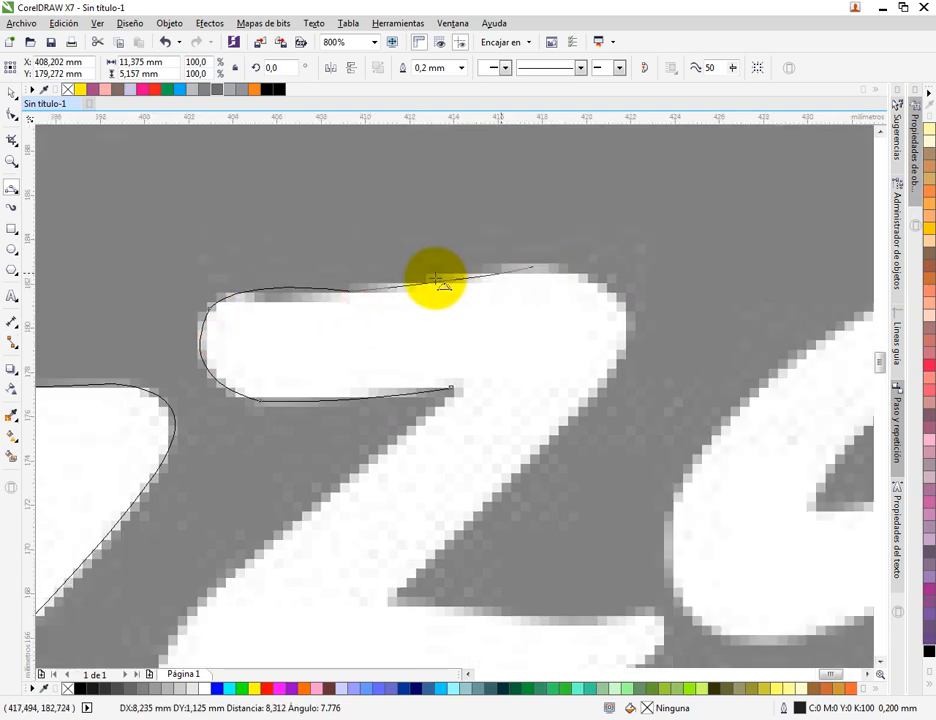
left_click(421, 286)
left_click_drag(533, 267, 394, 598)
left_click(618, 288)
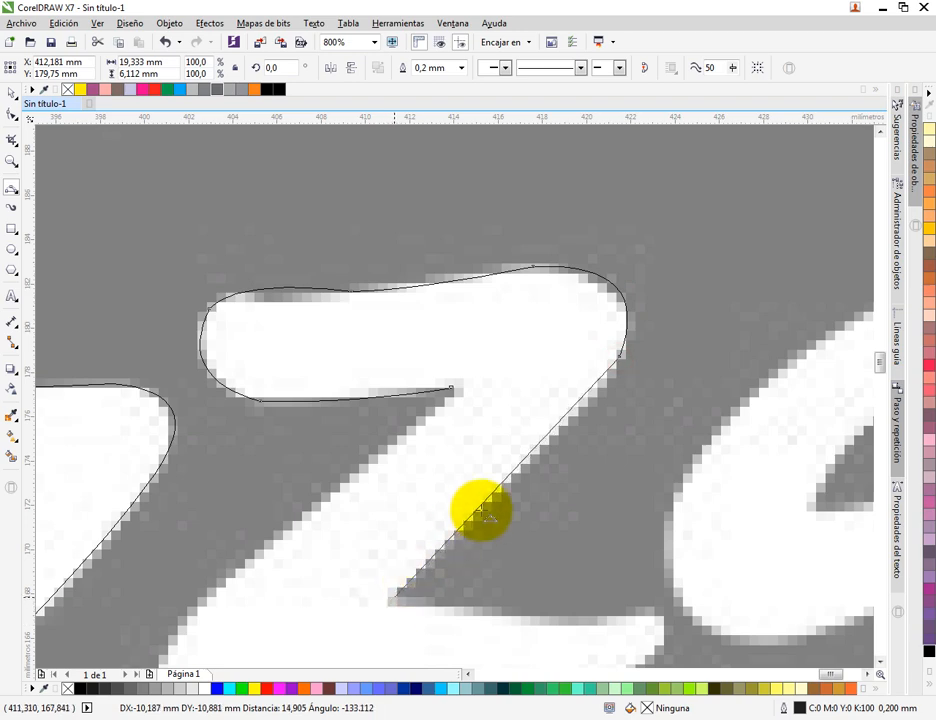
left_click(524, 470)
Trace the upper edge, right end and underside of the second z's bottom stroke with 3-point curves
left_click_drag(492, 524, 519, 384)
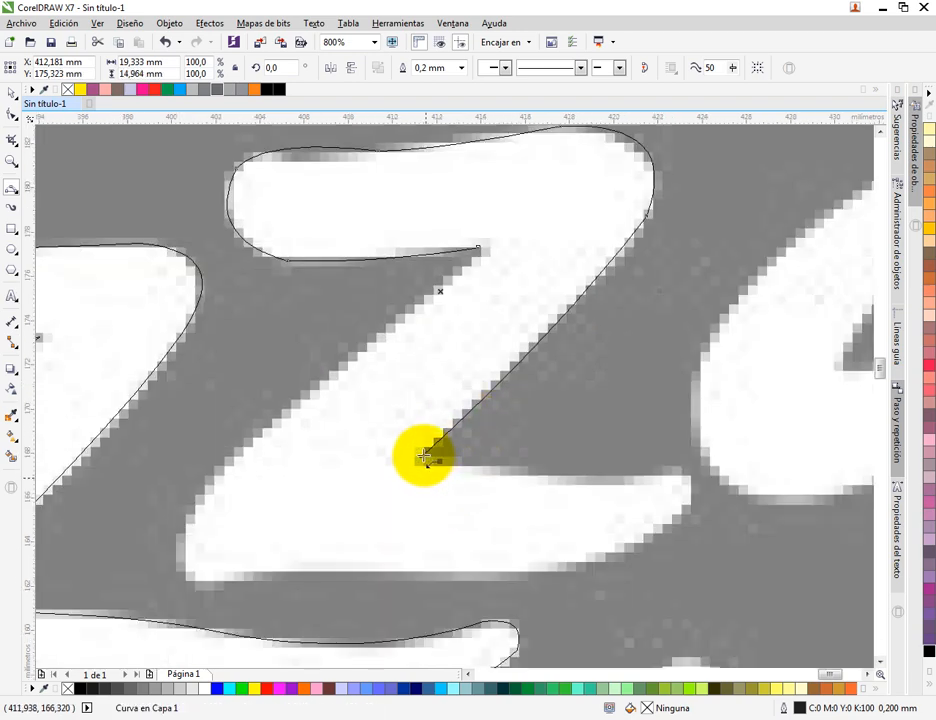
left_click_drag(422, 456, 688, 508)
left_click(565, 478)
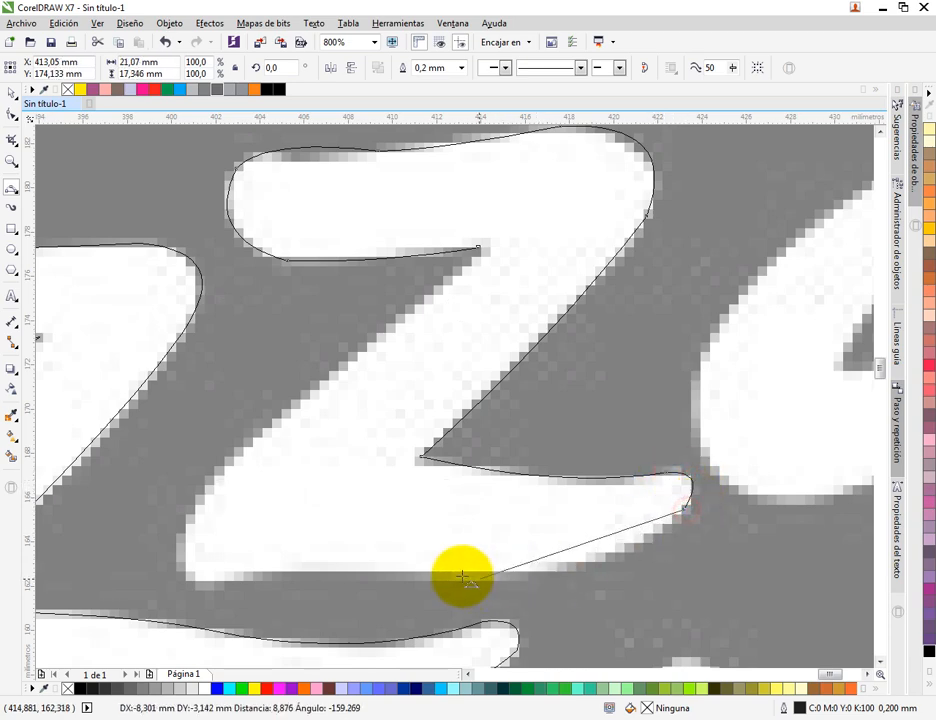
left_click_drag(462, 576, 315, 573)
left_click(595, 560)
Round the second z's lower-left corner and trace its left diagonal edge, closing the outline at about 23.3 × 20.7 mm
mouse_move(213, 581)
left_mouse_down()
mouse_move(186, 543)
mouse_move(180, 570)
left_mouse_up()
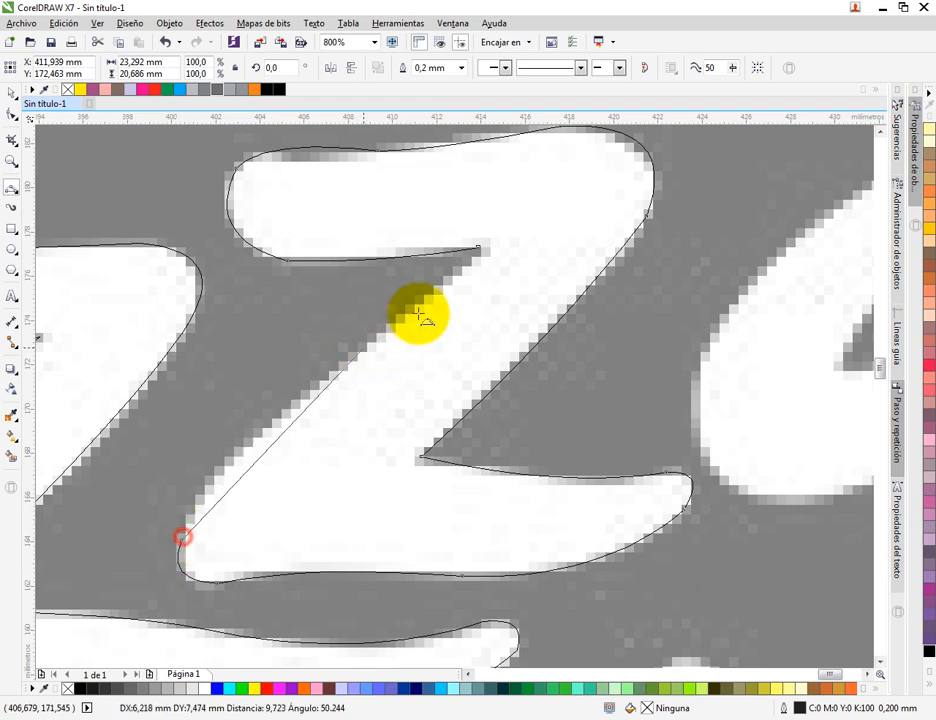
left_click_drag(478, 250, 217, 478)
scroll(443, 328, "down", 2)
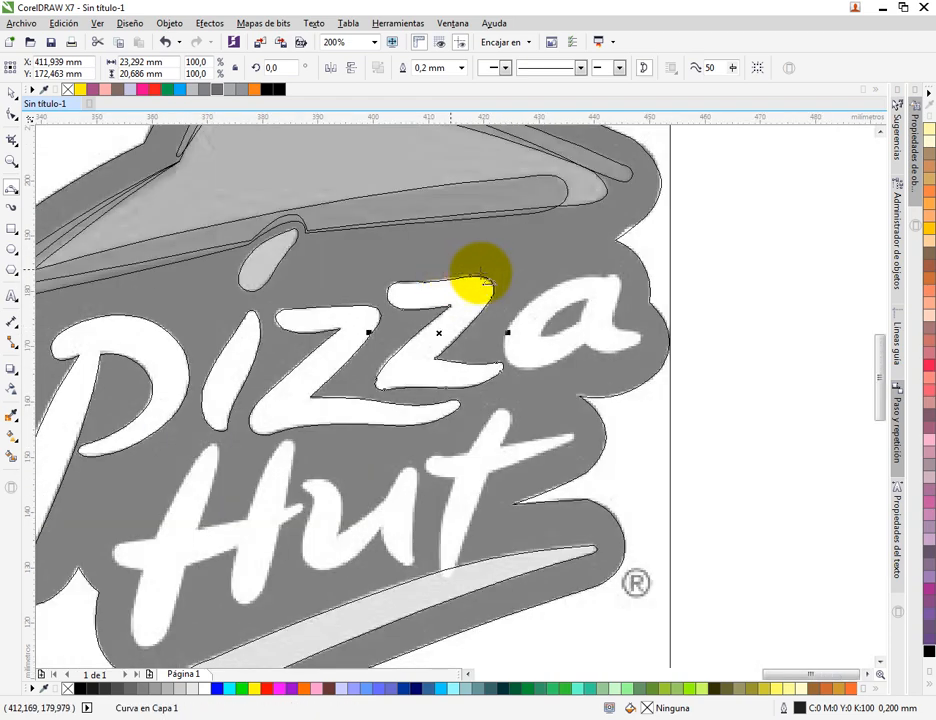
Start the letter a at its upper notch and trace the outer upper-left edge down to the bowl's left side with 3-point curves
scroll(480, 272, "up", 1)
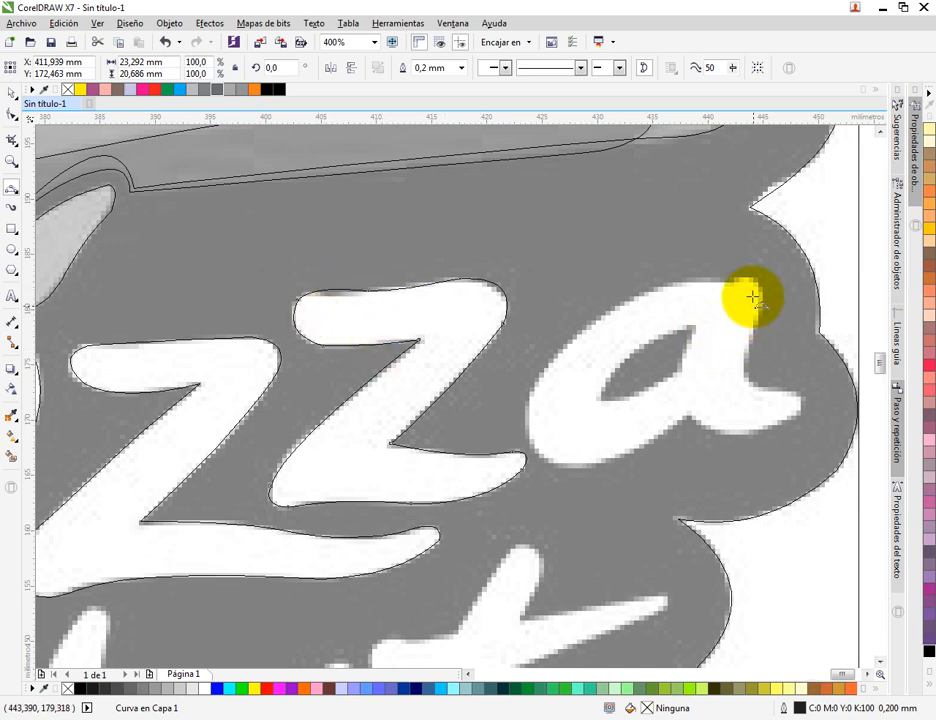
scroll(752, 297, "up", 1)
left_click(709, 268)
double_click(449, 328)
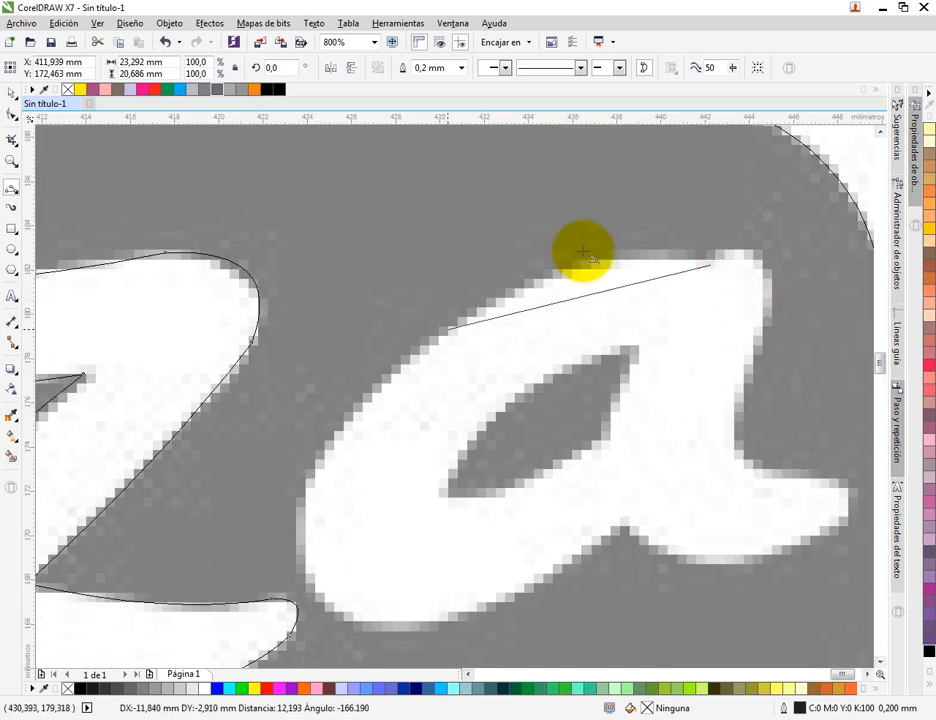
left_click(597, 265)
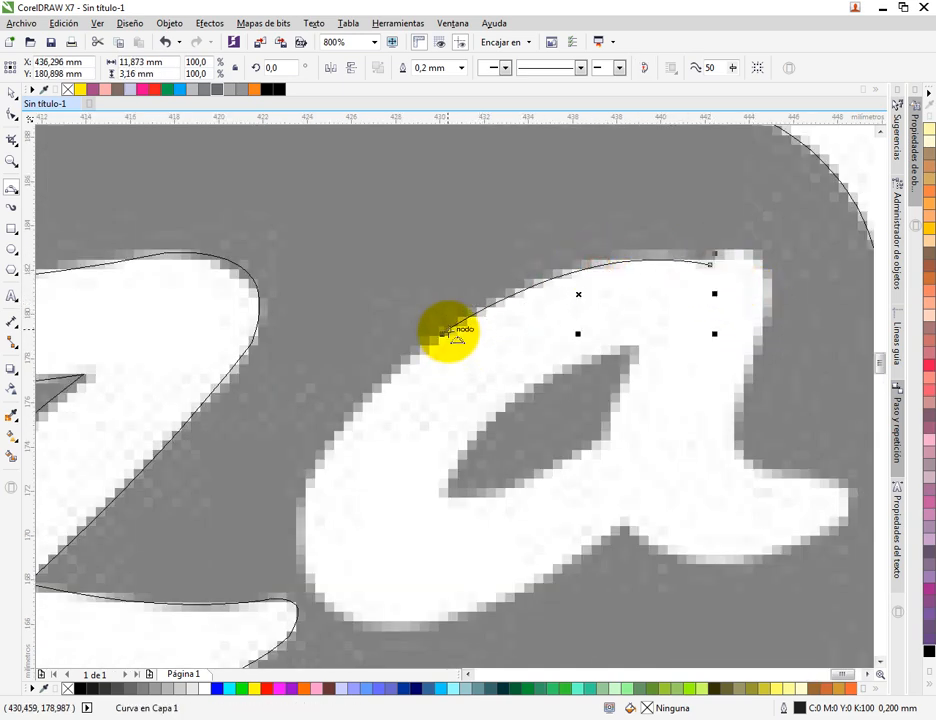
left_click(447, 331)
left_click_drag(303, 536, 313, 460)
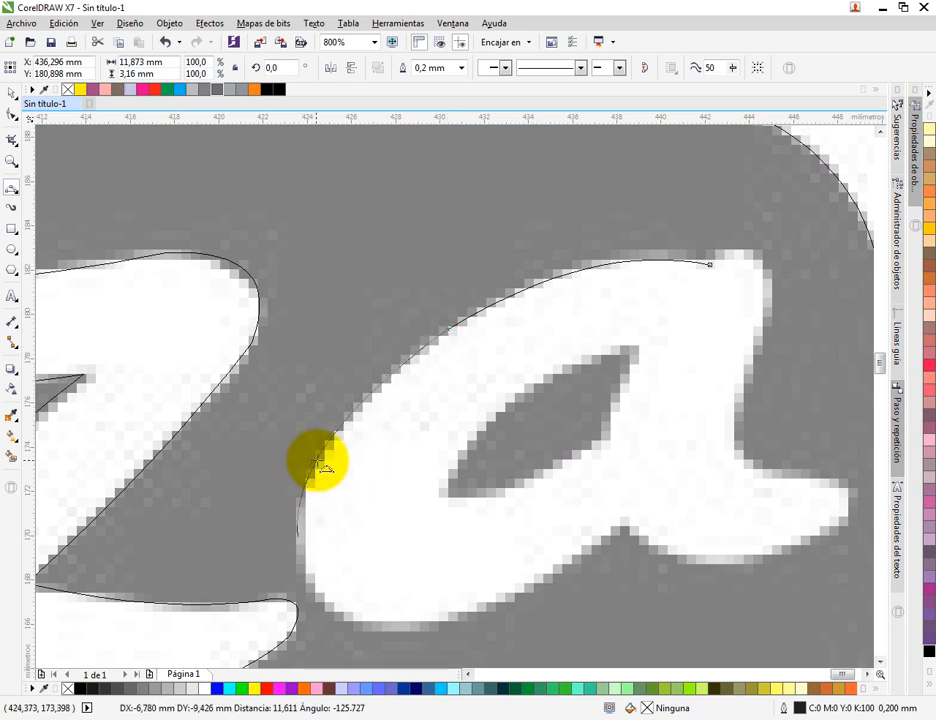
left_click(316, 461)
left_click_drag(524, 506, 420, 418)
Trace the a's rounded bottom-left bowl and its underside up to the notch beside the tail
left_click_drag(196, 451, 367, 483)
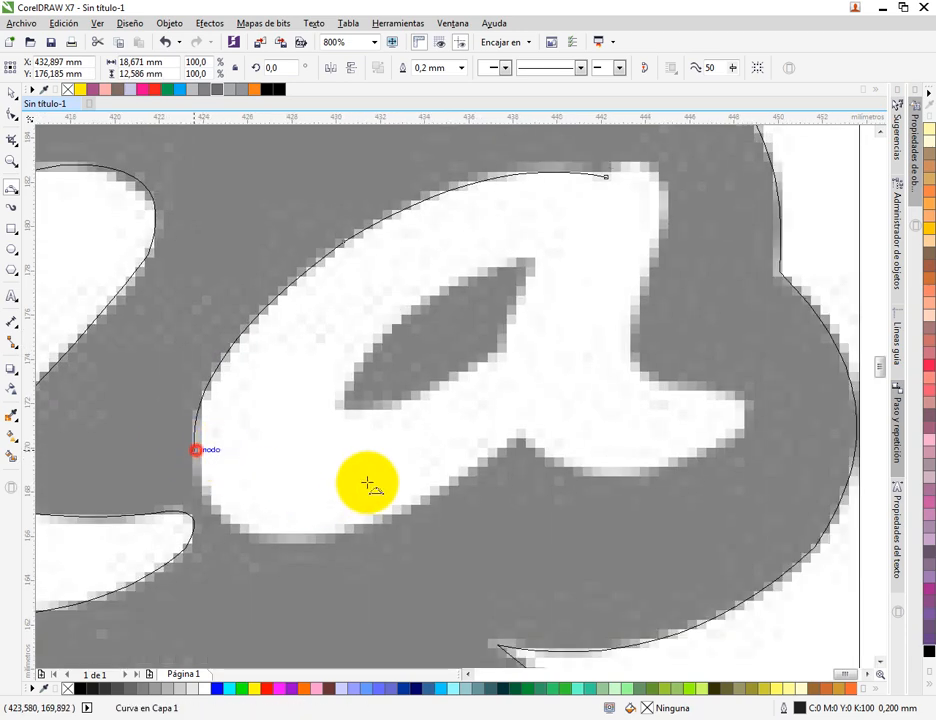
left_click_drag(250, 535, 302, 519)
left_click(441, 497)
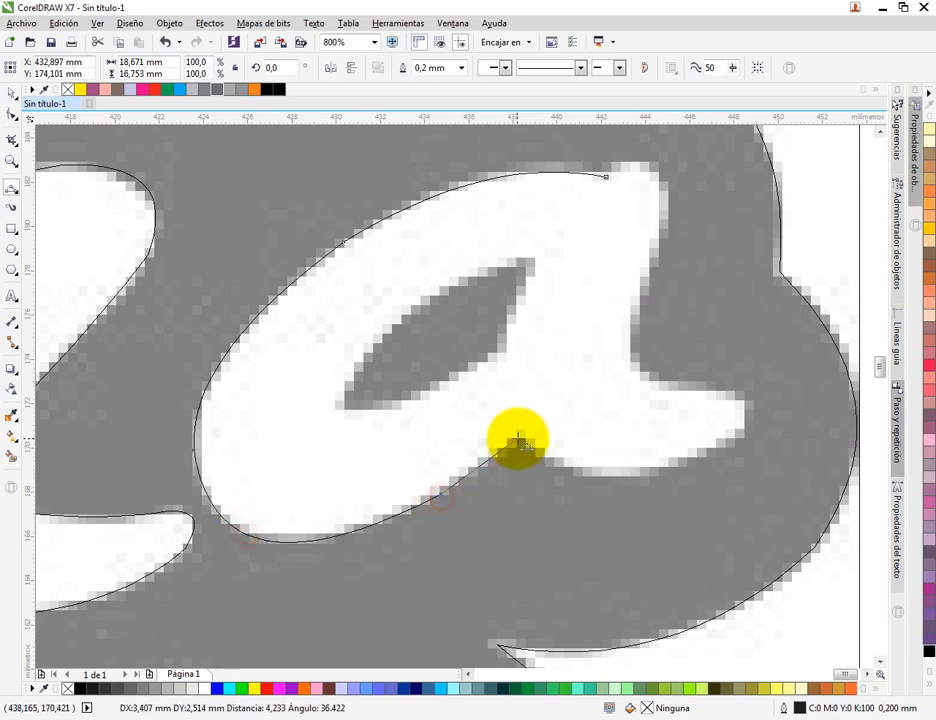
left_click_drag(518, 438, 692, 455)
left_click(485, 465)
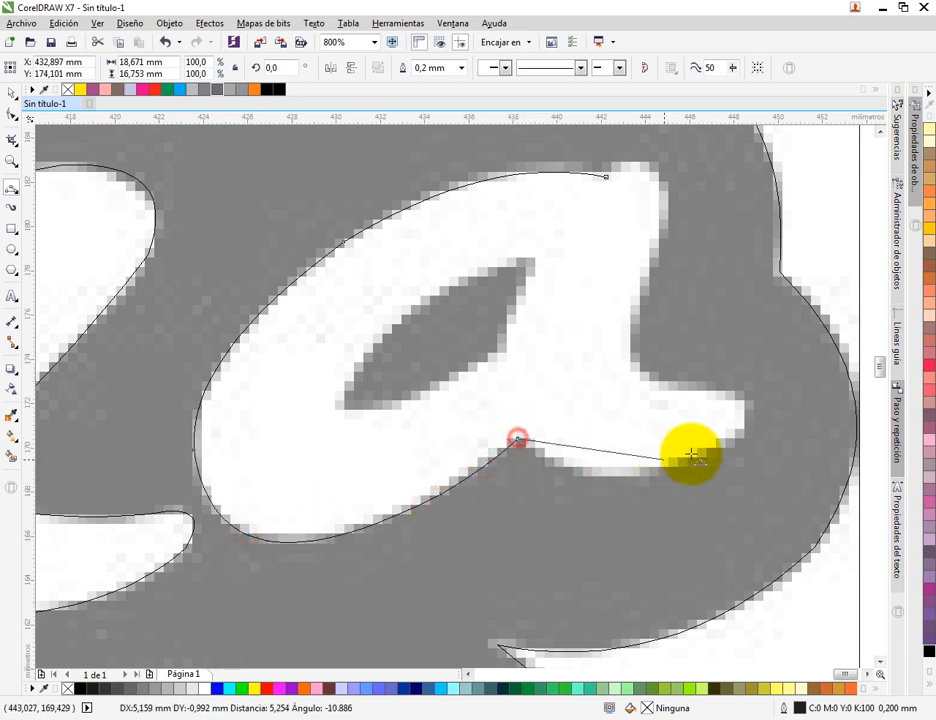
Trace the a's tail, right stem edge and top tip, closing the outline at about 25.2 × 17.3 mm
left_click_drag(607, 476, 700, 453)
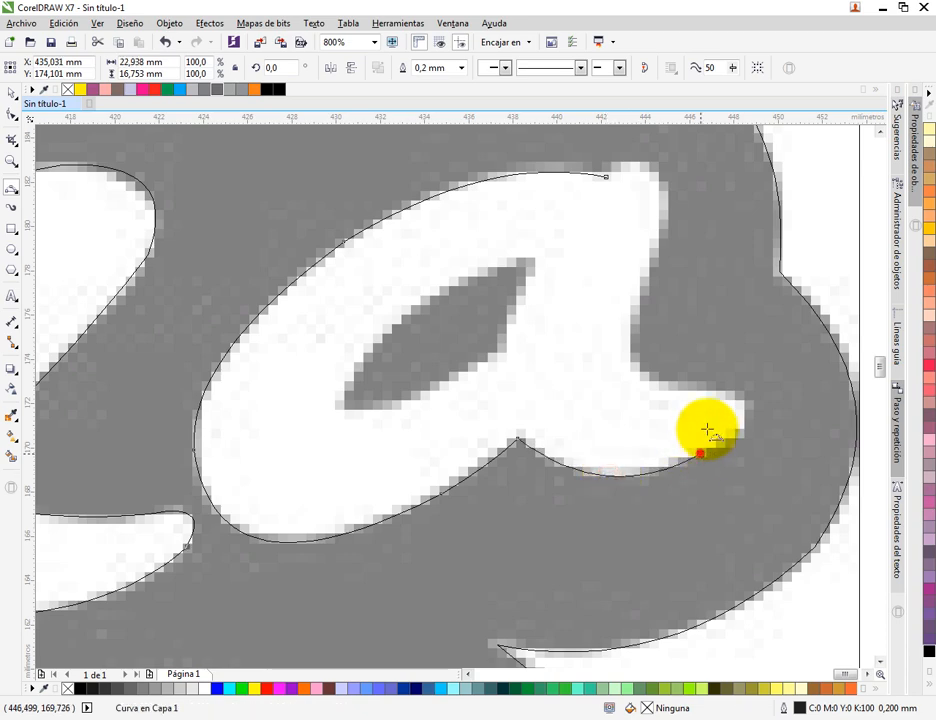
left_click(751, 408)
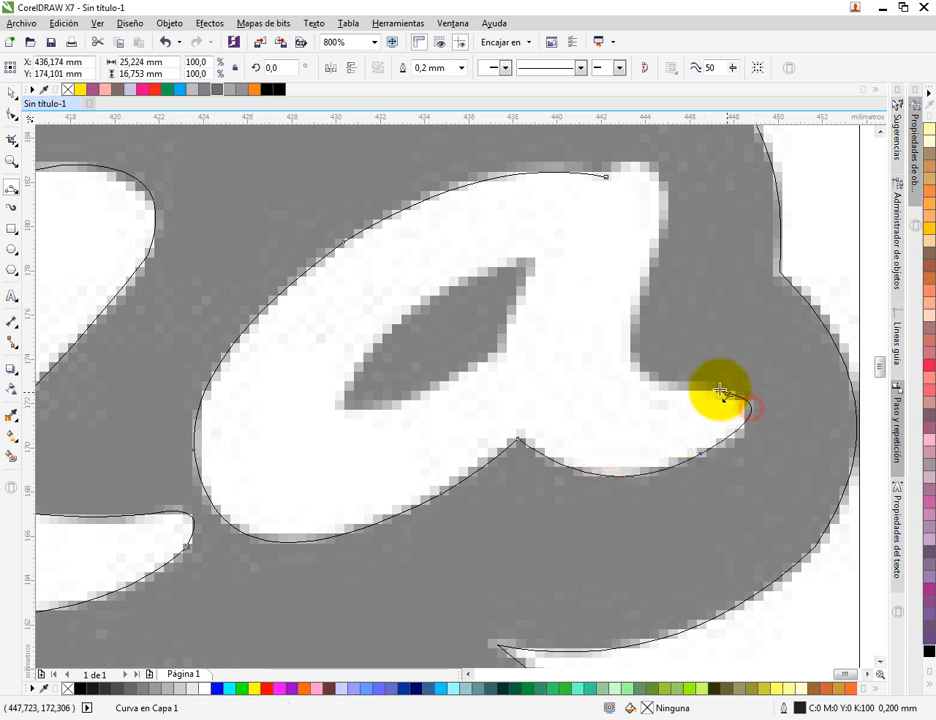
left_click_drag(718, 390, 660, 184)
left_click(643, 361)
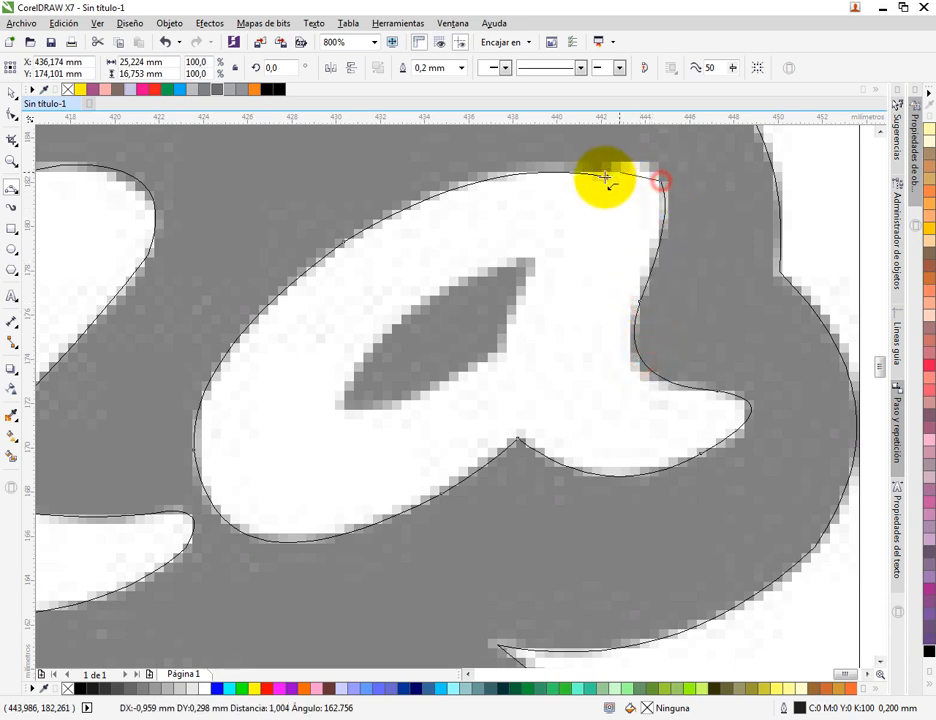
left_click(623, 160)
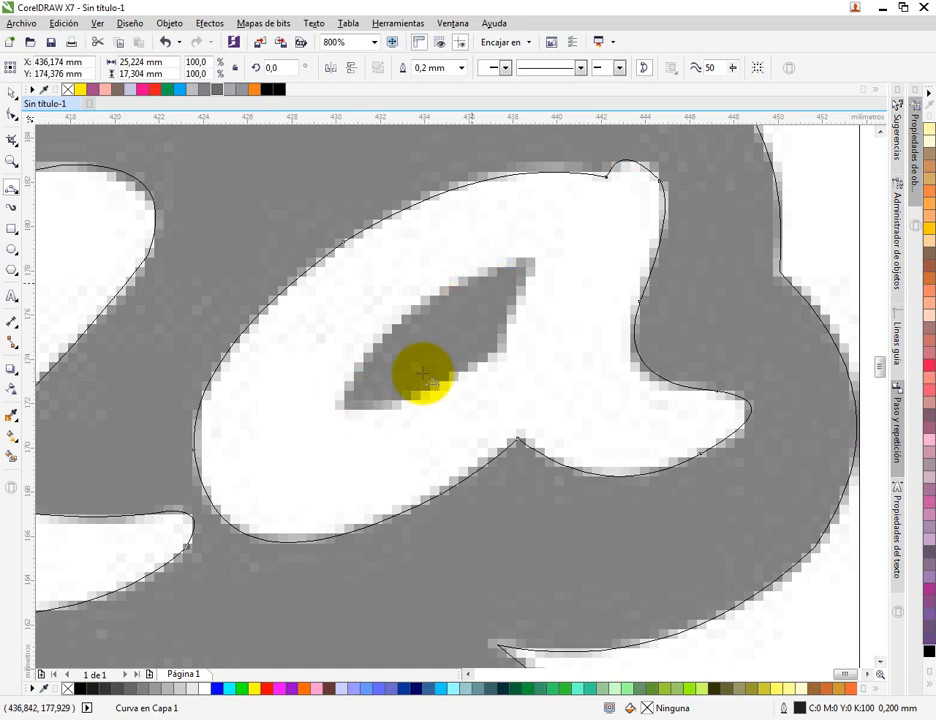
Trace the a's inner counter as a closed 3-point curve outline of about 8.4 × 6.9 mm
left_click(533, 260)
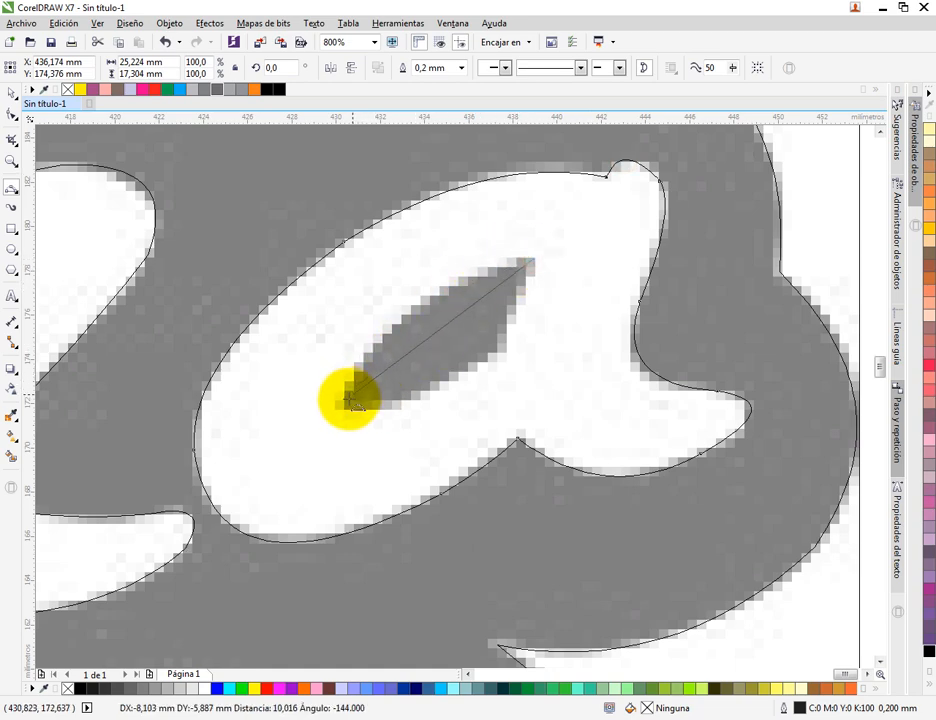
left_click(347, 395)
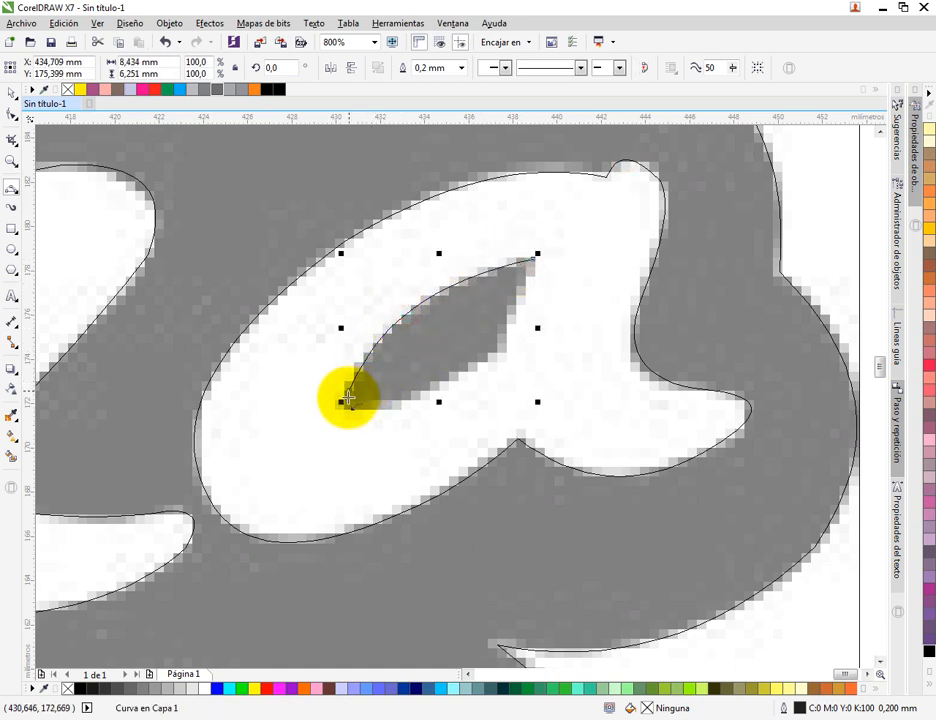
left_click_drag(496, 351, 497, 350)
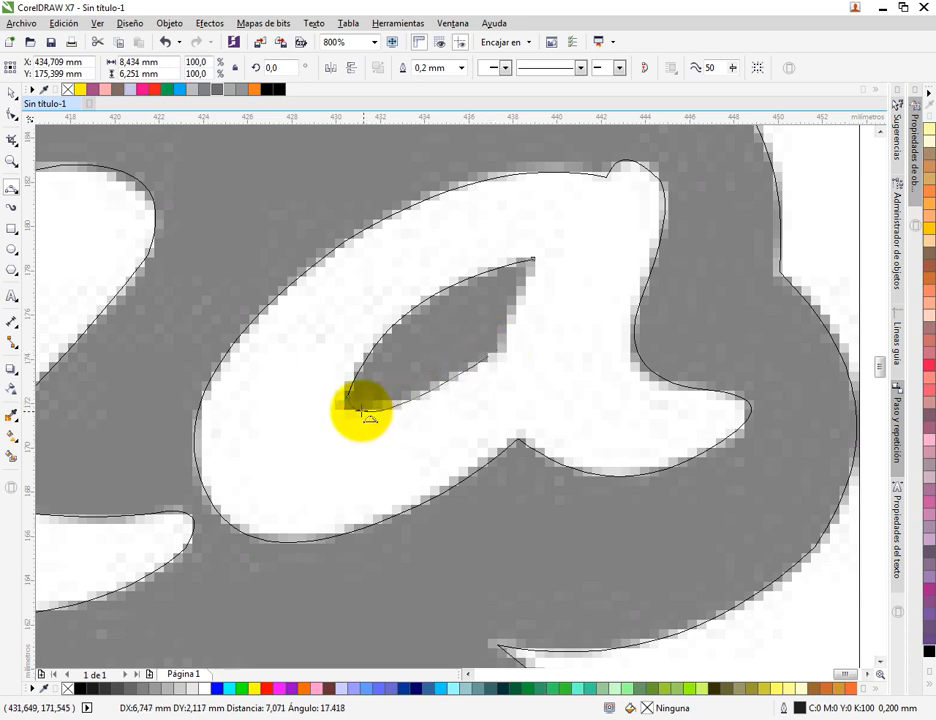
left_click(361, 411)
left_click(491, 356)
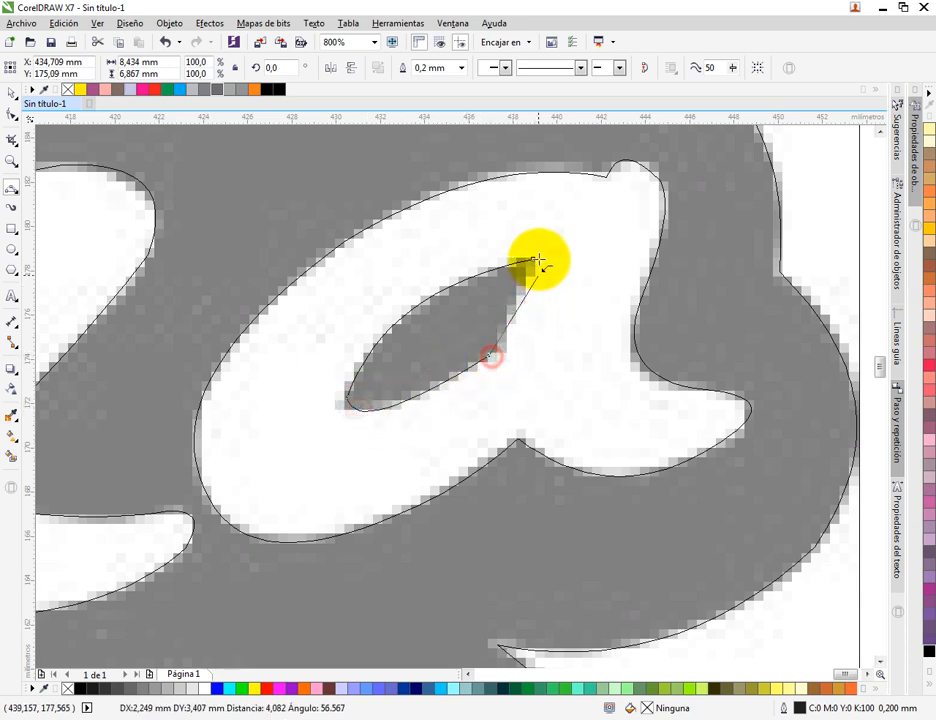
left_click_drag(533, 260, 466, 355)
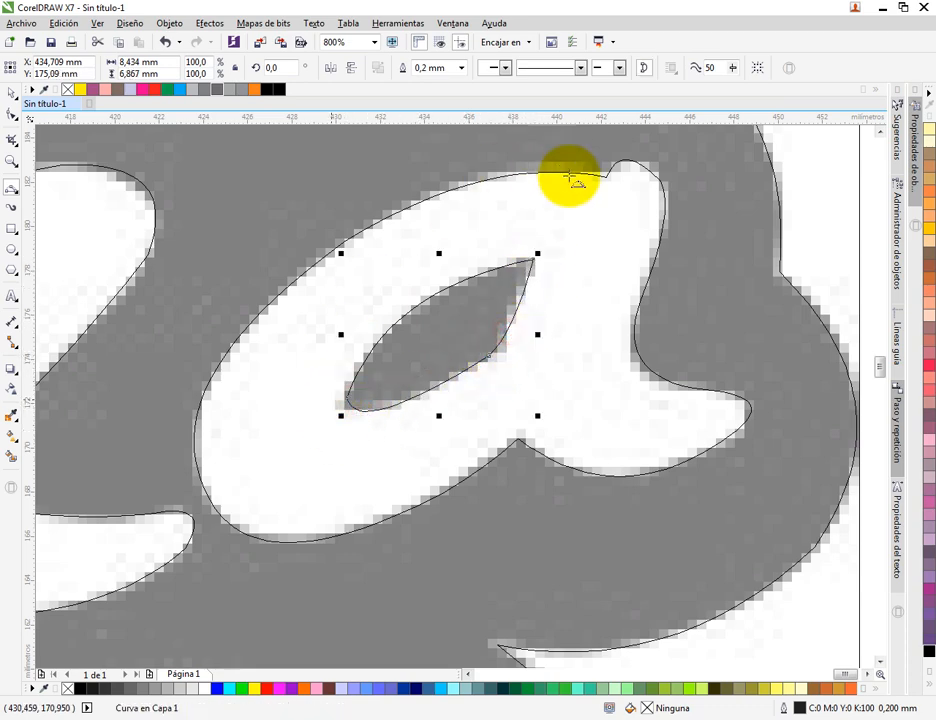
Start the H at the corner above its crossbar's left end, tracing around that rounded end to the left leg's inner corner
scroll(537, 263, "down", 2)
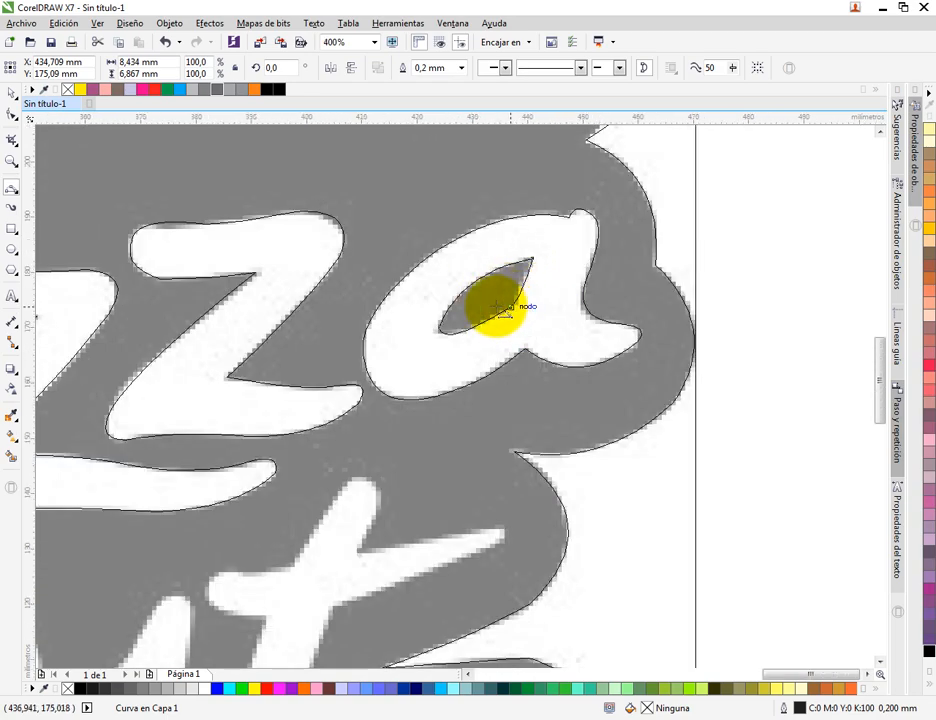
scroll(502, 305, "down", 1)
left_click_drag(376, 380, 494, 327)
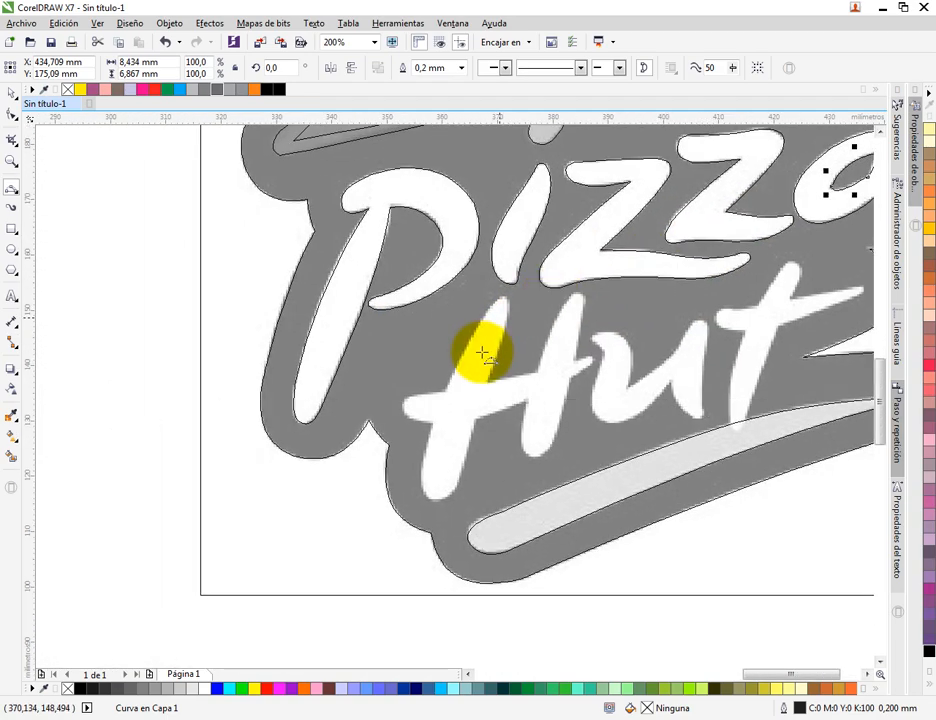
scroll(475, 360, "up", 1)
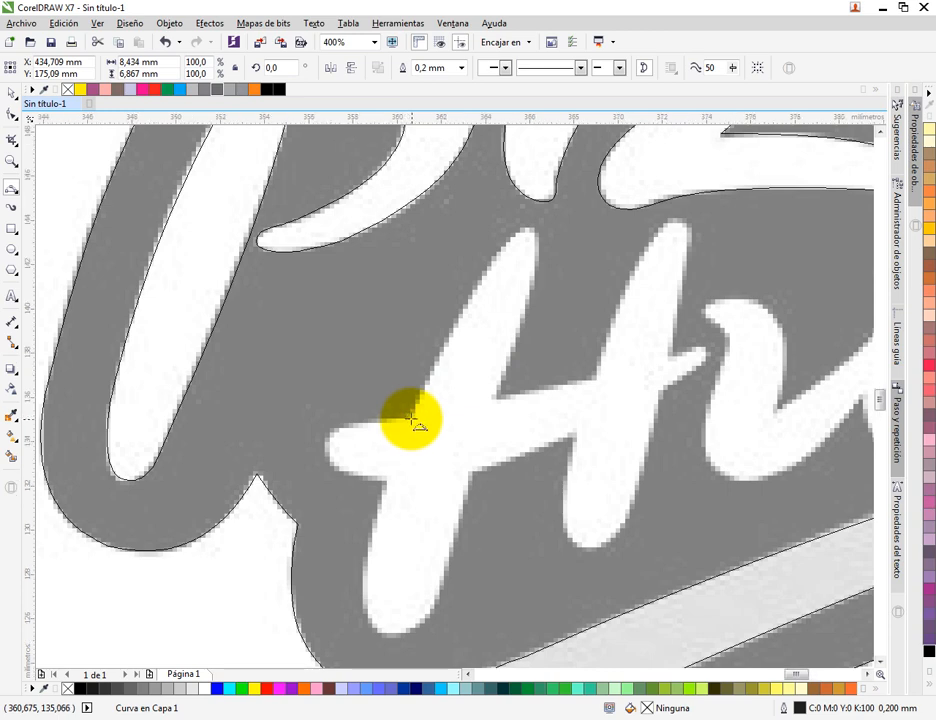
scroll(412, 419, "up", 2)
left_click(412, 419)
left_click_drag(65, 525, 476, 292)
scroll(173, 460, "down", 1)
left_click(194, 509)
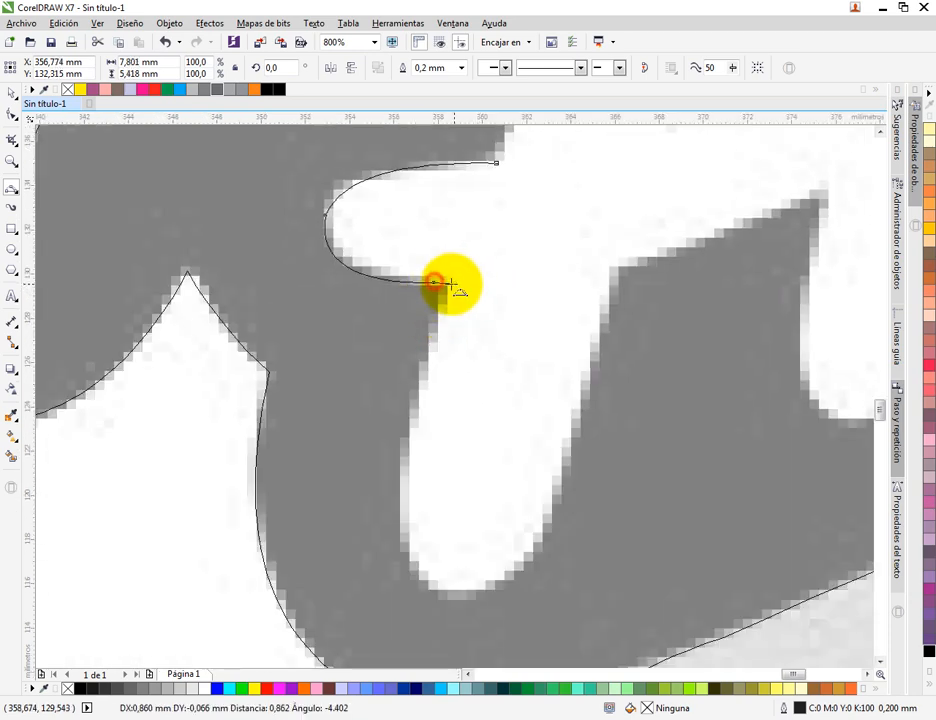
left_click(450, 285)
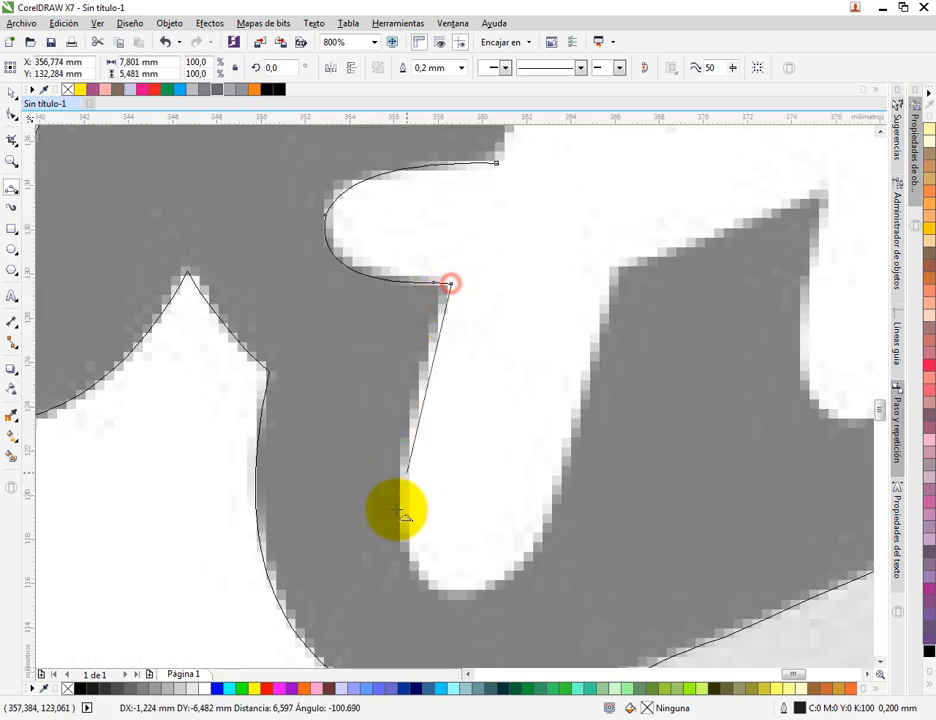
Trace the left edge of the H's left leg down to its rounded bottom with 3-point curves
left_click_drag(402, 512, 410, 428)
left_click(400, 516)
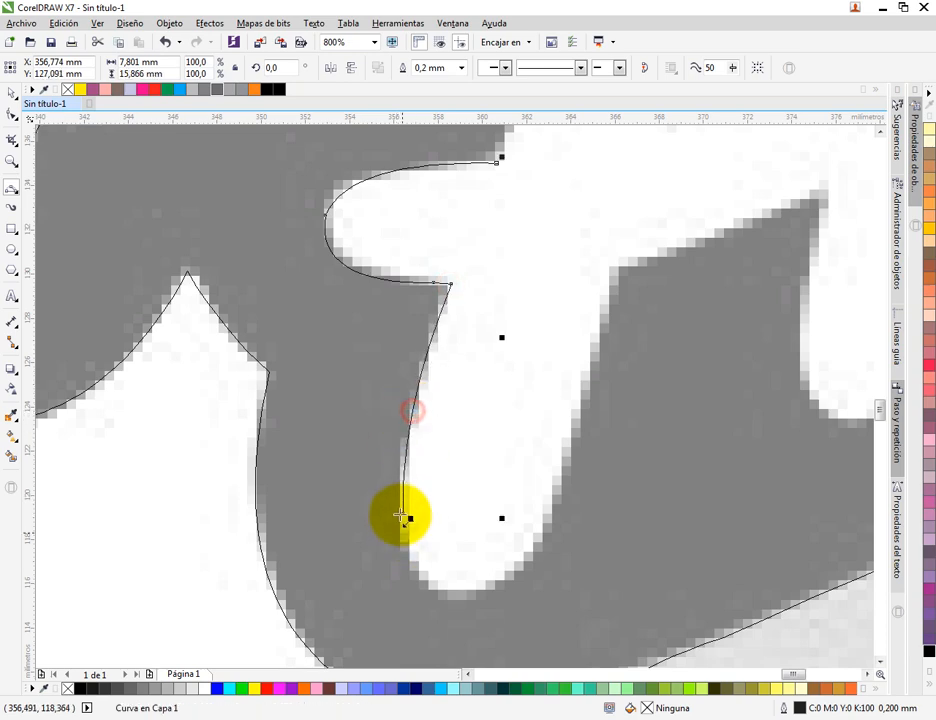
left_click(403, 514)
left_click_drag(450, 597, 477, 601)
left_click(459, 599)
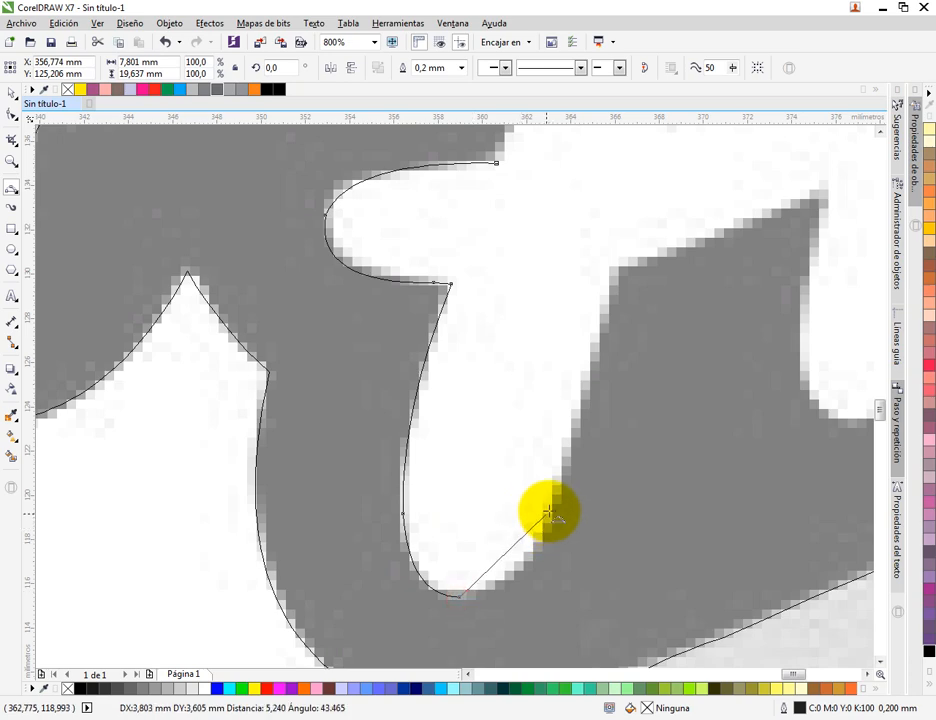
Trace the H's left leg from its rounded bottom up the right edge to the crossbar
mouse_move(547, 510)
left_mouse_down()
mouse_move(527, 563)
mouse_move(508, 575)
left_mouse_up()
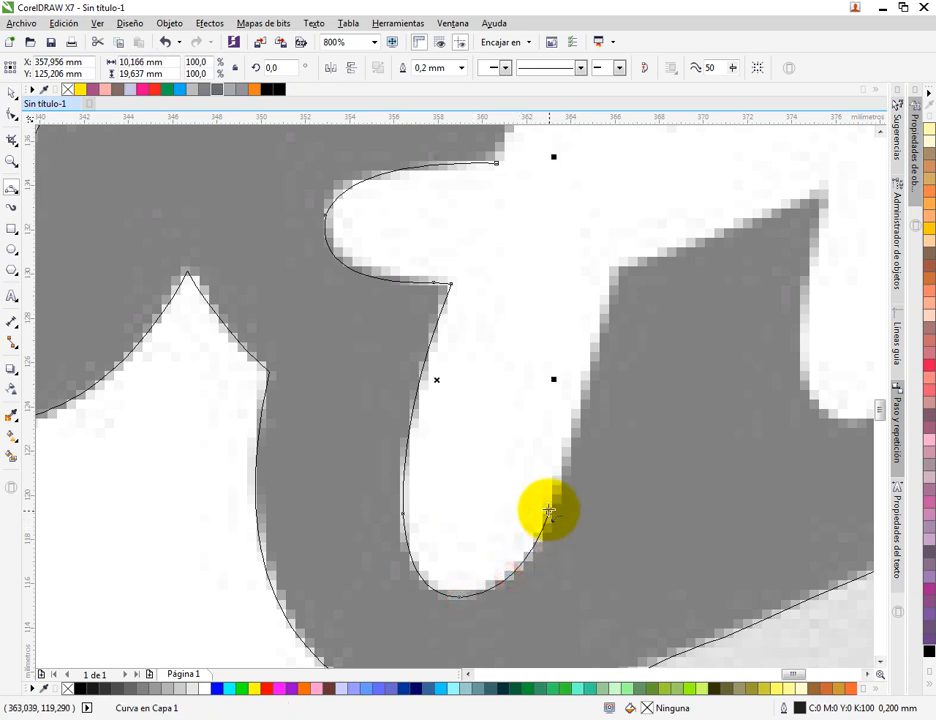
left_click(547, 509)
left_click(617, 279)
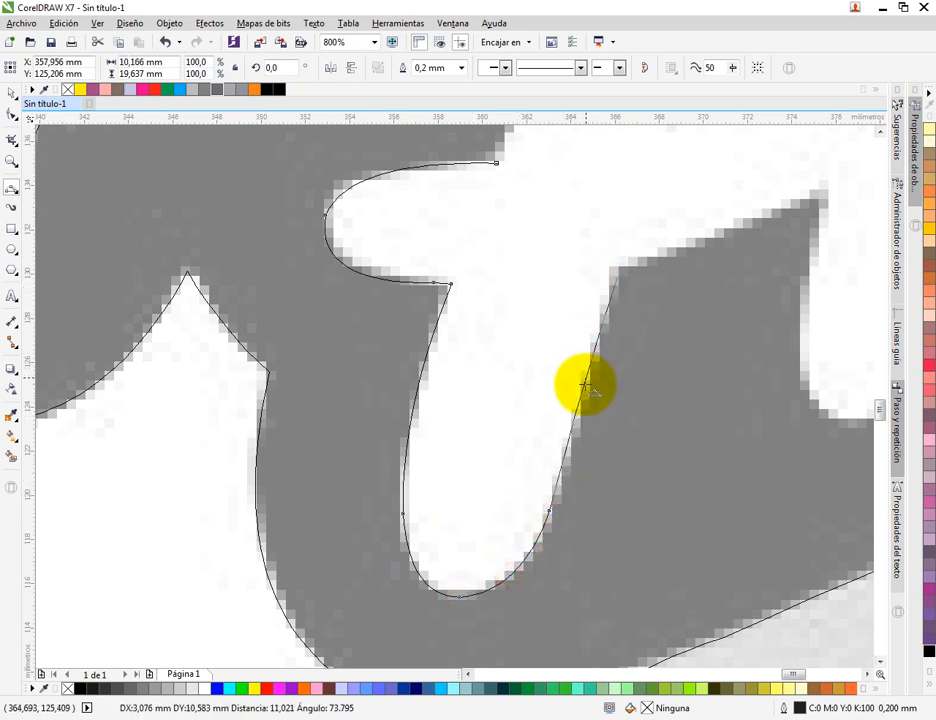
left_click(585, 385)
Trace the underside of the H's crossbar between the two legs, ending at the right leg's inner corner
left_click_drag(677, 323, 311, 459)
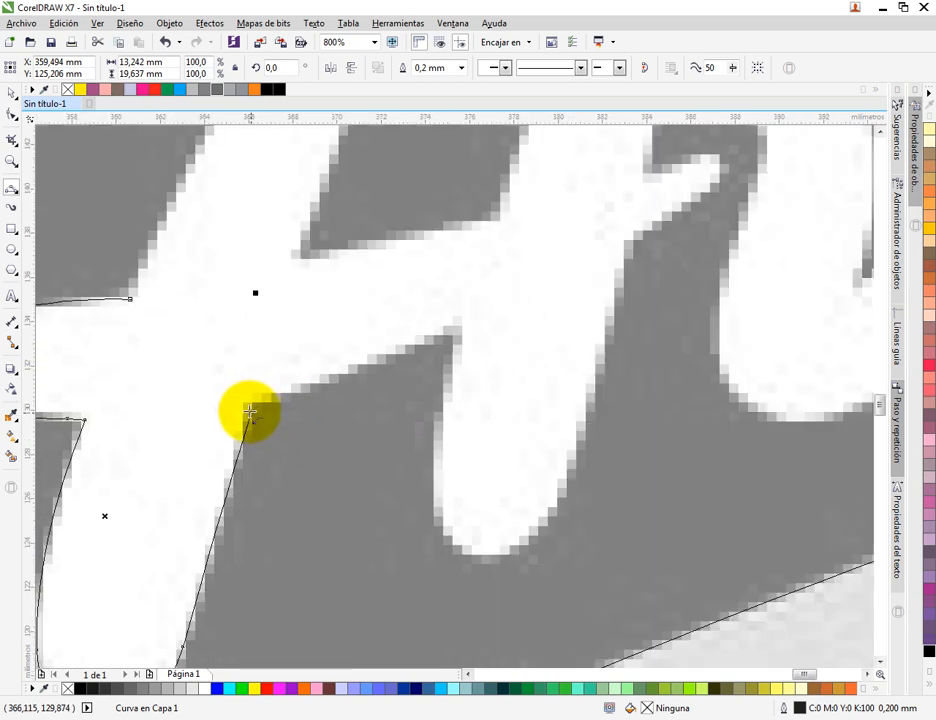
left_click(249, 411)
left_click(451, 330)
left_click(345, 379)
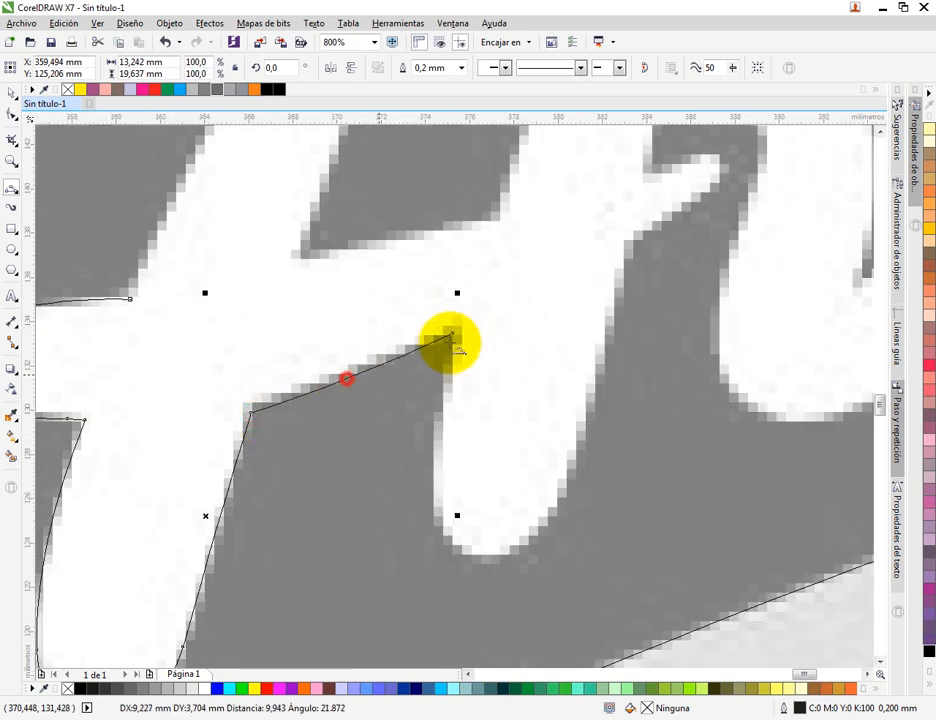
left_click(452, 333)
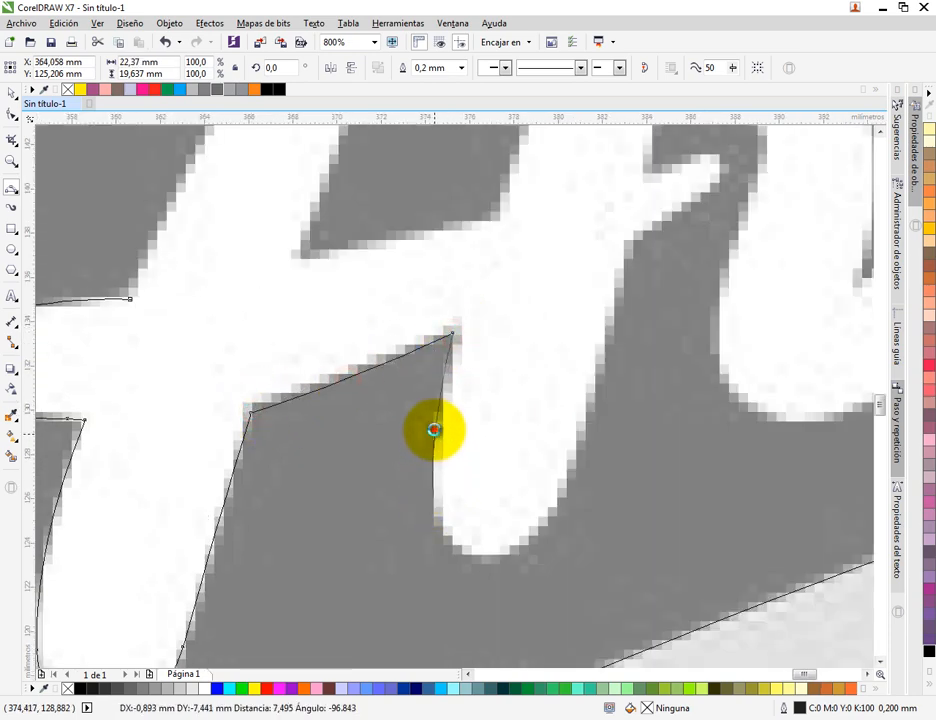
Trace the H's right leg down its left edge, around the rounded bottom and up the right edge to the crossbar
left_click(434, 430)
left_click(432, 497)
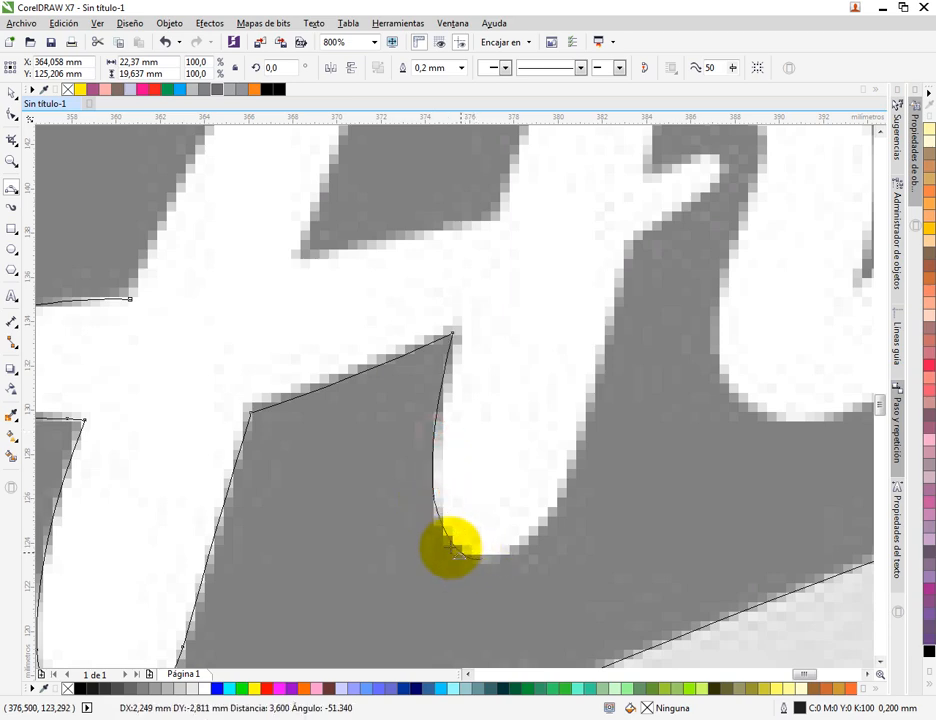
left_click(452, 548)
left_click(484, 560)
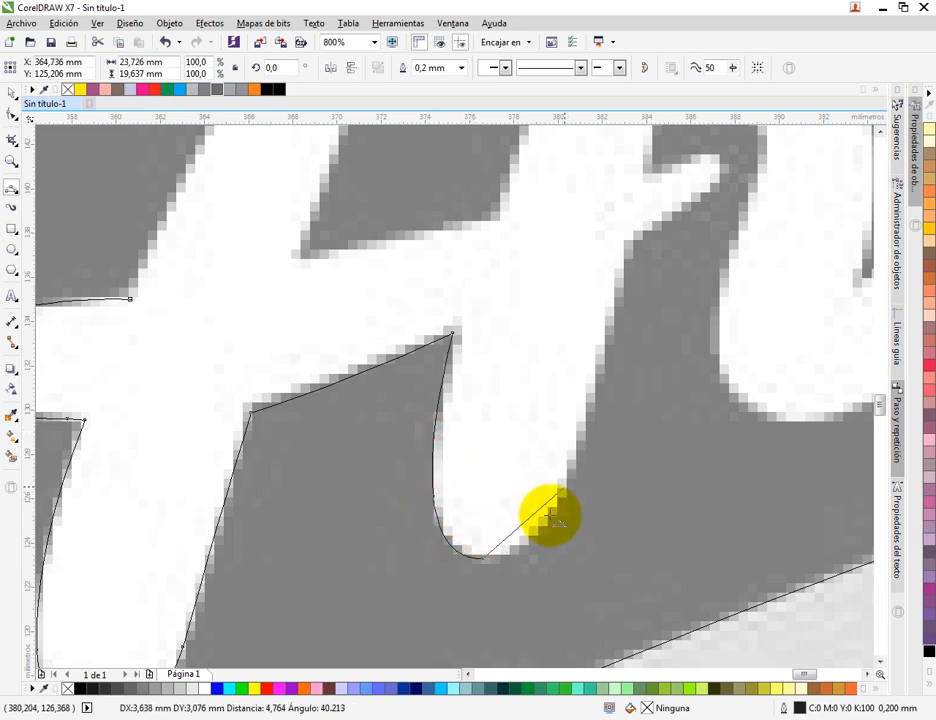
left_click(564, 487)
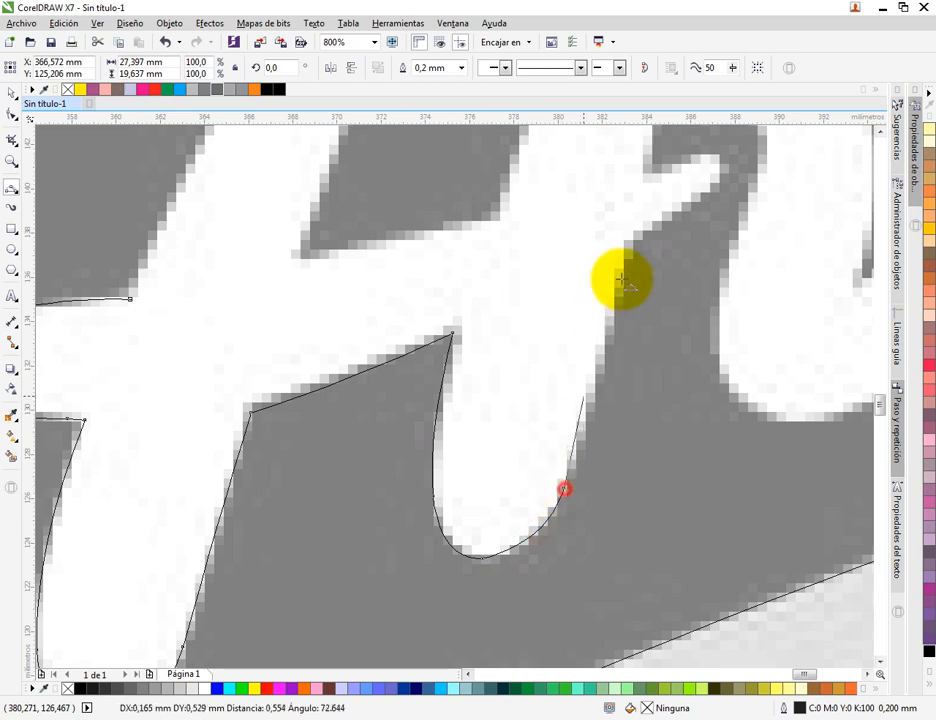
left_click(625, 258)
left_click(608, 334)
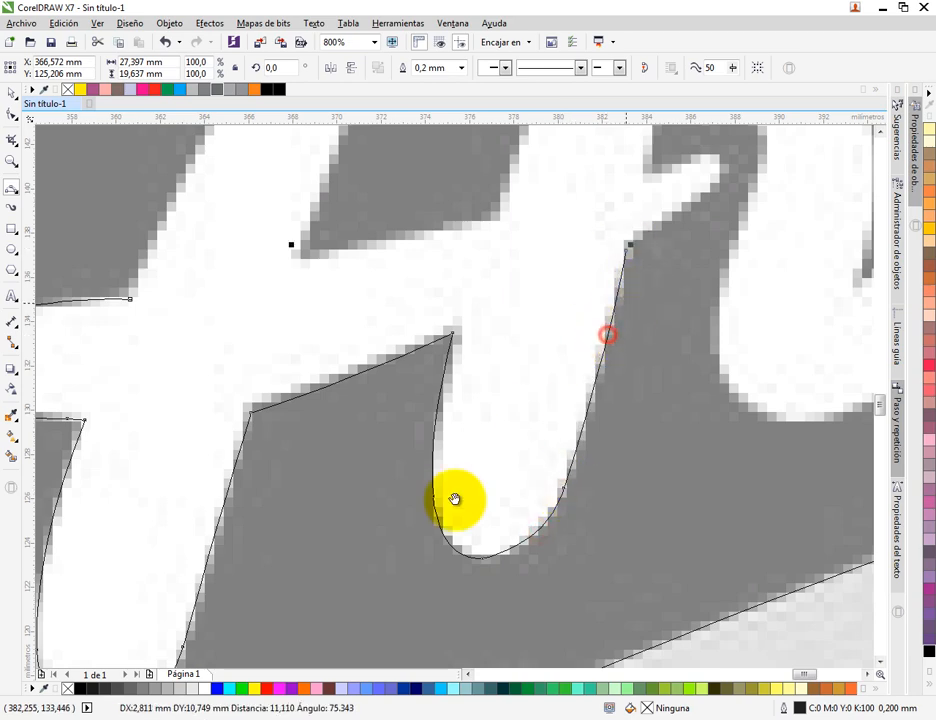
Trace the H crossbar's right tip from the right leg around its rounded end to the upright's inner corner
scroll(449, 449, "up", 2)
left_click(379, 549)
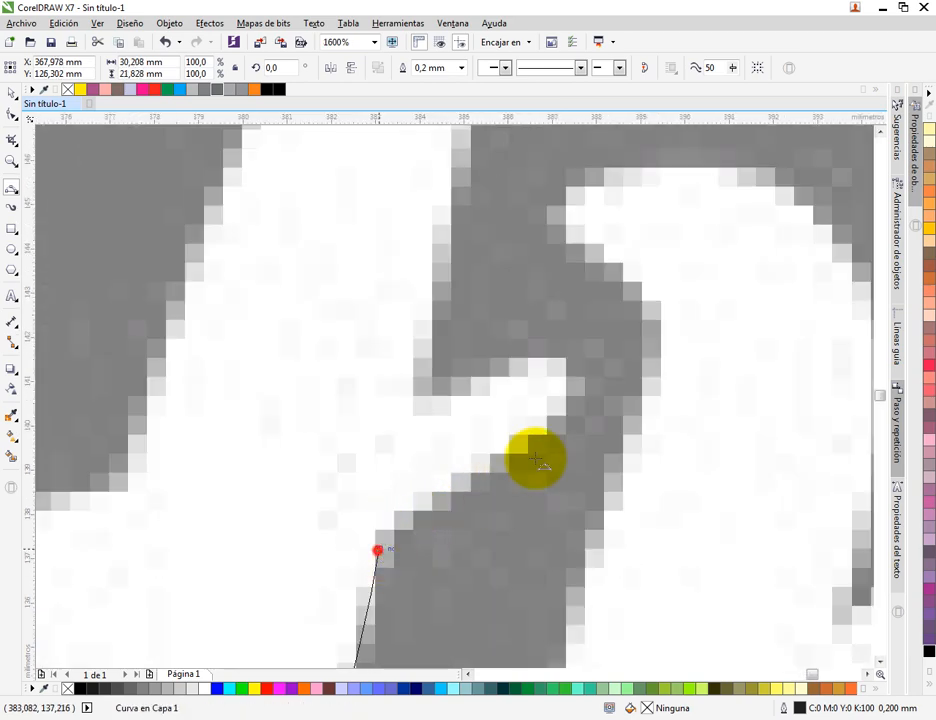
left_click(516, 446)
left_click(565, 385)
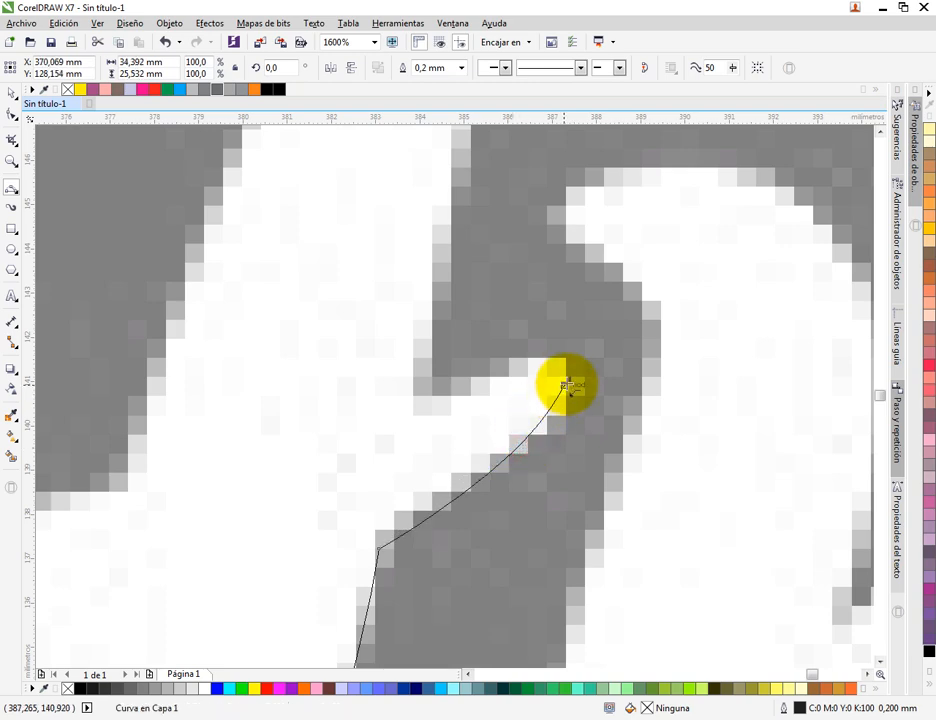
left_click(558, 364)
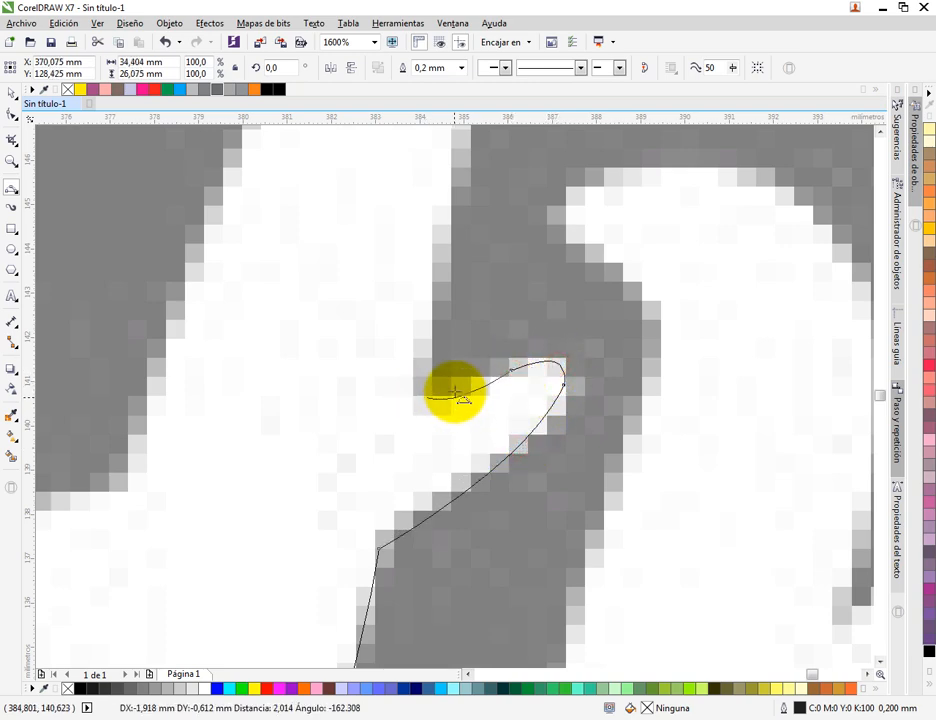
Trace the H's right upright from the crossbar's inner corner up, around the rounded top and down the left edge to the crossbar
scroll(452, 402, "down", 2)
scroll(453, 380, "up", 1)
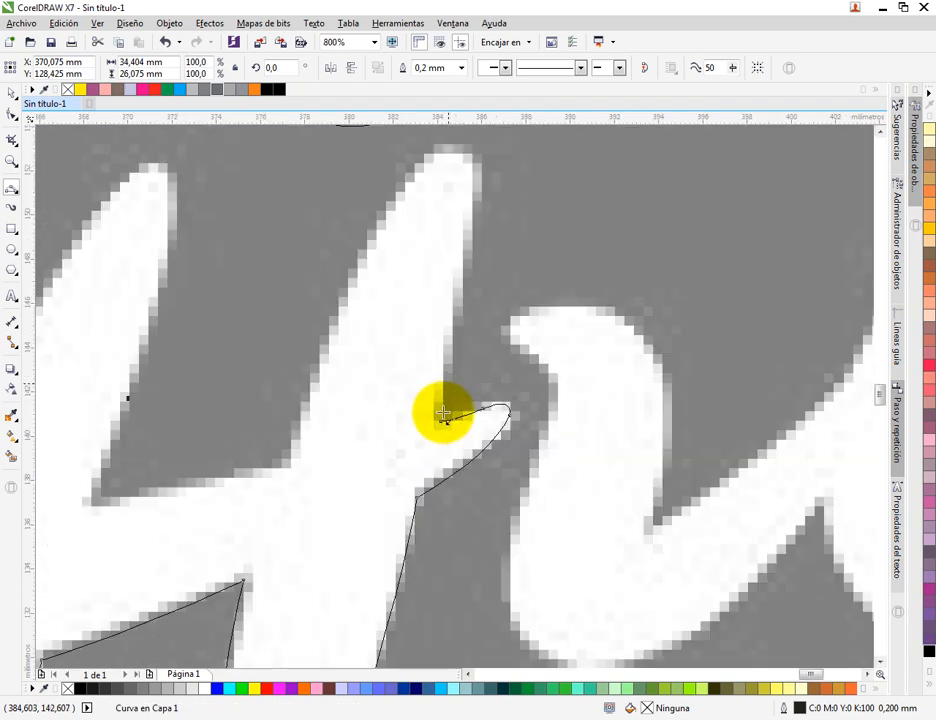
left_click(441, 421)
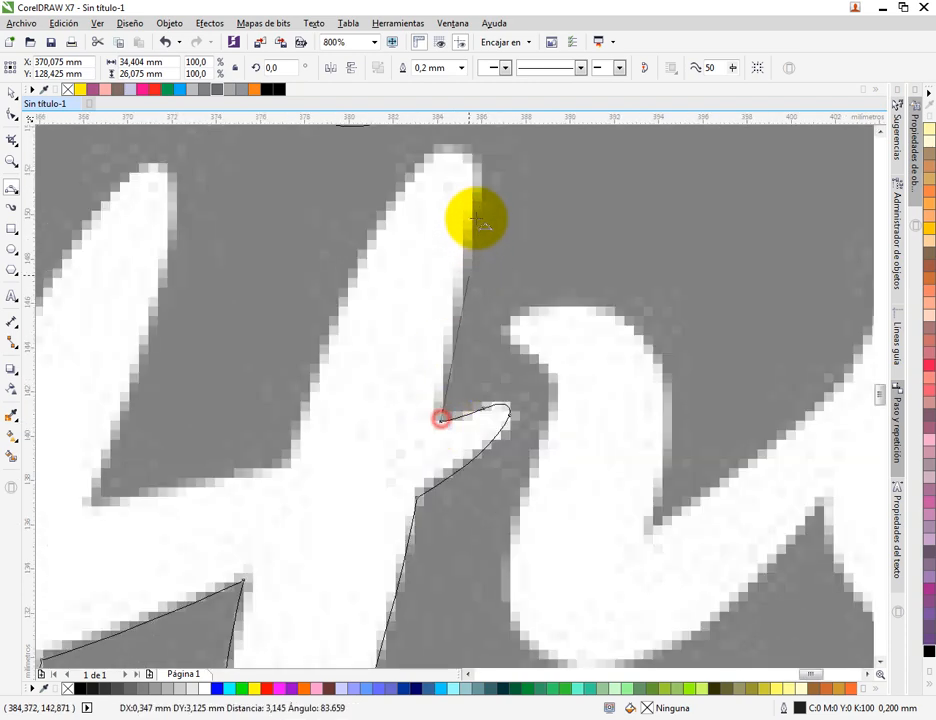
left_click(457, 308)
left_click_drag(474, 211, 393, 203)
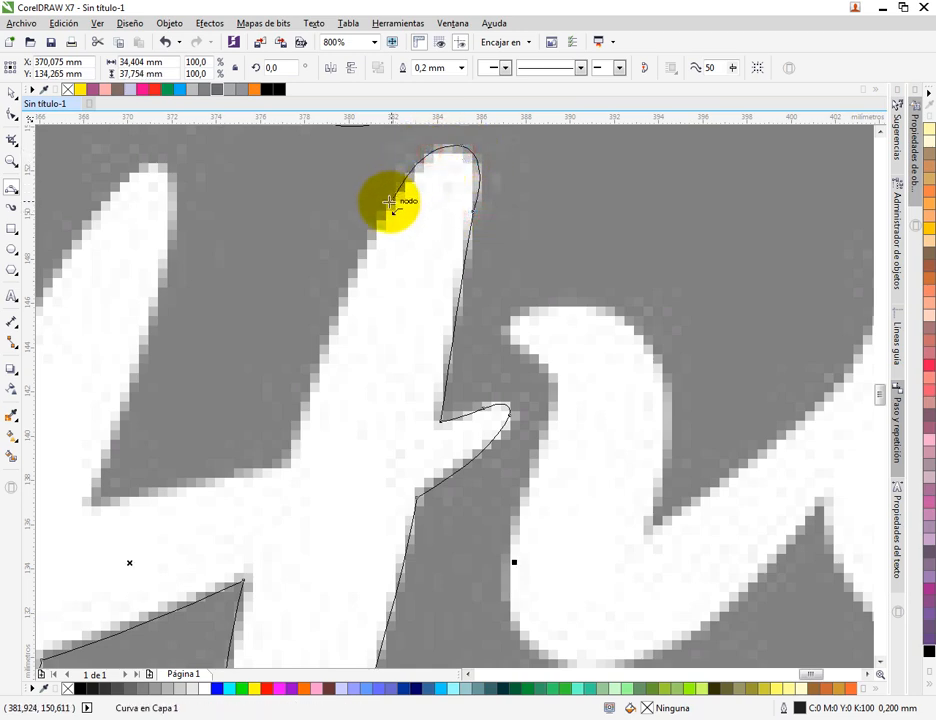
left_click(297, 437)
left_click_drag(285, 462, 575, 325)
left_click(324, 347)
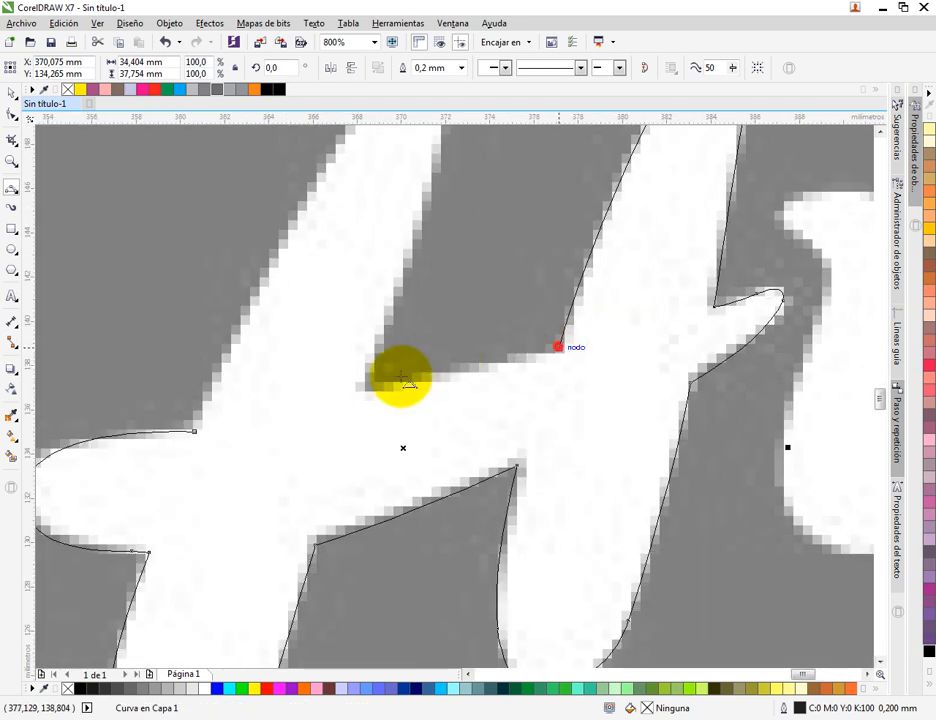
Trace the upper edge of the H's crossbar from the right upright to the left upright's inner corner
left_click_drag(363, 388, 435, 378)
left_click(434, 373)
left_click_drag(429, 302, 481, 471)
Trace the H's left upright up, around its rounded top and down the left edge, closing the outline at its starting node
left_click_drag(412, 557, 491, 267)
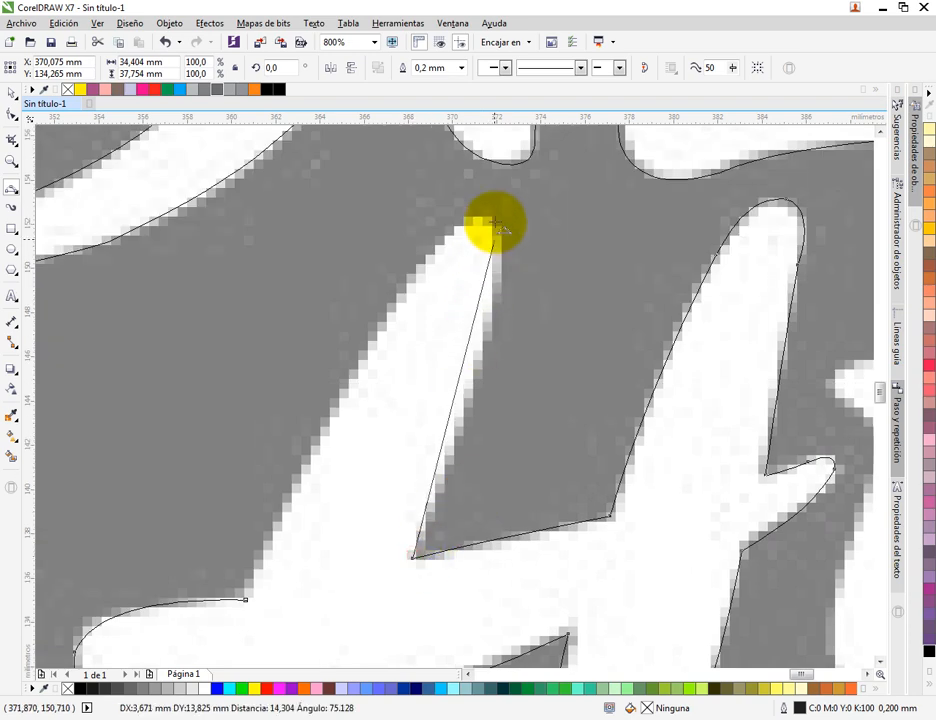
left_click_drag(488, 219, 503, 257)
left_click(486, 221)
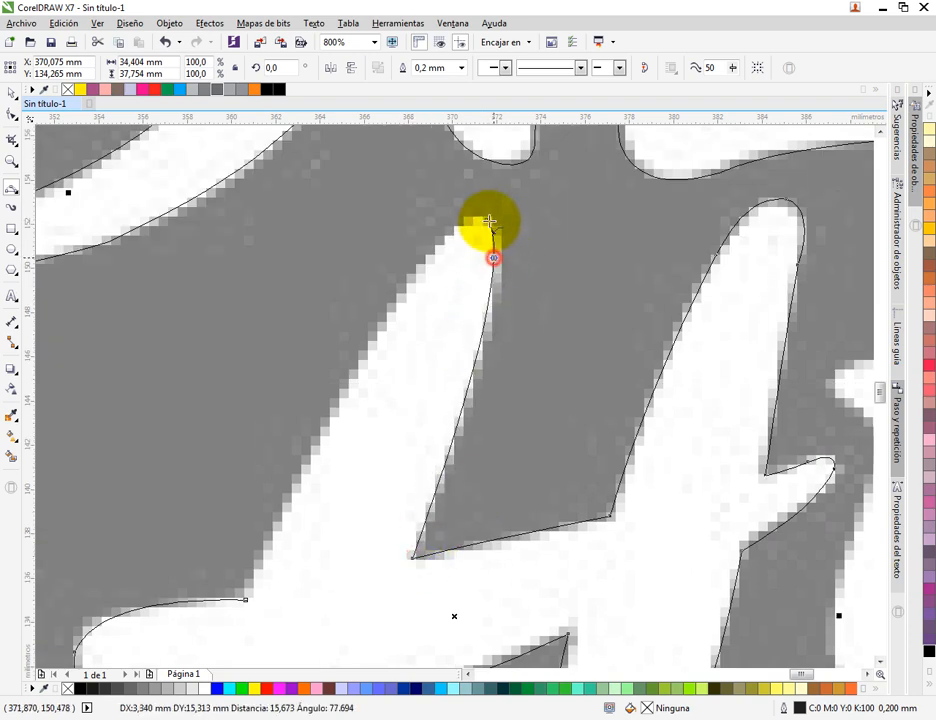
left_click(247, 598)
left_click_drag(251, 595, 246, 600)
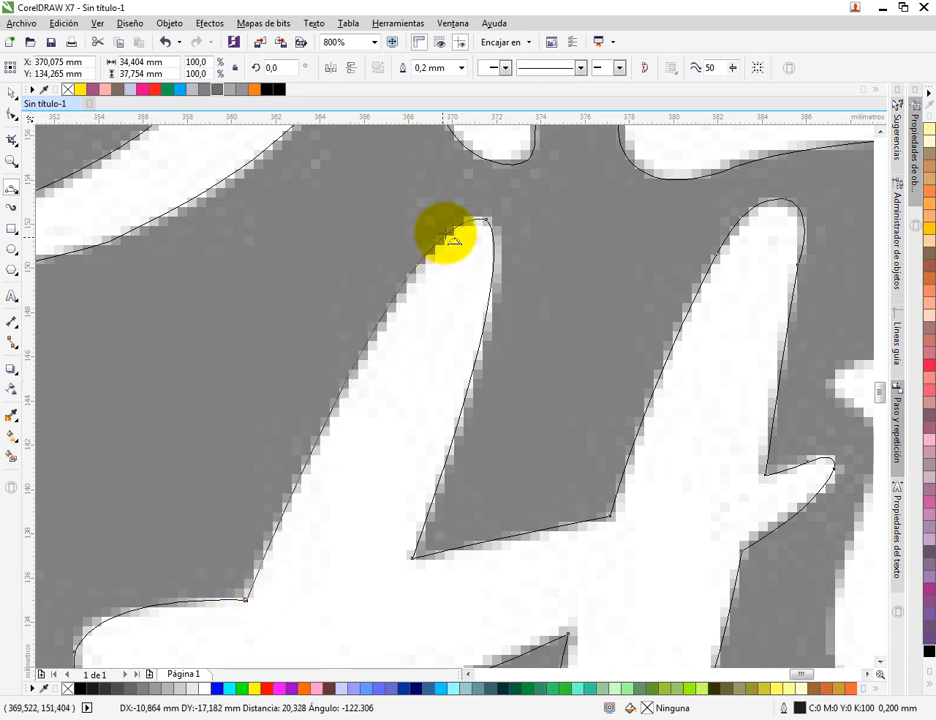
scroll(447, 302, "down", 1)
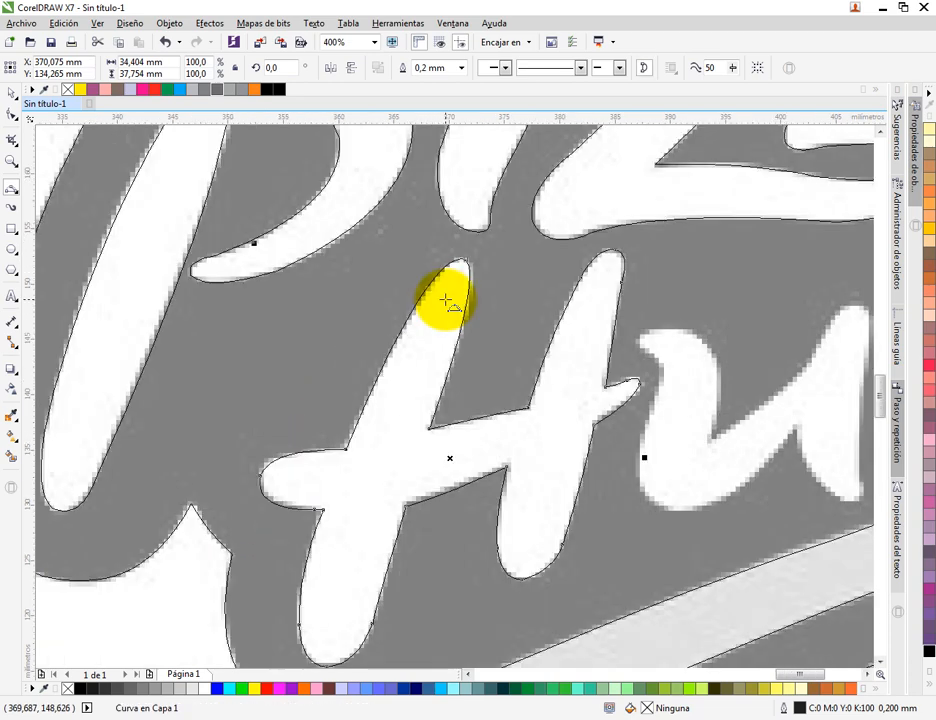
scroll(577, 313, "down", 1)
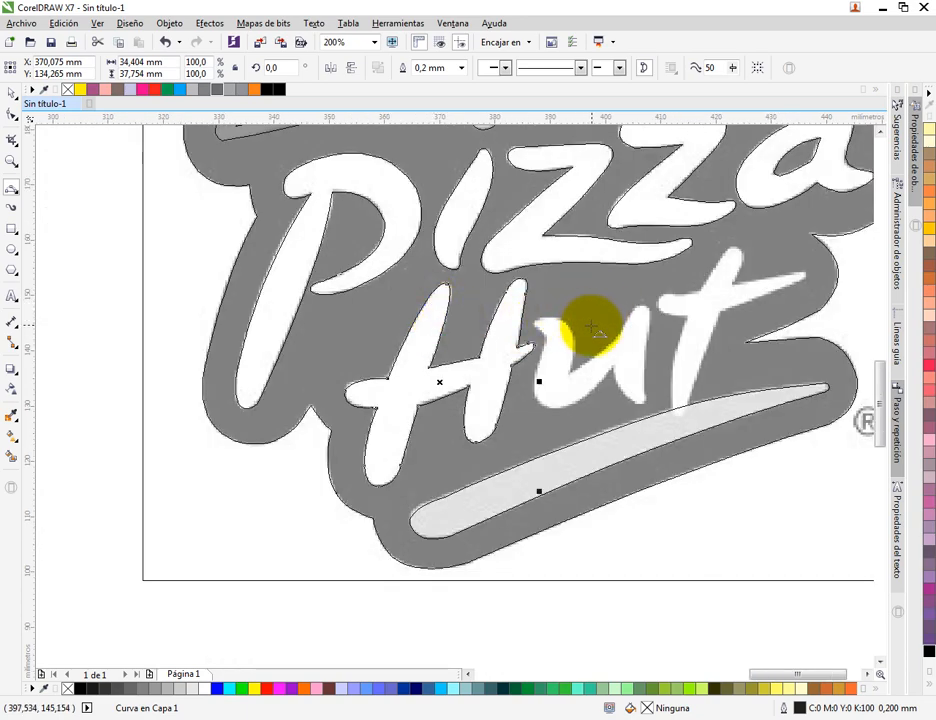
Start the u at its inner notch and trace up the diagonal stroke and around the right stem's rounded top
scroll(592, 330, "up", 1)
scroll(537, 330, "up", 1)
scroll(525, 420, "right", 1)
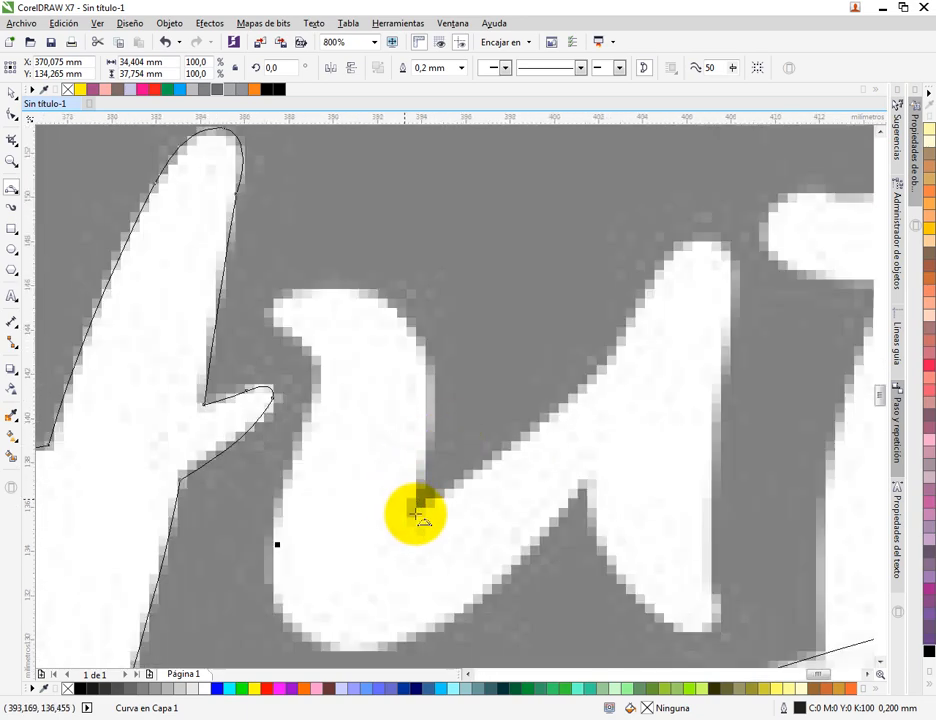
left_click_drag(414, 512, 404, 265)
left_click(537, 426)
left_click(729, 258)
Trace the u's right stem down, around its lower end, up to the underside notch and along the bottom of the bowl
left_click(686, 392)
left_click(688, 525)
left_click(590, 465)
left_click(453, 497)
left_click(265, 528)
Trace the u's left stem up around its hooked top and down the inner edge, closing the outline at the notch
left_click(251, 412)
left_click(250, 207)
left_click_drag(375, 204, 372, 203)
left_click(405, 270)
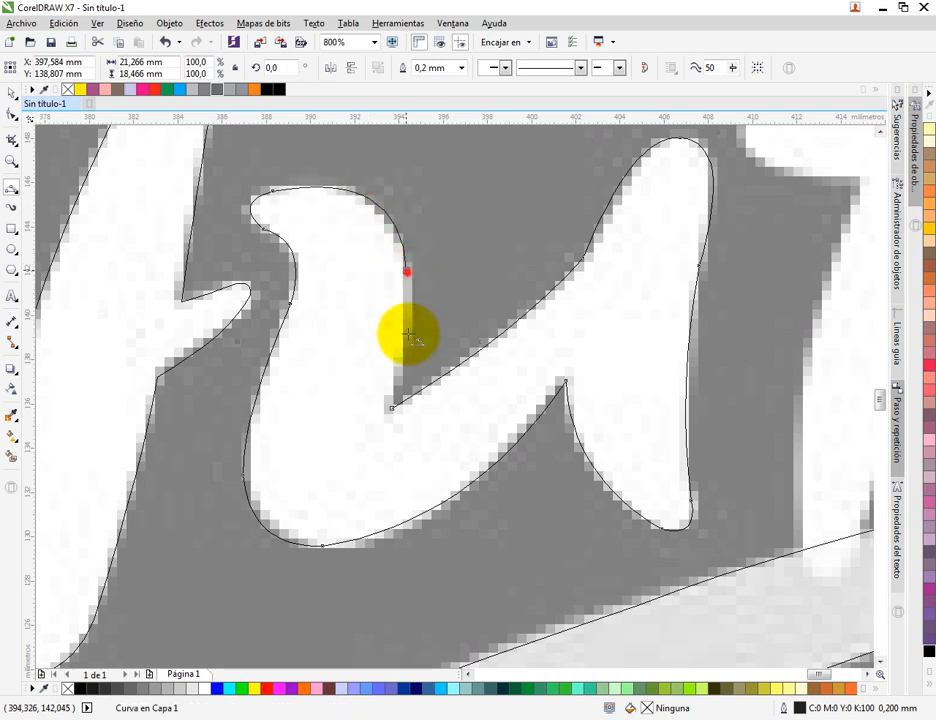
left_click_drag(392, 404, 393, 407)
left_click(409, 325)
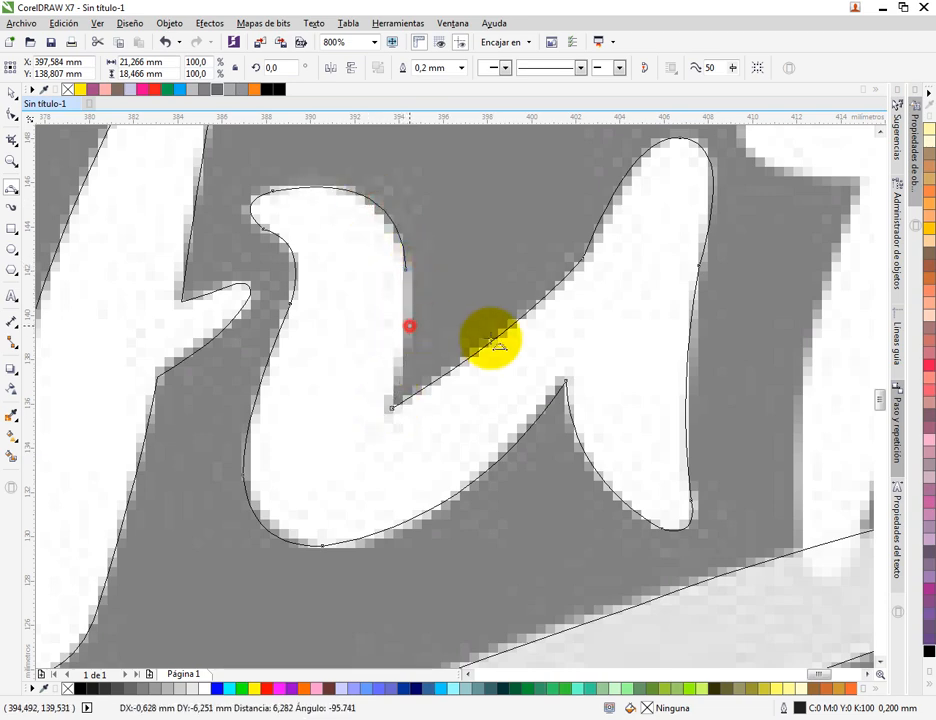
Start the t at its crossbar's right tip and trace the upper edge to the stem's corner
scroll(491, 337, "down", 1)
left_click_drag(637, 286, 416, 404)
scroll(554, 322, "up", 2)
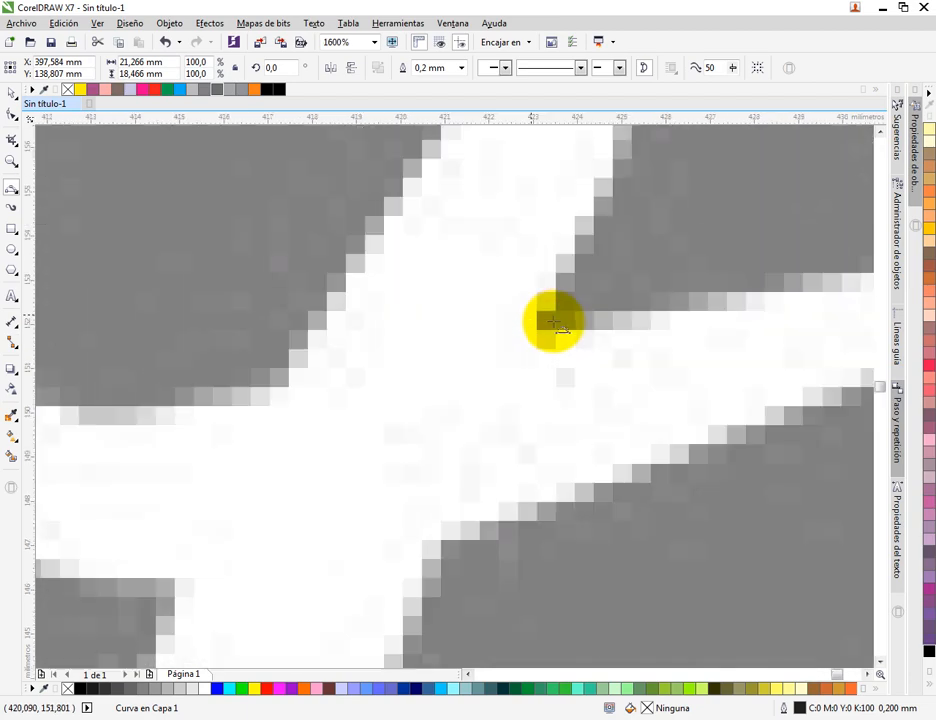
scroll(575, 332, "down", 1)
left_click(822, 270)
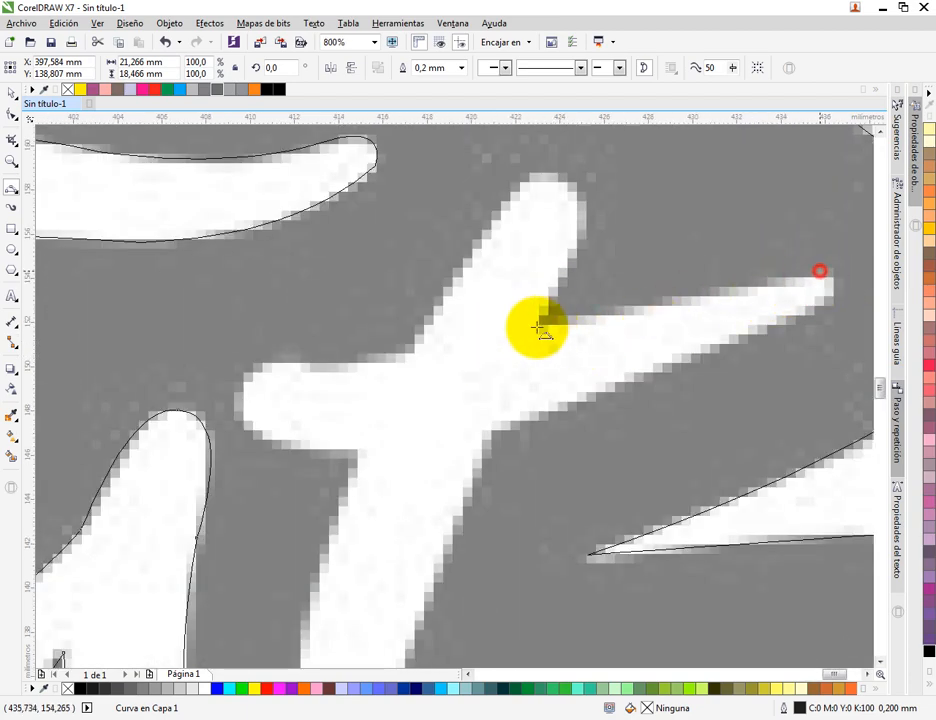
left_click(632, 309)
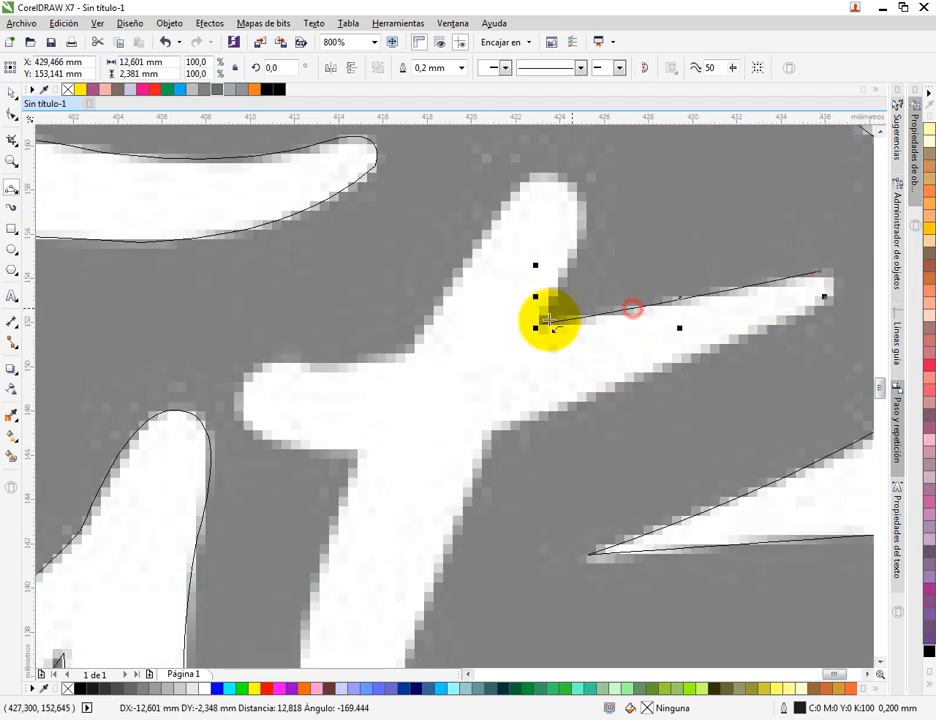
Trace the t's stem above the crossbar, up the right edge, around the rounded top and down to the left corner
left_click_drag(541, 322, 508, 208)
left_click(570, 268)
left_click(582, 191)
left_click(508, 212)
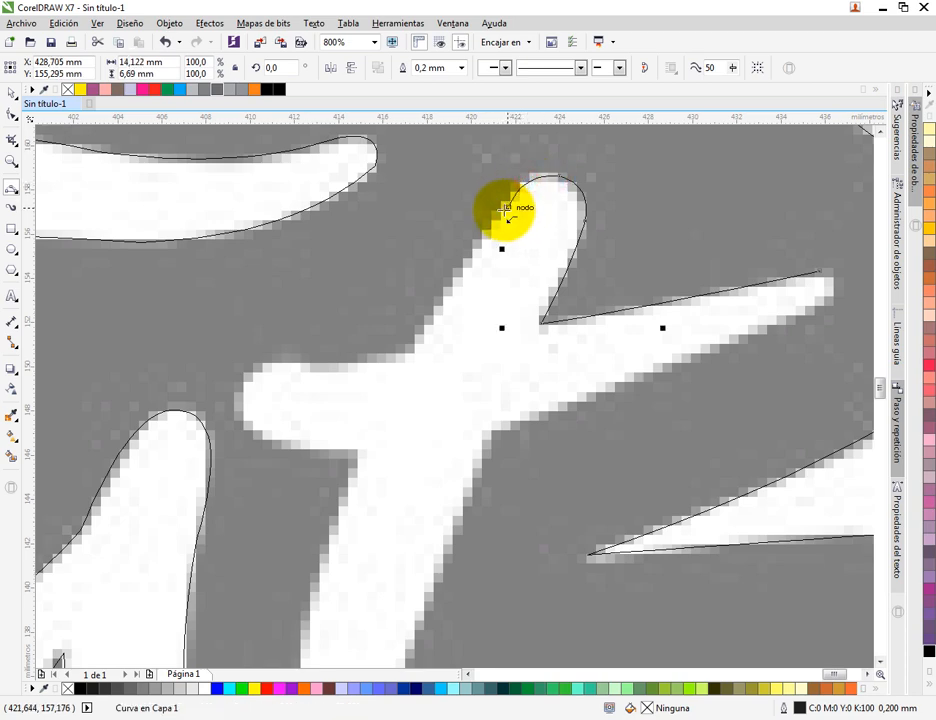
left_click_drag(413, 352, 442, 299)
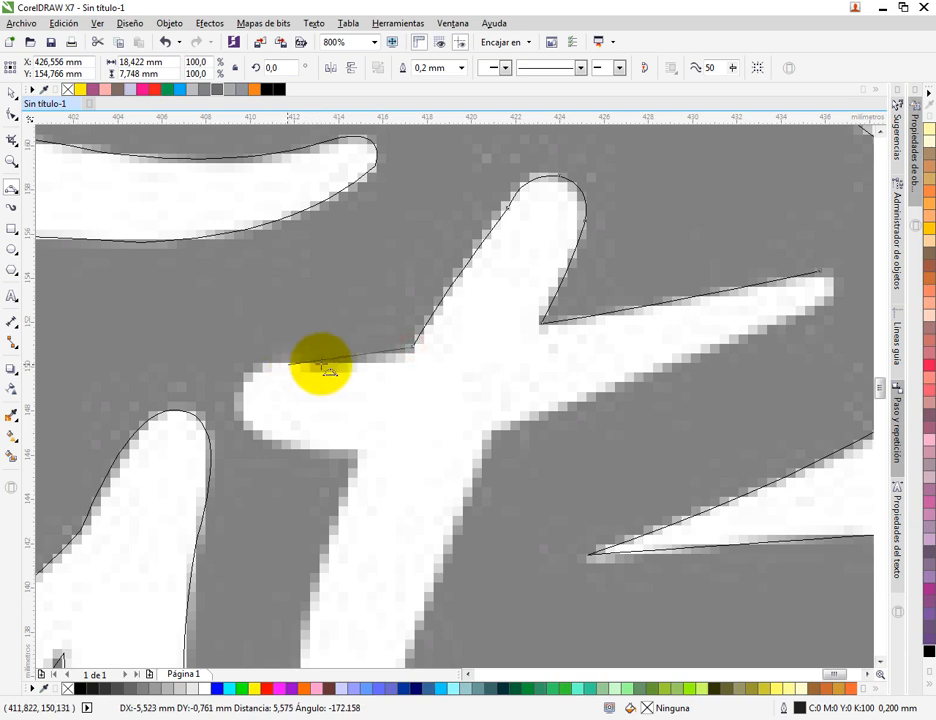
Trace the left part of the t's crossbar around its rounded end and continue down the stem's left edge
left_click(288, 365)
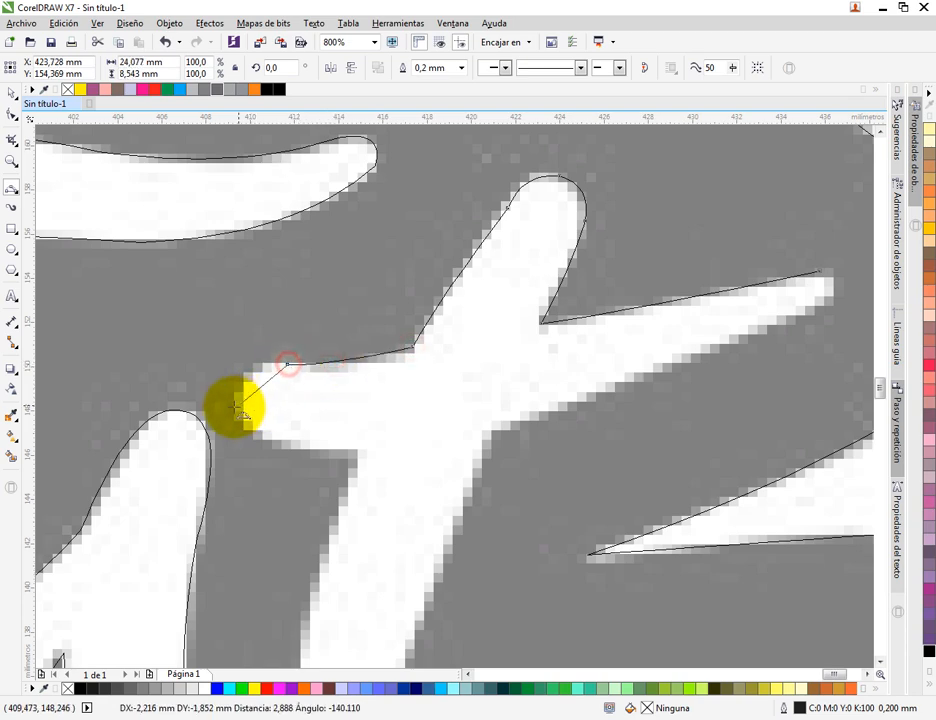
left_click(240, 383)
left_click_drag(233, 405, 397, 330)
left_click(268, 445)
left_click(394, 432)
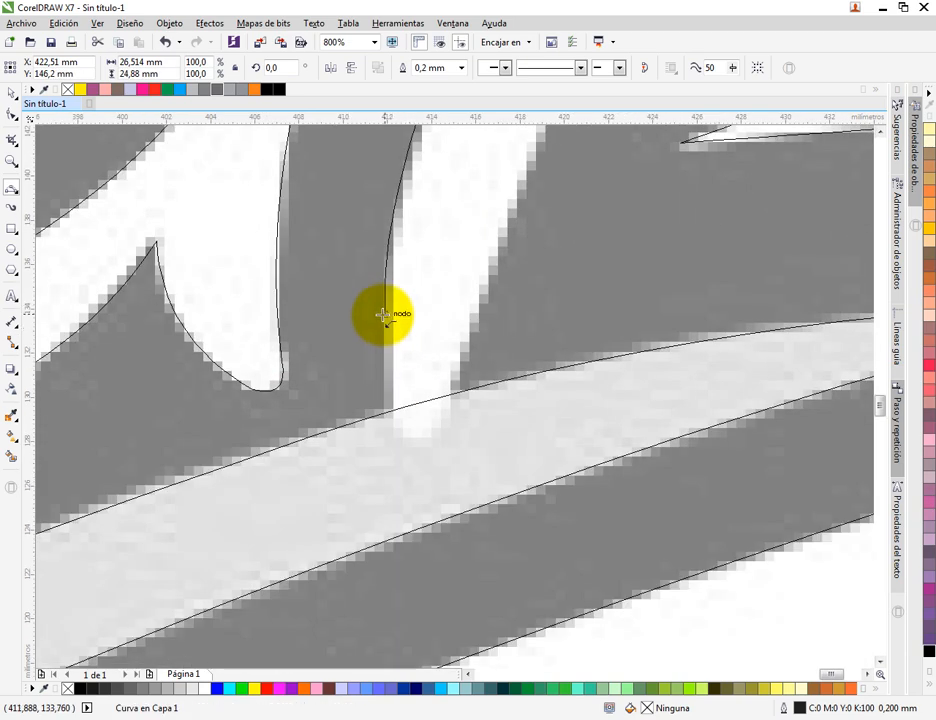
Trace the t's rounded bottom over the swoosh and the stem's right edge up to the crossbar's underside
mouse_move(418, 440)
left_mouse_down()
mouse_move(386, 404)
mouse_move(418, 438)
mouse_move(455, 366)
mouse_move(438, 432)
left_mouse_up()
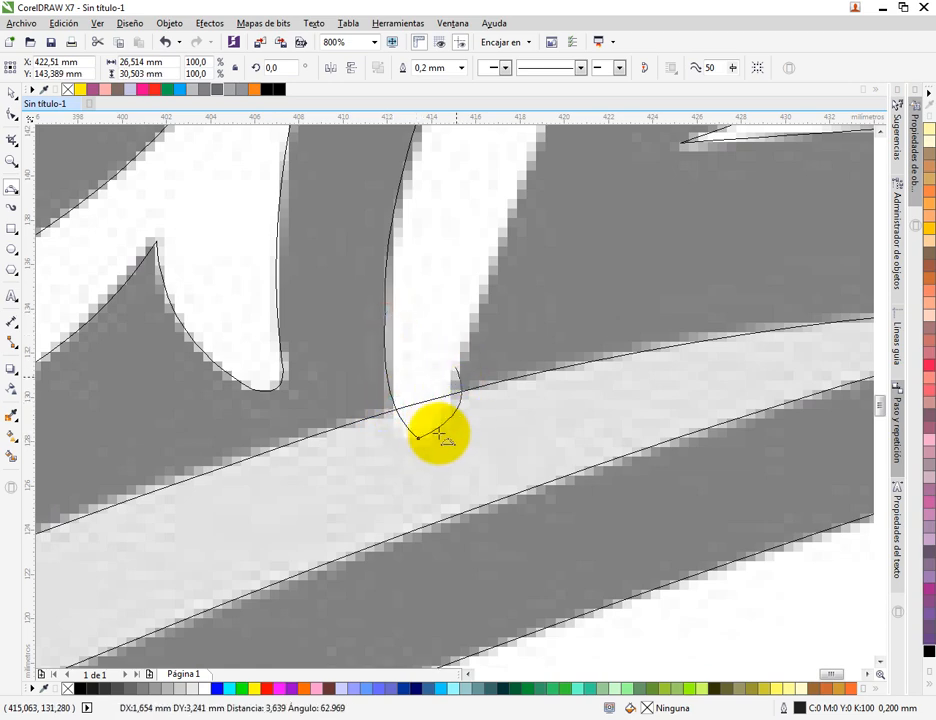
left_click(438, 433)
left_click_drag(459, 364, 466, 157)
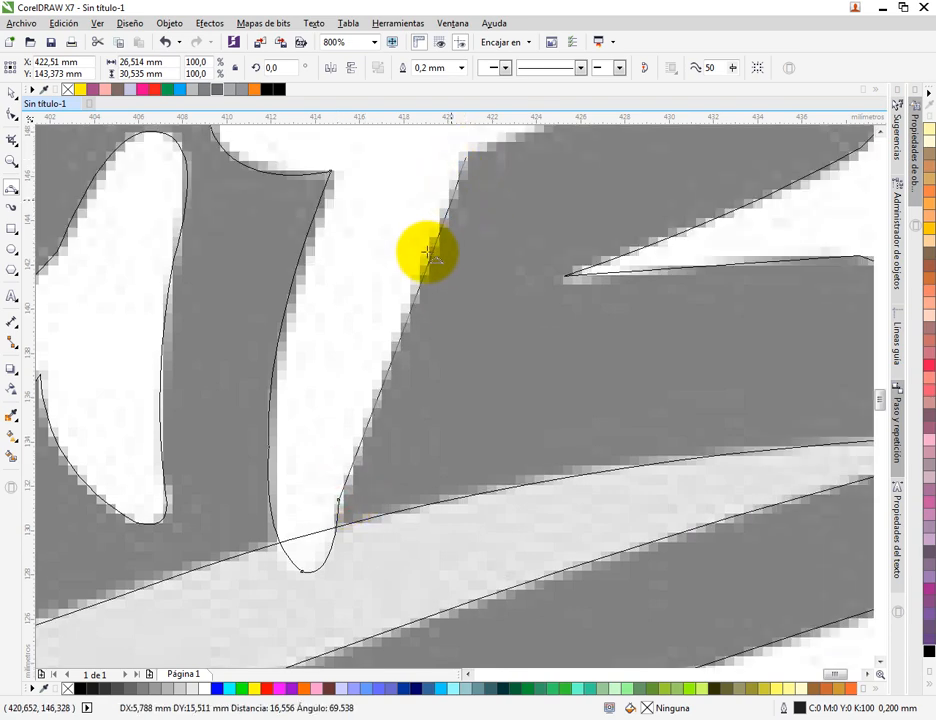
left_click(425, 262)
Trace the underside of the t's crossbar to its right tip, closing the letter's outline
left_click_drag(543, 181, 294, 461)
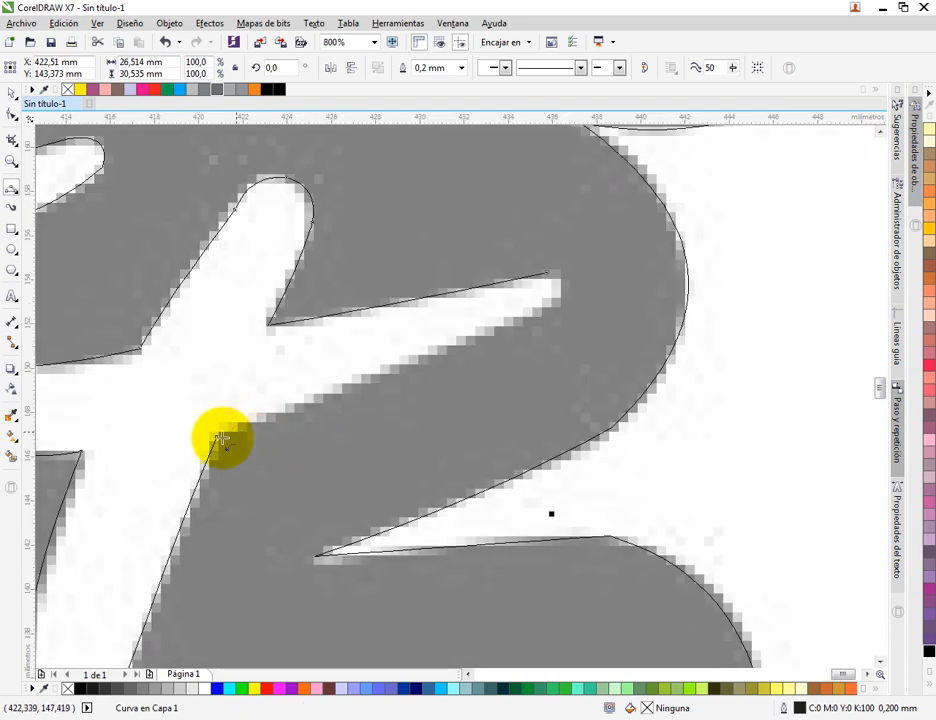
mouse_move(230, 440)
left_mouse_down()
mouse_move(552, 299)
mouse_move(552, 272)
mouse_move(565, 276)
mouse_move(556, 290)
left_mouse_up()
left_click(453, 344)
Switch from the 3-point curve tool to the Pick tool and change the display mode to Mejorada (Enhanced)
scroll(556, 290, "down", 5)
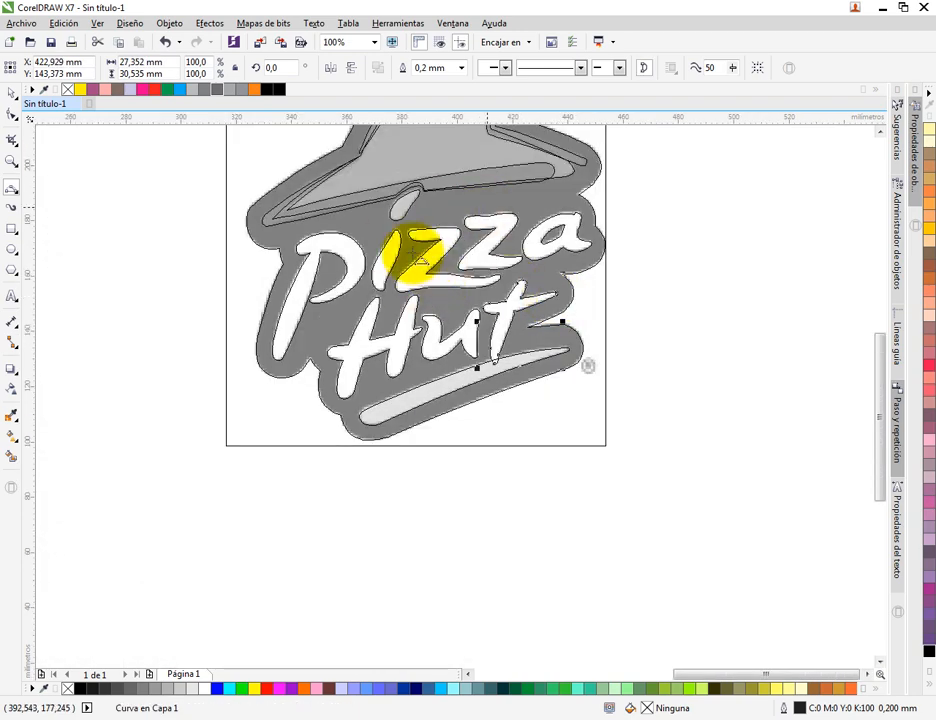
scroll(395, 280, "down", 2)
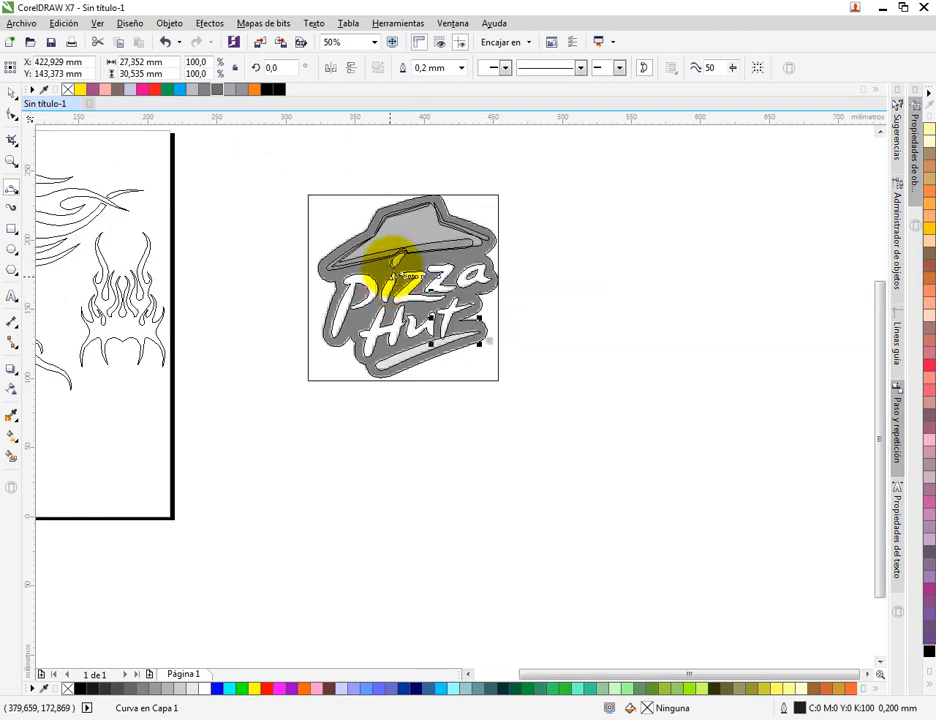
left_click(11, 93)
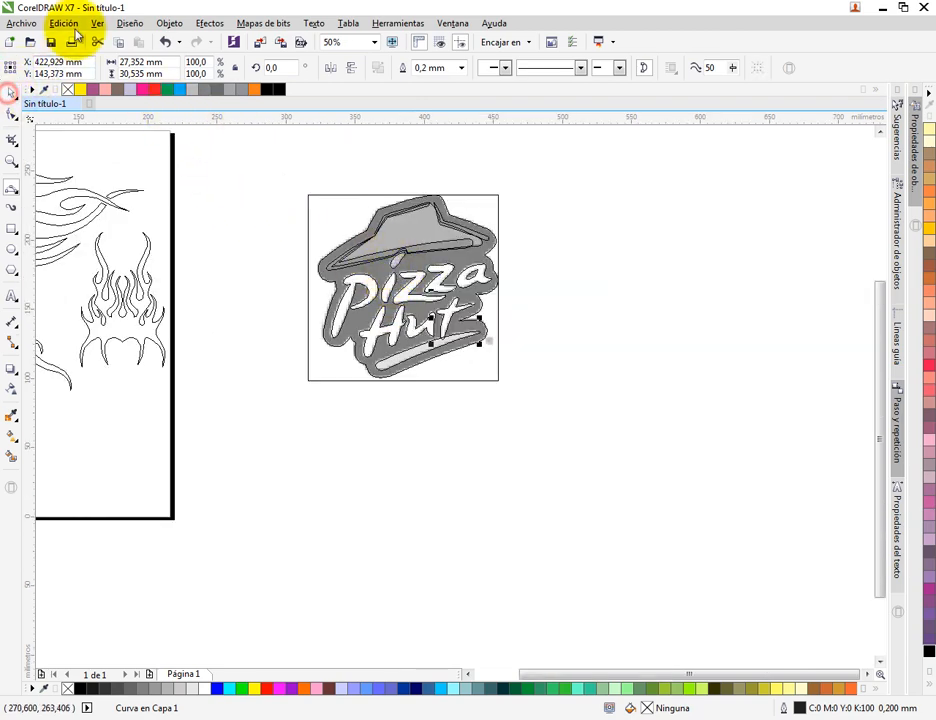
left_click(97, 24)
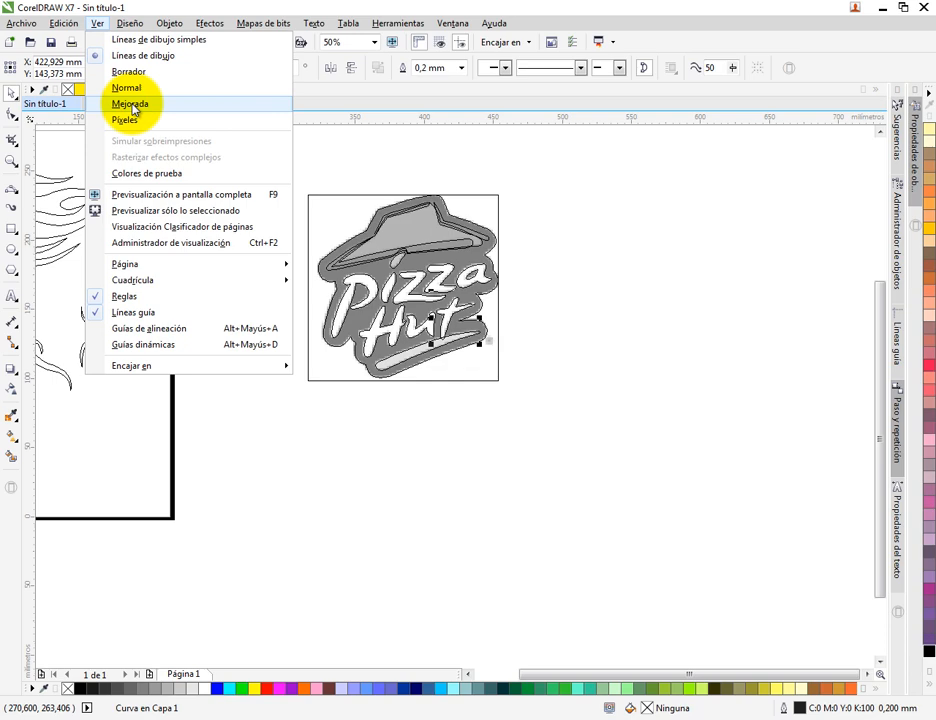
left_click(131, 104)
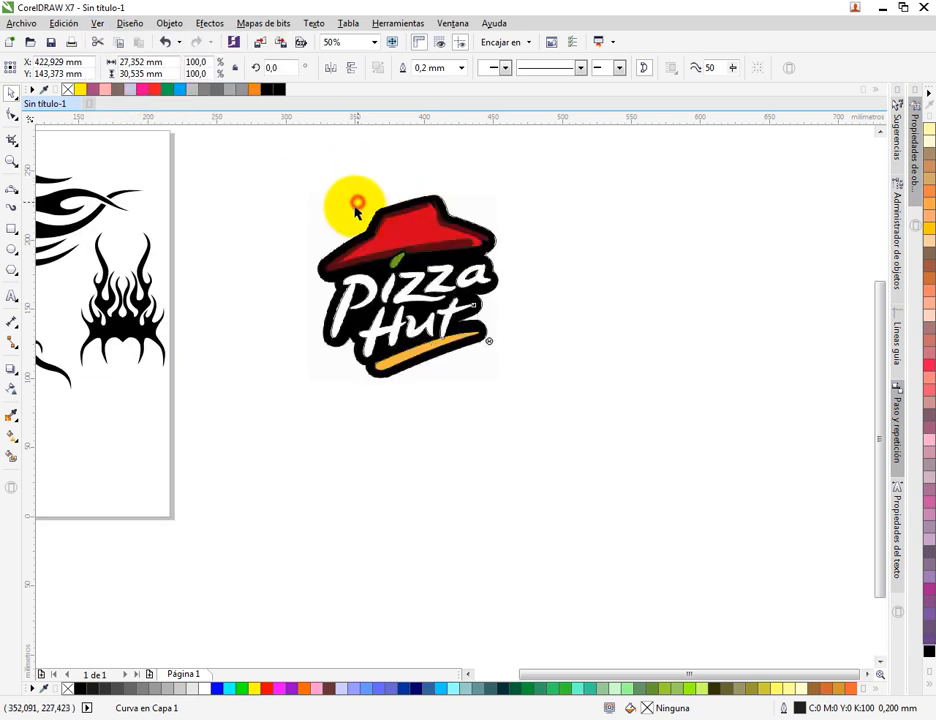
Select all the traced logo curves and move them about 149 mm to the right, beside the original image
left_click_drag(261, 159, 560, 410)
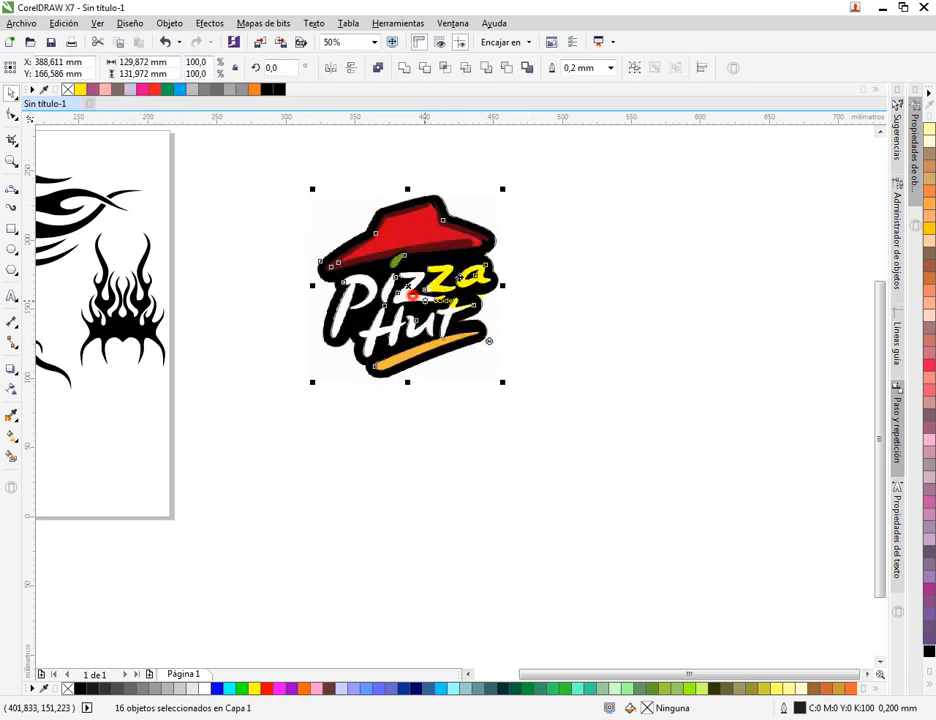
left_click_drag(404, 294, 610, 292)
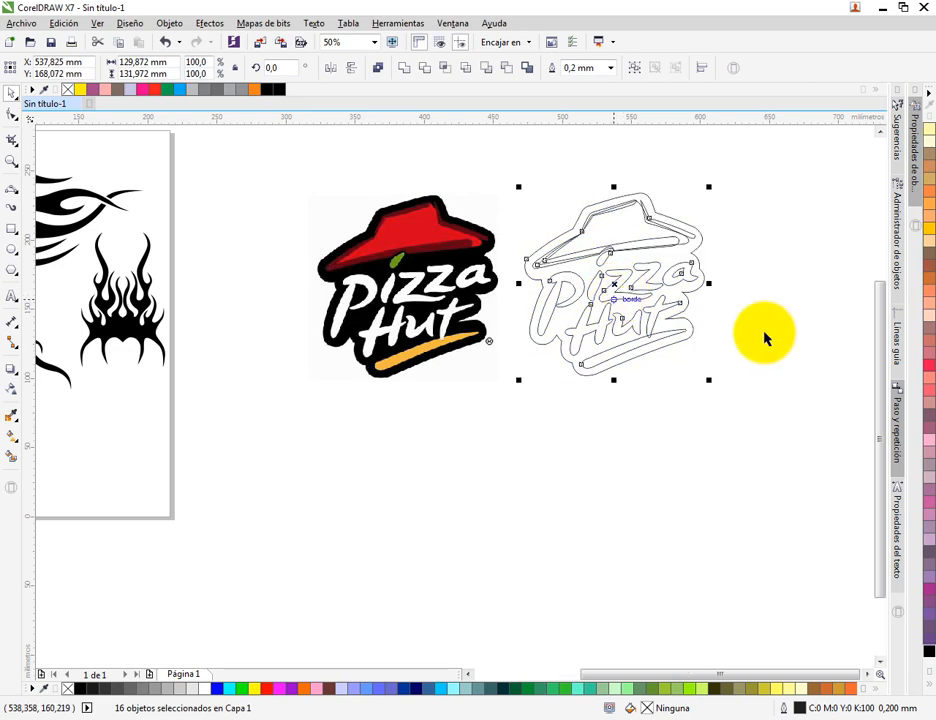
left_click(765, 328)
Unlock the original Pizza Hut logo bitmap beside the traced outlines
scroll(629, 242, "up", 1)
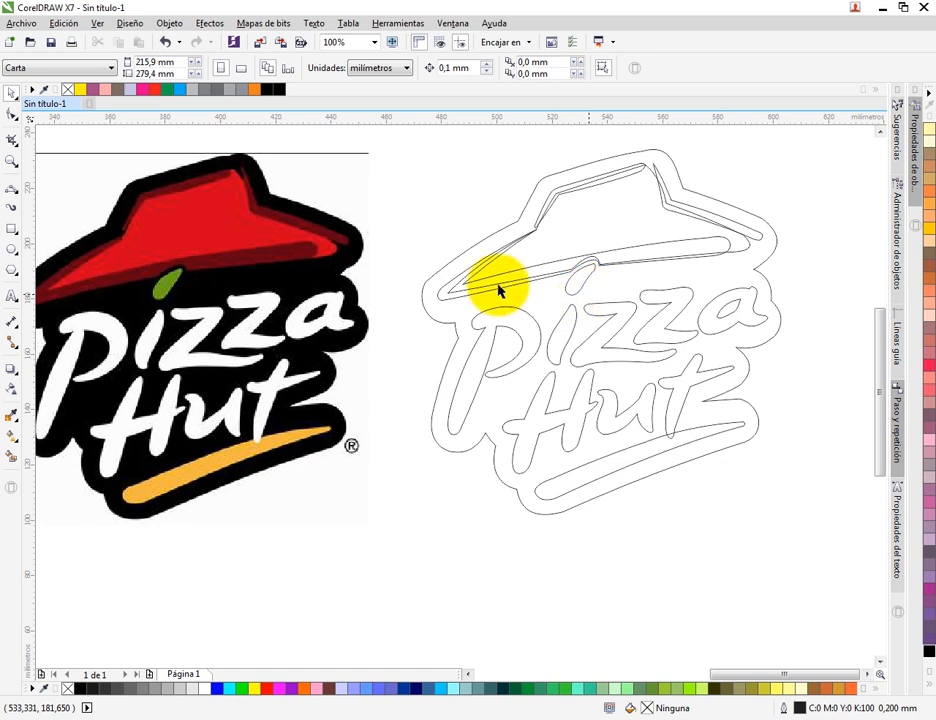
left_click_drag(336, 290, 428, 258)
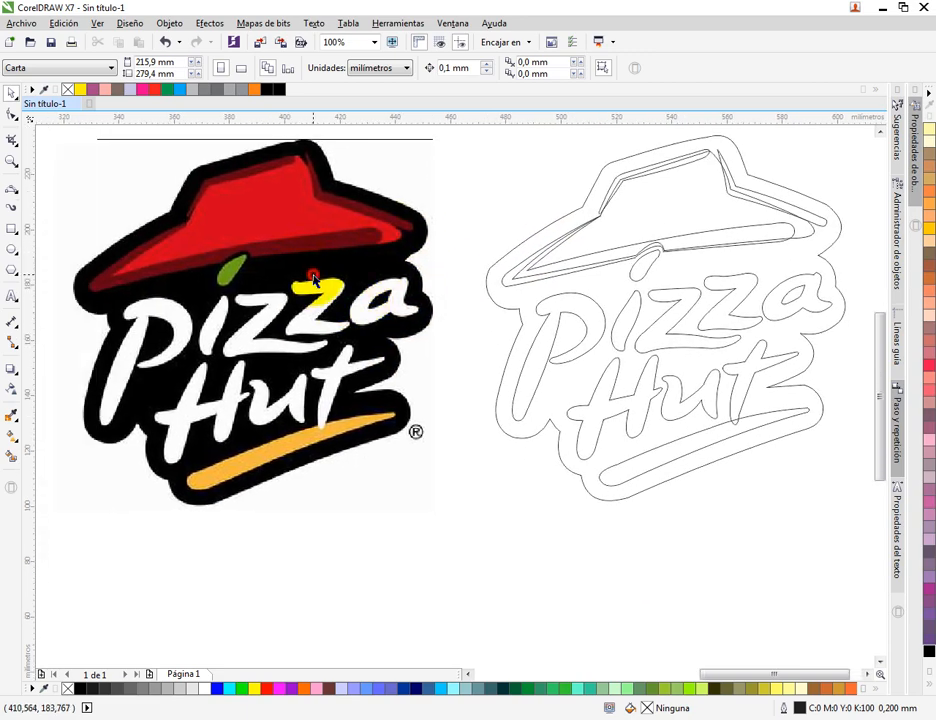
right_click(306, 259)
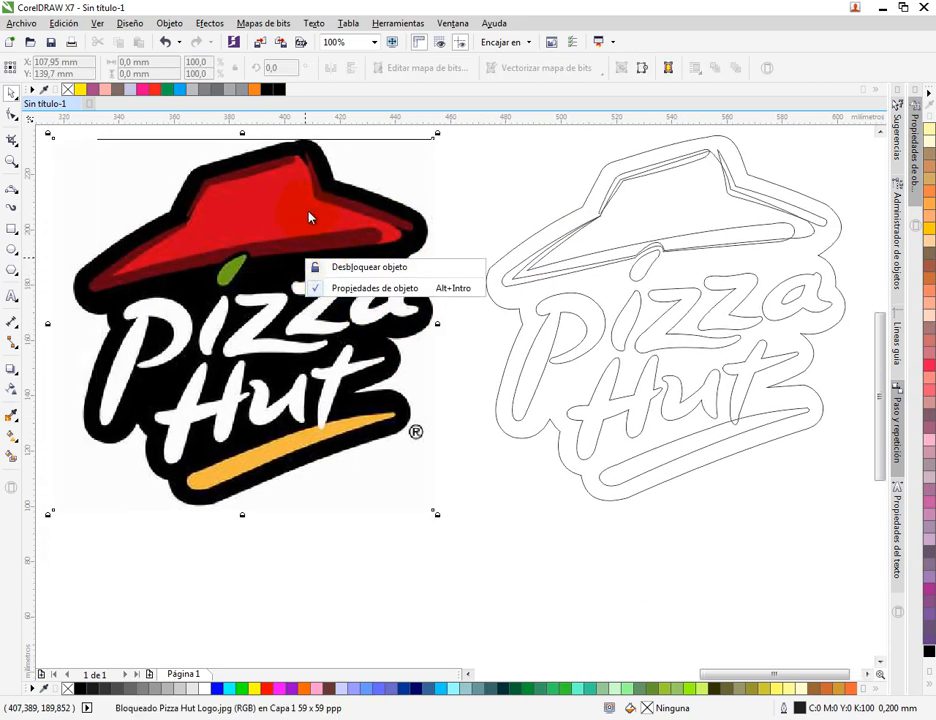
left_click(286, 212)
right_click(286, 212)
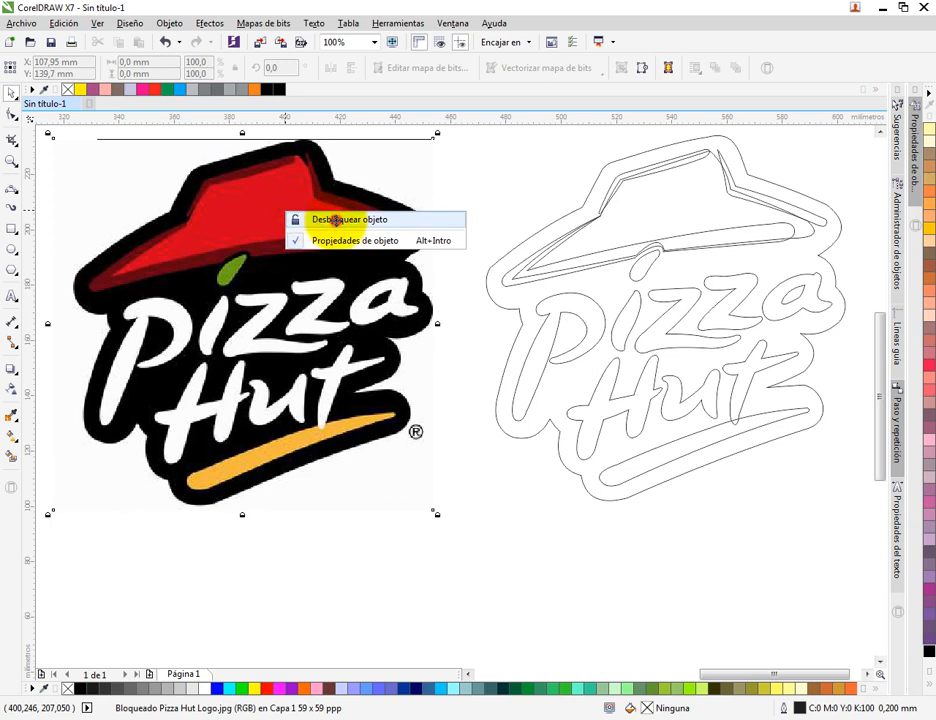
left_click(336, 220)
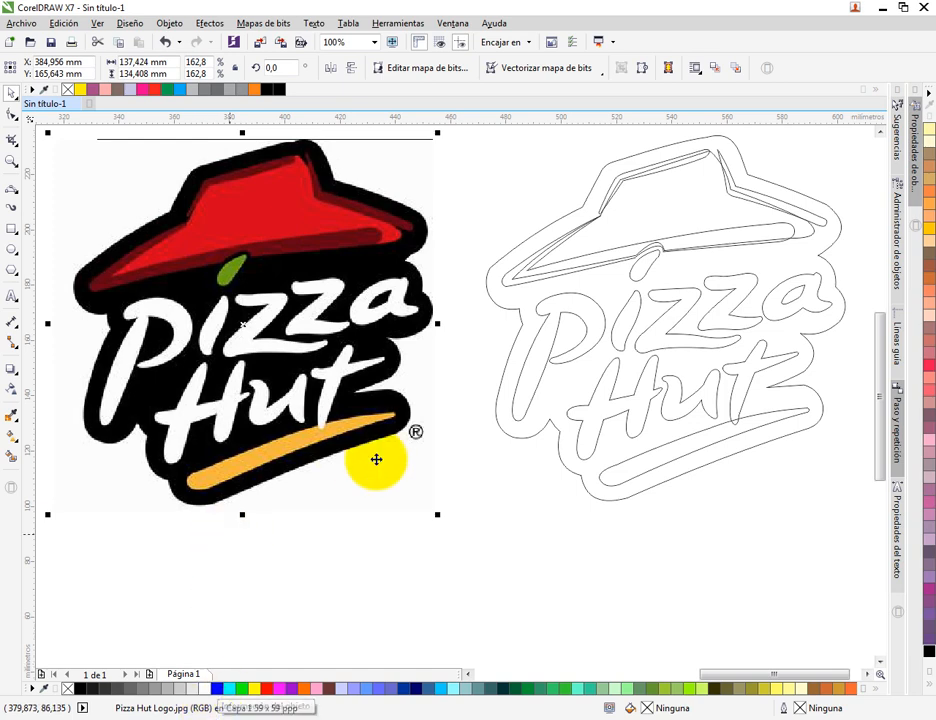
Move the unlocked logo bitmap so its centre sits at about X 384 mm, Y 171 mm, beside the outlines
scroll(385, 465, "down", 2)
left_click(468, 507)
left_click(321, 349)
mouse_move(173, 236)
left_mouse_down()
mouse_move(382, 508)
mouse_move(426, 539)
left_mouse_up()
left_click(368, 429)
left_click_drag(352, 399, 337, 386)
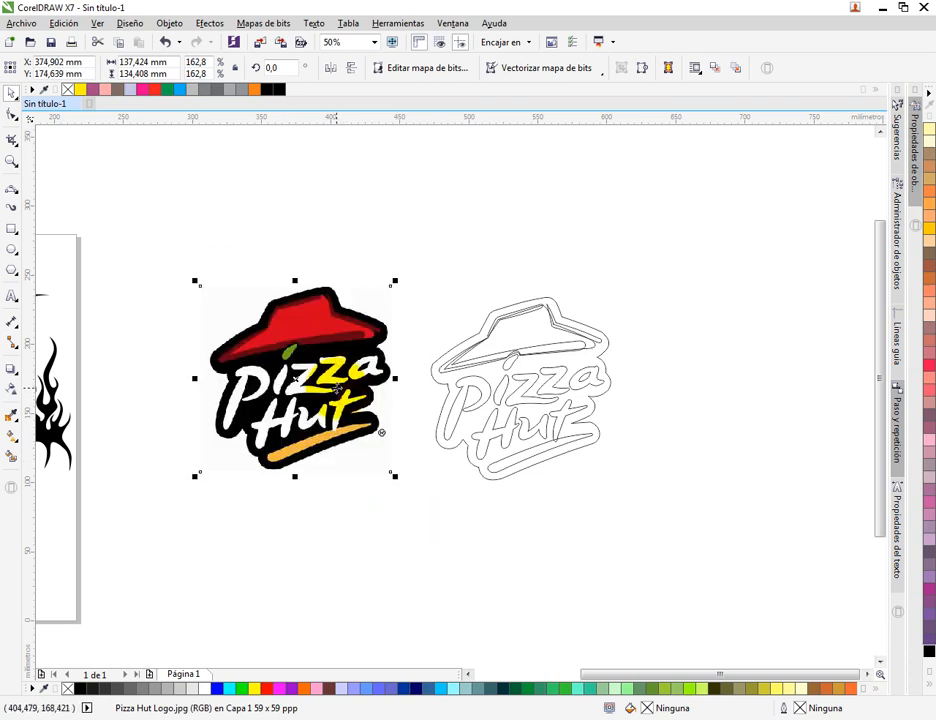
Convert the original logo bitmap to the Color CMYK (32 bits) mode
scroll(330, 368, "up", 2)
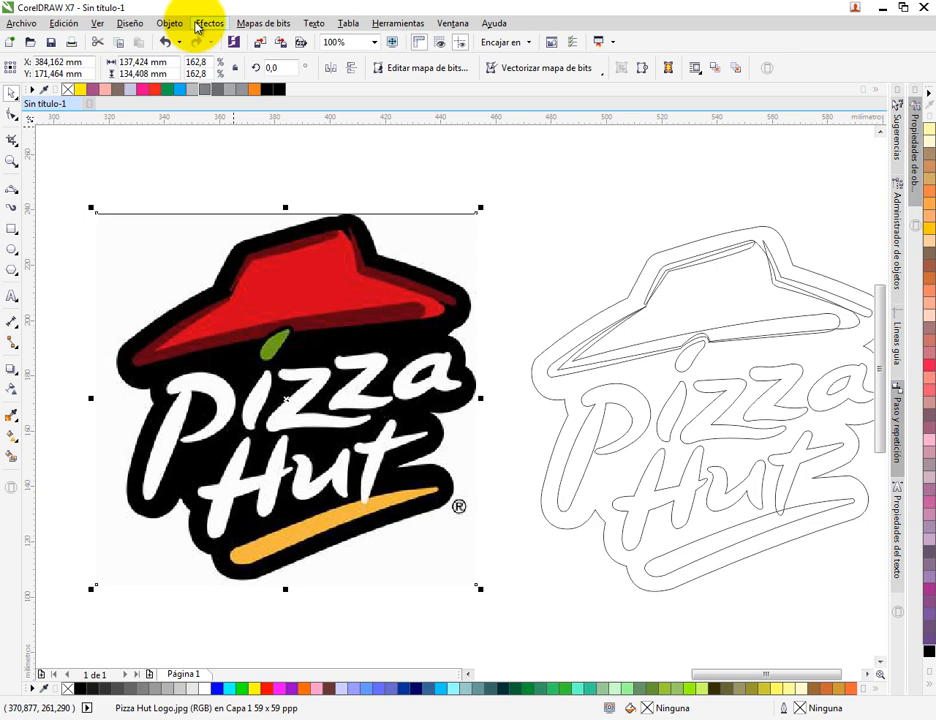
left_click(245, 25)
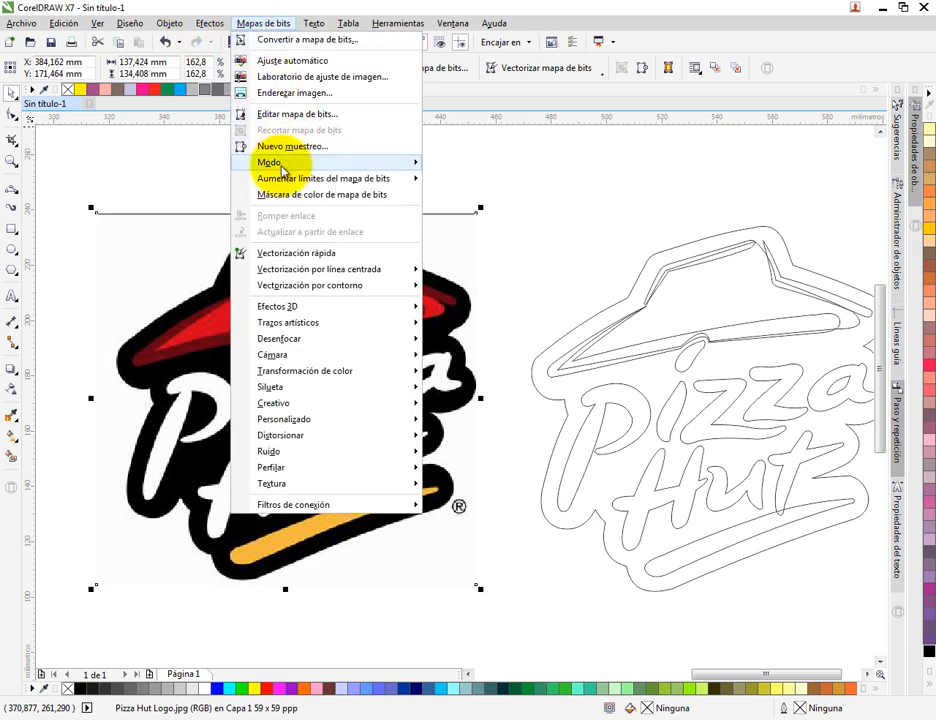
mouse_move(282, 170)
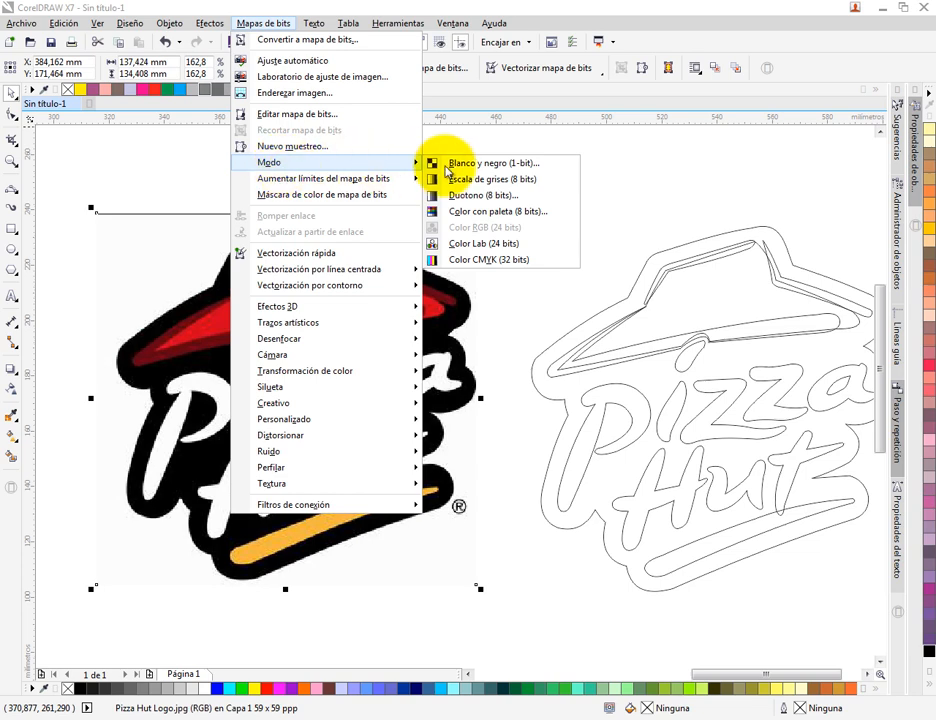
left_click(497, 262)
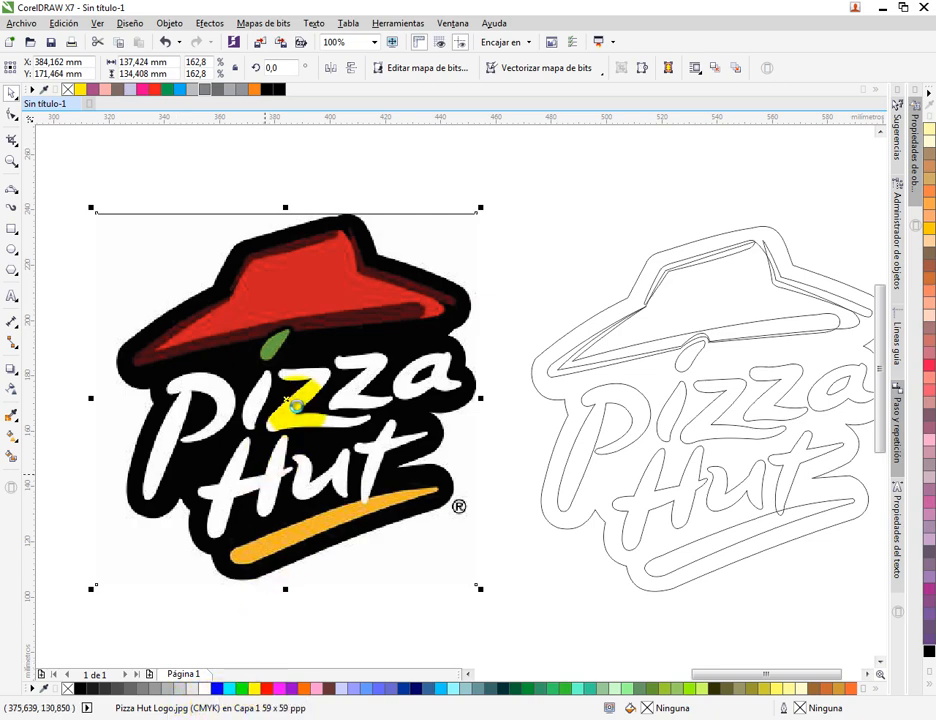
scroll(292, 402, "down", 2)
scroll(371, 337, "up", 2)
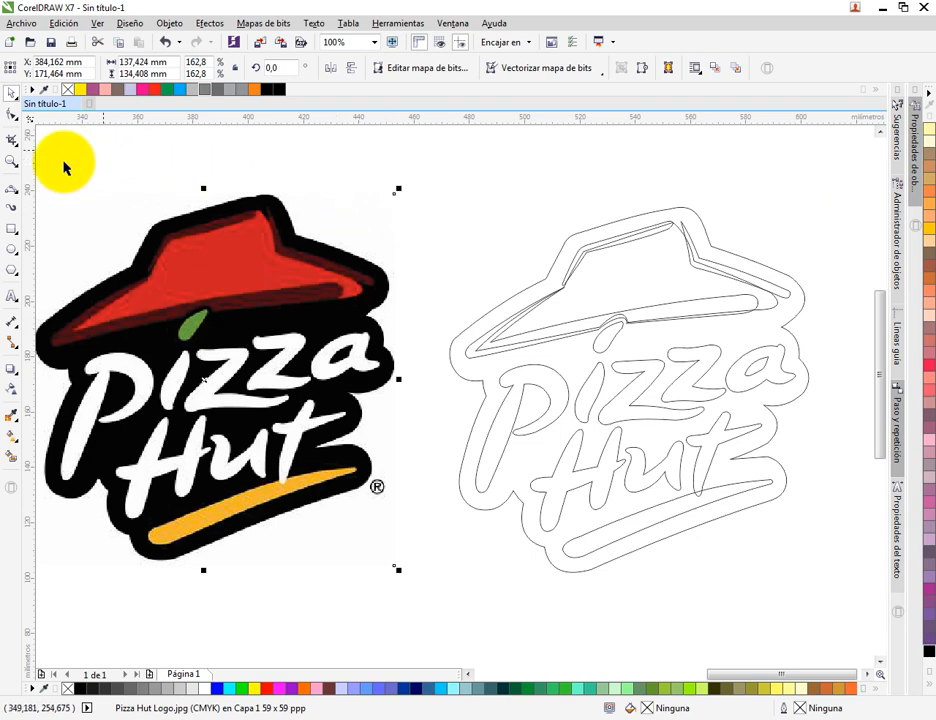
Sample the black of the original logo with the Color Eyedropper and fill the traced outer contour with it
left_click_drag(103, 174, 124, 173)
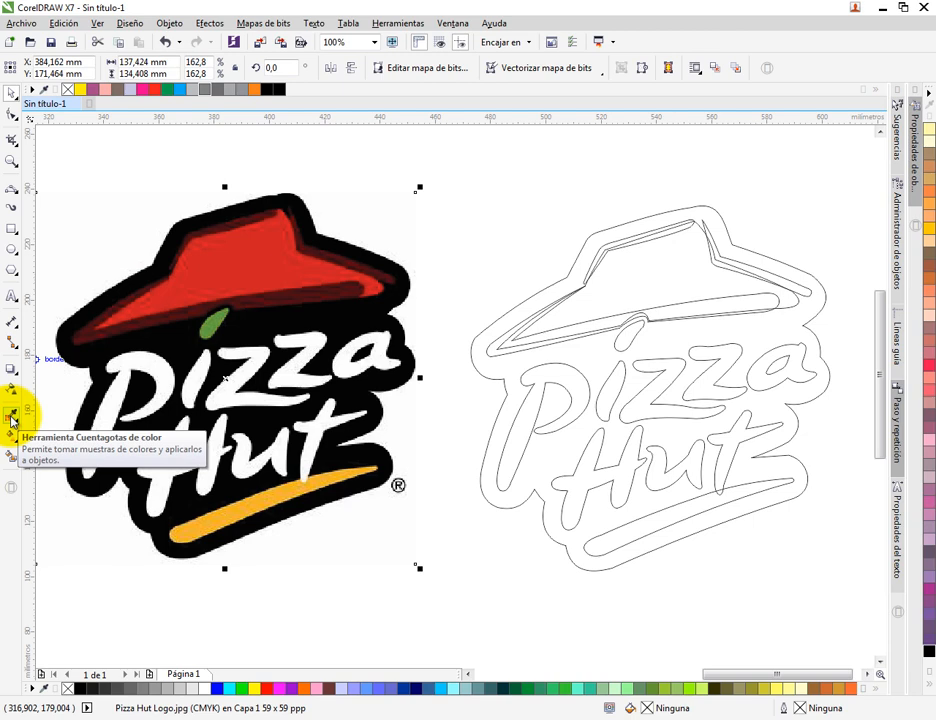
left_click(12, 418)
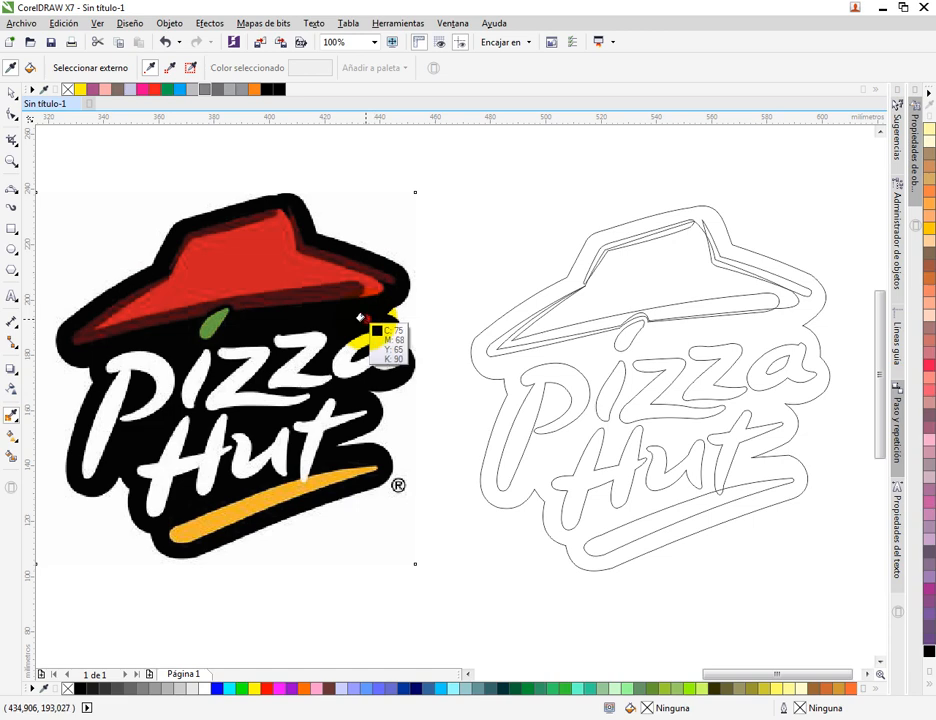
left_click(360, 319)
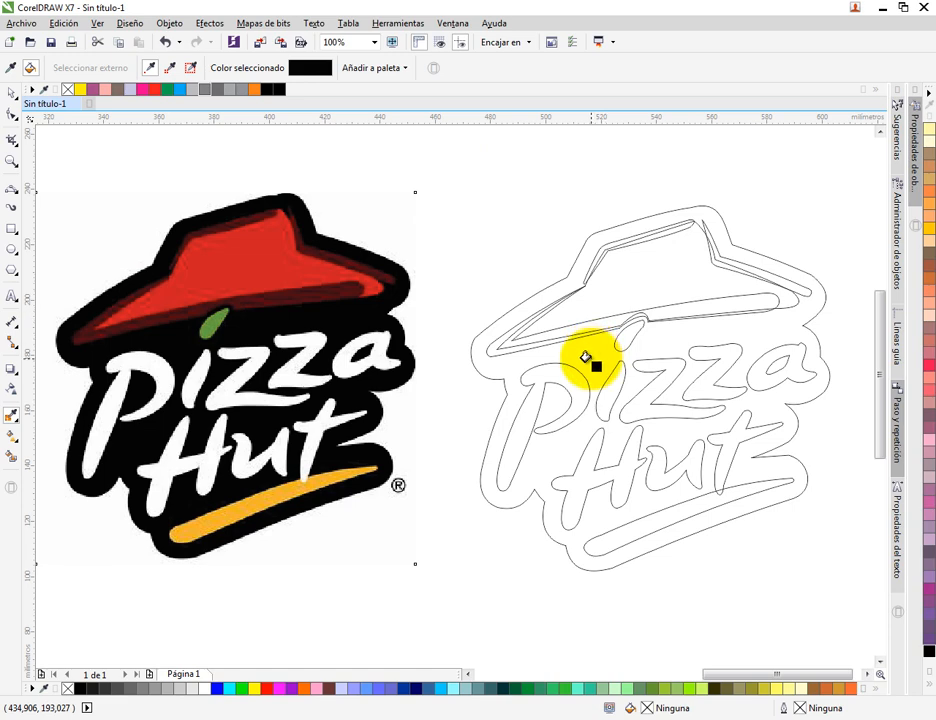
left_click(586, 357)
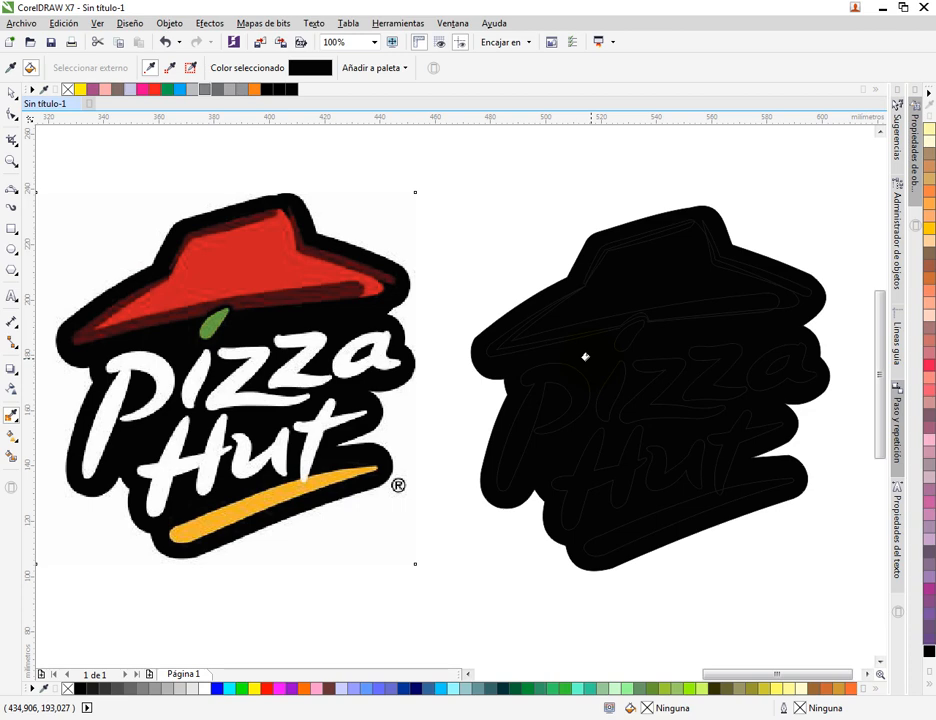
left_click_drag(617, 321, 552, 297)
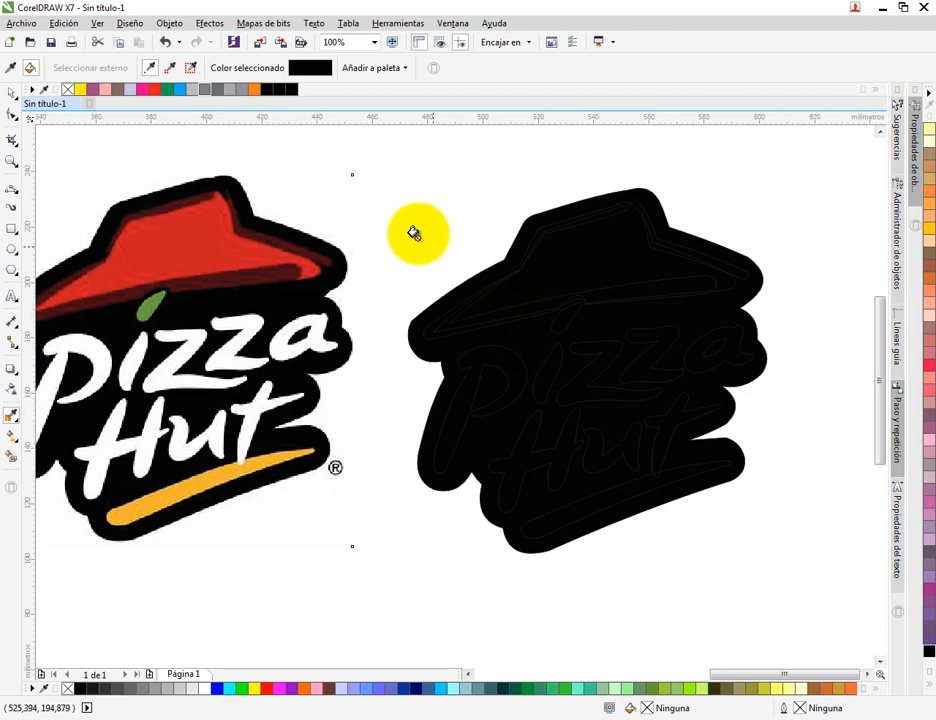
left_click_drag(413, 233, 455, 219)
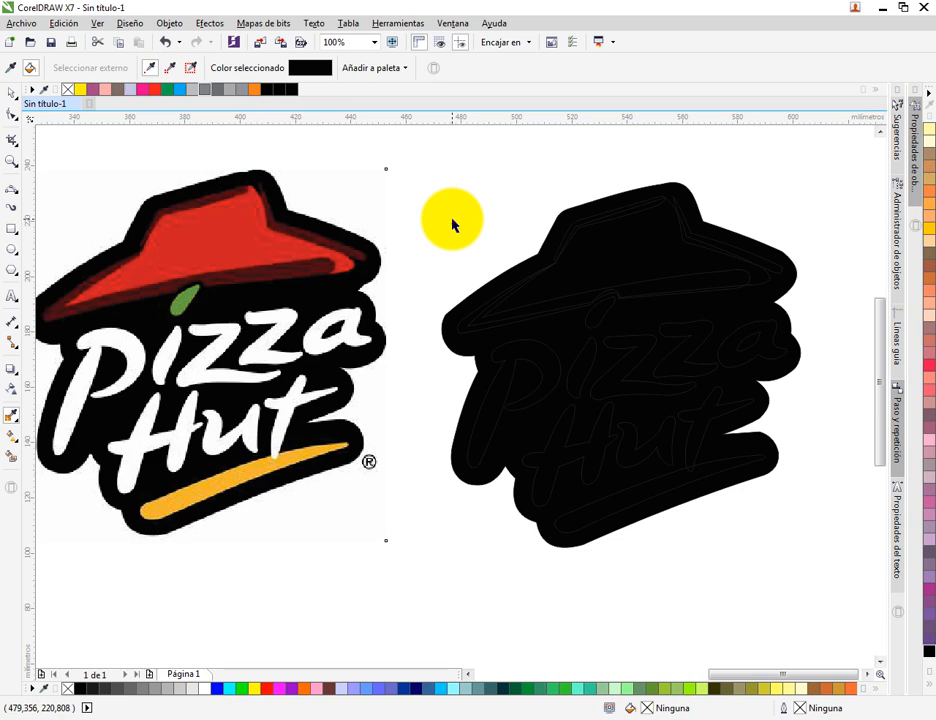
Sample the bright red of the original roof and apply it to the traced main roof shape
key("space")
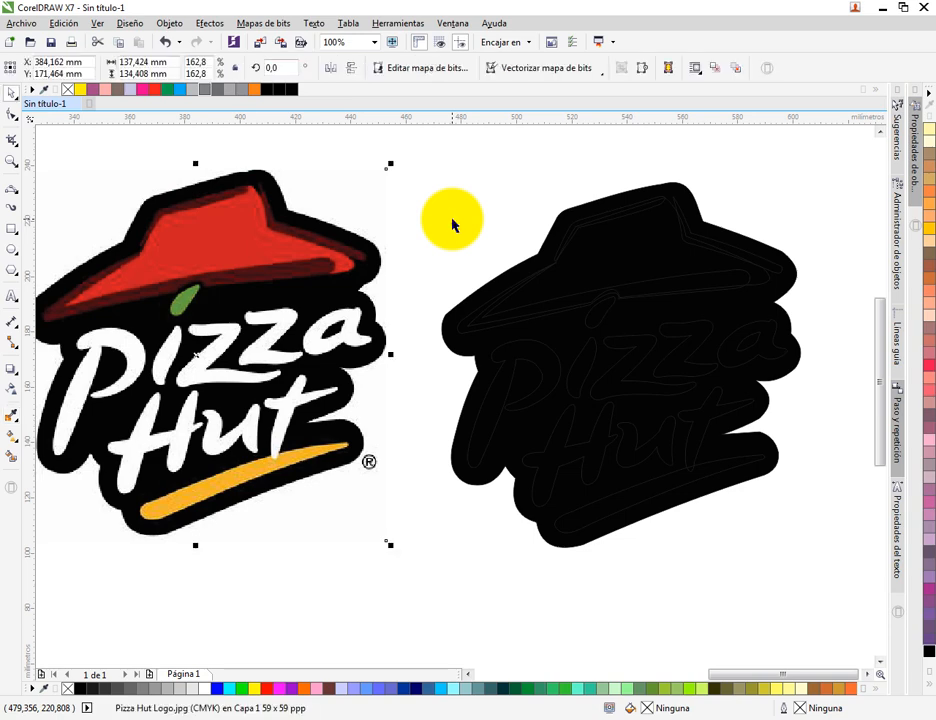
key("space")
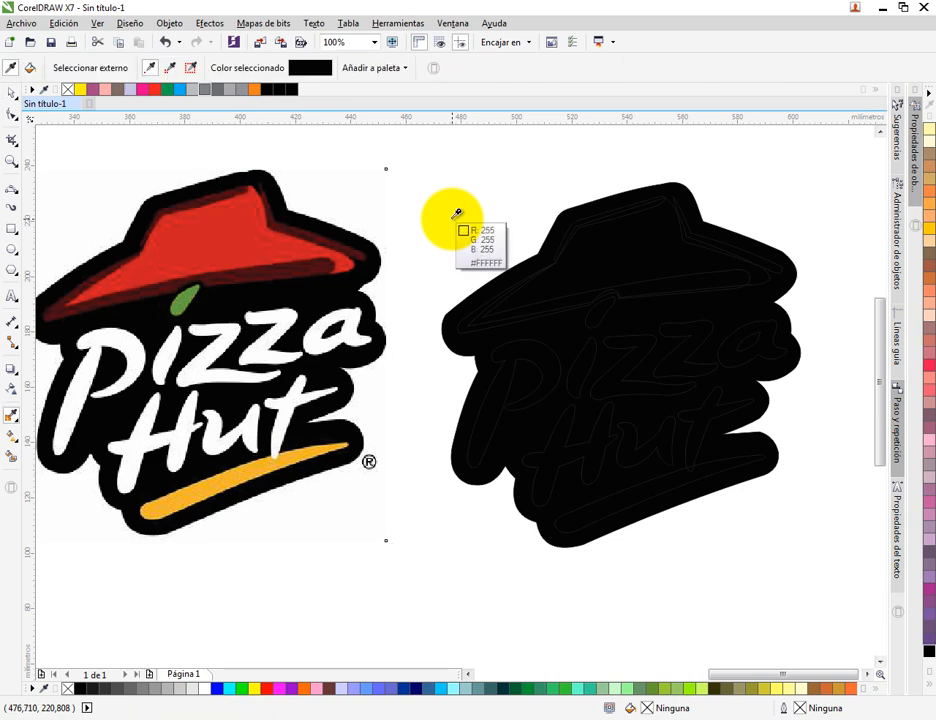
left_click(238, 231)
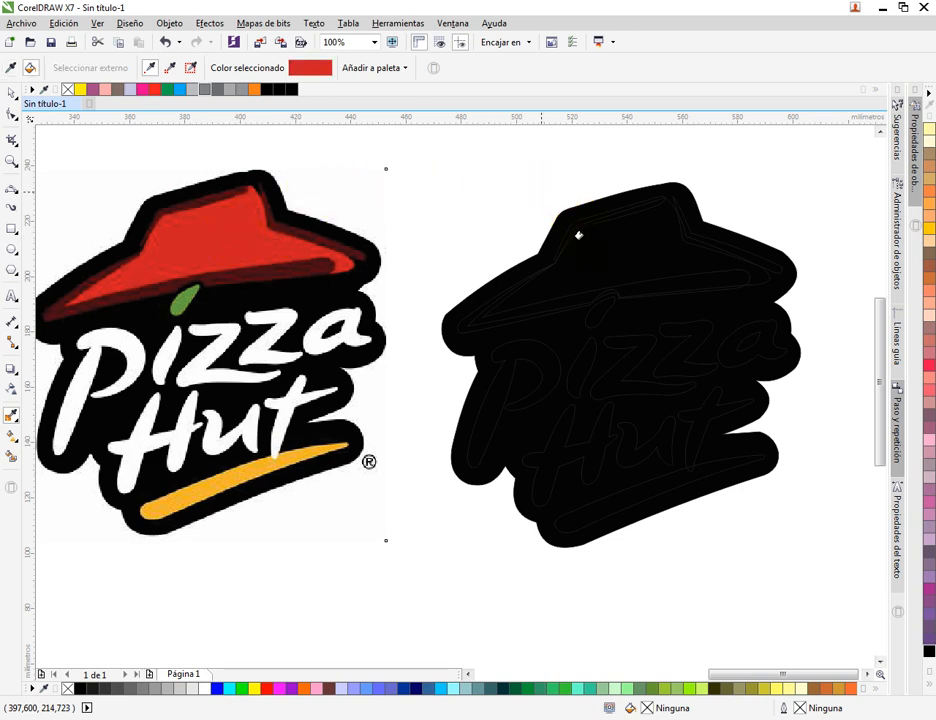
left_click(594, 255)
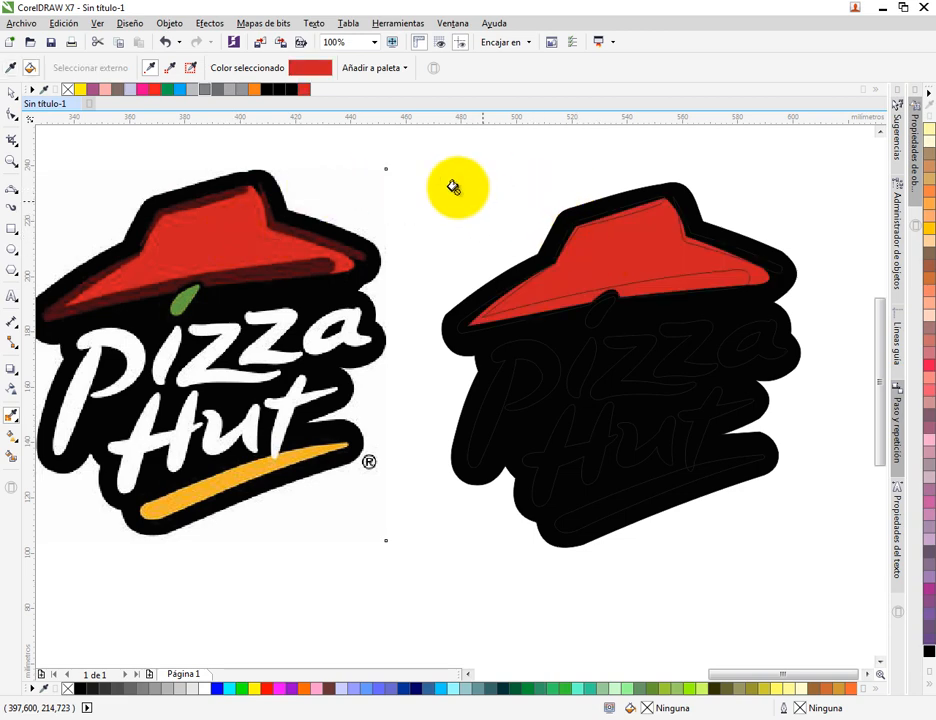
Sample the dark maroon roof shading in the original and fill the traced lower band and upper edge strips of the roof with it
key("space")
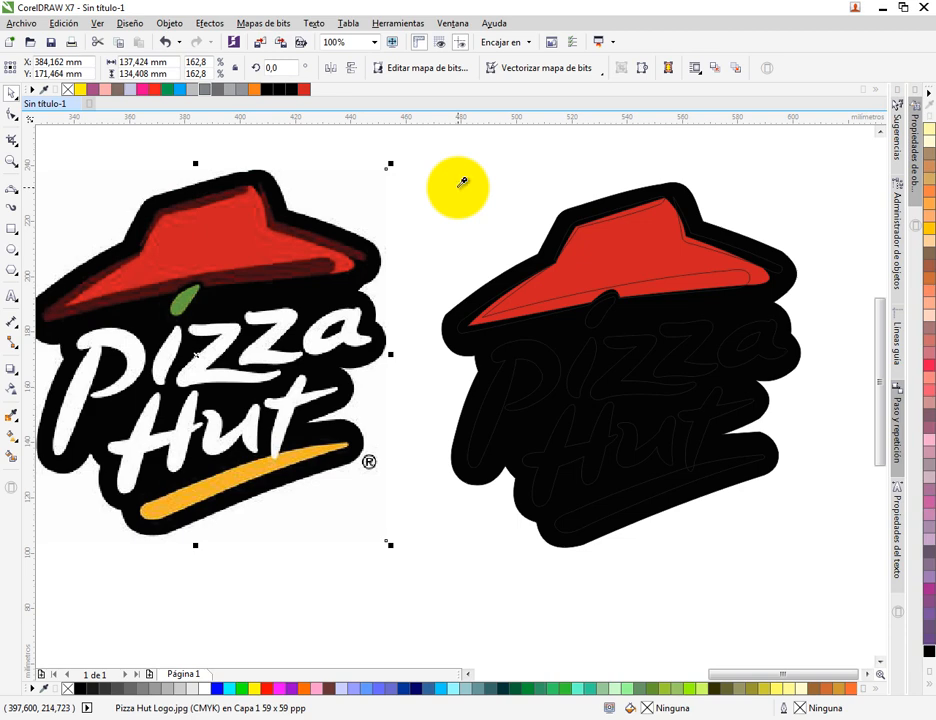
key("space")
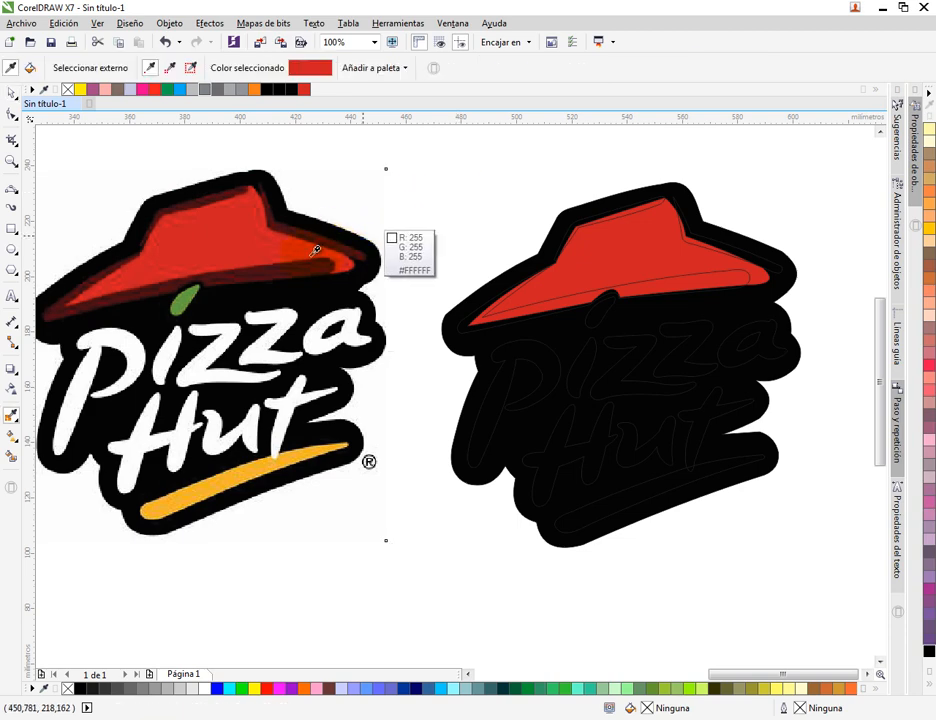
left_click(256, 271)
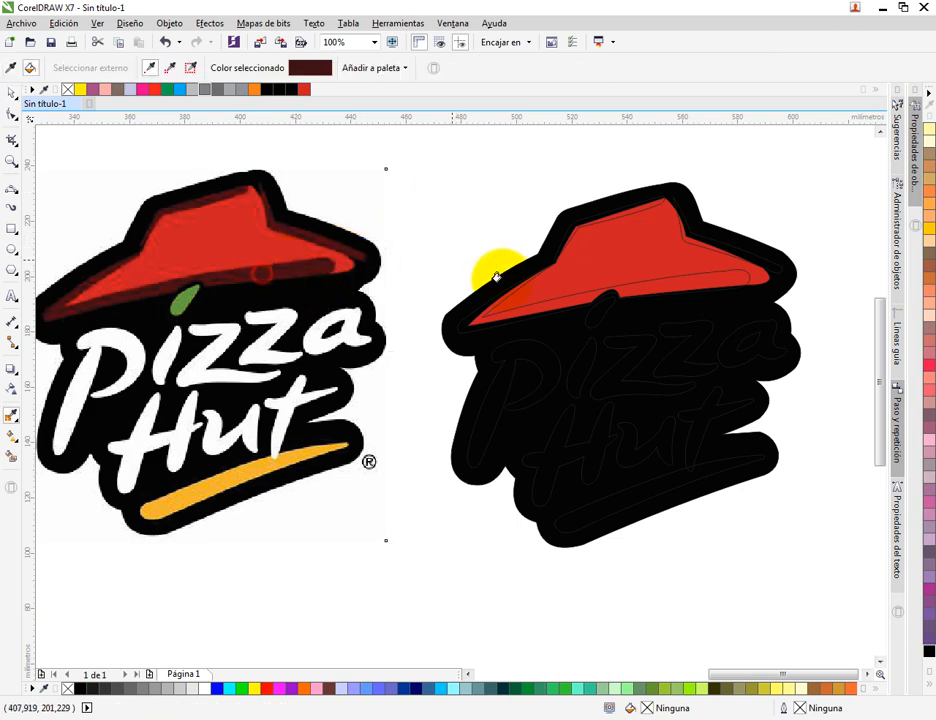
left_click(537, 305)
scroll(736, 251, "up", 2)
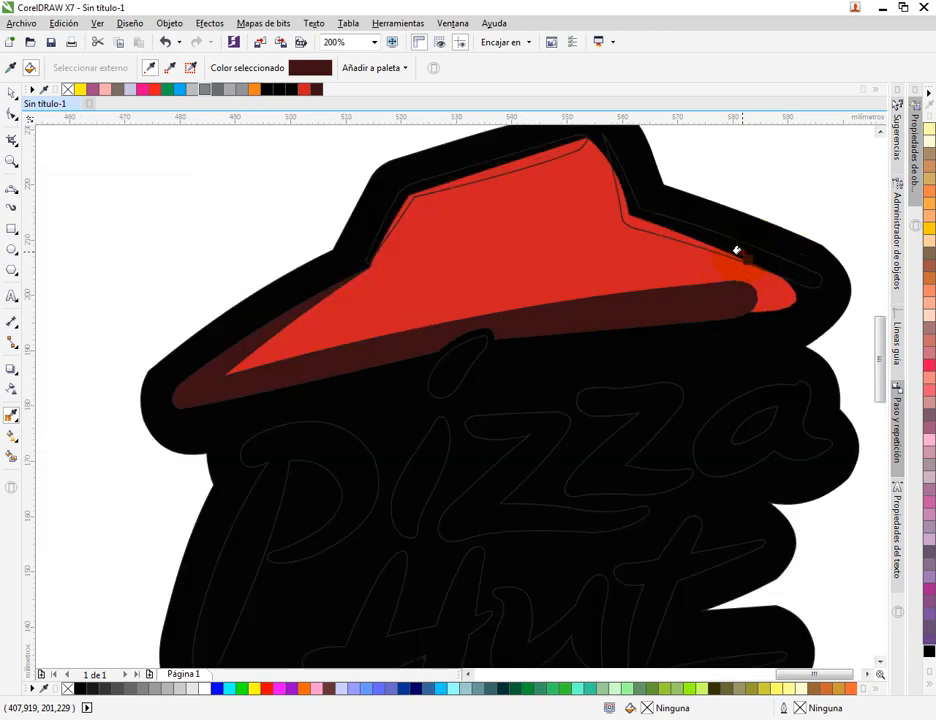
scroll(430, 183, "up", 2)
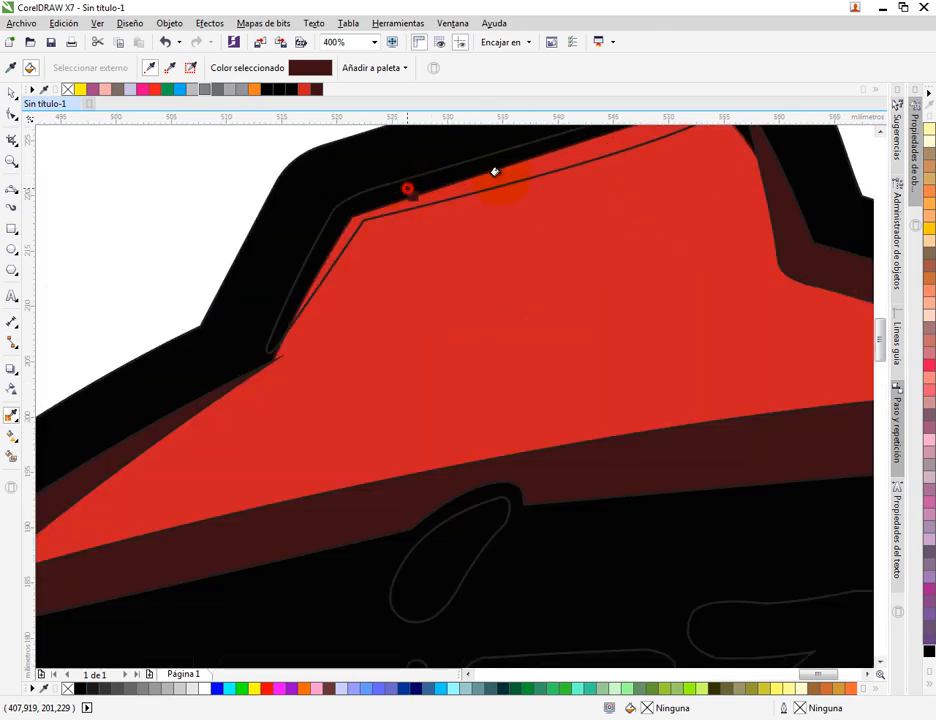
left_click(407, 189)
scroll(551, 234, "down", 2)
left_click_drag(508, 213, 586, 215)
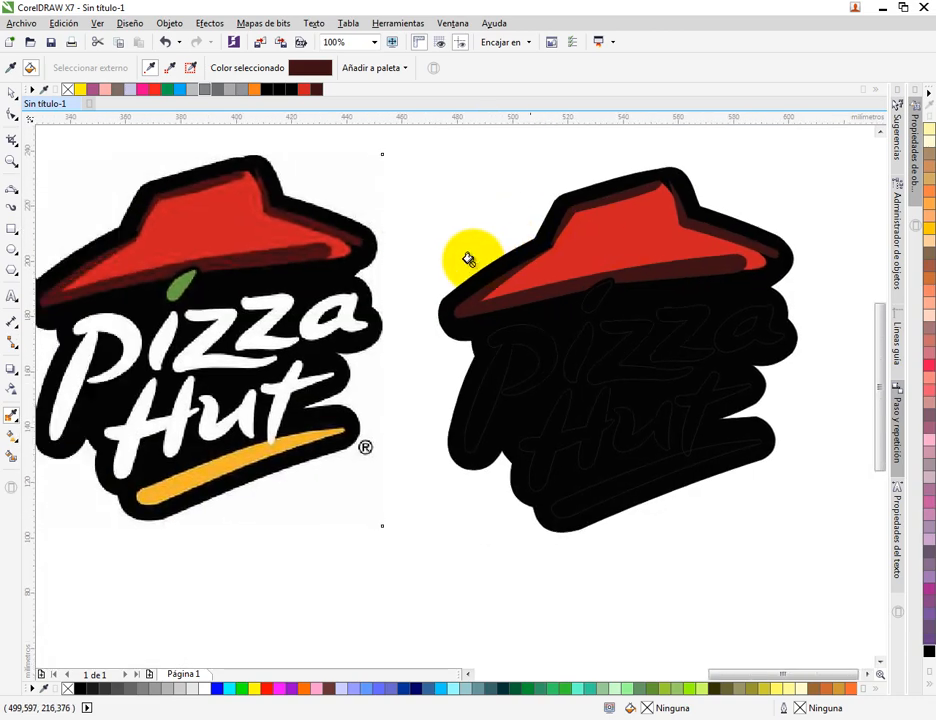
Sample the green of the original's i dot and fill the traced leaf-shaped dot with it
left_click(437, 206)
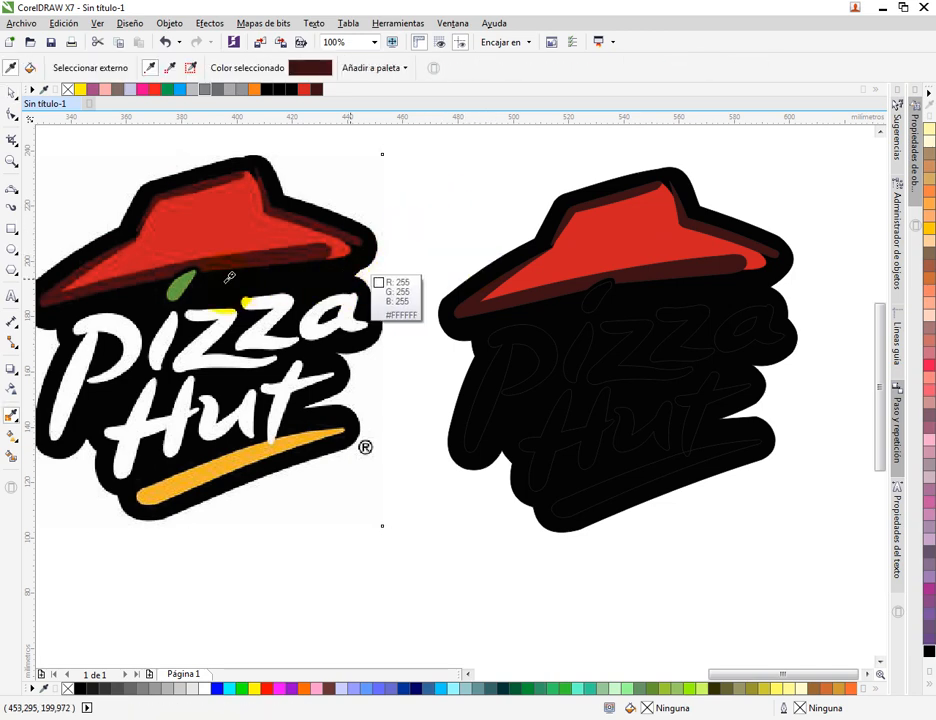
left_click(184, 284)
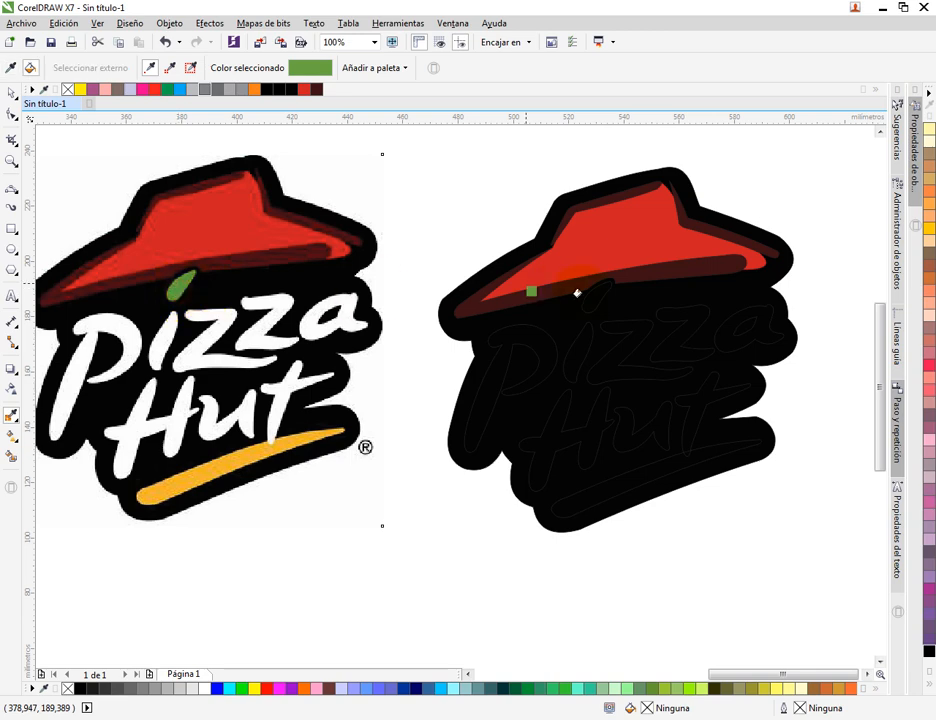
left_click(589, 296)
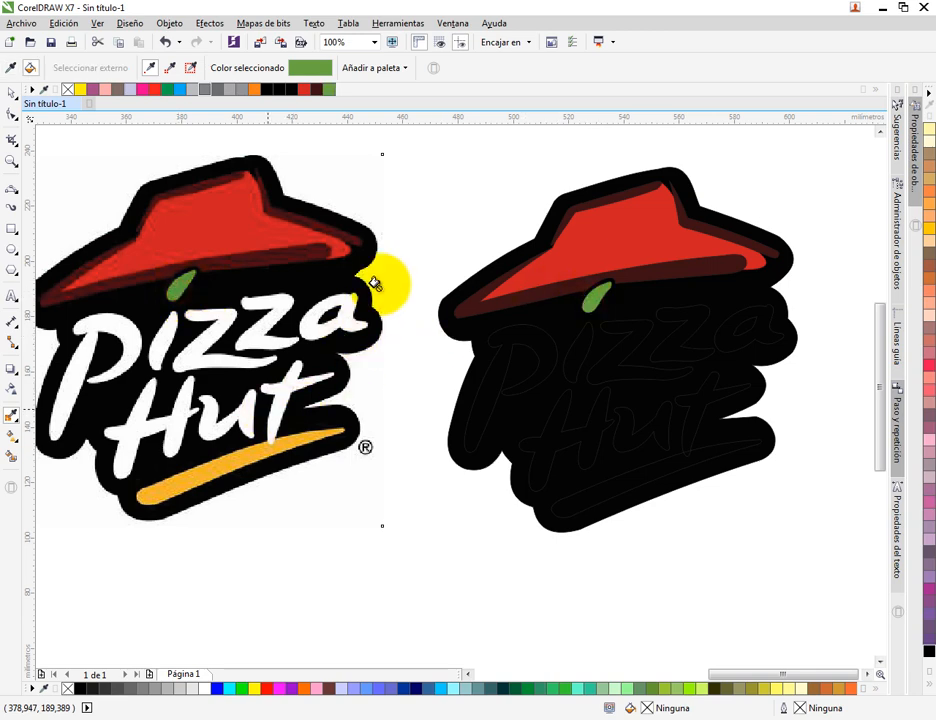
Sample the orange-yellow of the original swoosh and fill the traced swoosh under the lettering with it
key("space")
key("space")
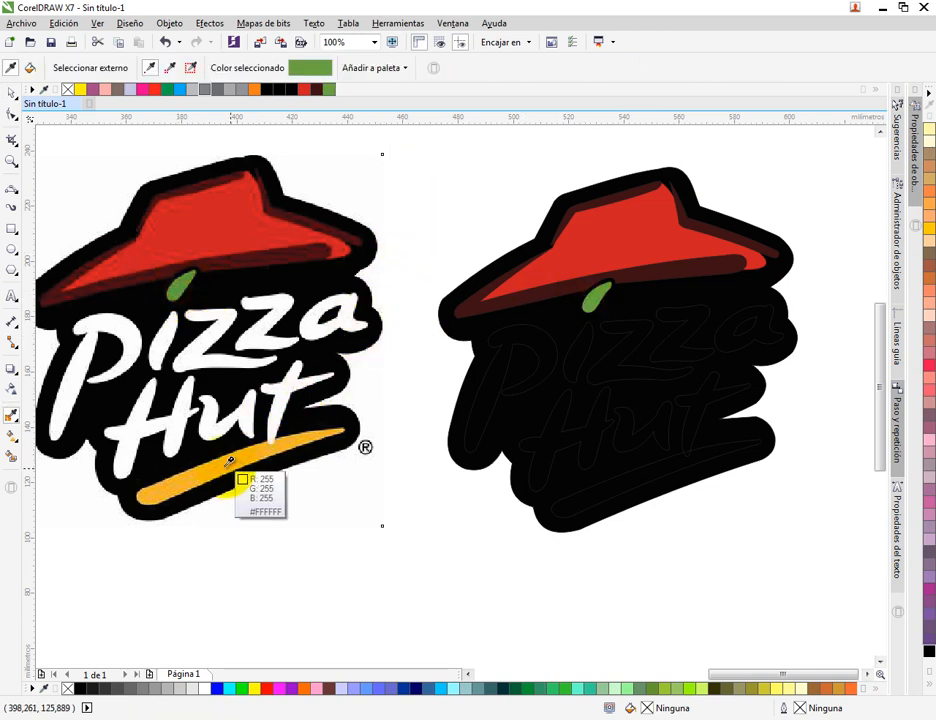
left_click(225, 467)
left_click(589, 497)
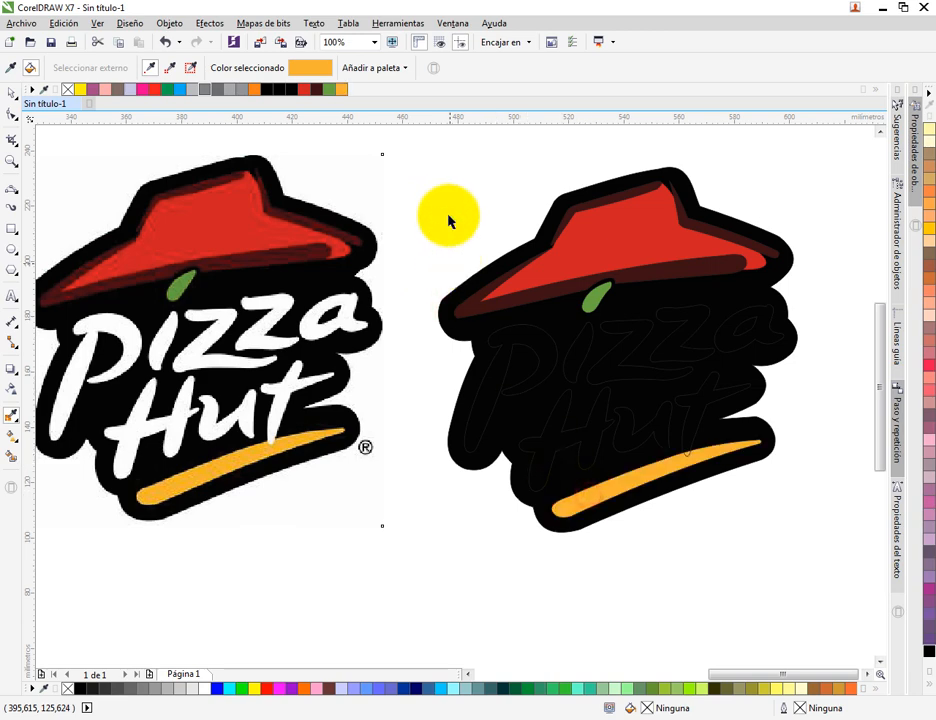
Sample the white of the original lettering and fill the traced letters of the word Pizza with it
key("shift")
left_click(140, 346)
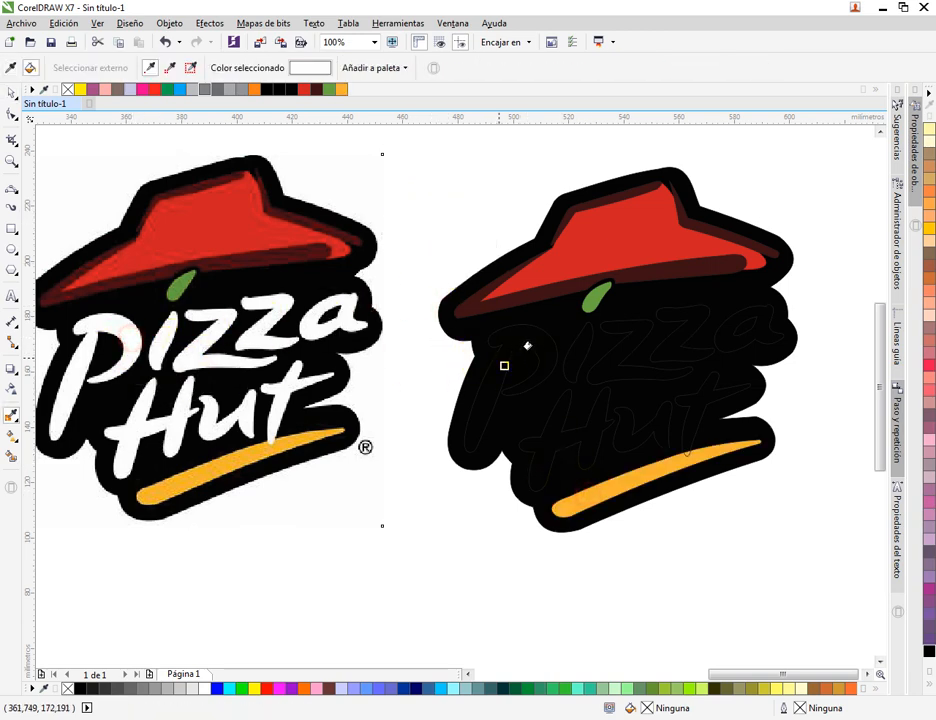
left_click(541, 340)
left_click(600, 355)
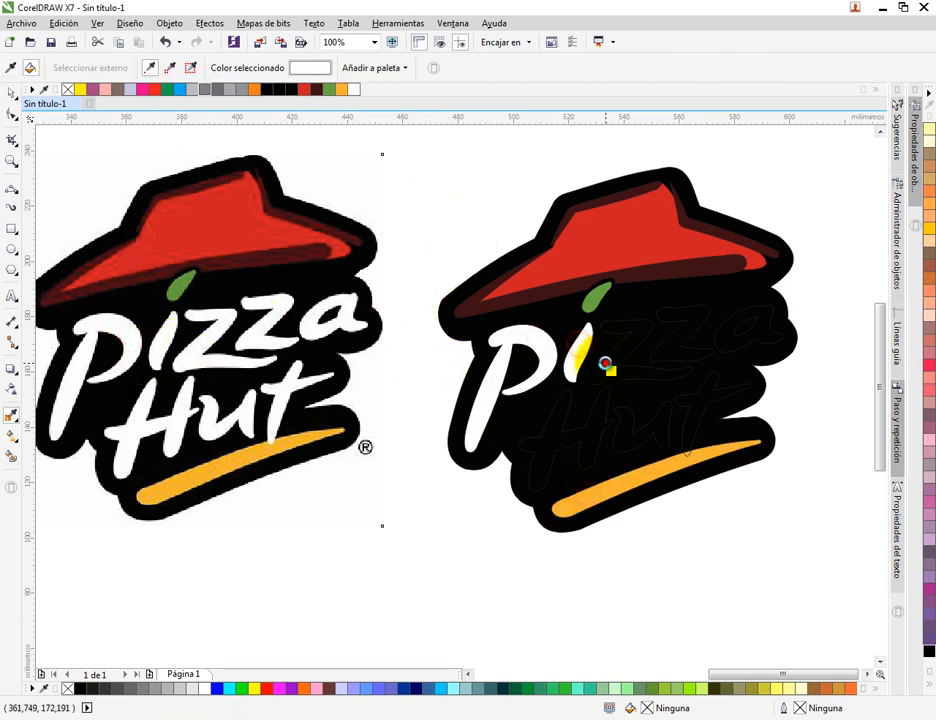
left_click(658, 348)
left_click(695, 325)
left_click(720, 342)
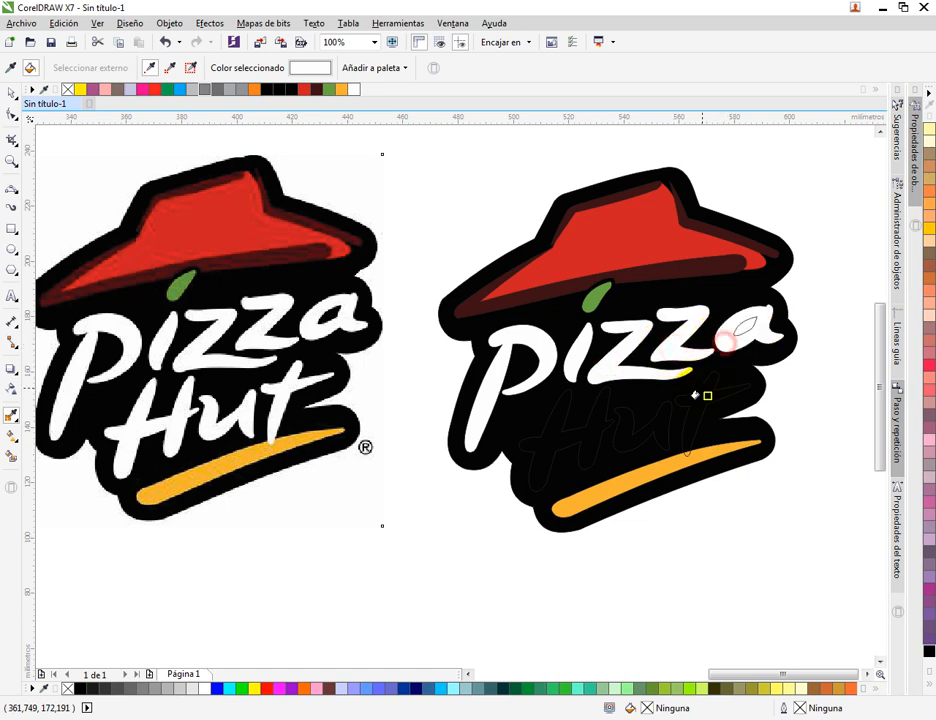
Fill the traced letters of the word Hut with the sampled white
left_click(700, 401)
left_click(658, 430)
left_click(593, 432)
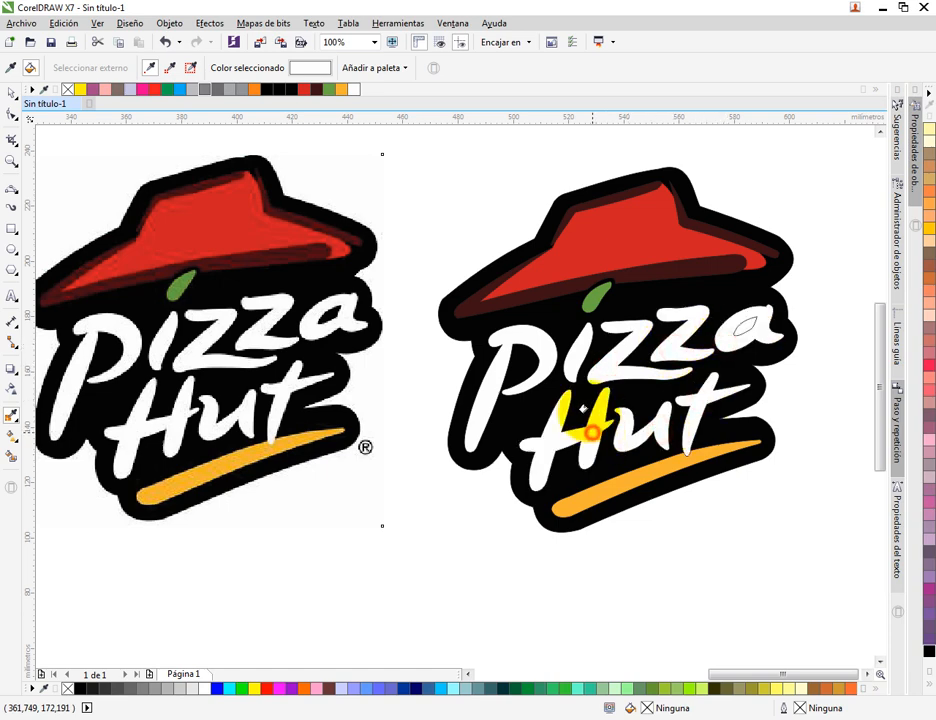
key("space")
Combine the small inner curve of the traced letter a with its outer shape to cut out the letter's hole
left_click_drag(771, 307, 670, 294)
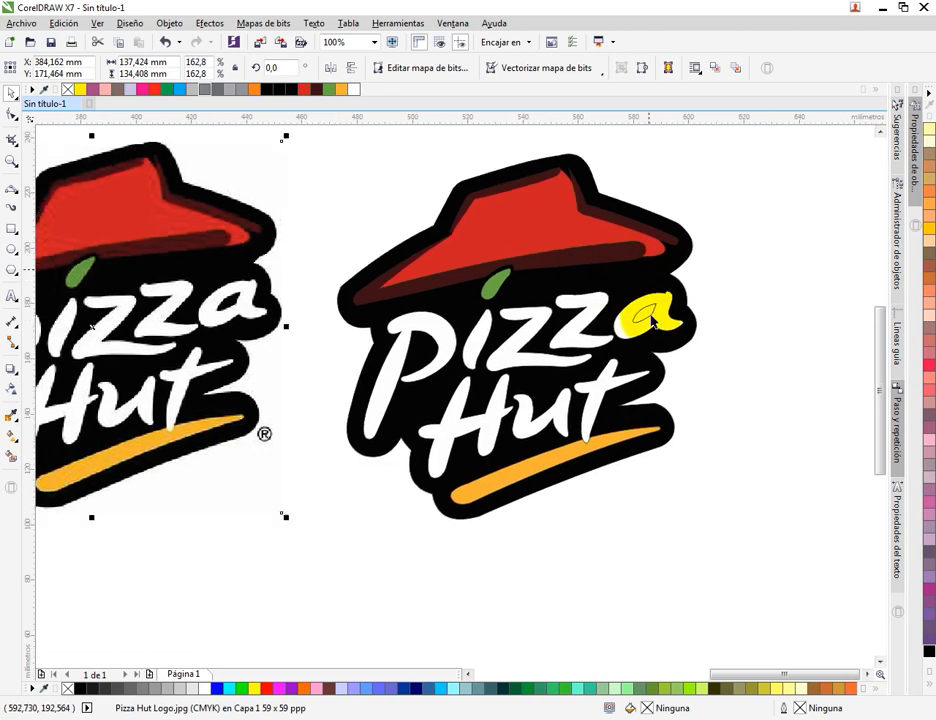
scroll(652, 318, "up", 2)
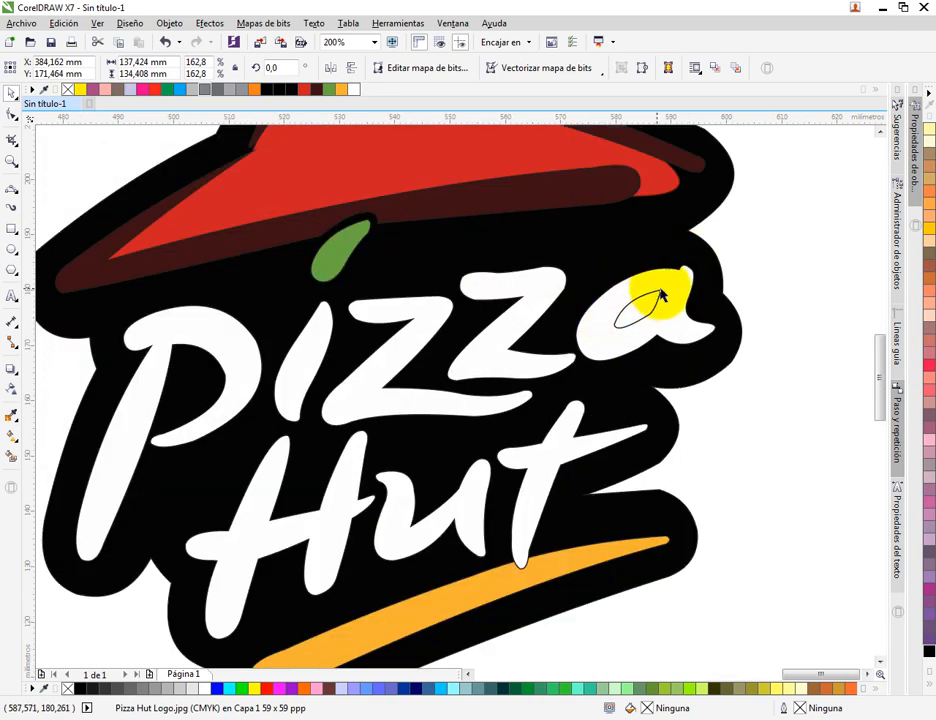
scroll(660, 293, "up", 2)
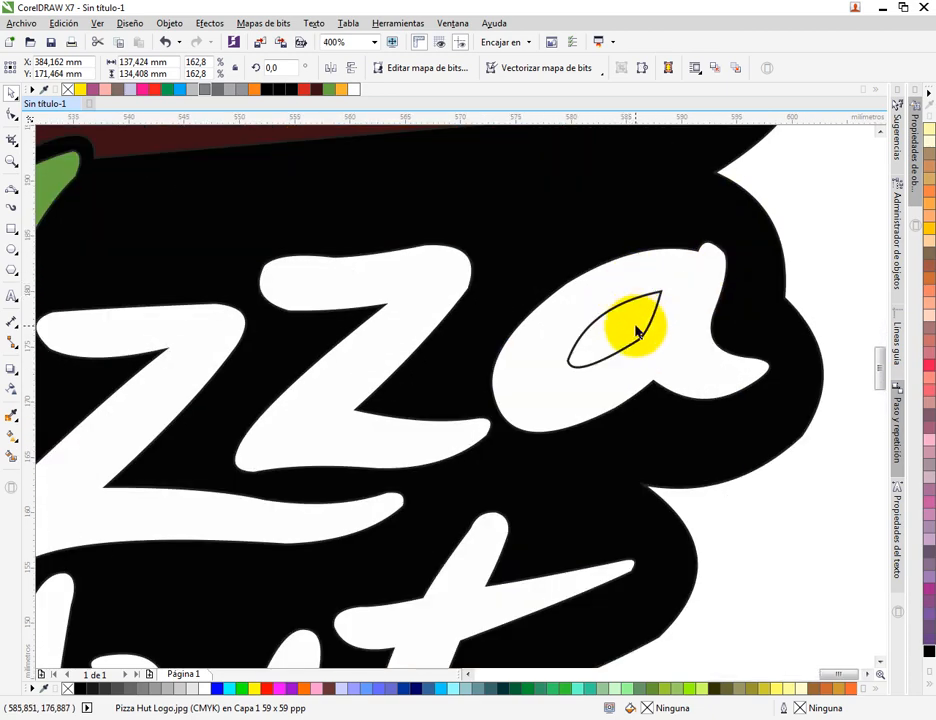
scroll(636, 332, "up", 2)
scroll(472, 334, "down", 2)
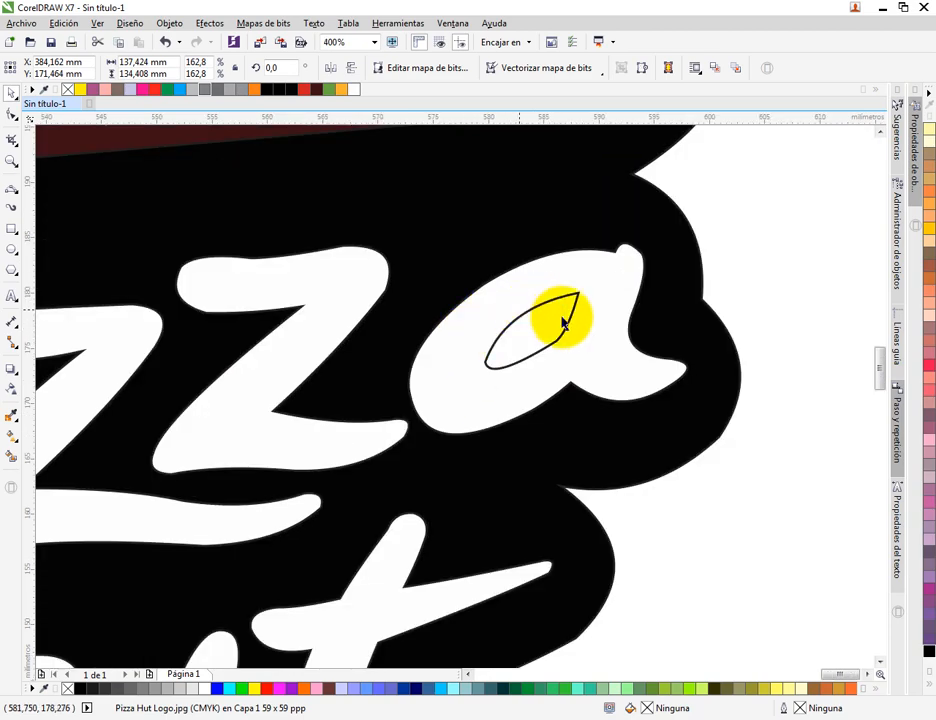
scroll(560, 320, "down", 2)
scroll(562, 306, "up", 2)
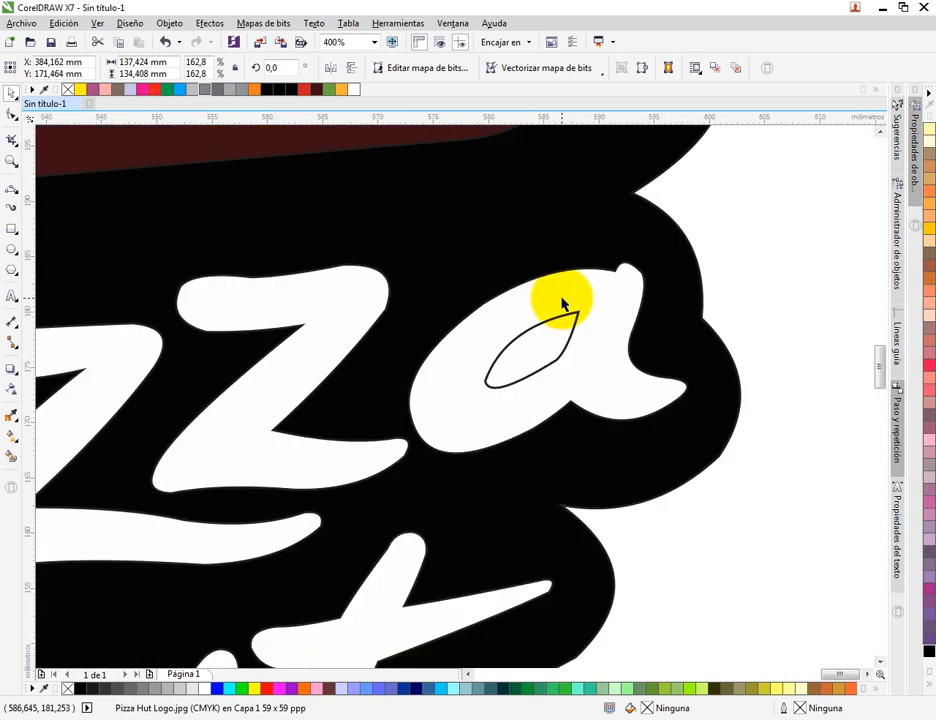
scroll(539, 328, "down", 1)
scroll(533, 333, "up", 1)
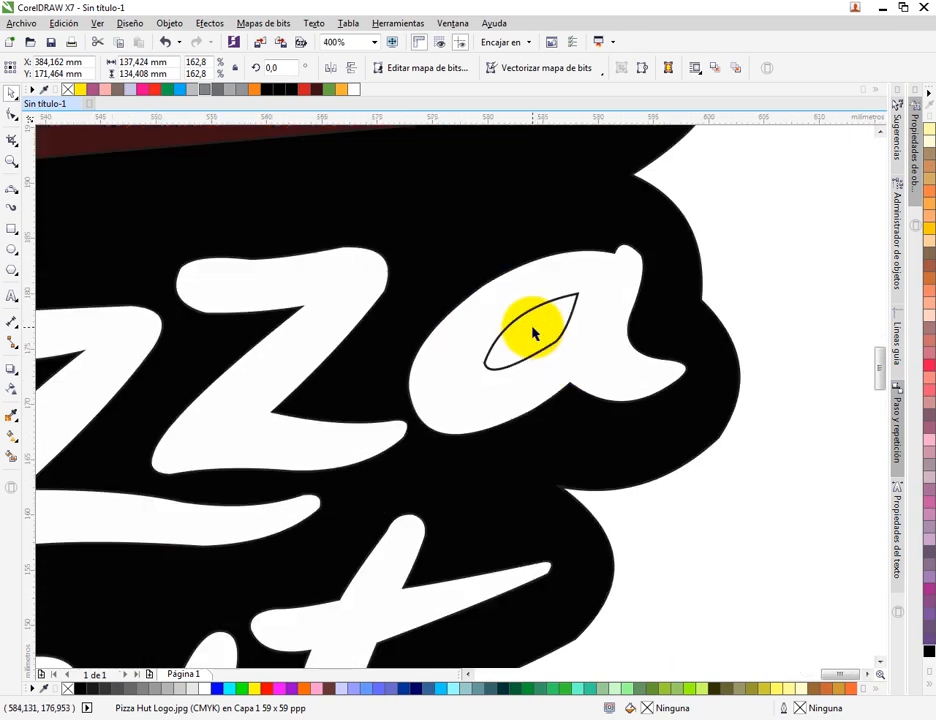
left_click(533, 333)
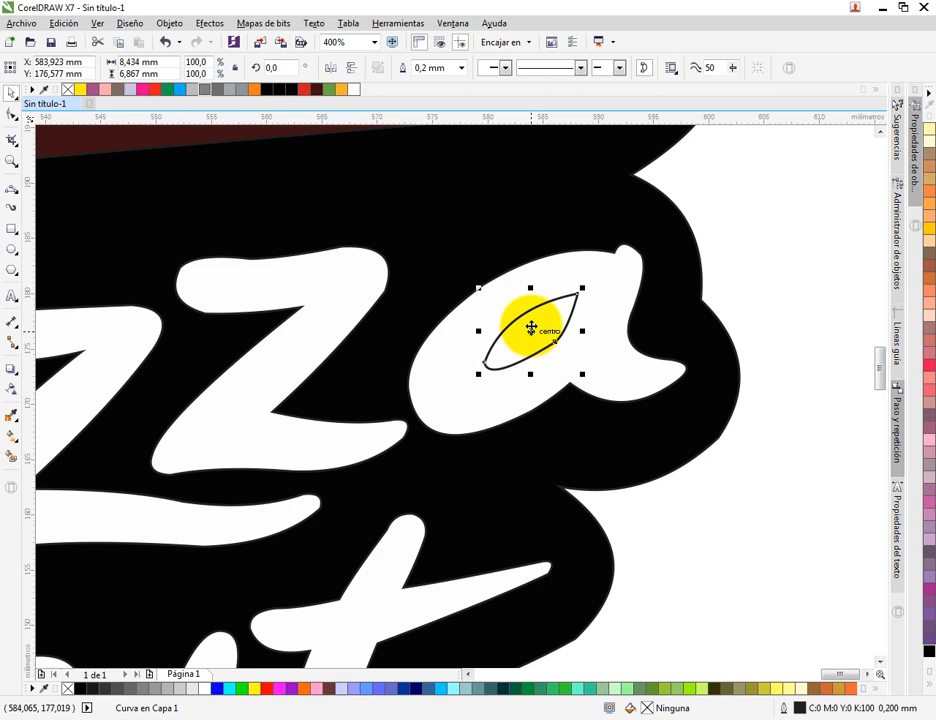
left_click(615, 275, "shift")
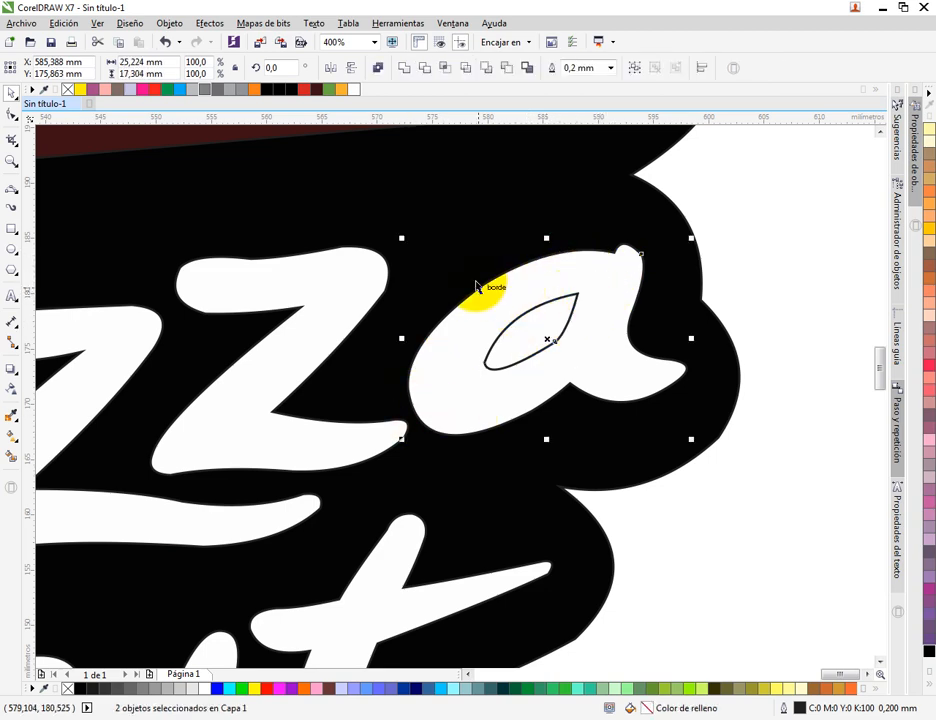
left_click(380, 68)
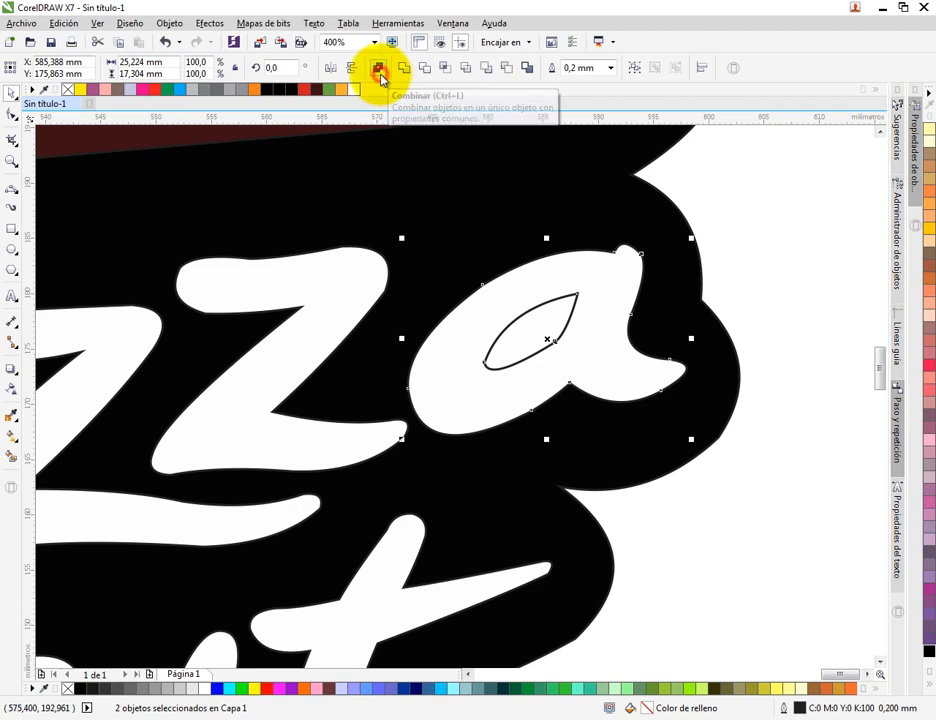
scroll(622, 290, "down", 2)
left_click(714, 252)
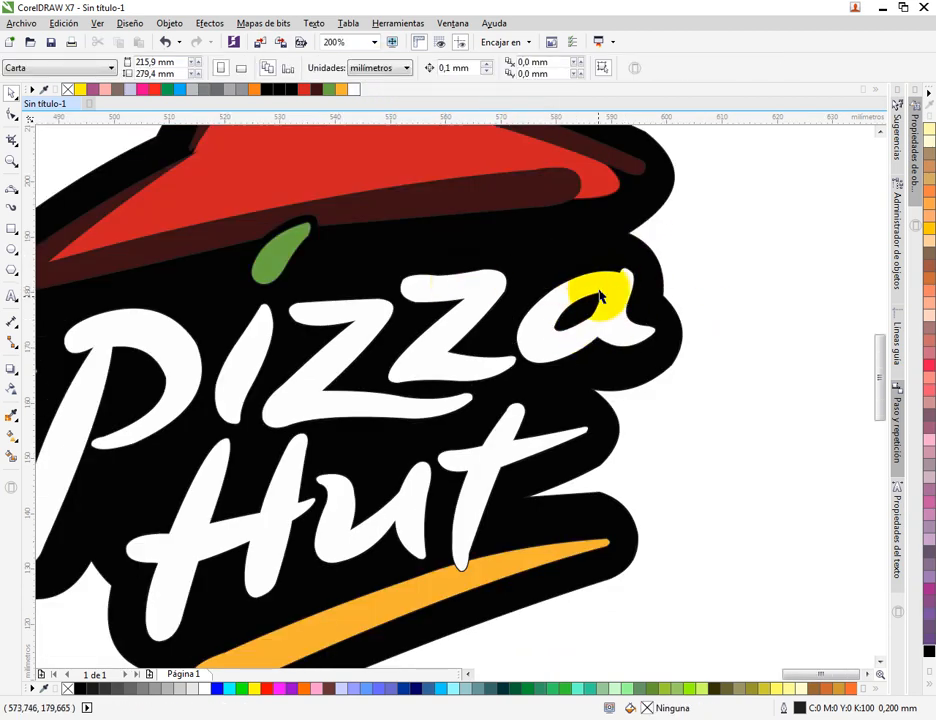
scroll(600, 295, "down", 2)
scroll(590, 270, "up", 1)
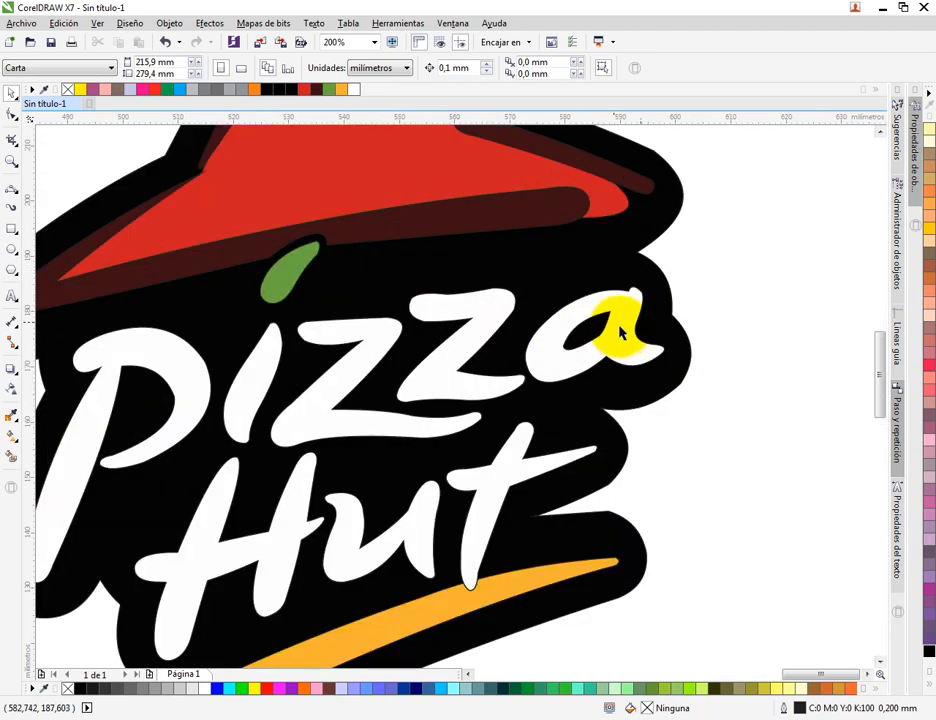
Try moving the combined letter a away from the logo, then restore its original position
left_click_drag(619, 327, 775, 237)
left_click_drag(775, 237, 595, 334)
scroll(572, 347, "down", 1)
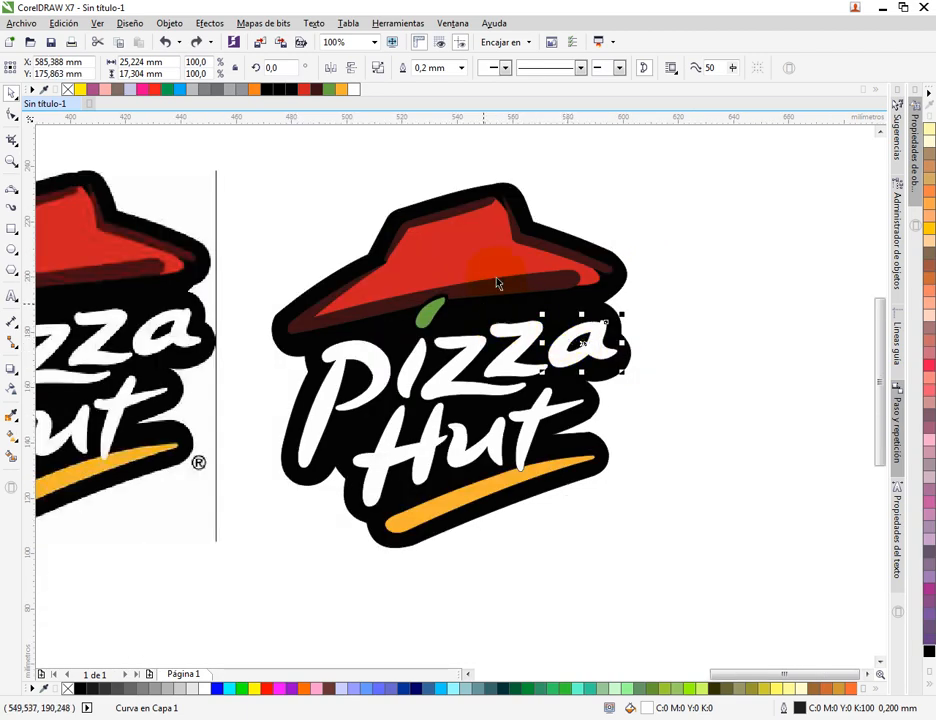
Remove the outline from all objects of the traced logo
scroll(577, 274, "up", 5)
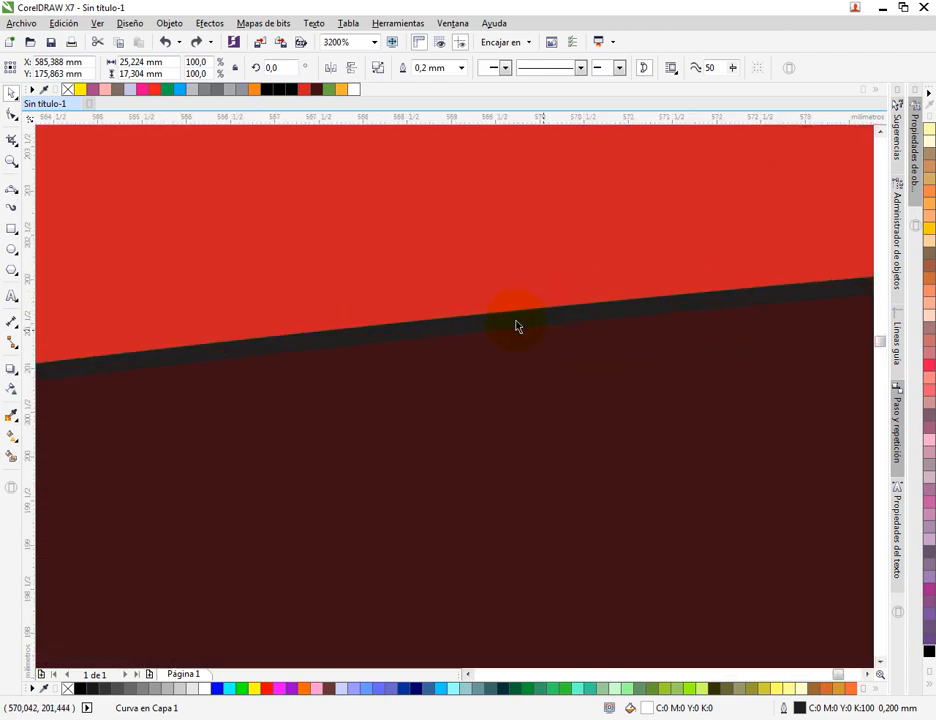
scroll(517, 326, "down", 6)
left_click_drag(602, 231, 355, 500)
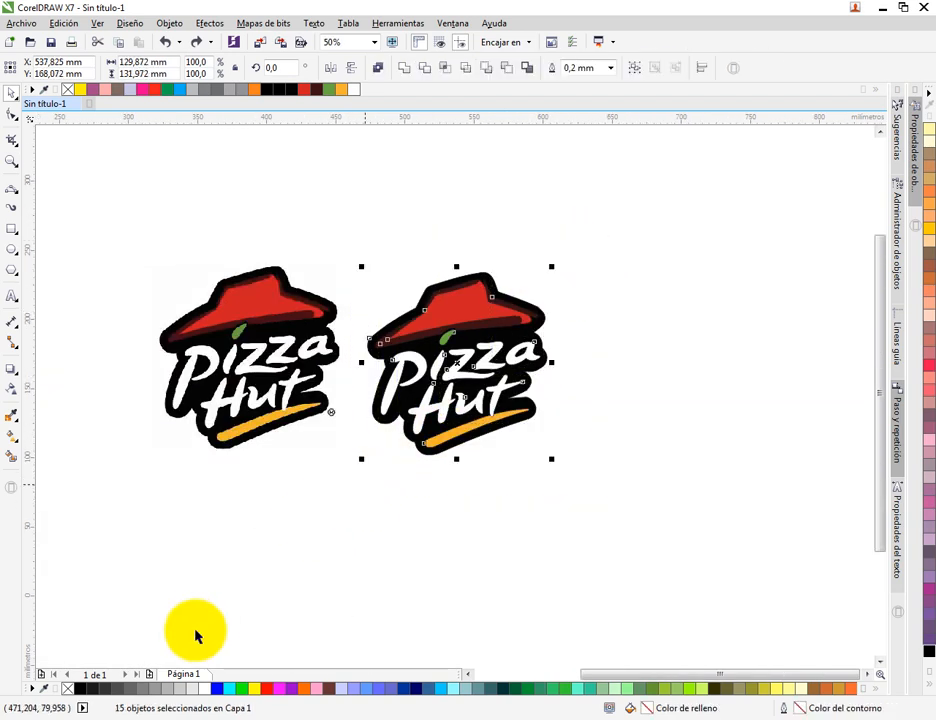
right_click(70, 690)
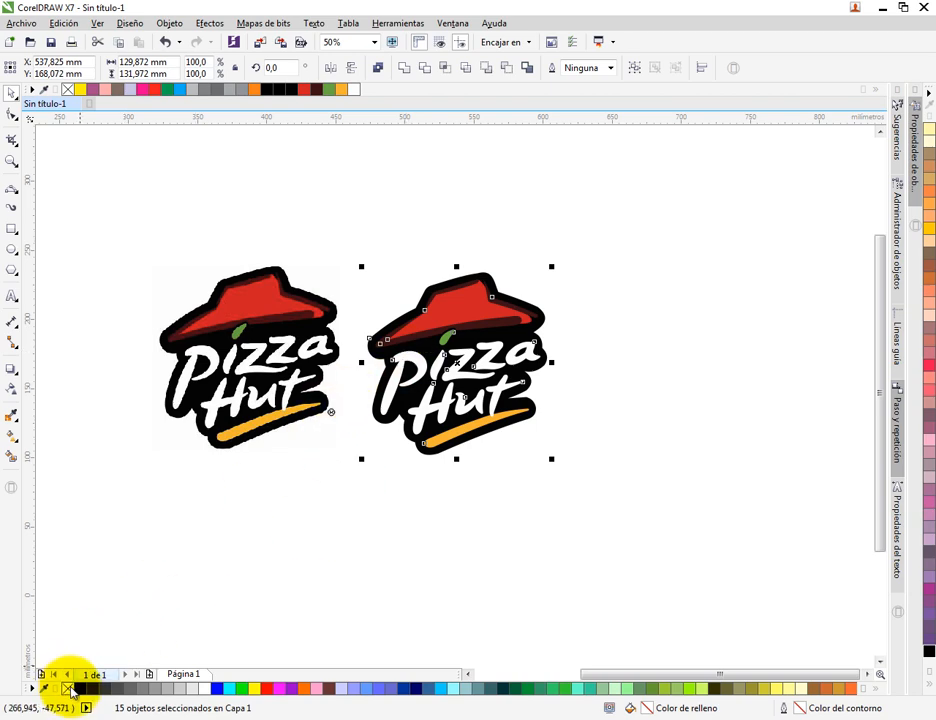
scroll(445, 332, "up", 2)
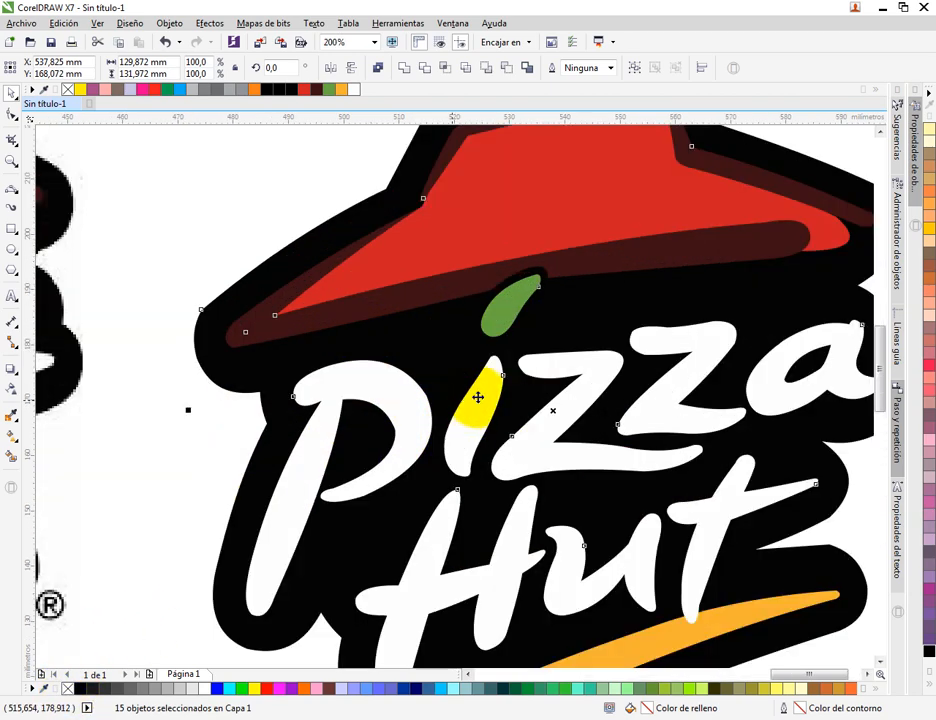
scroll(503, 292, "up", 2)
scroll(472, 334, "down", 4)
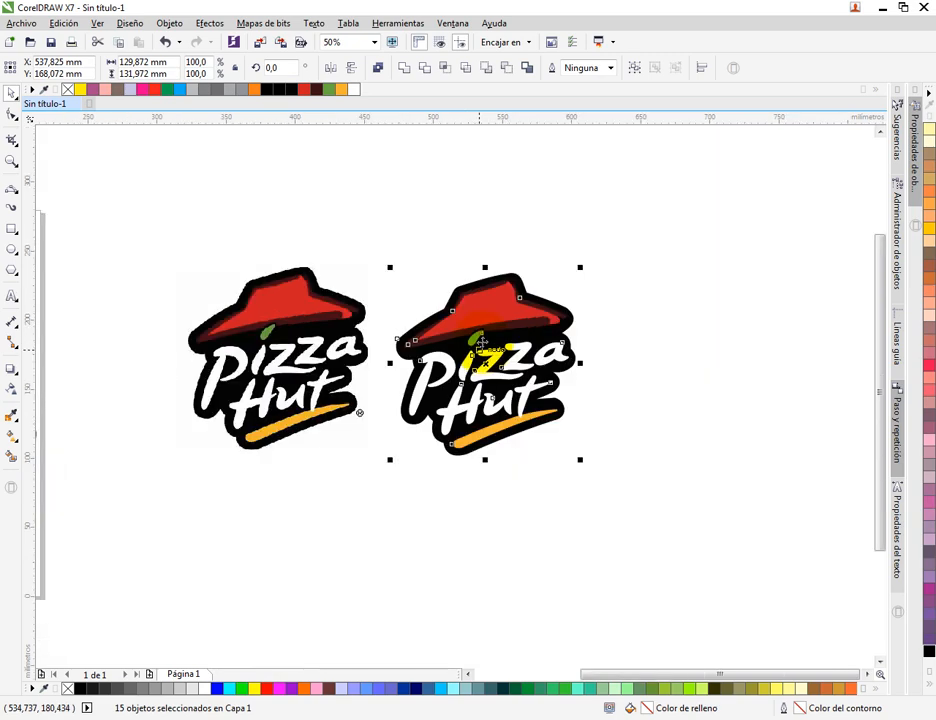
Group all objects of the traced logo and move the group up and away from the original bitmap
right_click(505, 305)
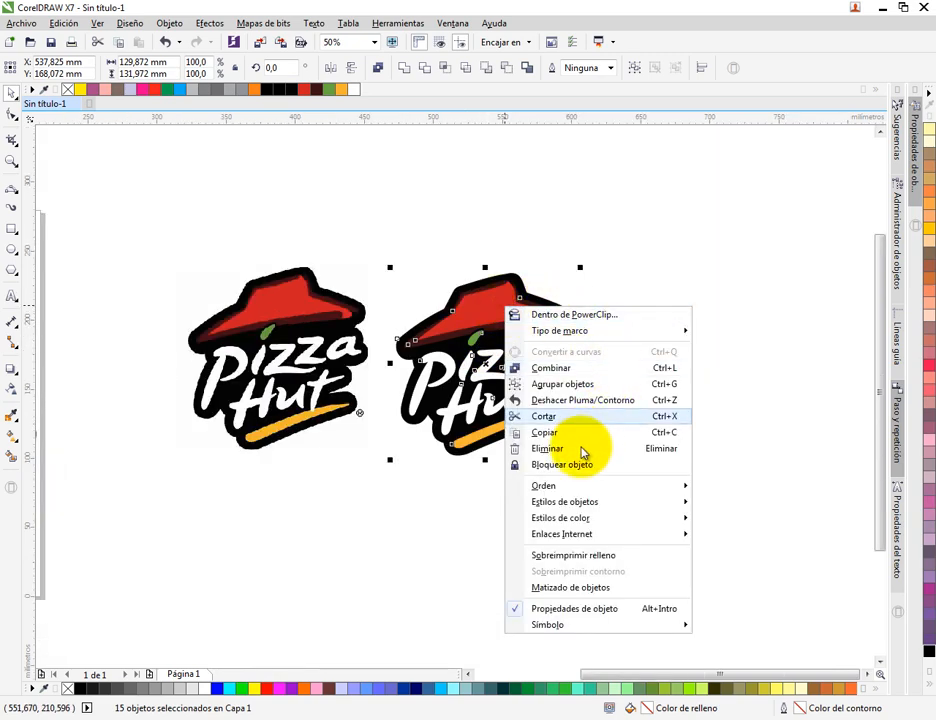
left_click(566, 385)
left_click(610, 188)
left_click_drag(405, 327, 511, 262)
left_click_drag(515, 278, 568, 343)
left_click_drag(569, 345, 516, 314)
scroll(512, 315, "down", 2)
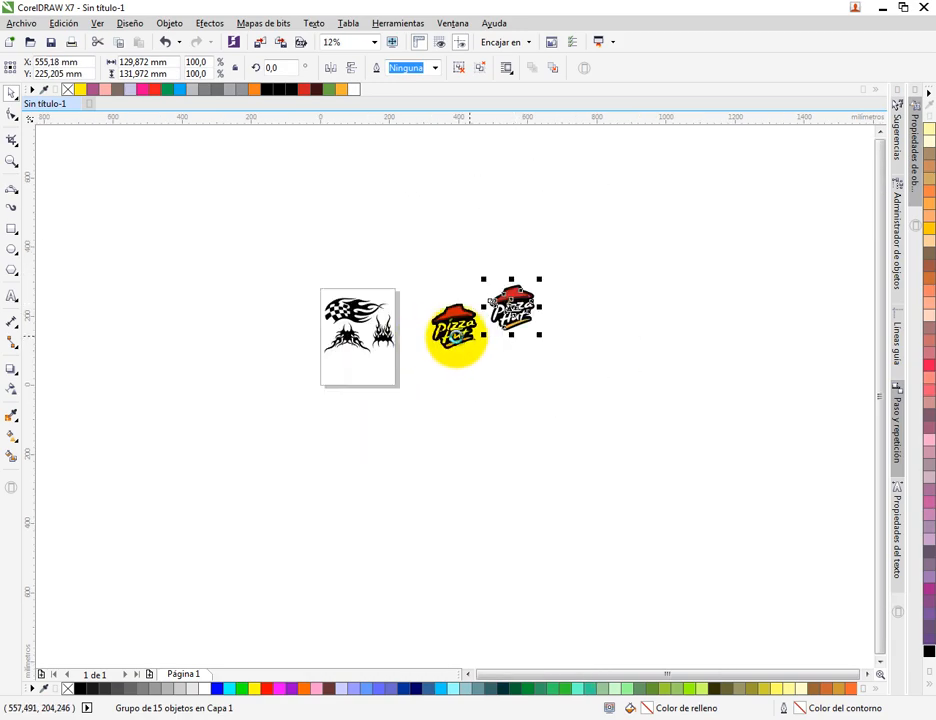
Delete the original Pizza Hut bitmap used for tracing
scroll(456, 336, "up", 5)
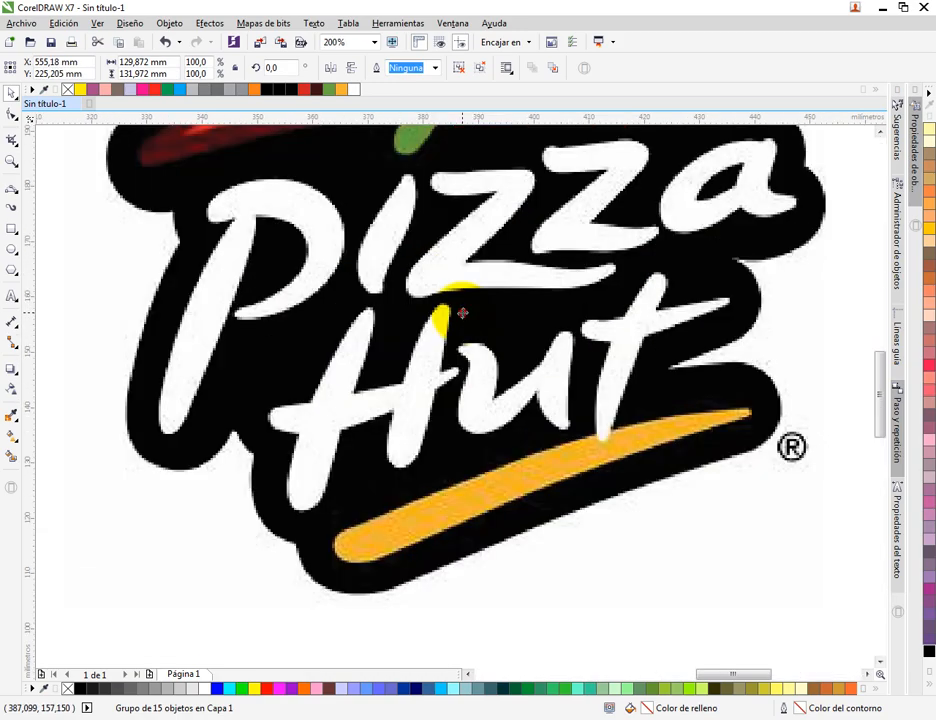
left_click(461, 330)
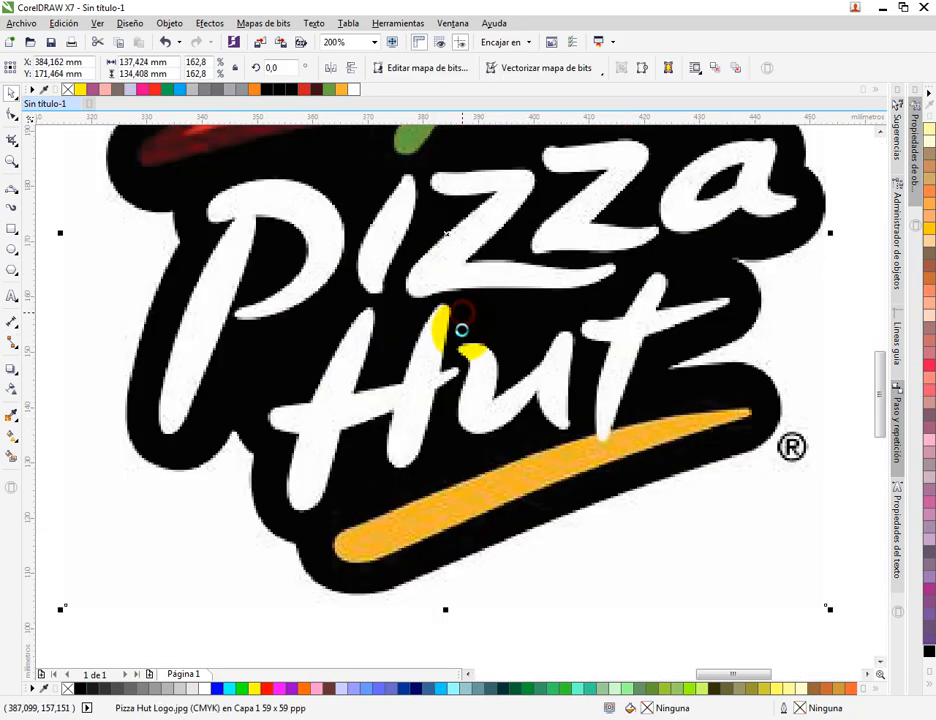
scroll(461, 330, "down", 2)
key("Delete")
scroll(562, 308, "down", 2)
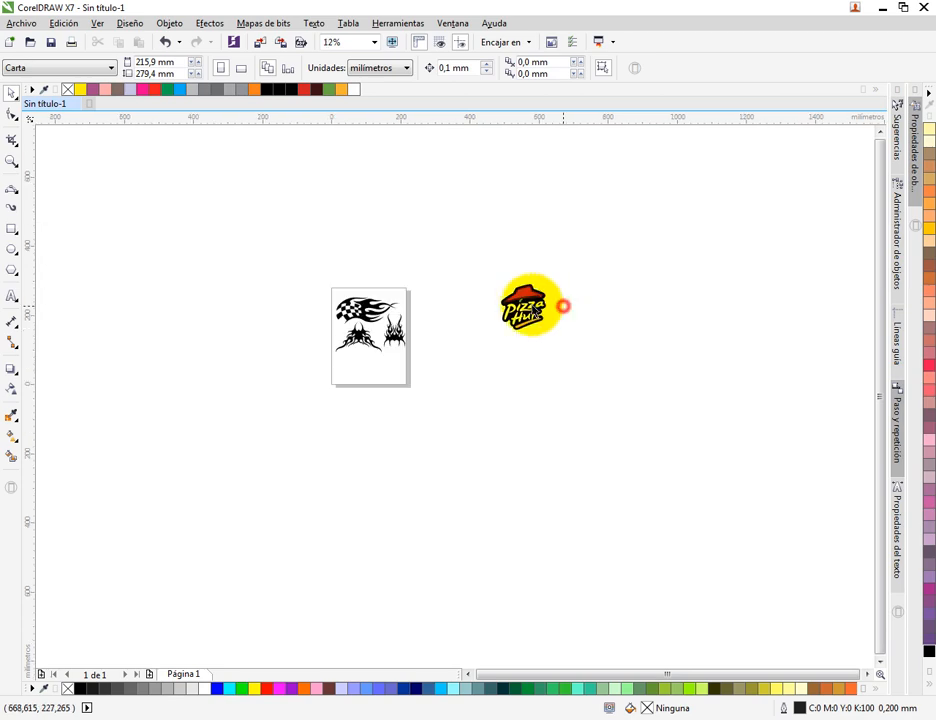
Move the grouped vector logo onto the lower part of the page, below the flame drawings
left_click(528, 307)
scroll(450, 340, "up", 1)
left_click_drag(531, 305, 229, 421)
left_click_drag(222, 377, 384, 372)
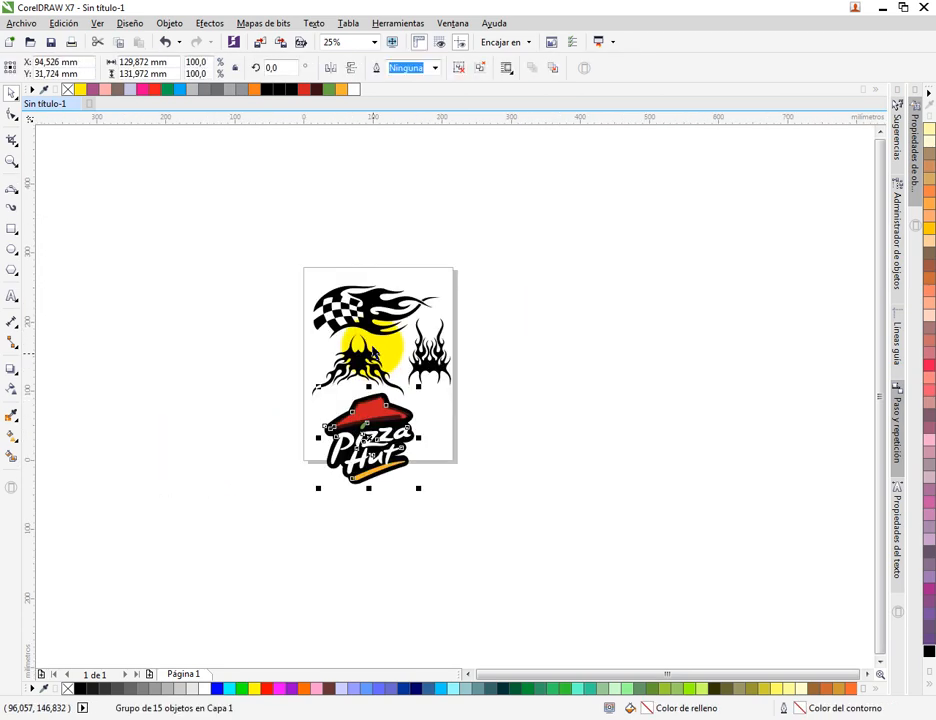
Delete the checkered-flag flame and the two tribal flame drawings from the page
scroll(374, 349, "up", 1)
left_click_drag(210, 166, 600, 460)
key("Delete")
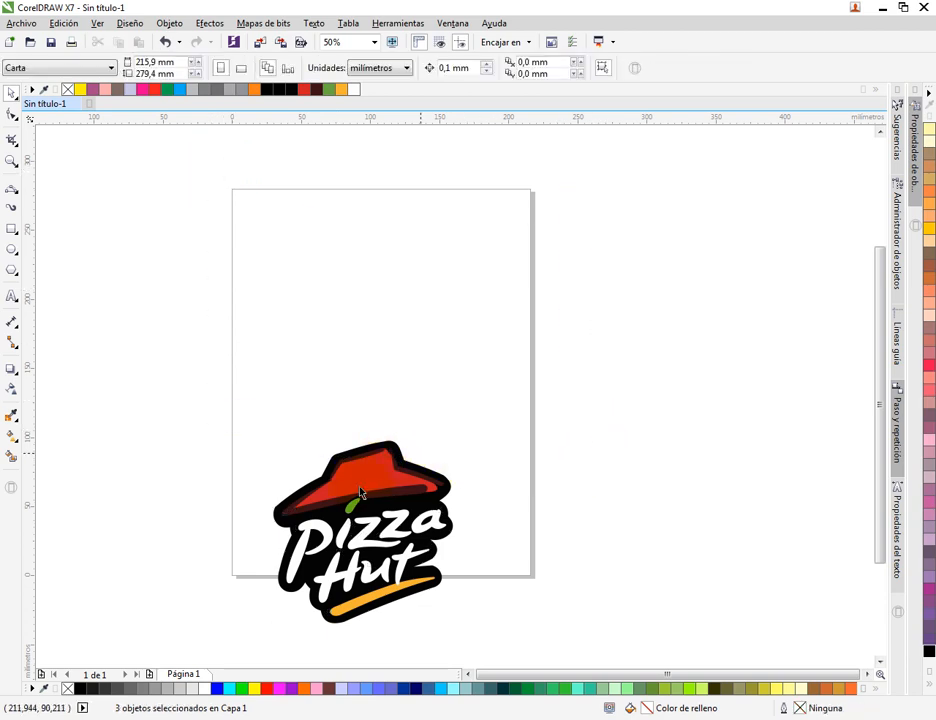
Move the grouped logo up to about the middle of the page and deselect it
left_click_drag(354, 437, 372, 324)
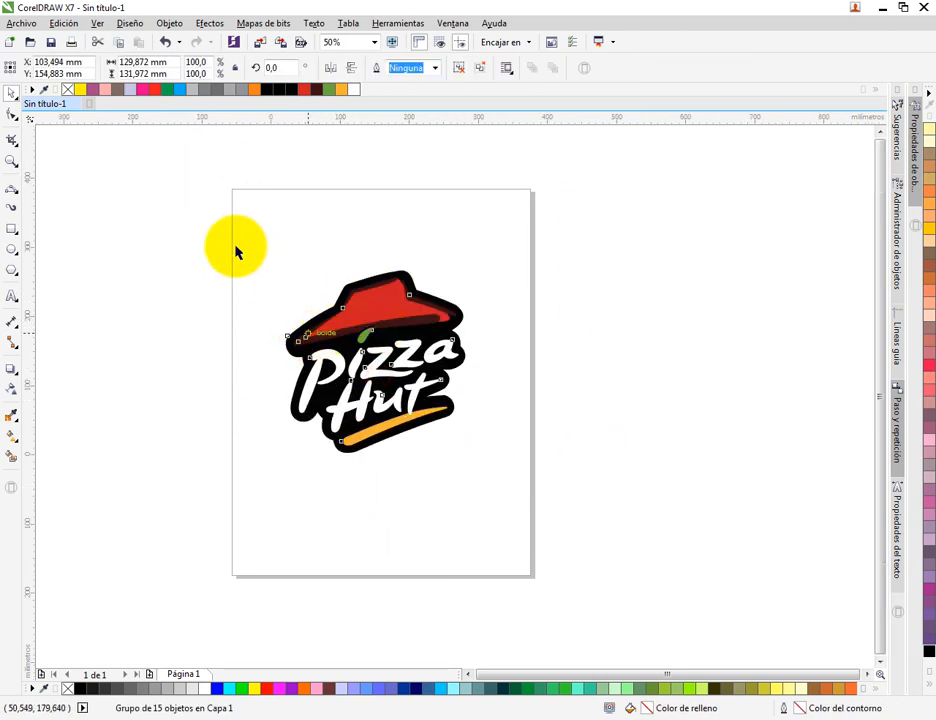
scroll(310, 335, "down", 1)
scroll(376, 334, "down", 1)
scroll(390, 340, "up", 2)
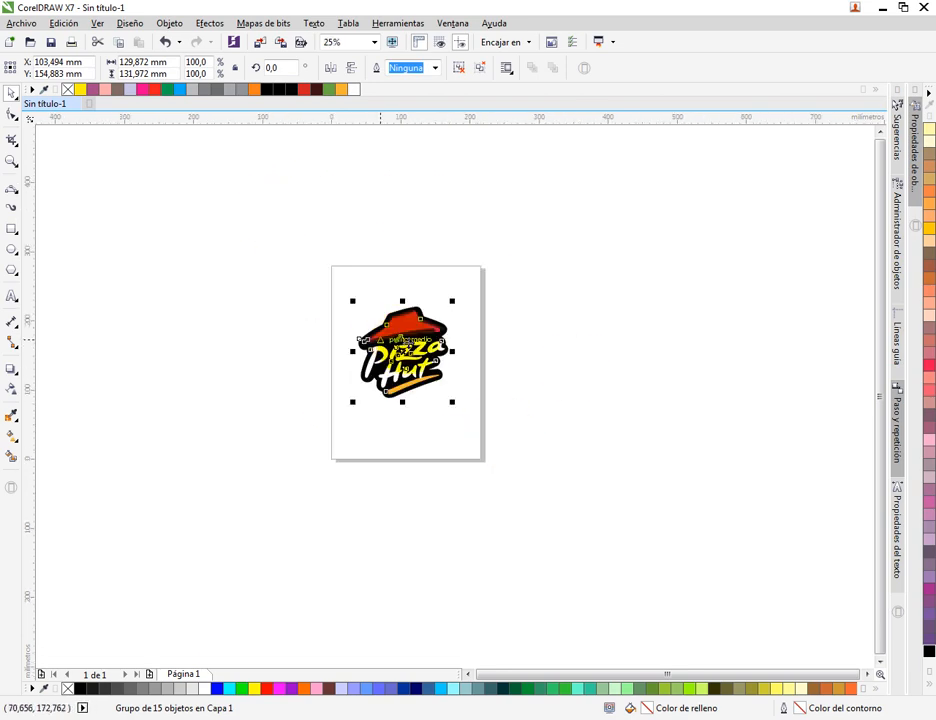
left_click(525, 303)
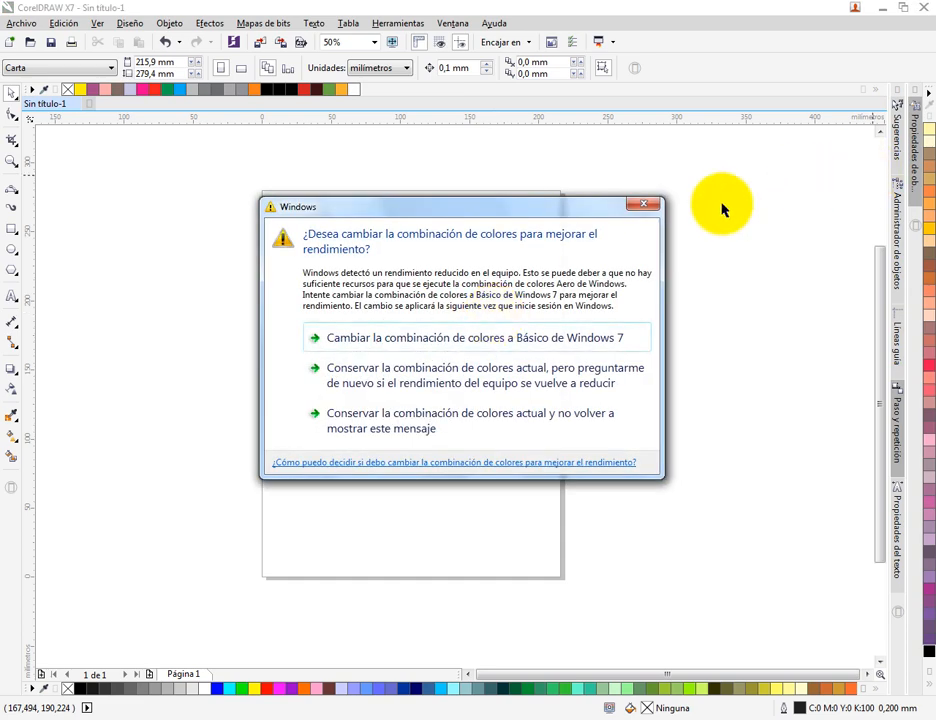
Dismiss the Windows colour-scheme dialog without choosing an option and inspect the finished logo
left_click(654, 205)
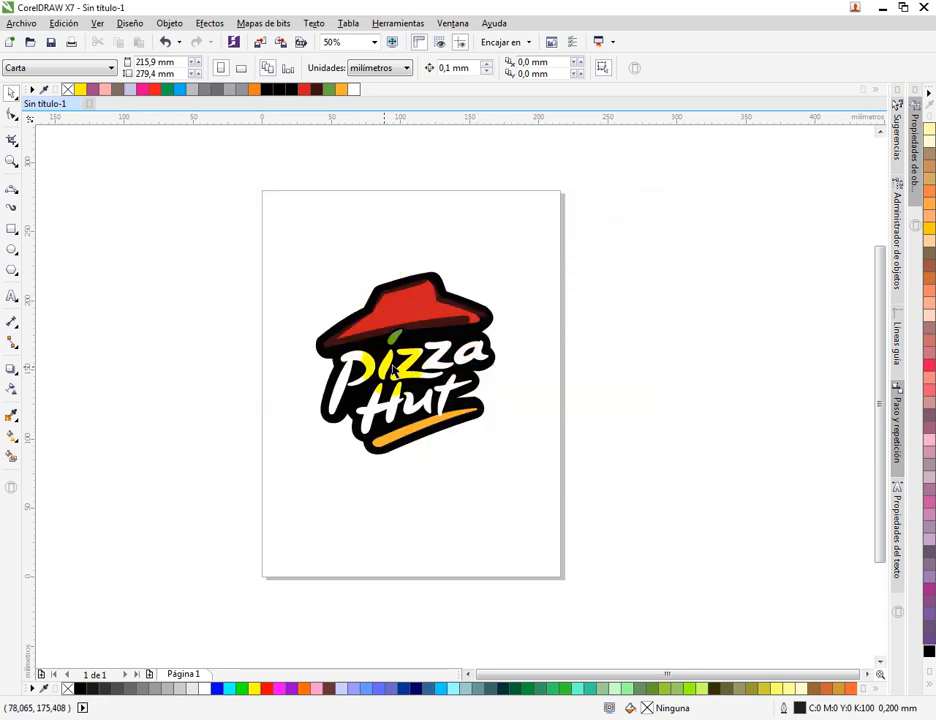
scroll(378, 349, "up", 2)
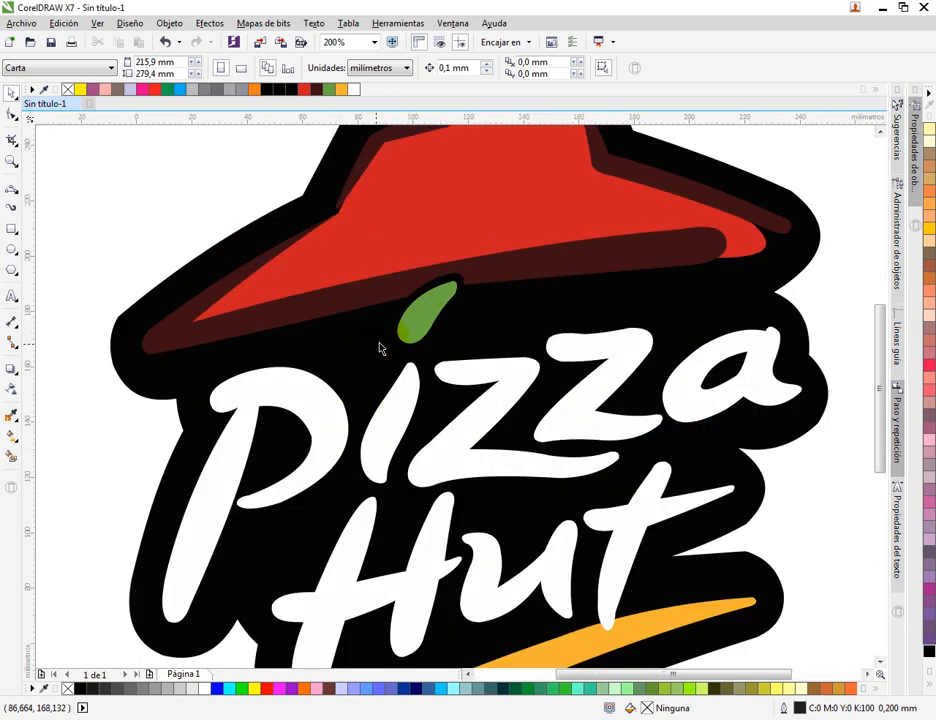
scroll(378, 349, "down", 1)
Start saving the drawing under a new name and browse to Vídeos > PACK DE COREL > SESION 3 DIBUJO VECTORIAL
left_click(21, 22)
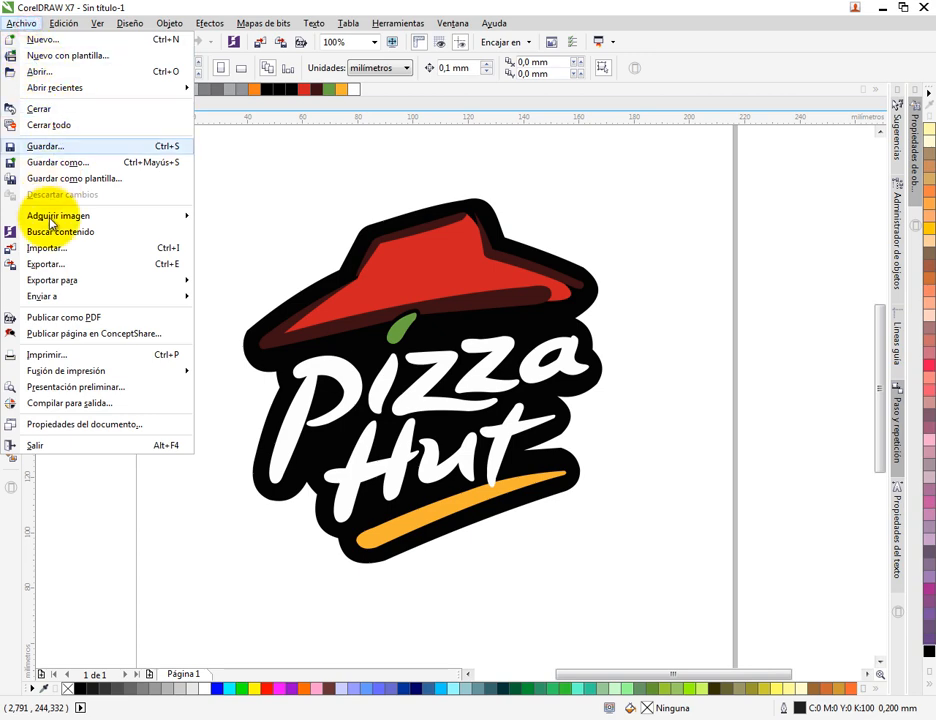
left_click(72, 166)
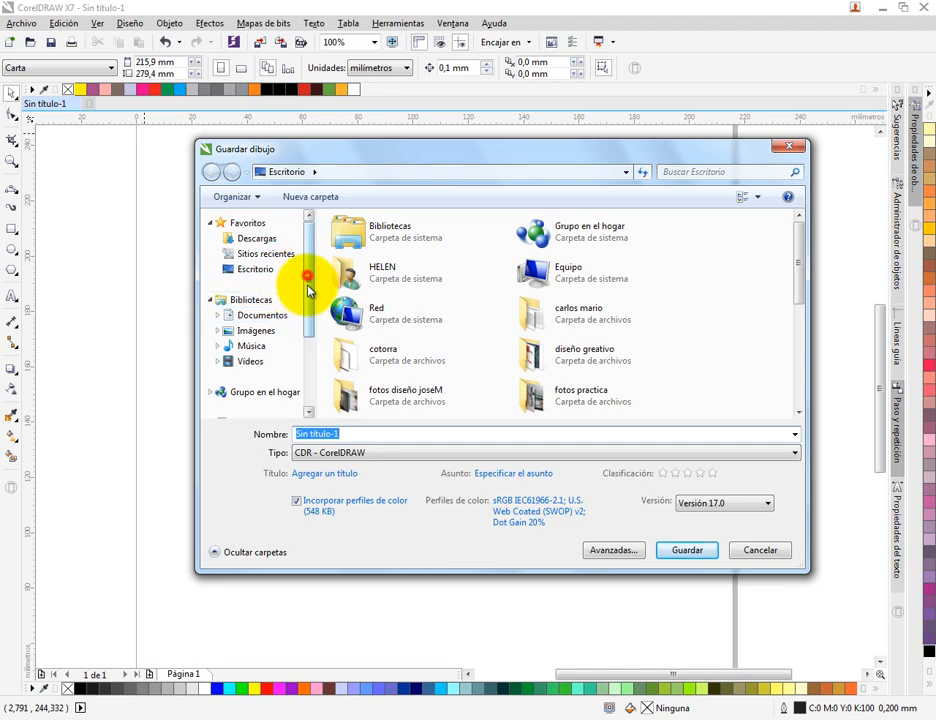
scroll(300, 290, "down", 1)
left_click(250, 339)
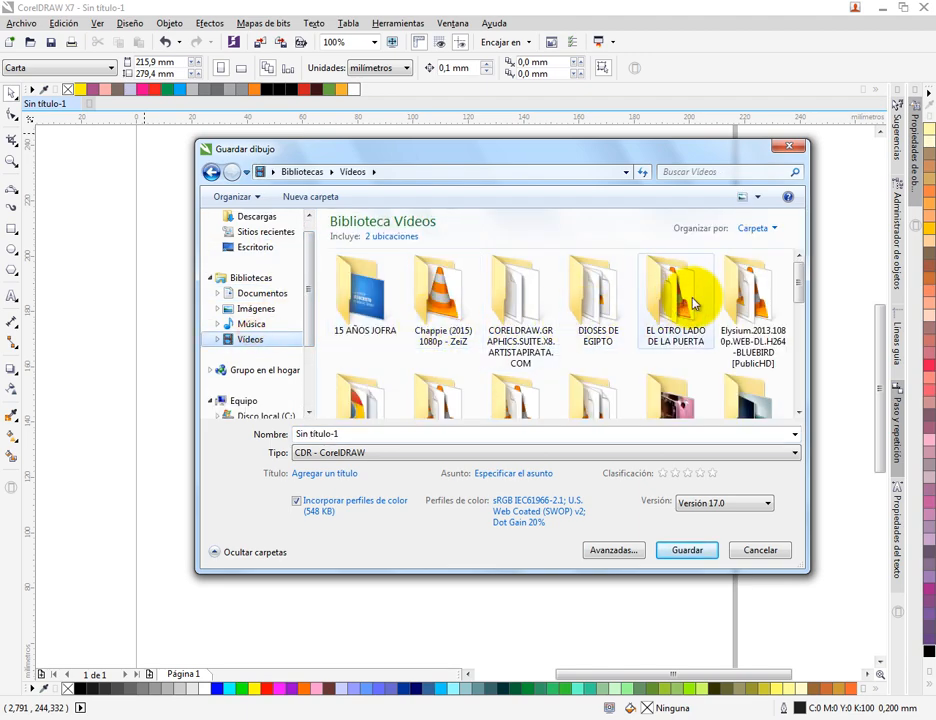
scroll(526, 328, "down", 2)
scroll(508, 333, "down", 3)
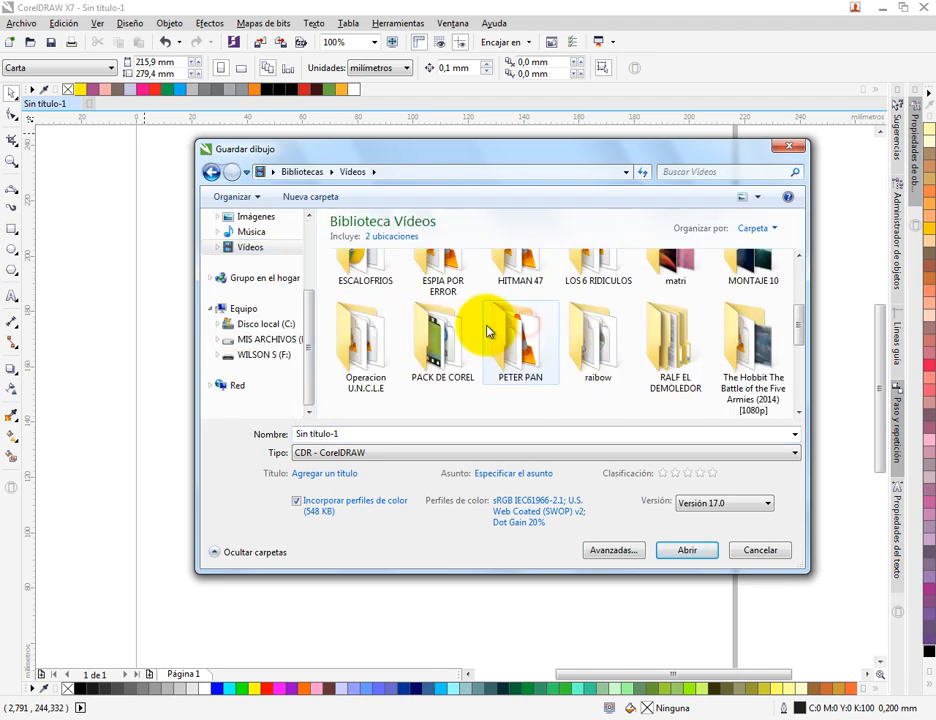
double_click(443, 332)
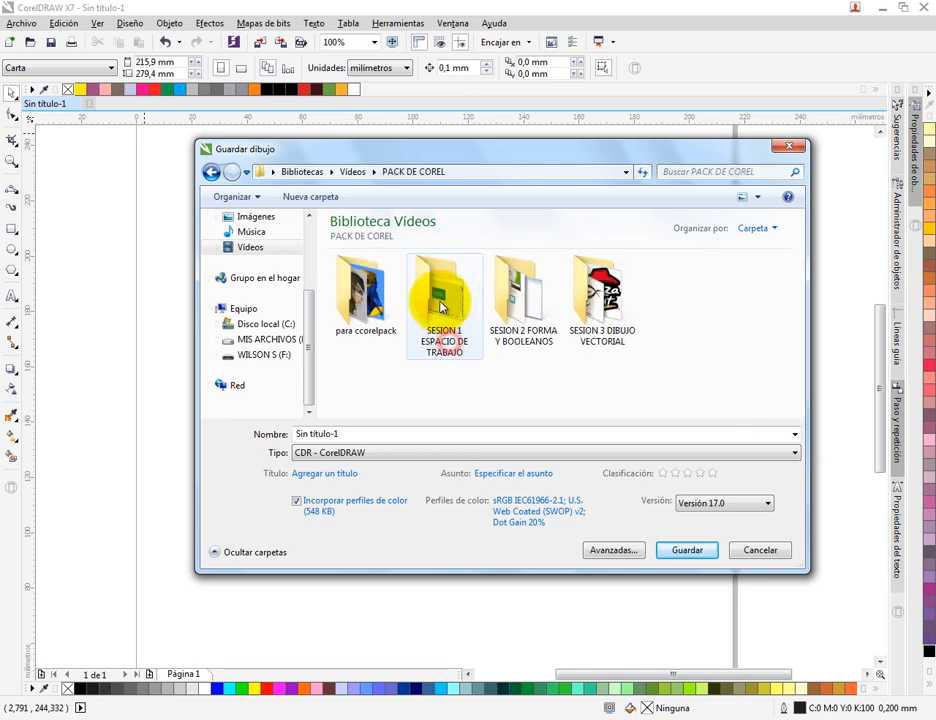
double_click(622, 293)
Name the drawing LOGO, keep the CDR file version at 17.0 and save it in the session folder
left_click(355, 437)
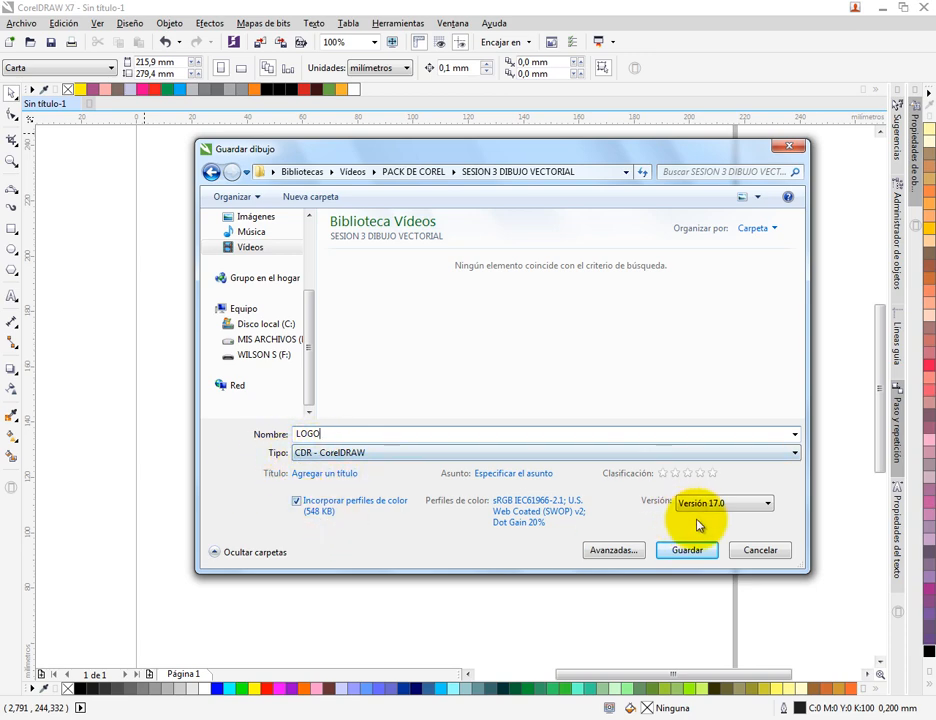
left_click(730, 505)
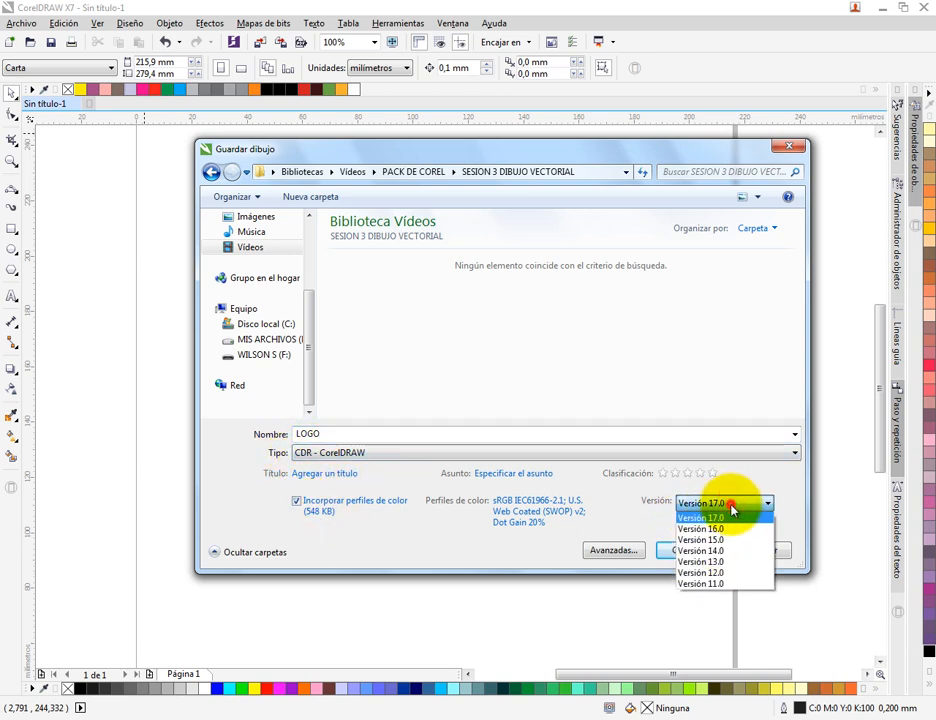
left_click(731, 507)
left_click(731, 507)
left_click(731, 507)
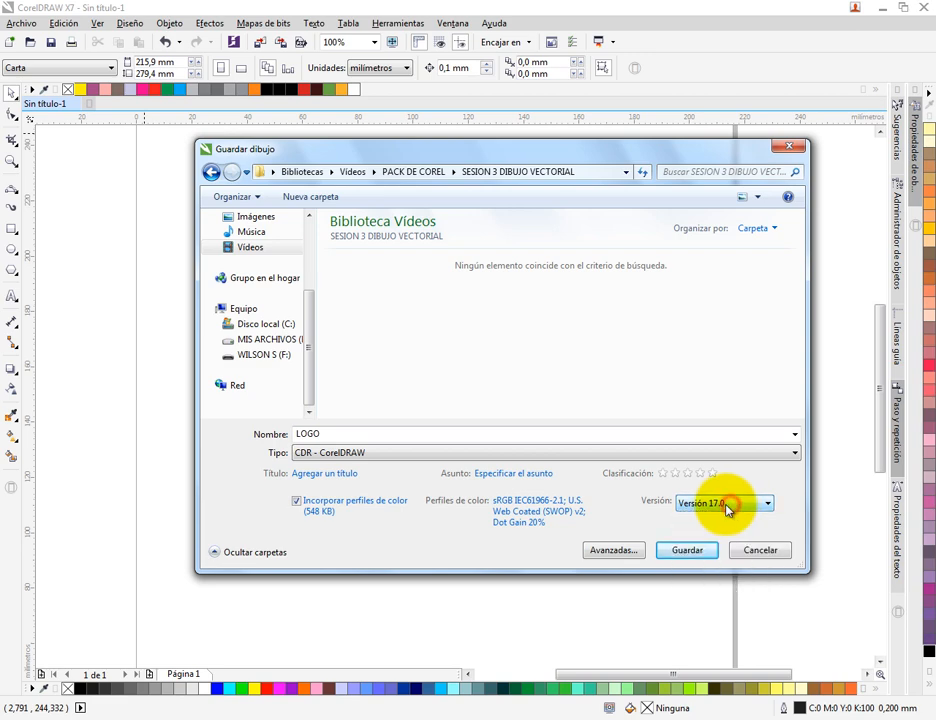
left_click(722, 507)
left_click(713, 508)
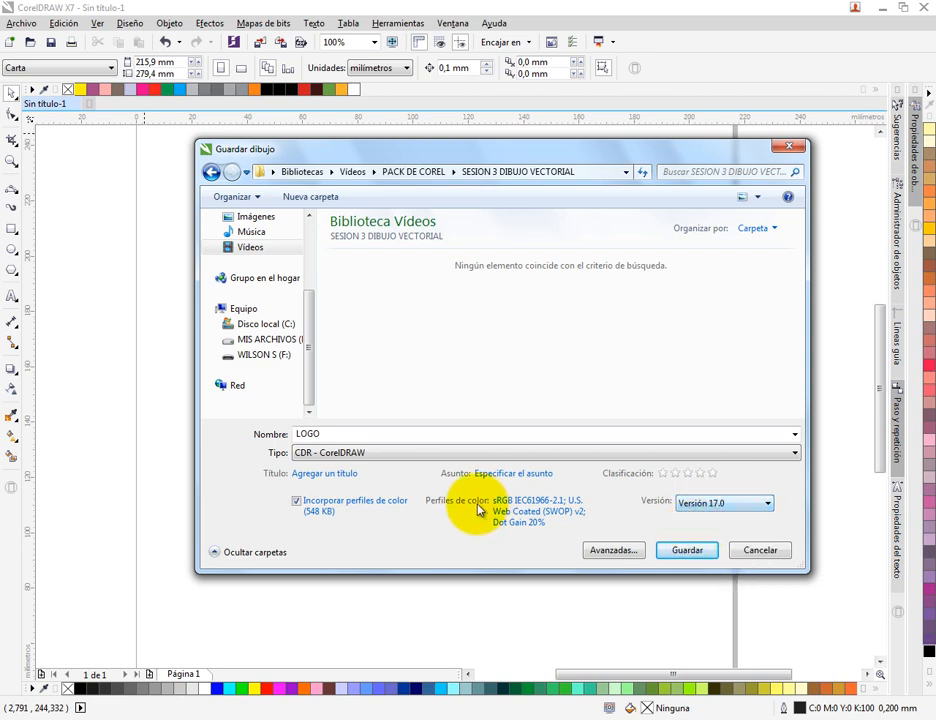
left_click(690, 551)
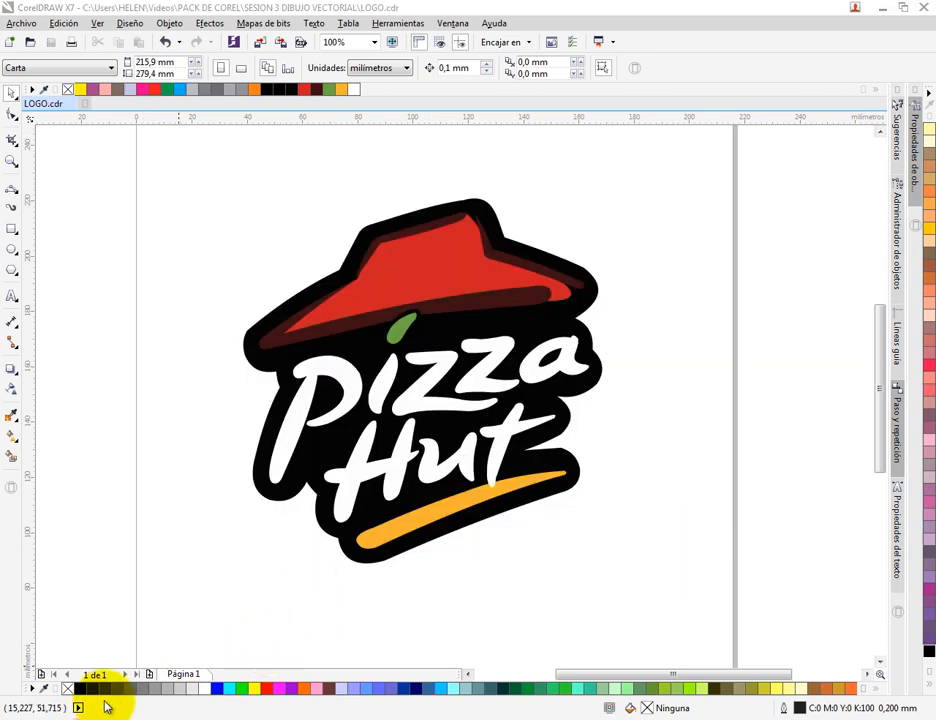
Switch to Windows Explorer, open the SESION 3 DIBUJO VECTORIAL folder and select the saved LOGO file to check it
mouse_move(104, 706)
left_click(124, 631)
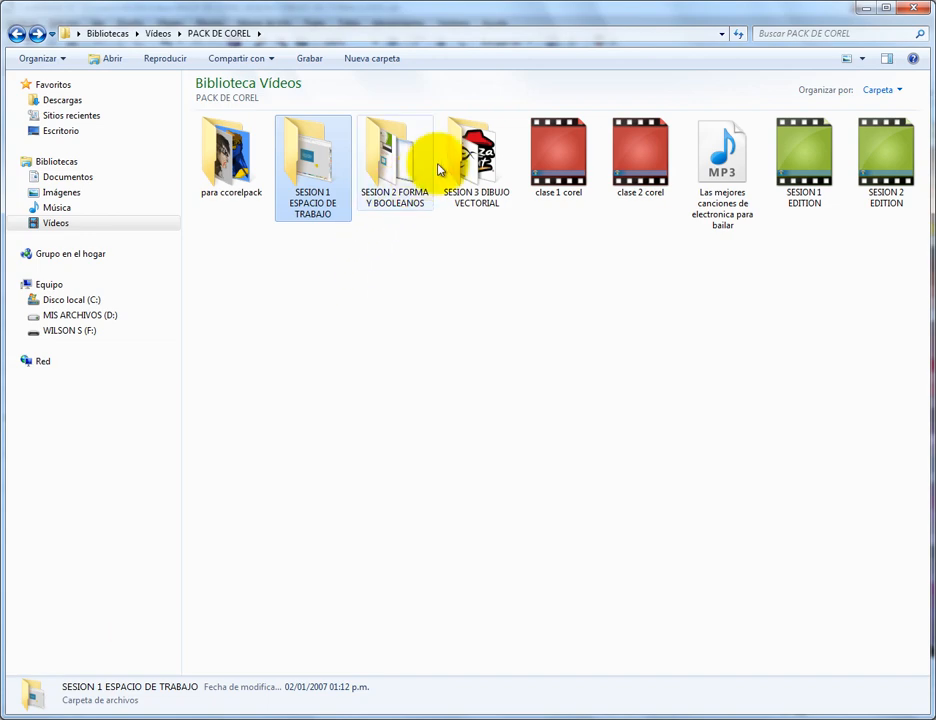
double_click(472, 160)
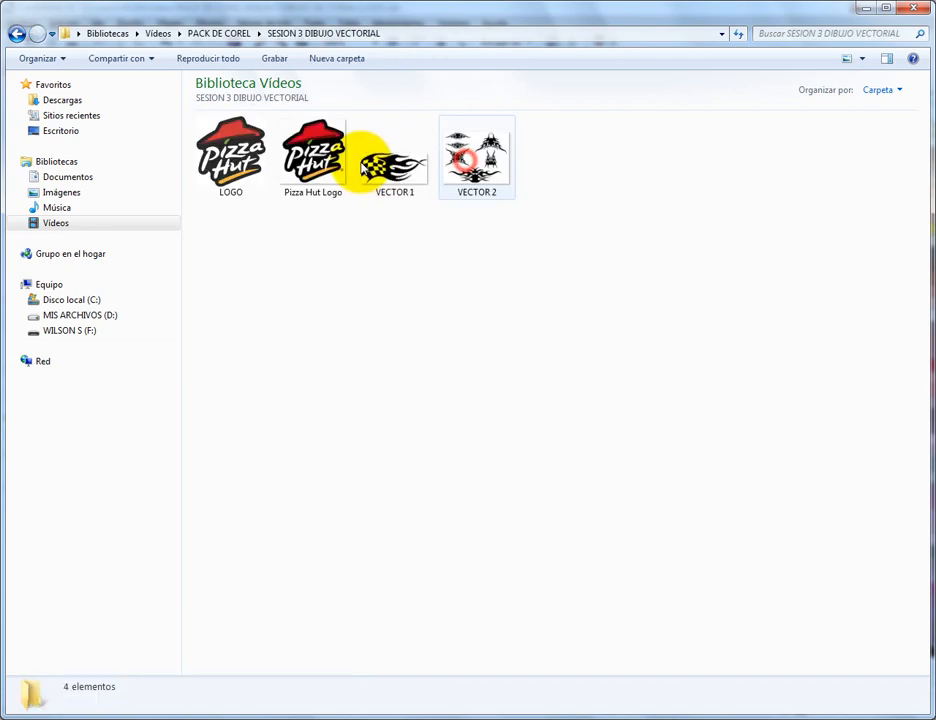
left_click(229, 156)
left_click(230, 230)
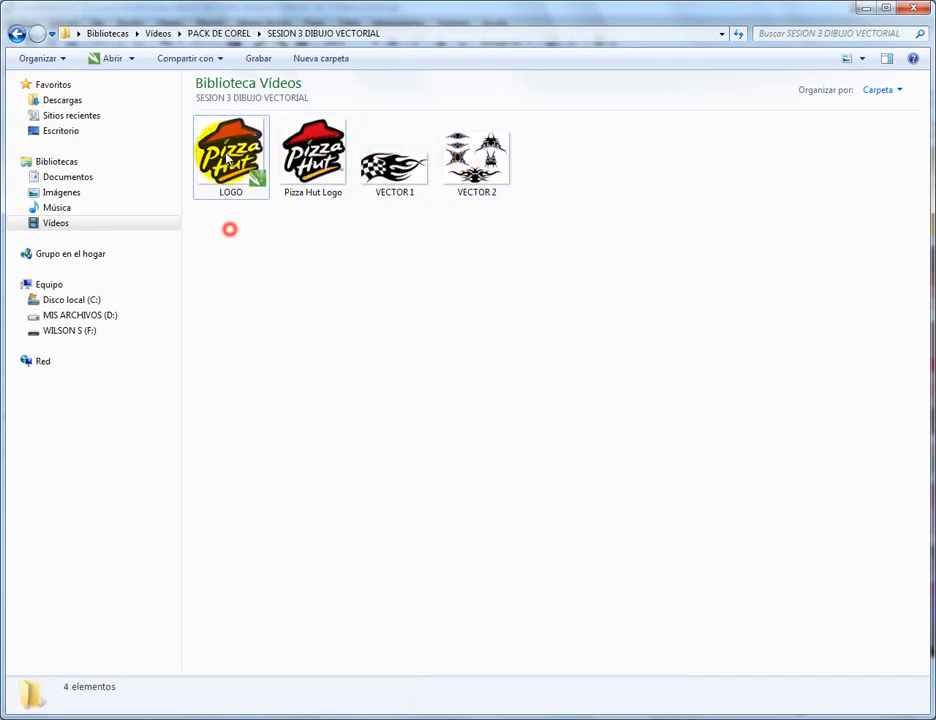
left_click(231, 156)
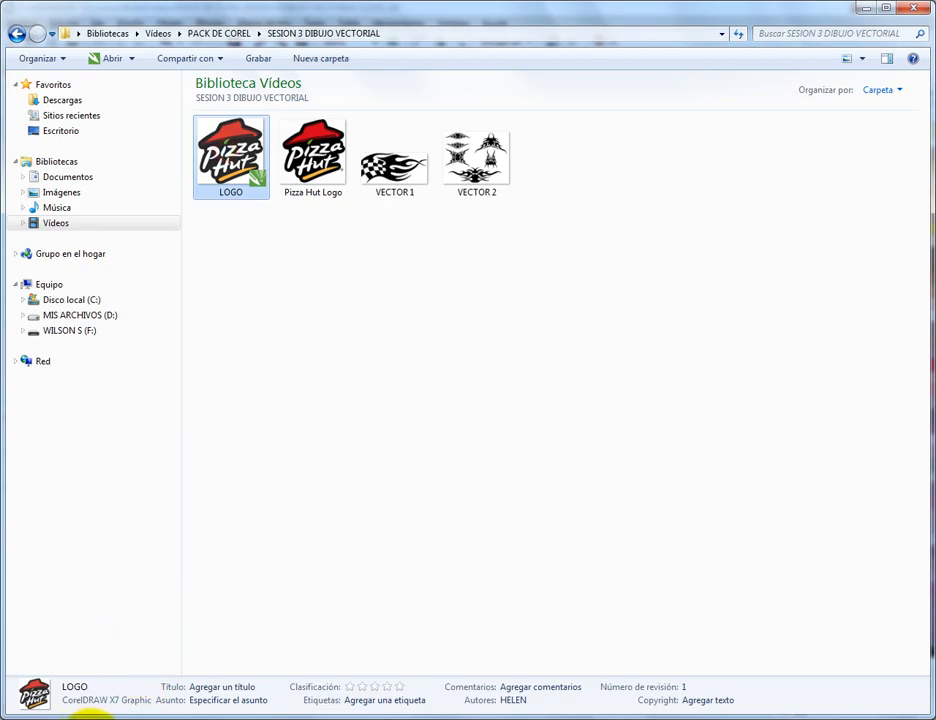
Return to CorelDRAW and close the LOGO.cdr document
left_click(98, 718)
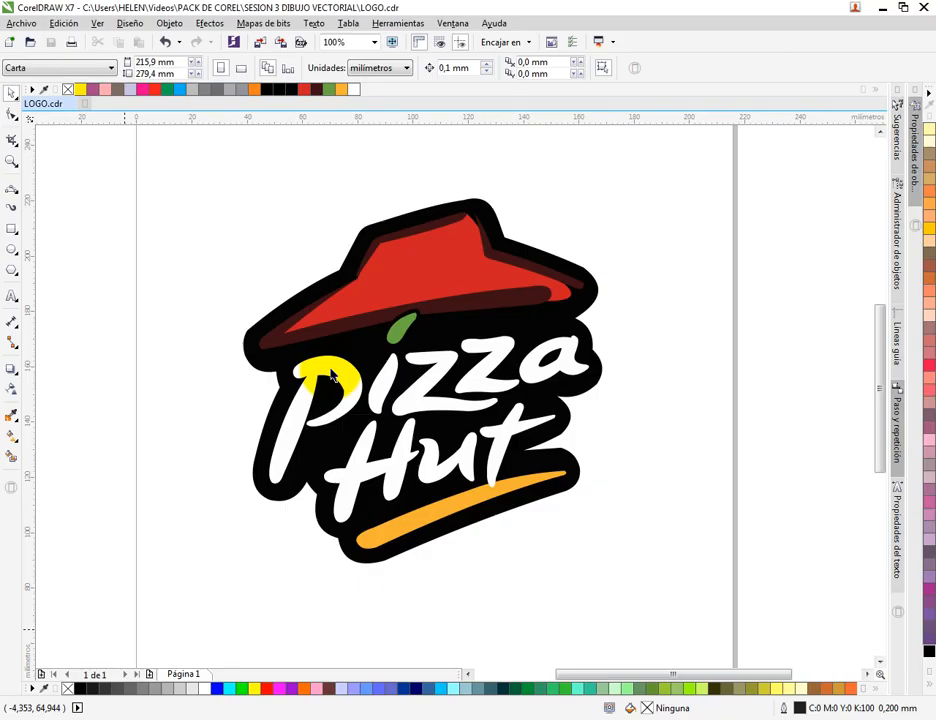
left_click(85, 104)
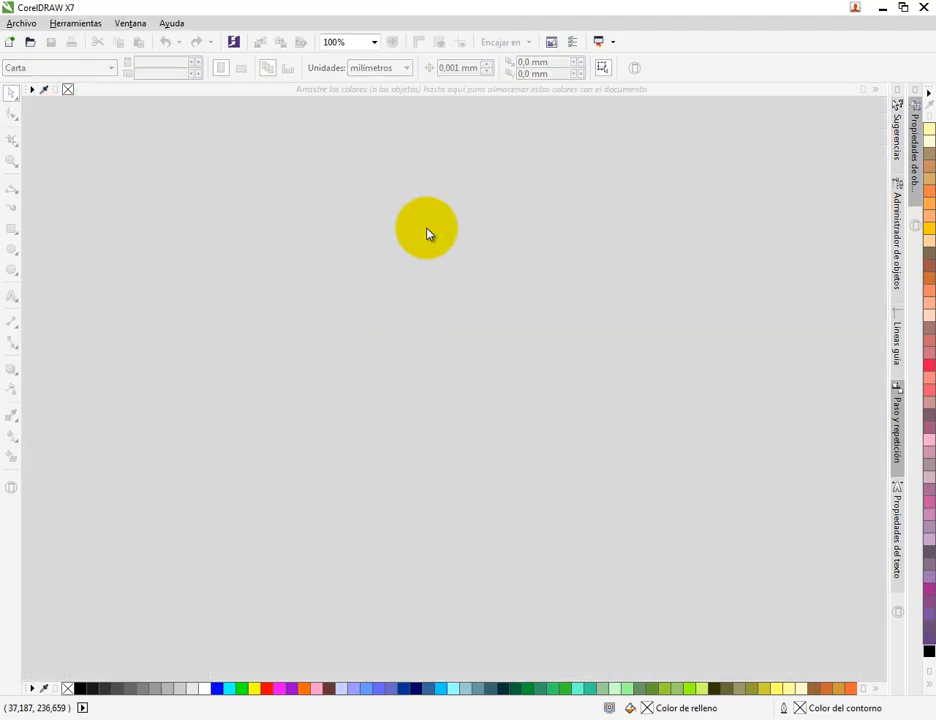